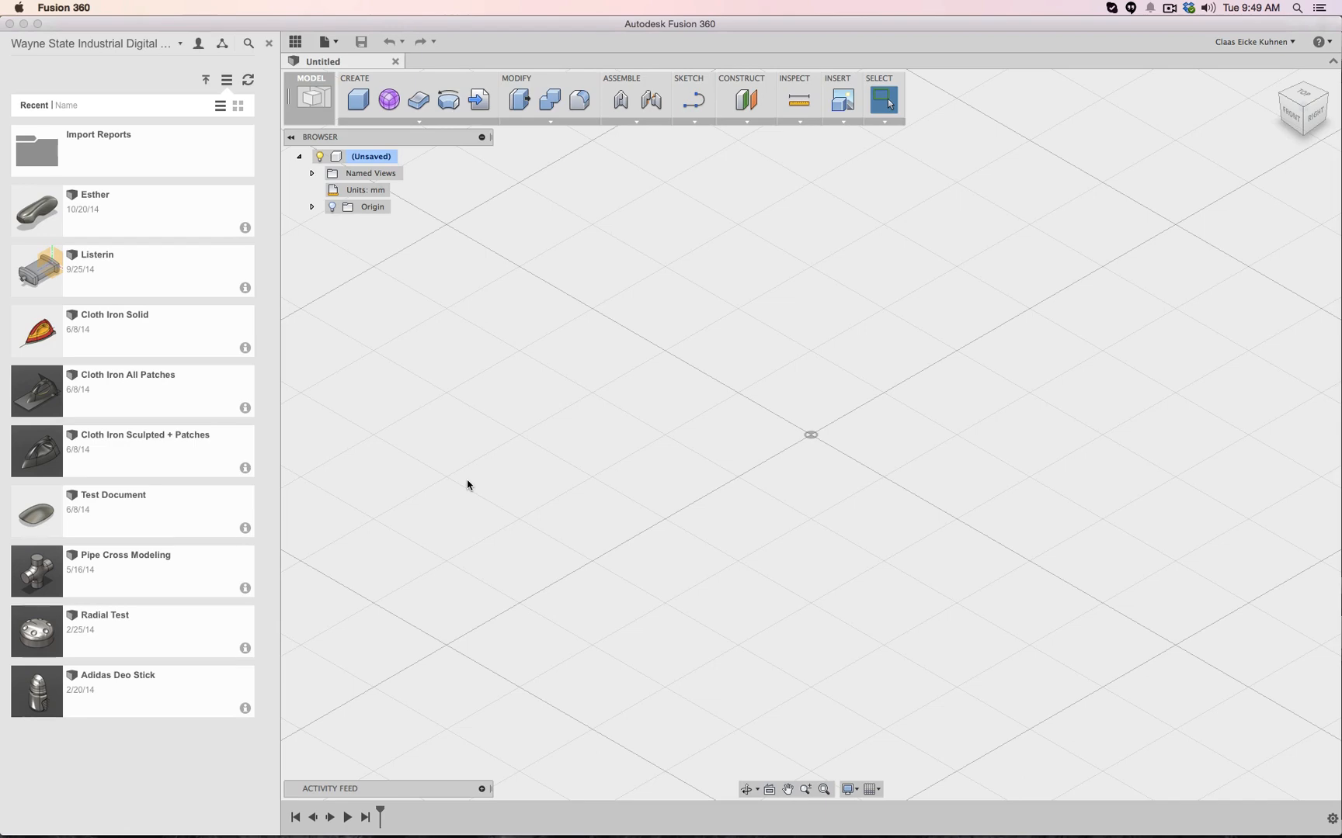
# Display the project's files as a thumbnail grid in the data panel and check the list of available projects
pyautogui.click(293, 45)
pyautogui.click(13, 49)
pyautogui.click(237, 106)
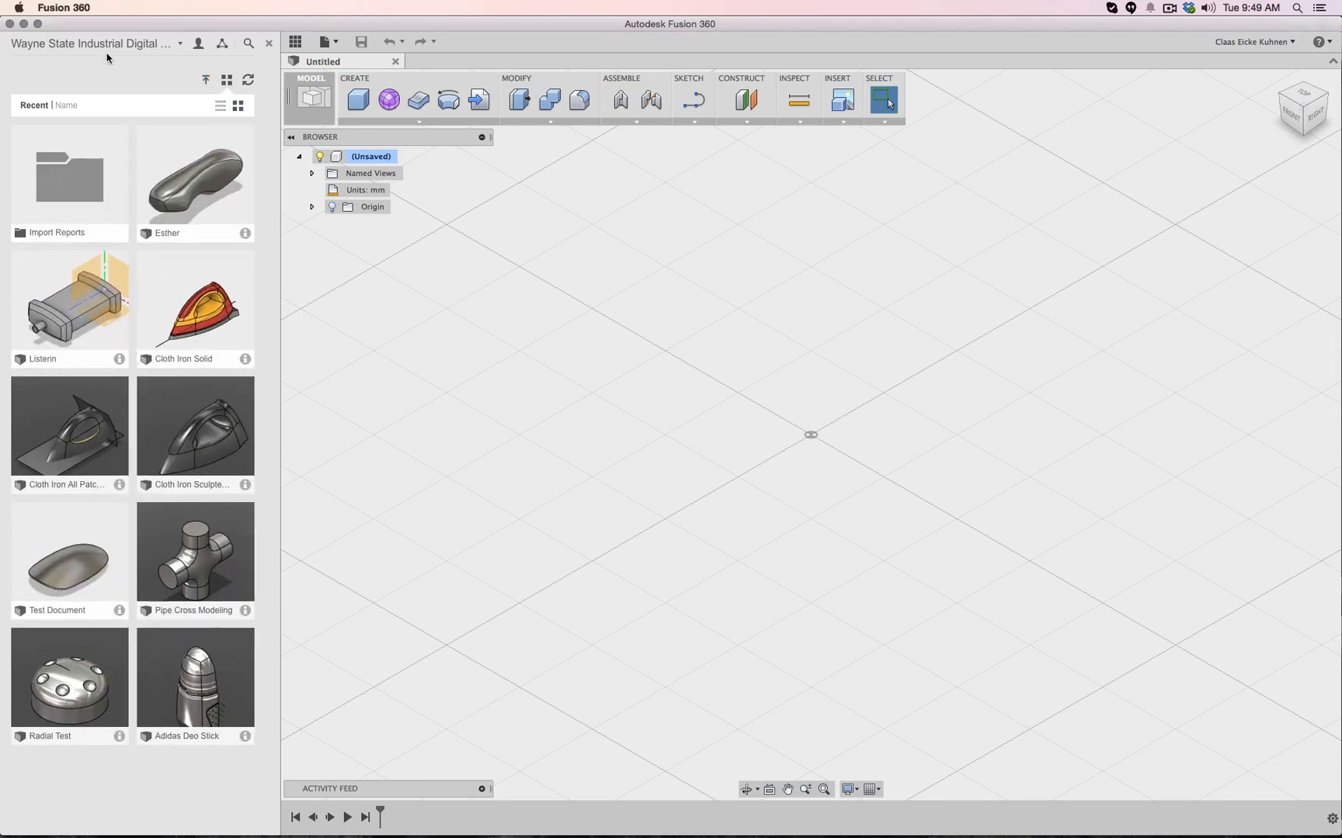
pyautogui.click(177, 44)
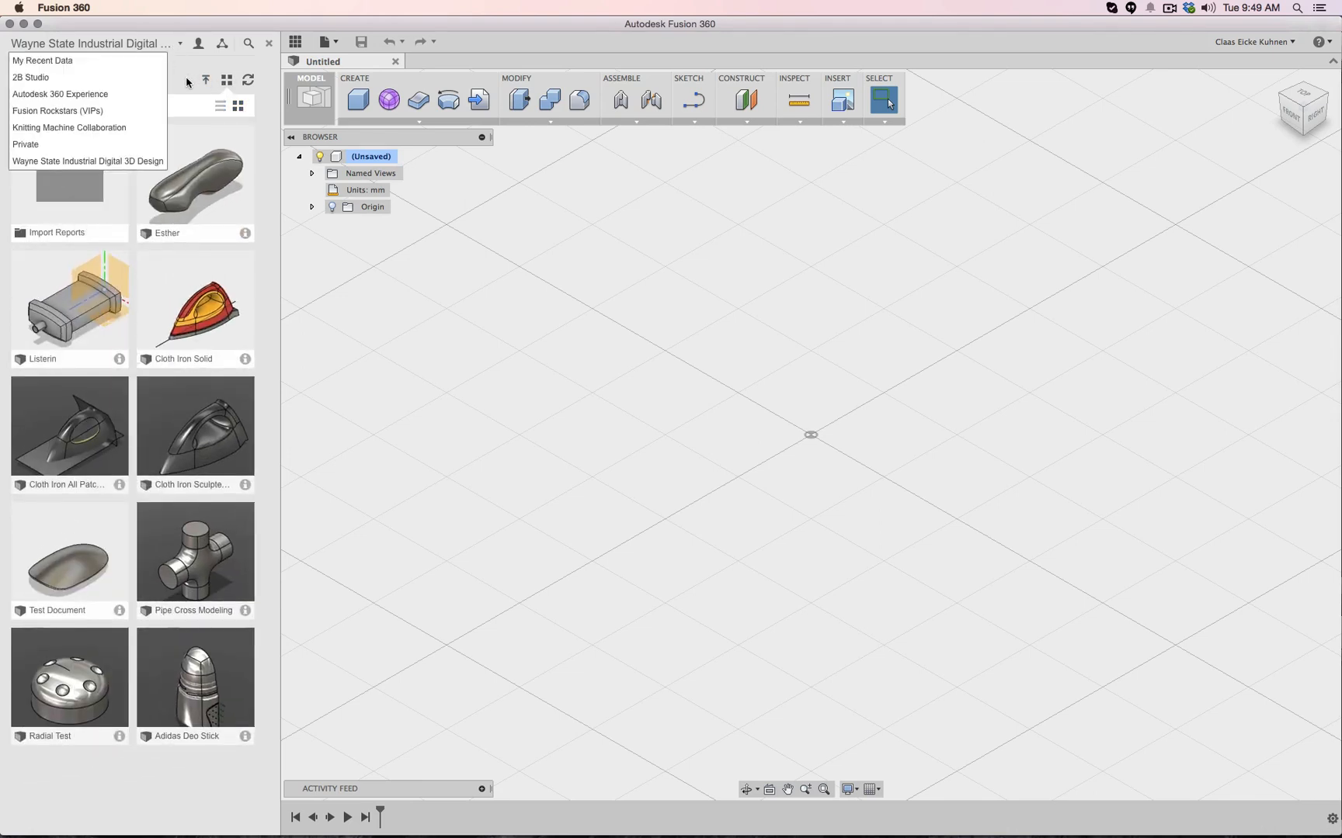
pyautogui.click(186, 79)
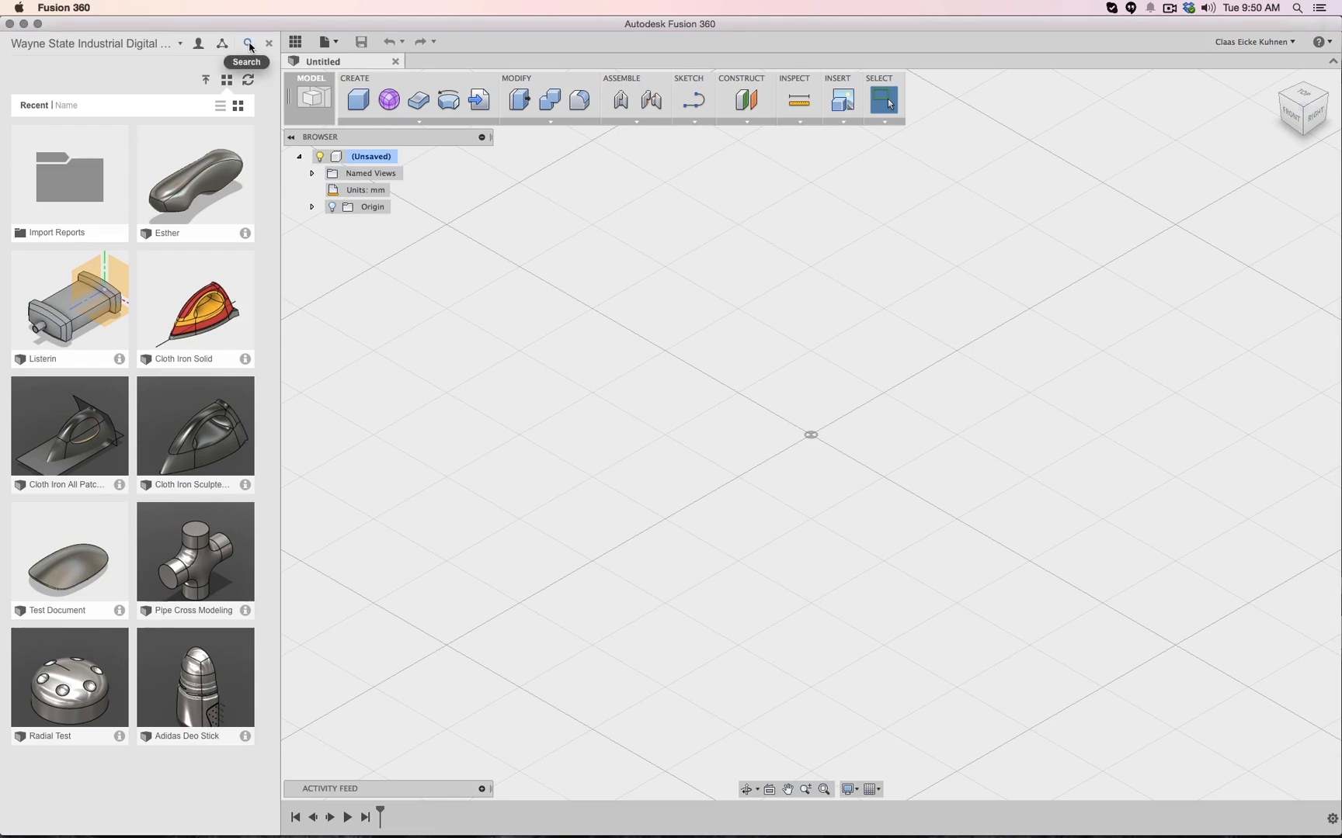
# Upload Old School Knife.wire from the Desktop to the Wayne State Industrial Digital 3D Design project
pyautogui.click(206, 80)
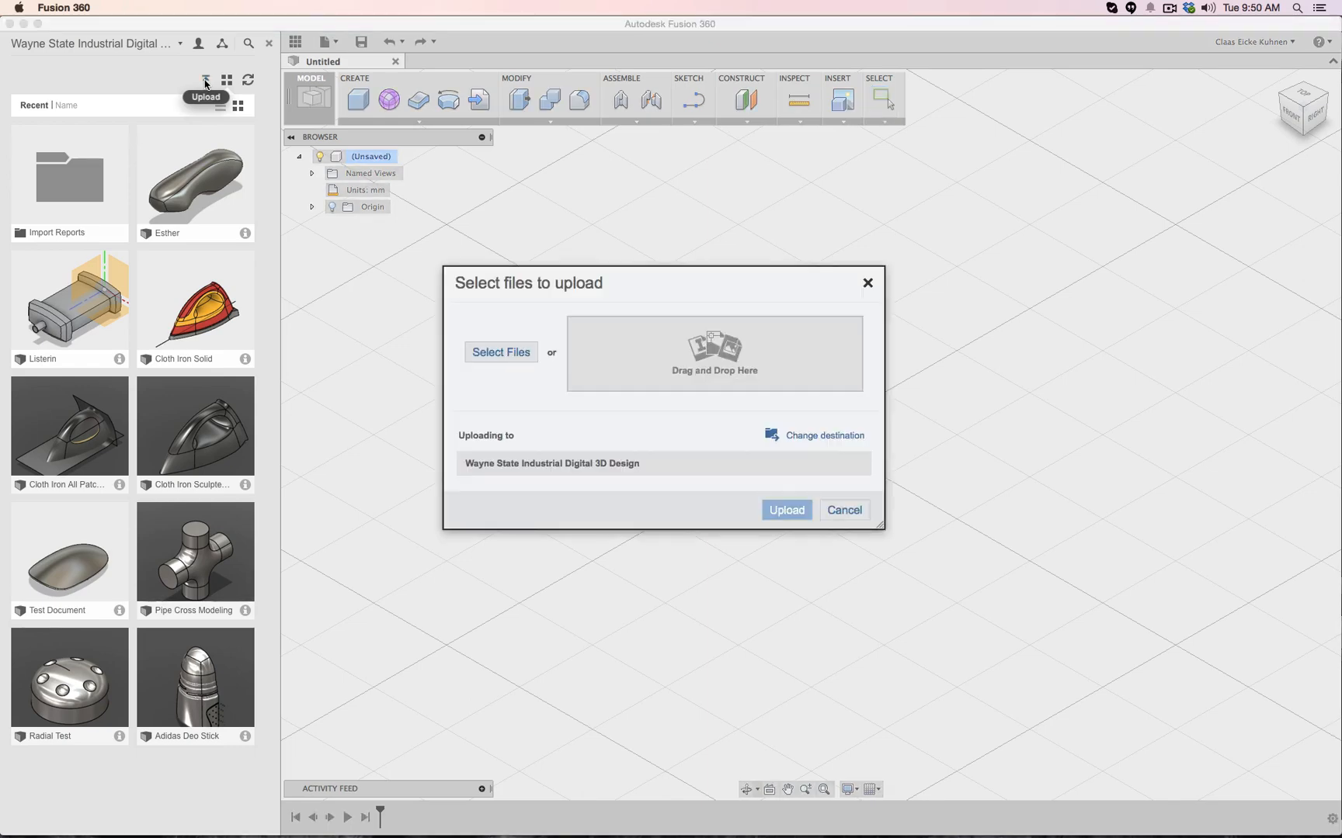
pyautogui.click(511, 360)
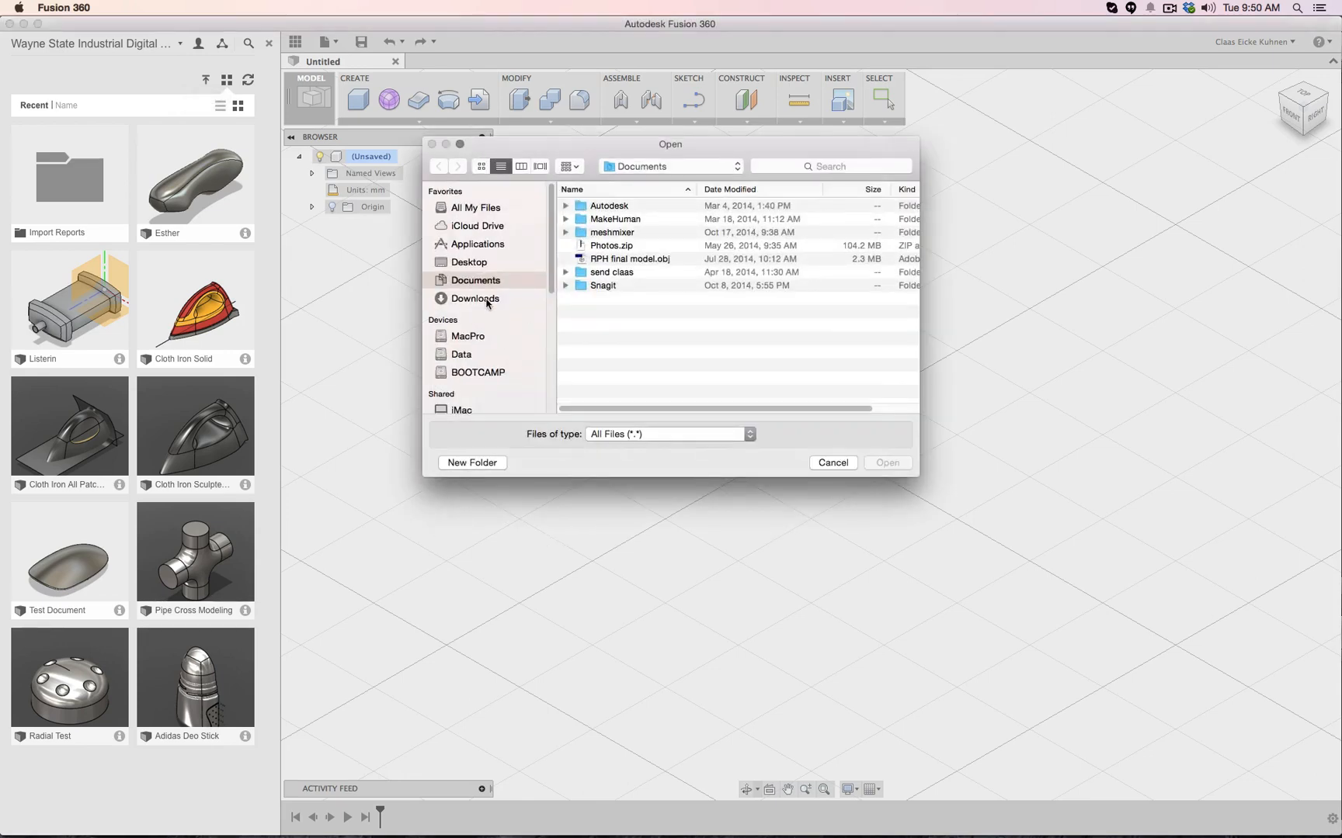
pyautogui.click(479, 265)
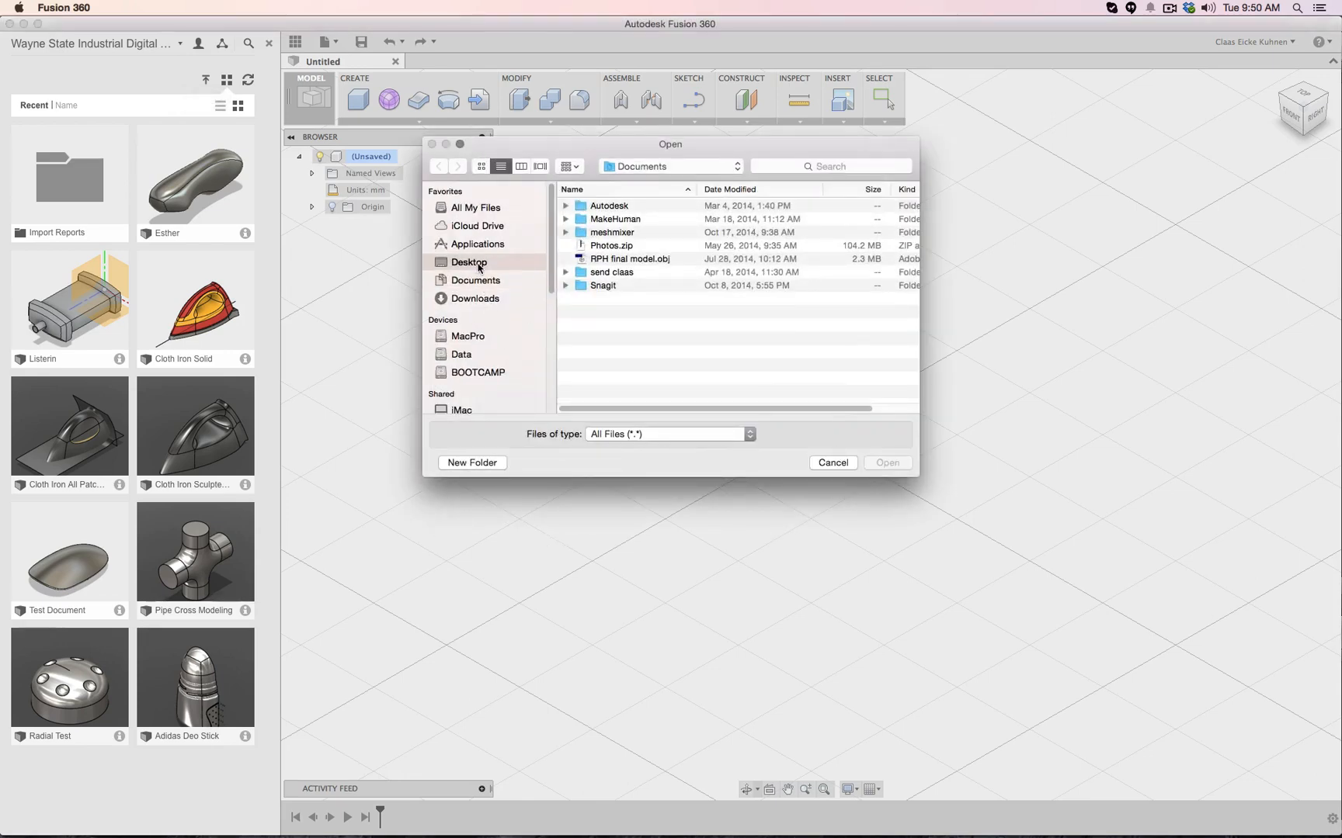
pyautogui.click(646, 379)
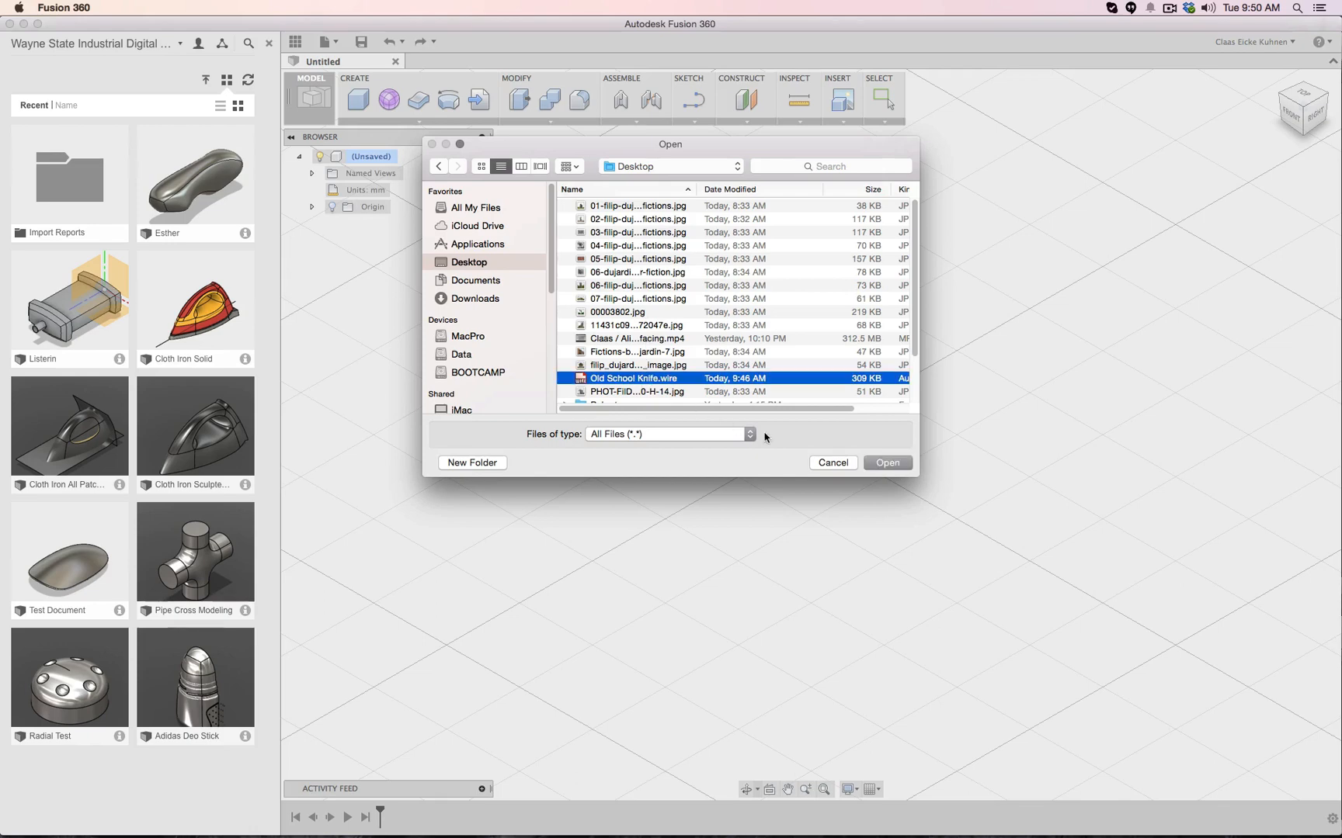
pyautogui.click(881, 463)
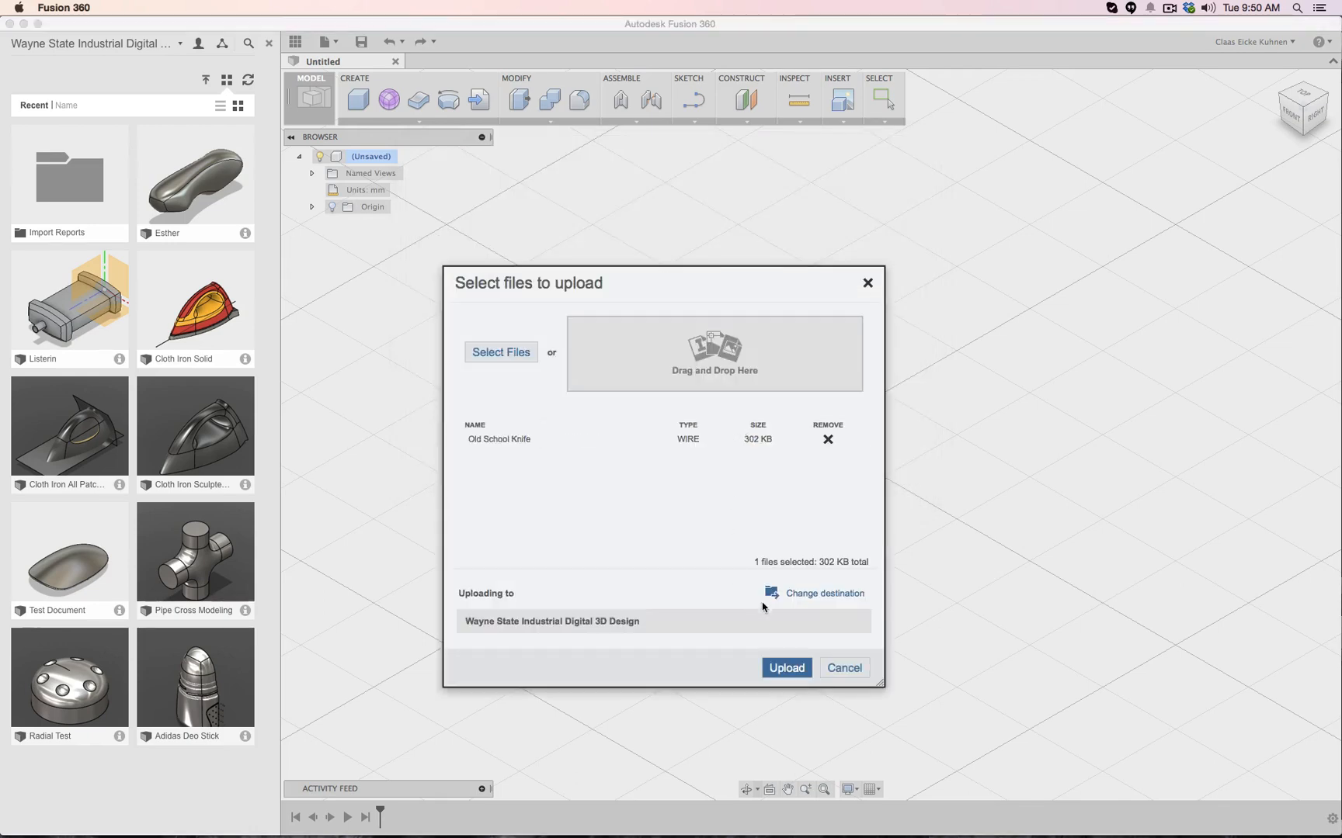
pyautogui.click(786, 669)
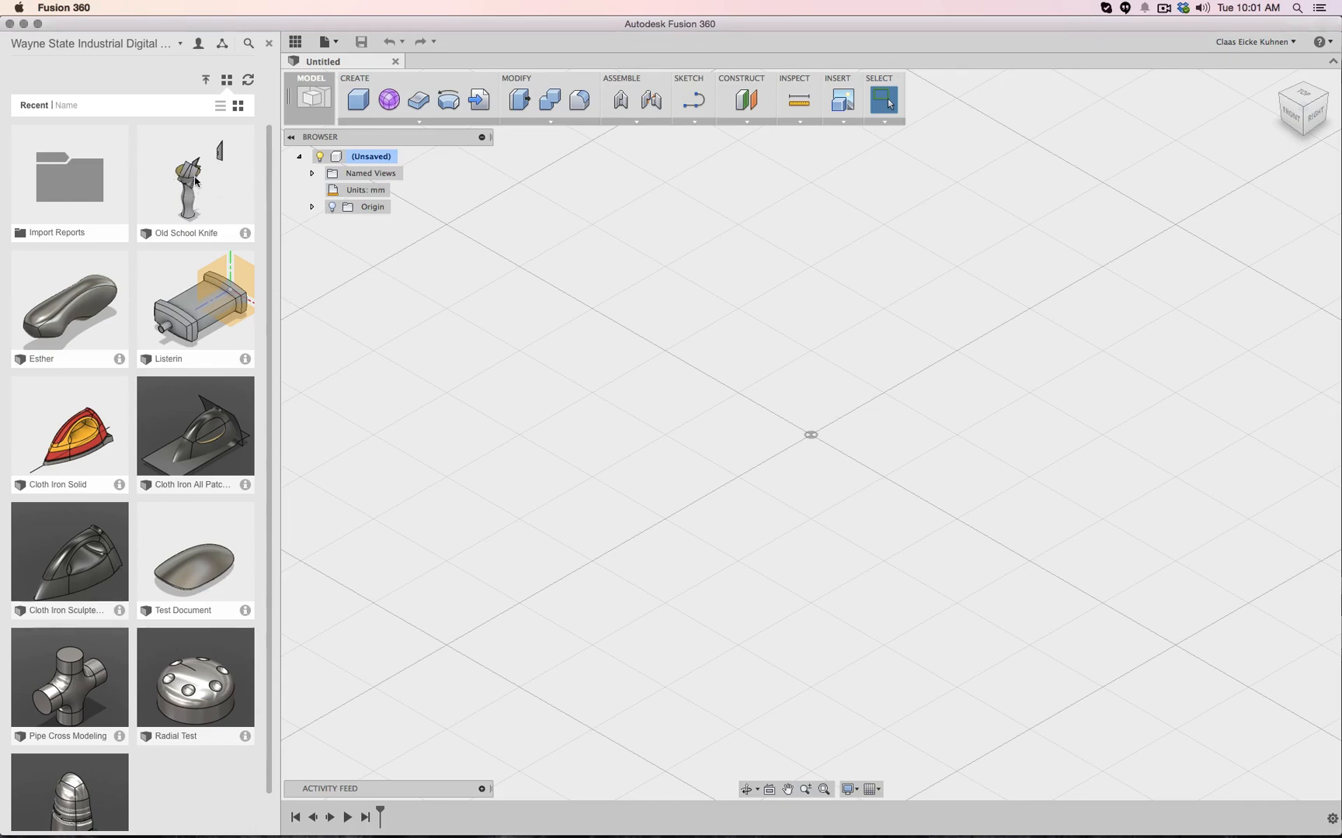
# Open the uploaded Old School Knife design, hide the data panel and view the model from the right side
pyautogui.doubleClick(195, 180)
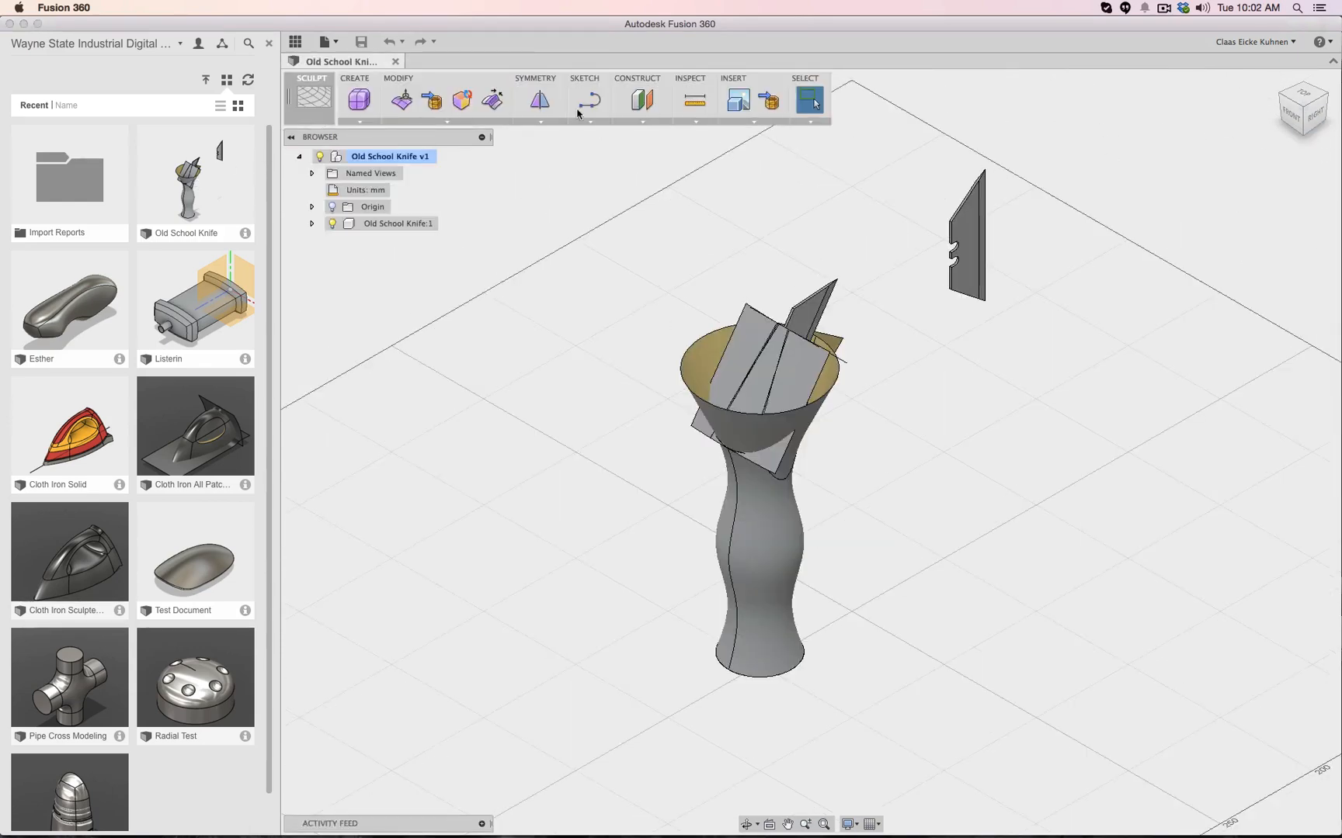
pyautogui.click(295, 42)
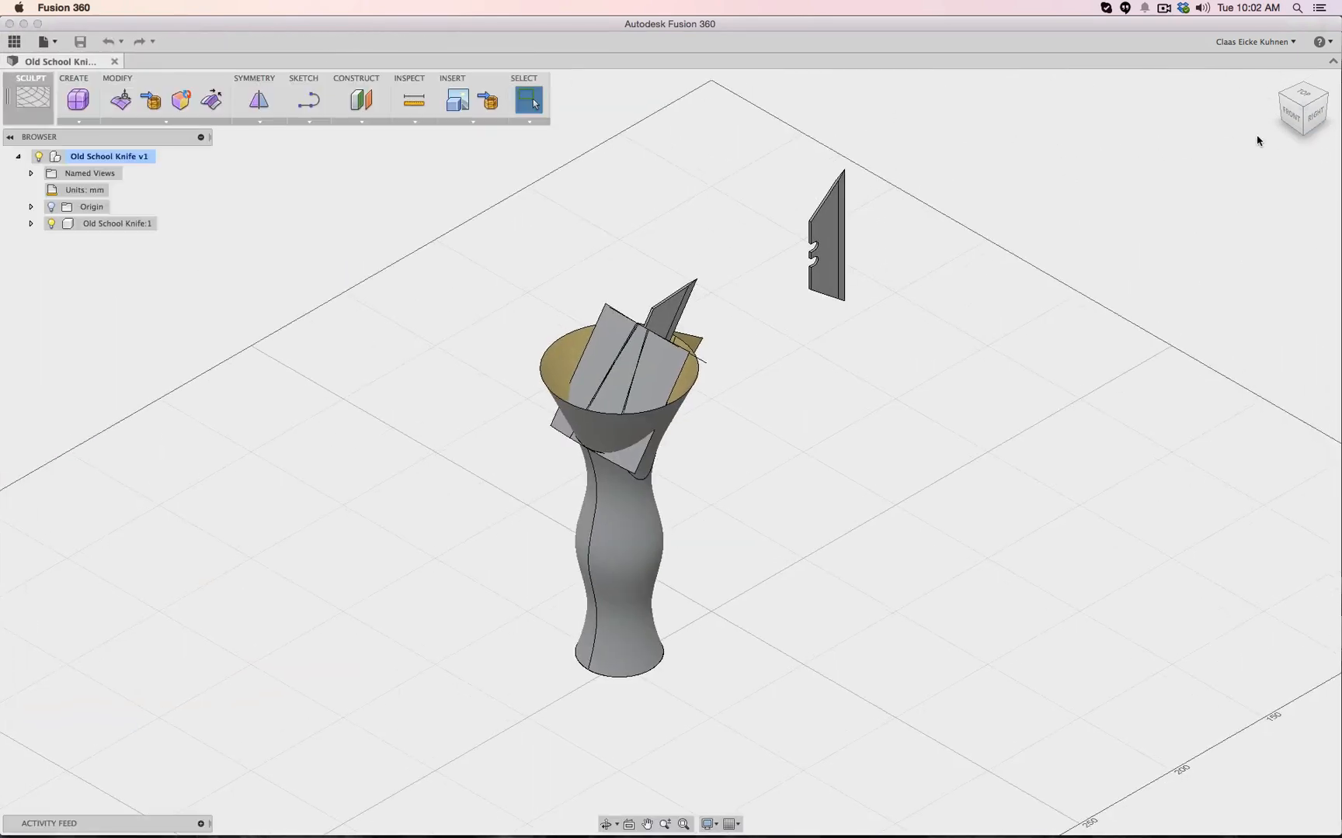
pyautogui.click(1314, 116)
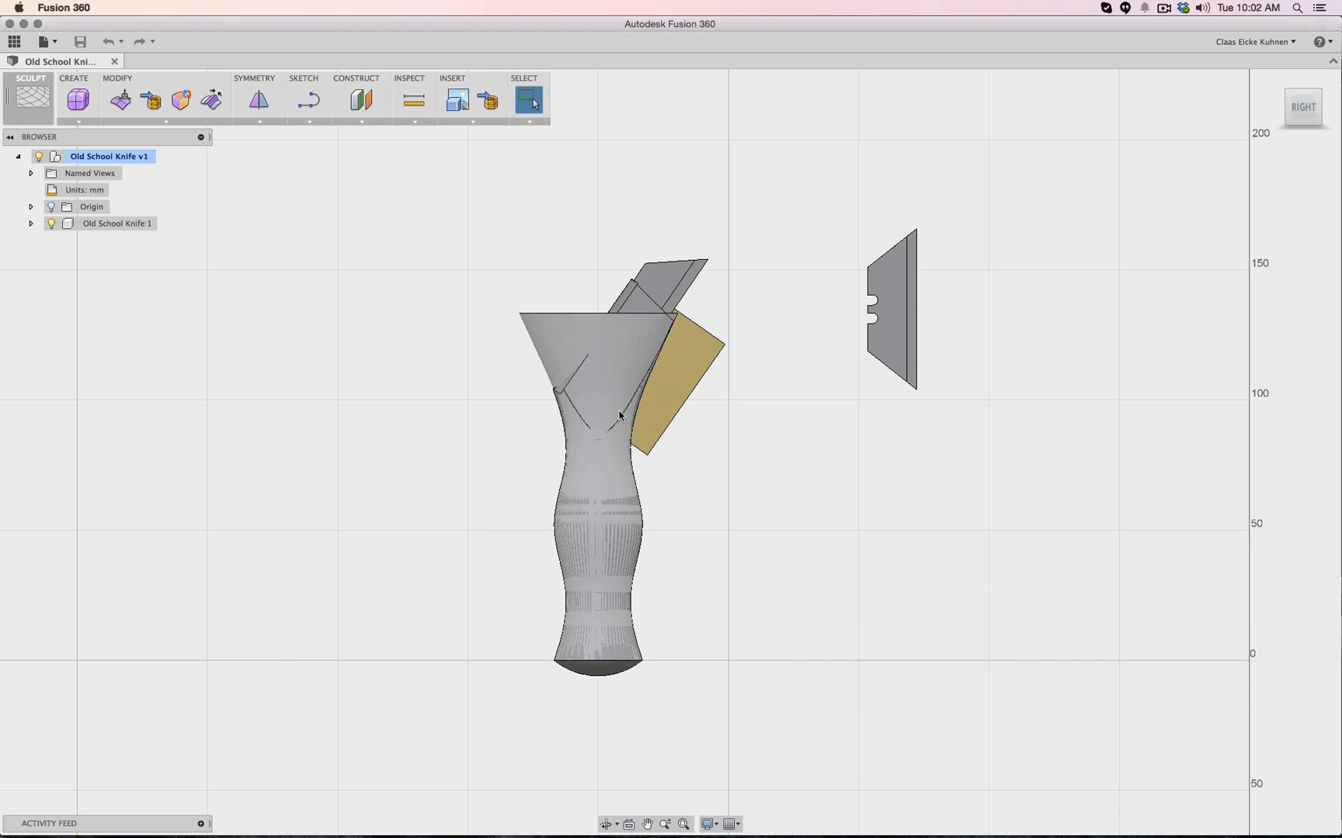
# List the bodies of the Old School Knife component and highlight Body2, Body3 and Body1 to identify their geometry
pyautogui.click(31, 224)
pyautogui.click(43, 257)
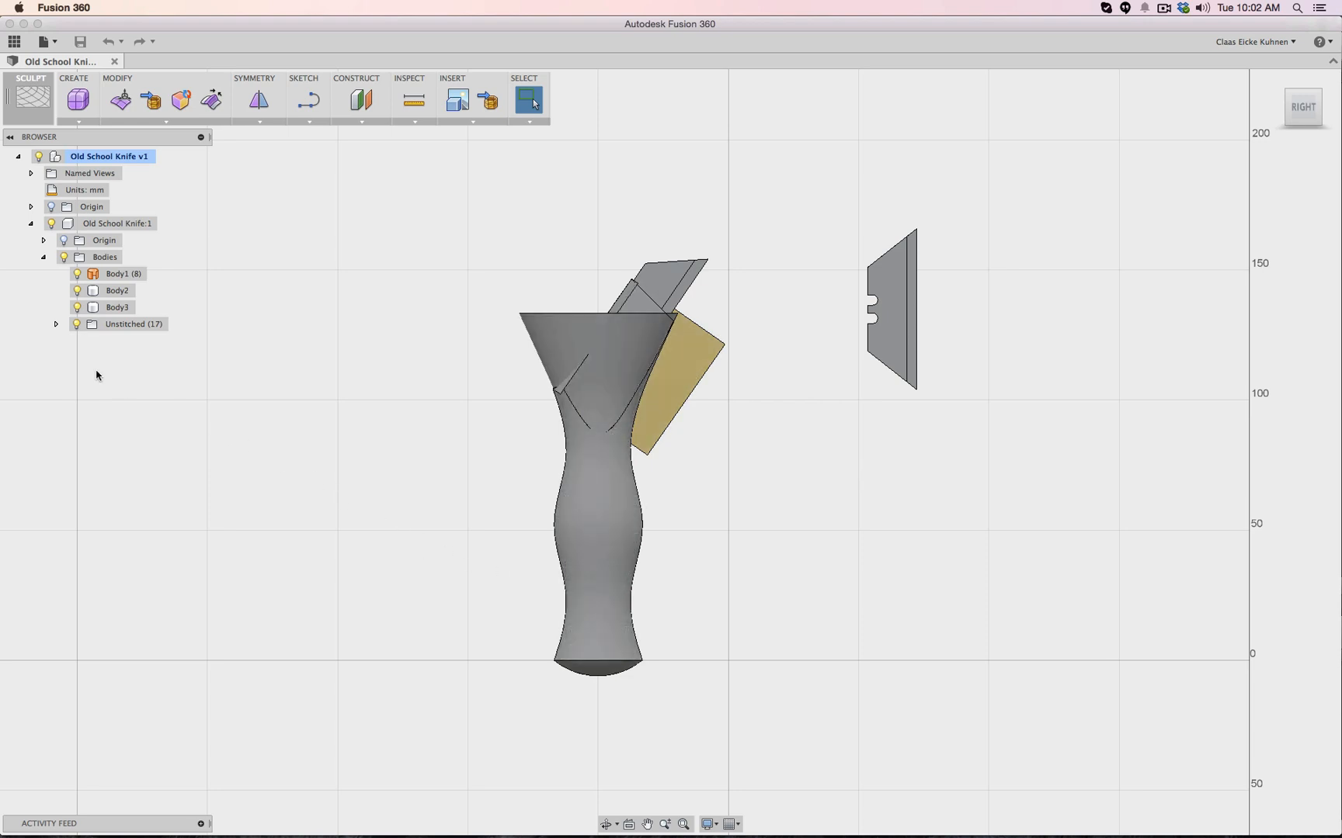
pyautogui.click(122, 293)
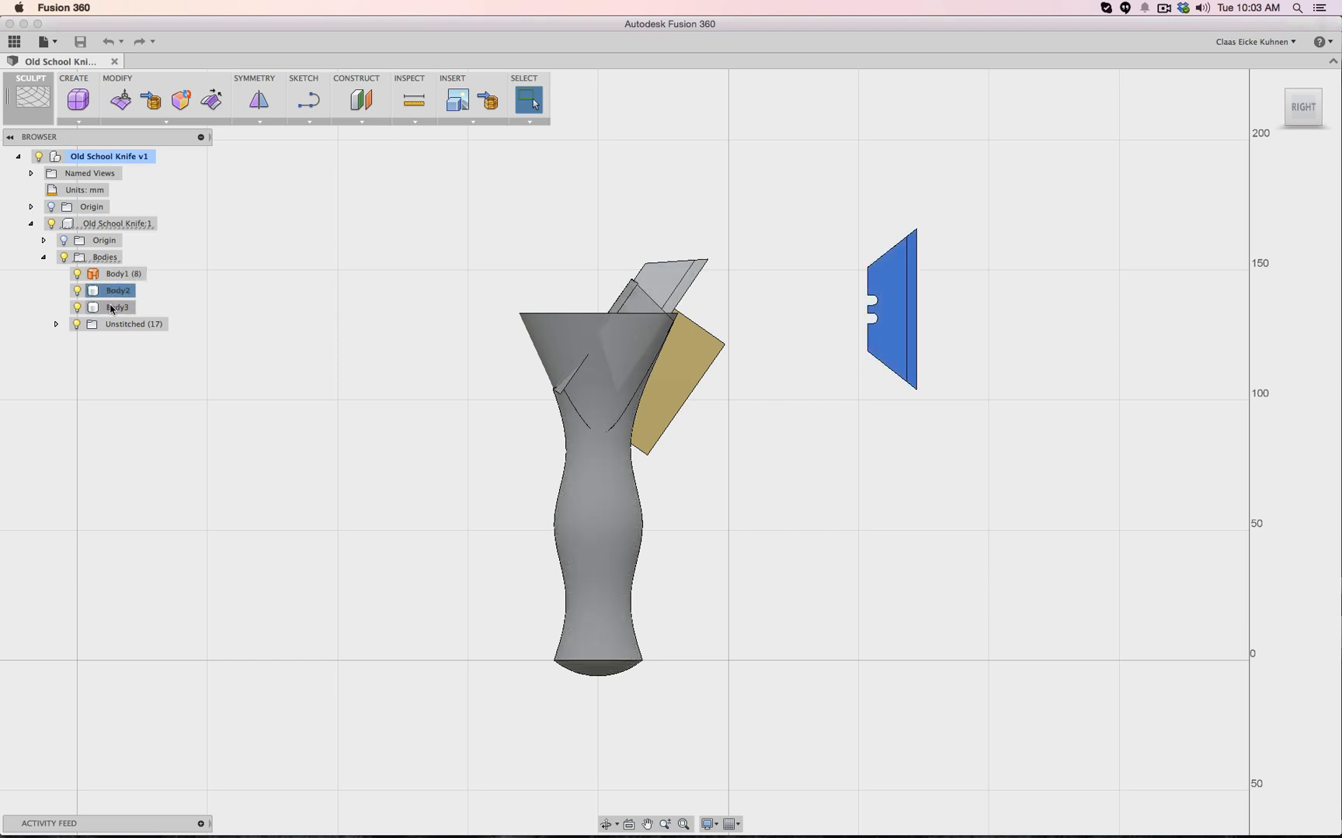
pyautogui.click(112, 307)
pyautogui.click(118, 274)
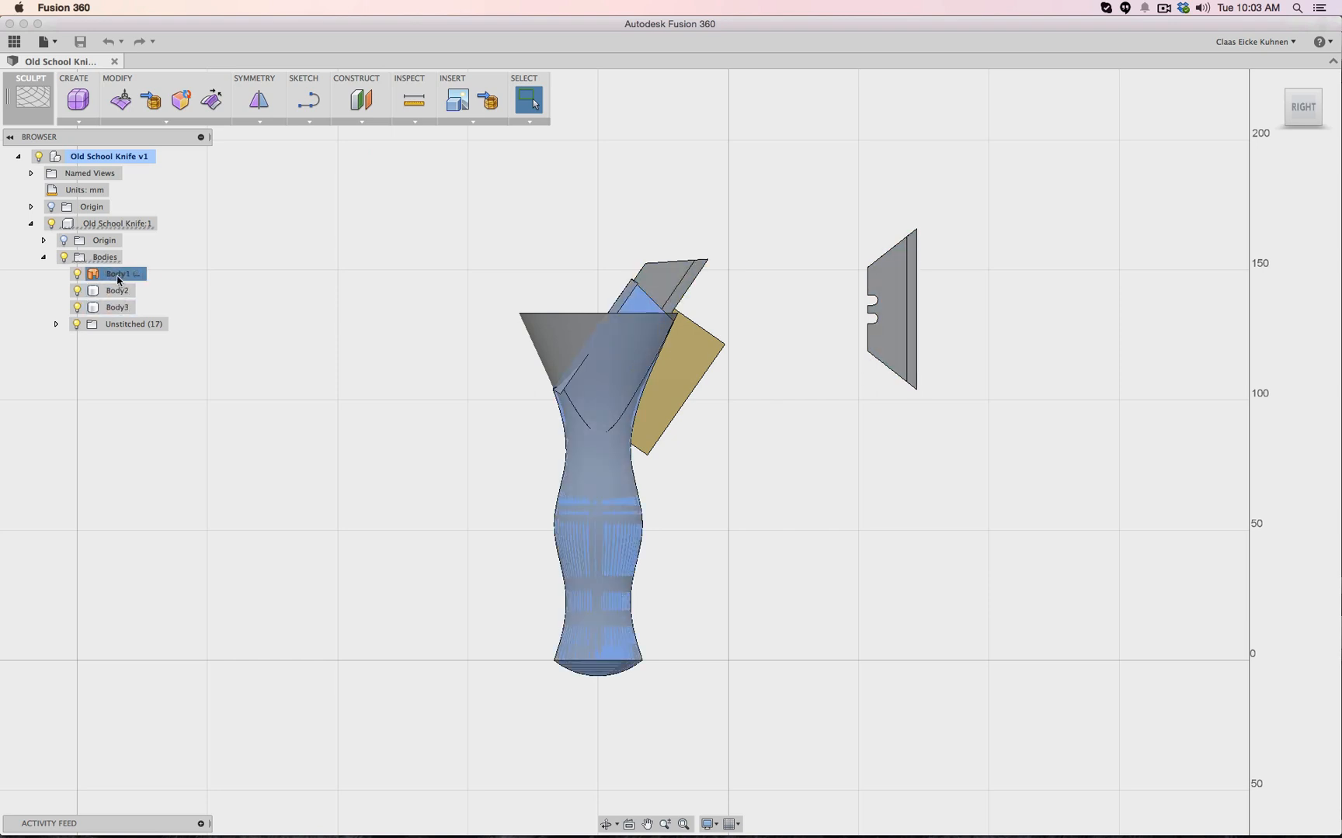
pyautogui.moveTo(1319, 117); pyautogui.dragTo(1075, 104)
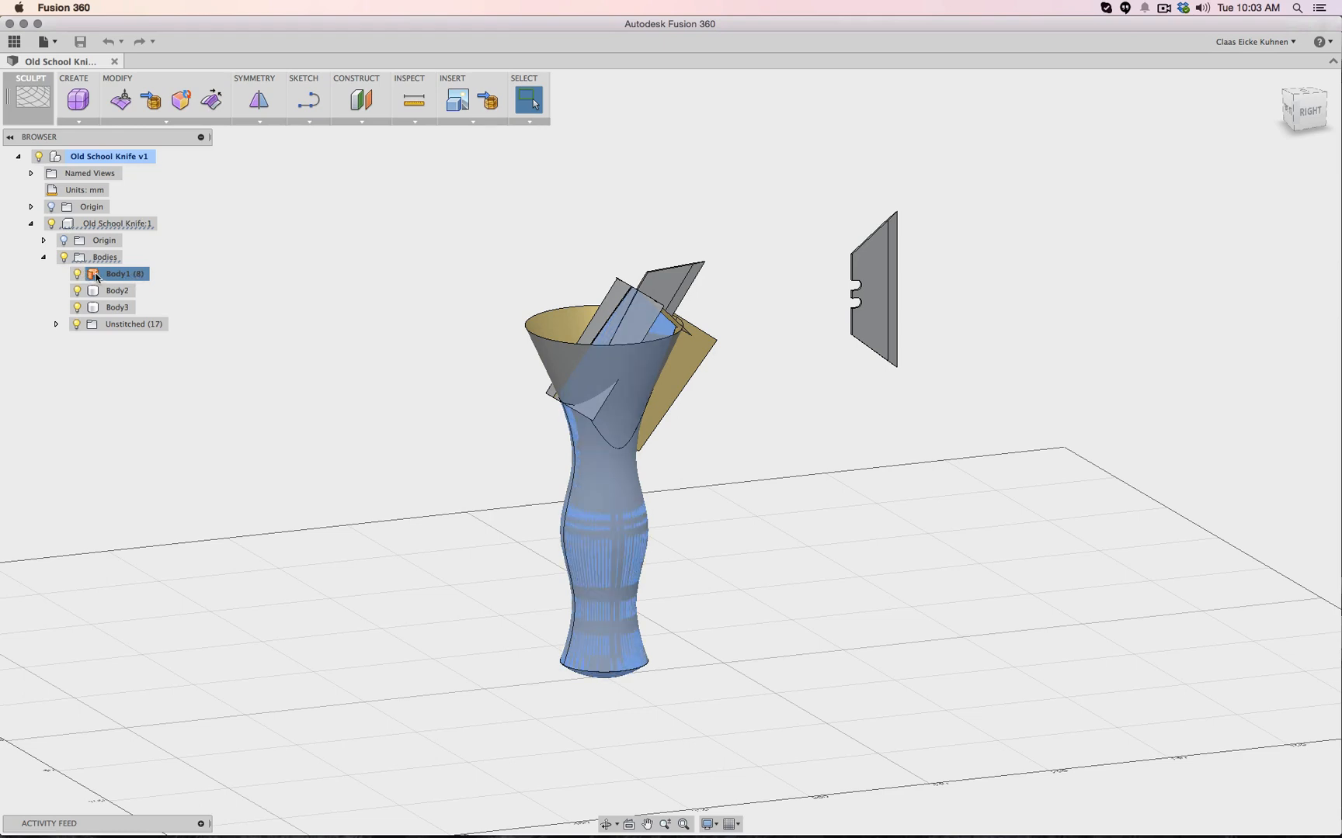
# Hide Body3, Body2 and Body1, and list the surfaces in the Unstitched group
pyautogui.click(77, 308)
pyautogui.click(77, 290)
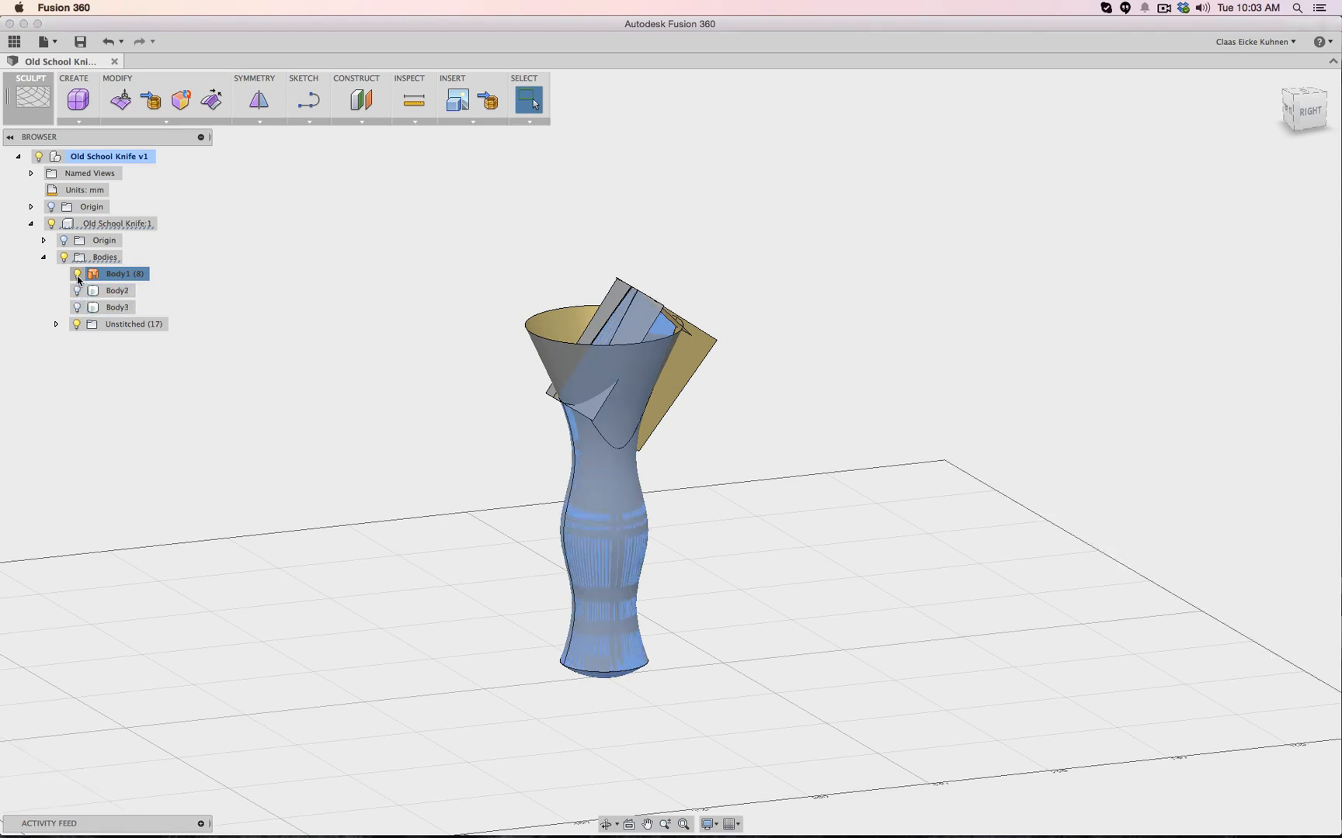
pyautogui.press('Escape')
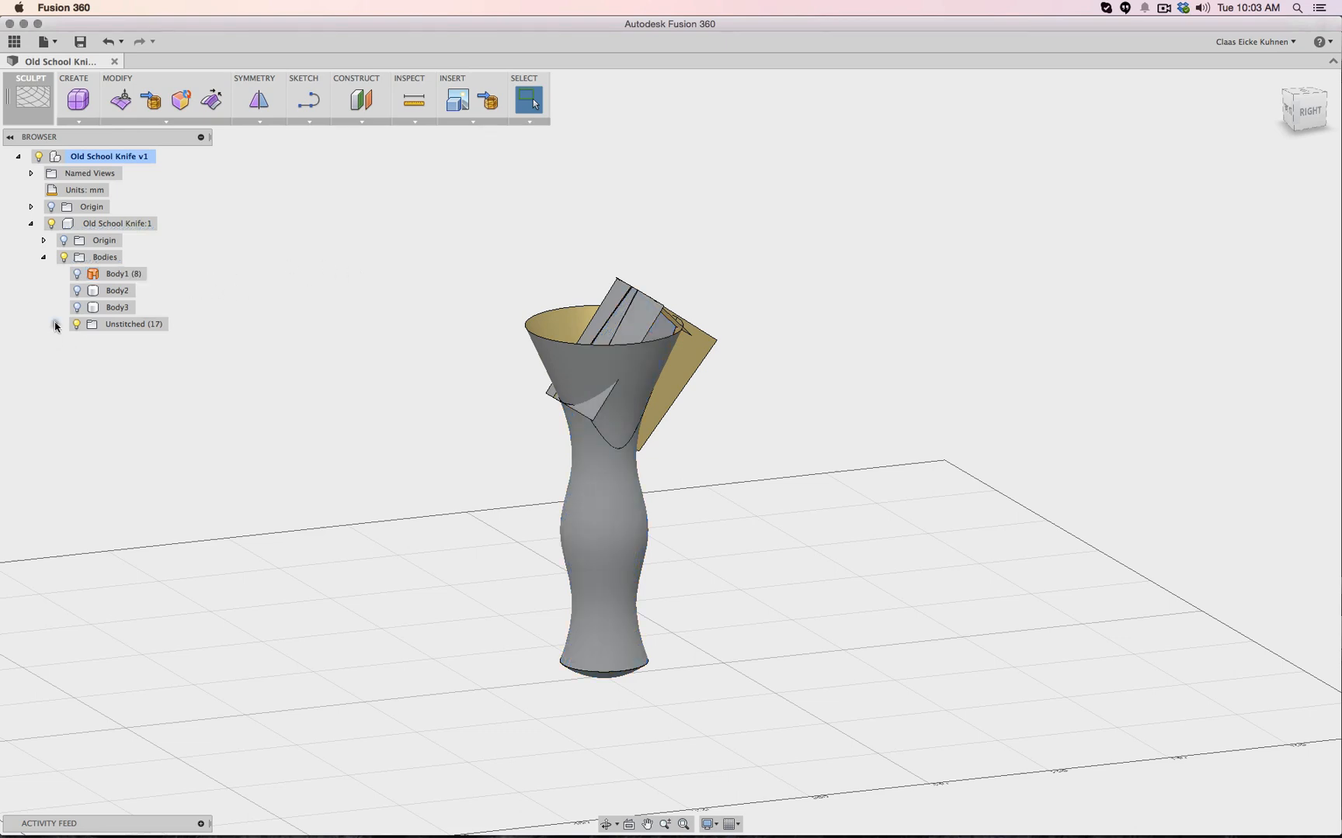
pyautogui.click(56, 324)
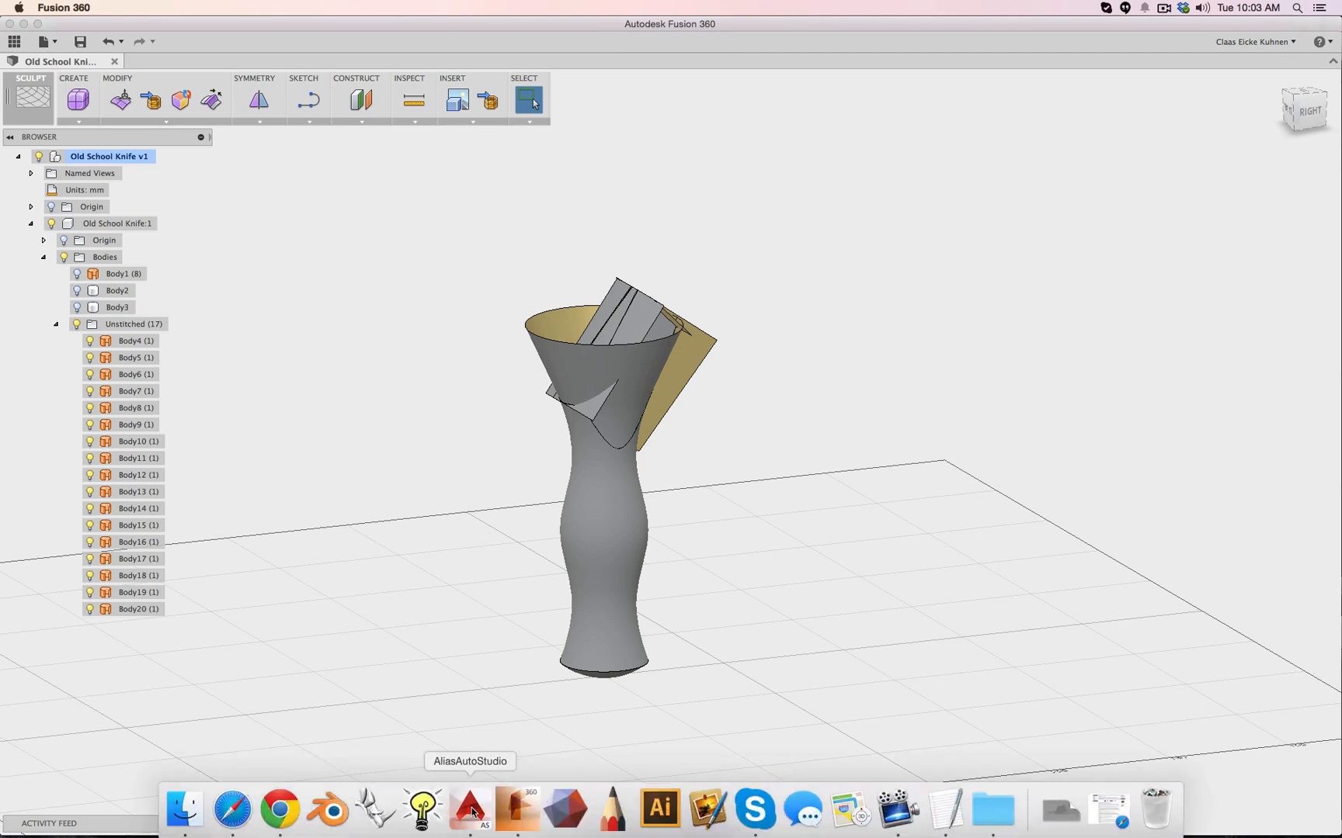
# Switch to Alias AutoStudio to look at the original knife model, and return to Fusion 360
pyautogui.click(469, 815)
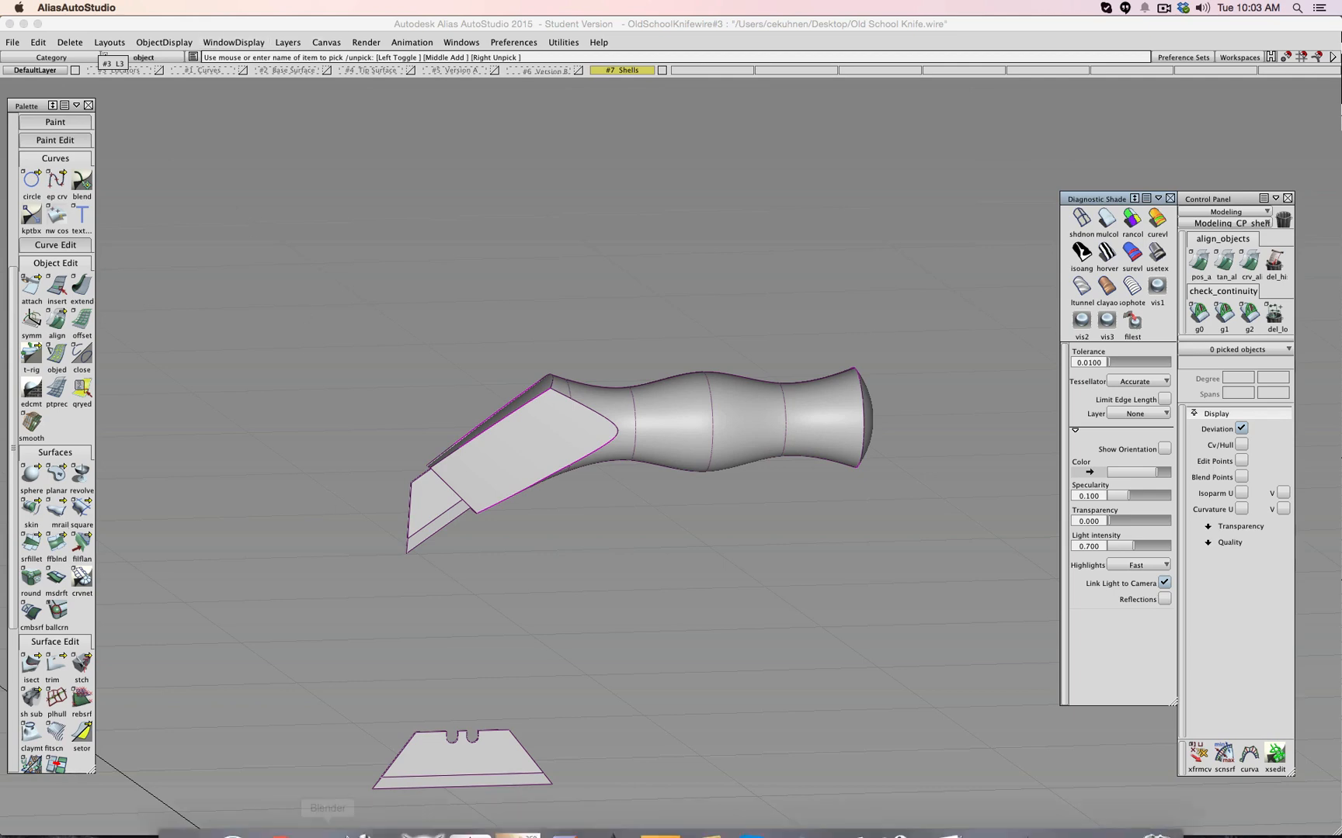
pyautogui.moveTo(326, 812)
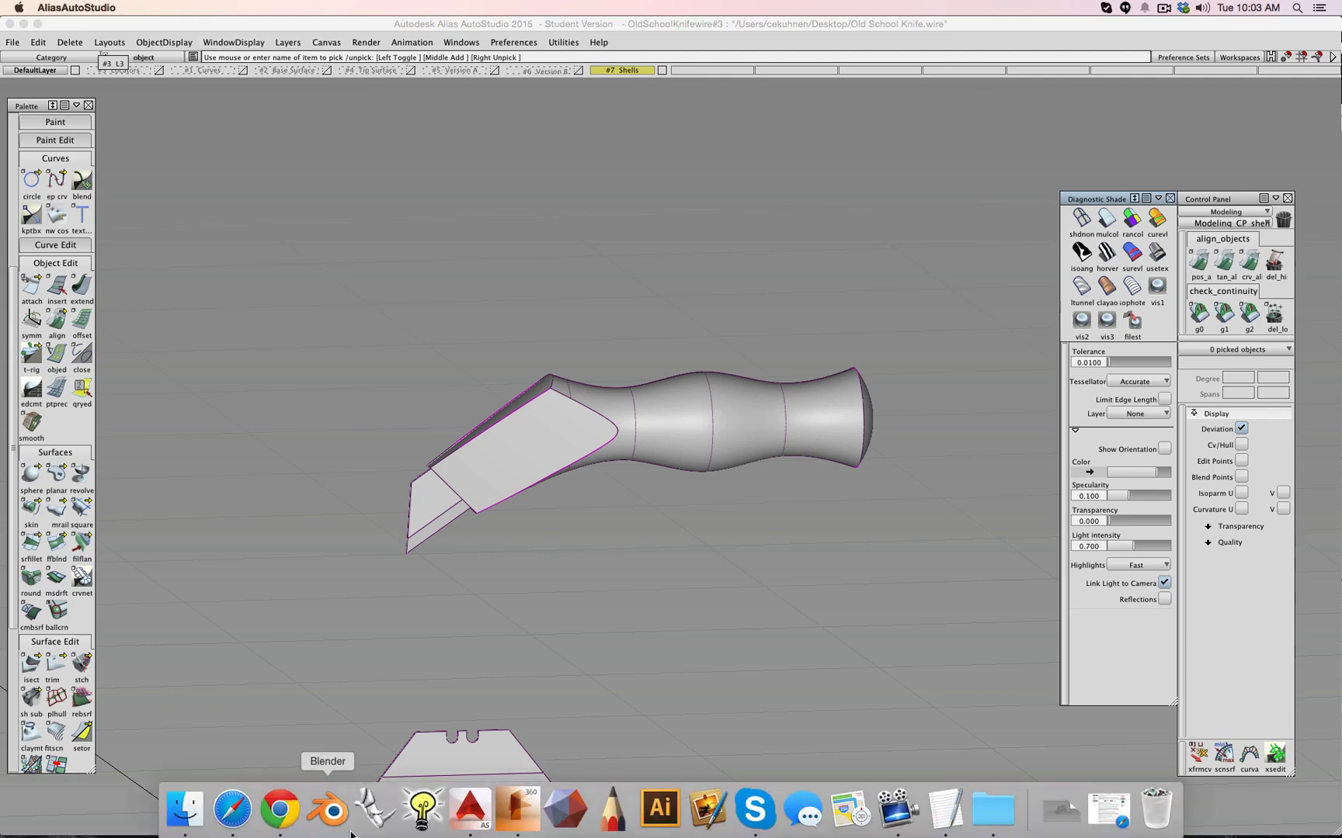
pyautogui.click(512, 811)
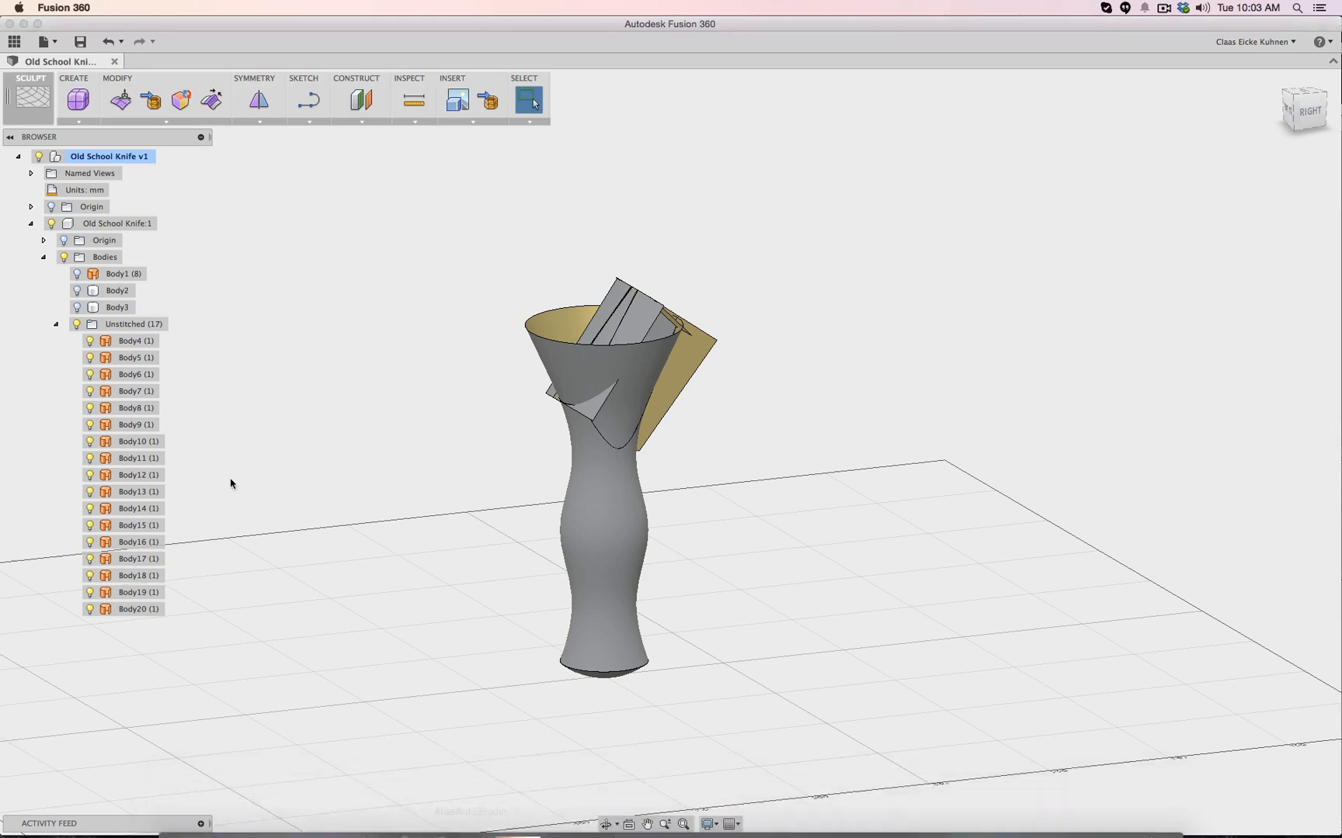
# Examine the origin axes and planes of the document and the knife component, with the model in right view
pyautogui.click(56, 325)
pyautogui.click(31, 208)
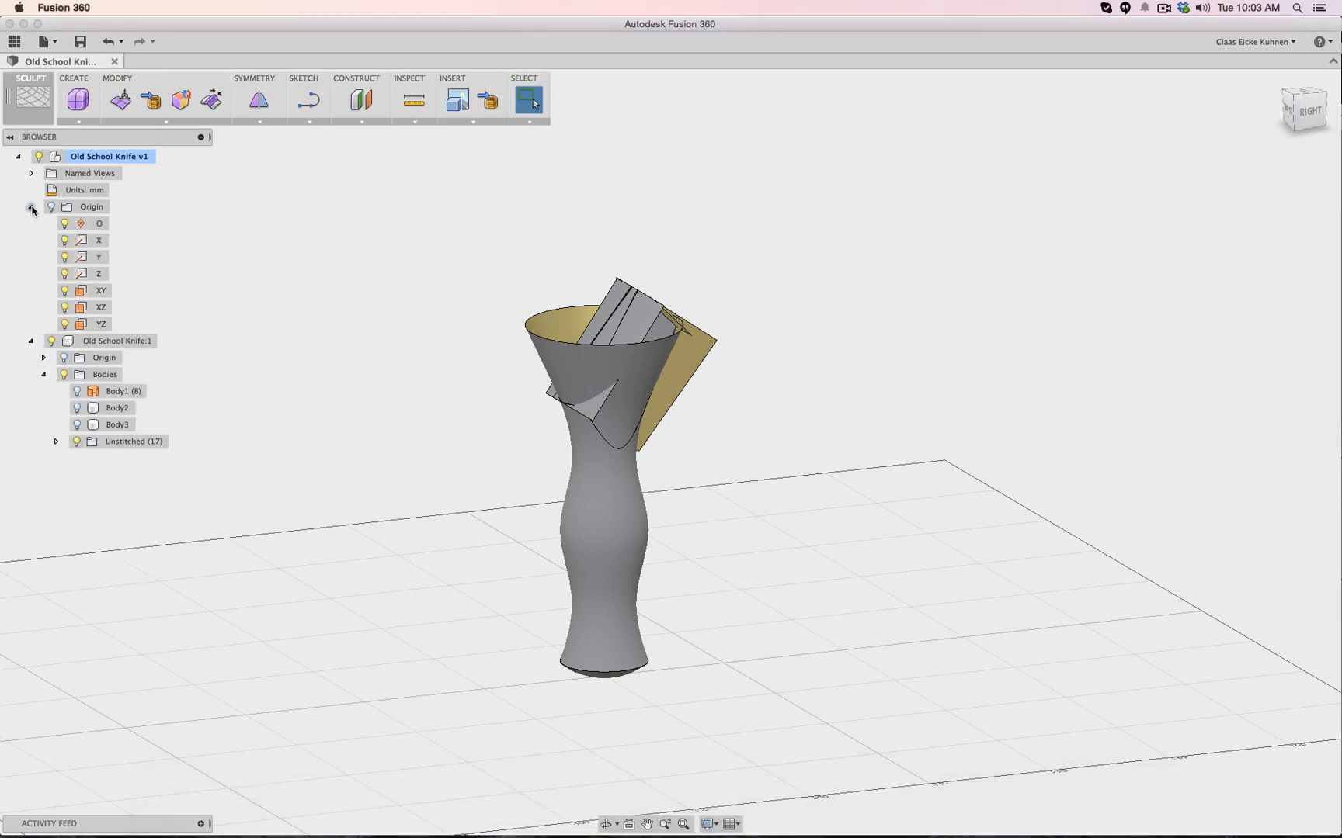
pyautogui.click(44, 359)
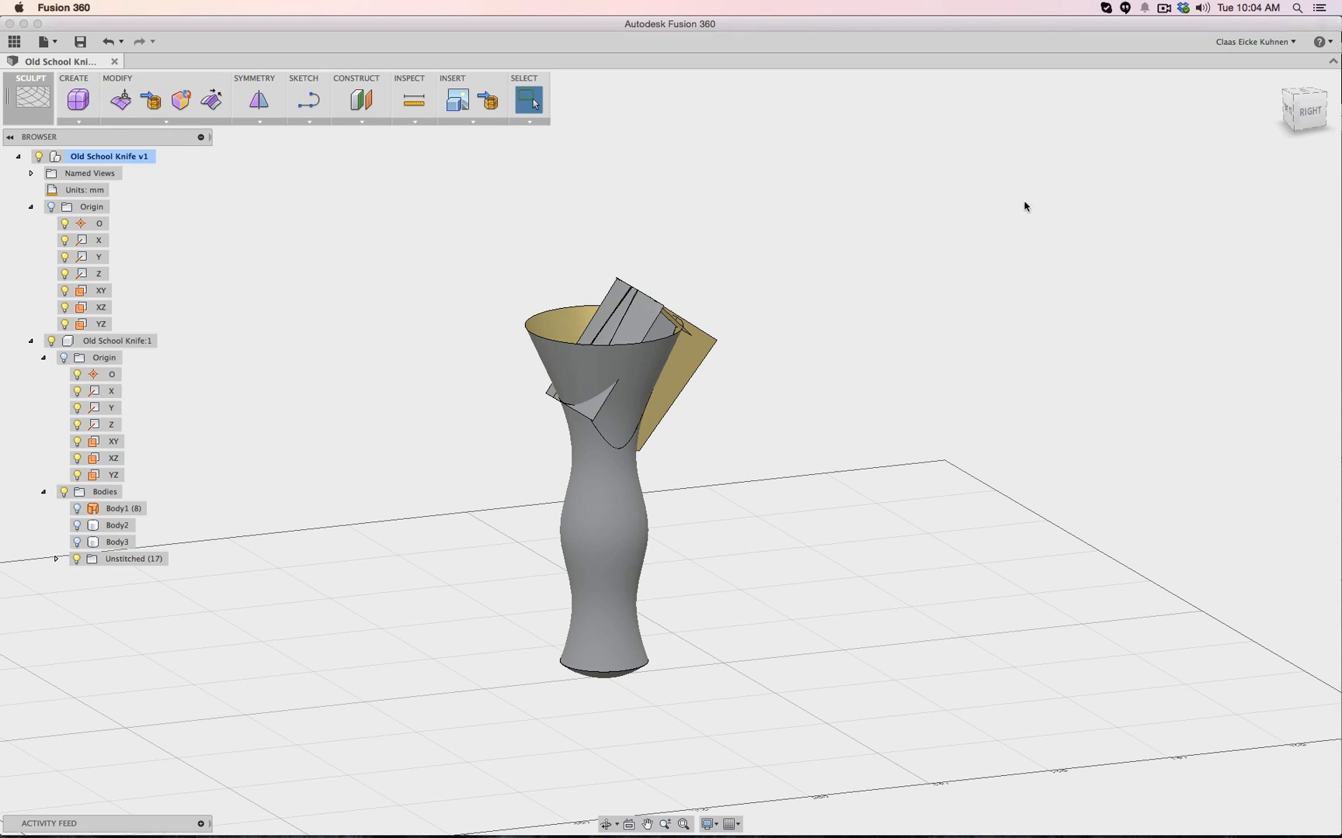
pyautogui.click(1310, 118)
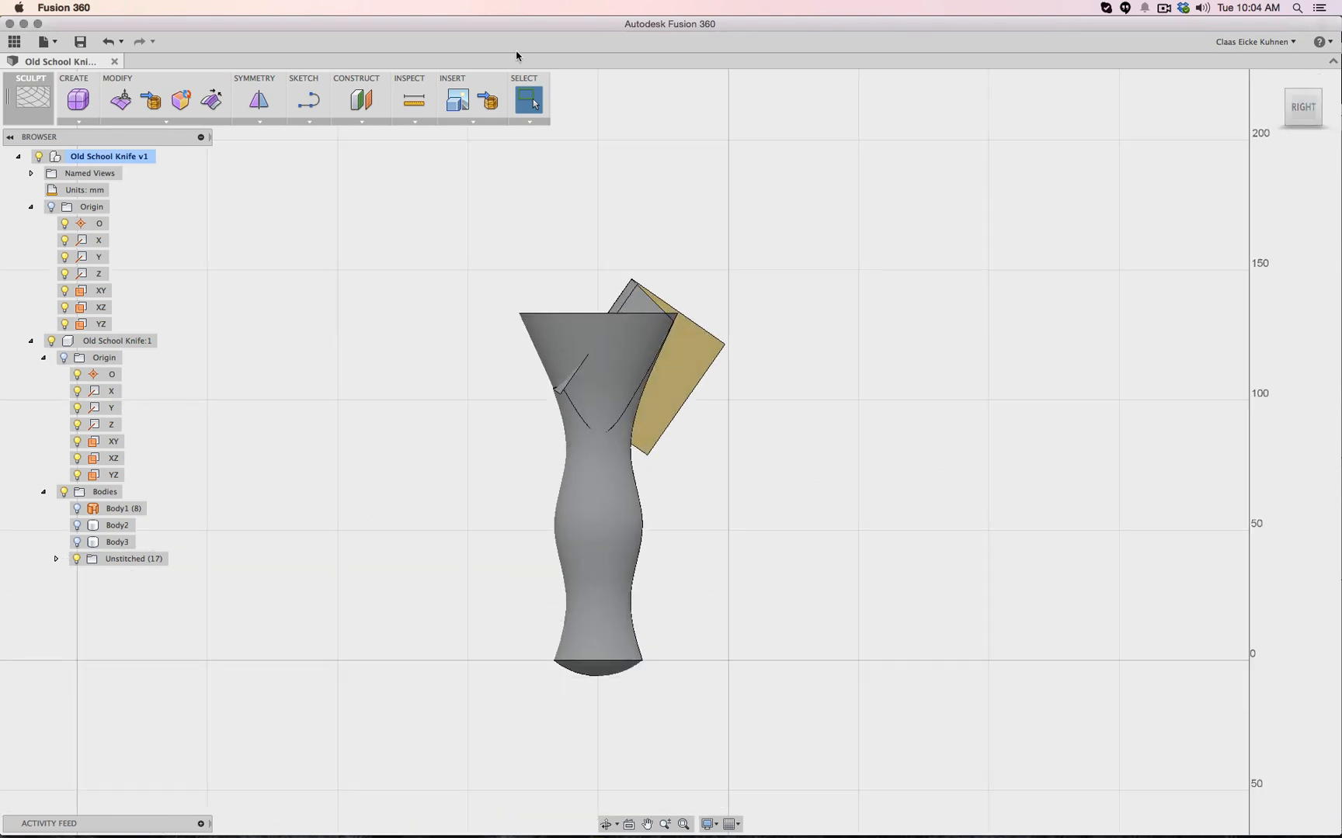
pyautogui.click(45, 360)
pyautogui.click(43, 375)
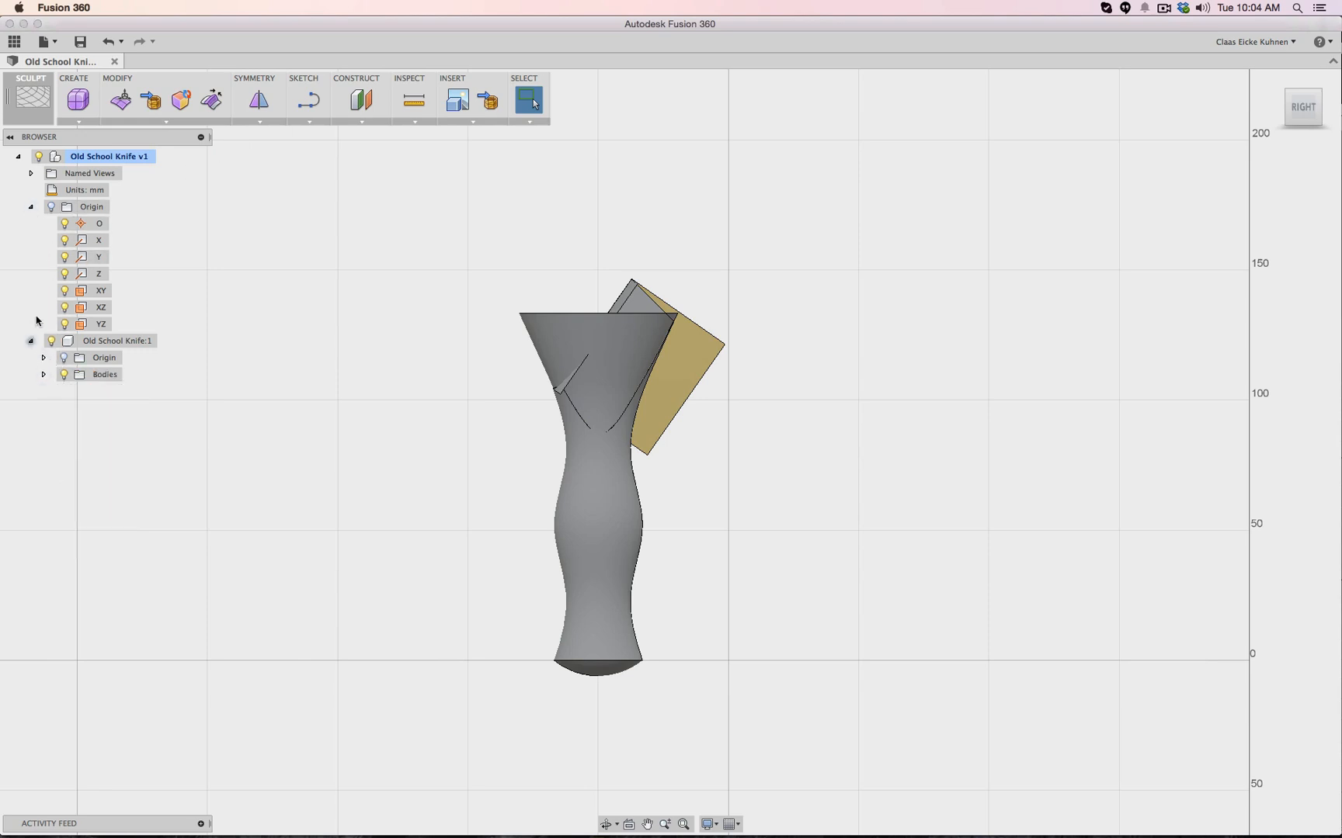
pyautogui.click(31, 206)
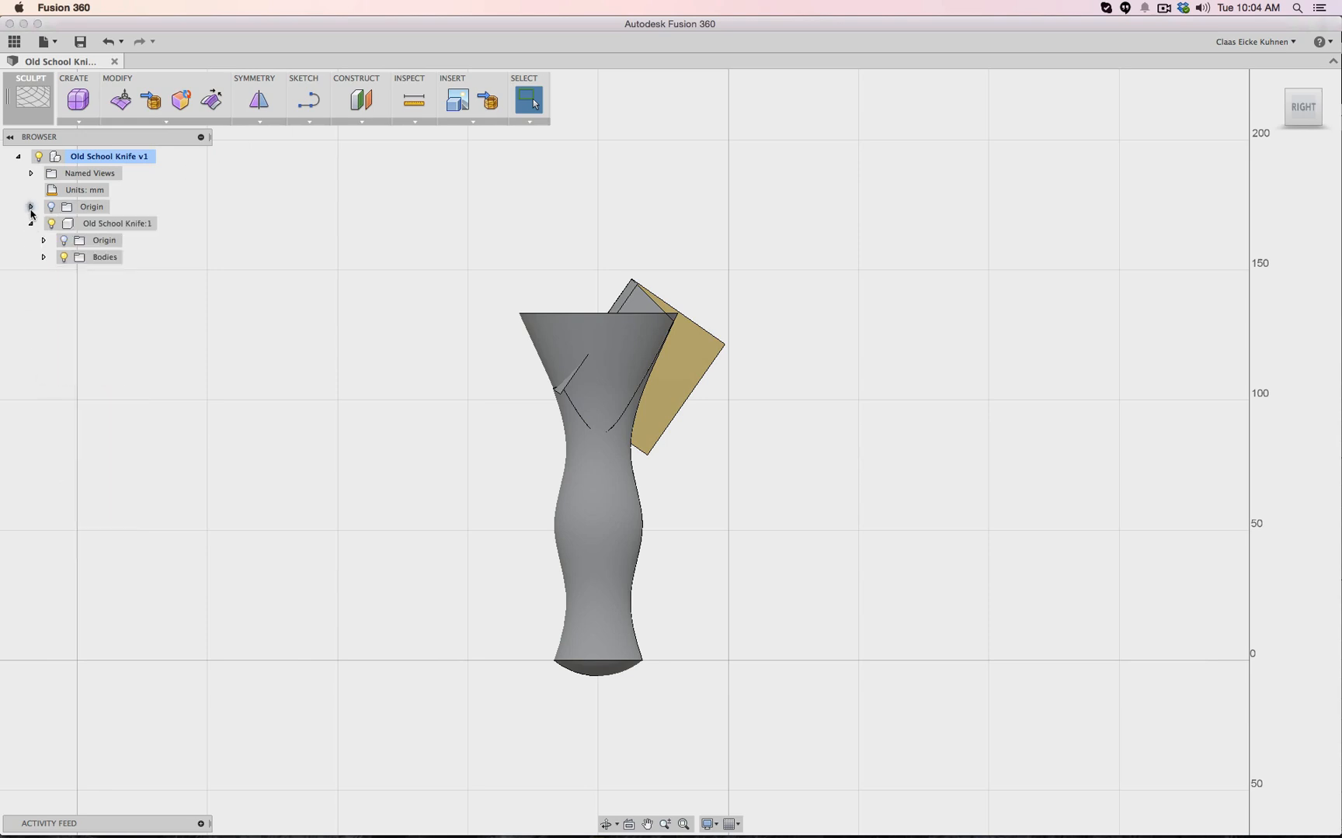
# Expand the knife component's Bodies folder and hide the Unstitched group
pyautogui.click(43, 258)
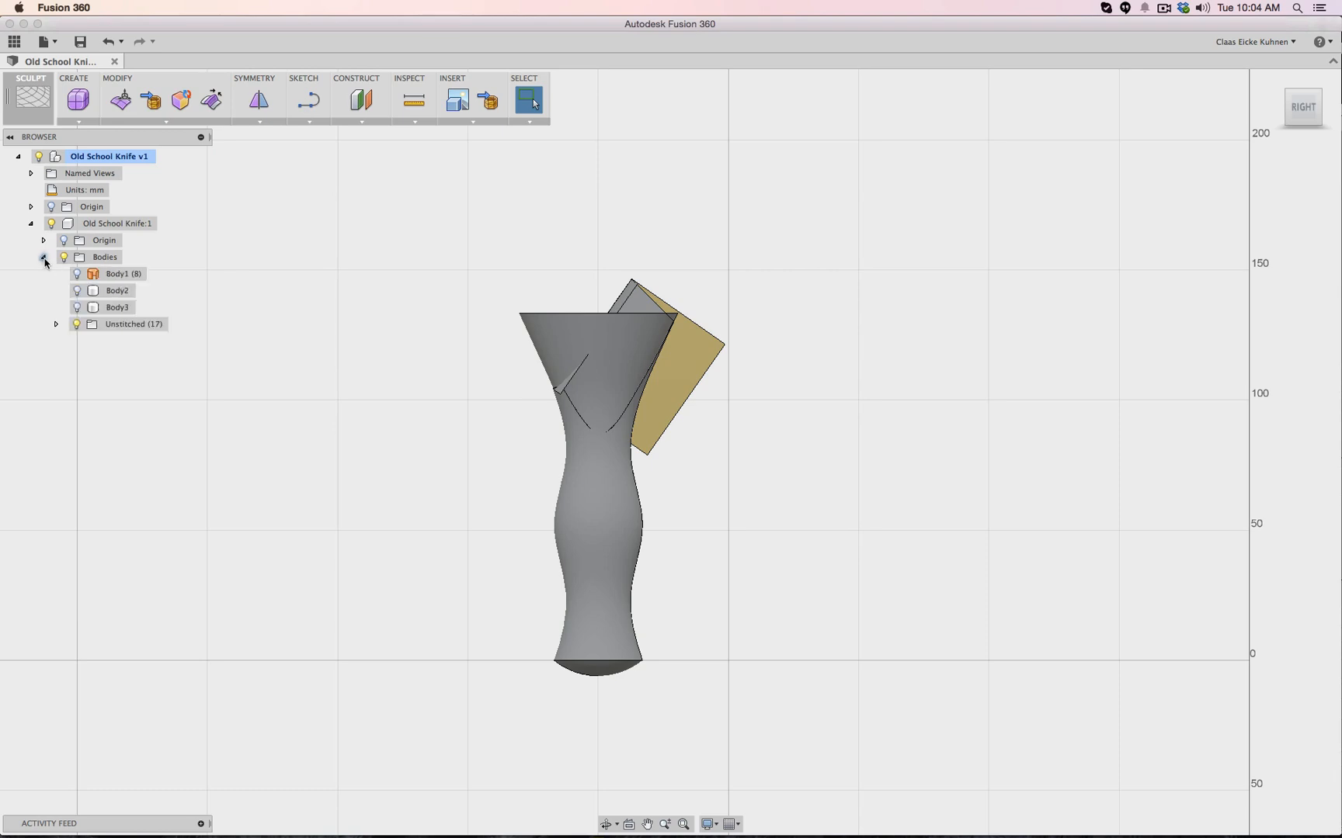
pyautogui.rightClick(98, 262)
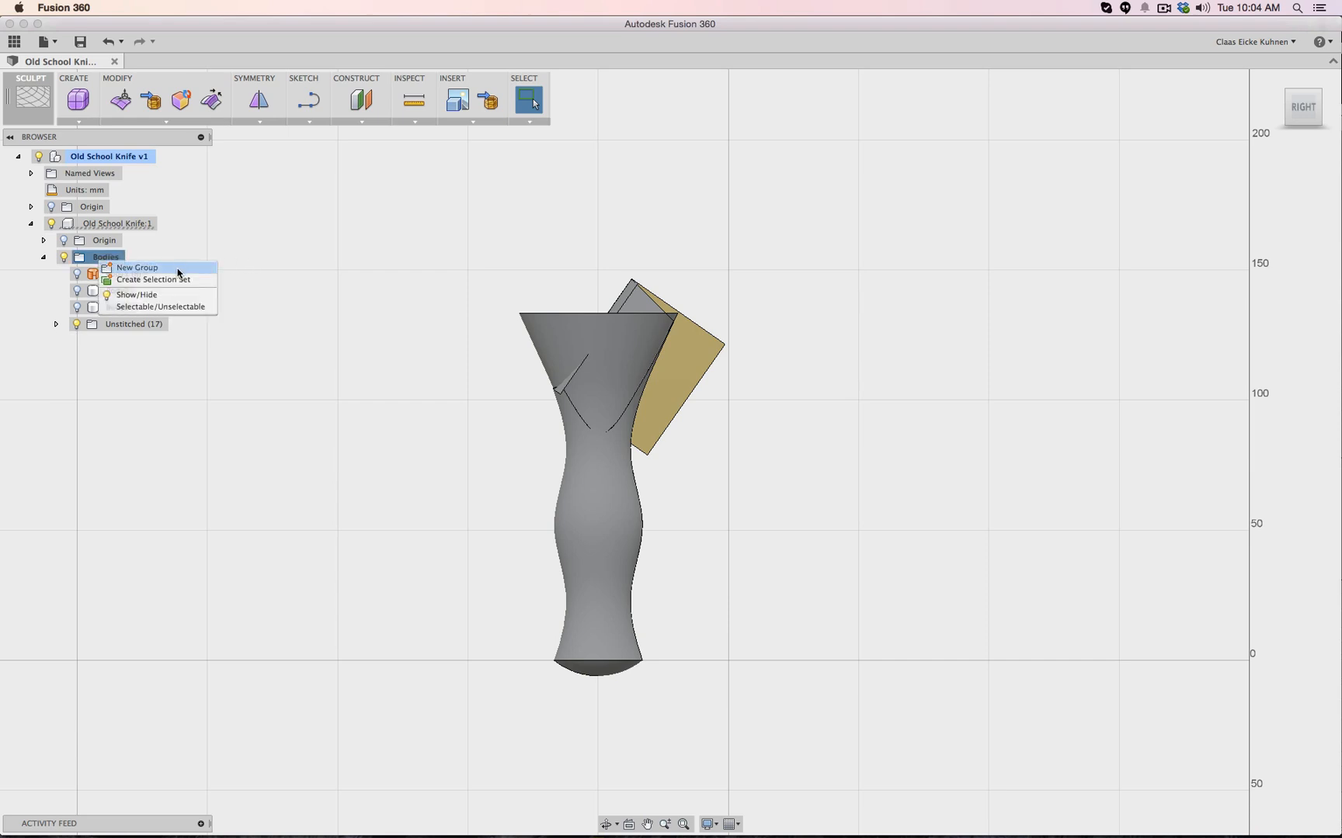
pyautogui.click(276, 228)
pyautogui.click(76, 323)
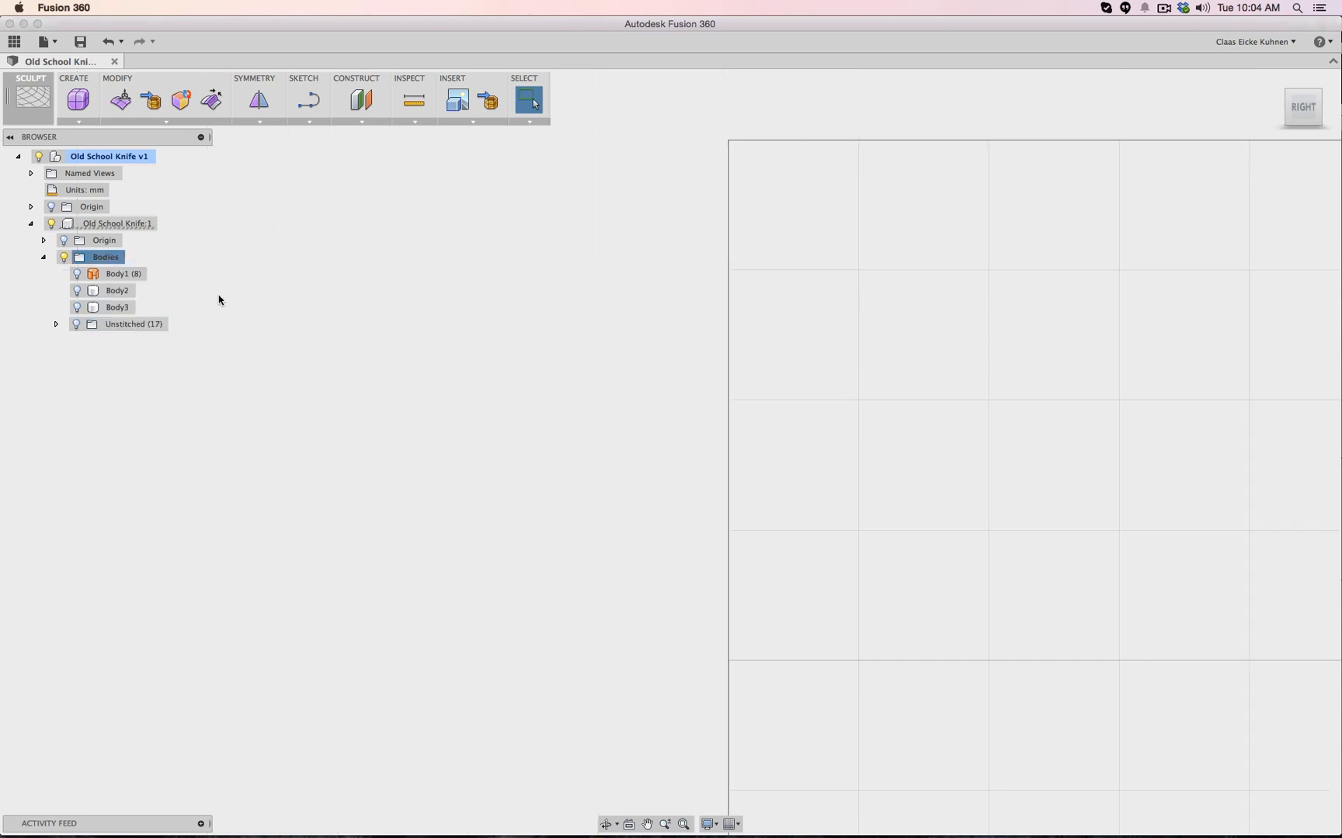
# Show the blade Body3 and the handle Body1, leaving Body2 hidden
pyautogui.click(77, 308)
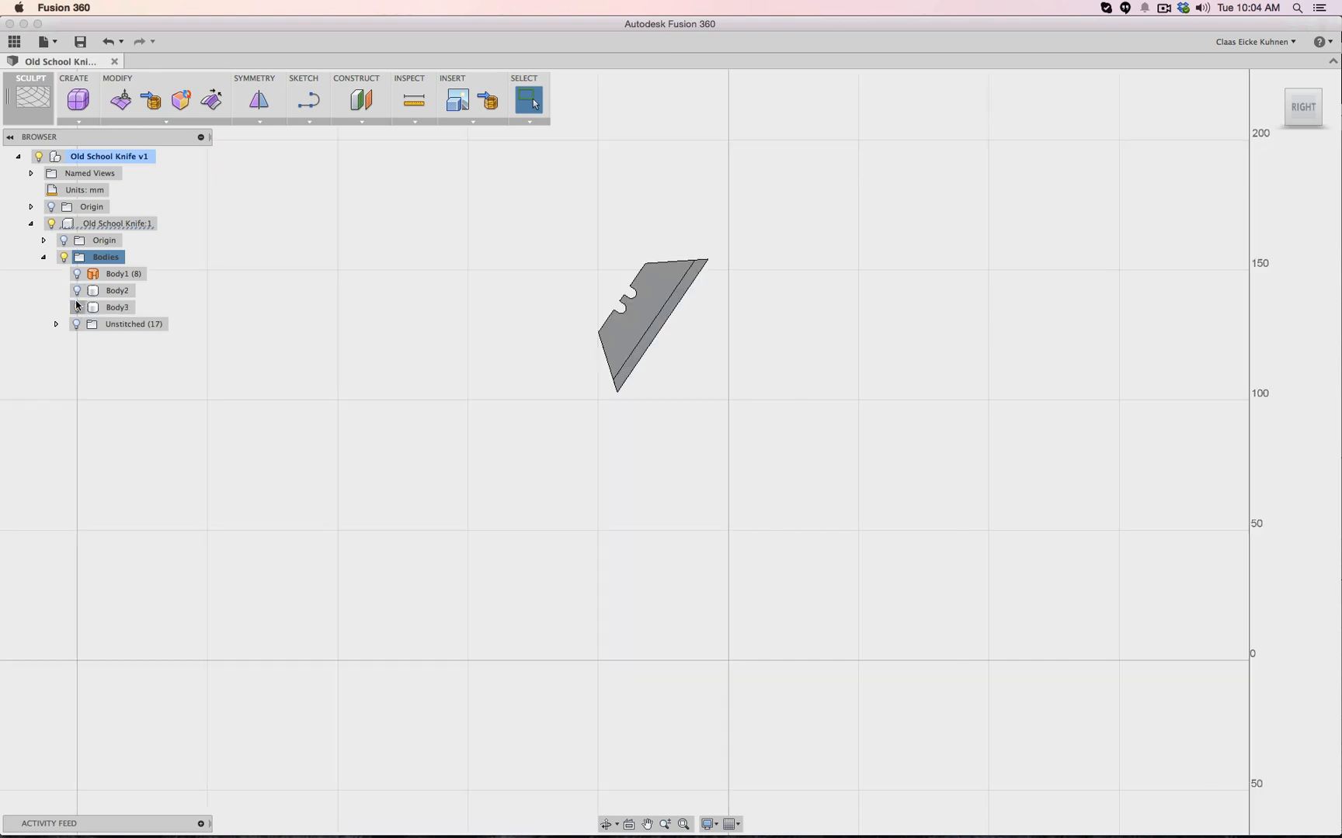
pyautogui.click(77, 291)
pyautogui.click(77, 292)
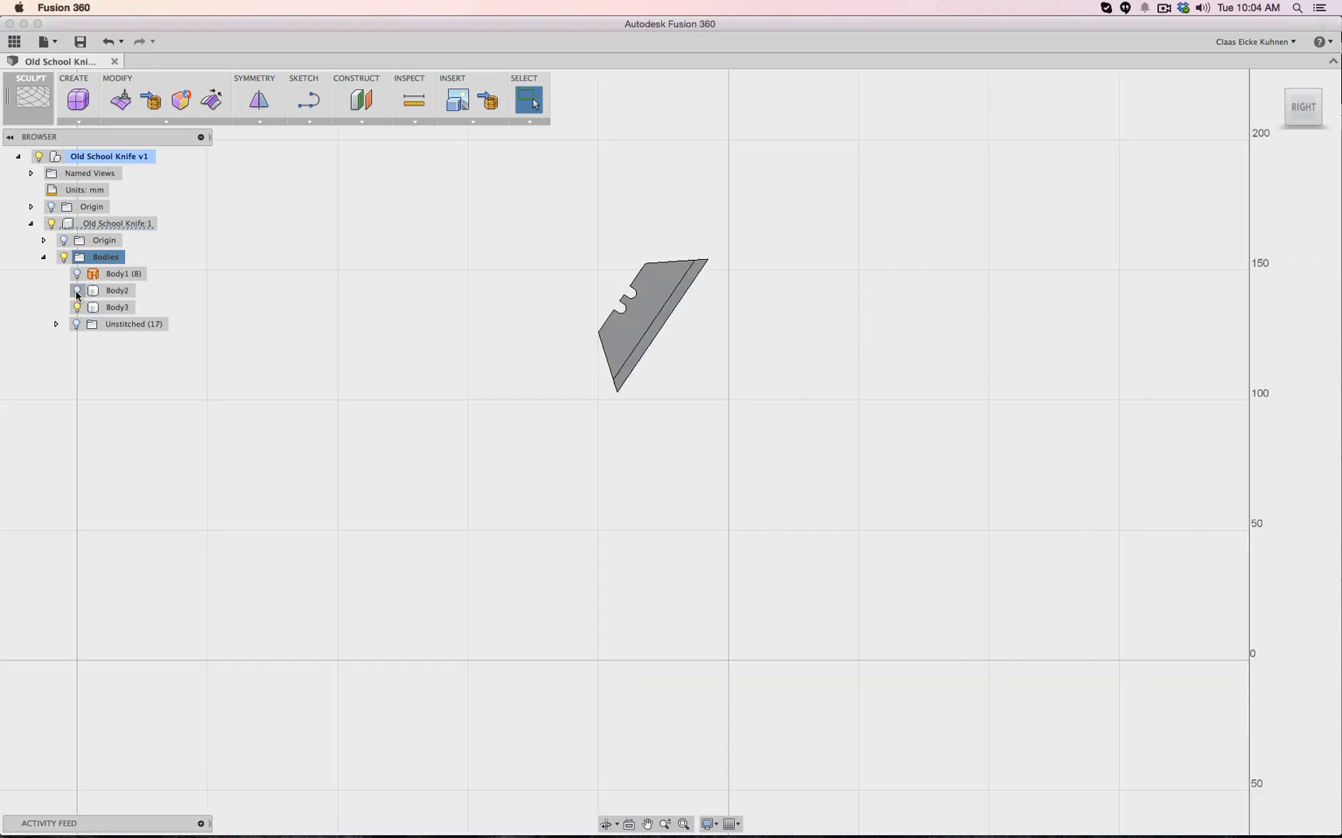
pyautogui.click(113, 307)
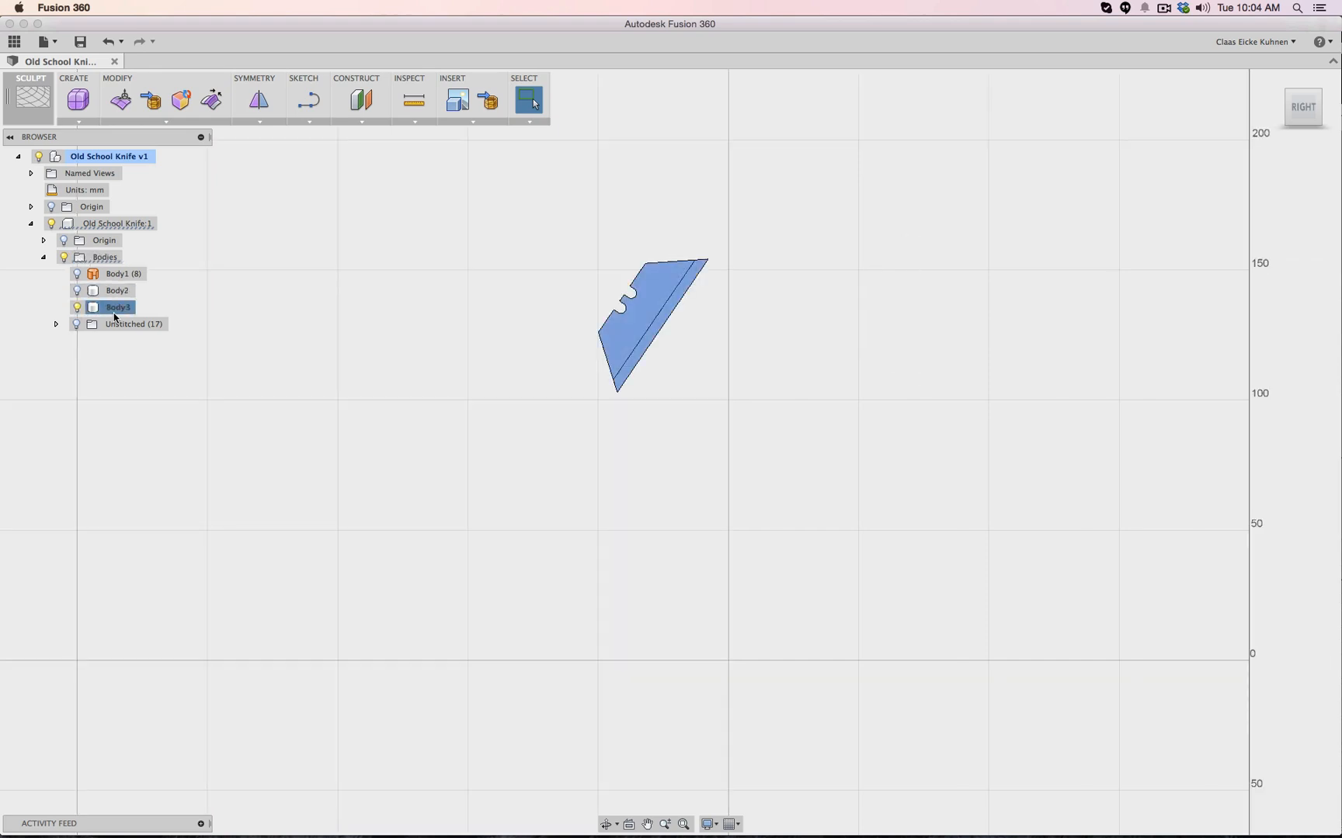
pyautogui.click(77, 274)
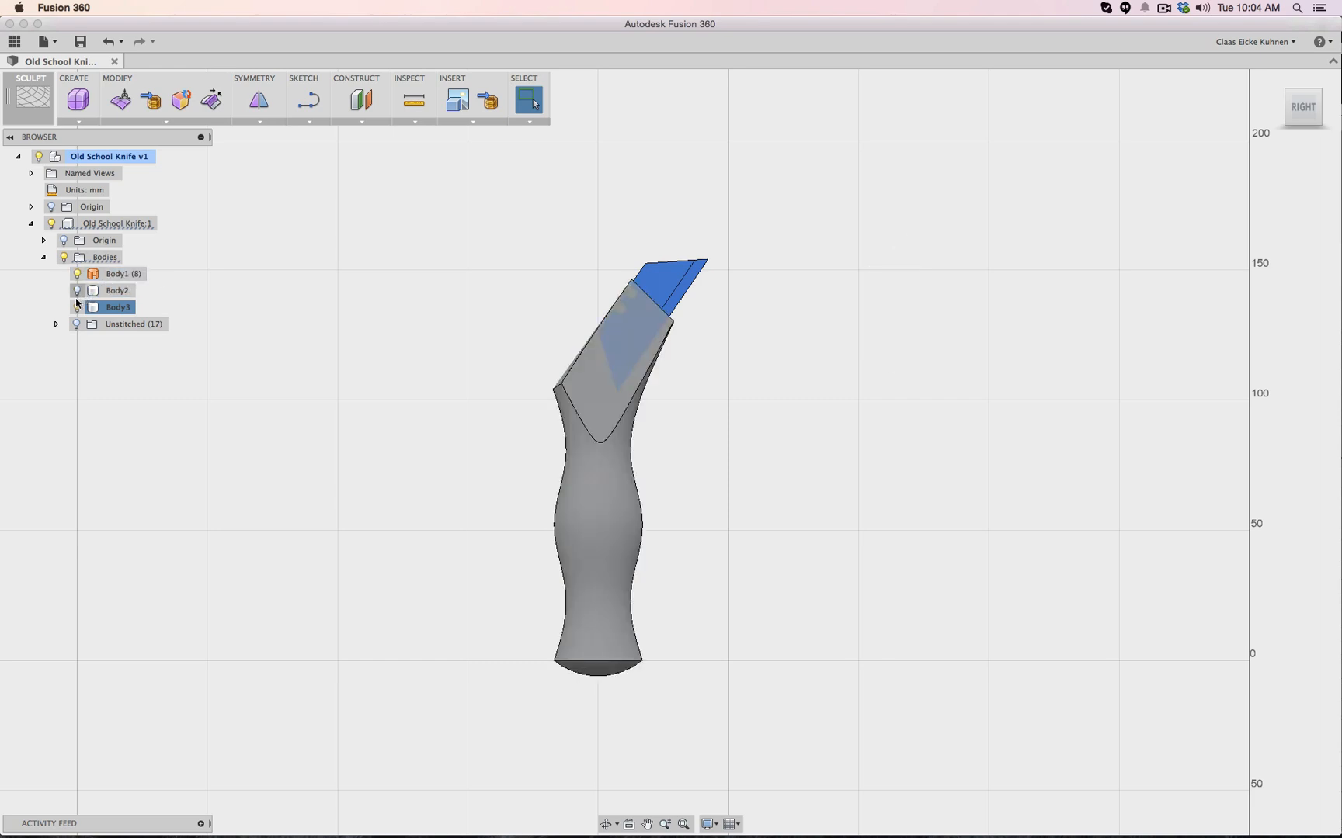
pyautogui.moveTo(352, 351); pyautogui.dragTo(487, 436)
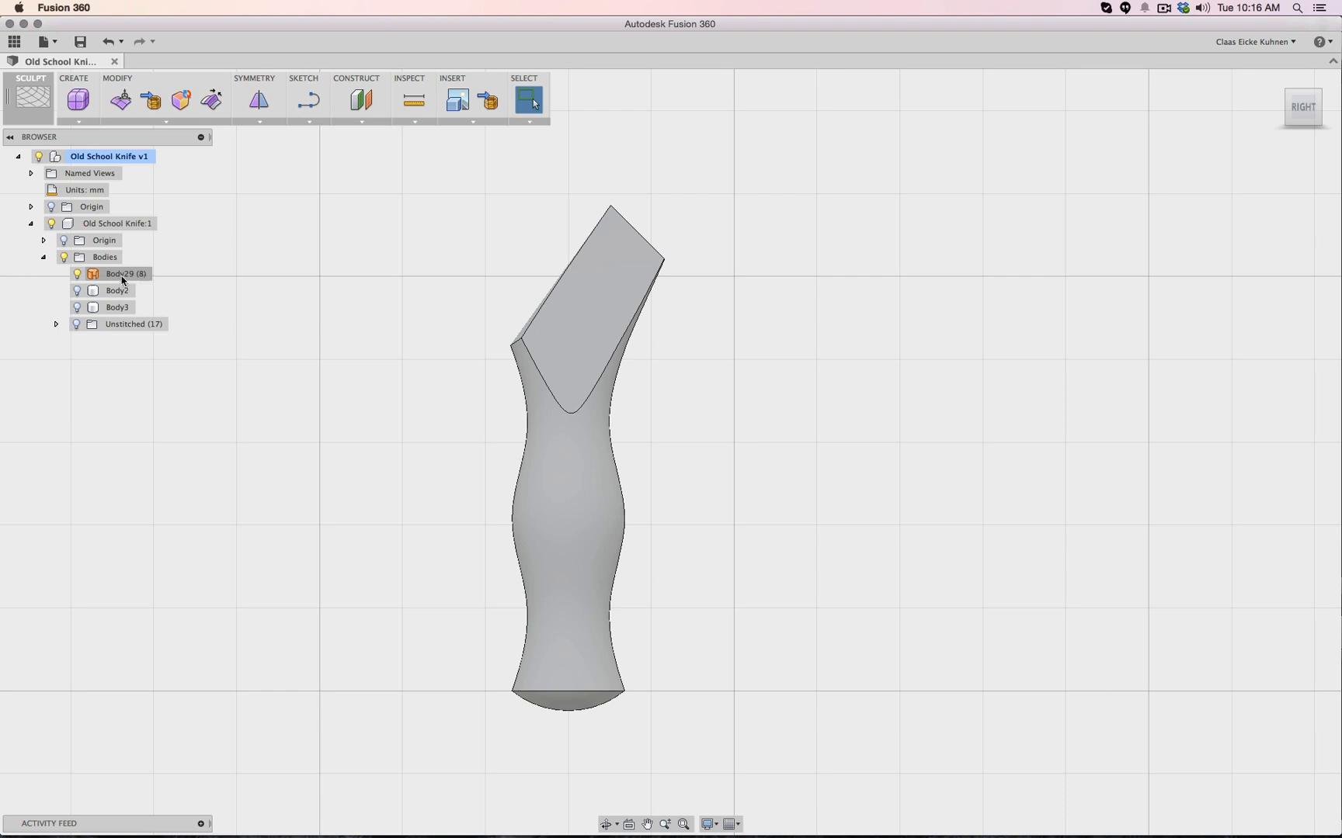
# Switch to the Patch workspace and look through its surface creation and modification commands
pyautogui.click(27, 105)
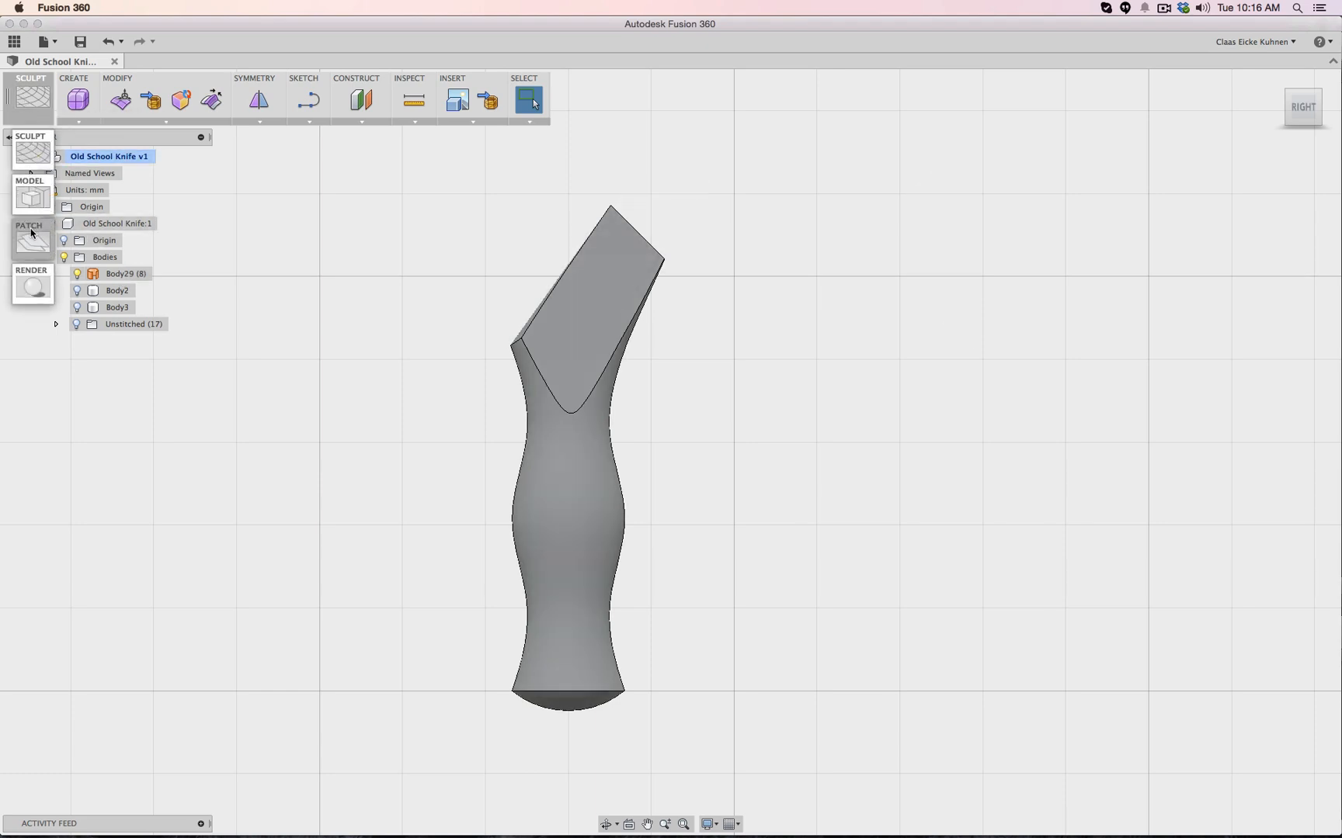
pyautogui.click(32, 233)
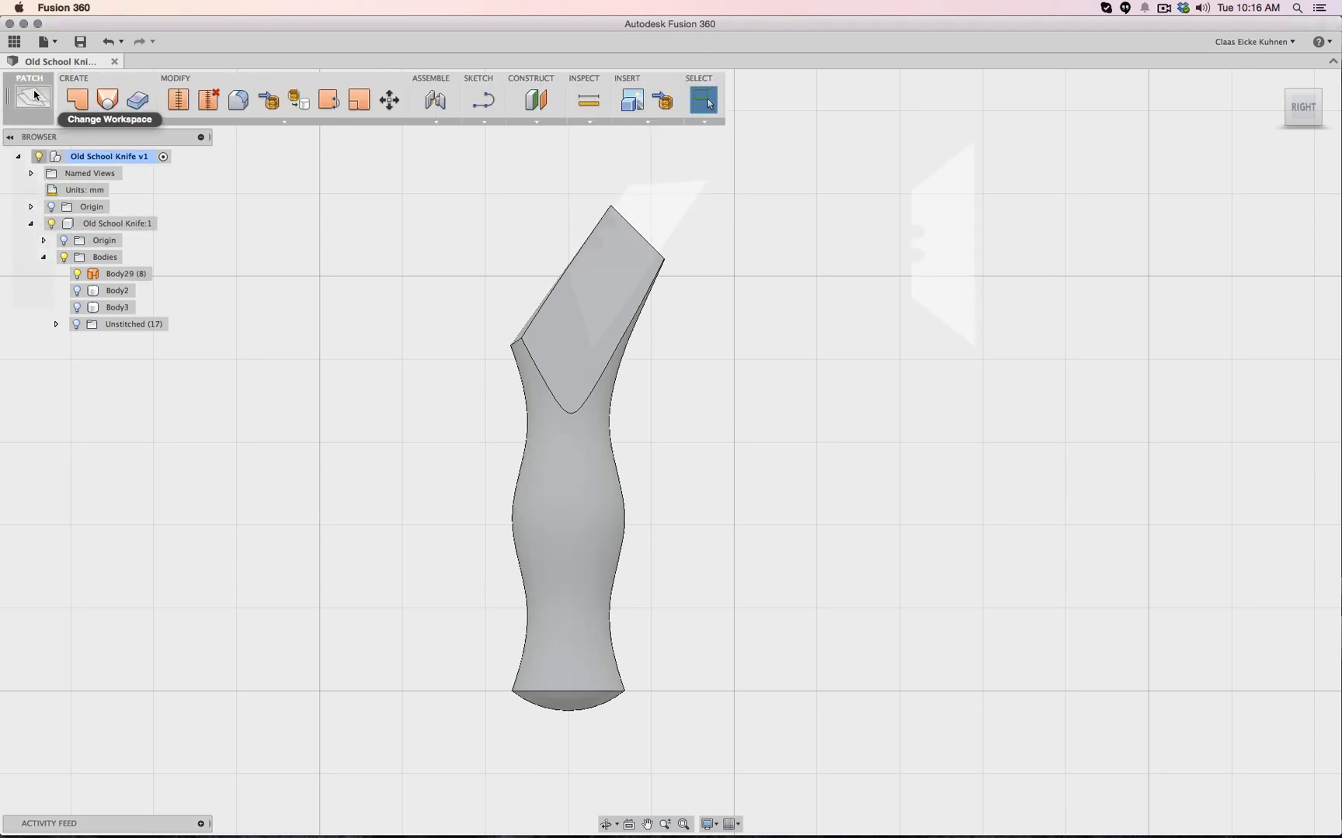
pyautogui.click(91, 122)
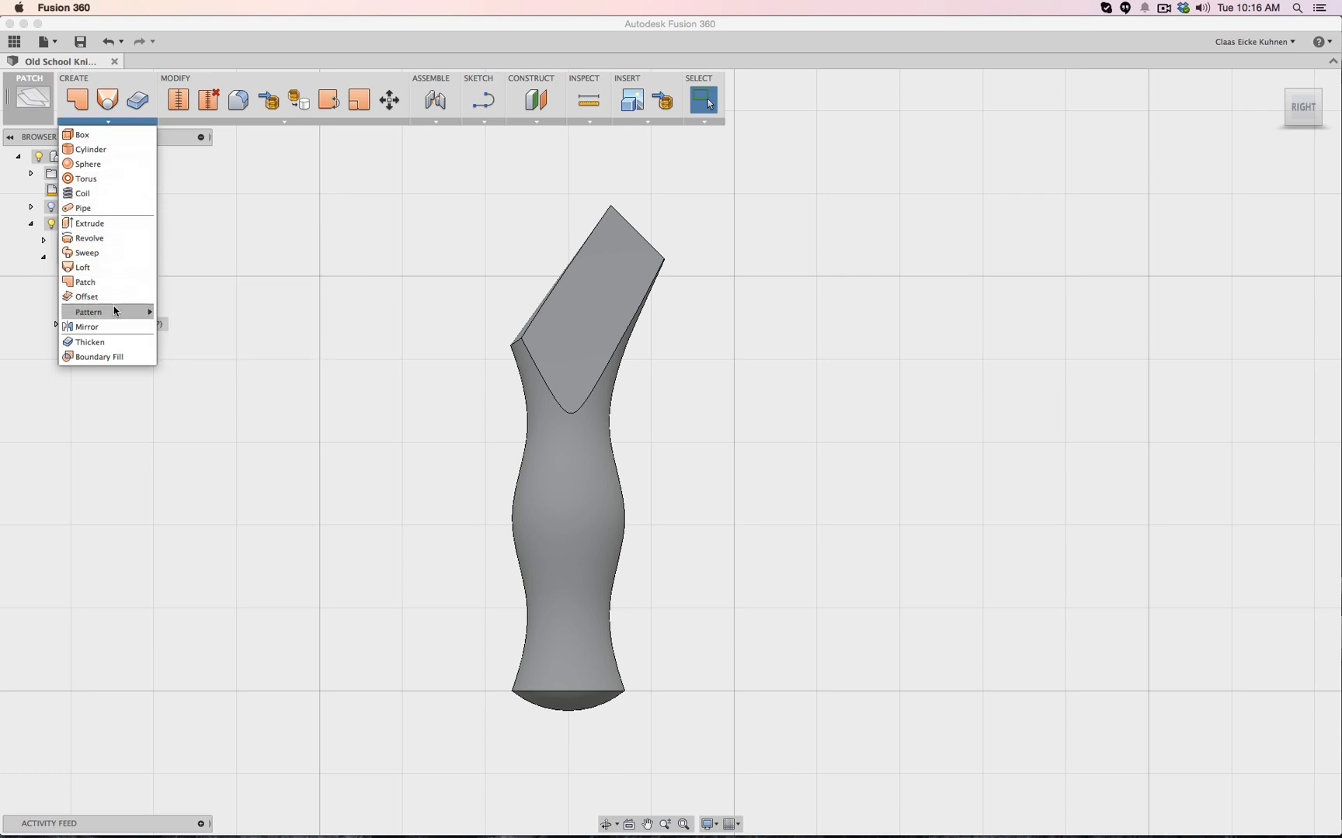
pyautogui.click(205, 121)
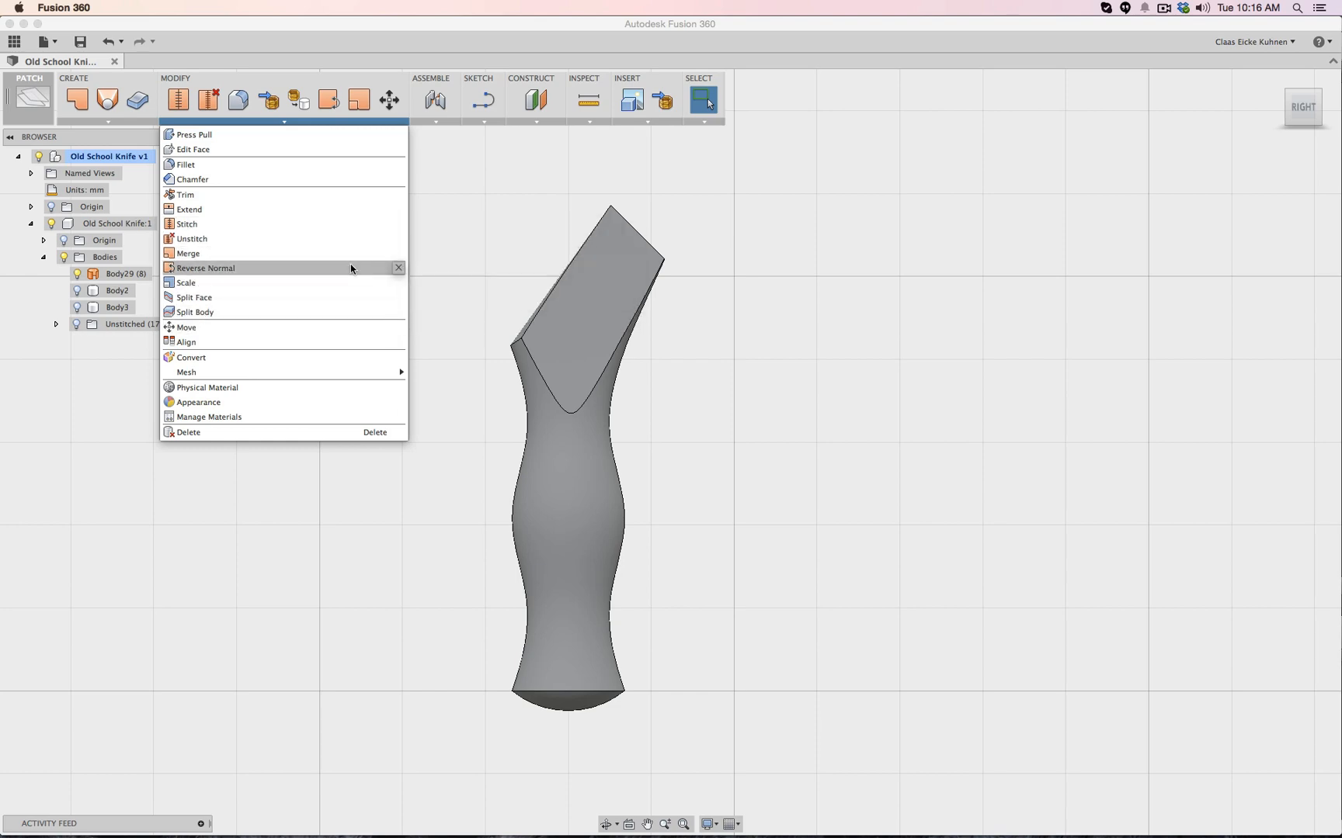
pyautogui.click(825, 267)
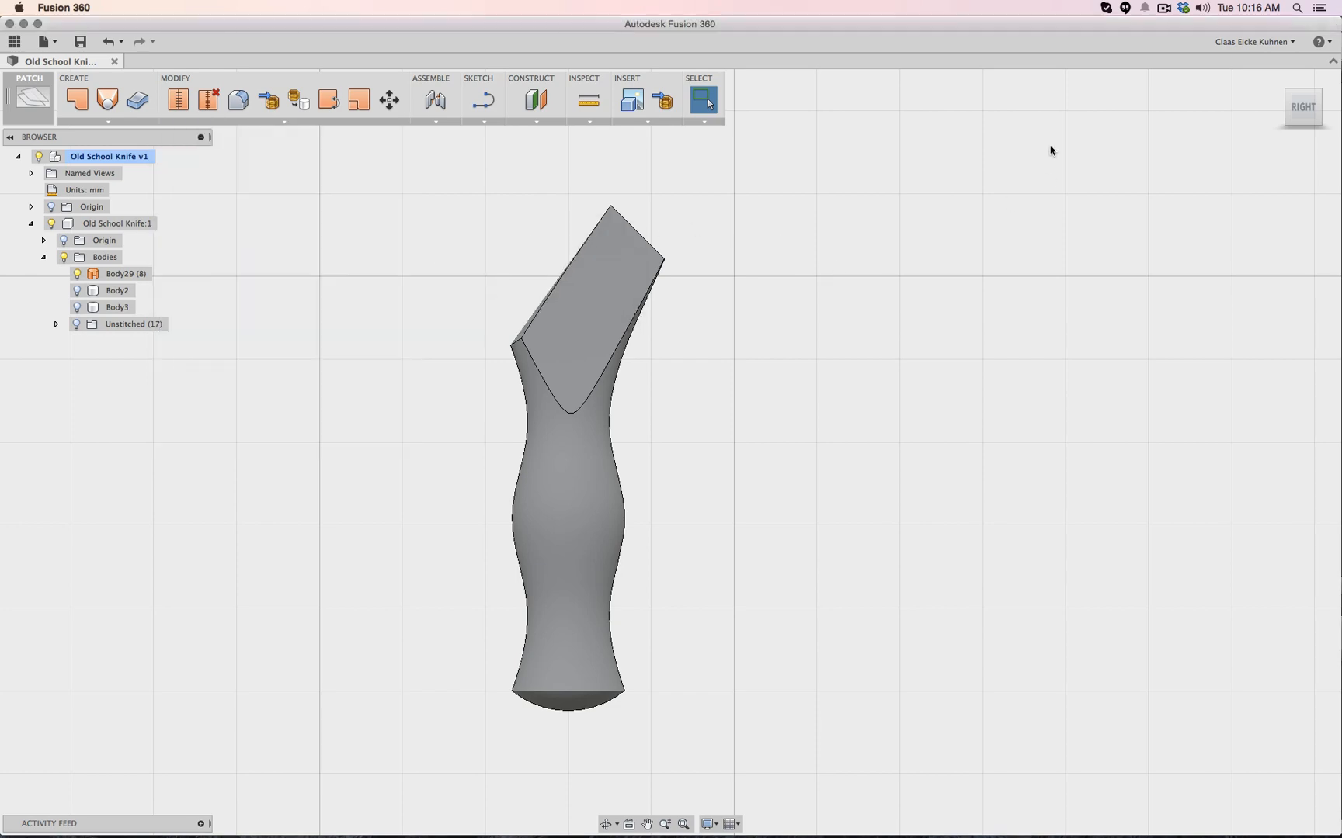
# Unstitch the handle body Body29 into its individual surfaces
pyautogui.moveTo(1300, 112); pyautogui.dragTo(1281, 128)
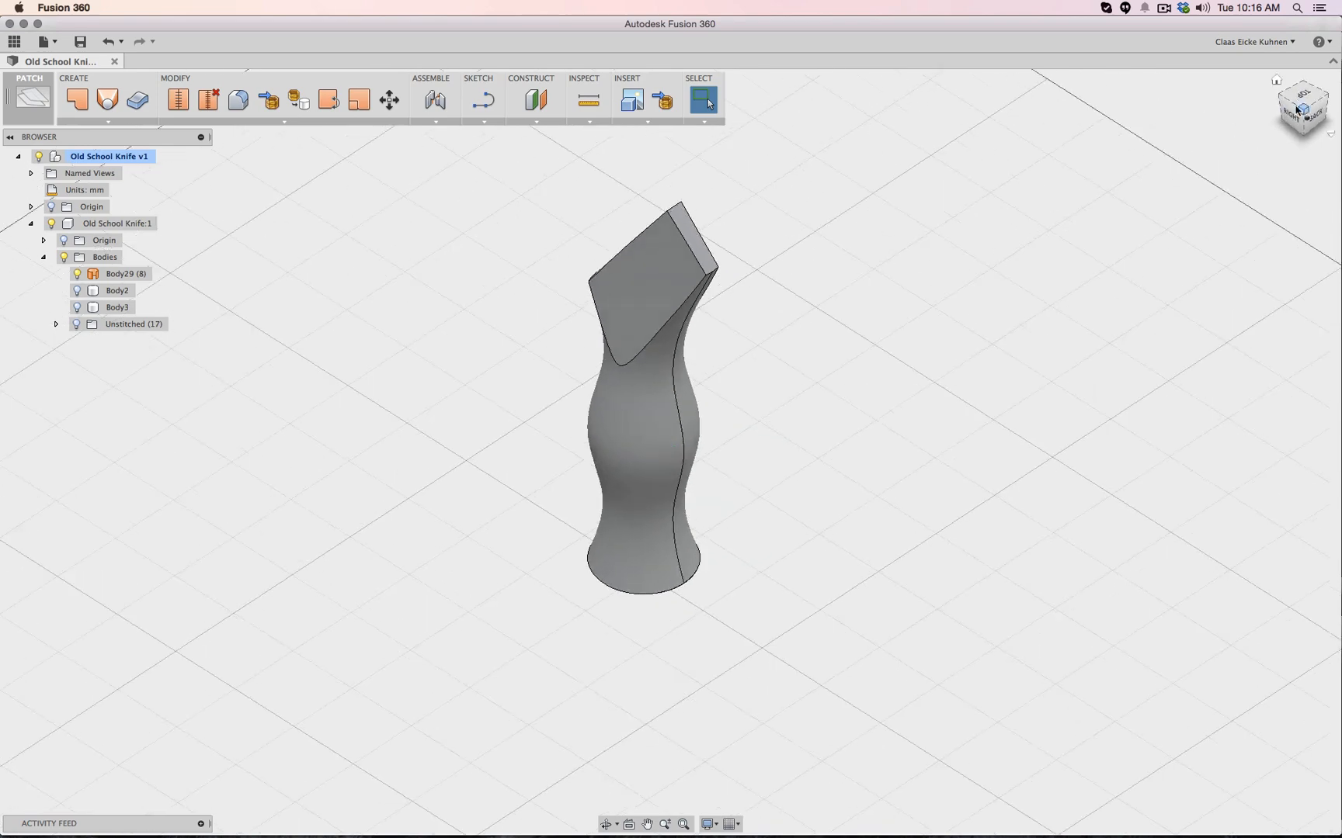
pyautogui.press('shift')
pyautogui.press('Escape')
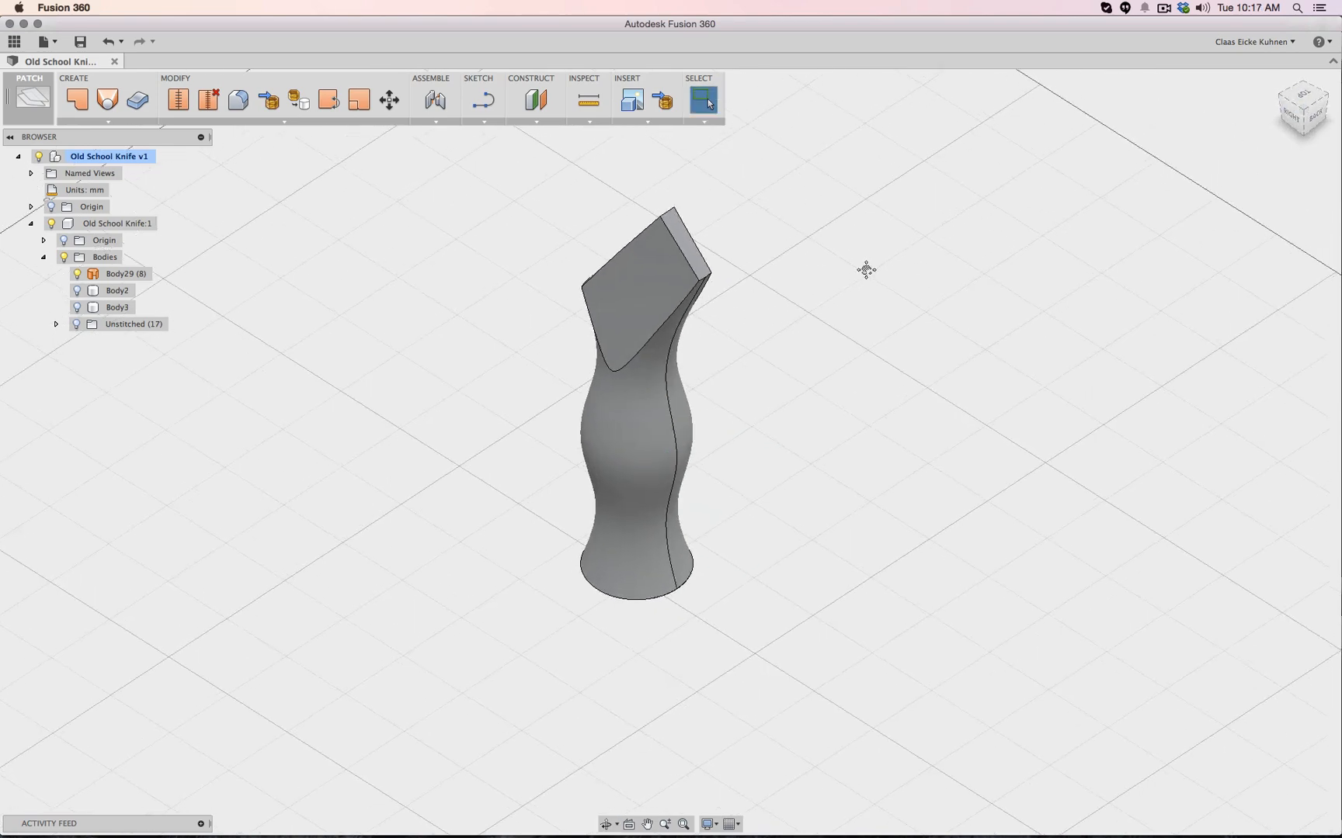
pyautogui.moveTo(866, 272); pyautogui.dragTo(738, 315, button='middle')
pyautogui.scroll(5, 710, 311)
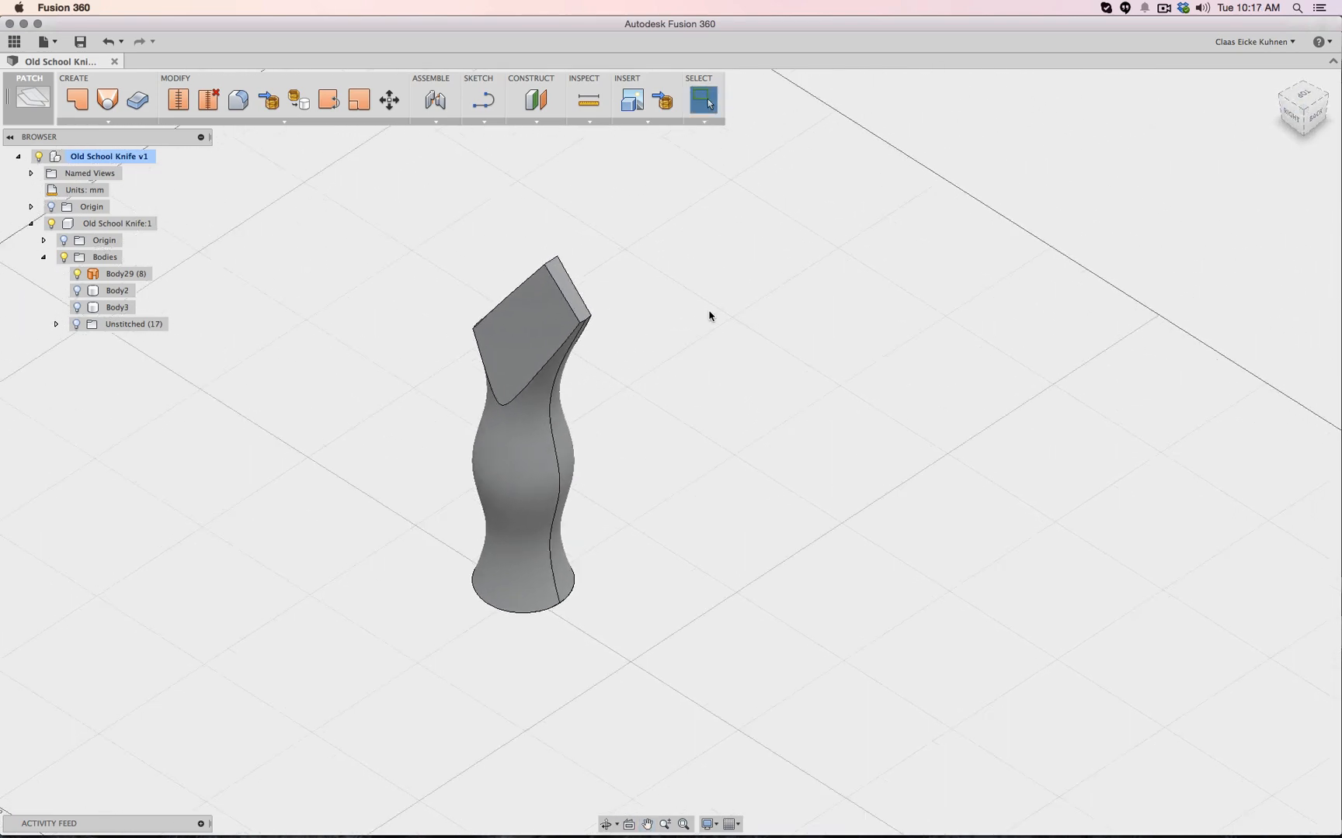
pyautogui.moveTo(635, 311); pyautogui.dragTo(760, 308, button='middle')
pyautogui.press('Escape')
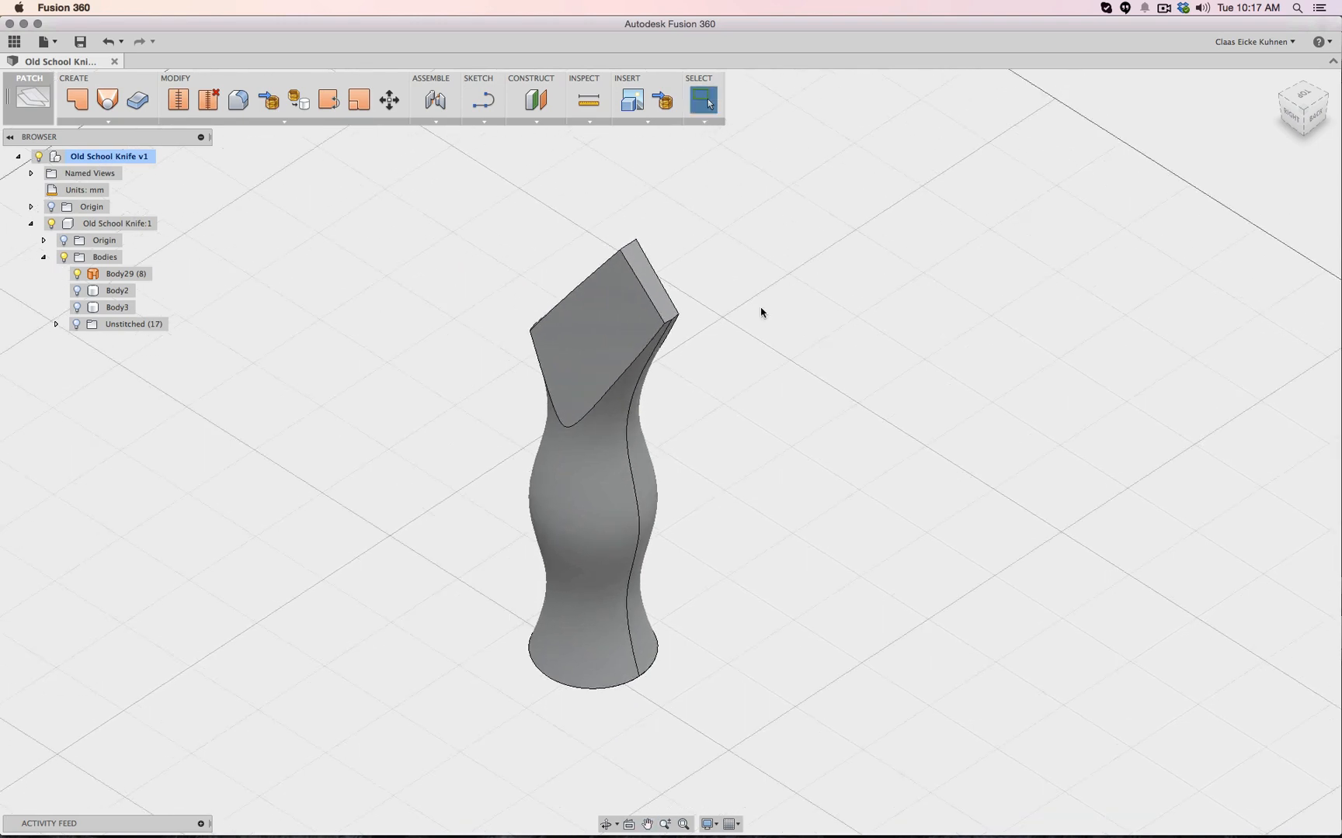
pyautogui.click(111, 274)
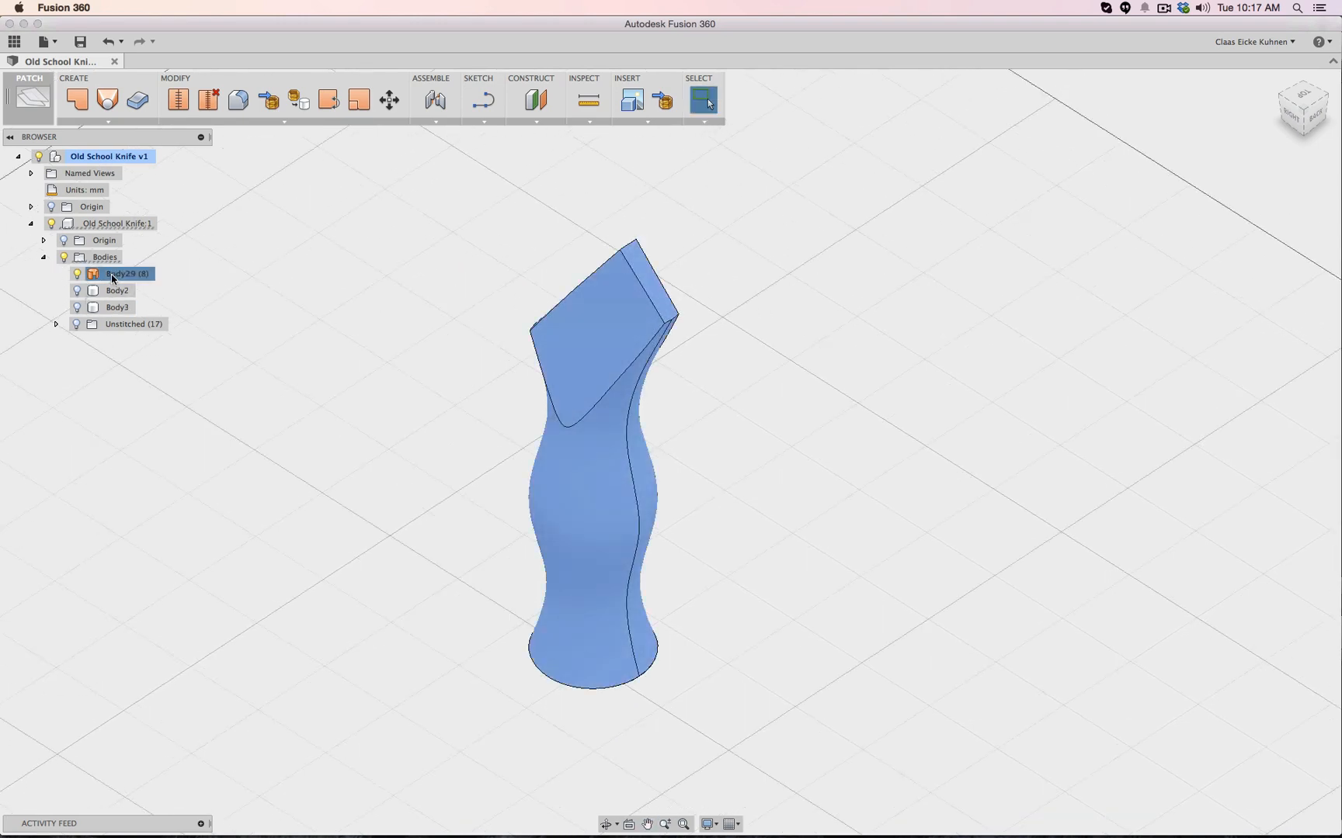
pyautogui.click(216, 103)
pyautogui.click(1146, 330)
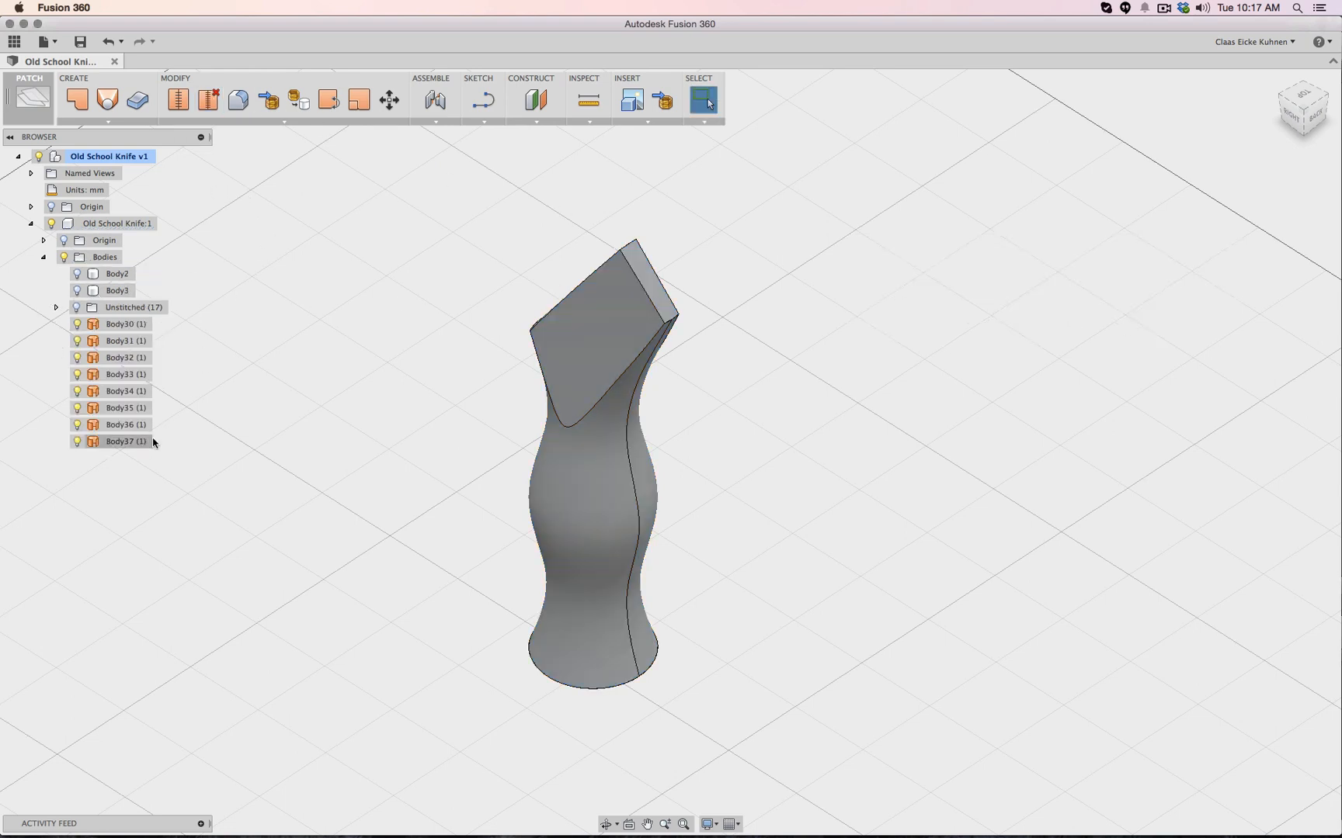
# Start a Stitch of all the separated handle surfaces and check the edge preview at the handle's butt end
pyautogui.moveTo(438, 192); pyautogui.dragTo(854, 796)
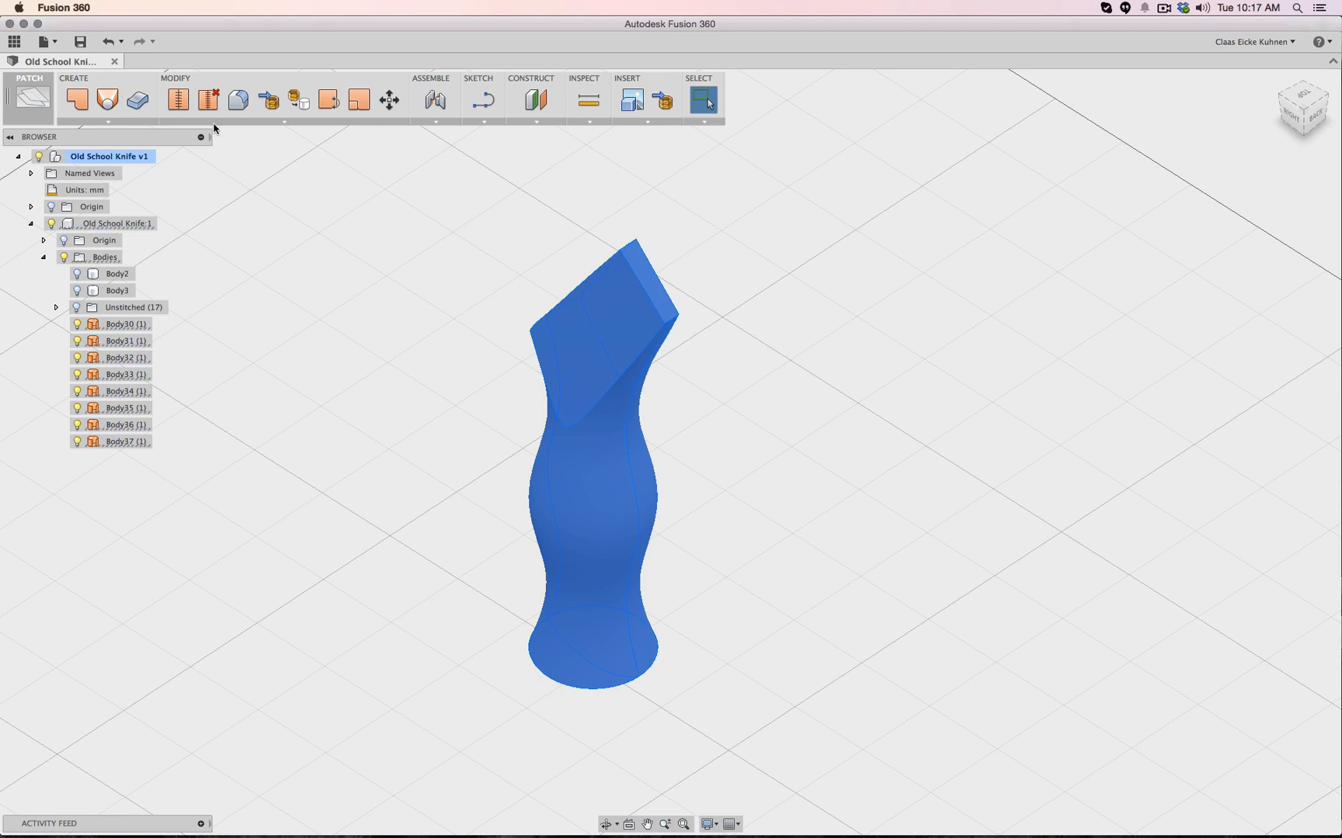
pyautogui.click(179, 99)
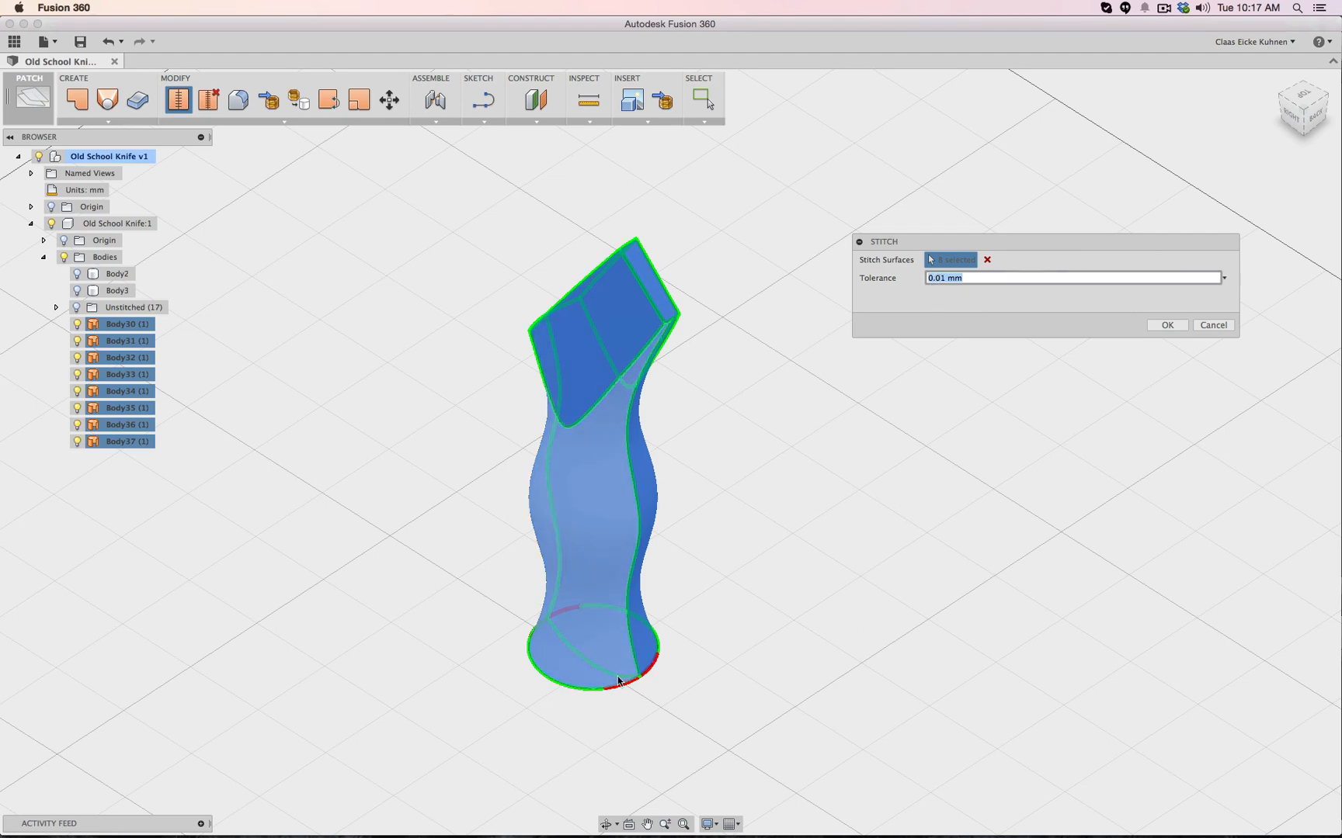
pyautogui.moveTo(661, 682); pyautogui.dragTo(742, 698)
pyautogui.moveTo(730, 661); pyautogui.dragTo(728, 630, button='middle')
pyautogui.keyDown('shift'); pyautogui.moveTo(720, 708); pyautogui.dragTo(741, 471, button='middle'); pyautogui.keyUp('shift')
pyautogui.scroll(-3, 665, 291)
pyautogui.scroll(8, 662, 284)
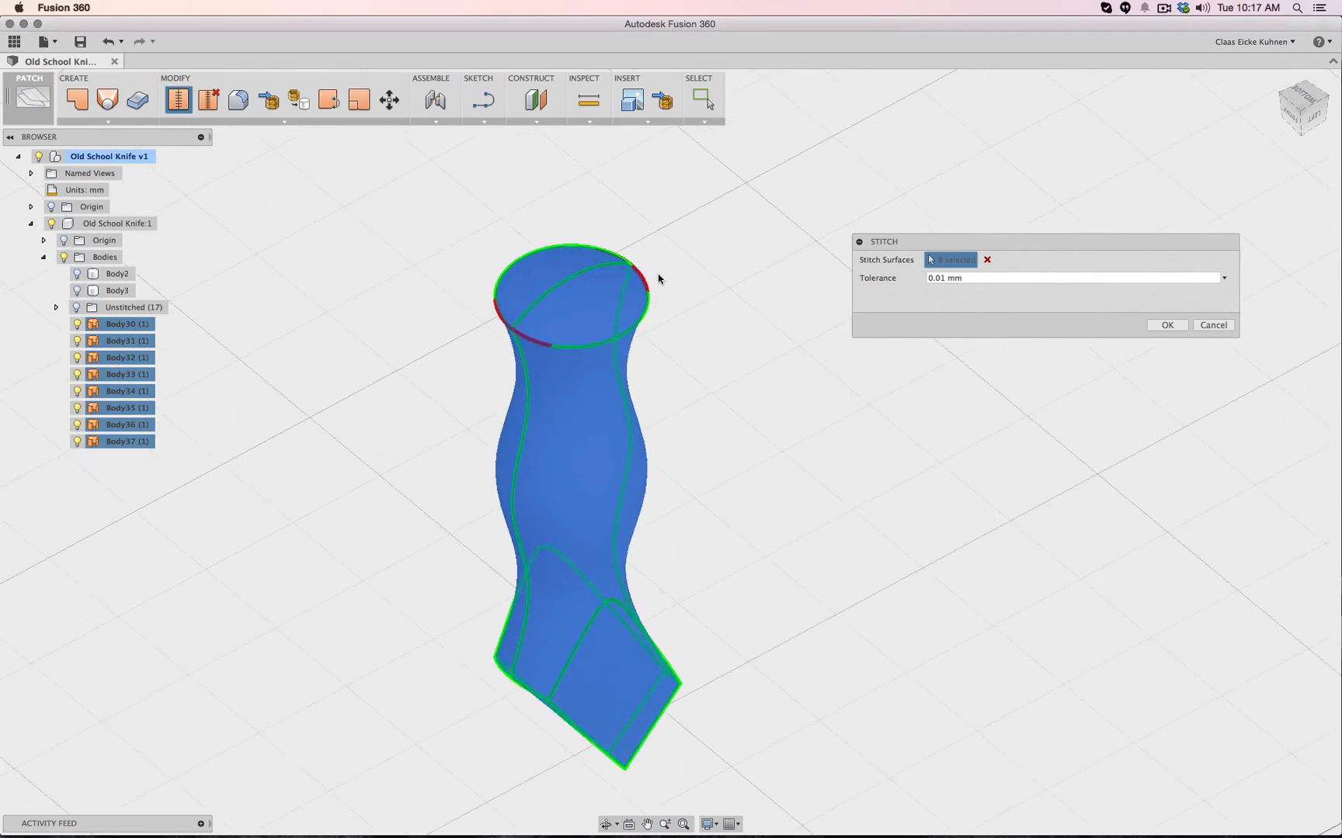
# Examine the gap between the handle side and end-cap surfaces along the red edge at the butt end
pyautogui.scroll(6, 652, 274)
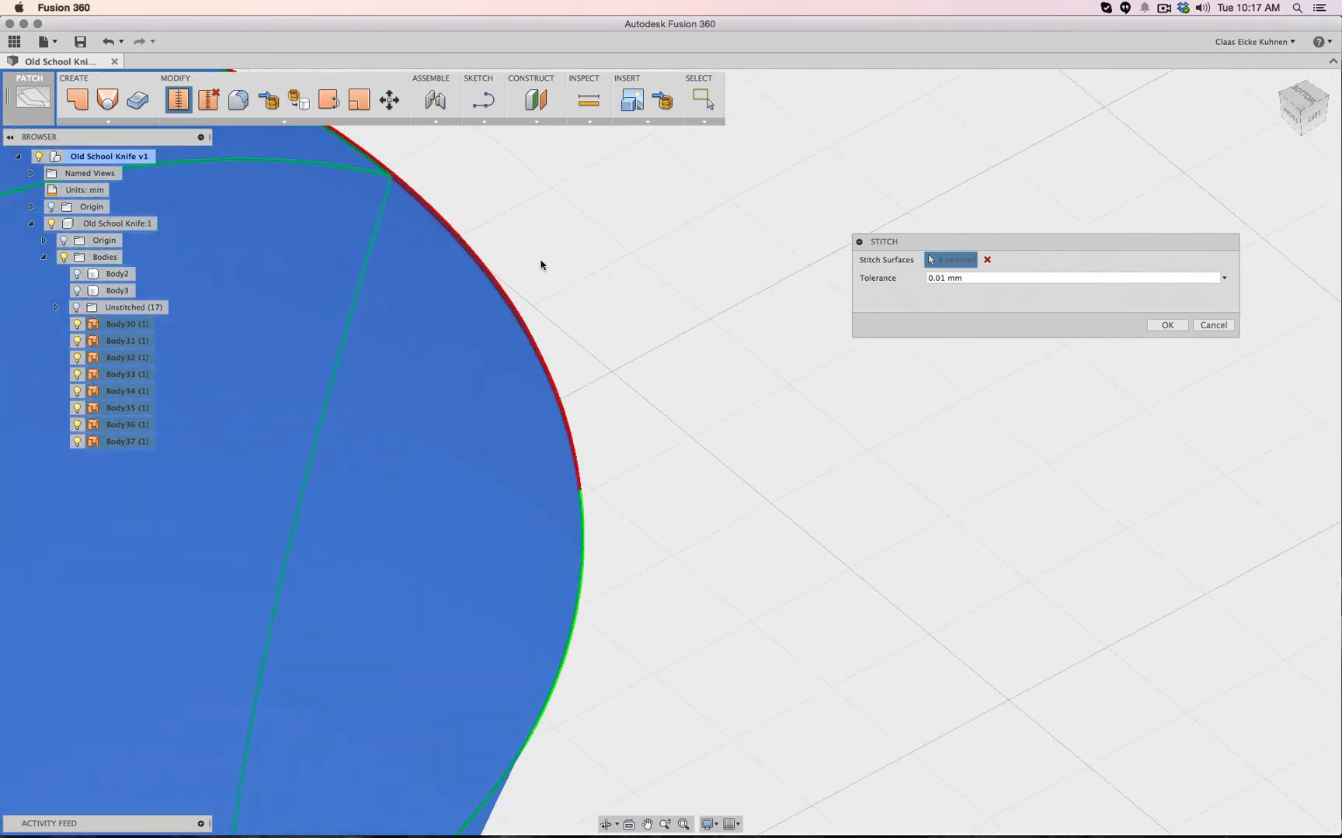
pyautogui.scroll(4, 502, 268)
pyautogui.moveTo(503, 268); pyautogui.dragTo(964, 713, button='middle')
pyautogui.moveTo(547, 405); pyautogui.dragTo(656, 453, button='middle')
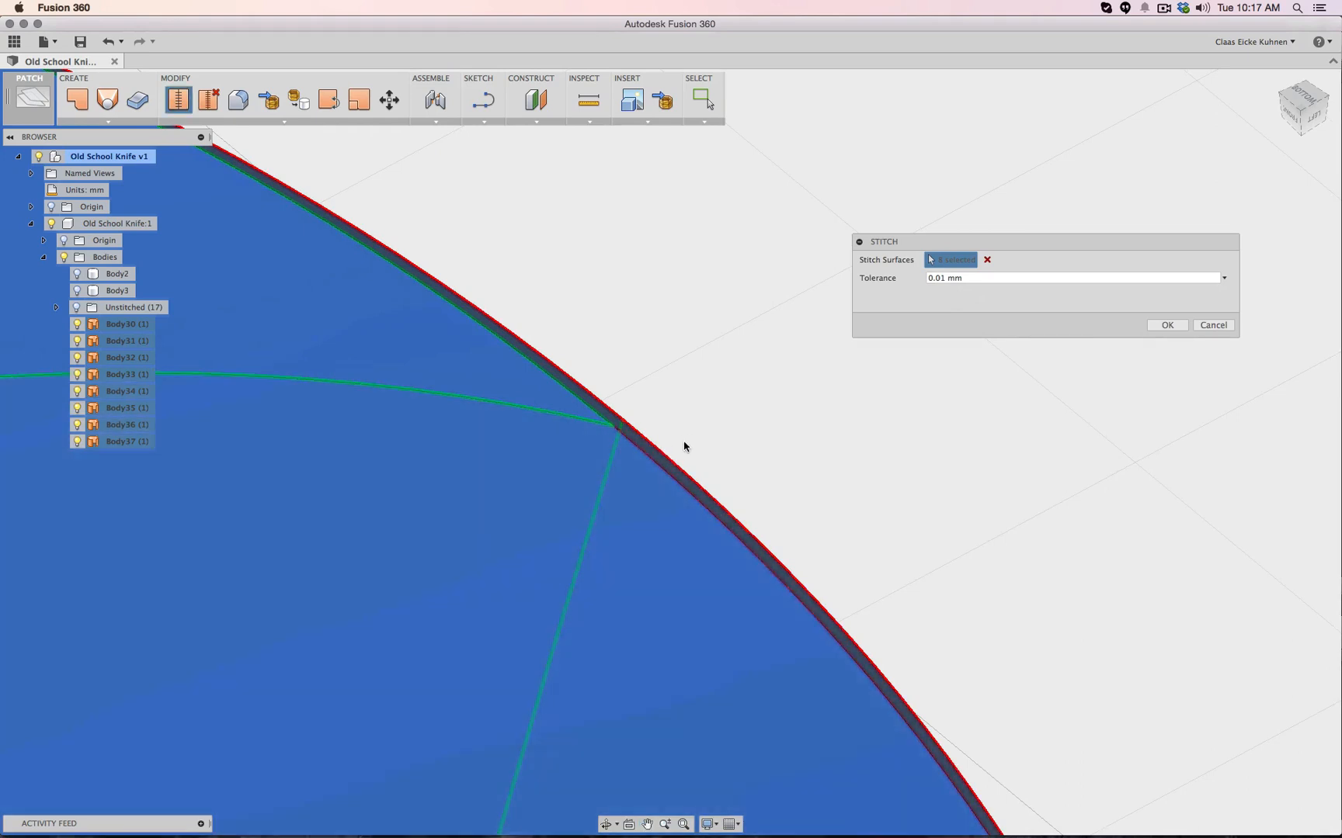
pyautogui.scroll(2, 684, 447)
pyautogui.scroll(3, 684, 447)
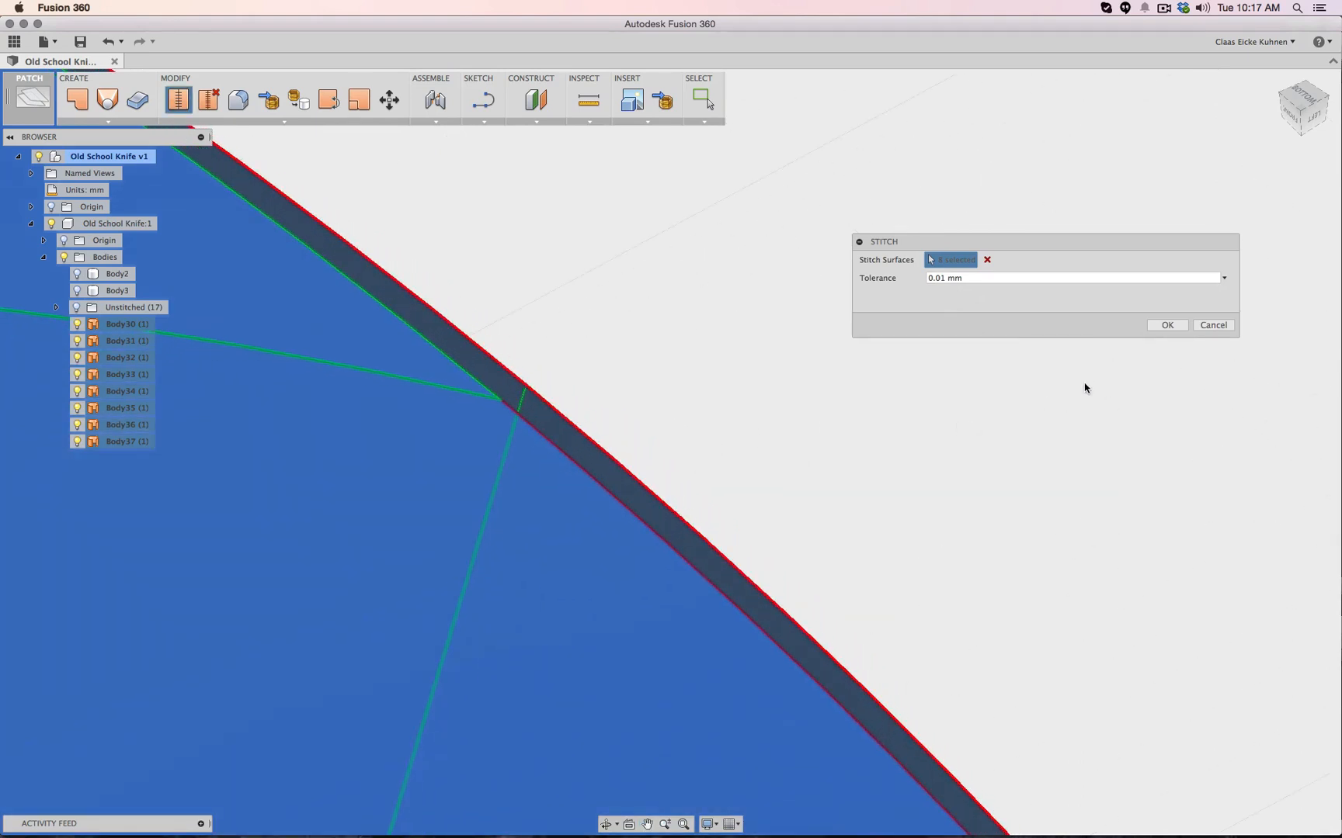
pyautogui.scroll(-1, 908, 451)
pyautogui.scroll(-2, 908, 451)
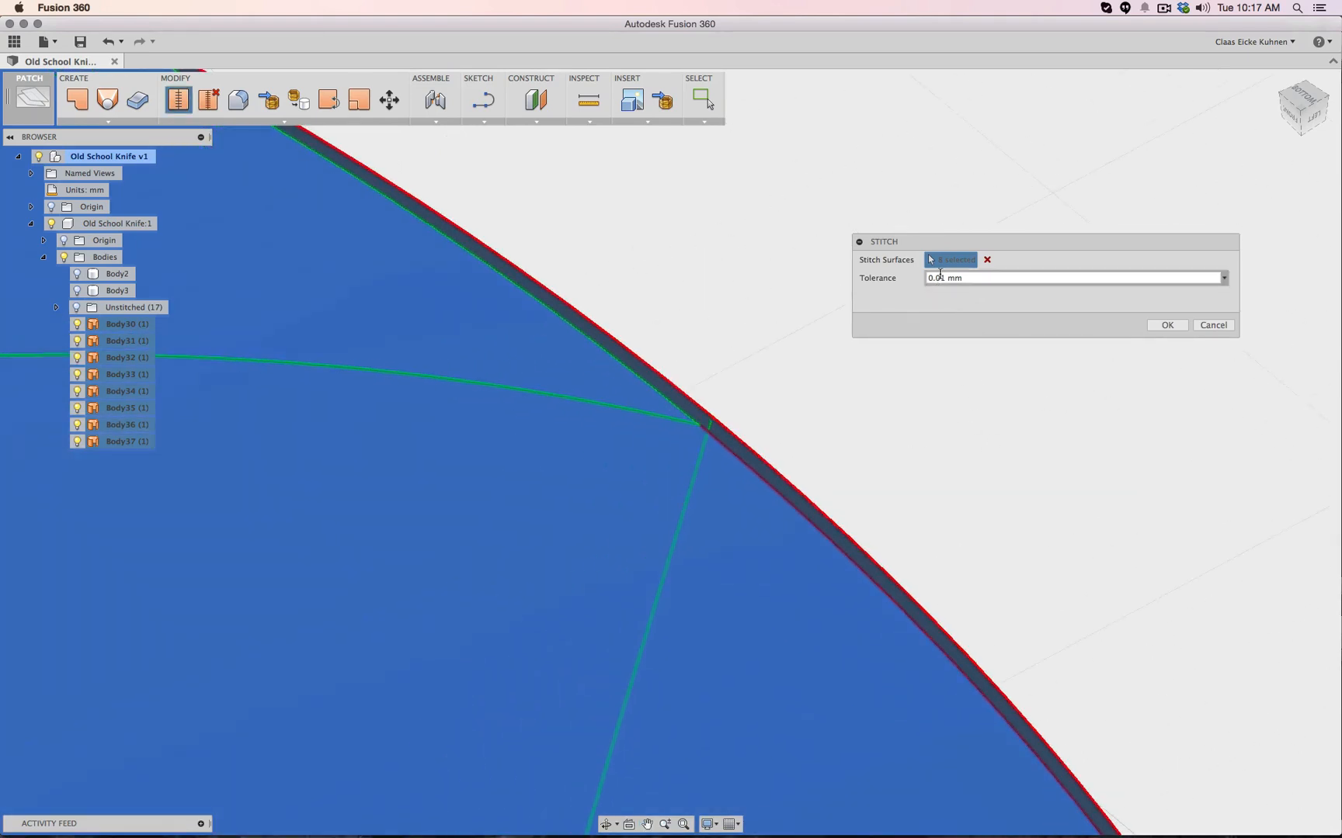
# Set the stitch tolerance to 0.001 mm and check the edge preview around the handle's blade end
pyautogui.click(938, 277)
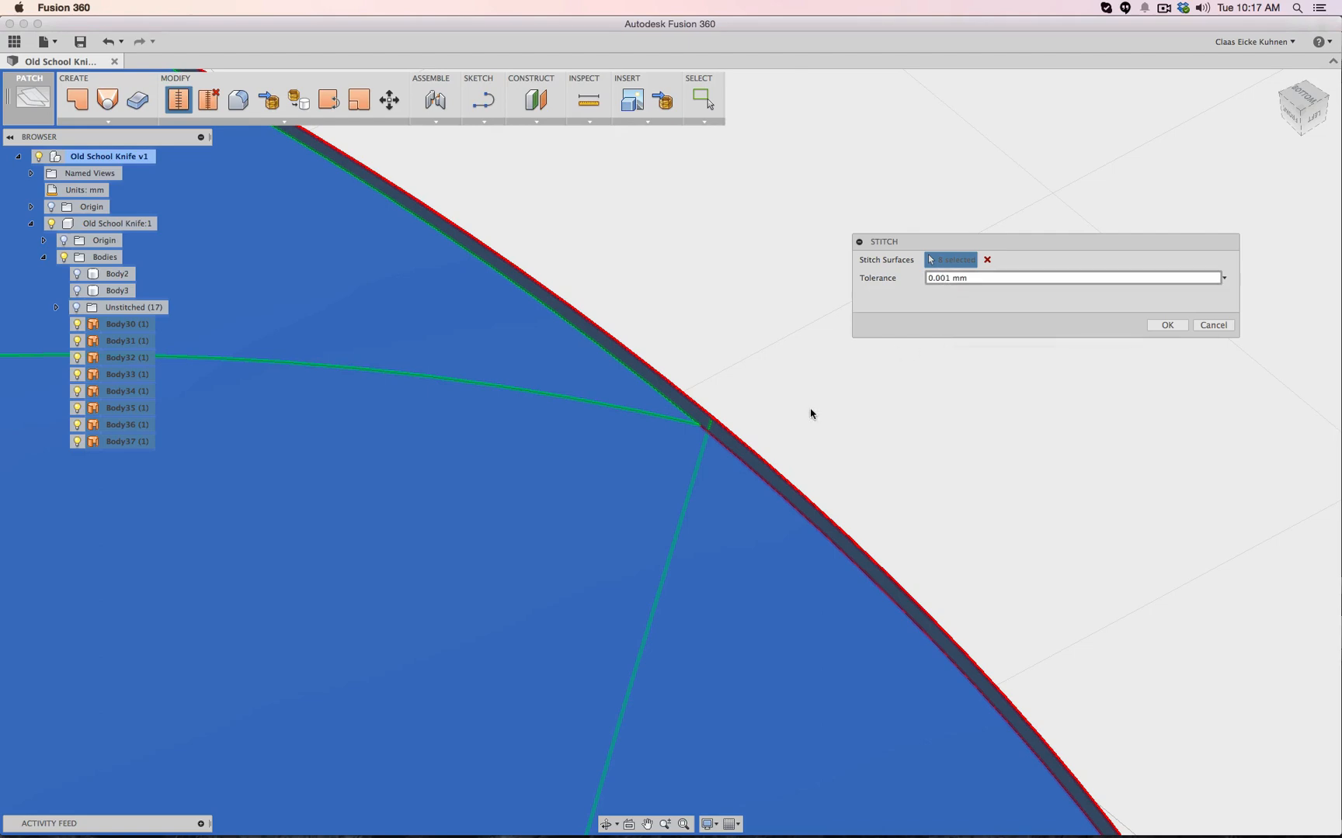
pyautogui.scroll(-4, 803, 417)
pyautogui.scroll(-6, 799, 419)
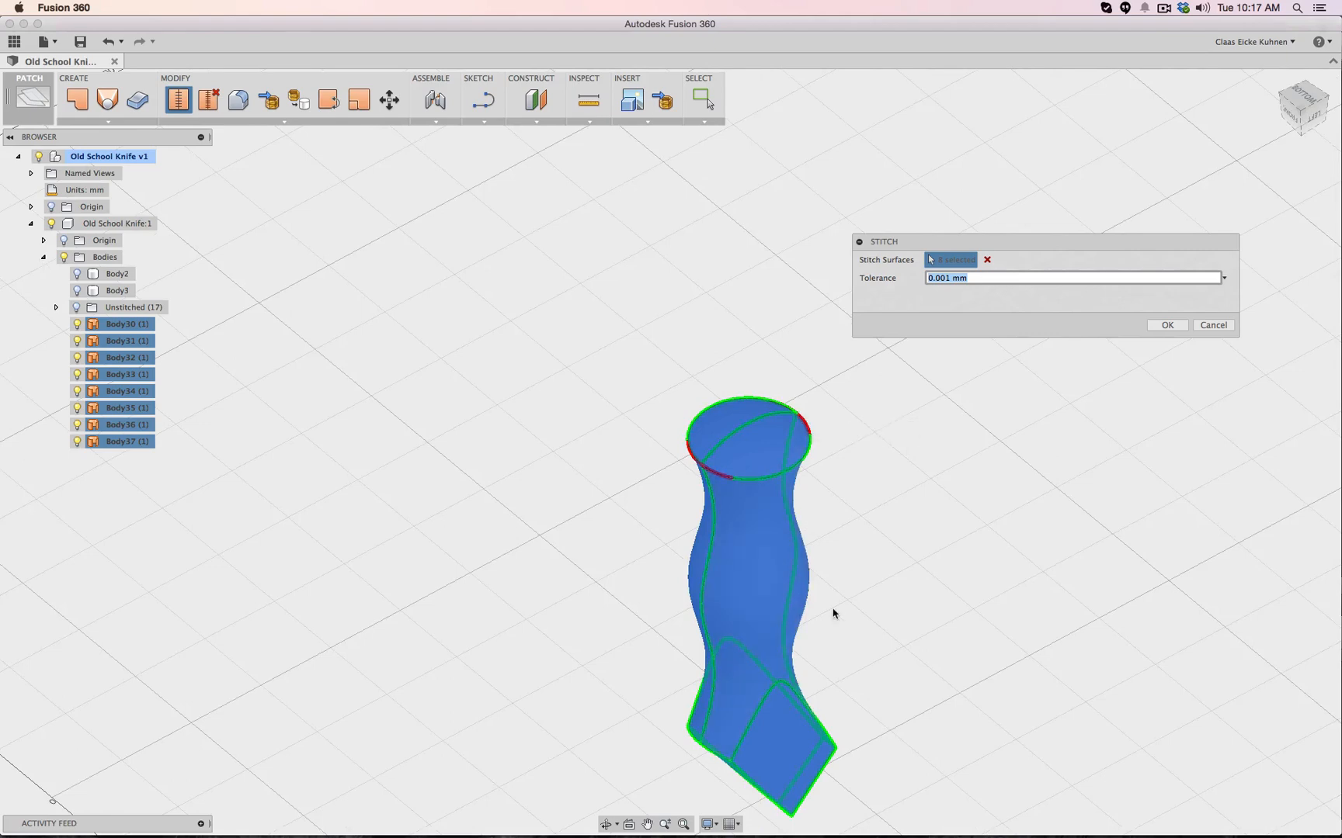
pyautogui.scroll(10, 801, 702)
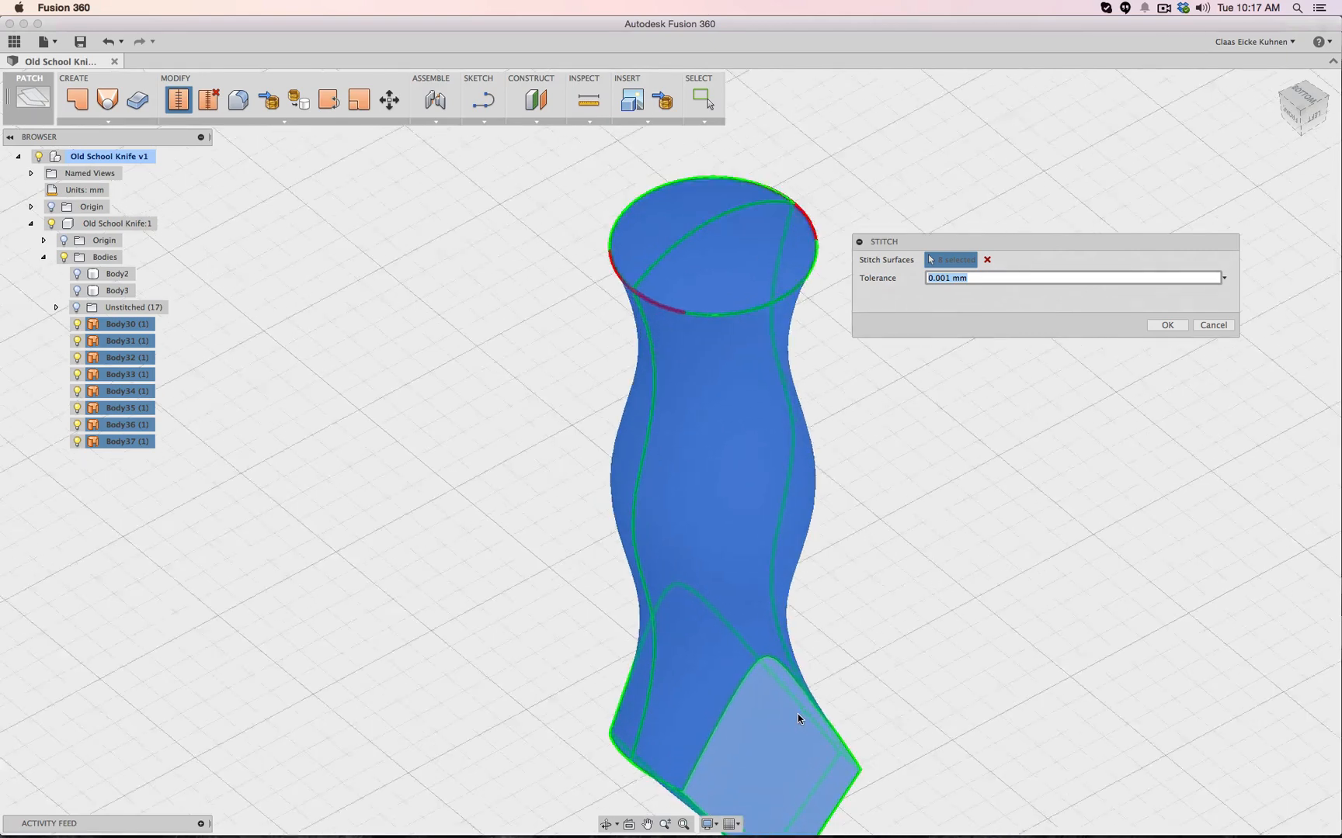
pyautogui.scroll(3, 777, 587)
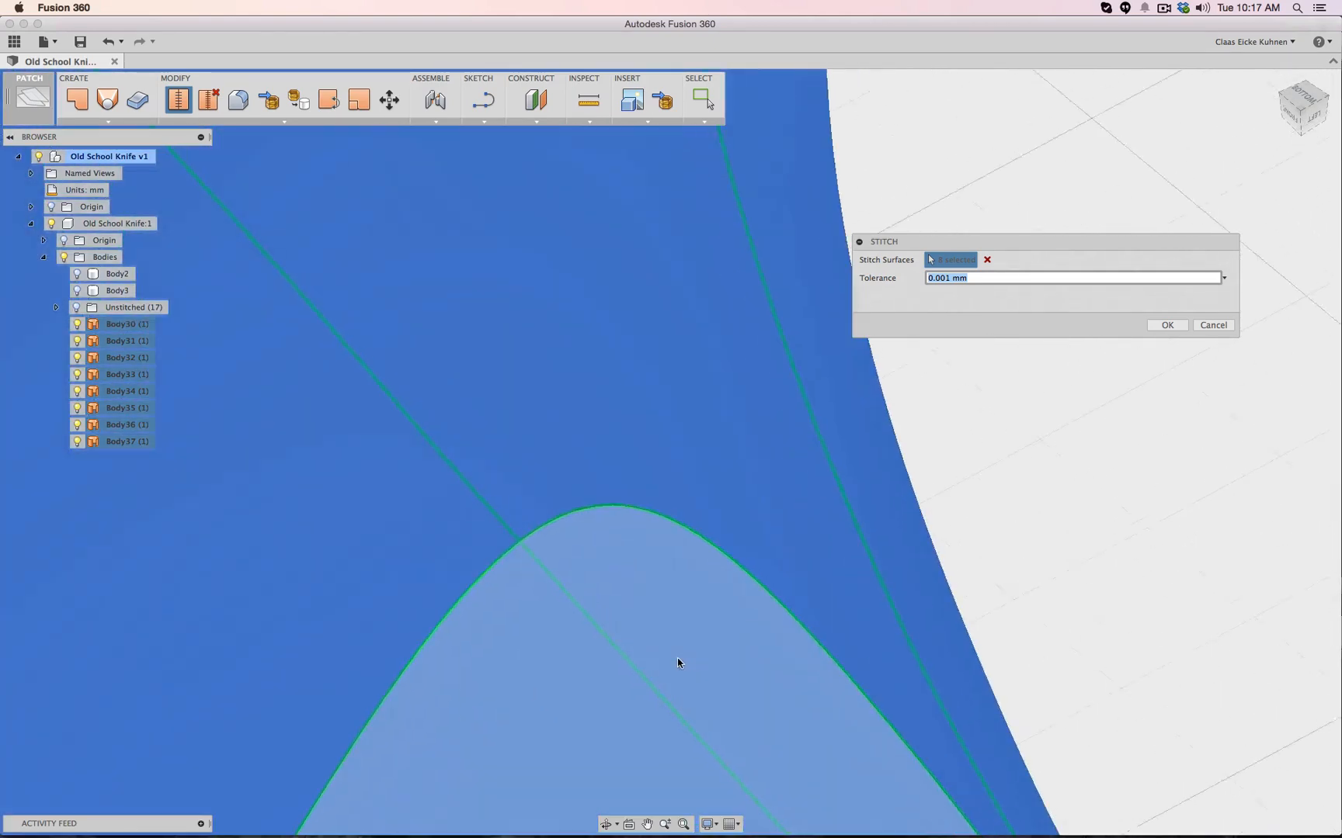
pyautogui.scroll(-5, 1171, 513)
pyautogui.scroll(-5, 1170, 513)
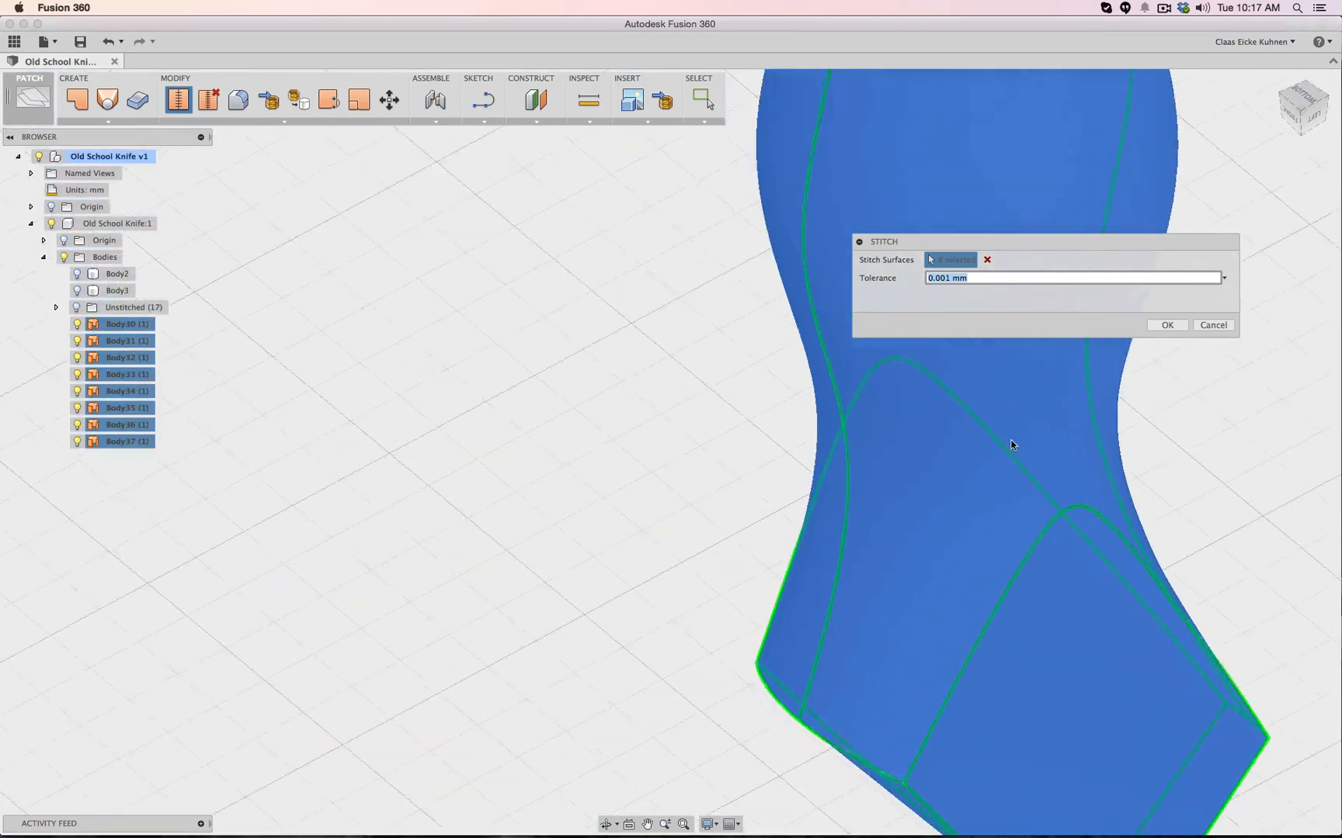
# Switch to Alias AutoStudio and examine the shaded surface edges at the butt end of the knife handle
pyautogui.press('super+Tab')
pyautogui.press('super+Tab')
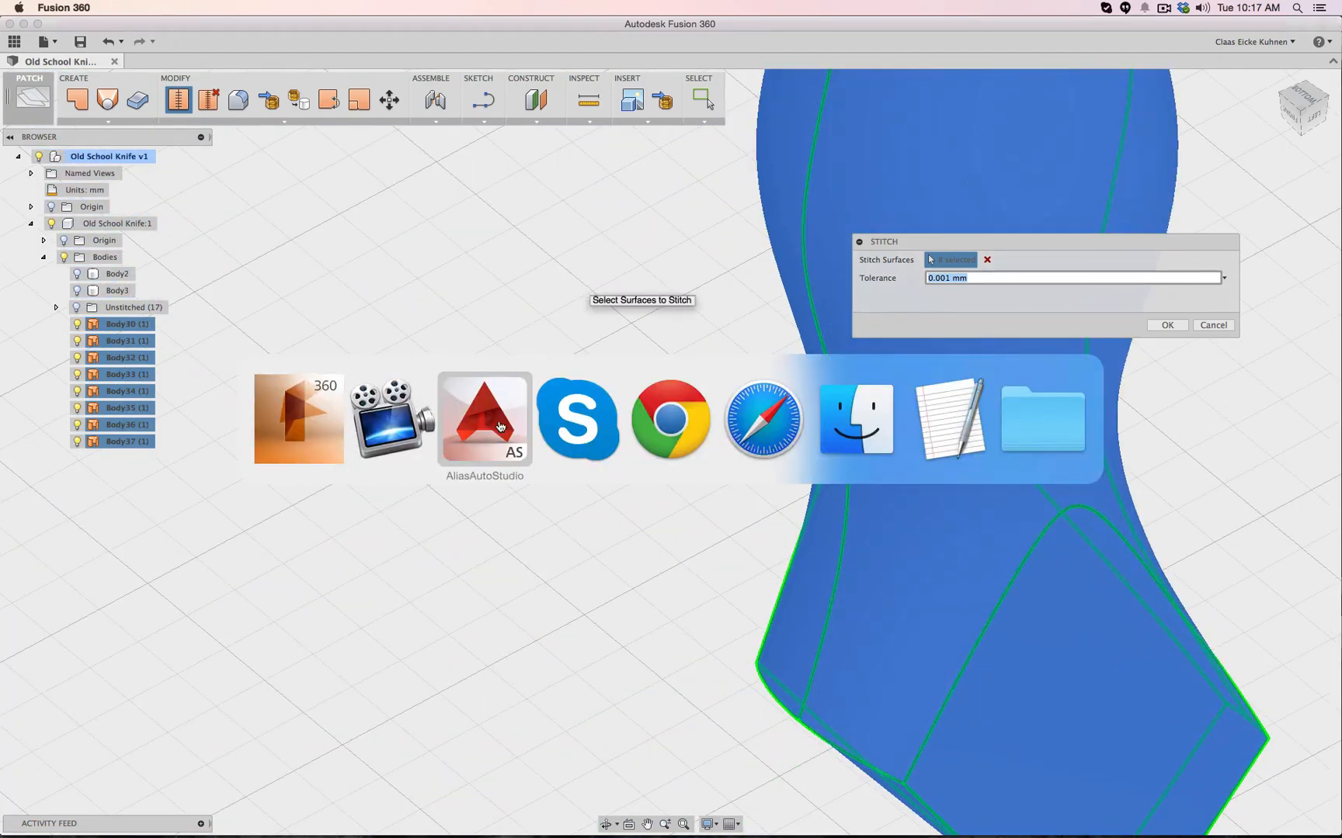
pyautogui.click(450, 443)
pyautogui.keyDown('alt'); pyautogui.keyDown('shift'); pyautogui.moveTo(874, 383); pyautogui.dragTo(656, 405); pyautogui.keyUp('shift'); pyautogui.keyUp('alt')
pyautogui.keyDown('alt'); pyautogui.keyDown('shift'); pyautogui.moveTo(728, 454); pyautogui.dragTo(1049, 703, button='middle'); pyautogui.keyUp('shift'); pyautogui.keyUp('alt')
pyautogui.keyDown('alt'); pyautogui.keyDown('shift'); pyautogui.moveTo(1050, 703); pyautogui.dragTo(899, 593, button='right'); pyautogui.keyUp('shift'); pyautogui.keyUp('alt')
pyautogui.keyDown('alt'); pyautogui.keyDown('shift'); pyautogui.moveTo(533, 369); pyautogui.dragTo(944, 583, button='middle'); pyautogui.keyUp('shift'); pyautogui.keyUp('alt')
pyautogui.keyDown('alt'); pyautogui.keyDown('shift'); pyautogui.moveTo(690, 414); pyautogui.dragTo(797, 435, button='right'); pyautogui.keyUp('shift'); pyautogui.keyUp('alt')
pyautogui.keyDown('alt'); pyautogui.keyDown('shift'); pyautogui.moveTo(551, 382); pyautogui.dragTo(813, 505, button='middle'); pyautogui.keyUp('shift'); pyautogui.keyUp('alt')
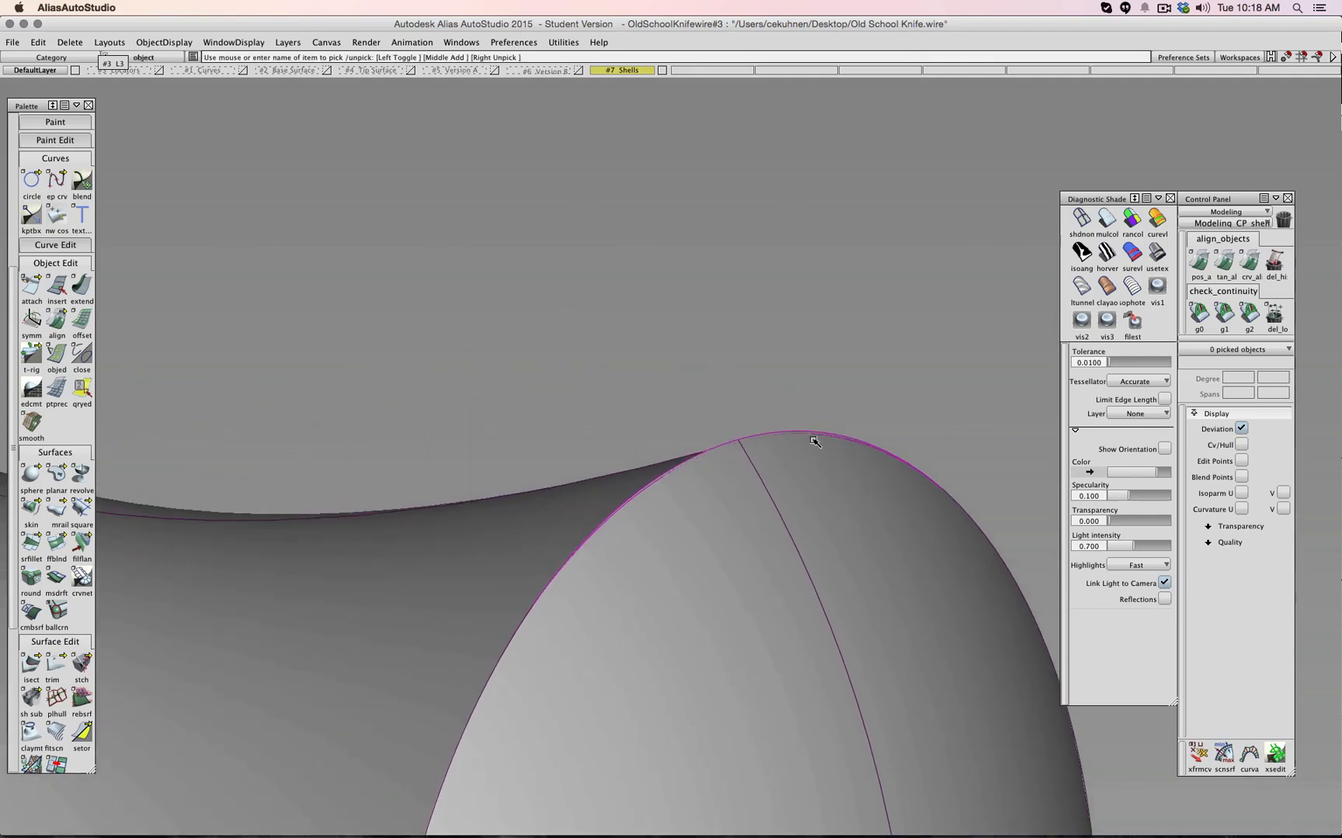
pyautogui.keyDown('alt'); pyautogui.keyDown('shift'); pyautogui.moveTo(814, 440); pyautogui.dragTo(461, 317, button='right'); pyautogui.keyUp('shift'); pyautogui.keyUp('alt')
pyautogui.keyDown('alt'); pyautogui.keyDown('shift'); pyautogui.moveTo(462, 317); pyautogui.dragTo(922, 686, button='middle'); pyautogui.keyUp('shift'); pyautogui.keyUp('alt')
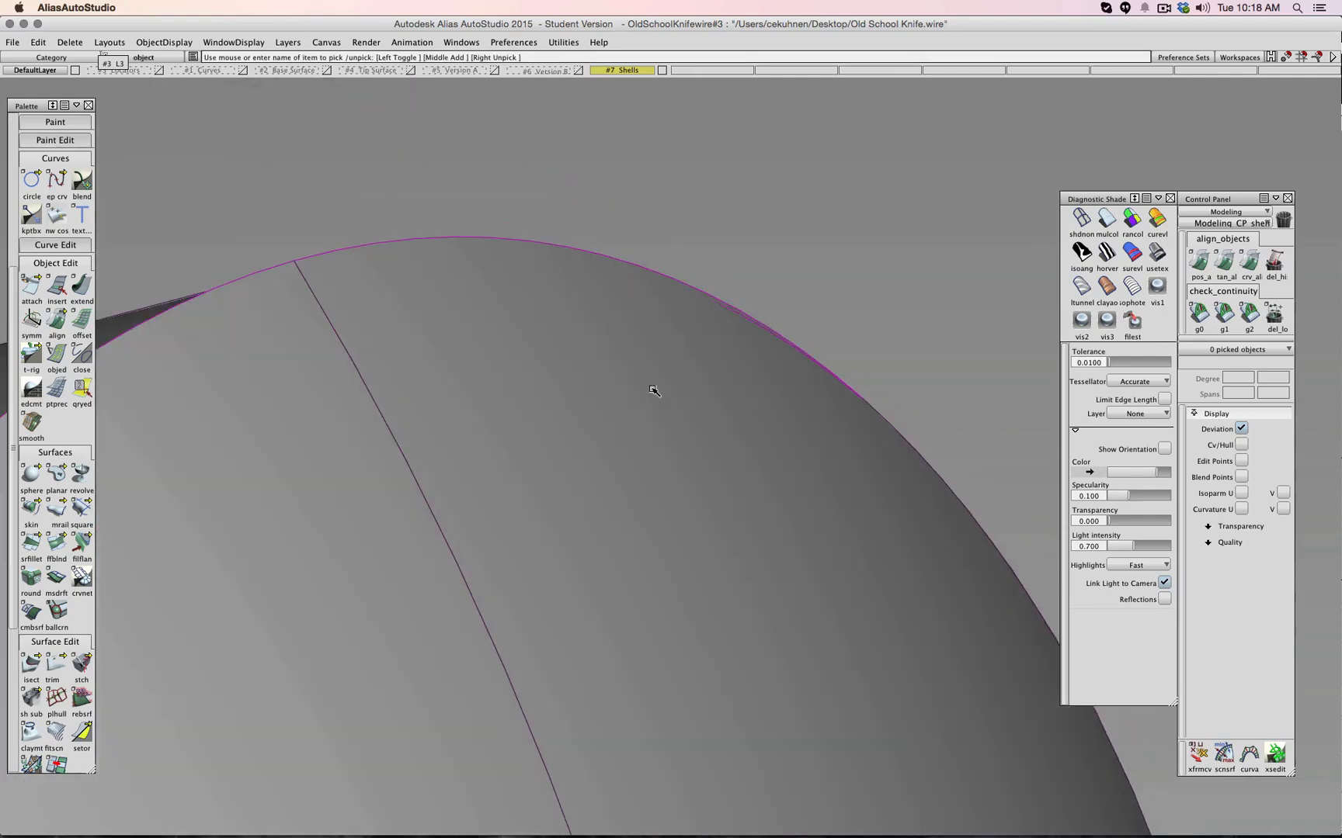
# Turn off the diagnostic shading and examine the gap between the handle and end-cap edges in wireframe
pyautogui.click(1081, 219)
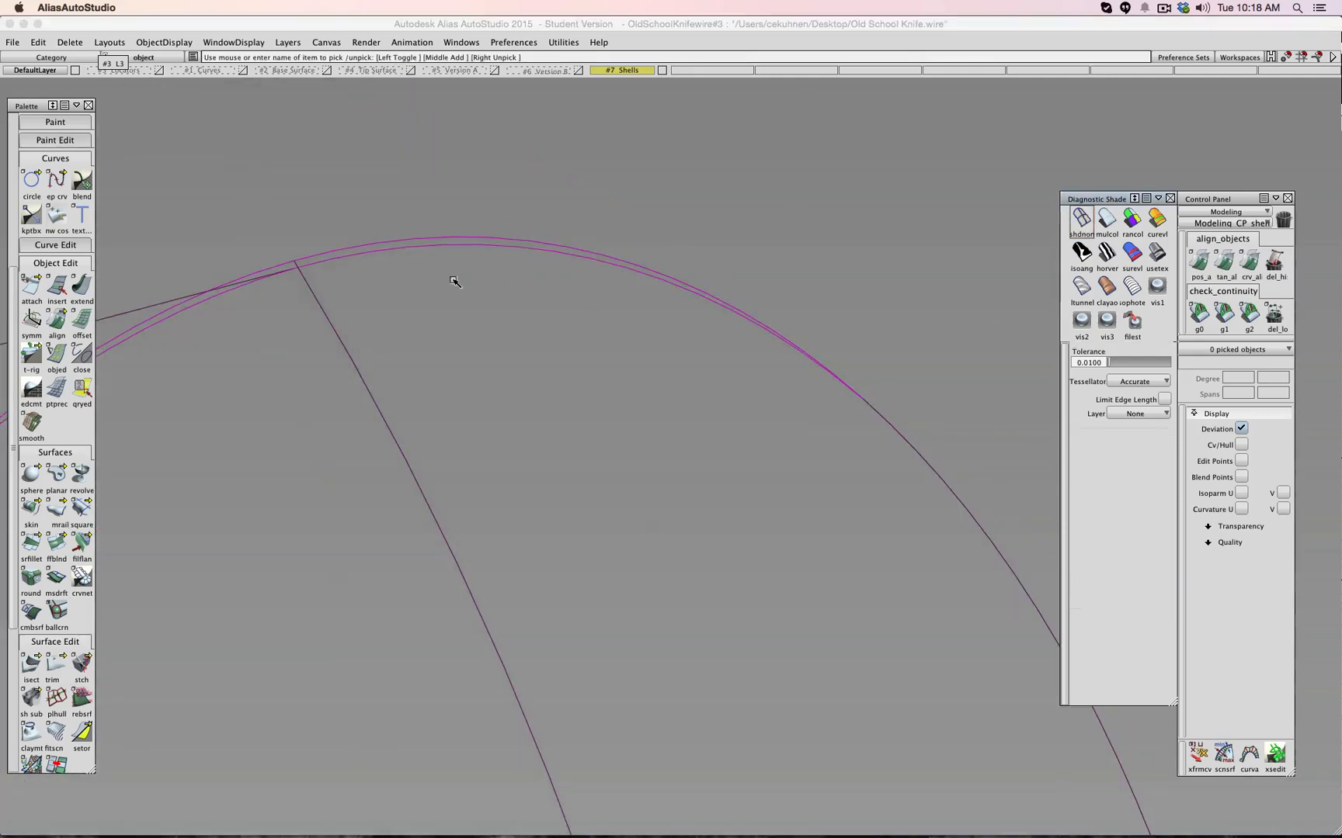
pyautogui.keyDown('alt'); pyautogui.keyDown('shift'); pyautogui.moveTo(409, 240); pyautogui.dragTo(434, 234, button='right'); pyautogui.keyUp('shift'); pyautogui.keyUp('alt')
pyautogui.keyDown('alt'); pyautogui.keyDown('shift'); pyautogui.moveTo(434, 234); pyautogui.dragTo(470, 242); pyautogui.keyUp('shift'); pyautogui.keyUp('alt')
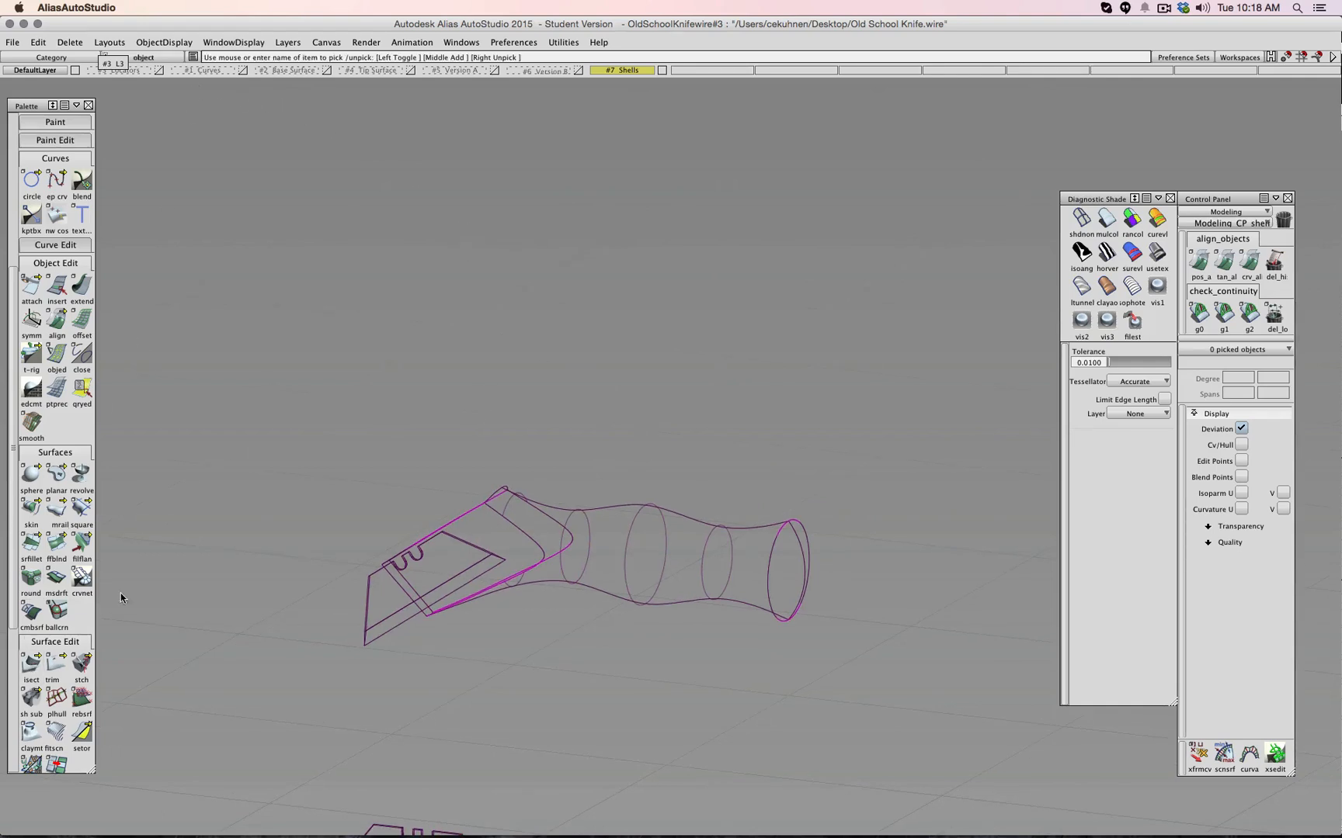
# Hide the Shells layer and show the Base Surface layer
pyautogui.click(630, 71)
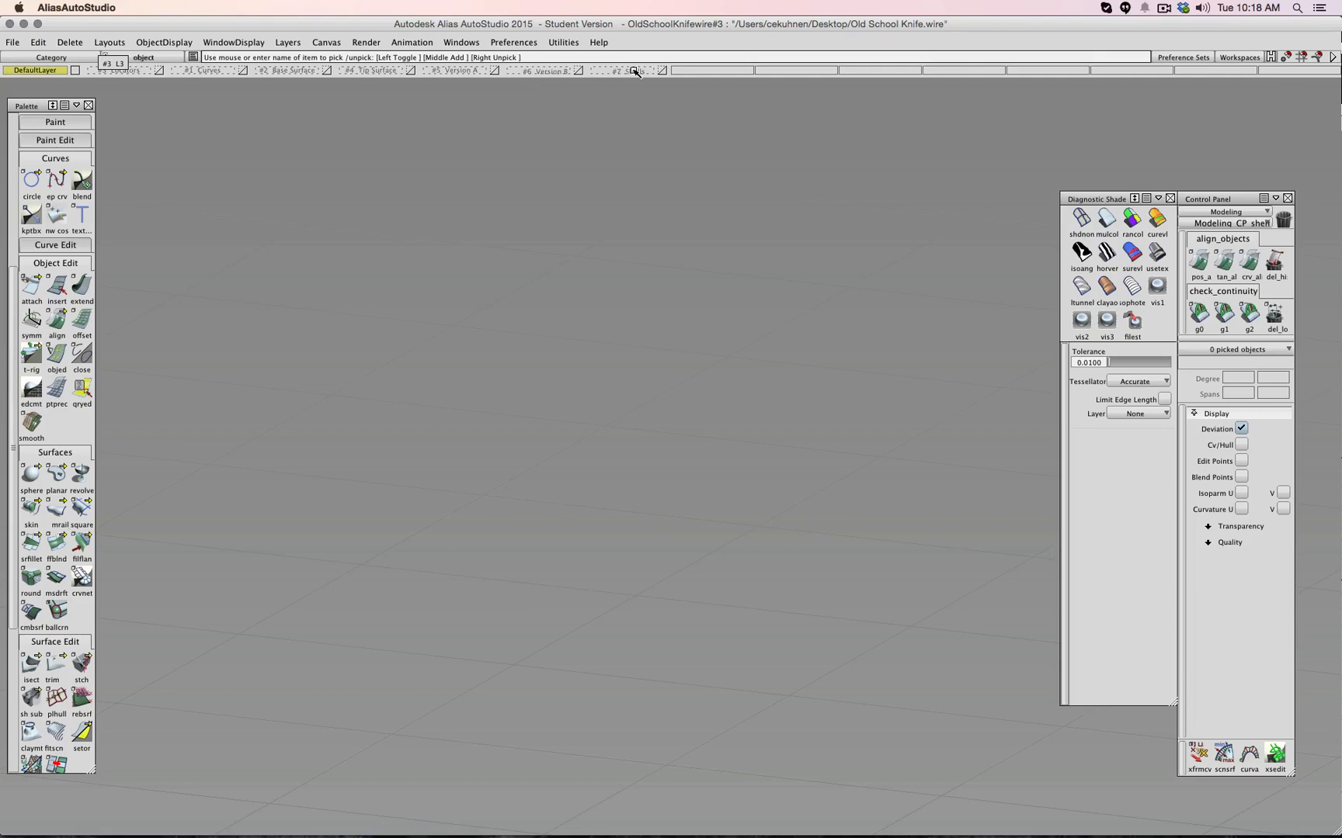
pyautogui.click(411, 70)
pyautogui.click(412, 70)
pyautogui.click(327, 71)
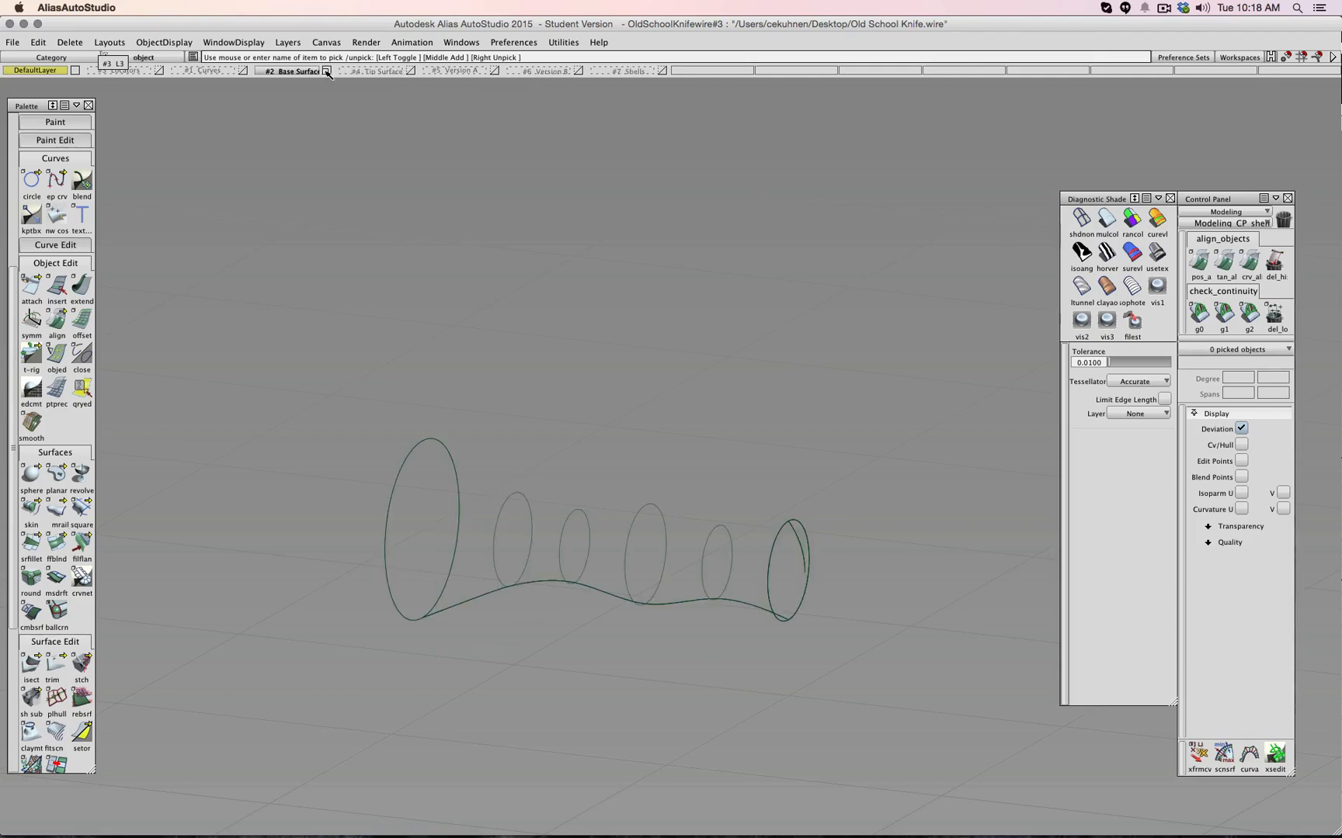
# Examine the base surfaces where the handle meets the end cap, first in multicolor shading and again in wireframe
pyautogui.click(1103, 220)
pyautogui.keyDown('alt'); pyautogui.keyDown('shift'); pyautogui.moveTo(908, 470); pyautogui.dragTo(811, 467, button='right'); pyautogui.keyUp('shift'); pyautogui.keyUp('alt')
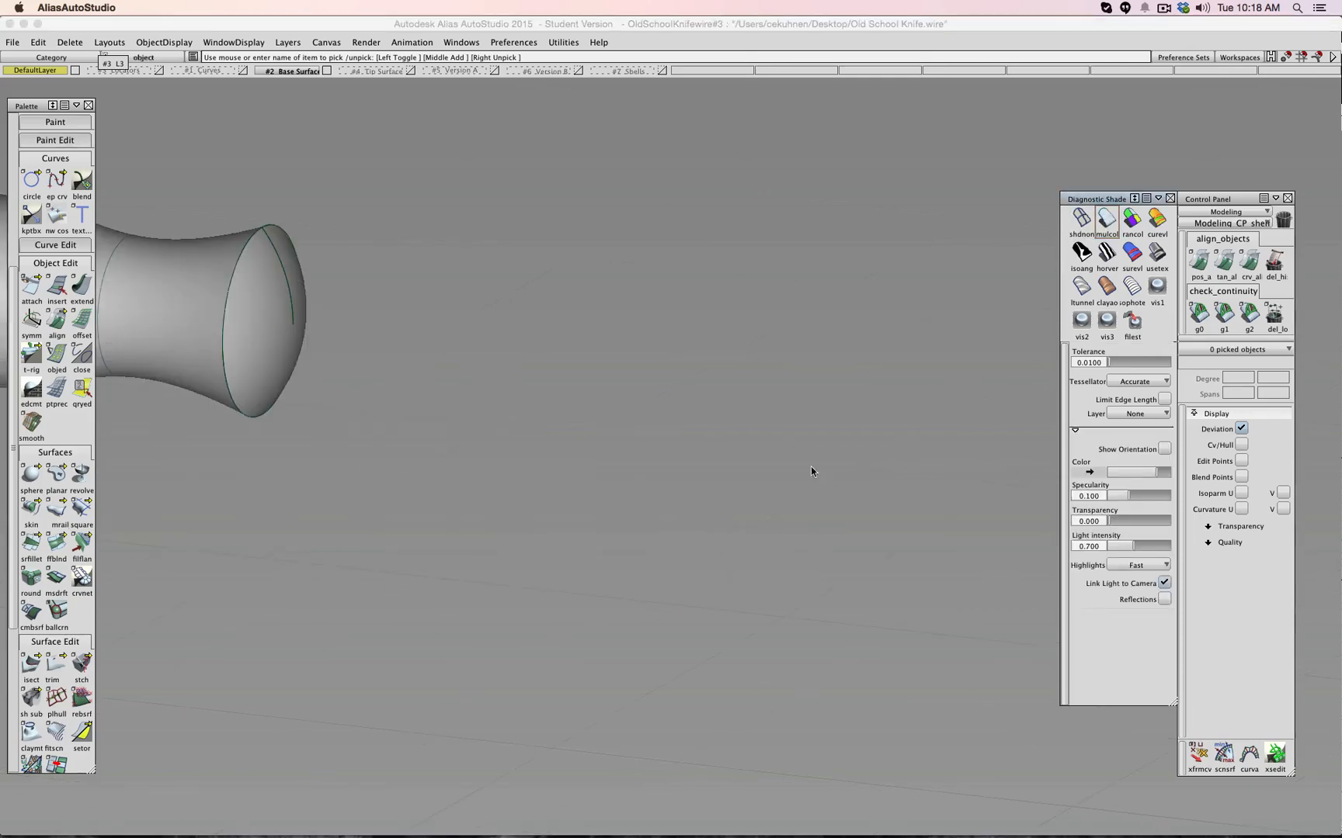
pyautogui.moveTo(528, 363)
pyautogui.keyDown('alt'); pyautogui.keyDown('shift'); pyautogui.mouseDown(button='middle')
pyautogui.moveTo(749, 500)
pyautogui.moveTo(887, 563)
pyautogui.mouseUp(button='middle'); pyautogui.keyUp('shift'); pyautogui.keyUp('alt')
pyautogui.click(1081, 219)
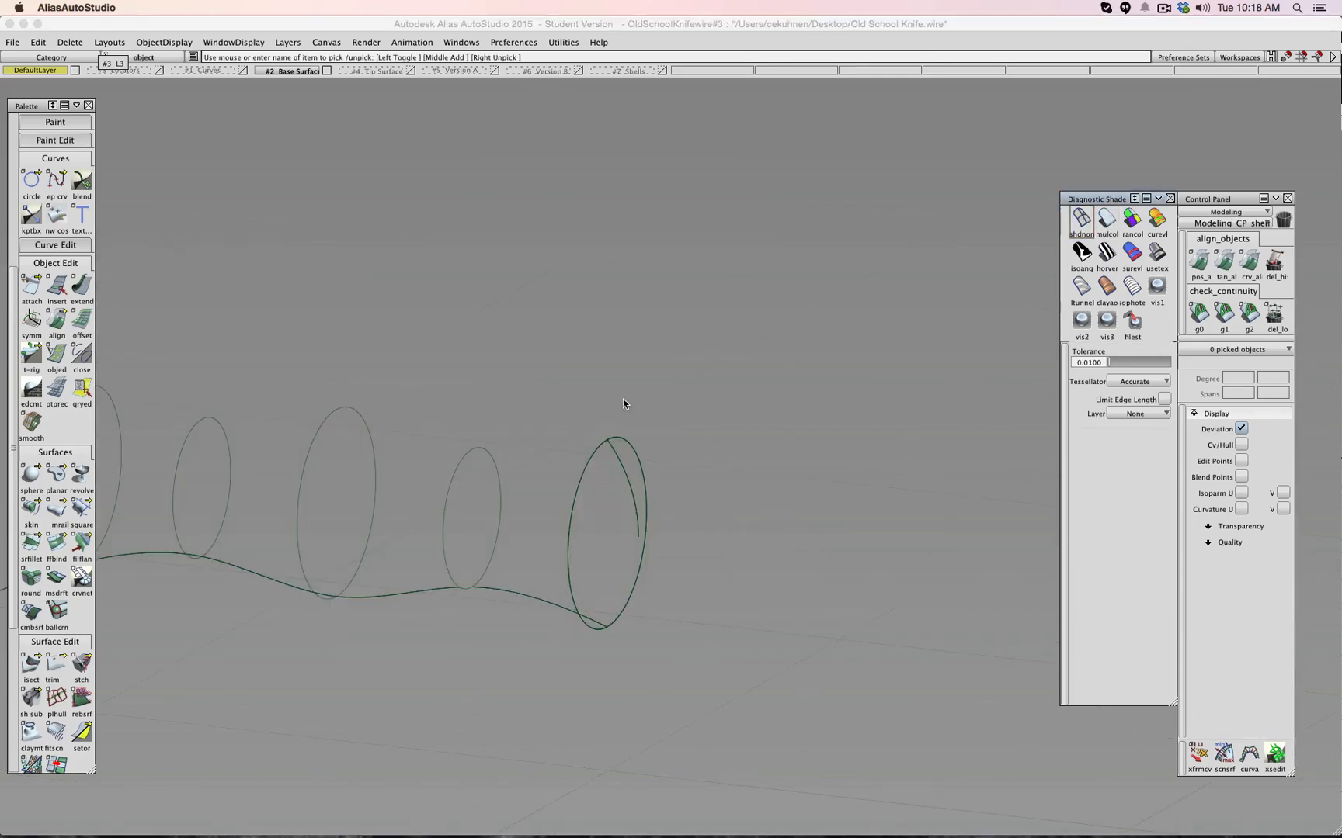
pyautogui.keyDown('alt'); pyautogui.keyDown('shift'); pyautogui.moveTo(742, 432); pyautogui.dragTo(619, 434, button='right'); pyautogui.keyUp('shift'); pyautogui.keyUp('alt')
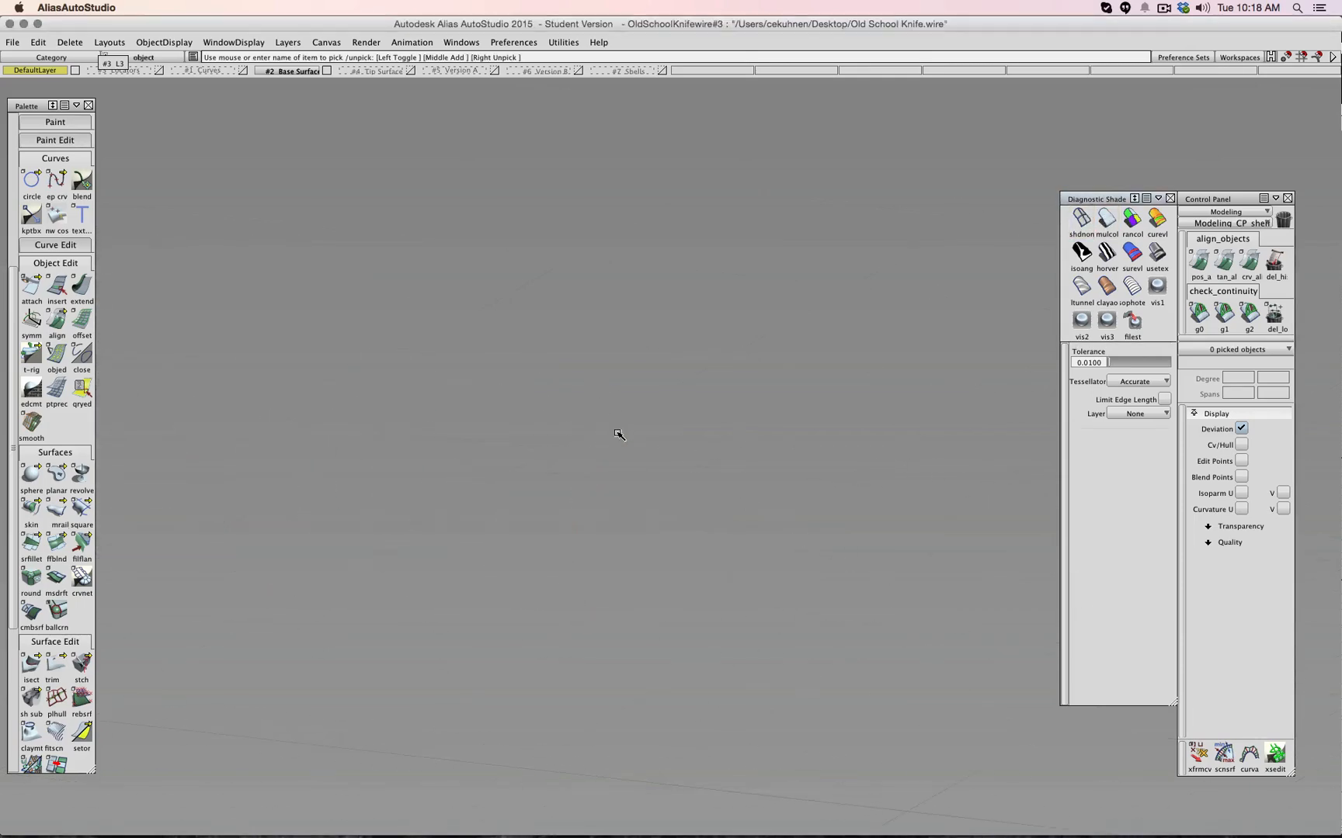
pyautogui.keyDown('alt'); pyautogui.keyDown('shift'); pyautogui.moveTo(619, 434); pyautogui.dragTo(919, 560, button='middle'); pyautogui.keyUp('shift'); pyautogui.keyUp('alt')
pyautogui.keyDown('alt'); pyautogui.keyDown('shift'); pyautogui.moveTo(483, 332); pyautogui.dragTo(916, 558, button='middle'); pyautogui.keyUp('shift'); pyautogui.keyUp('alt')
pyautogui.keyDown('alt'); pyautogui.keyDown('shift'); pyautogui.moveTo(916, 558); pyautogui.dragTo(800, 491, button='right'); pyautogui.keyUp('shift'); pyautogui.keyUp('alt')
pyautogui.keyDown('alt'); pyautogui.keyDown('shift'); pyautogui.moveTo(555, 384); pyautogui.dragTo(845, 534, button='middle'); pyautogui.keyUp('shift'); pyautogui.keyUp('alt')
pyautogui.keyDown('alt'); pyautogui.keyDown('shift'); pyautogui.moveTo(845, 534); pyautogui.dragTo(728, 437, button='right'); pyautogui.keyUp('shift'); pyautogui.keyUp('alt')
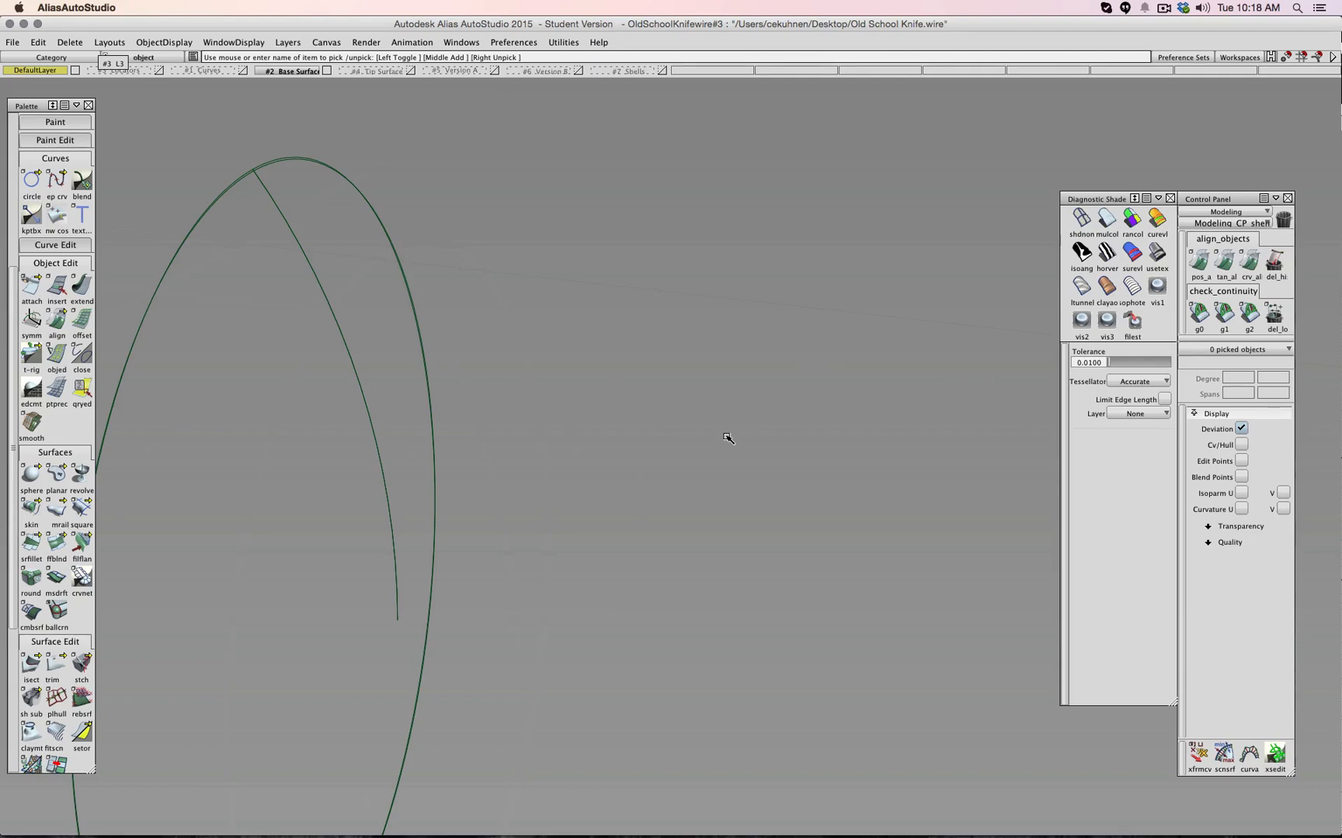
pyautogui.keyDown('alt'); pyautogui.keyDown('shift'); pyautogui.moveTo(728, 438); pyautogui.dragTo(725, 419, button='right'); pyautogui.keyUp('shift'); pyautogui.keyUp('alt')
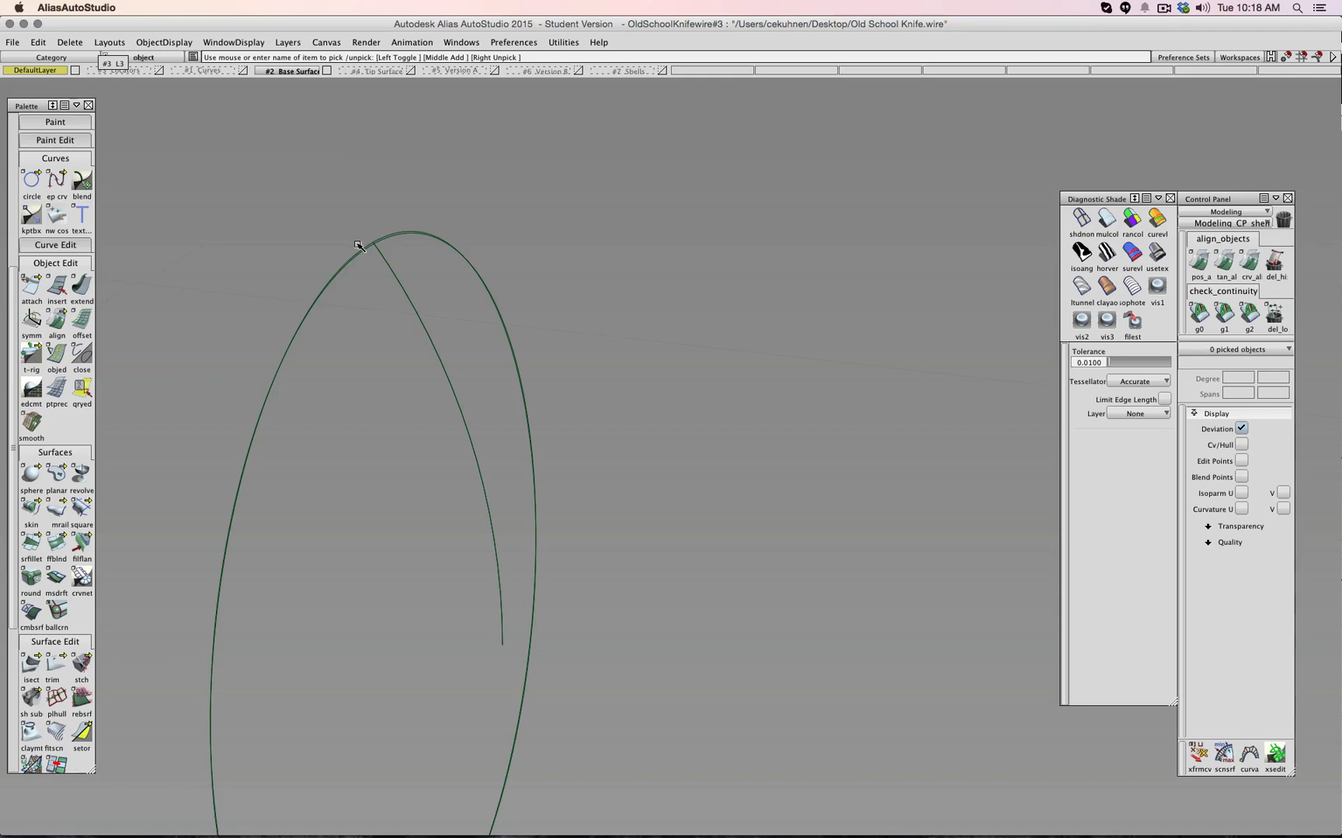
# Switch to Fusion 360 and cancel the open Stitch operation on the handle surfaces
pyautogui.scroll(-5, 359, 246)
pyautogui.press('super+Tab')
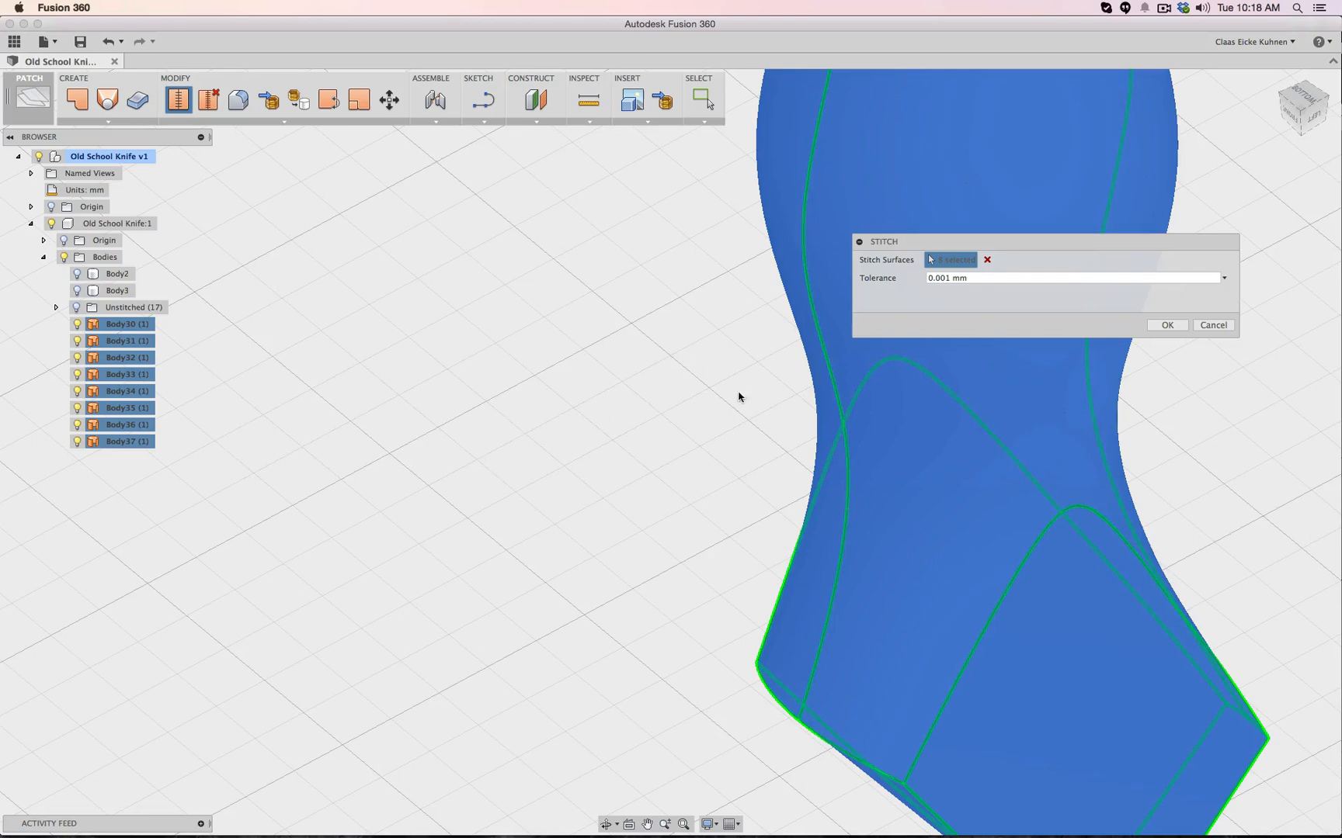
pyautogui.click(1212, 325)
pyautogui.scroll(2, 1011, 401)
pyautogui.scroll(-5, 1012, 401)
pyautogui.scroll(-5, 1011, 401)
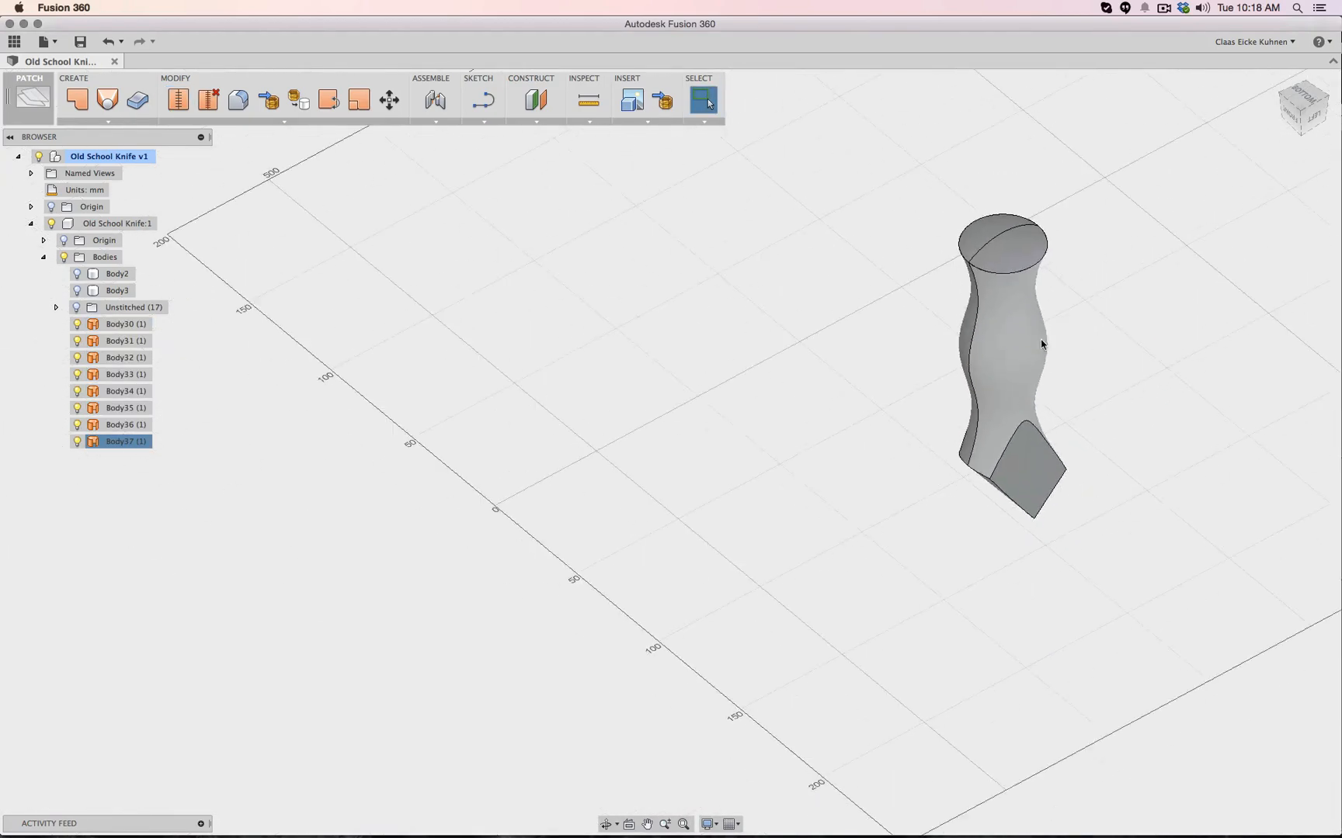
# Stitch all eight visible handle surfaces into a new body with a tolerance of 0.1 mm
pyautogui.click(776, 461)
pyautogui.scroll(-1, 1032, 339)
pyautogui.moveTo(1071, 356); pyautogui.dragTo(779, 458, button='middle')
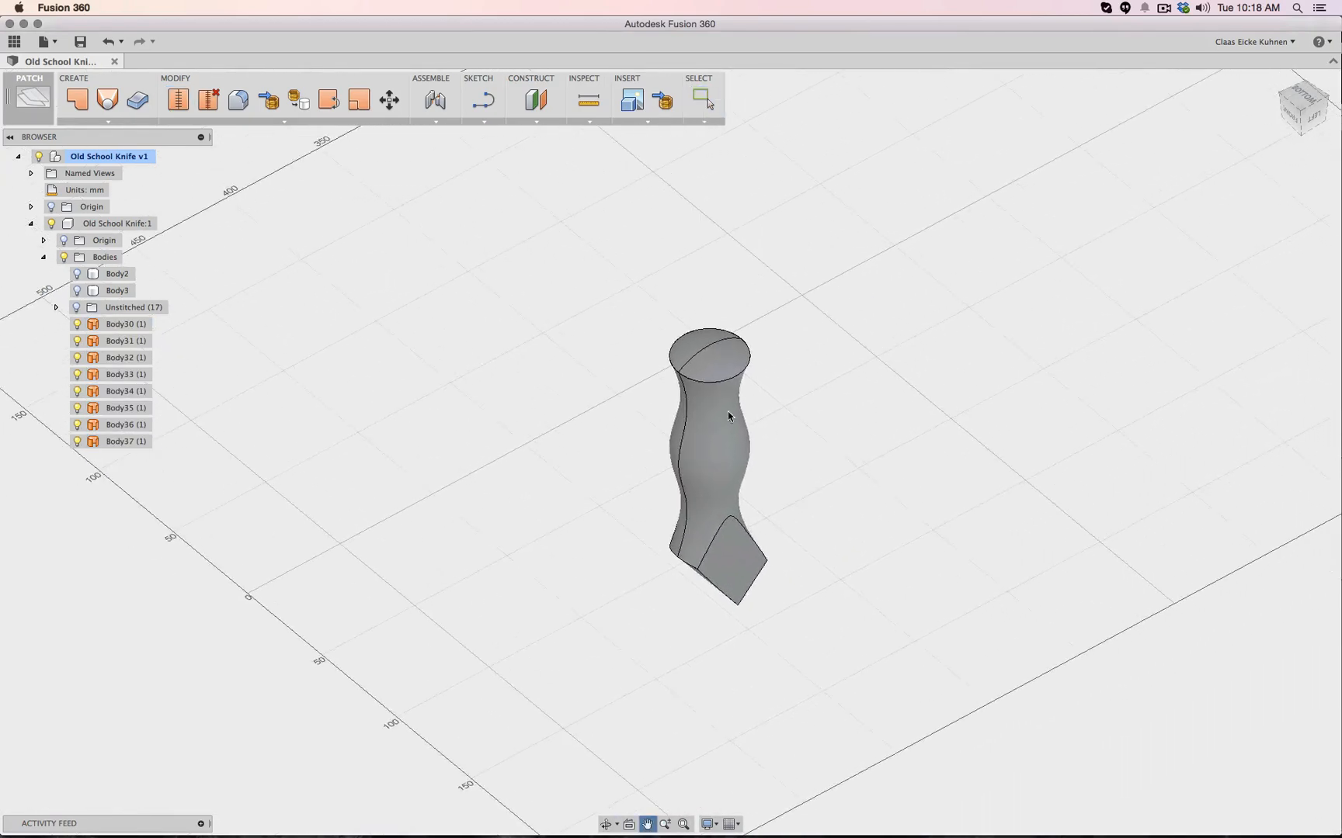
pyautogui.moveTo(589, 279); pyautogui.dragTo(937, 722)
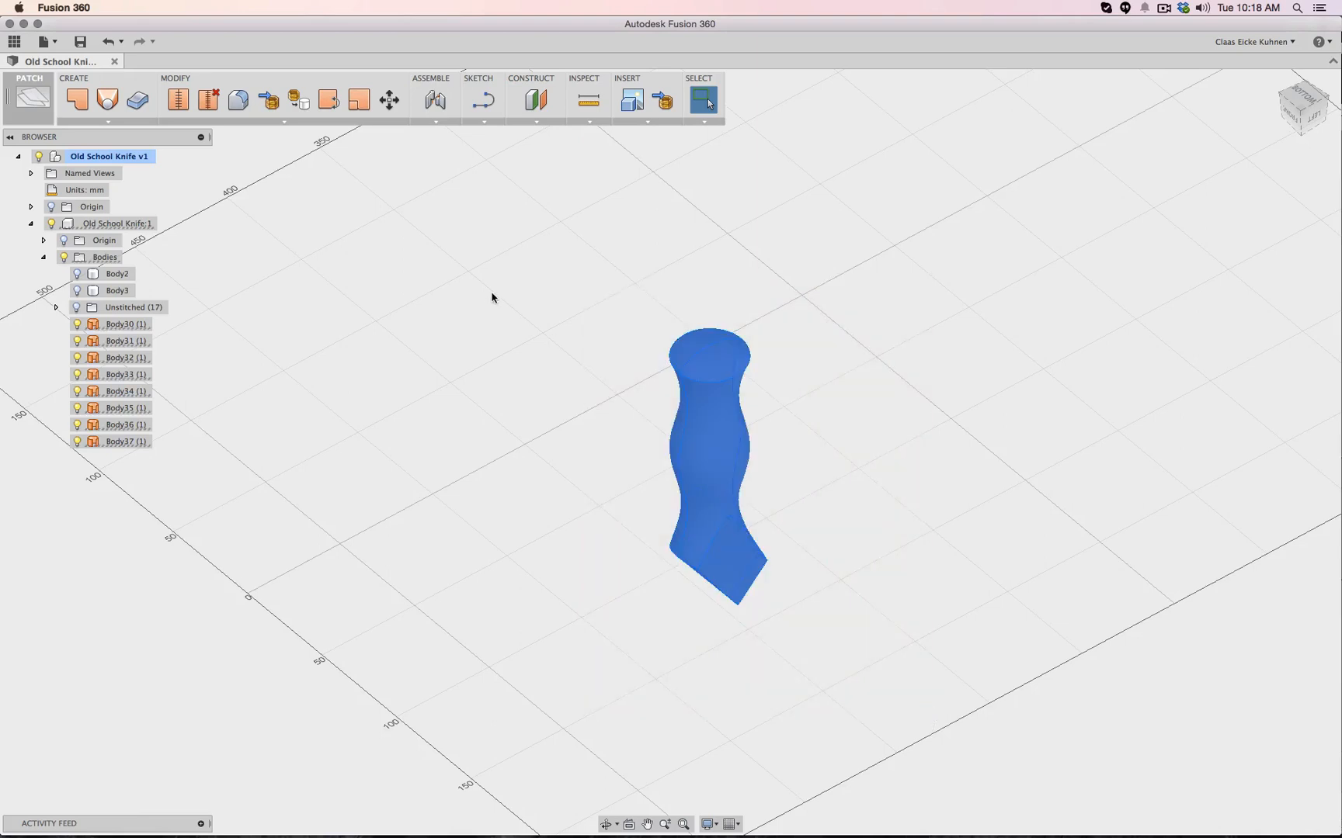
pyautogui.click(182, 104)
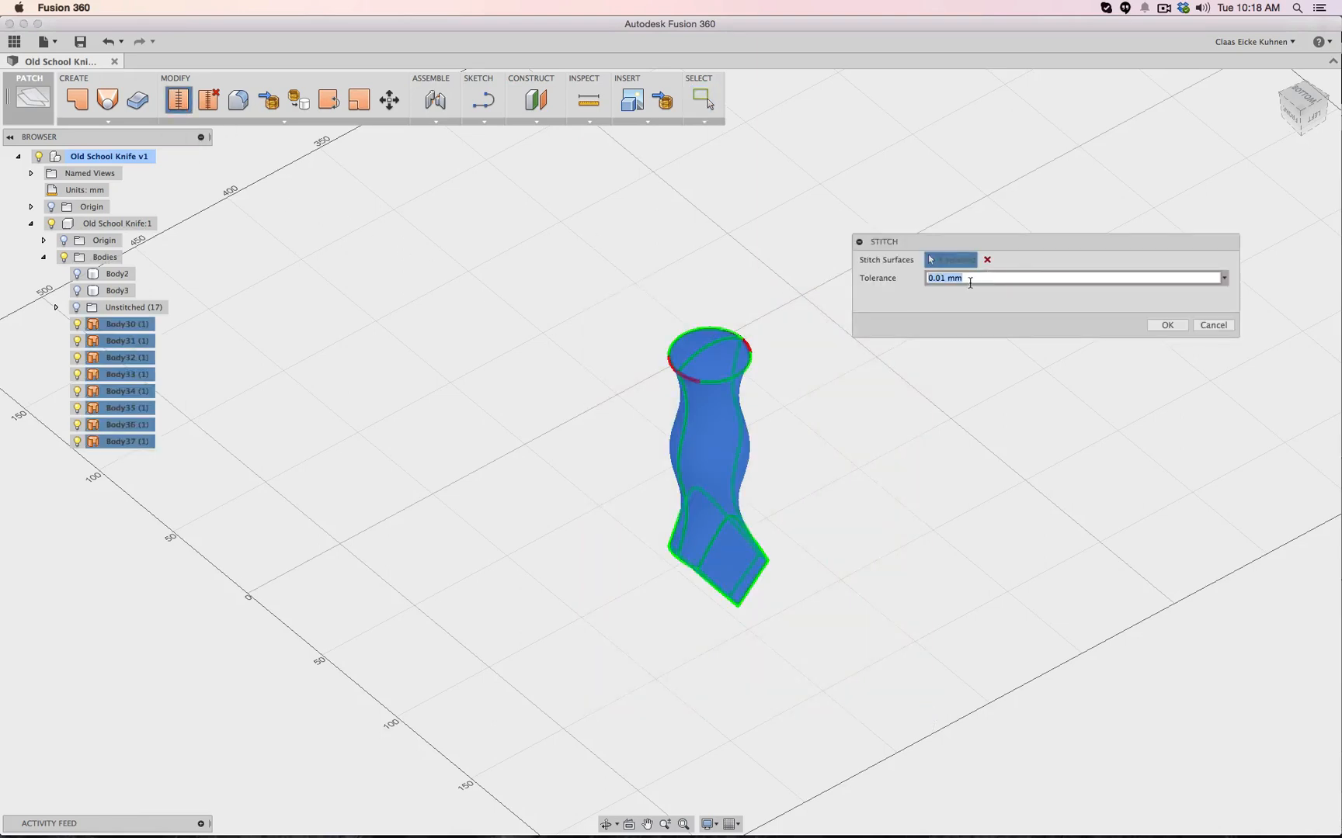
pyautogui.click(941, 277)
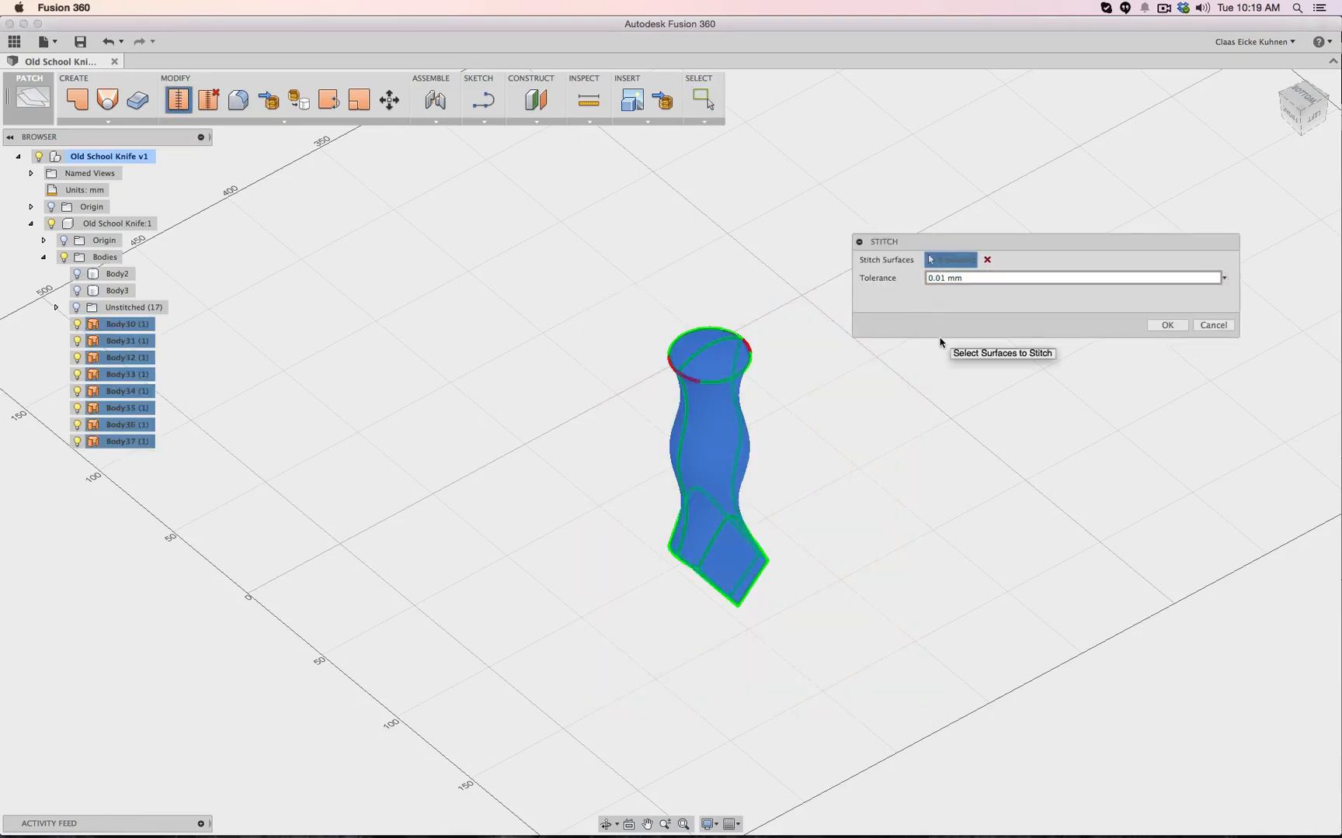
pyautogui.press('BackSpace')
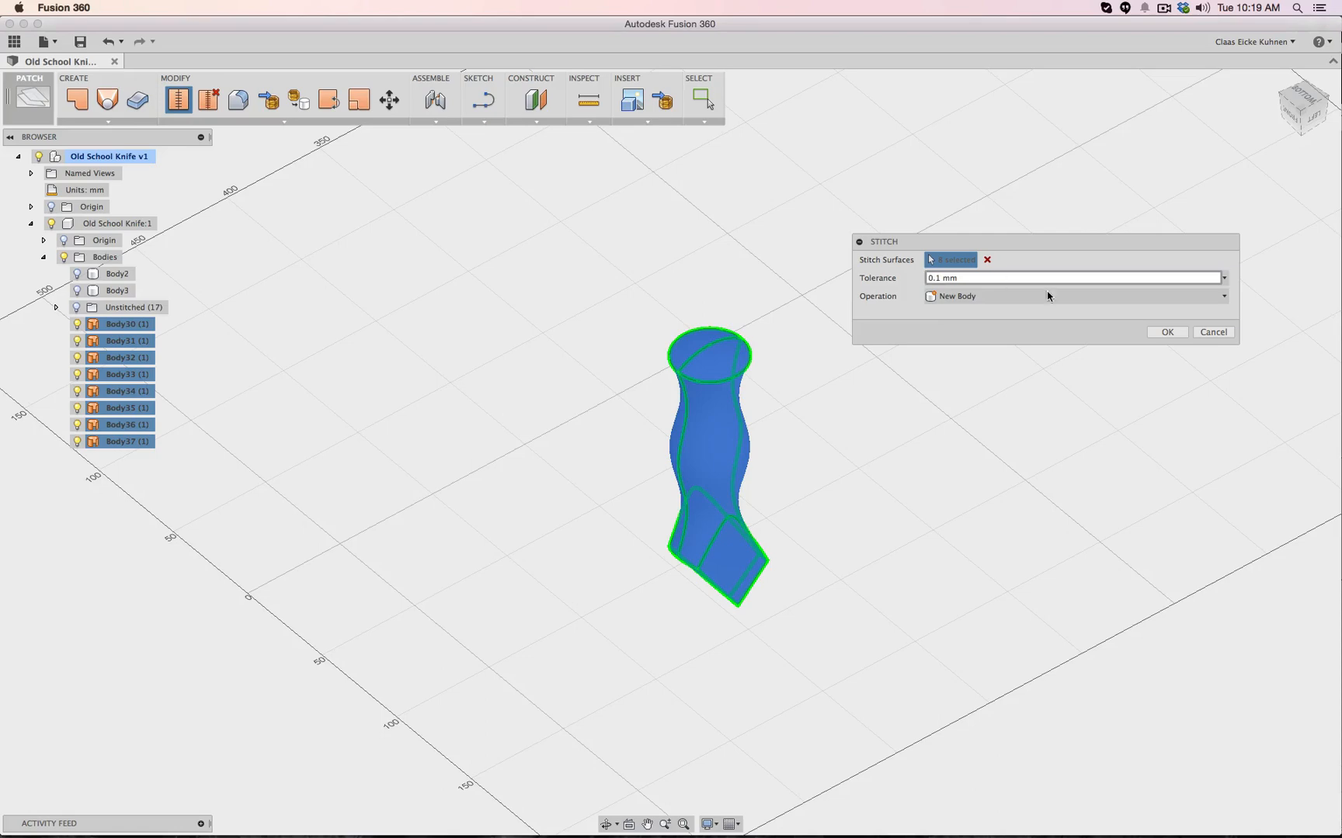
pyautogui.click(1167, 331)
# Examine the seam between the handle and the end cap on the stitched body up close from several angles
pyautogui.scroll(-5, 778, 293)
pyautogui.scroll(6, 677, 335)
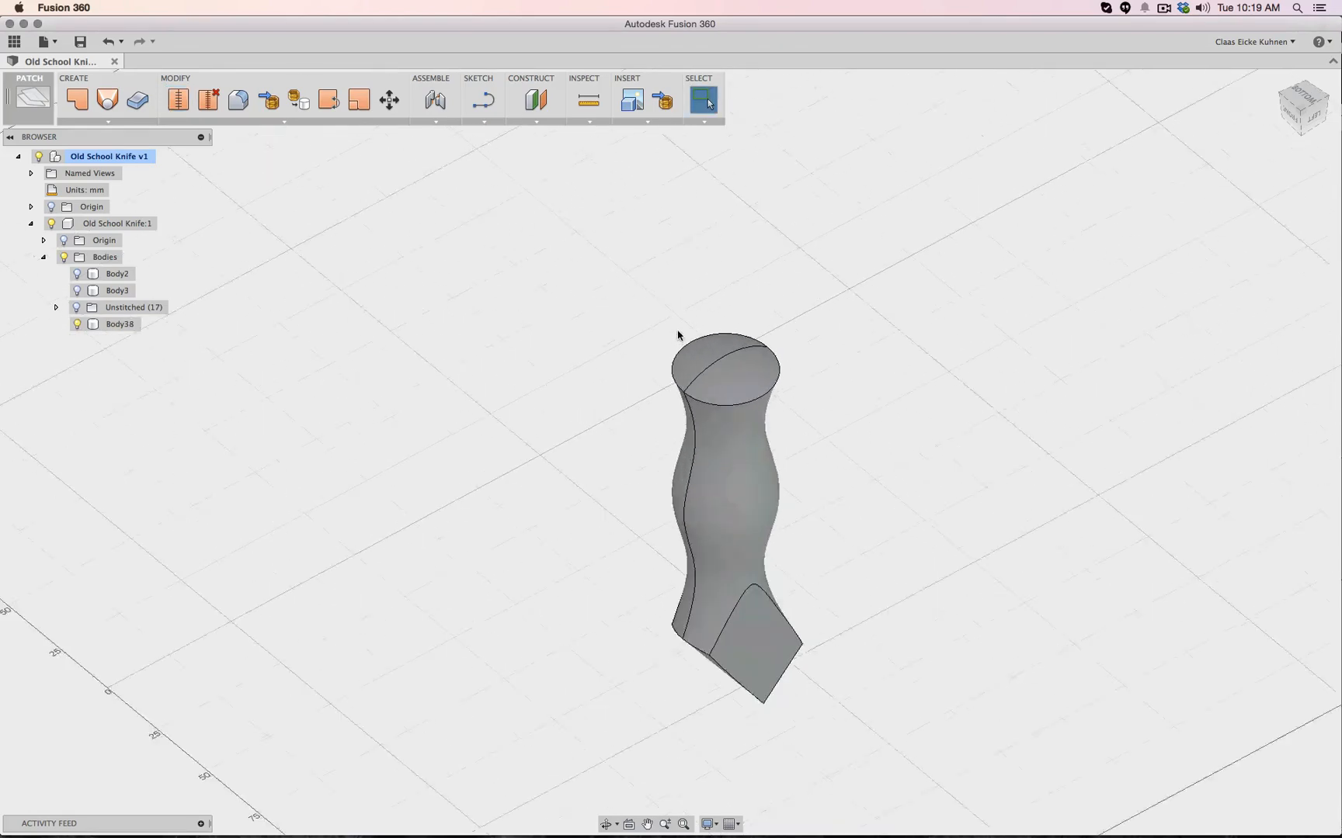
pyautogui.scroll(10, 677, 336)
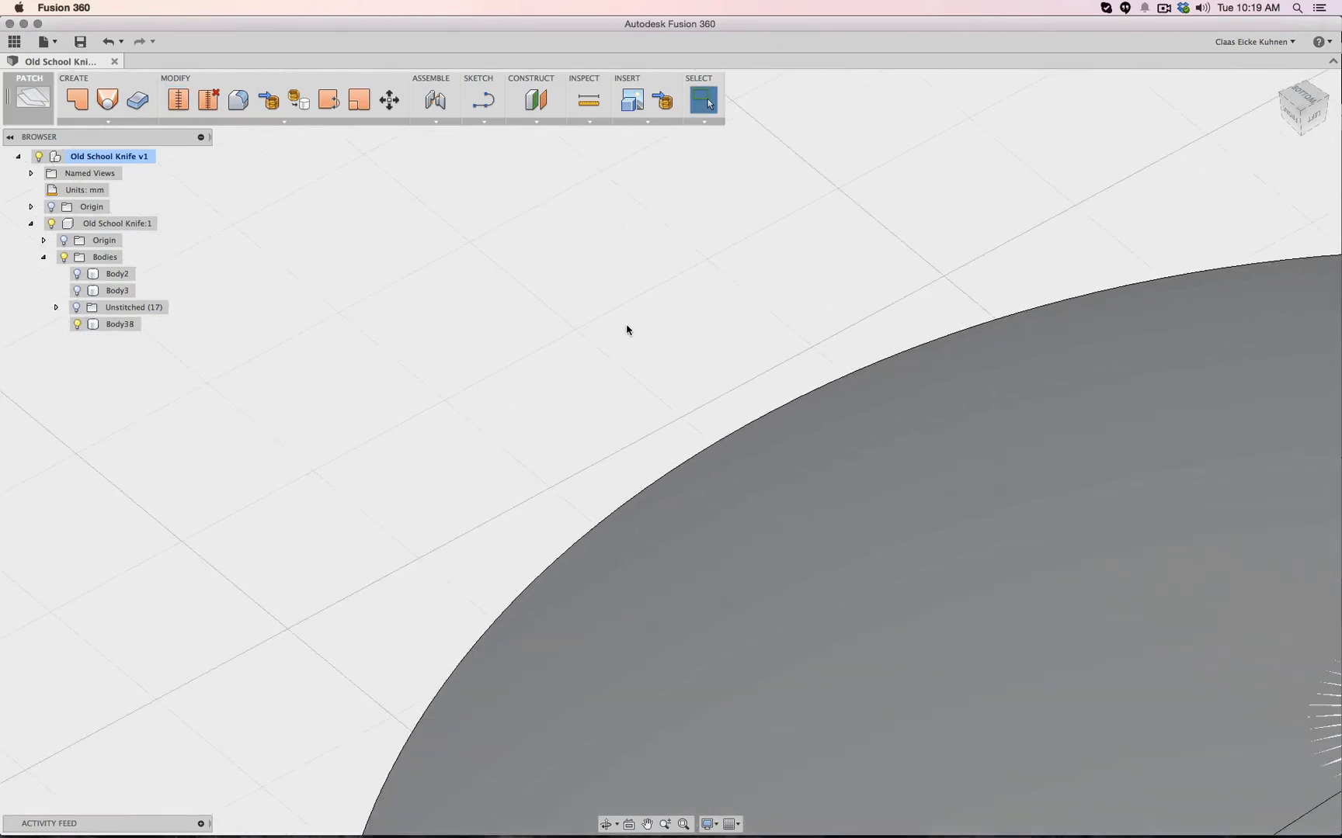
pyautogui.scroll(-2, 627, 330)
pyautogui.scroll(-6, 659, 353)
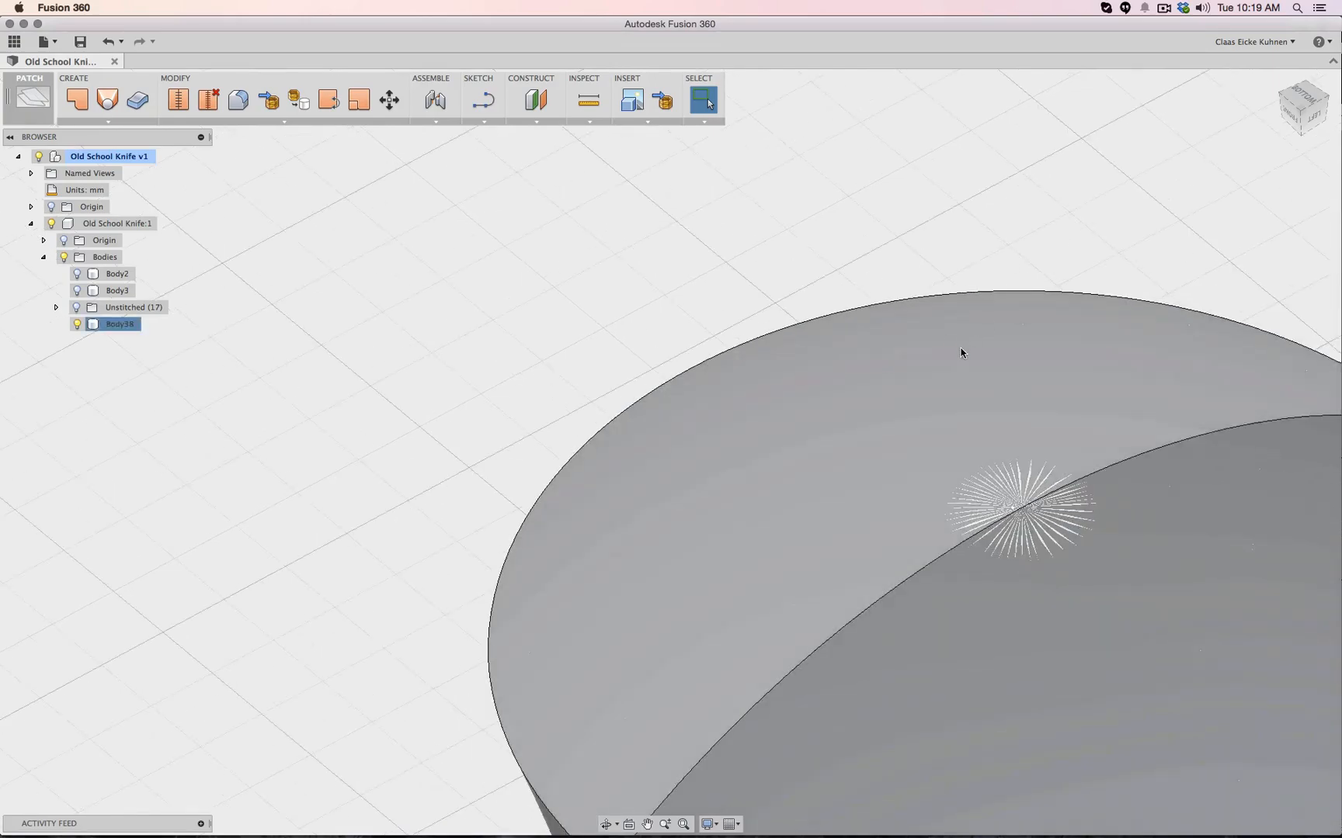
pyautogui.scroll(2, 919, 349)
pyautogui.moveTo(919, 349); pyautogui.dragTo(768, 411, button='middle')
pyautogui.keyDown('shift'); pyautogui.moveTo(956, 516); pyautogui.dragTo(913, 324, button='middle'); pyautogui.keyUp('shift')
pyautogui.moveTo(893, 241); pyautogui.dragTo(927, 605, button='middle')
pyautogui.moveTo(870, 263); pyautogui.dragTo(902, 497, button='middle')
pyautogui.scroll(1, 901, 497)
pyautogui.scroll(-2, 902, 497)
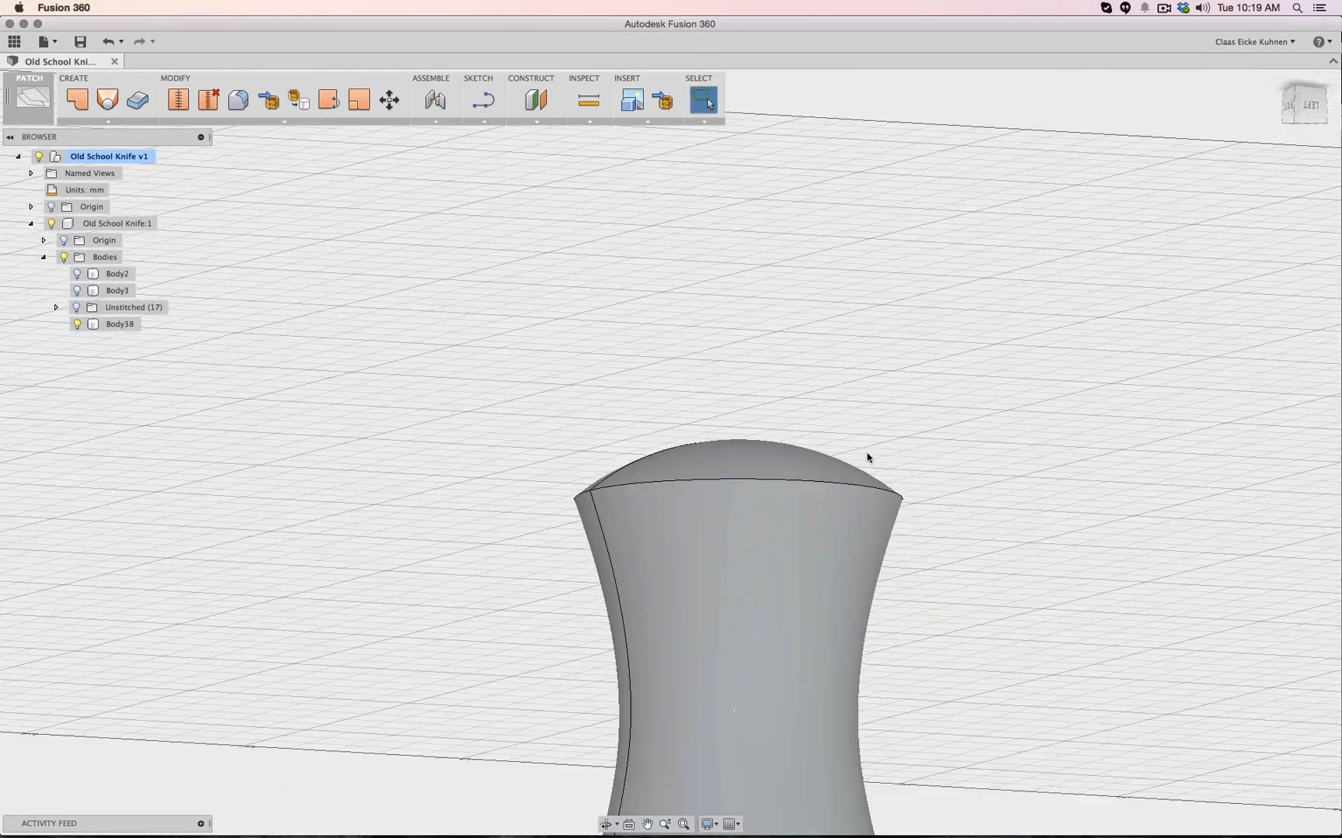
pyautogui.scroll(8, 860, 455)
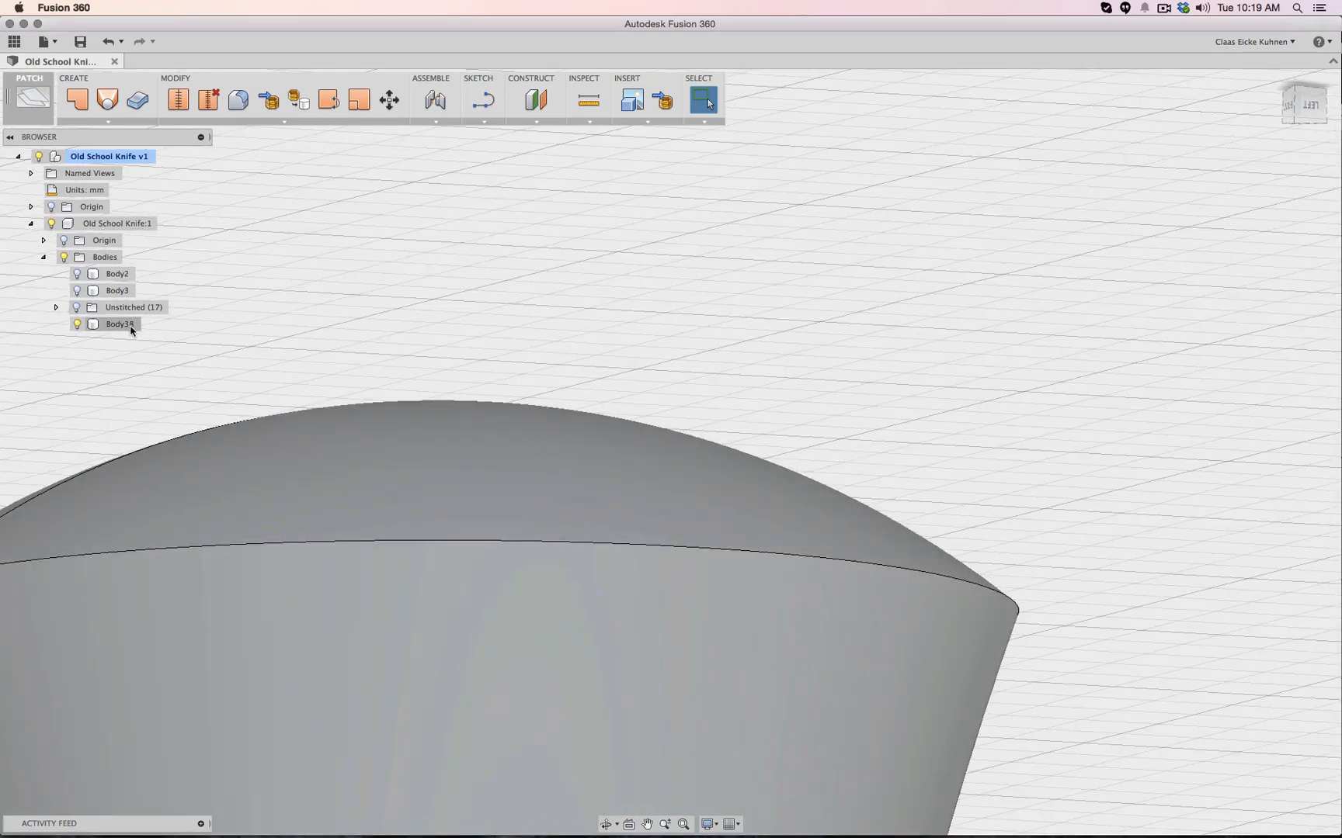
pyautogui.scroll(3, 892, 376)
pyautogui.scroll(-5, 892, 375)
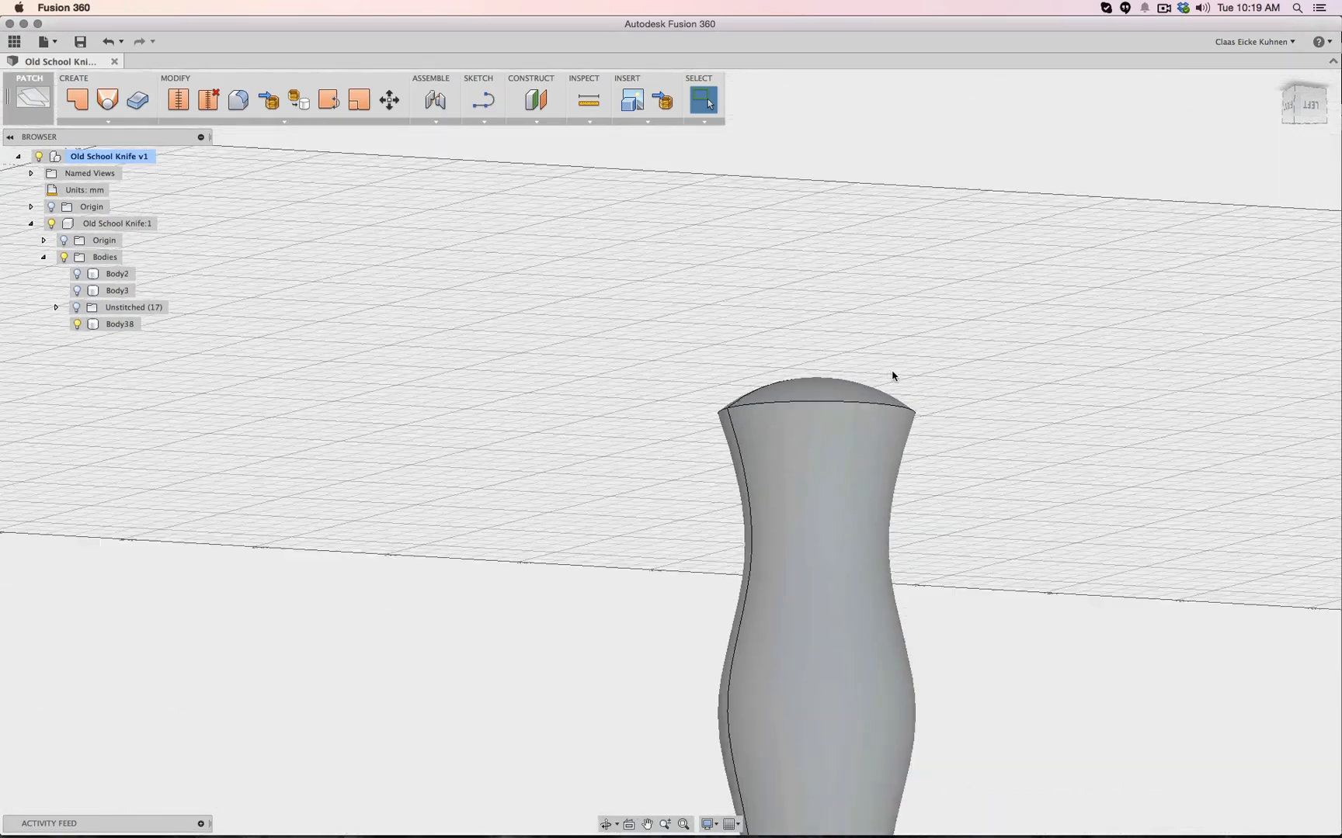
# Inspect the stitched handle from the left and right standard views, including its end-cap edge
pyautogui.click(1316, 113)
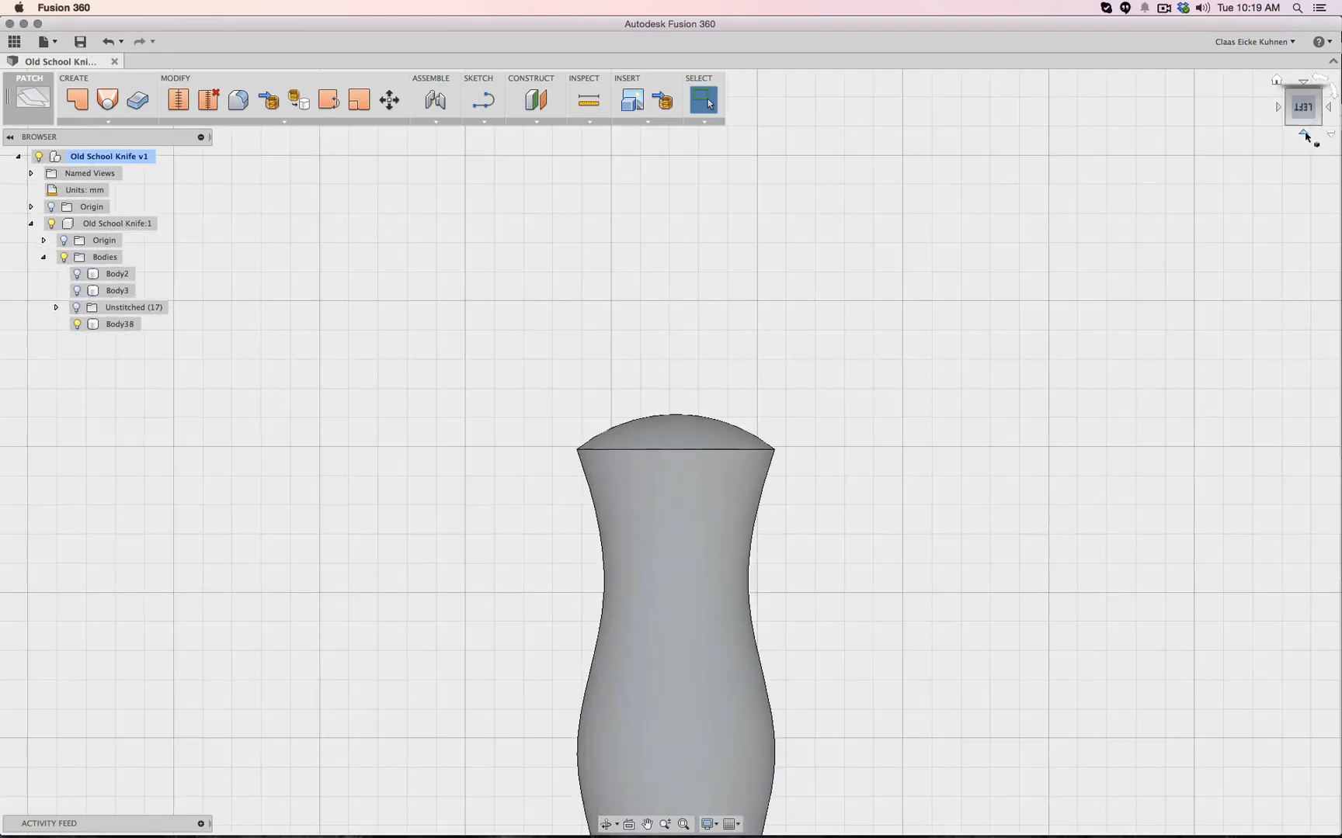
pyautogui.click(1304, 133)
pyautogui.click(1303, 136)
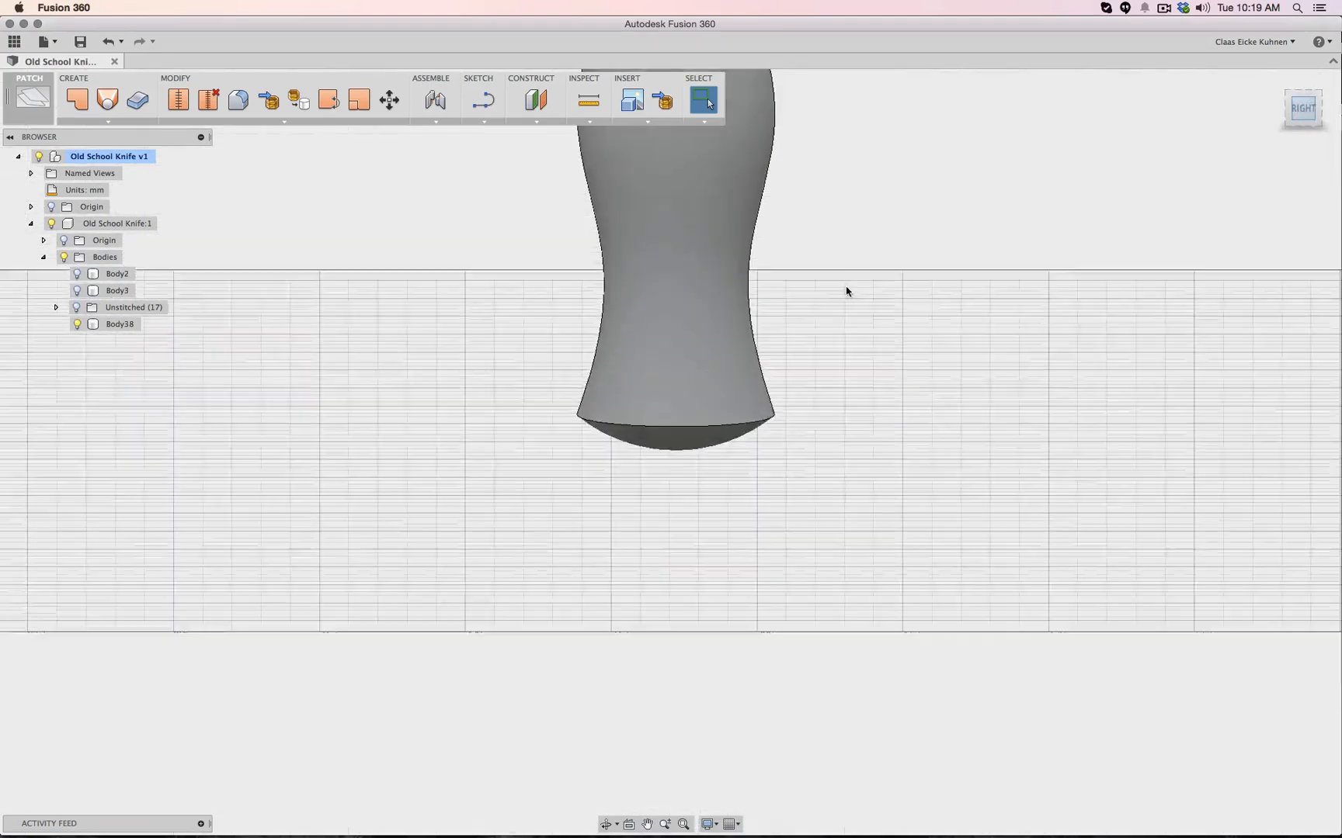
pyautogui.scroll(5, 841, 632)
pyautogui.scroll(-5, 882, 452)
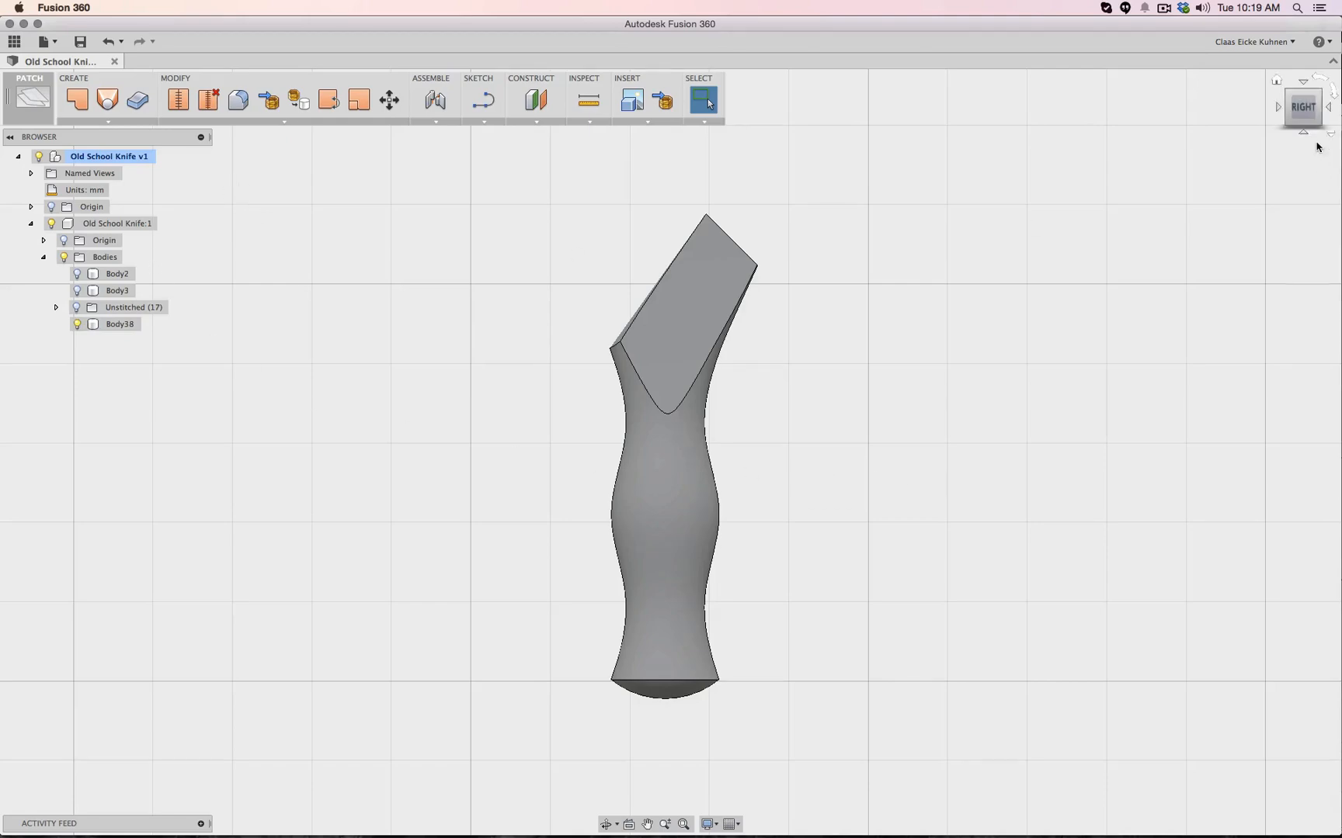
# Try a constant-radius fillet on the edges around the angled flat faces opposite the butt end, testing radii of 1, 3 and 2 mm
pyautogui.moveTo(1297, 116); pyautogui.dragTo(1311, 129)
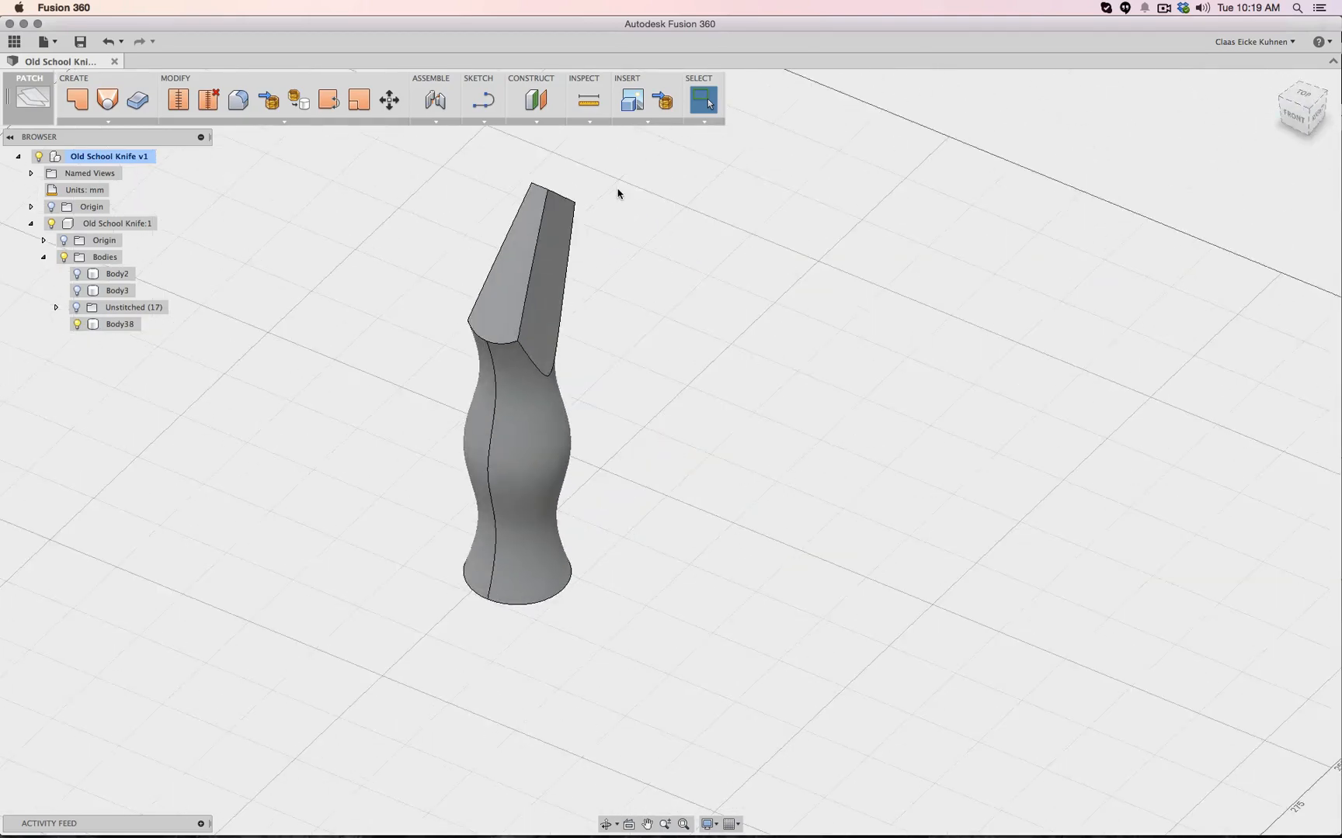
pyautogui.click(243, 106)
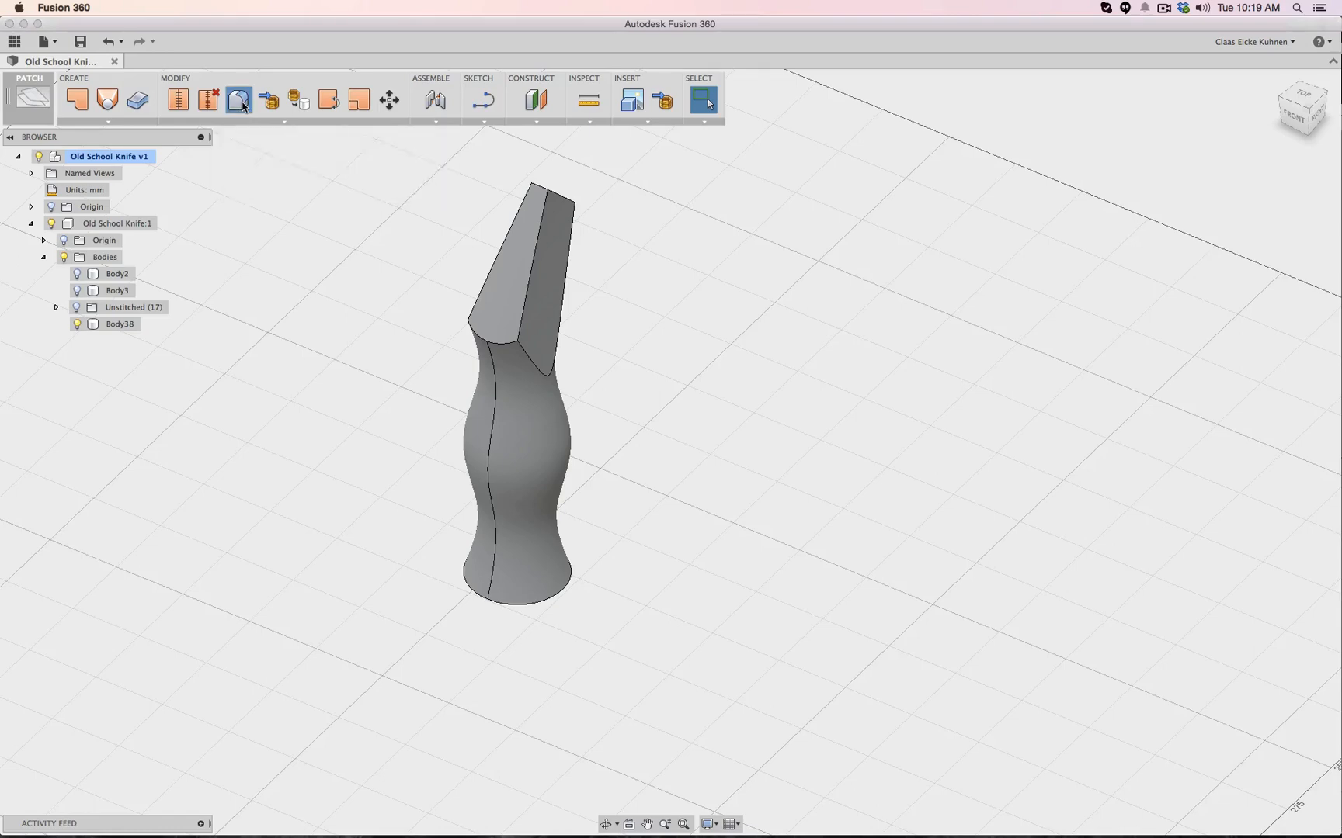
pyautogui.click(505, 344)
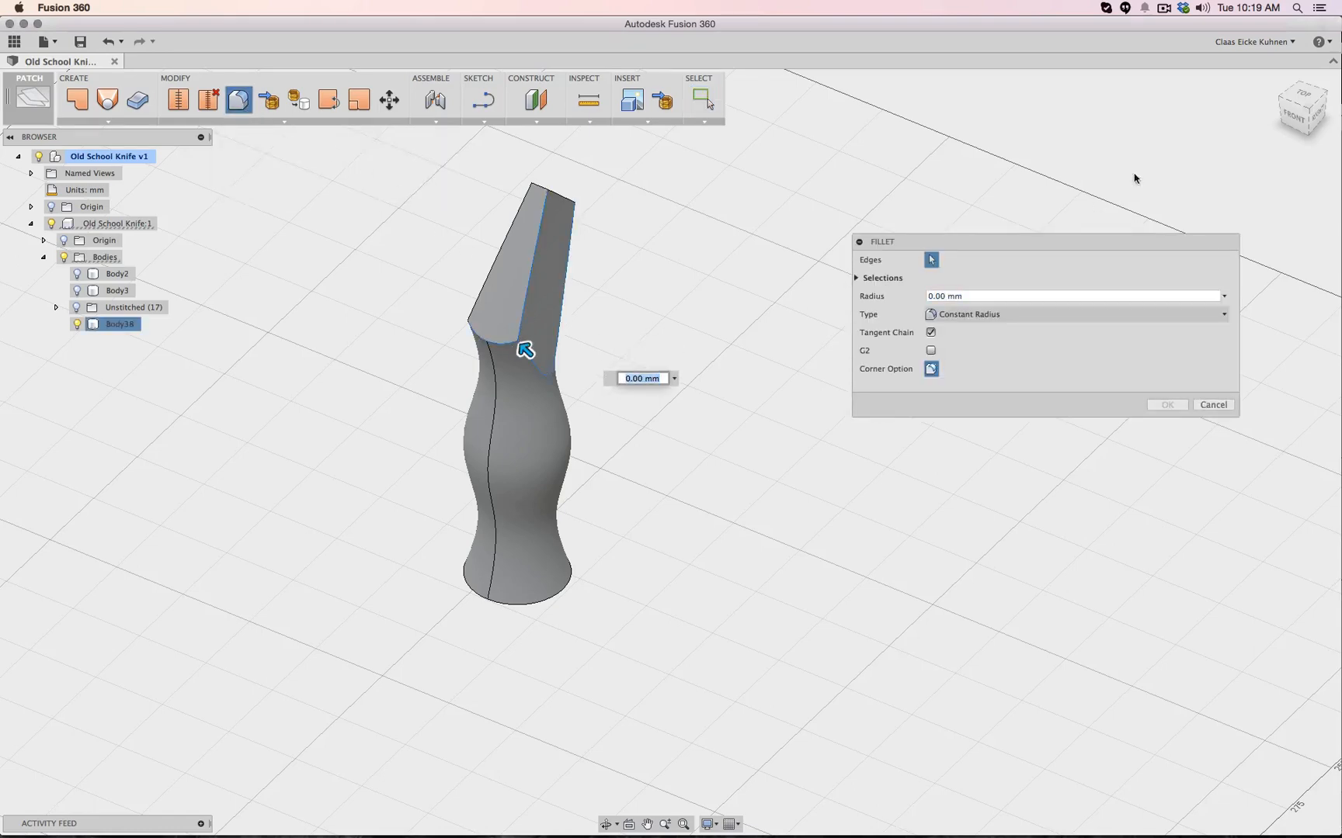
pyautogui.moveTo(1306, 123); pyautogui.dragTo(1277, 128)
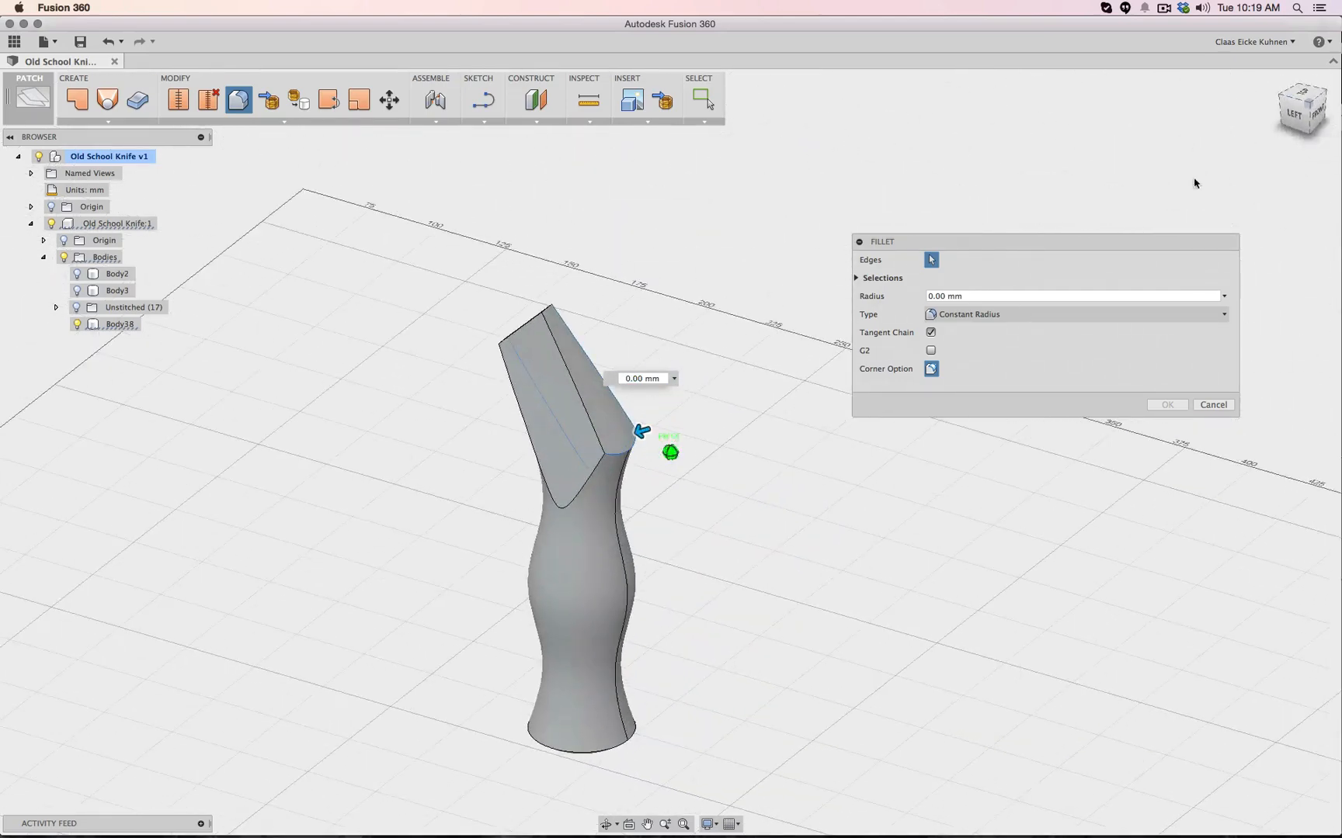
pyautogui.click(568, 510)
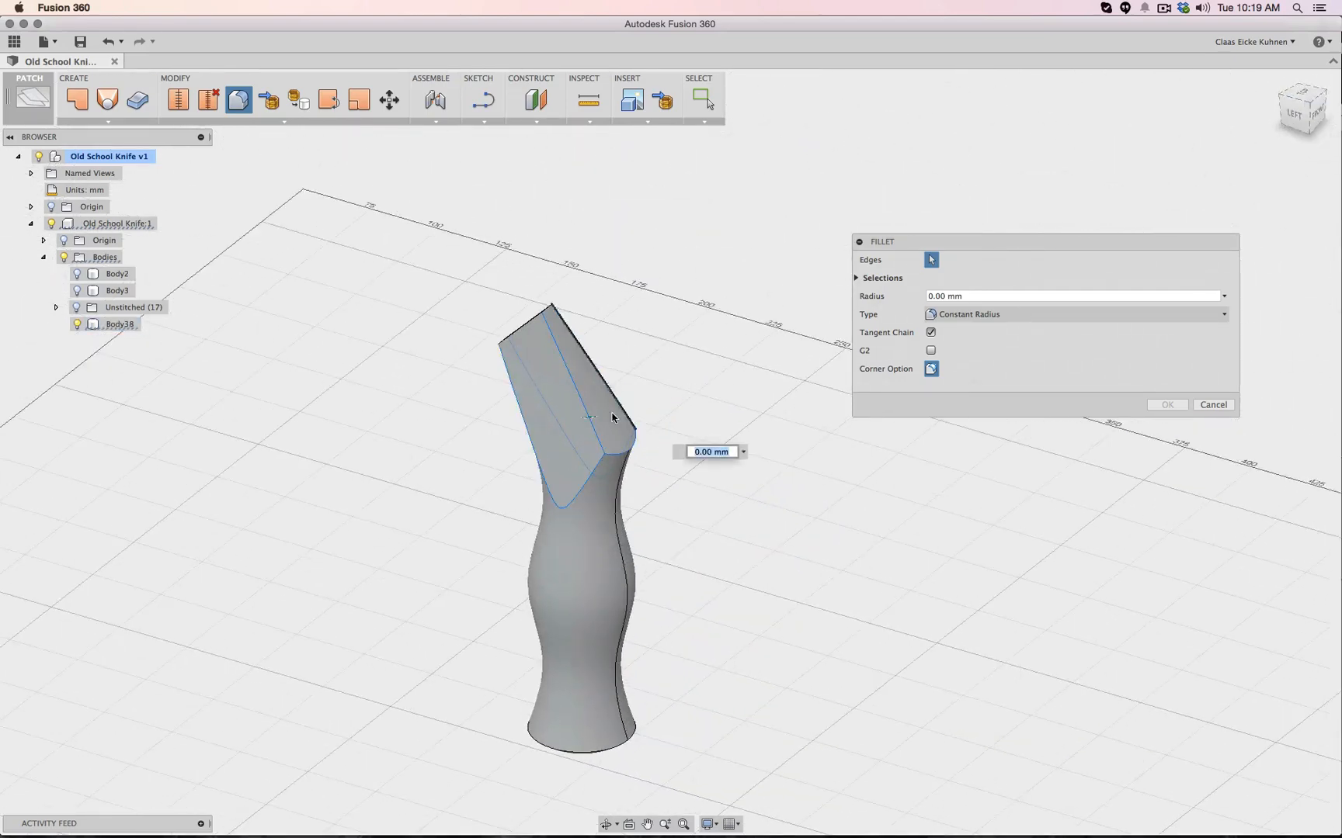
pyautogui.scroll(-3, 605, 419)
pyautogui.scroll(5, 605, 419)
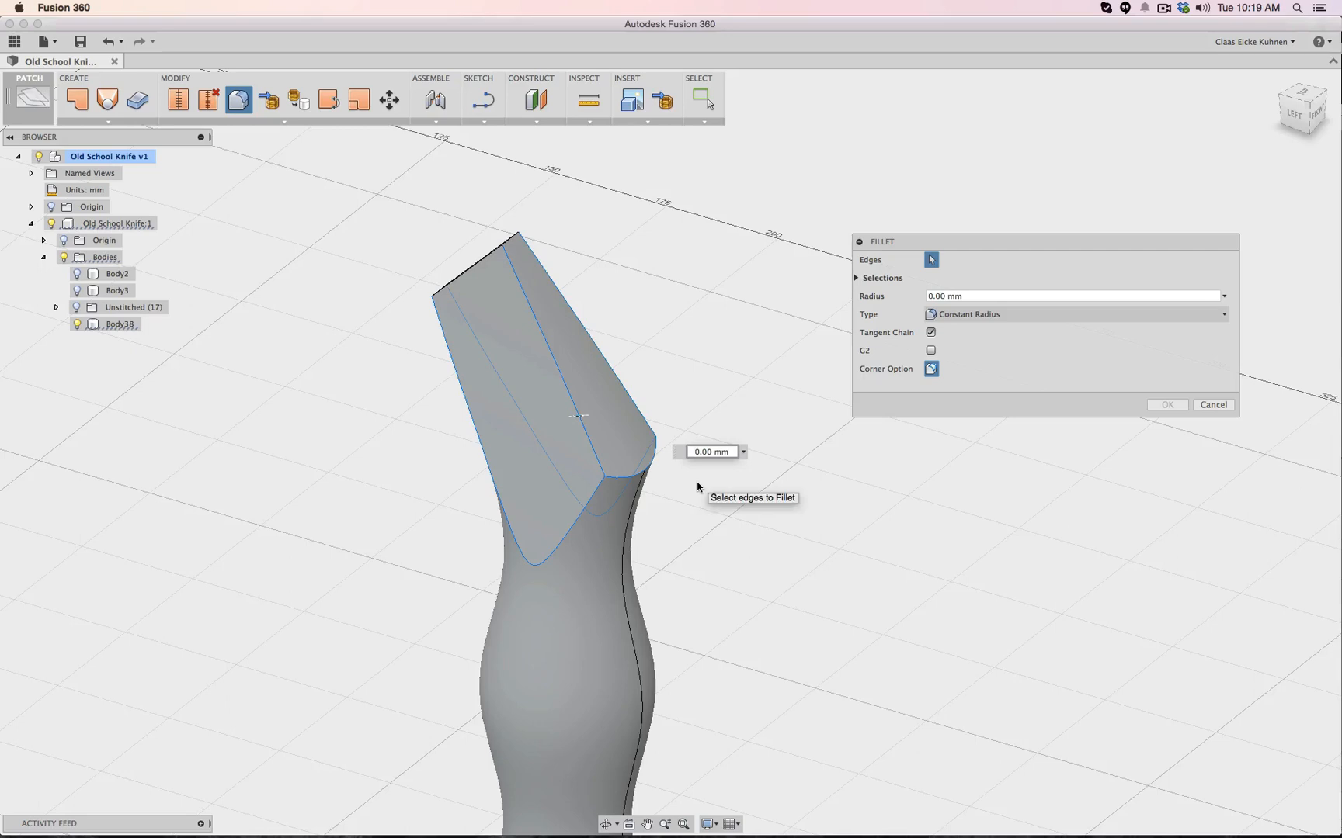
pyautogui.write('1')
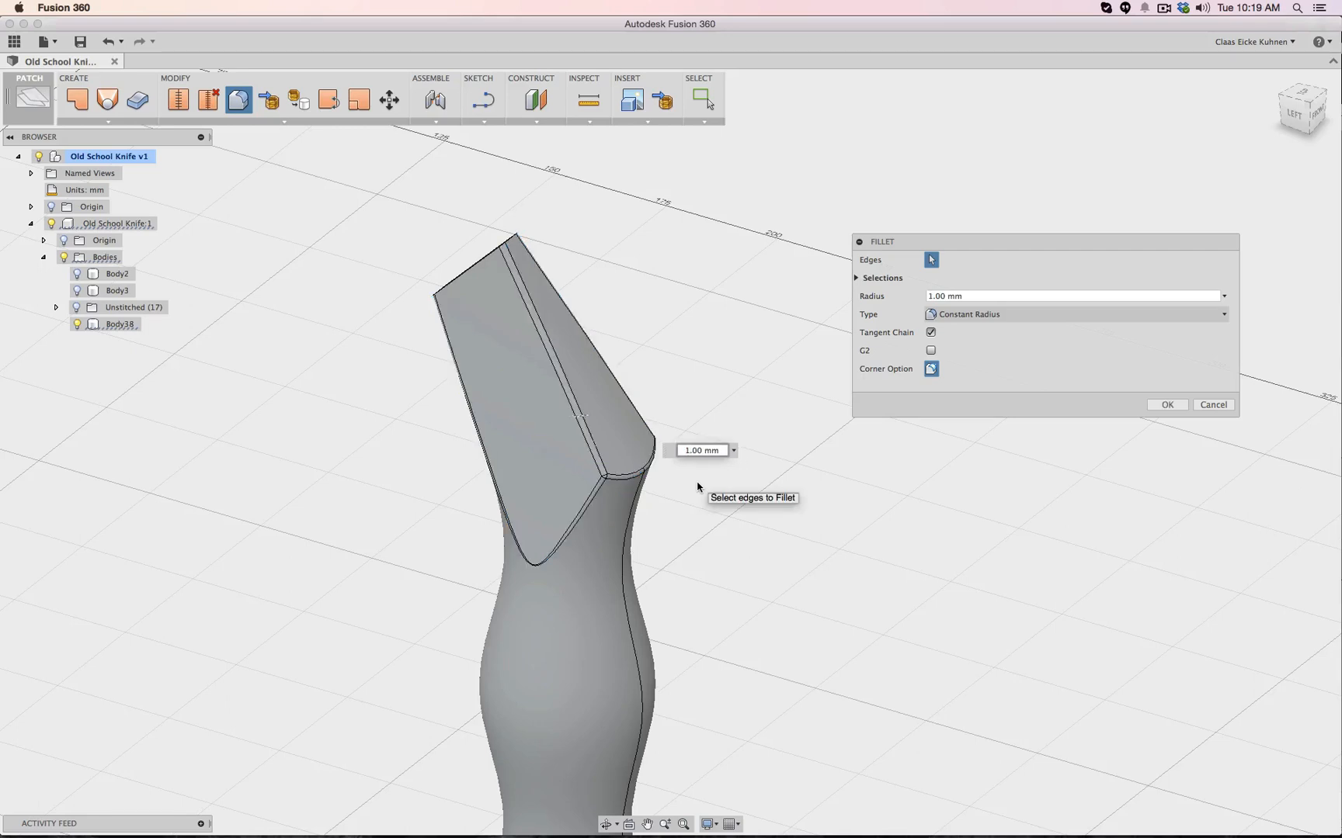
pyautogui.press('BackSpace')
pyautogui.write('3')
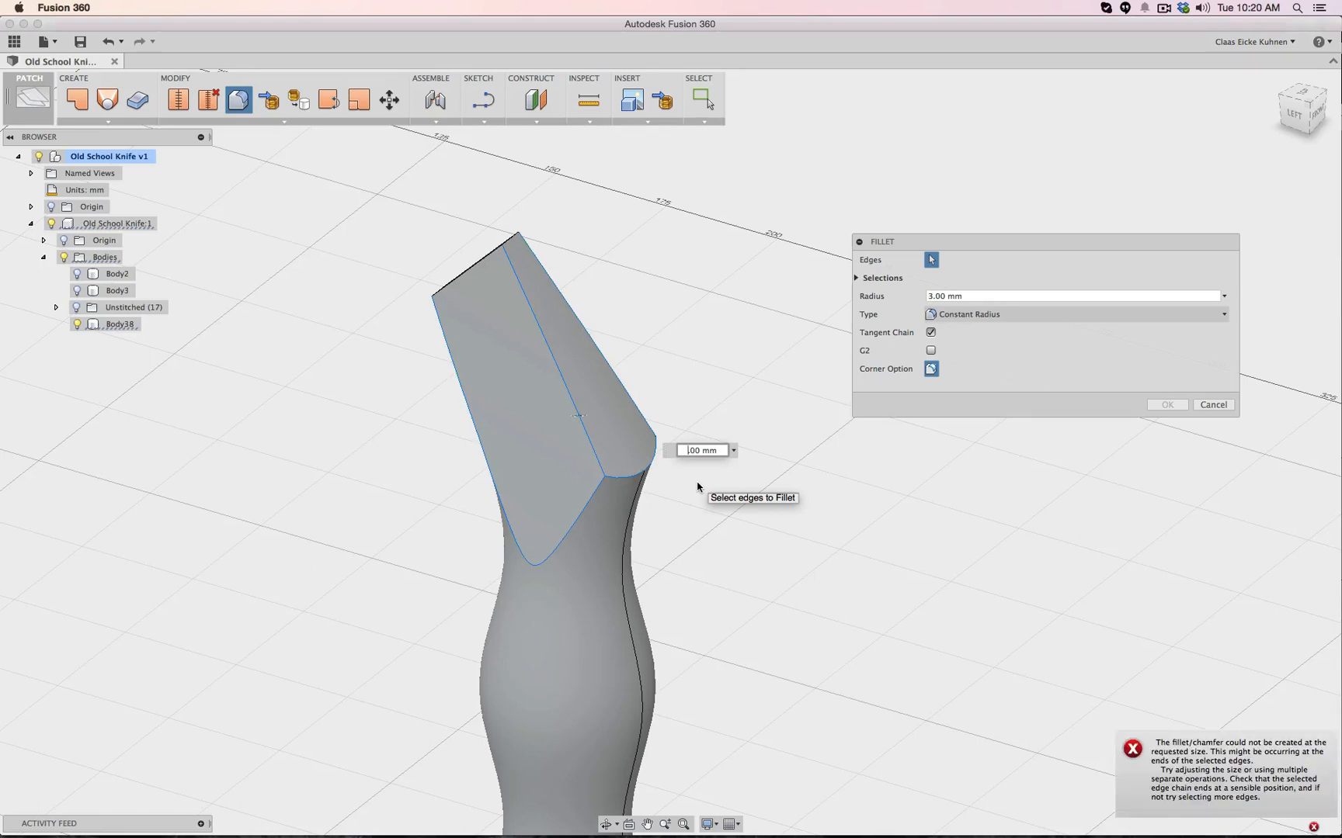
pyautogui.press('BackSpace')
pyautogui.write('2')
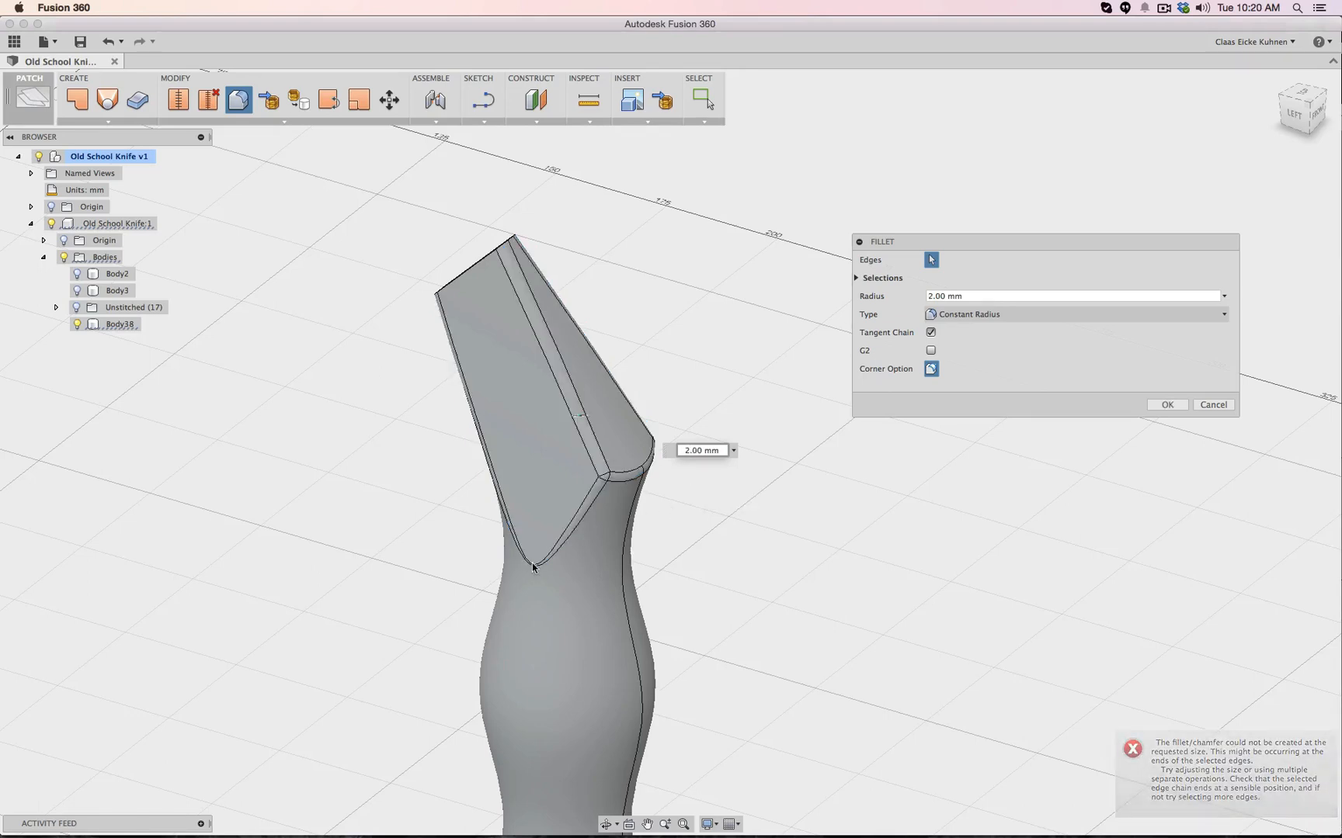
# Compare the corner options of the 2 mm fillet, choose the blended corner patch, and briefly try G2 continuity
pyautogui.scroll(3, 648, 438)
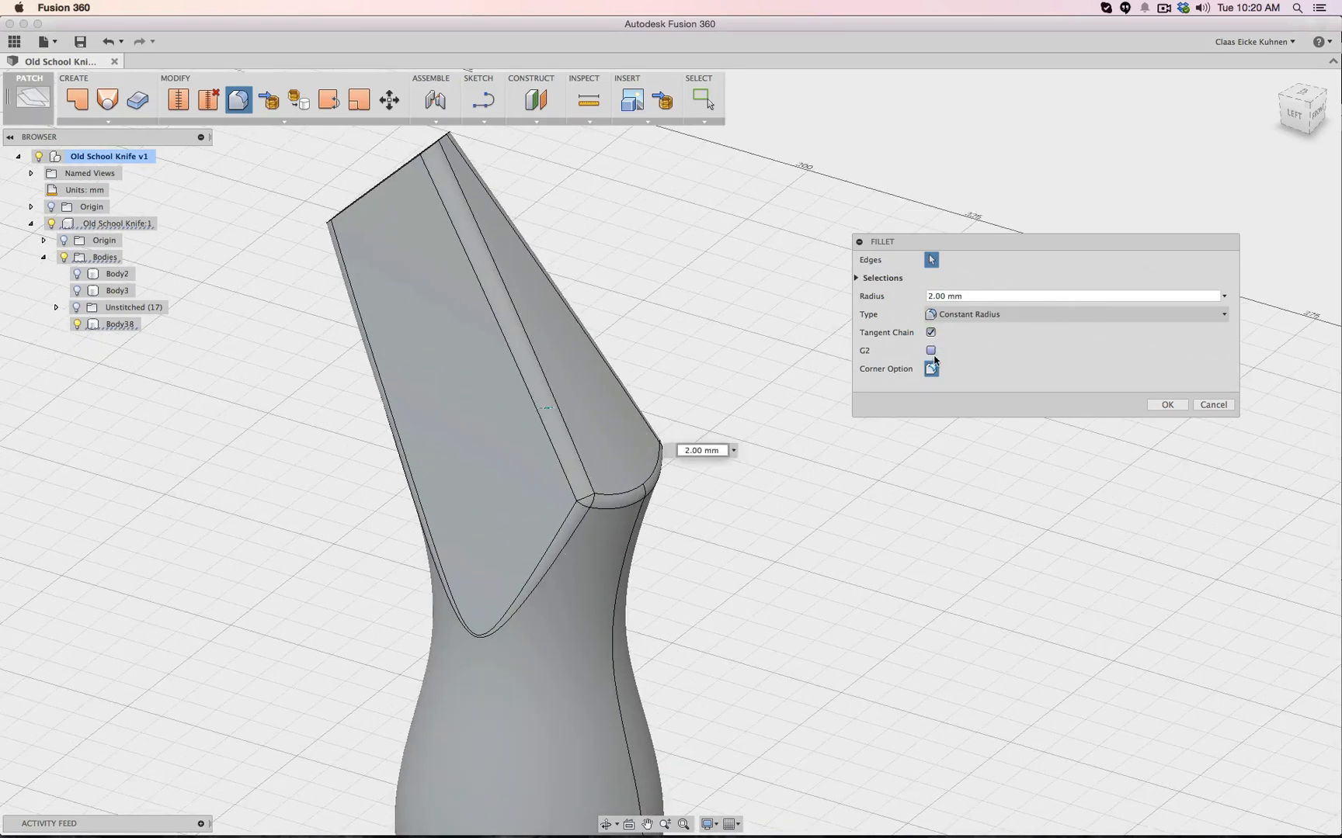
pyautogui.click(931, 371)
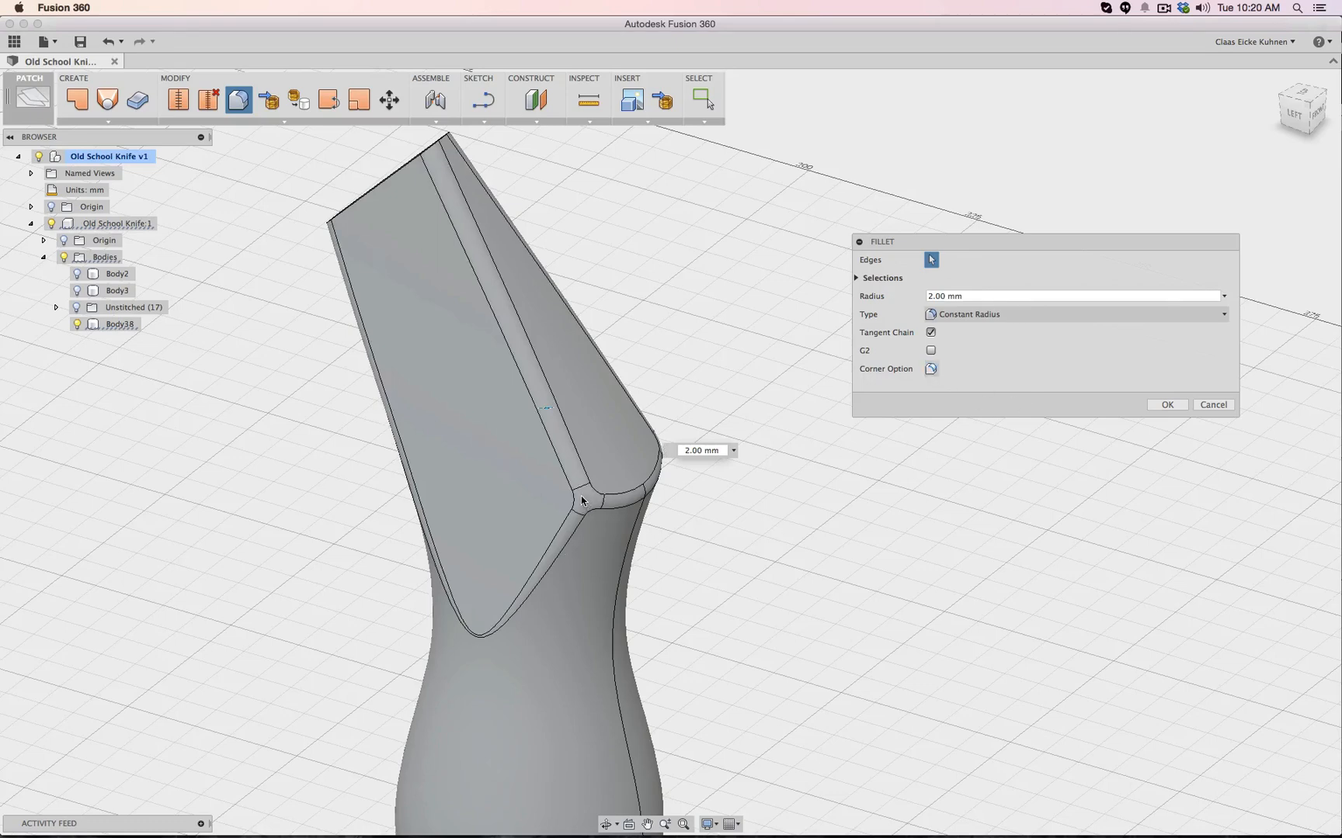
pyautogui.click(931, 370)
pyautogui.click(931, 370)
pyautogui.click(927, 351)
pyautogui.click(929, 351)
# Compare the fillet corner up close with G2 continuity on and off, and cancel the fillet
pyautogui.scroll(5, 657, 531)
pyautogui.scroll(4, 645, 514)
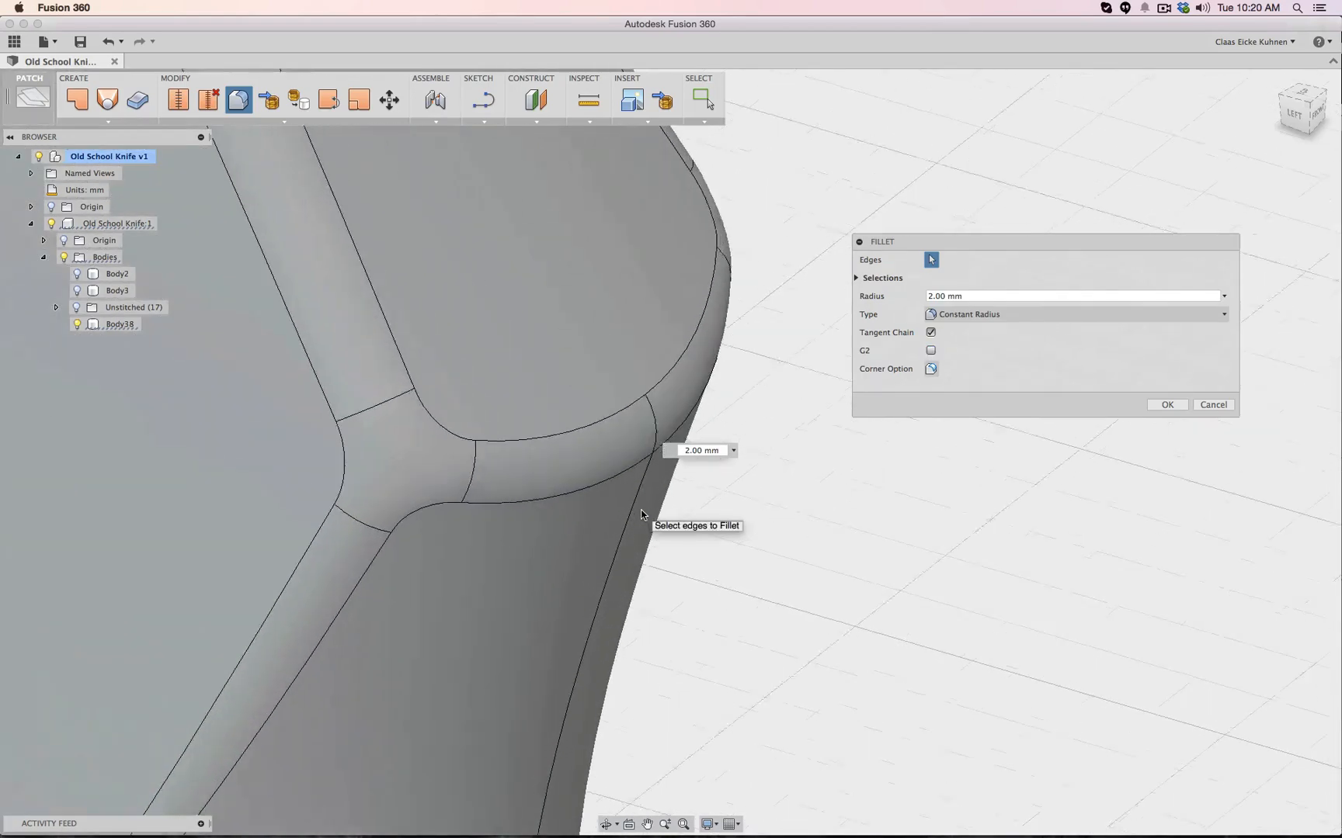
pyautogui.click(930, 350)
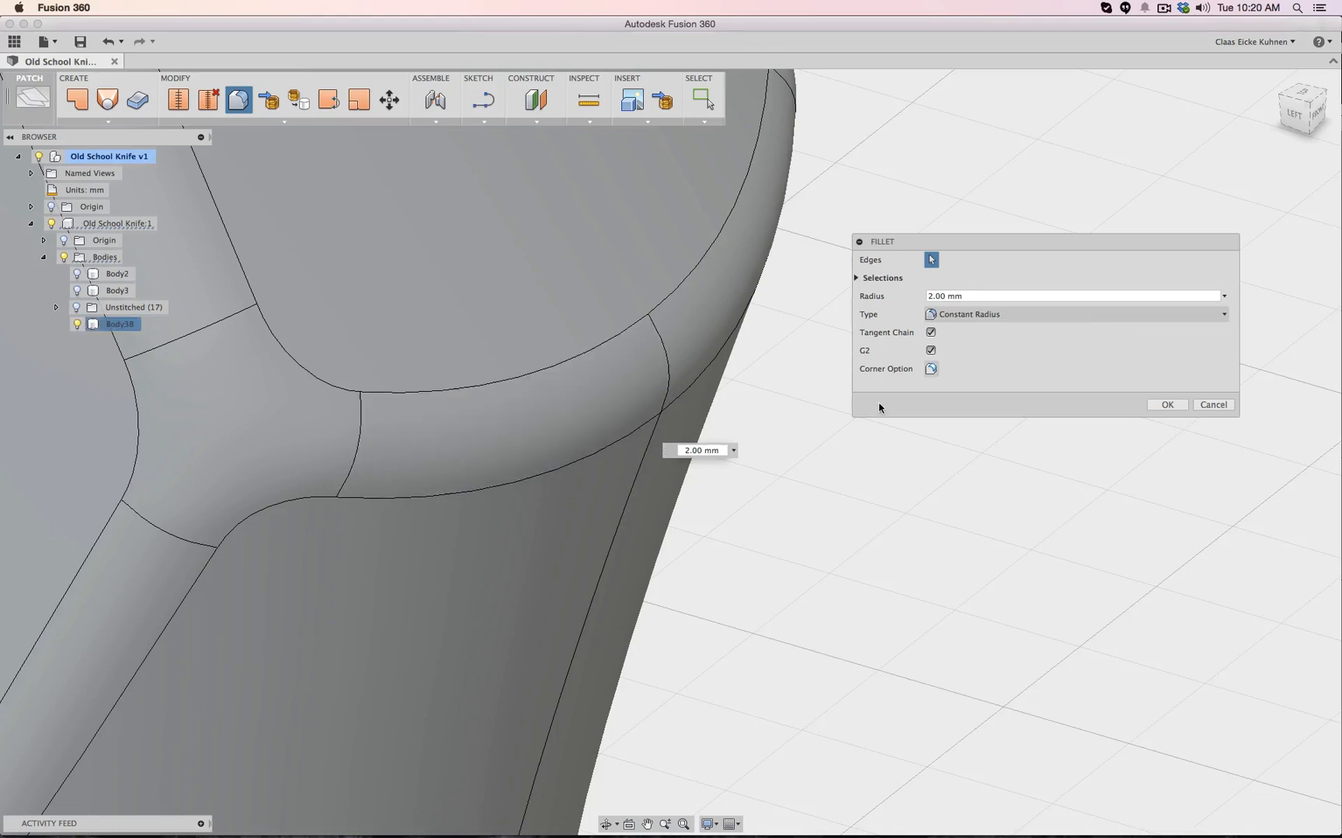
pyautogui.click(930, 351)
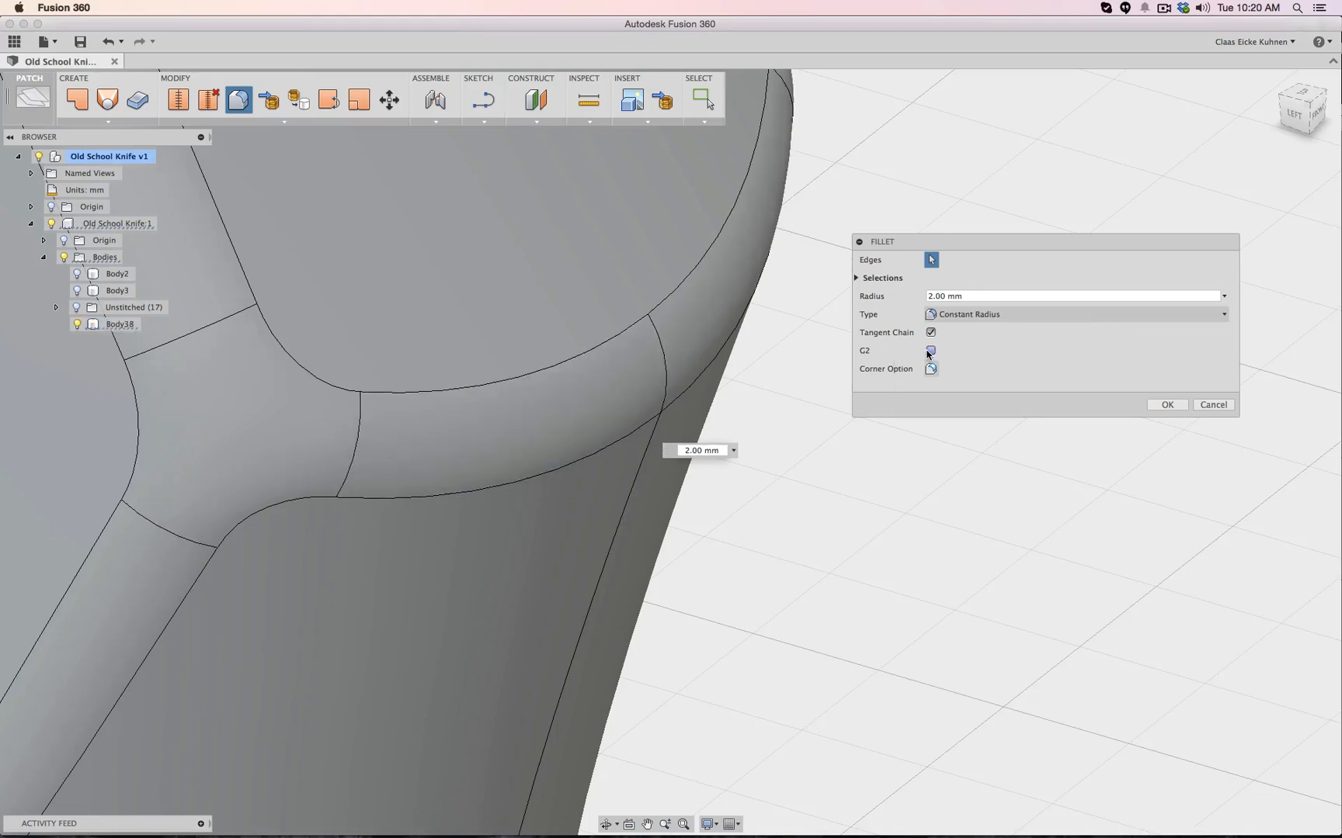
pyautogui.click(930, 351)
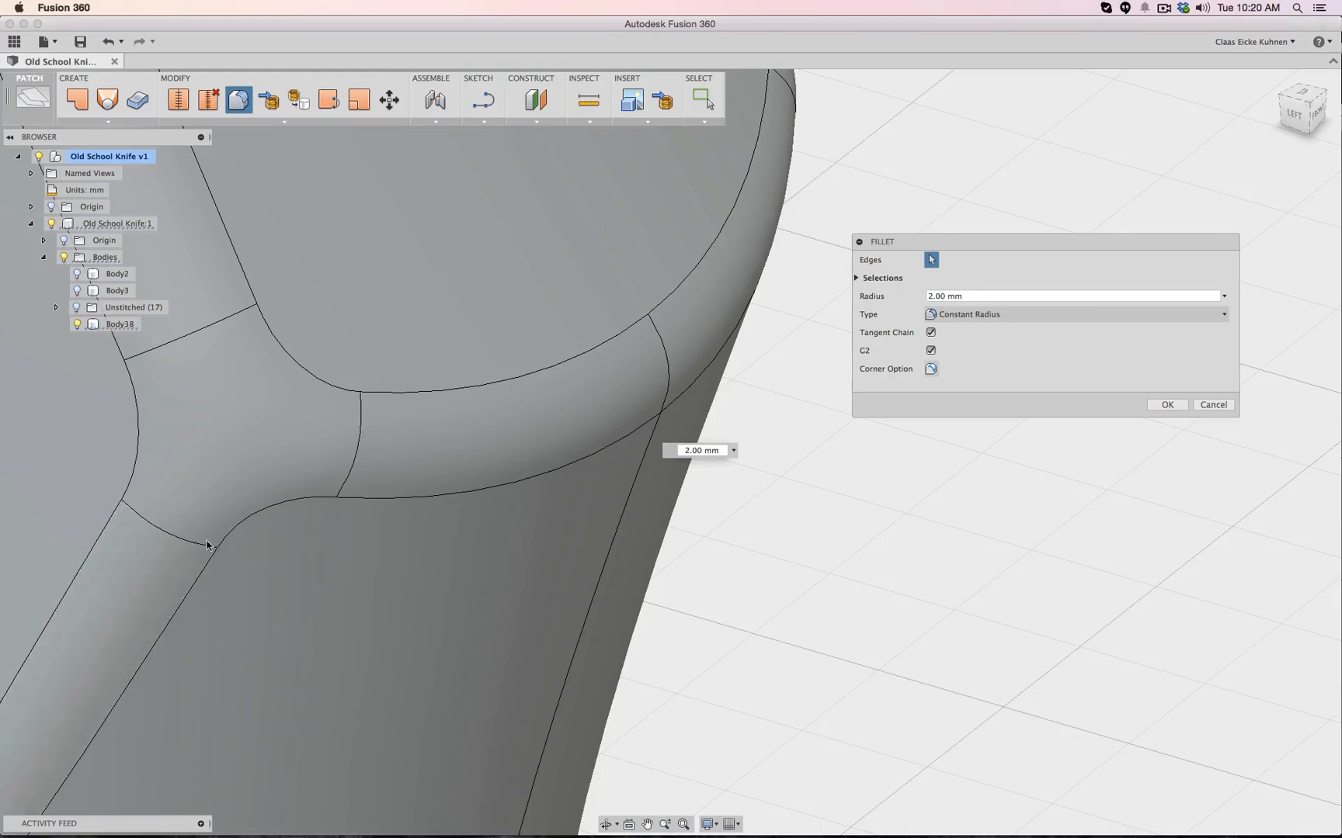
pyautogui.click(930, 351)
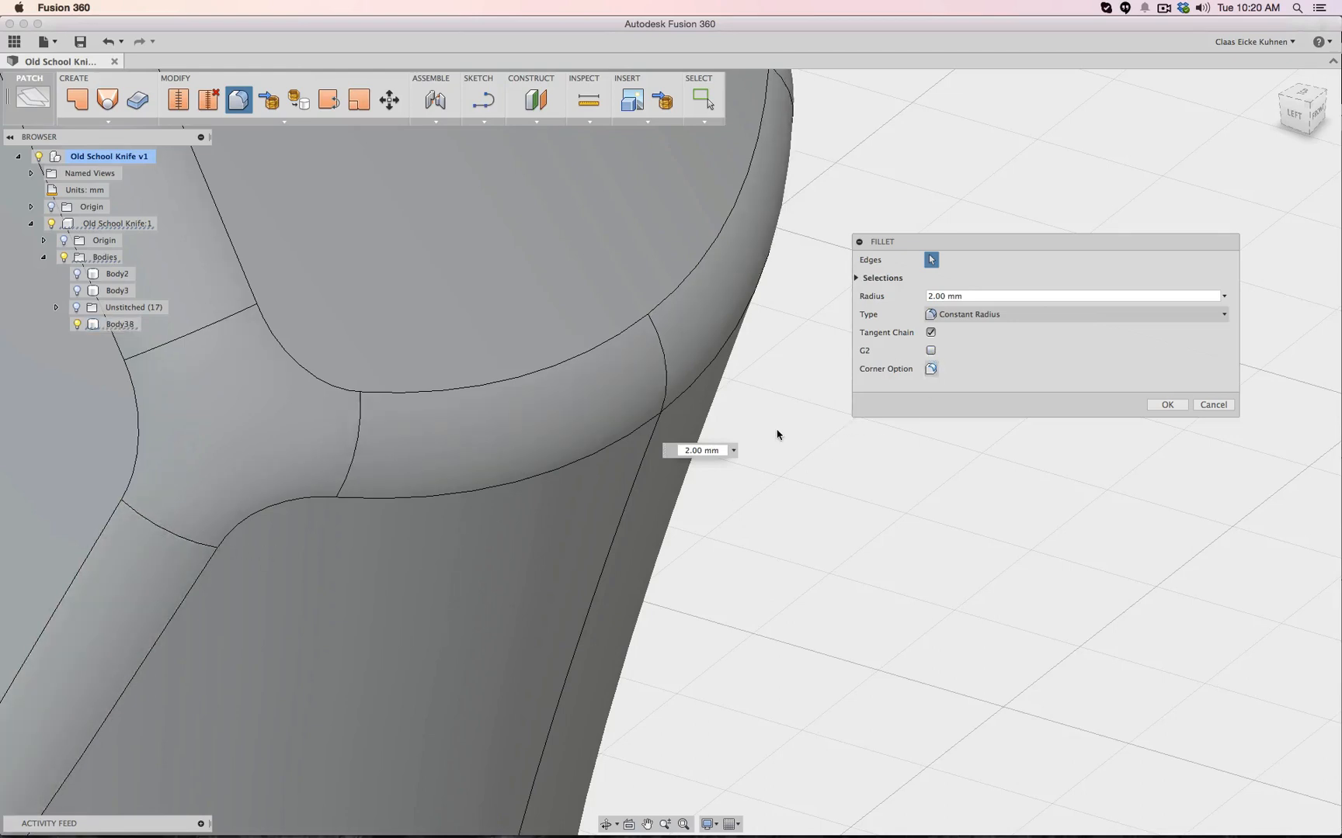
pyautogui.click(930, 351)
pyautogui.scroll(-4, 673, 365)
pyautogui.scroll(-3, 667, 364)
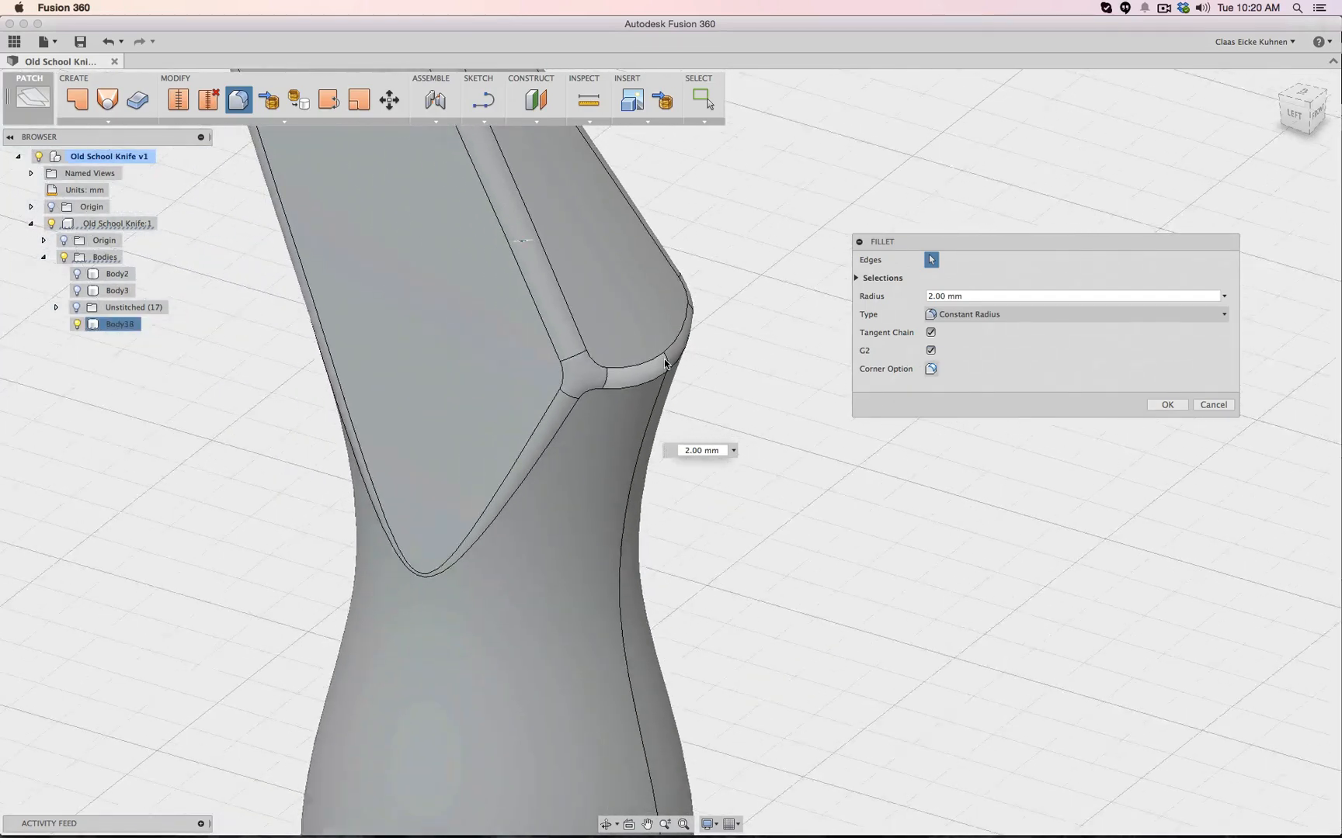
pyautogui.scroll(-4, 731, 467)
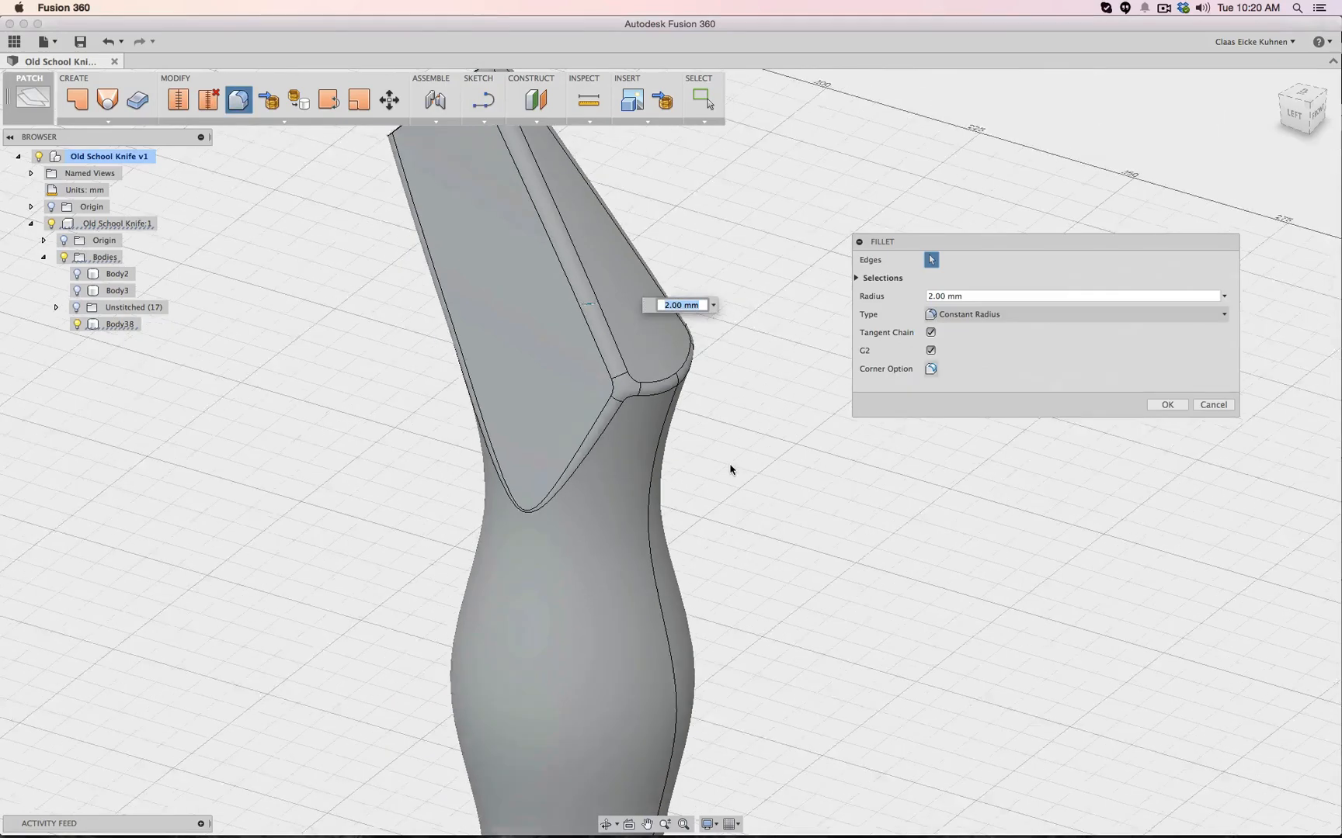
pyautogui.click(1205, 406)
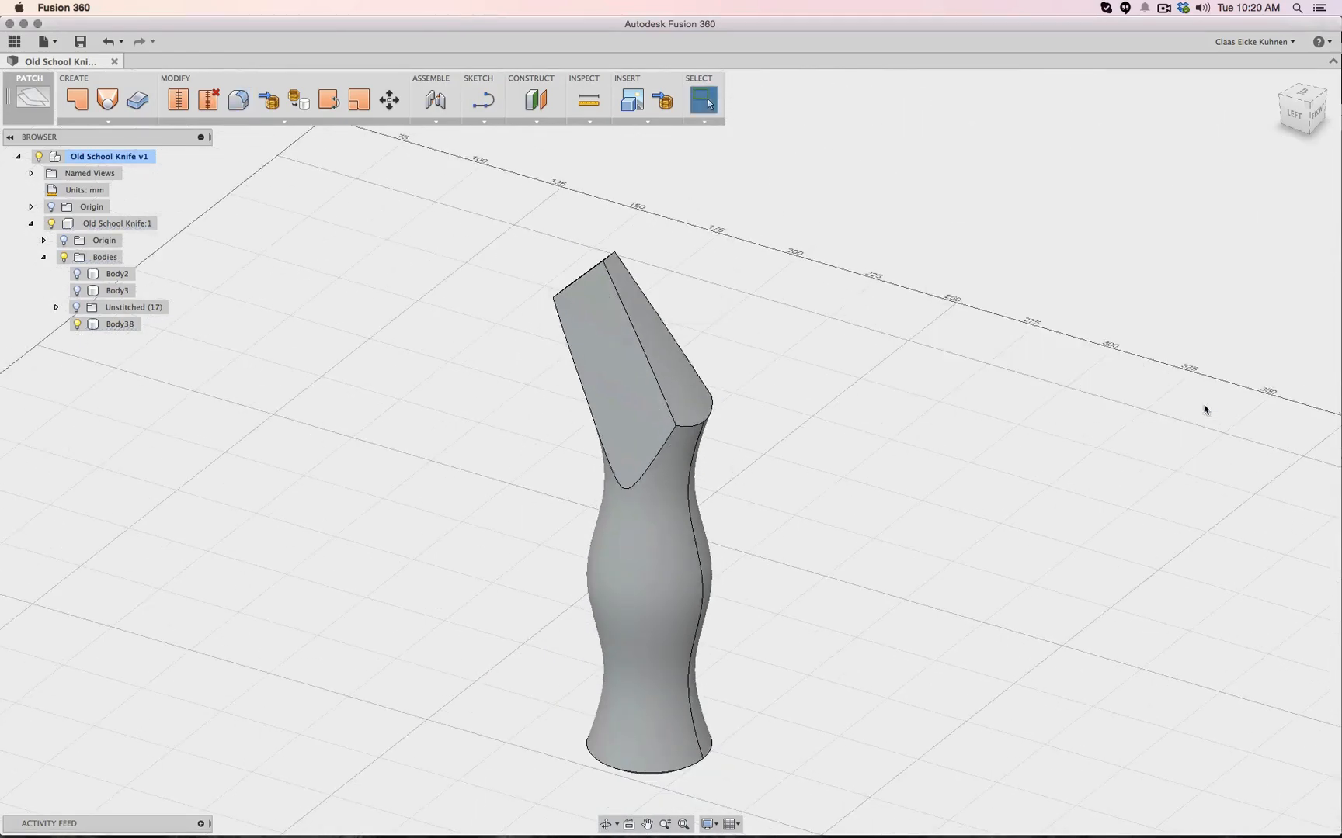
# Inspect the handle and its end cap in the standard left view, and undo the last two operations
pyautogui.click(1291, 113)
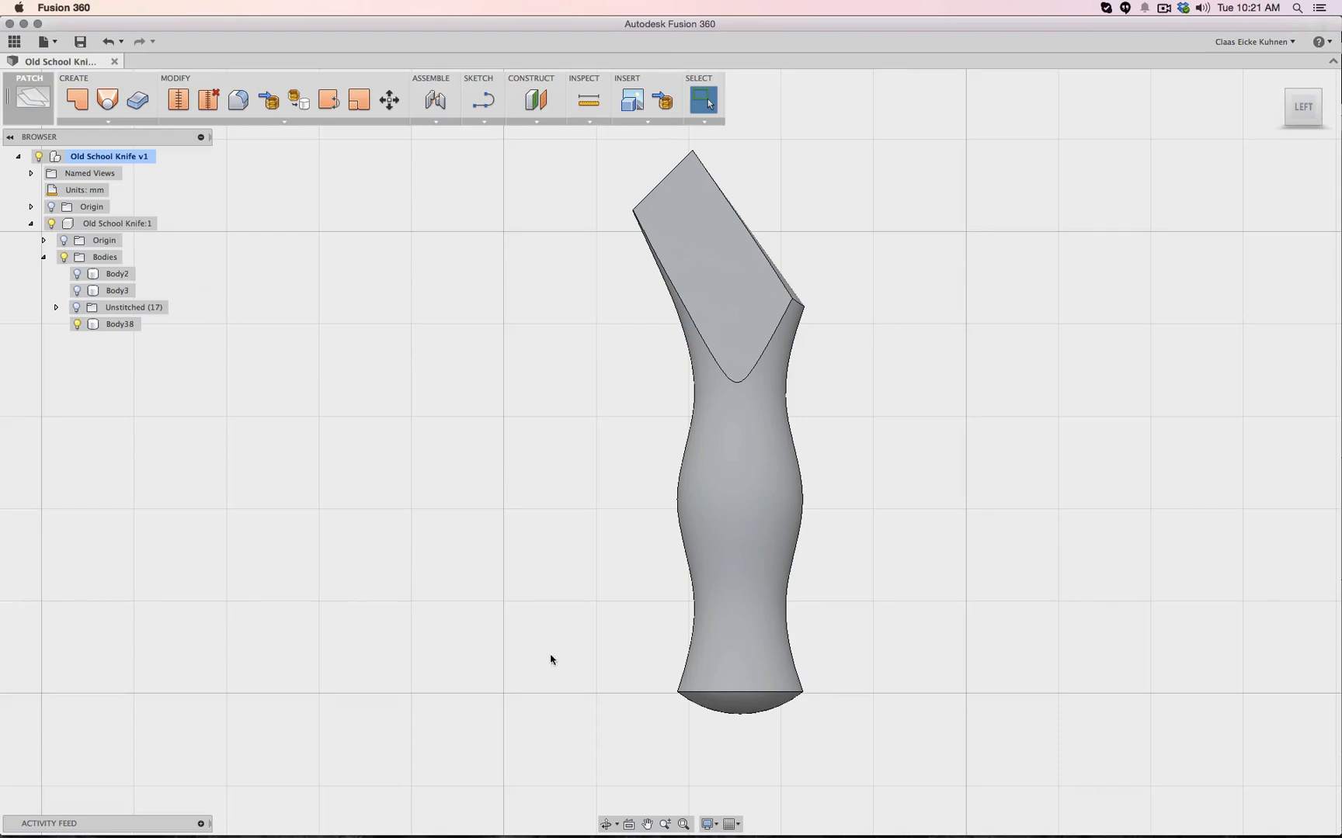
pyautogui.click(730, 708)
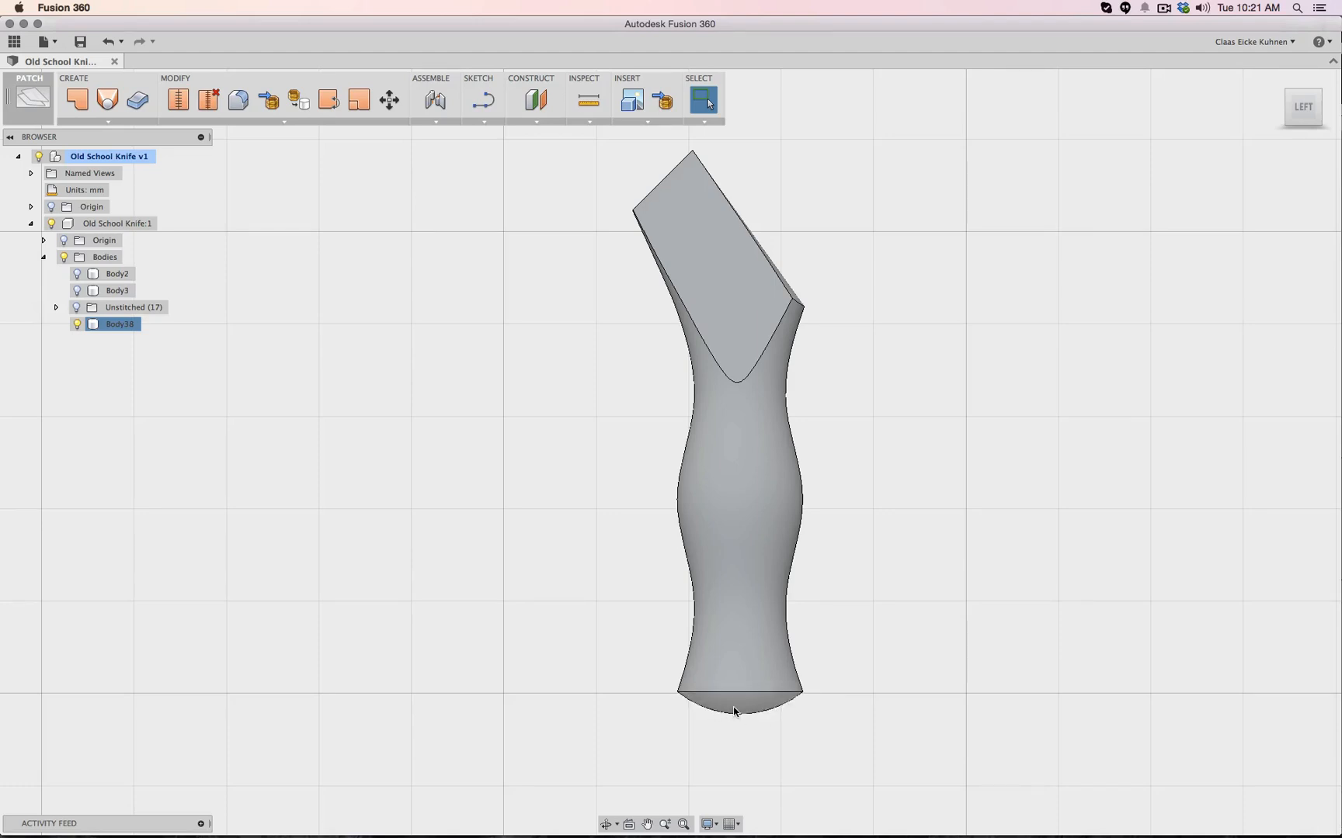
pyautogui.click(545, 636)
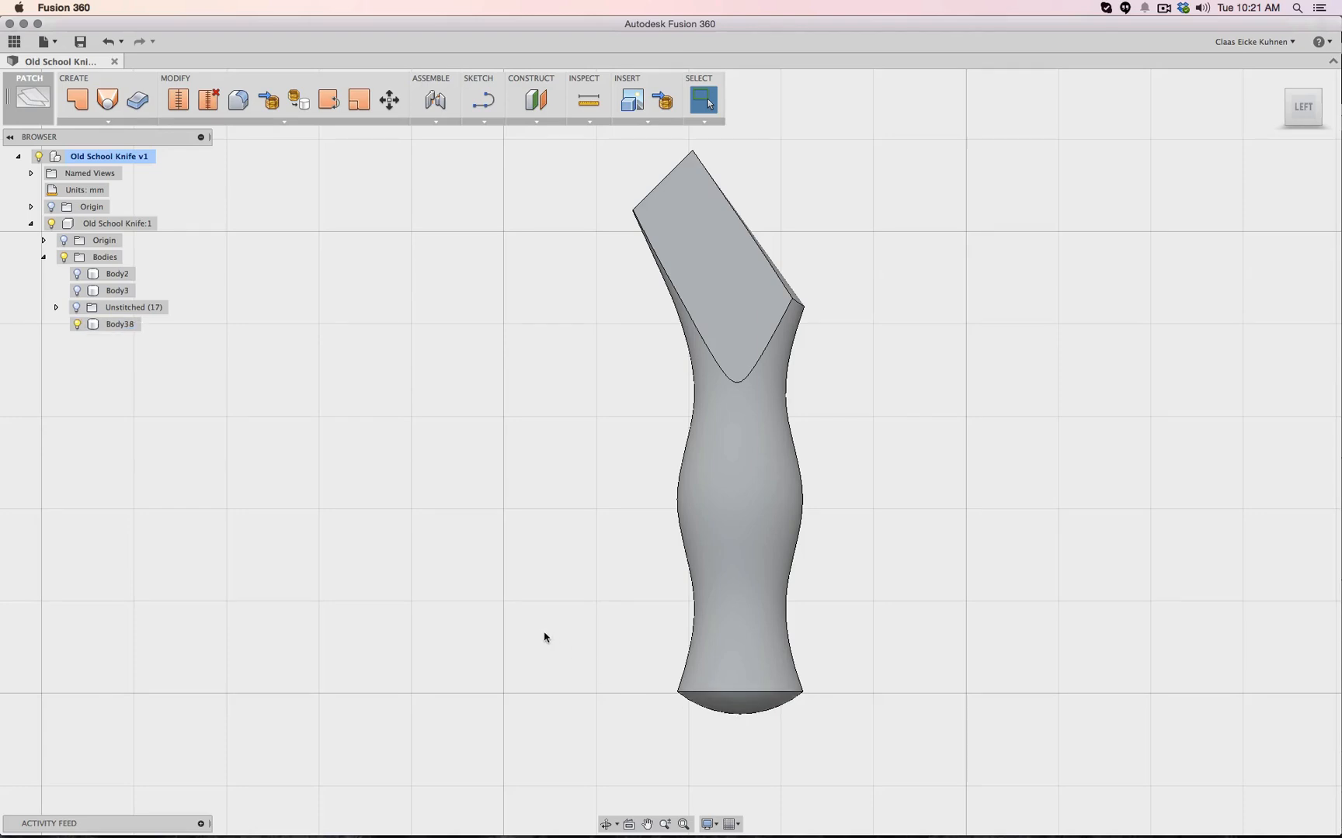
pyautogui.press('super+z')
pyautogui.press('super+z')
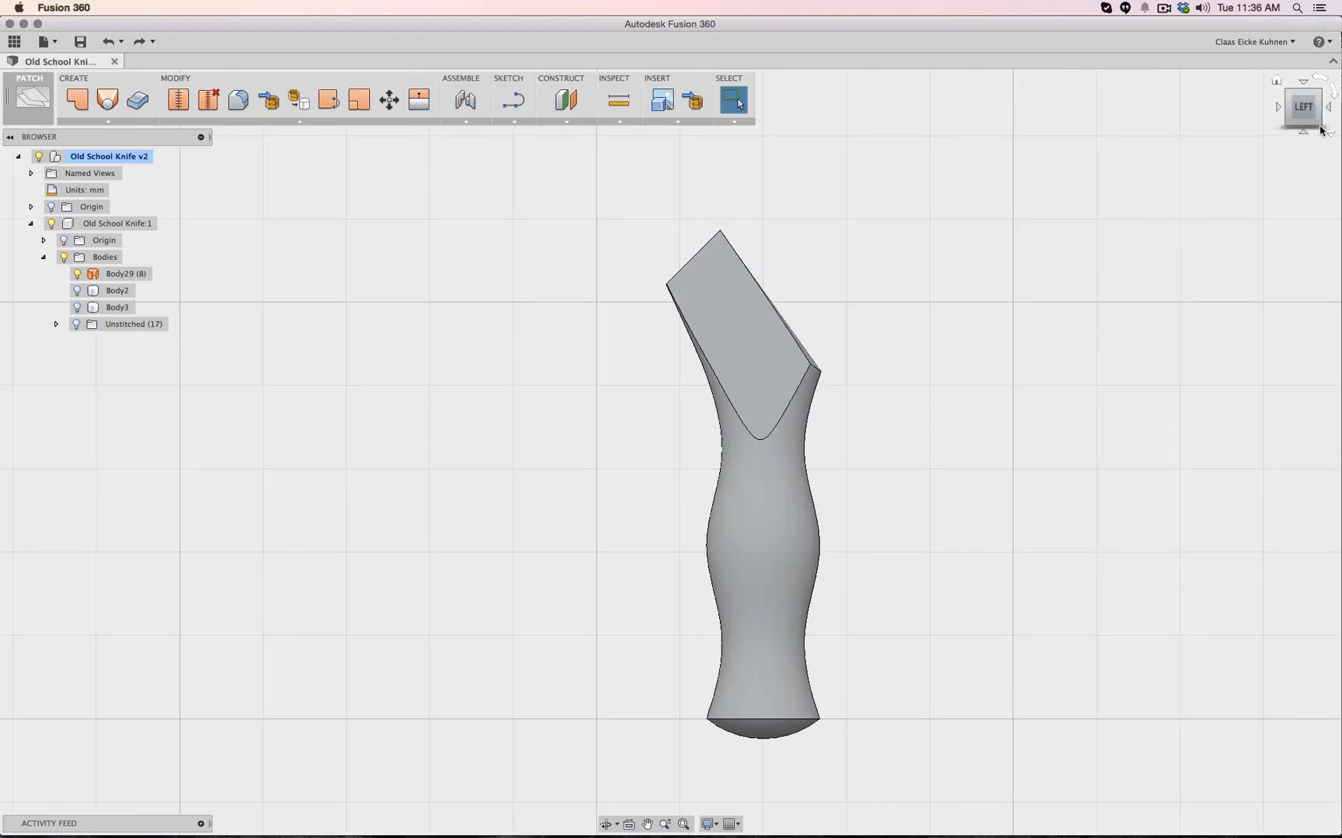
# Examine the end cap, its rim and the handle seam from below and from the side, and look through the surface modification commands
pyautogui.moveTo(1317, 124)
pyautogui.mouseDown()
pyautogui.moveTo(1303, 94)
pyautogui.moveTo(1265, 89)
pyautogui.mouseUp()
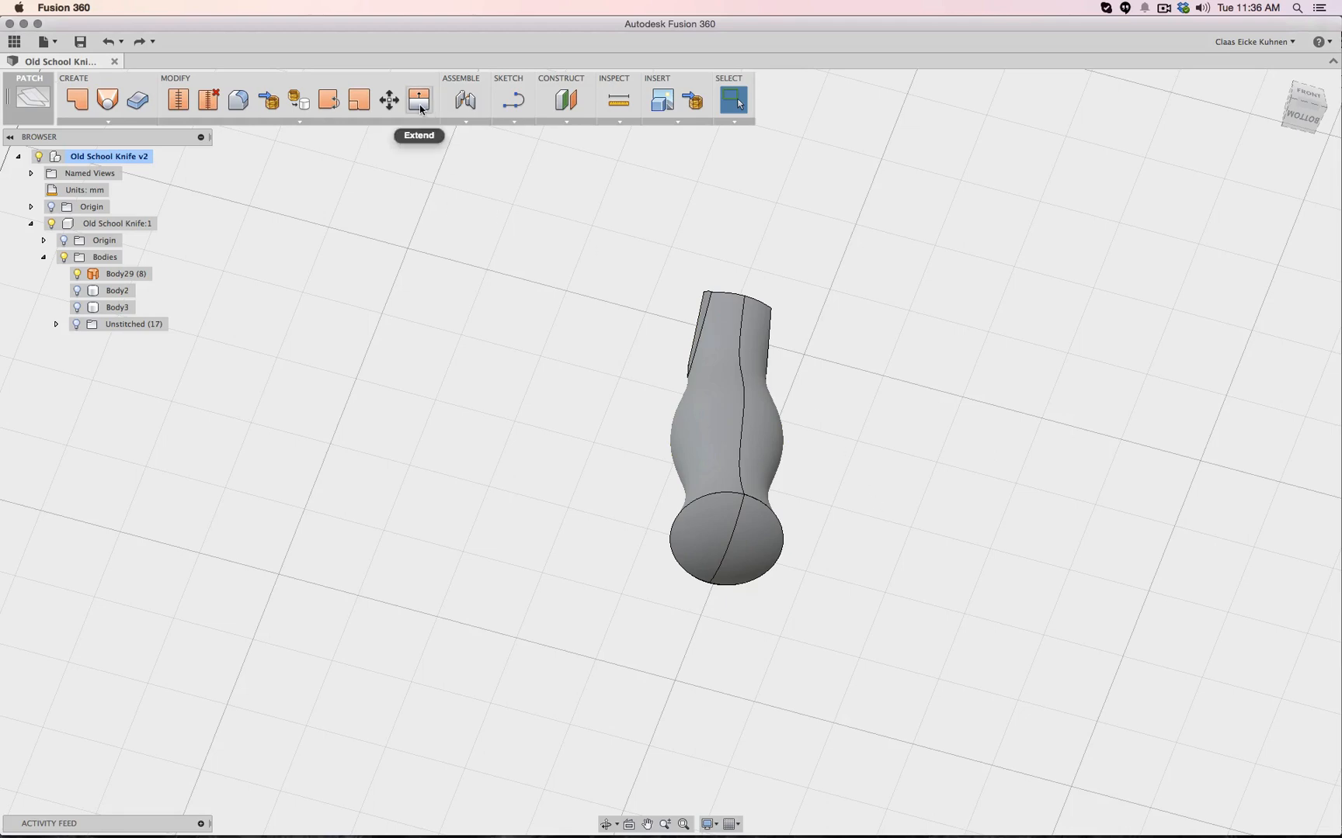
pyautogui.click(299, 122)
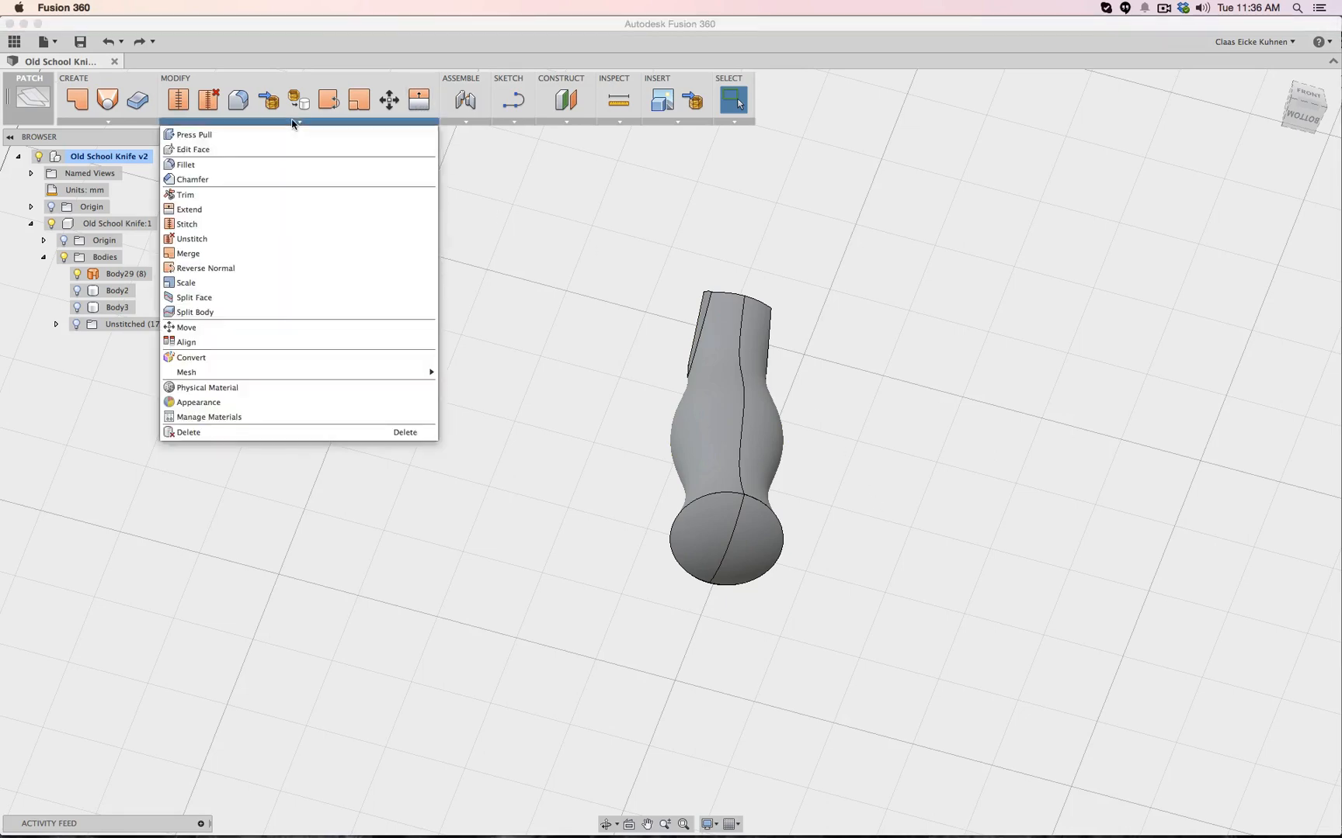
pyautogui.click(904, 417)
pyautogui.scroll(-3, 885, 458)
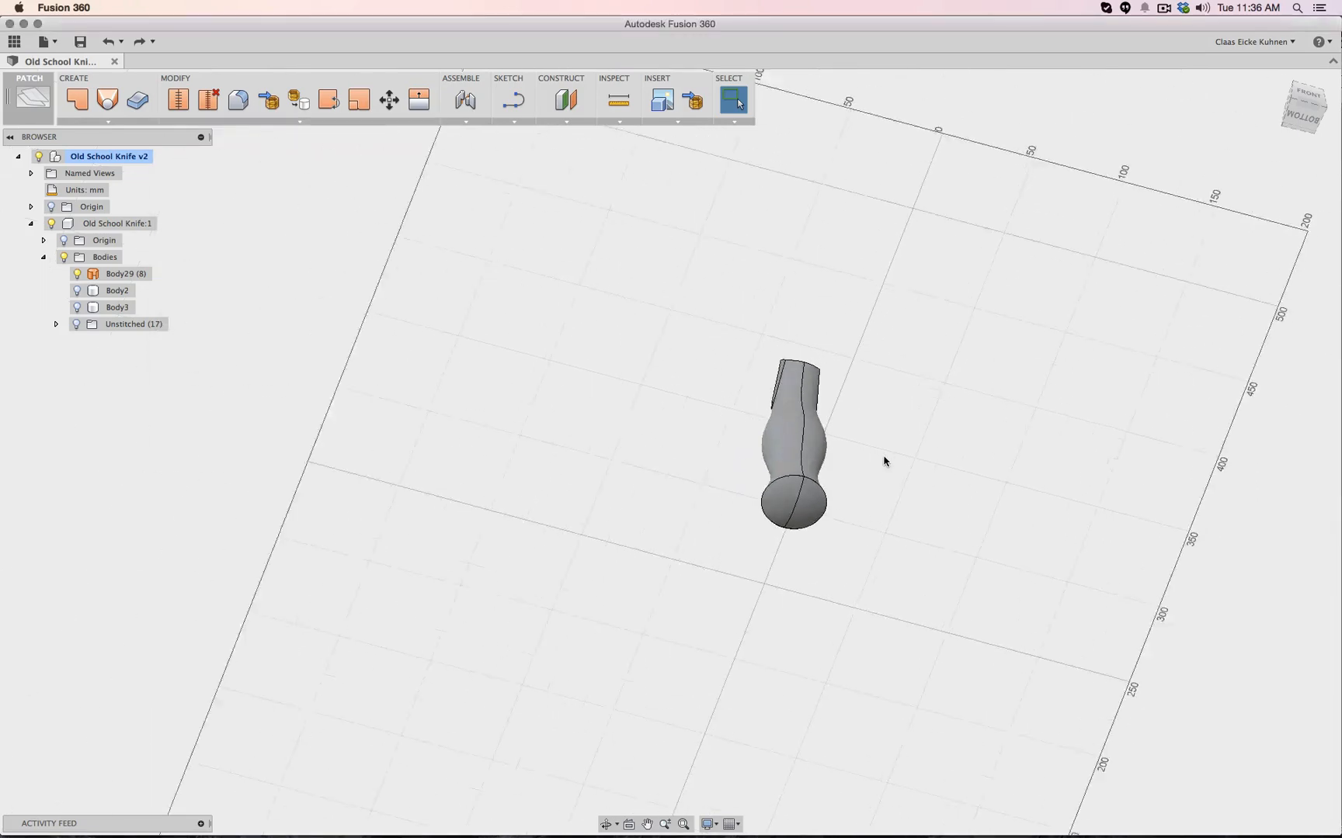
pyautogui.scroll(5, 862, 482)
pyautogui.scroll(3, 850, 497)
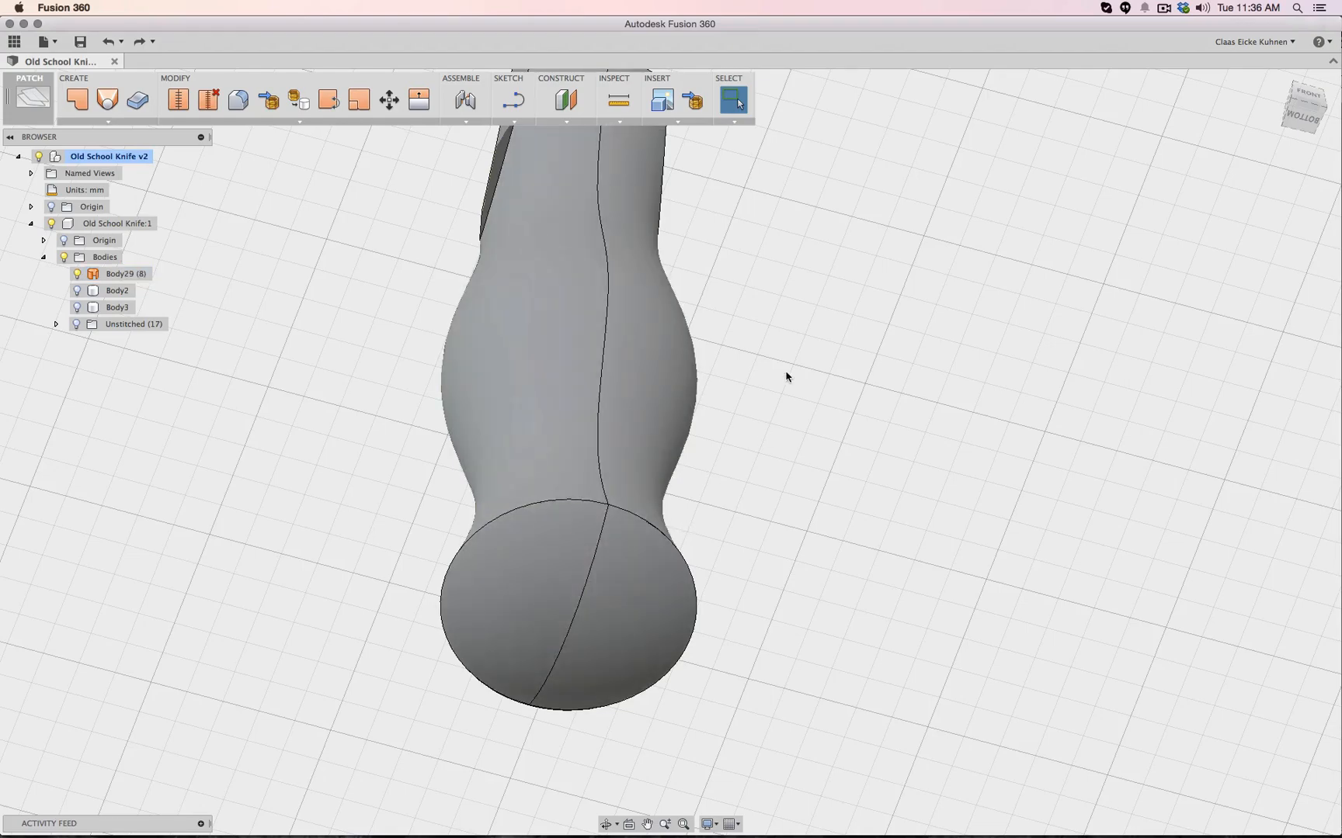
pyautogui.scroll(3, 787, 377)
pyautogui.scroll(-6, 794, 357)
pyautogui.moveTo(807, 290); pyautogui.dragTo(923, 315)
pyautogui.moveTo(1291, 96); pyautogui.dragTo(1315, 129)
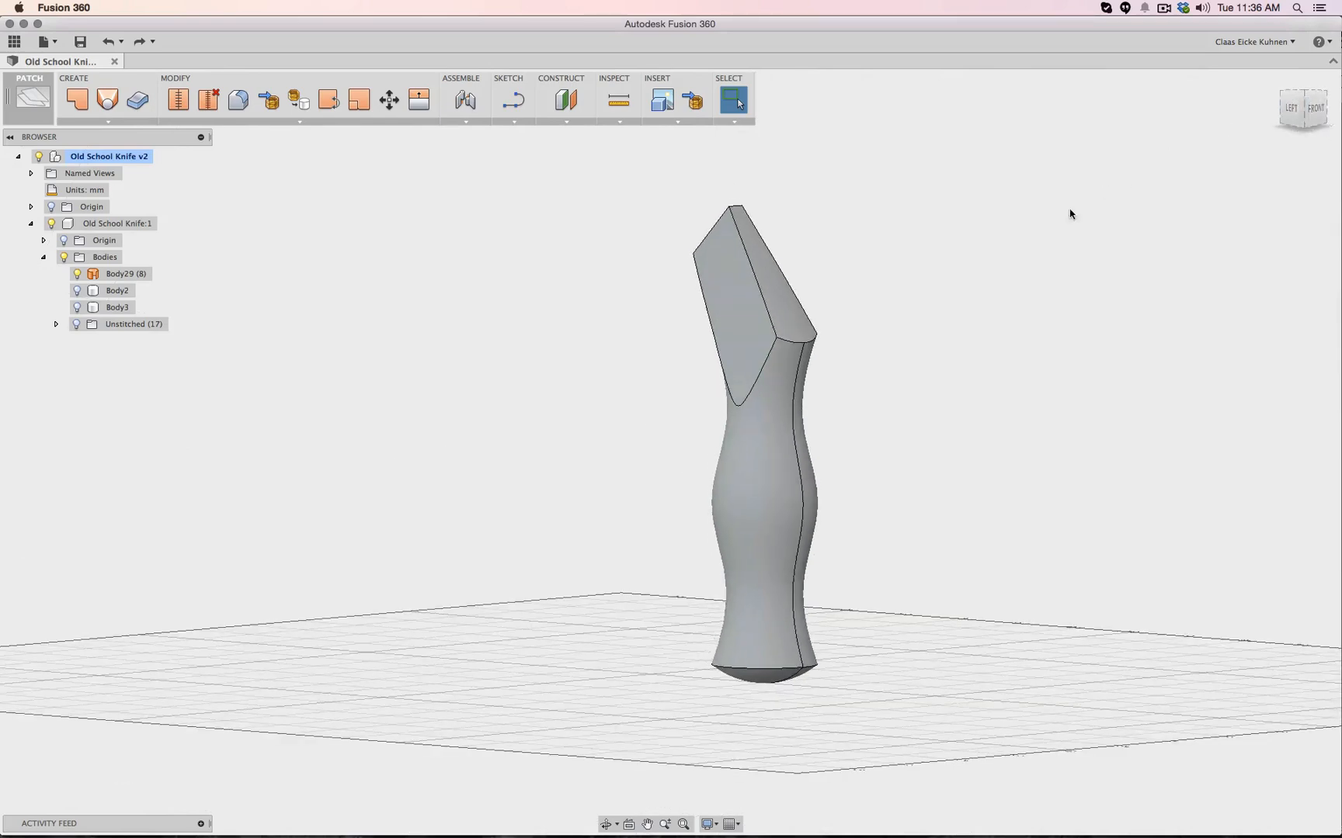
pyautogui.click(766, 590)
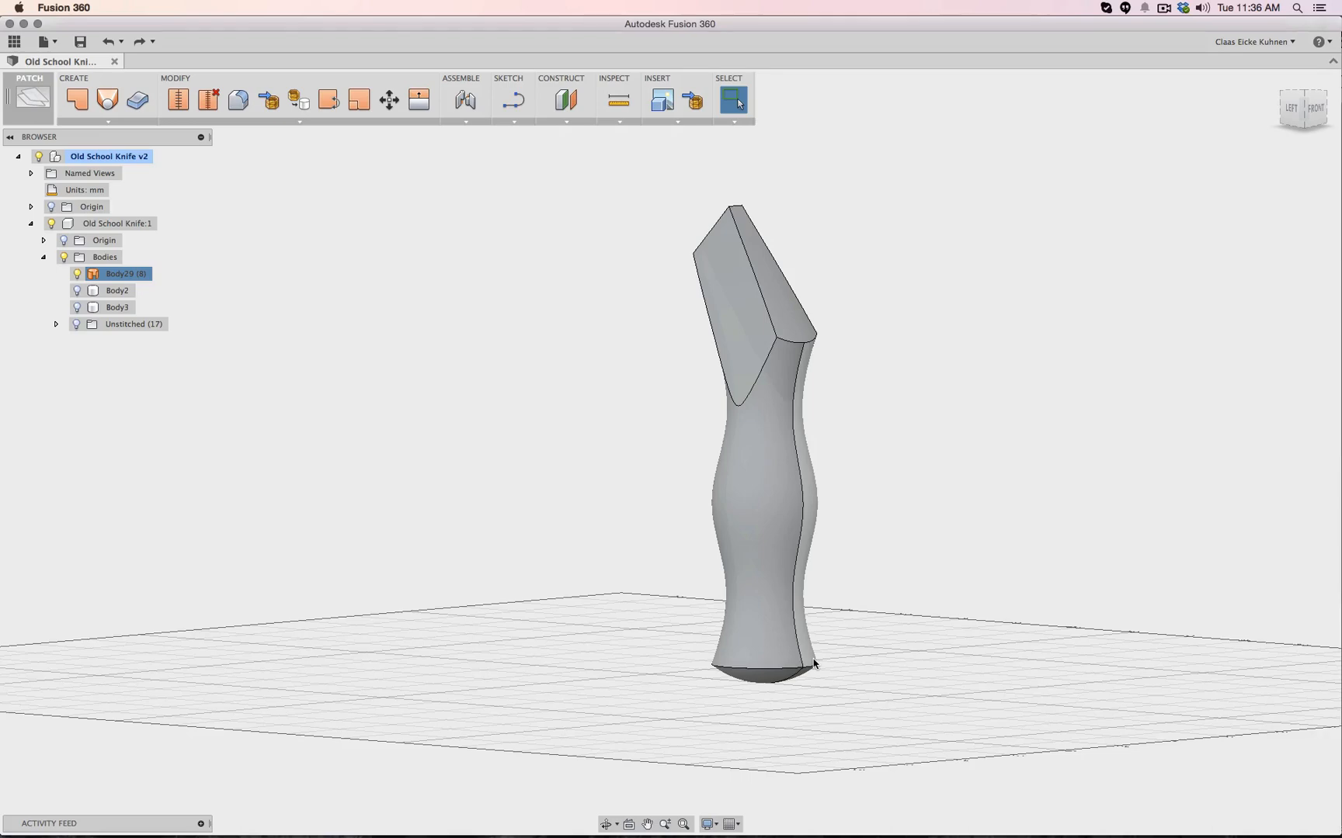
# Switch to Alias AutoStudio, hide the Version B layer and display the Shells layer
pyautogui.press('super+Tab')
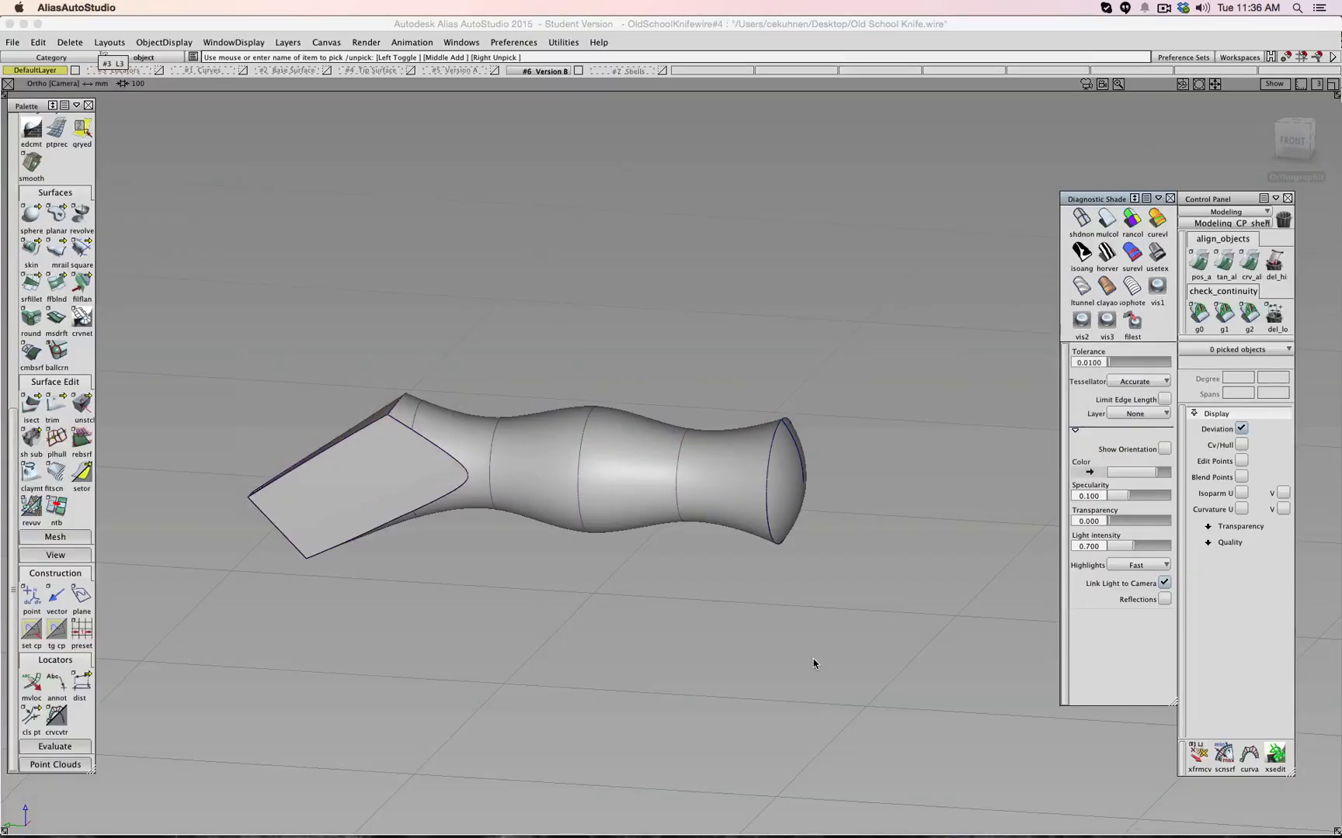
pyautogui.keyDown('alt'); pyautogui.keyDown('shift'); pyautogui.moveTo(873, 415); pyautogui.dragTo(870, 383); pyautogui.keyUp('shift'); pyautogui.keyUp('alt')
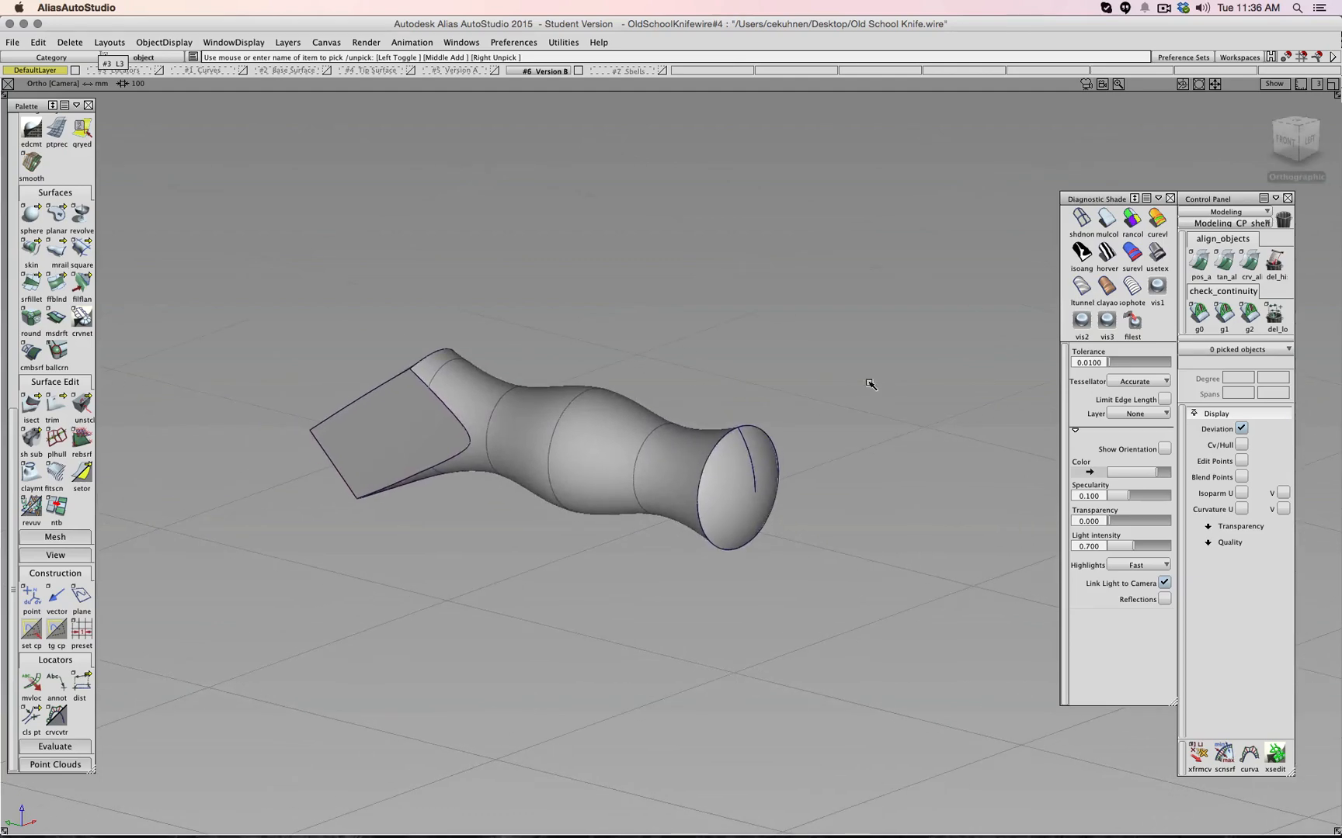
pyautogui.click(577, 71)
pyautogui.click(662, 71)
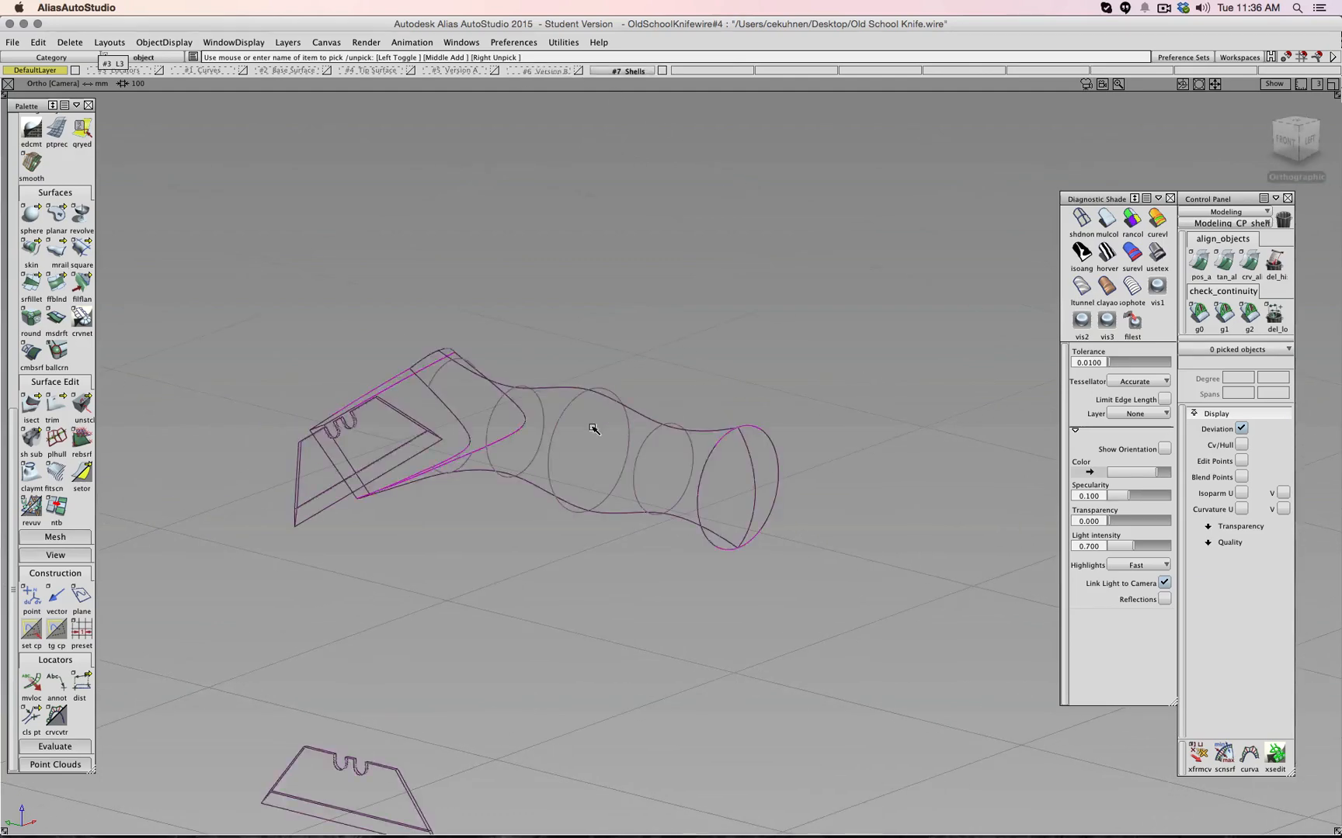
# Delete the handle shell on the Shells layer, hide that layer and display Version B again
pyautogui.click(557, 421)
pyautogui.press('Delete')
pyautogui.press('Return')
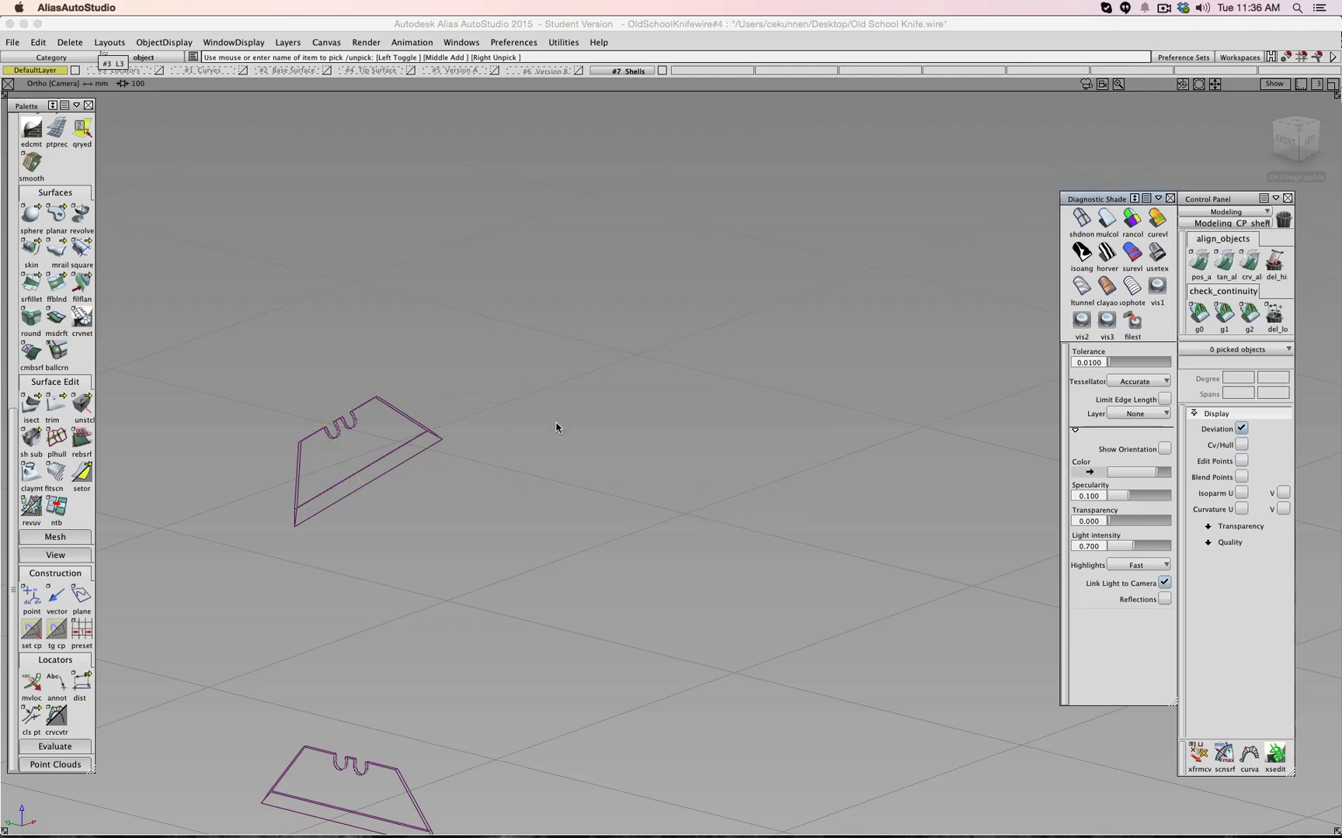
pyautogui.click(577, 70)
pyautogui.click(662, 70)
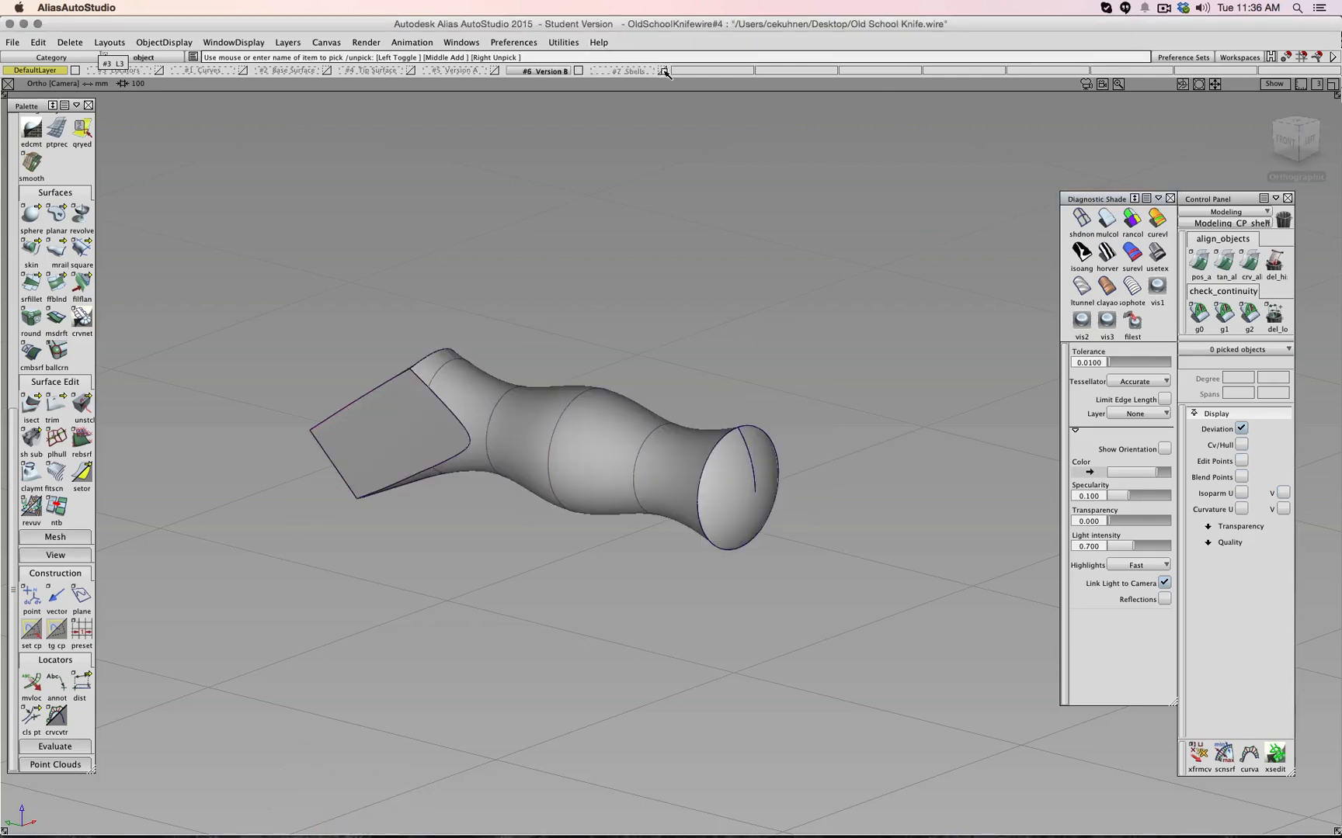
# Select the handle surfaces on the Version B layer and ungroup them
pyautogui.click(727, 486)
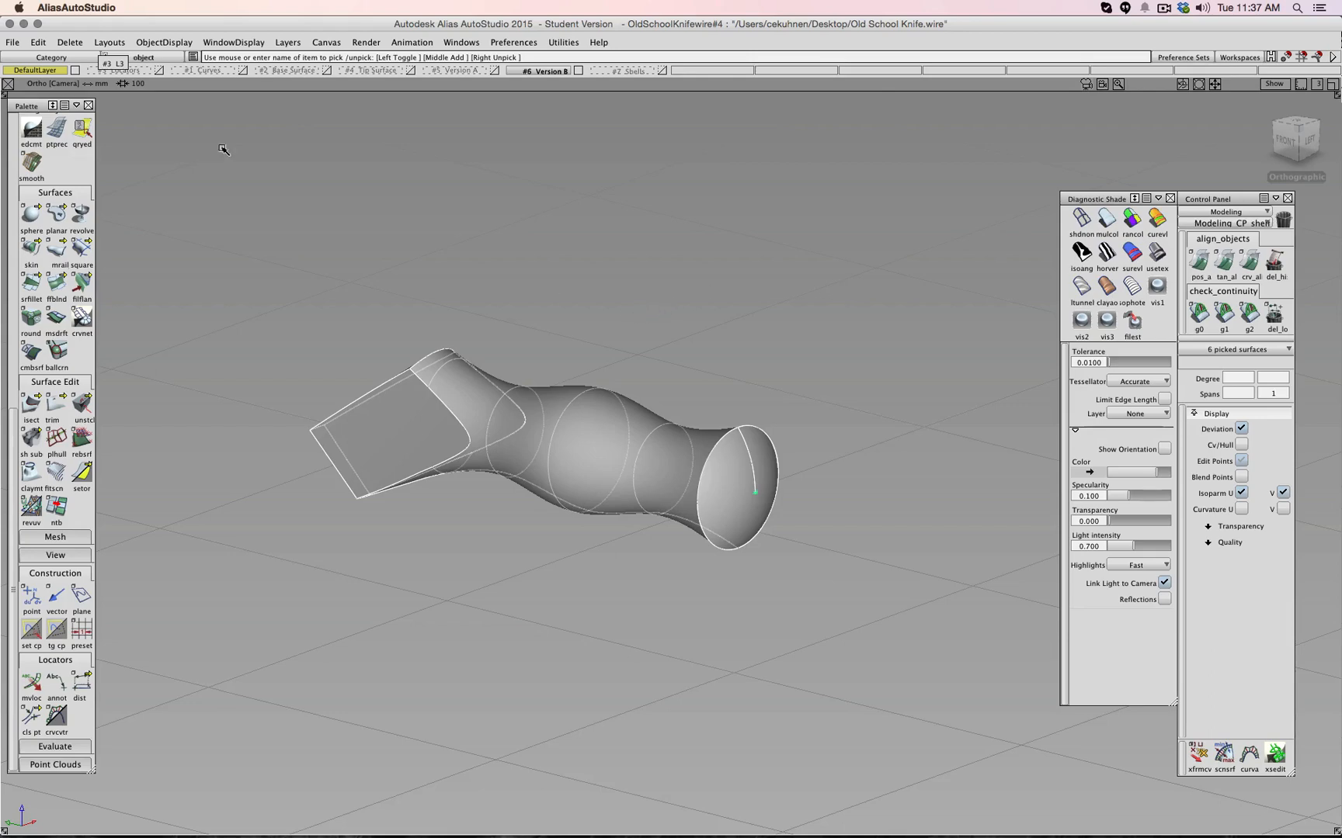
pyautogui.click(70, 42)
pyautogui.moveTo(39, 42)
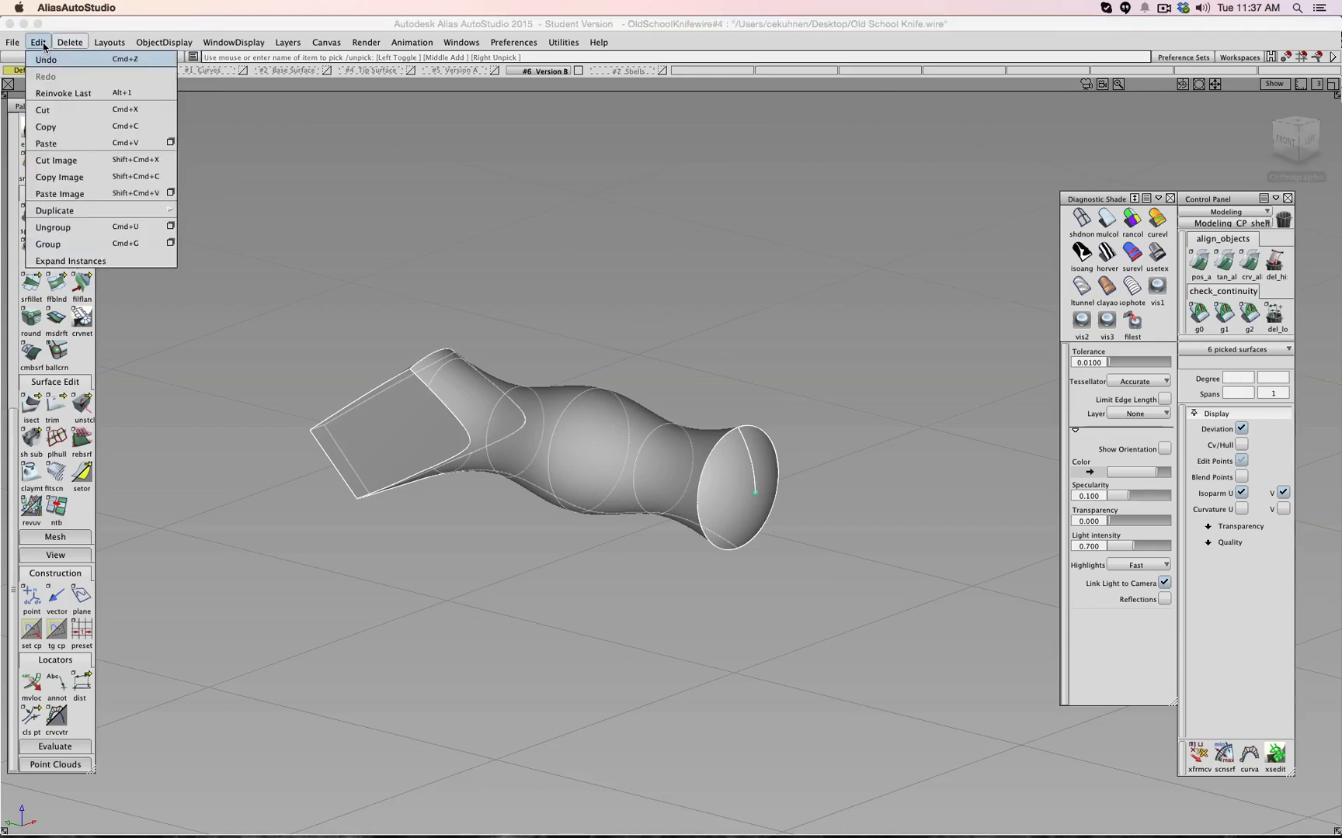
pyautogui.click(61, 225)
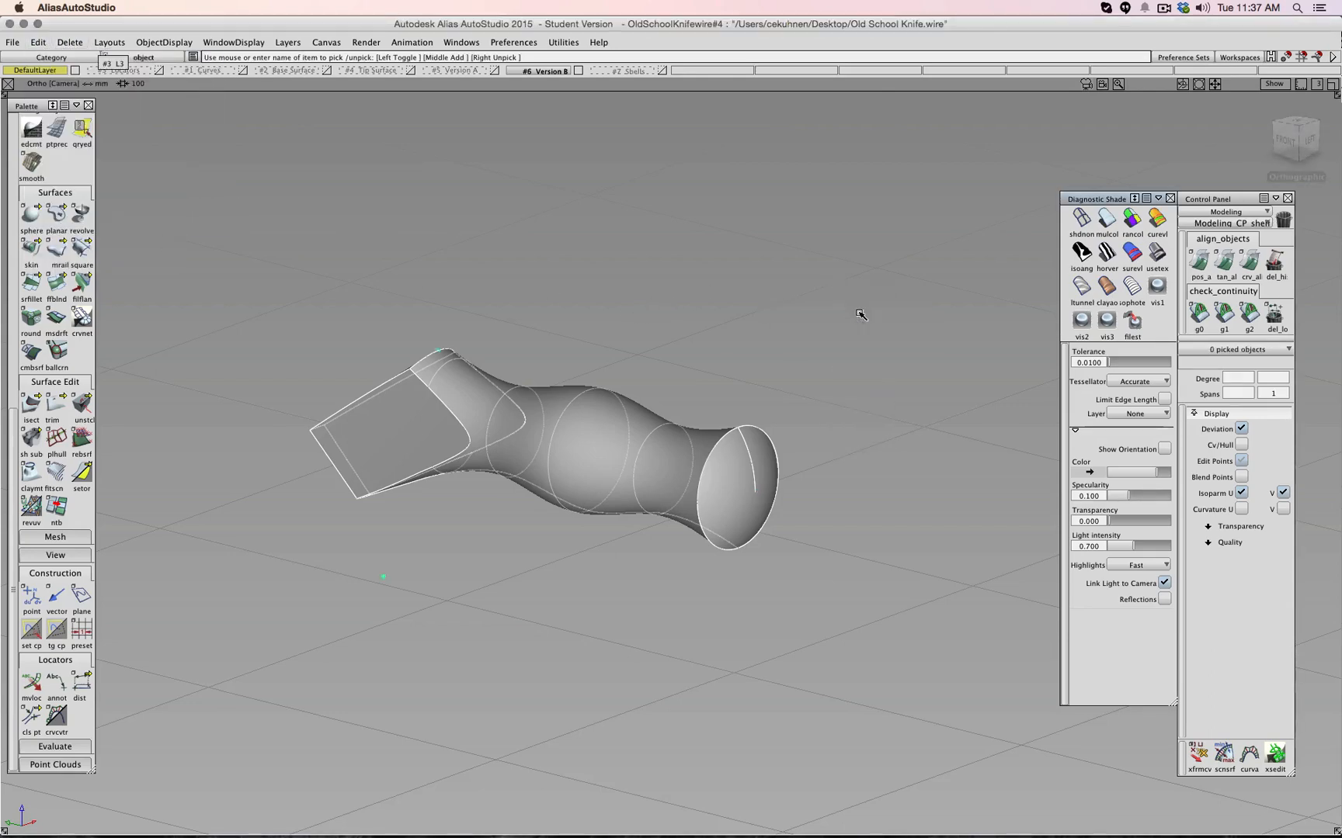
# Find the Extend tool in Alias, compare it with the Extend command in Fusion 360, and return to Alias
pyautogui.scroll(5, 47, 266)
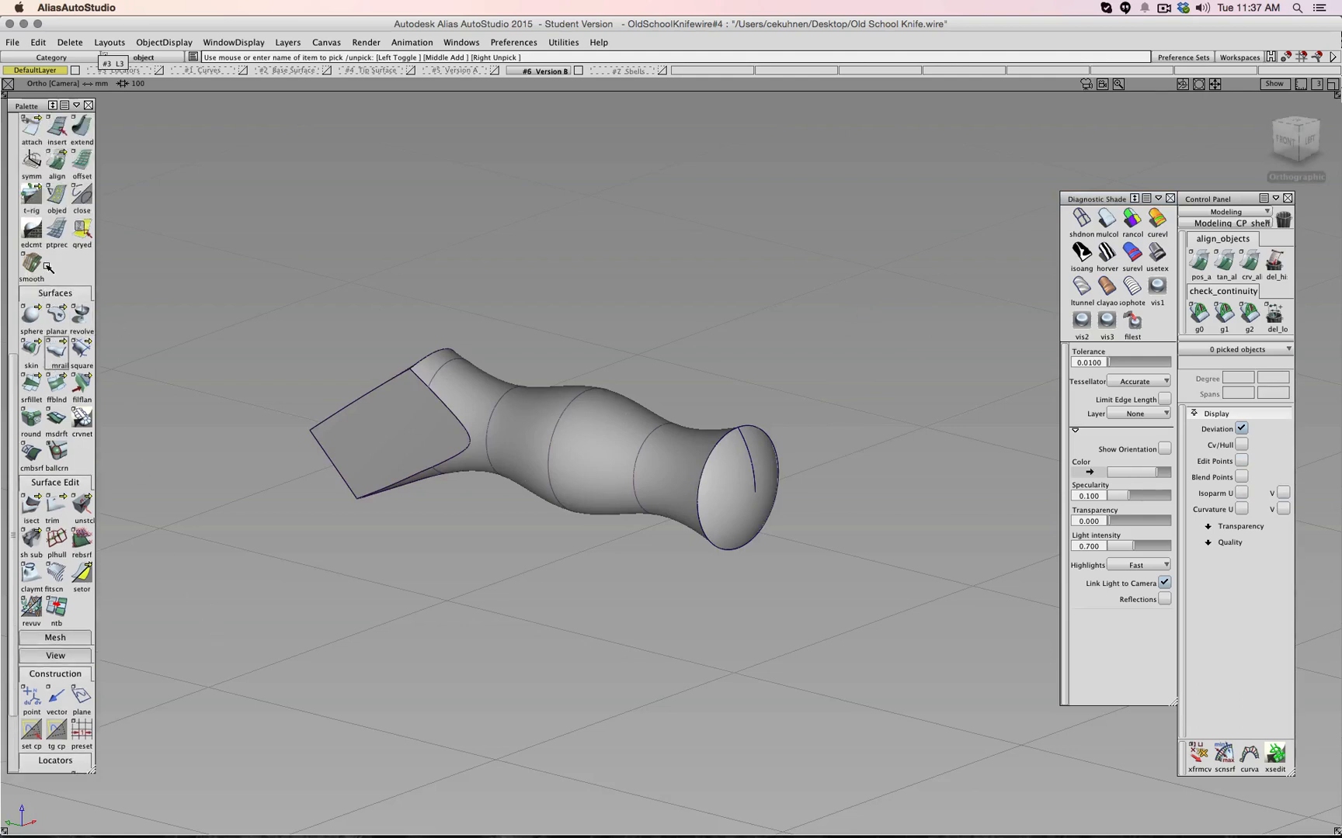
pyautogui.scroll(2, 46, 266)
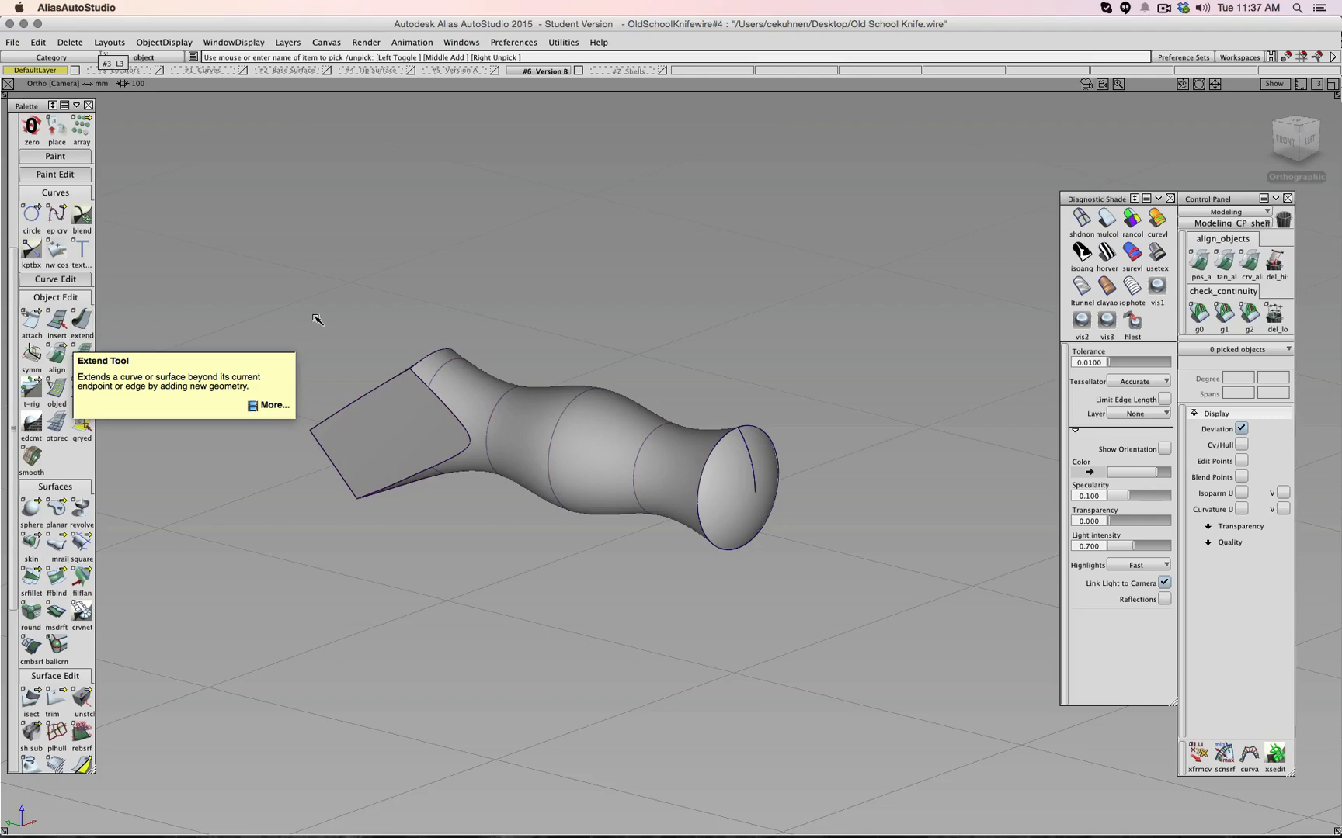
pyautogui.press('super+Tab')
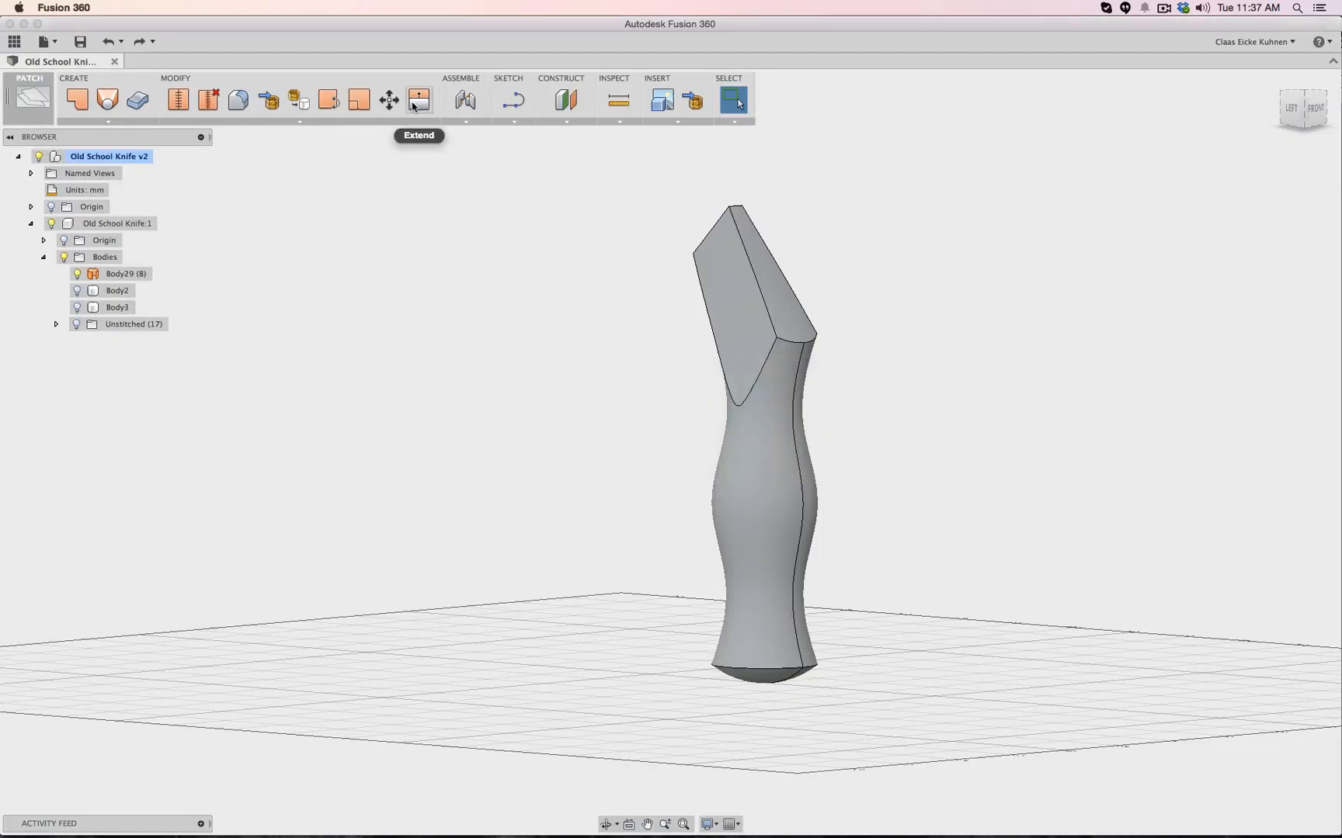
pyautogui.press('super+Tab')
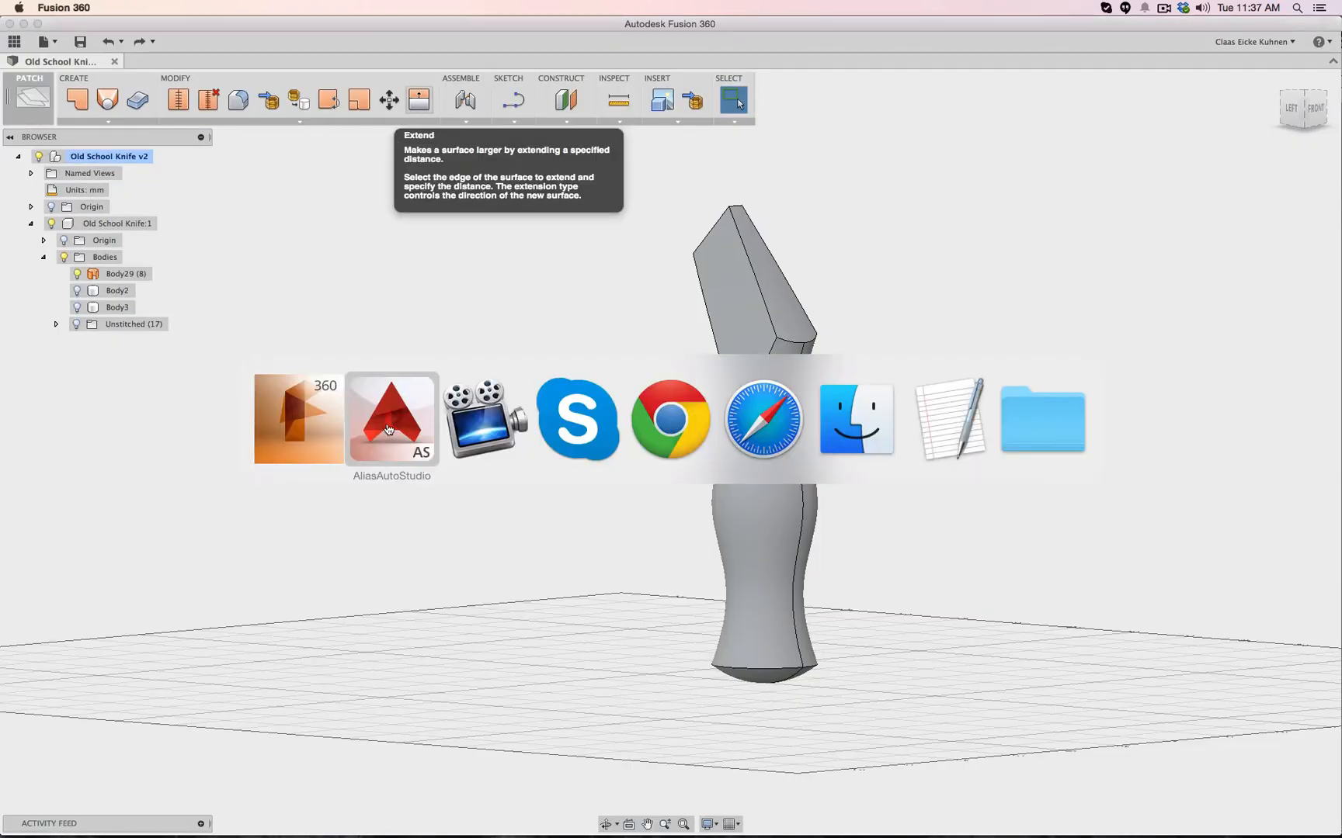
pyautogui.click(389, 429)
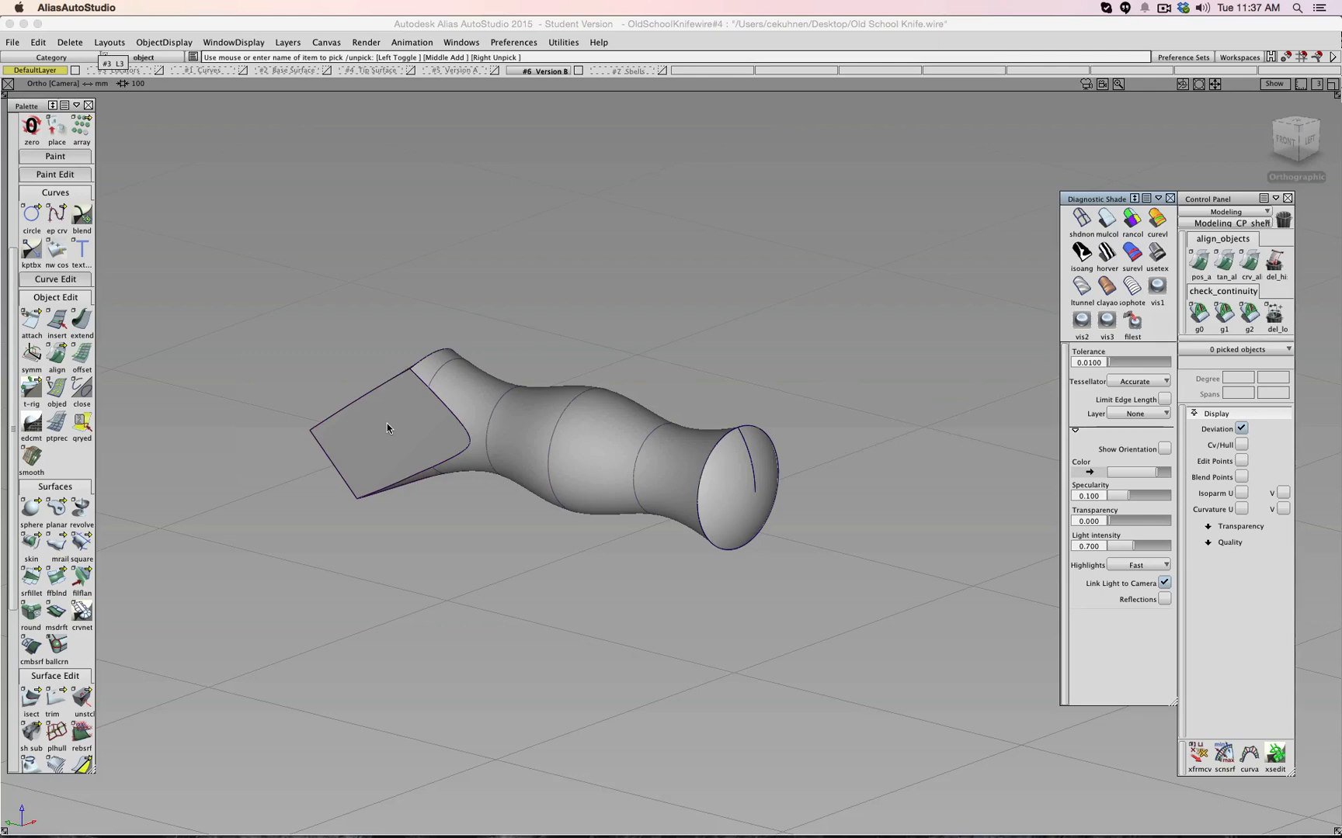
# Start extending a surface and select the circular rim of the end cap as the edge to extend
pyautogui.click(80, 326)
pyautogui.scroll(5, 767, 440)
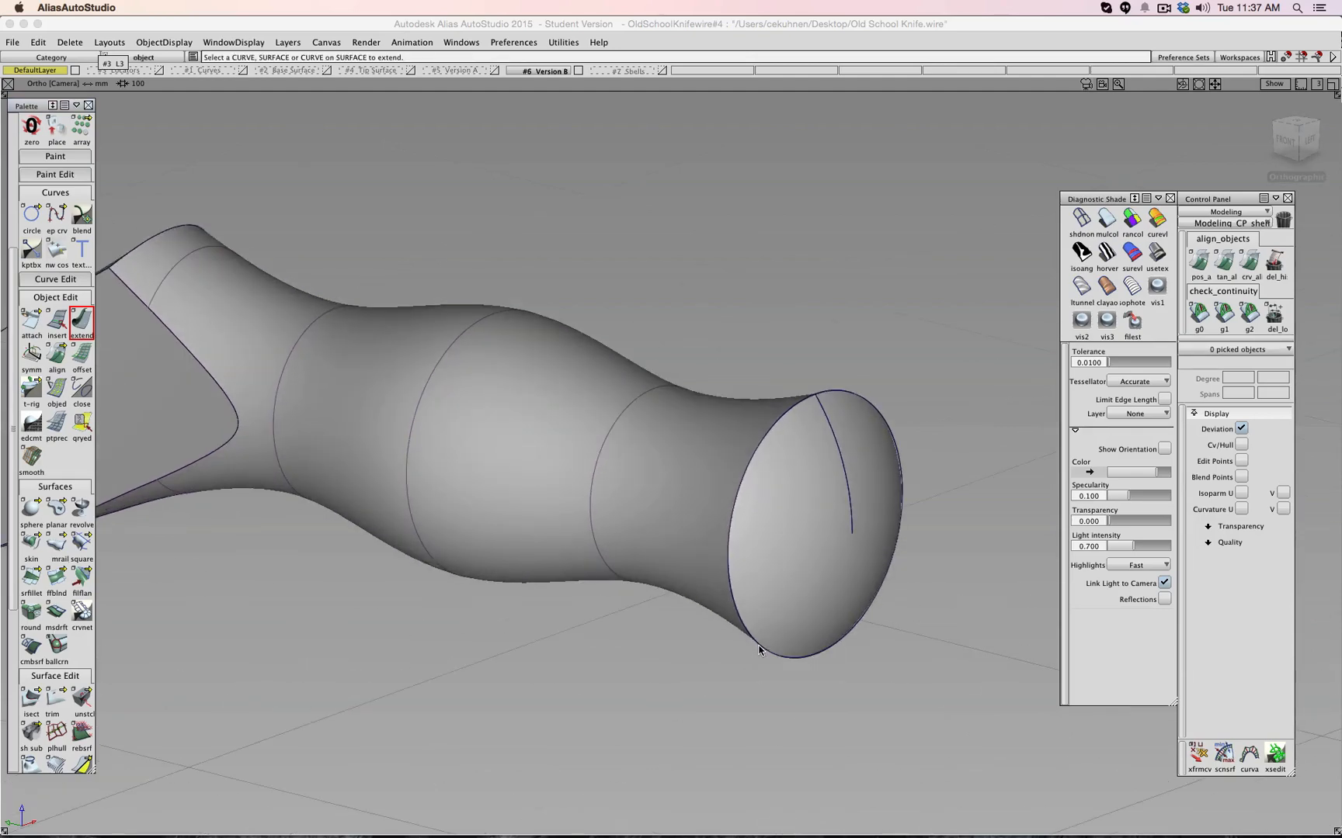
pyautogui.click(760, 650)
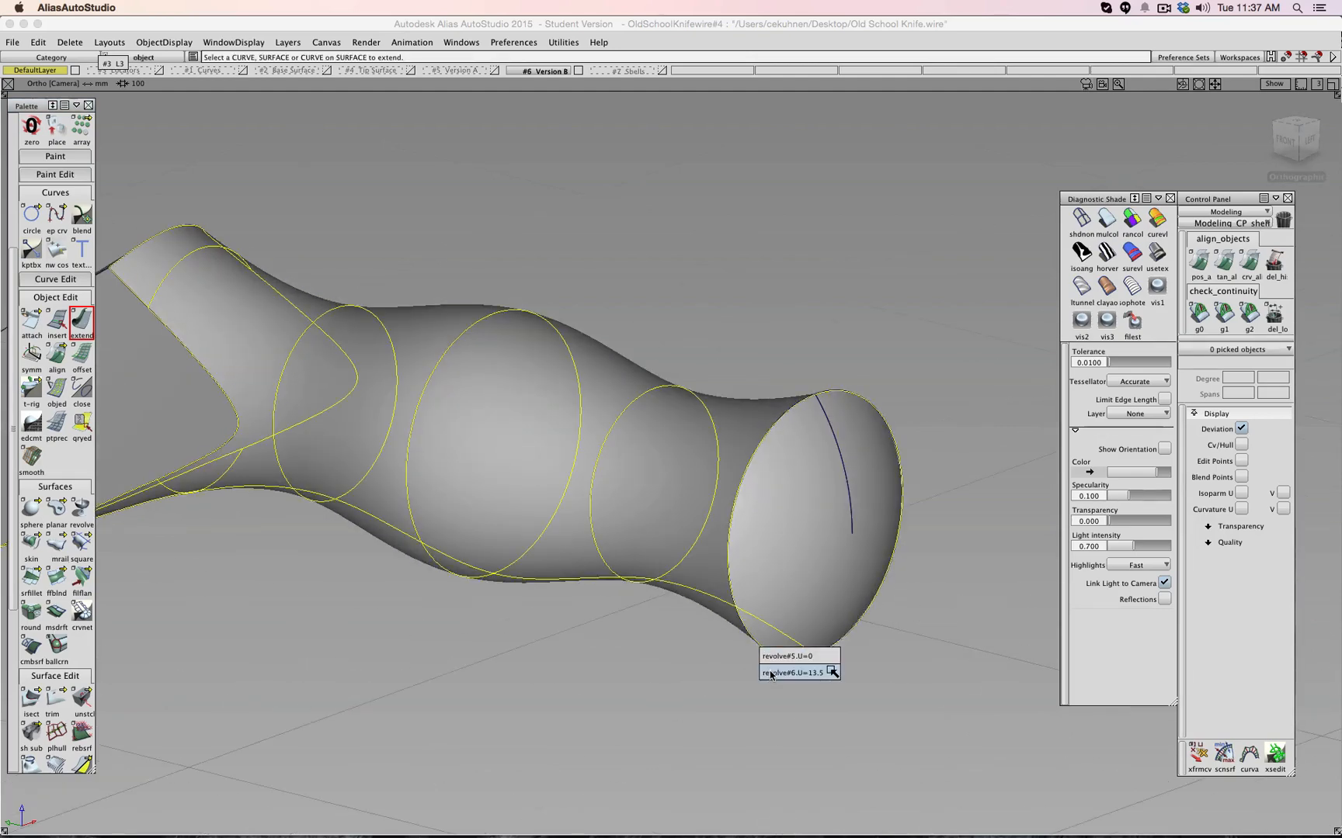
pyautogui.click(784, 672)
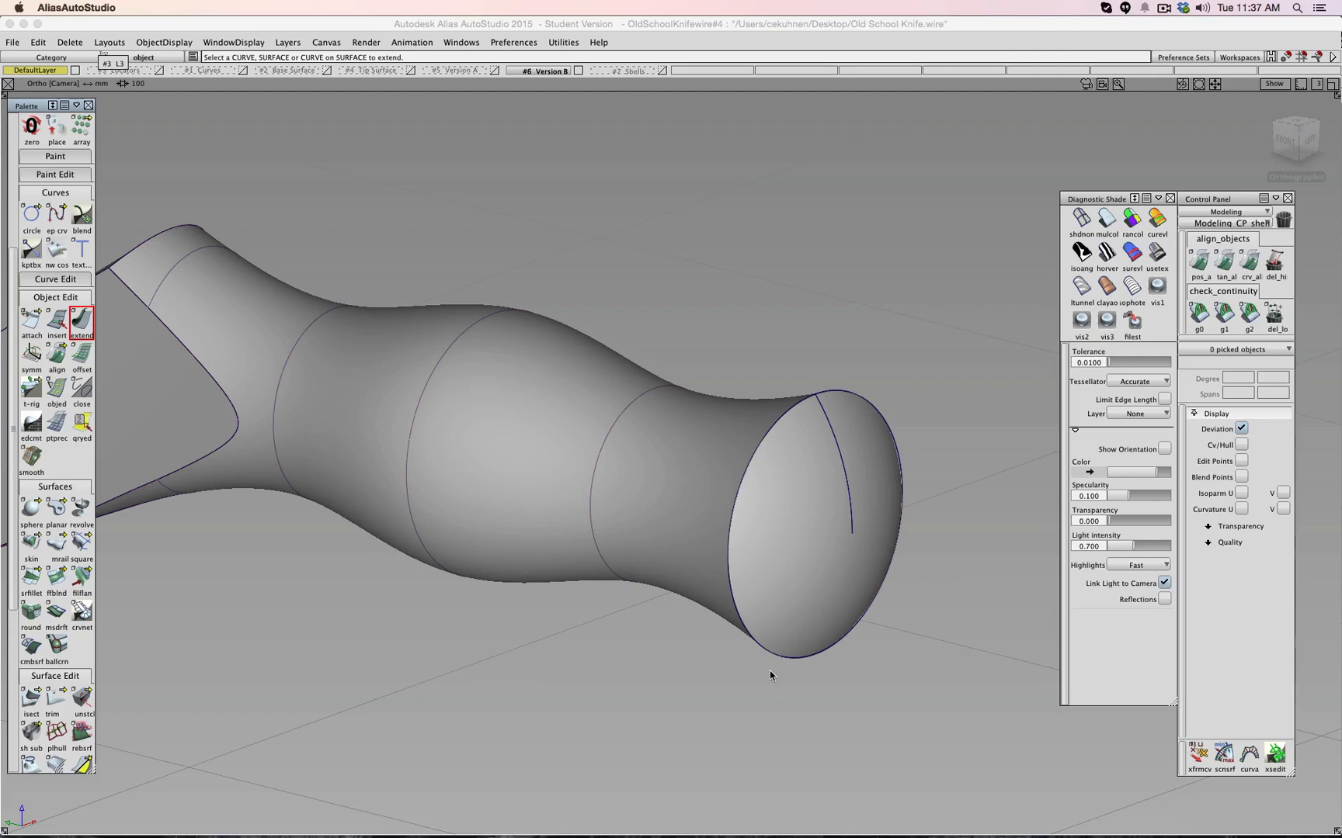
pyautogui.click(761, 452)
pyautogui.click(765, 465)
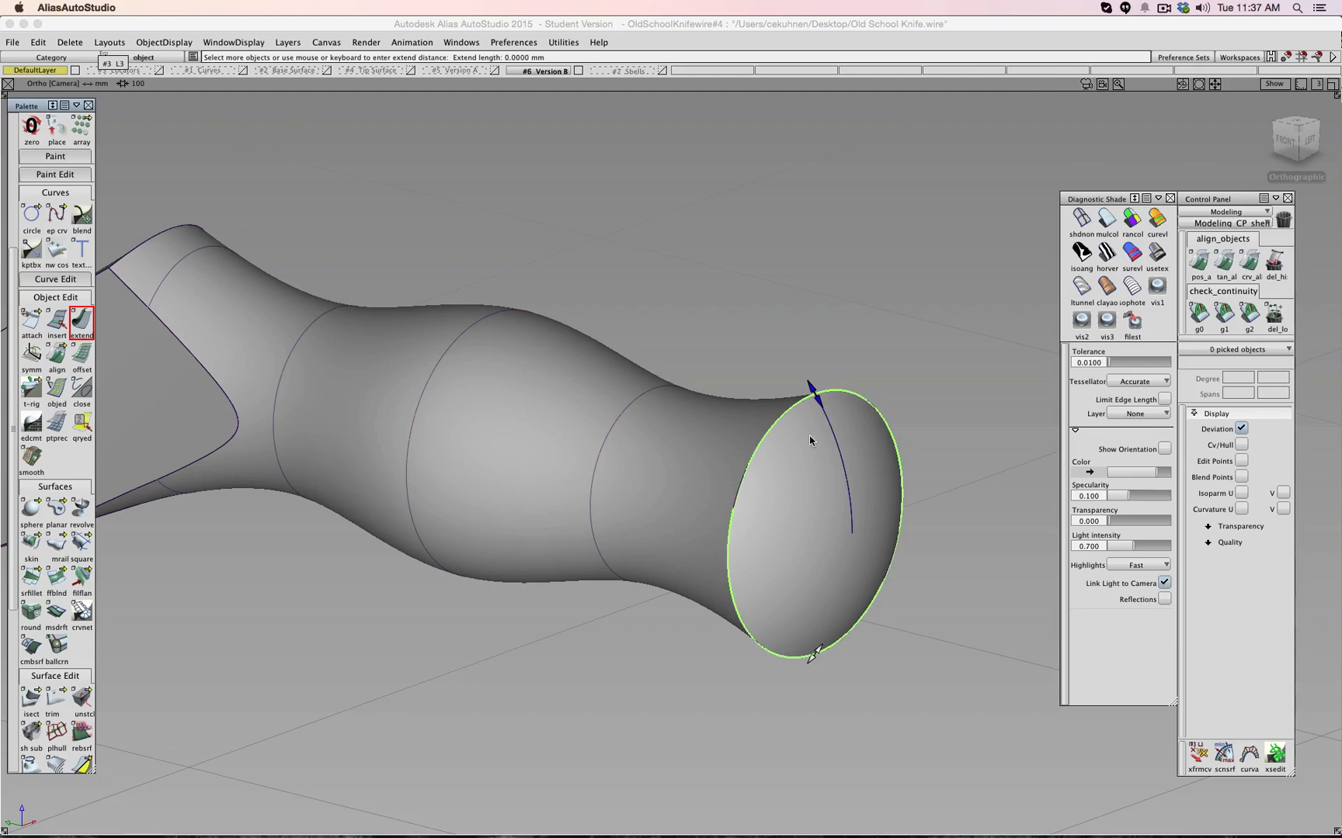
pyautogui.press('super+Tab')
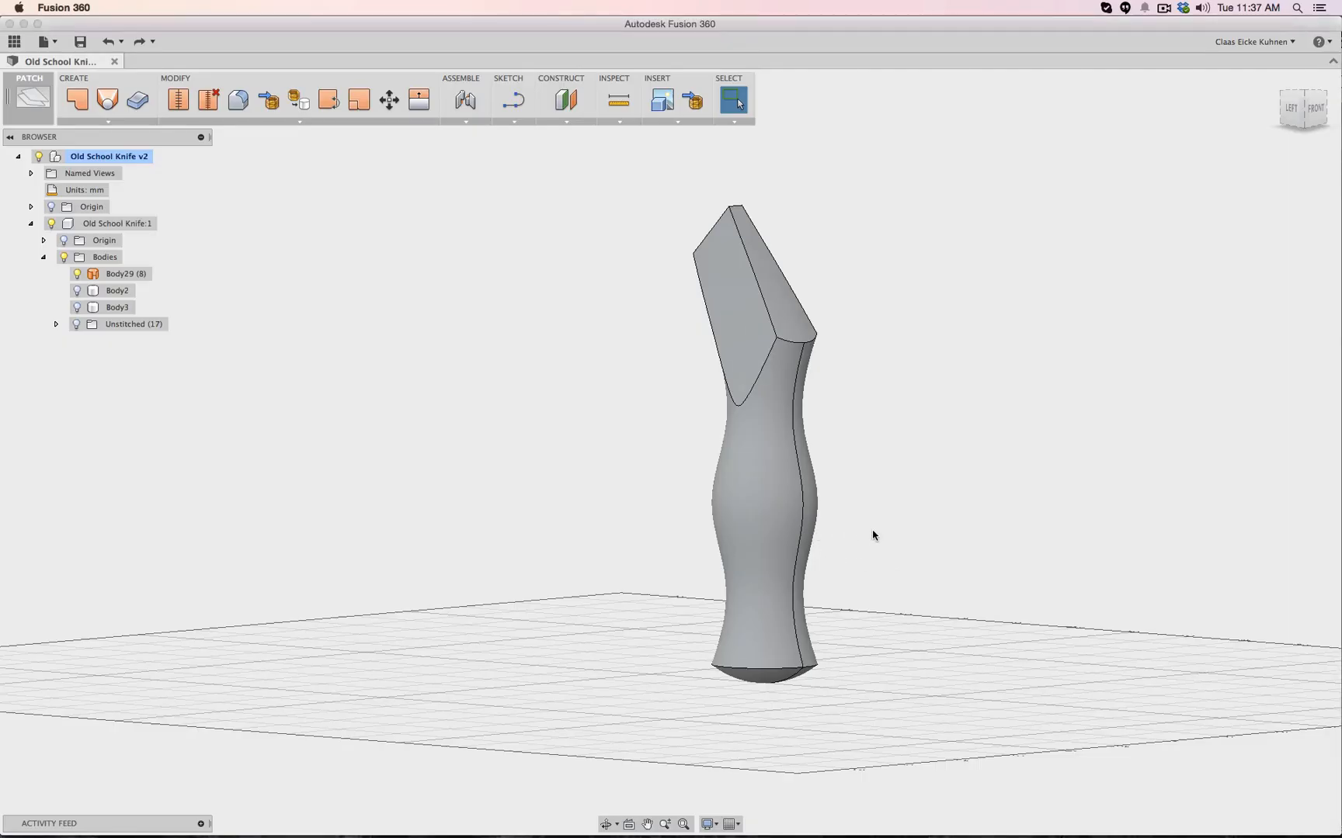
pyautogui.moveTo(895, 521); pyautogui.dragTo(822, 456)
pyautogui.press('shift')
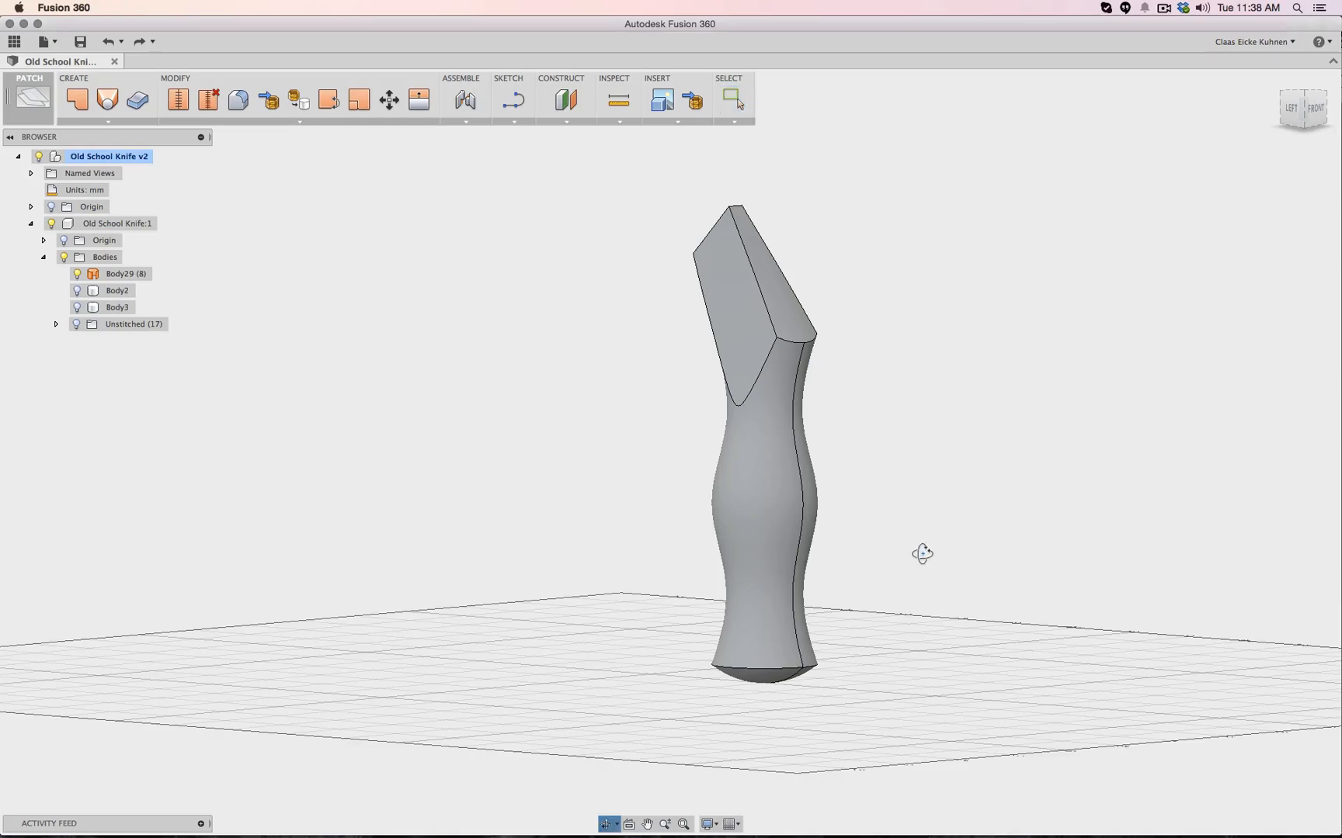
pyautogui.press('super+Tab')
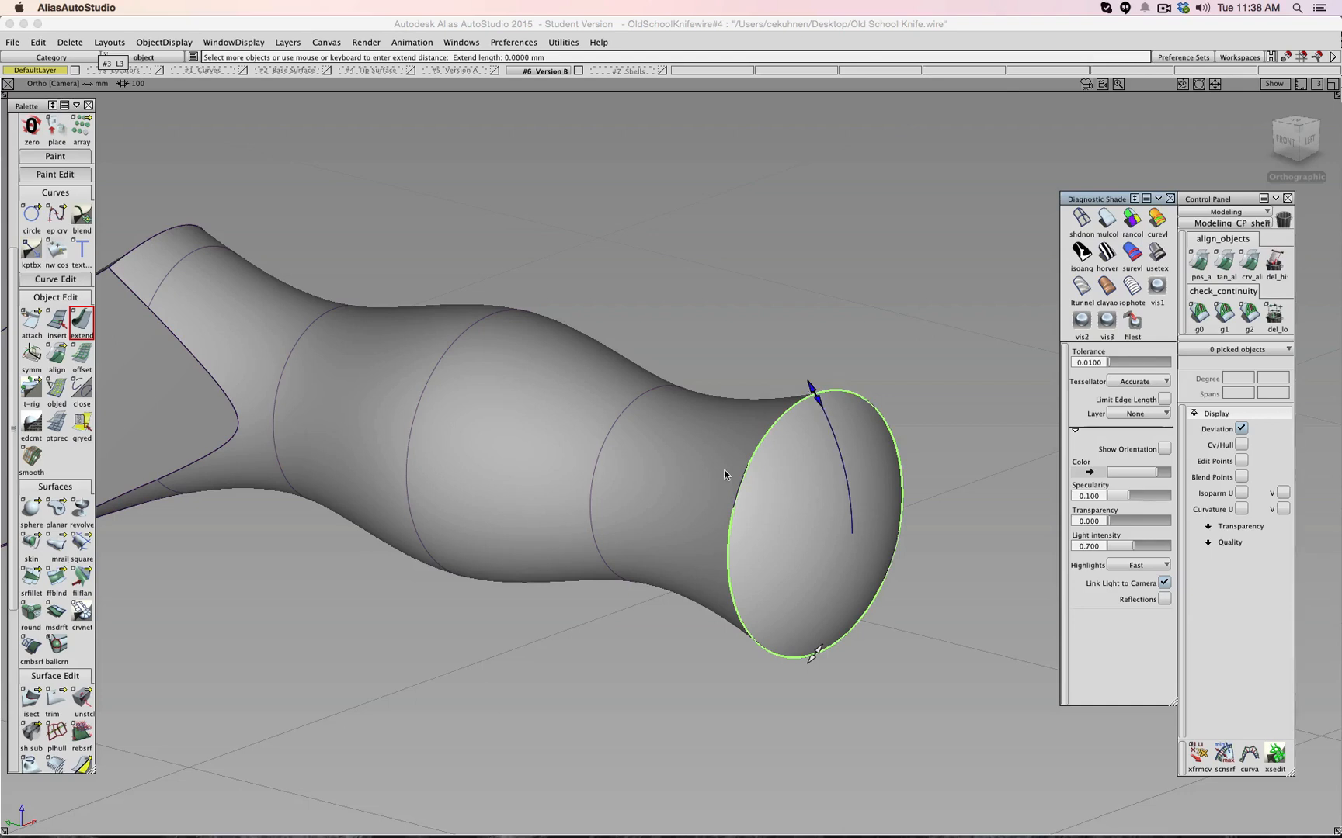
# Try extending the end cap at v=0.00 by about 10.16 mm, and undo the extension
pyautogui.click(809, 383)
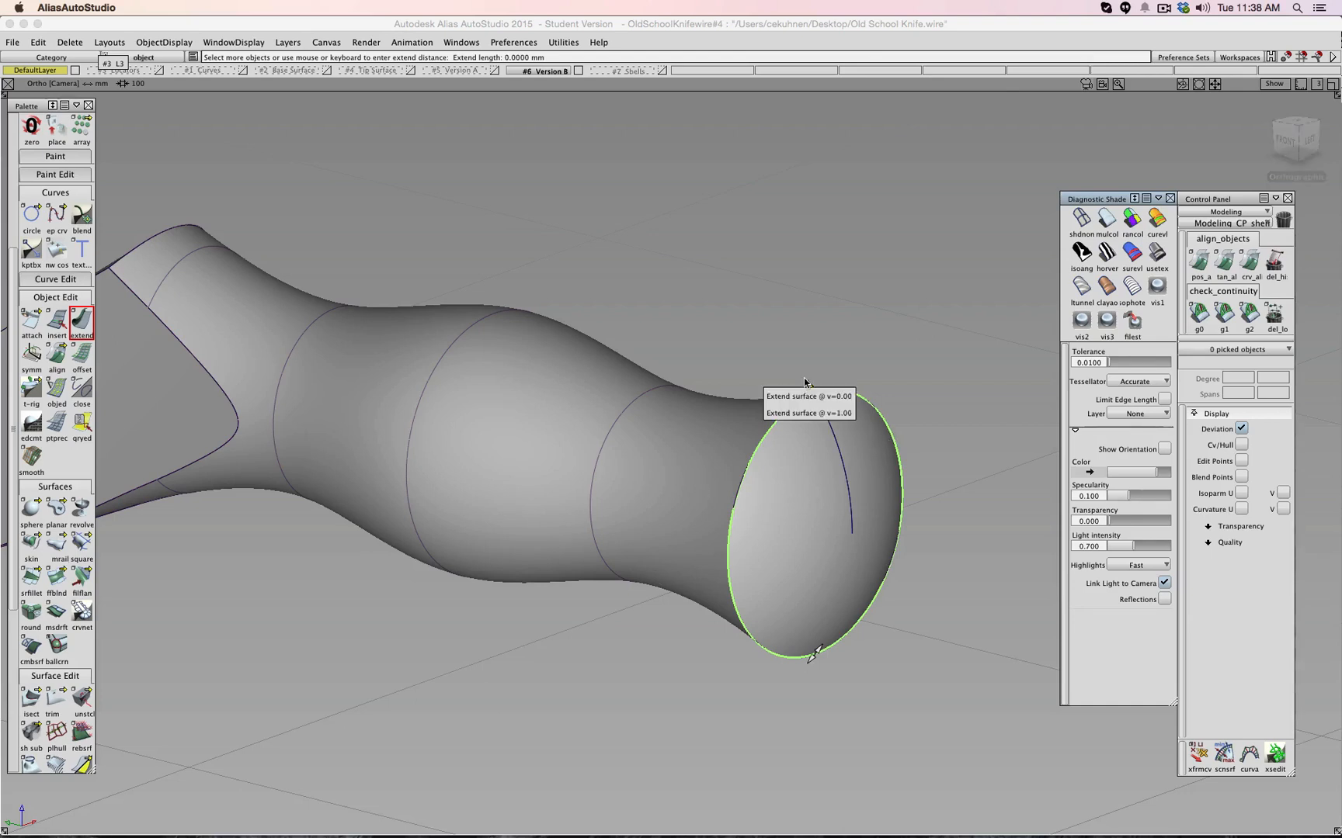
pyautogui.click(791, 397)
pyautogui.moveTo(765, 361); pyautogui.dragTo(718, 254)
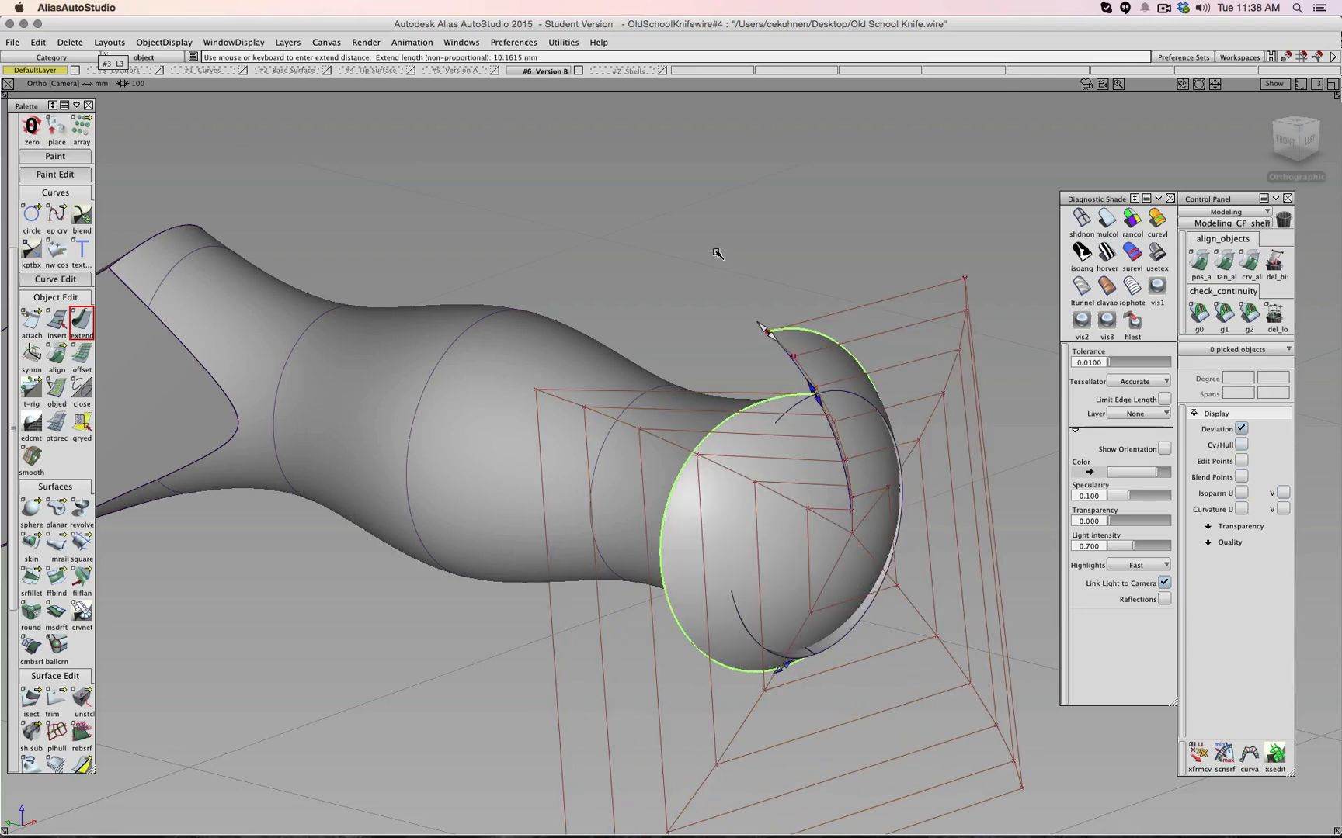
pyautogui.press('super+z')
# Examine the handle from the end-cap side and underneath, following the seam along its surfaces
pyautogui.keyDown('alt'); pyautogui.keyDown('shift'); pyautogui.moveTo(767, 656); pyautogui.dragTo(635, 535); pyautogui.keyUp('shift'); pyautogui.keyUp('alt')
pyautogui.keyDown('alt'); pyautogui.keyDown('shift'); pyautogui.moveTo(635, 536); pyautogui.dragTo(1018, 749, button='middle'); pyautogui.keyUp('shift'); pyautogui.keyUp('alt')
pyautogui.keyDown('alt'); pyautogui.keyDown('shift'); pyautogui.moveTo(1017, 750); pyautogui.dragTo(550, 389); pyautogui.keyUp('shift'); pyautogui.keyUp('alt')
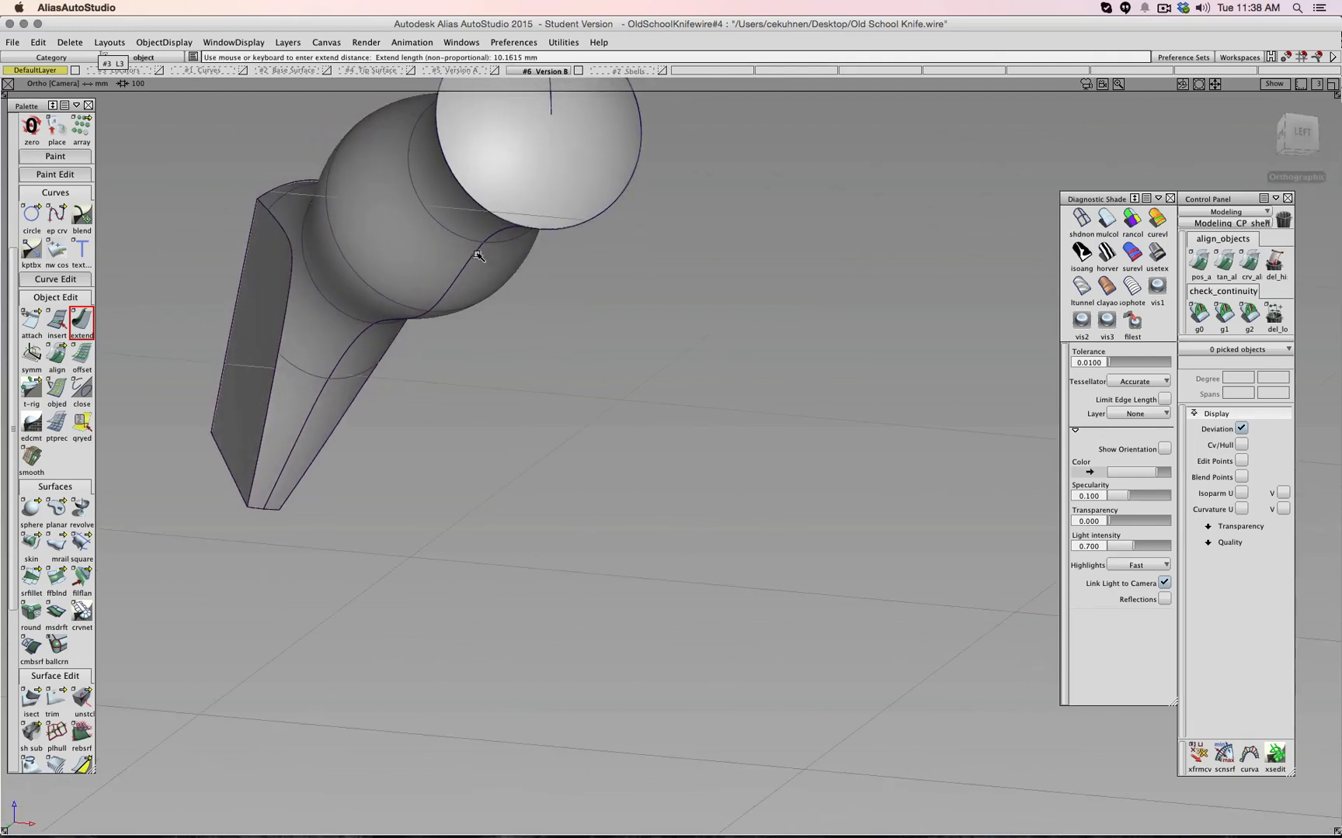
pyautogui.keyDown('alt'); pyautogui.keyDown('shift'); pyautogui.moveTo(693, 278); pyautogui.dragTo(742, 338, button='middle'); pyautogui.keyUp('shift'); pyautogui.keyUp('alt')
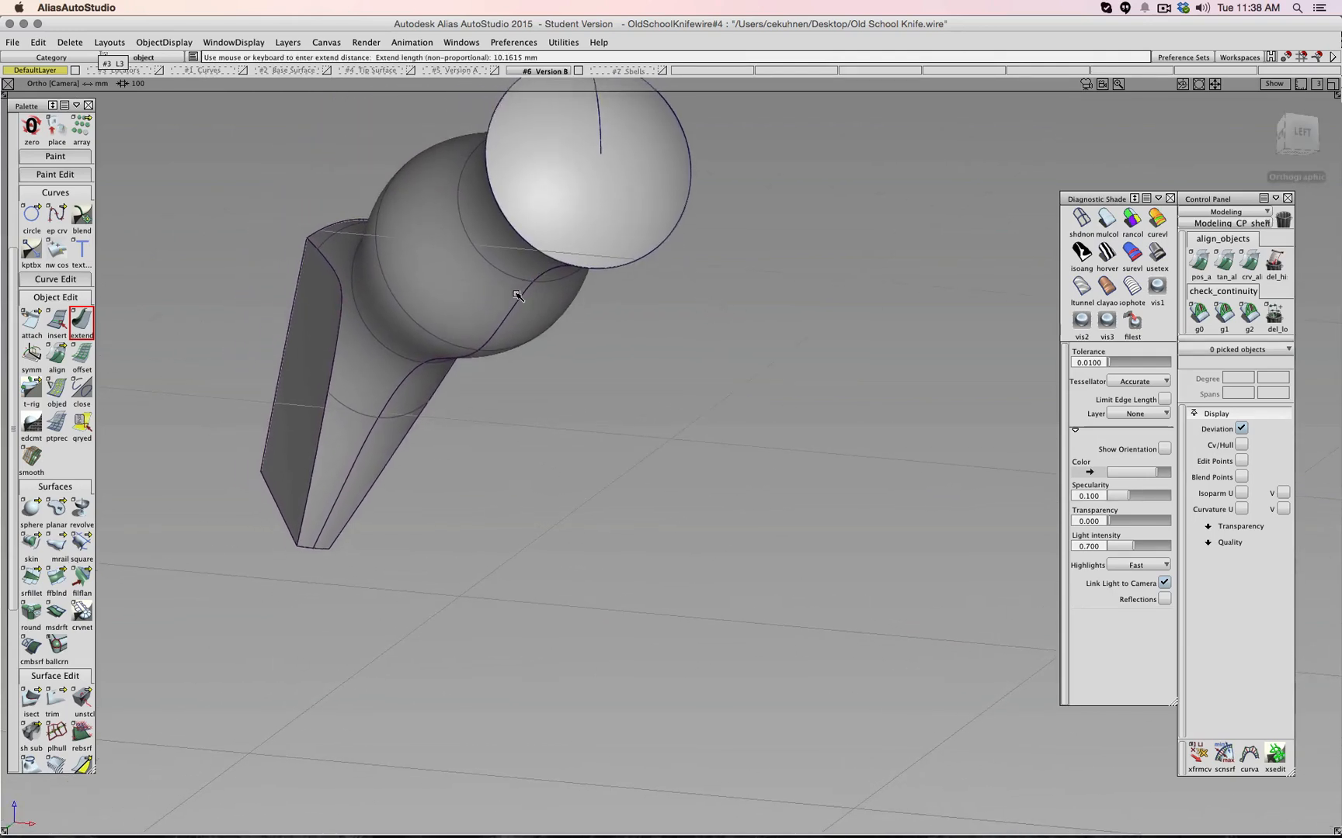
pyautogui.keyDown('alt'); pyautogui.keyDown('shift'); pyautogui.moveTo(317, 550); pyautogui.dragTo(764, 413); pyautogui.keyUp('shift'); pyautogui.keyUp('alt')
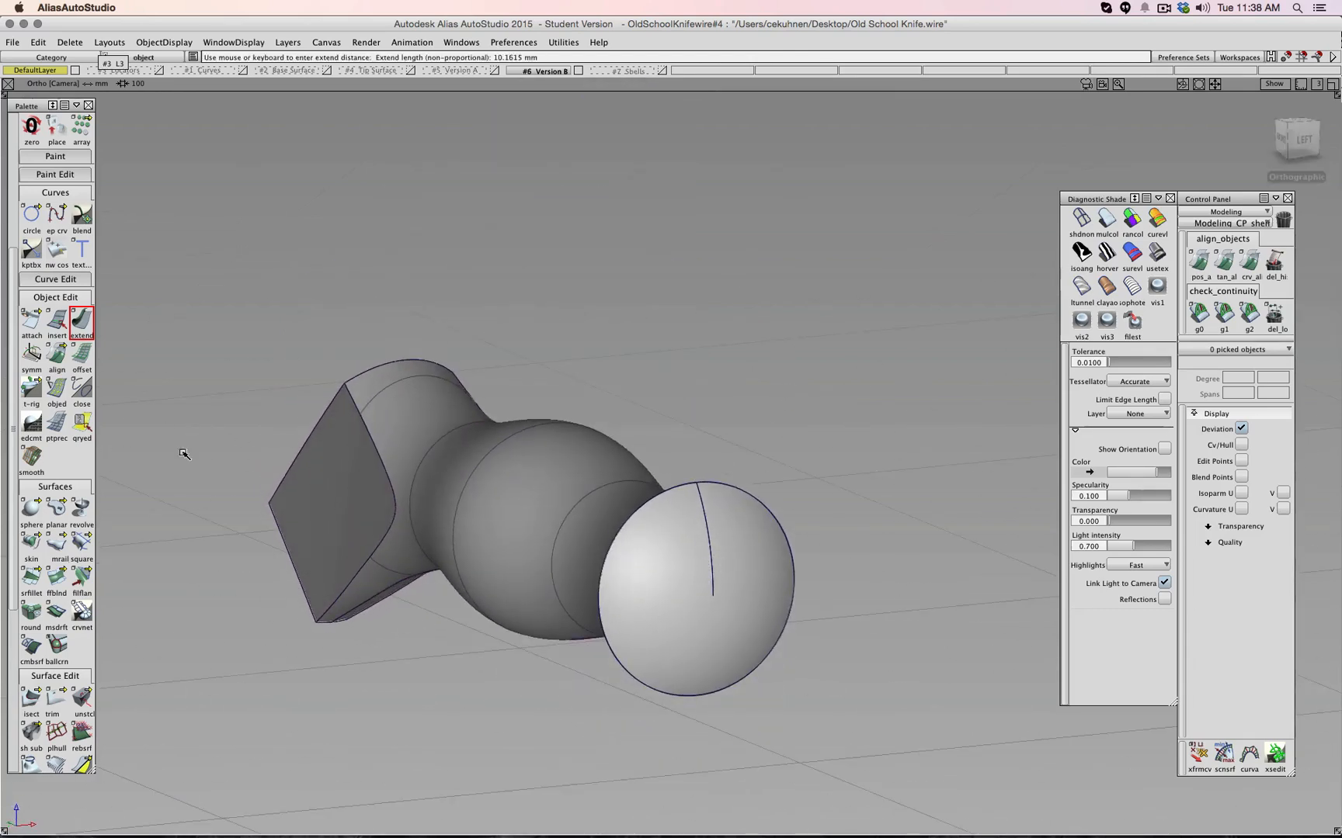
# Extend the end cap surface outward from its circular rim by about 3.70 mm
pyautogui.click(666, 692)
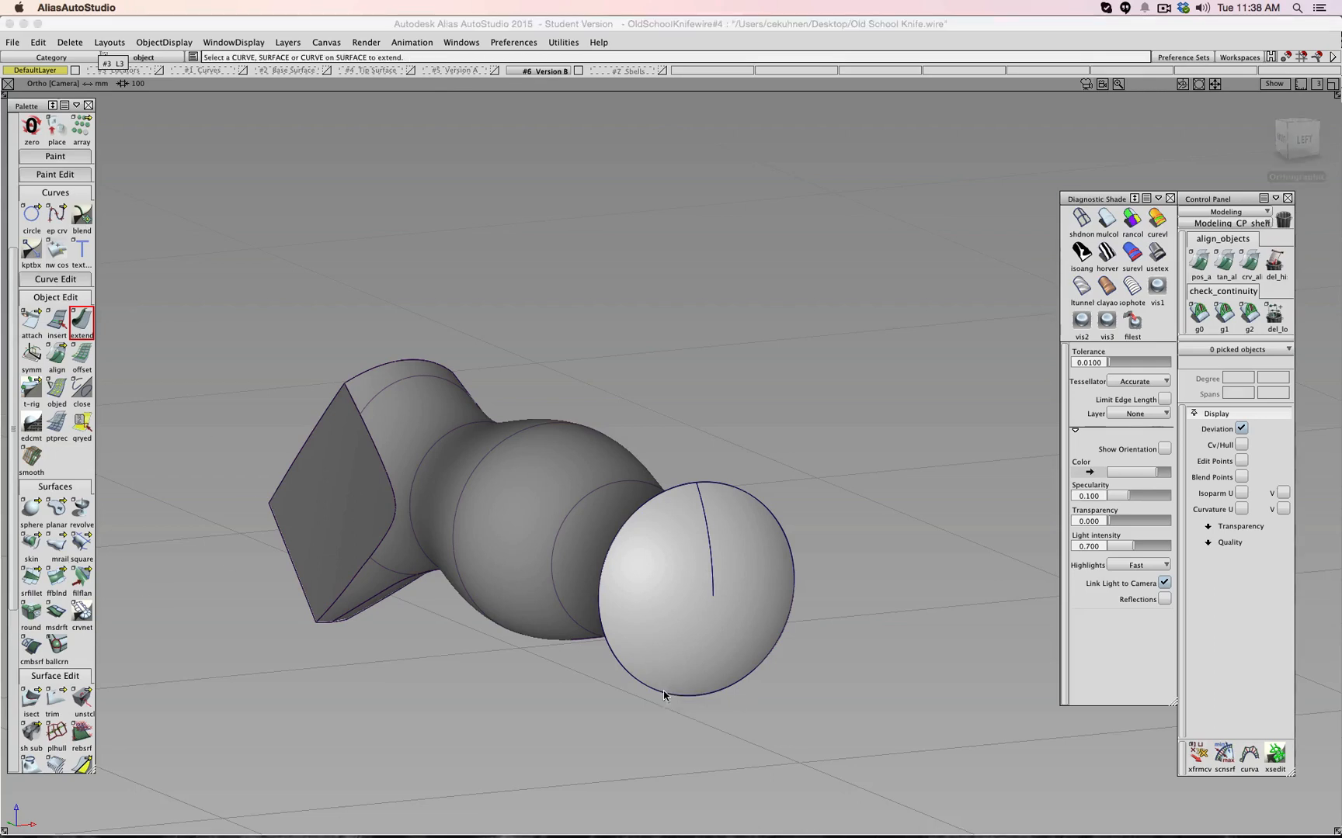
pyautogui.click(675, 707)
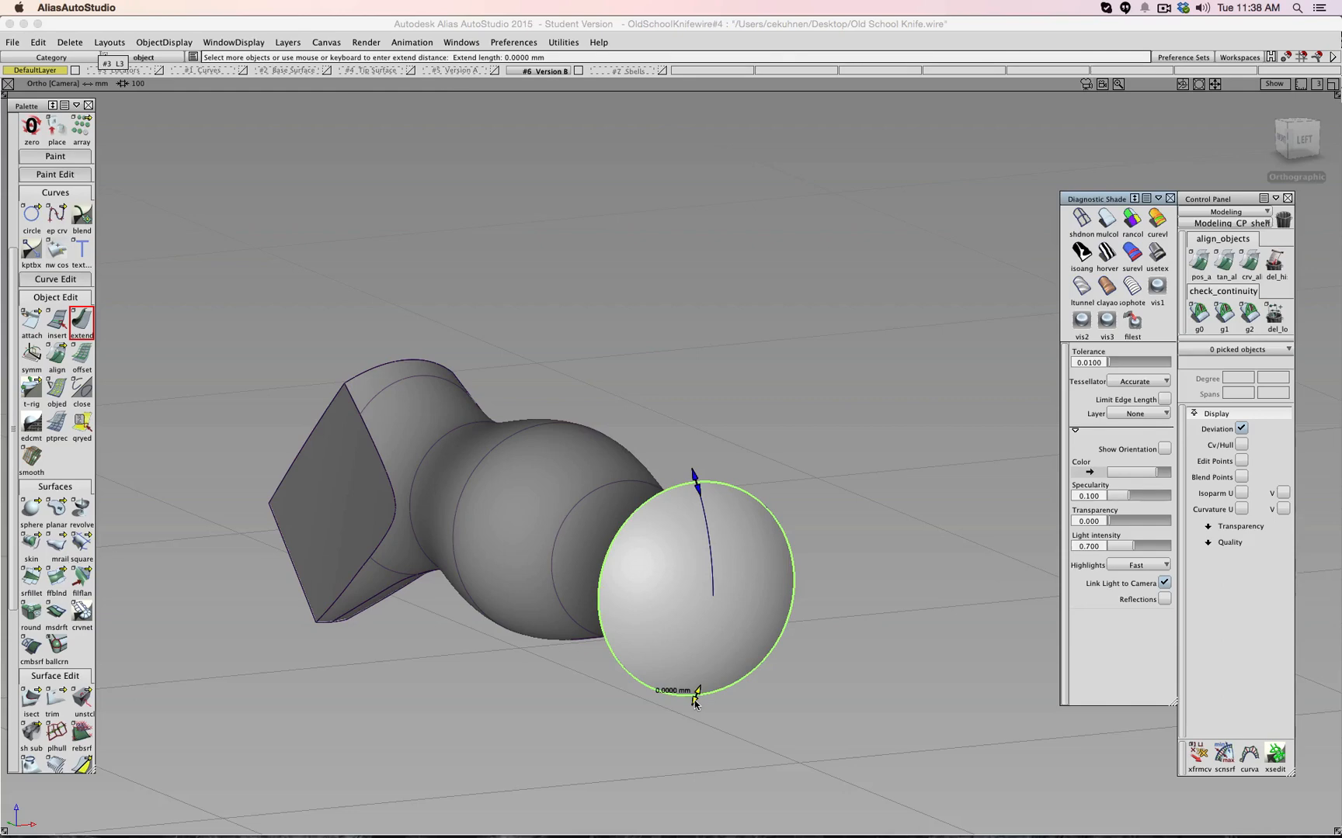
pyautogui.moveTo(694, 703); pyautogui.dragTo(658, 738)
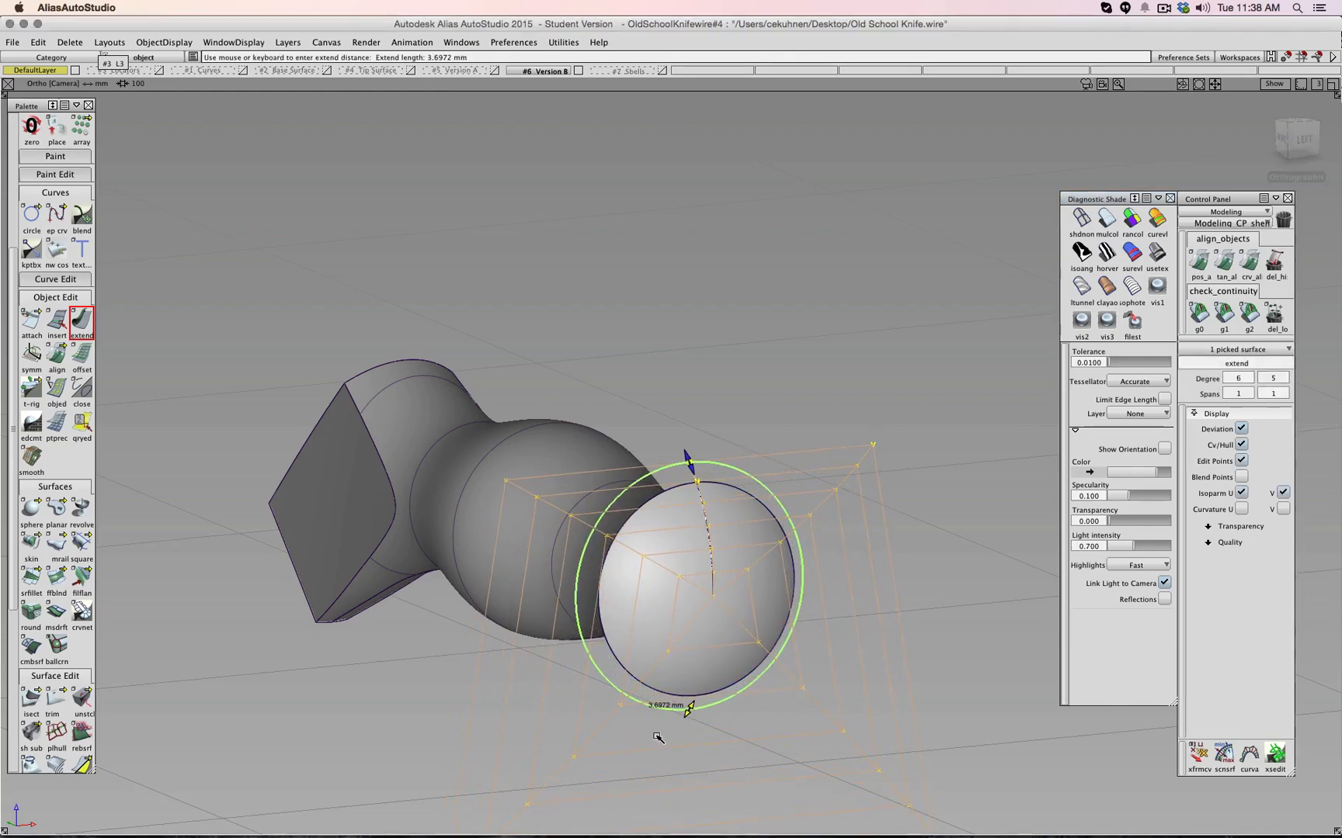
pyautogui.keyDown('ctrl'); pyautogui.keyDown('shift'); pyautogui.moveTo(750, 329); pyautogui.dragTo(748, 302); pyautogui.keyUp('shift'); pyautogui.keyUp('ctrl')
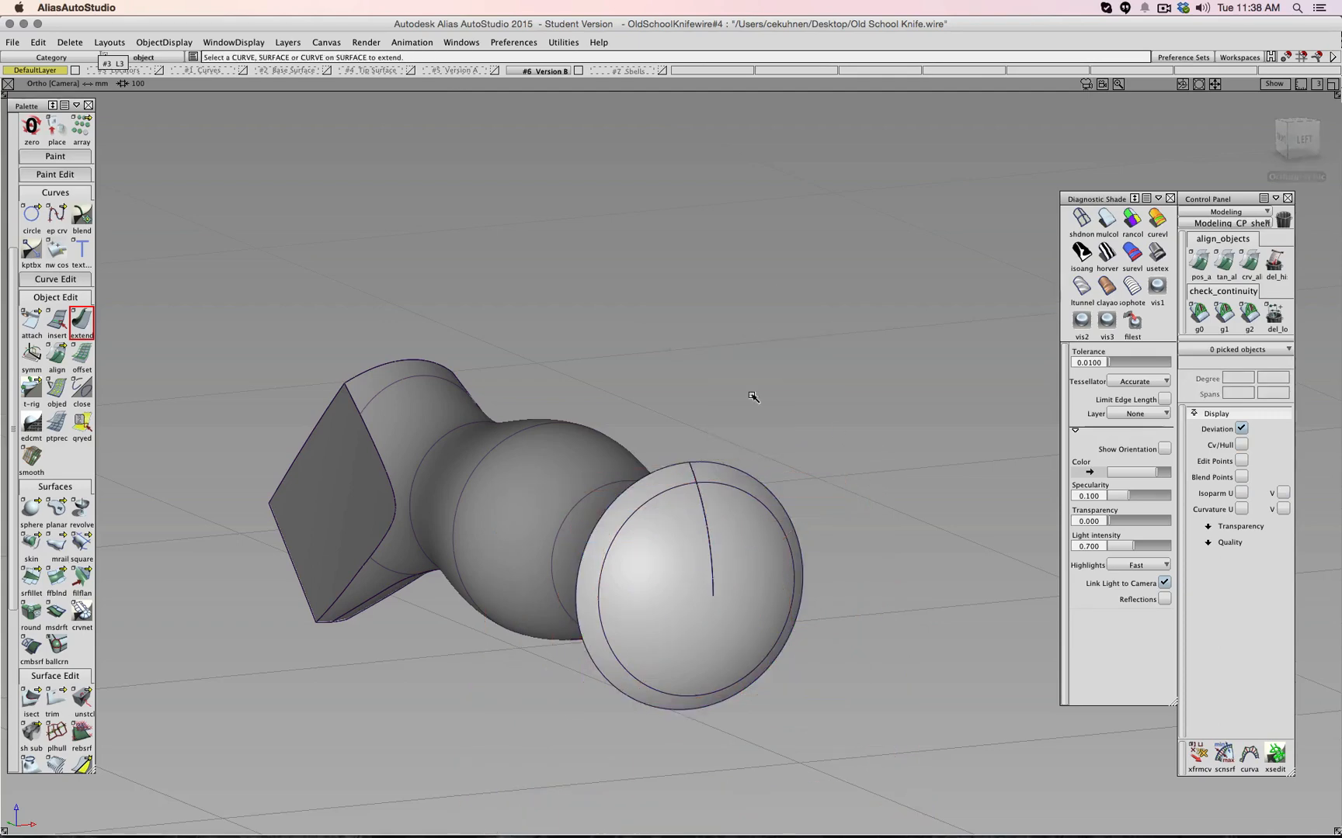
# Try to extend the handle surface from its circular end edge beside the extended cap
pyautogui.keyDown('alt'); pyautogui.keyDown('shift'); pyautogui.moveTo(751, 393); pyautogui.dragTo(586, 421, button='right'); pyautogui.keyUp('shift'); pyautogui.keyUp('alt')
pyautogui.keyDown('alt'); pyautogui.keyDown('shift'); pyautogui.moveTo(586, 420); pyautogui.dragTo(887, 432); pyautogui.keyUp('shift'); pyautogui.keyUp('alt')
pyautogui.keyDown('alt'); pyautogui.keyDown('shift'); pyautogui.moveTo(887, 432); pyautogui.dragTo(512, 251, button='middle'); pyautogui.keyUp('shift'); pyautogui.keyUp('alt')
pyautogui.keyDown('alt'); pyautogui.keyDown('shift'); pyautogui.moveTo(513, 251); pyautogui.dragTo(734, 422, button='right'); pyautogui.keyUp('shift'); pyautogui.keyUp('alt')
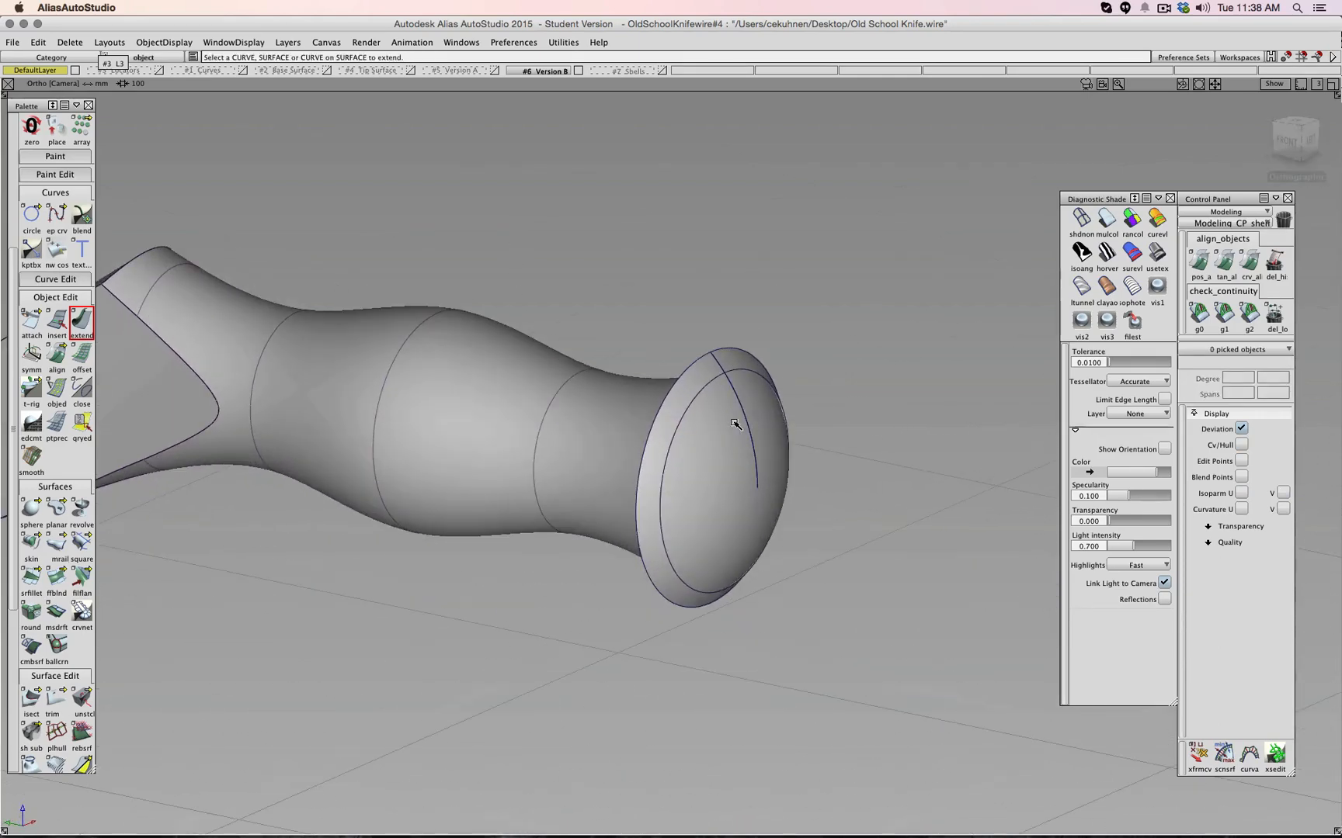
pyautogui.keyDown('alt'); pyautogui.keyDown('shift'); pyautogui.moveTo(734, 422); pyautogui.dragTo(748, 496); pyautogui.keyUp('shift'); pyautogui.keyUp('alt')
pyautogui.keyDown('alt'); pyautogui.keyDown('shift'); pyautogui.moveTo(748, 496); pyautogui.dragTo(698, 458, button='middle'); pyautogui.keyUp('shift'); pyautogui.keyUp('alt')
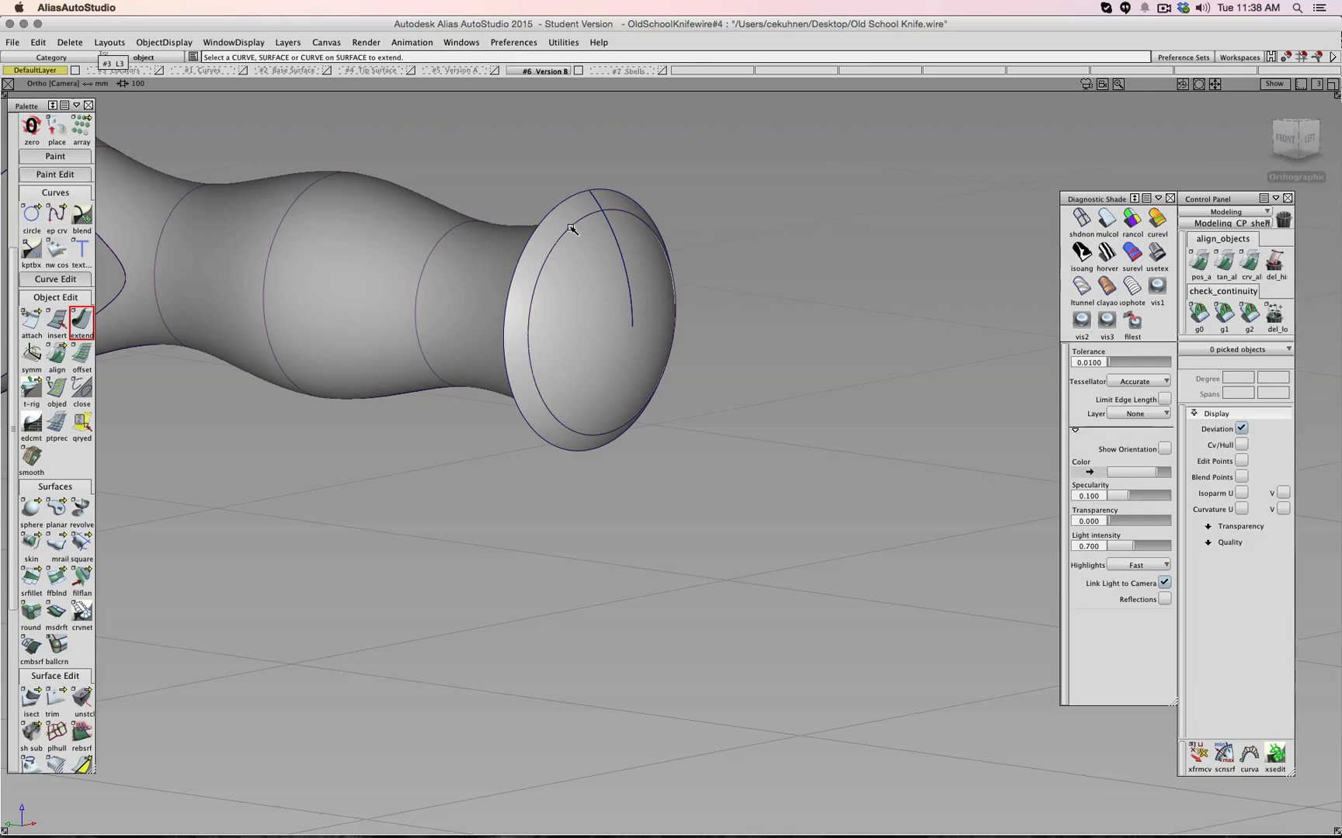
pyautogui.click(537, 280)
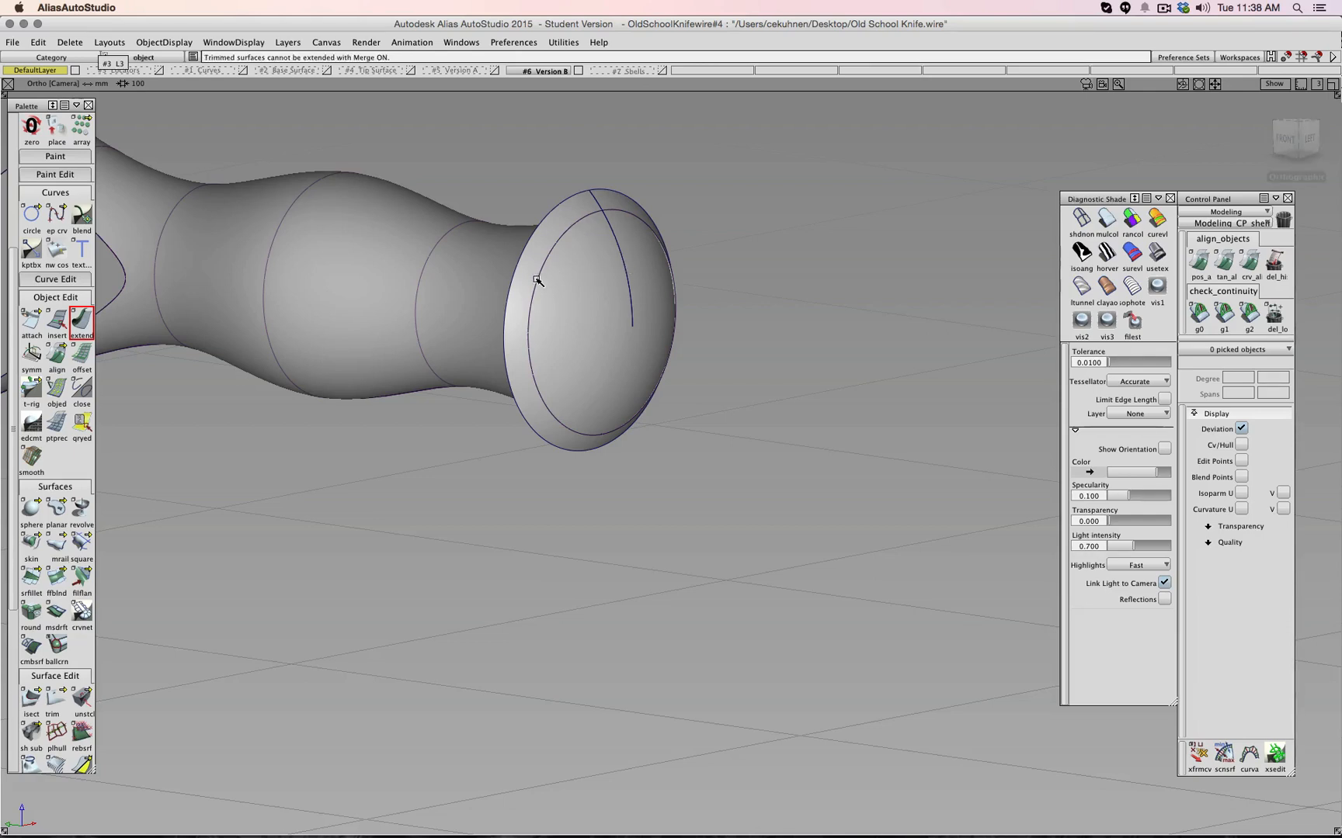
pyautogui.click(594, 437)
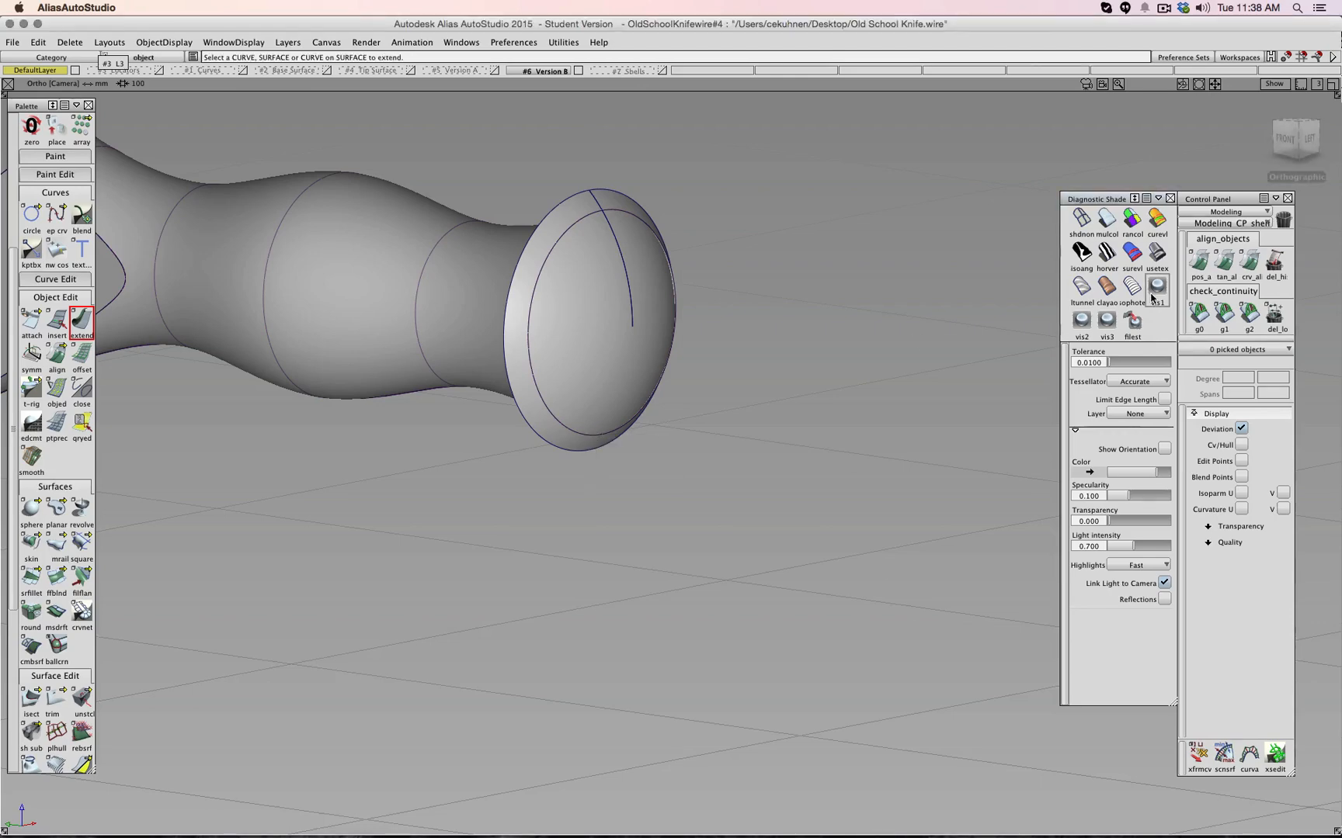
# Turn off the diagnostic shading and pick the handle surface in wireframe to identify which edges belong to it, then clear the selection
pyautogui.click(1081, 219)
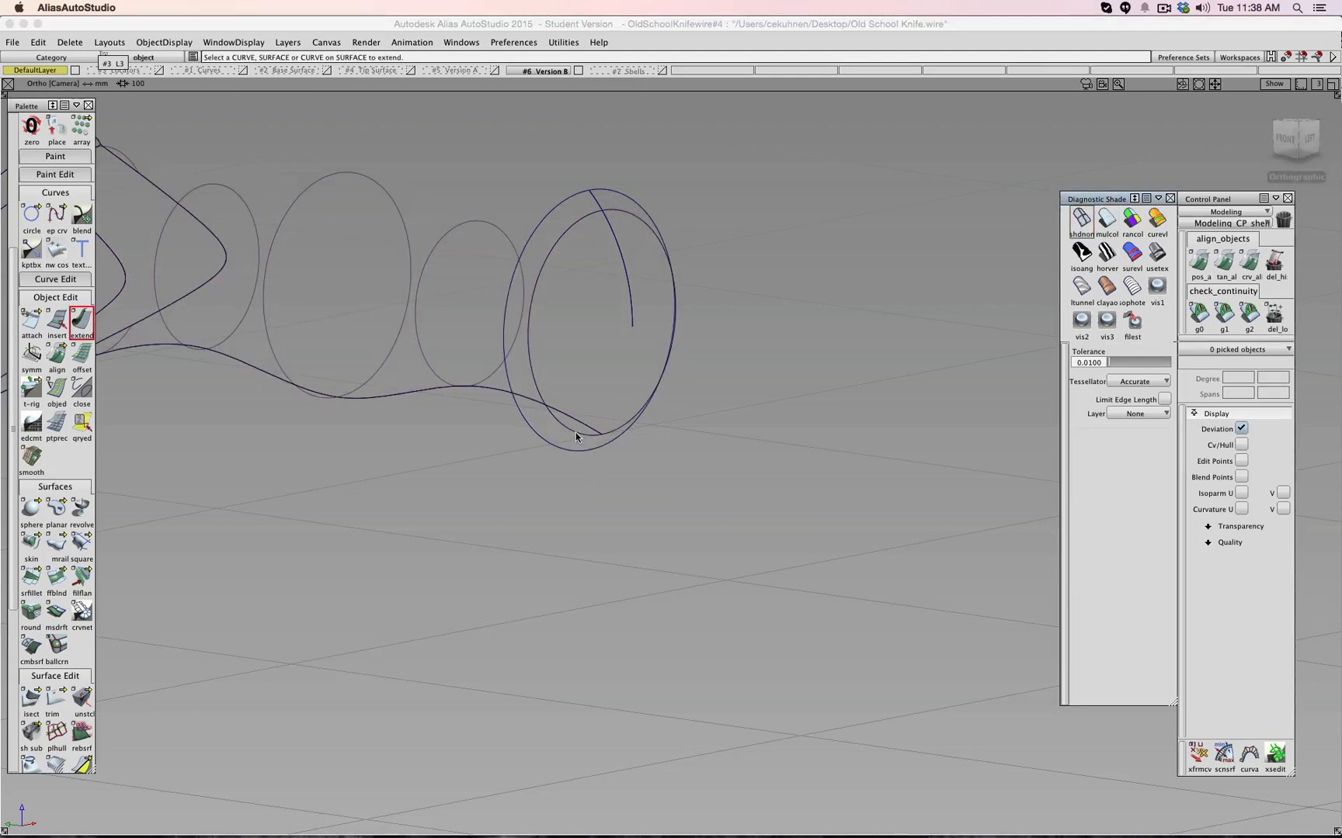
pyautogui.keyDown('alt'); pyautogui.keyDown('shift'); pyautogui.moveTo(673, 404); pyautogui.dragTo(836, 371); pyautogui.keyUp('shift'); pyautogui.keyUp('alt')
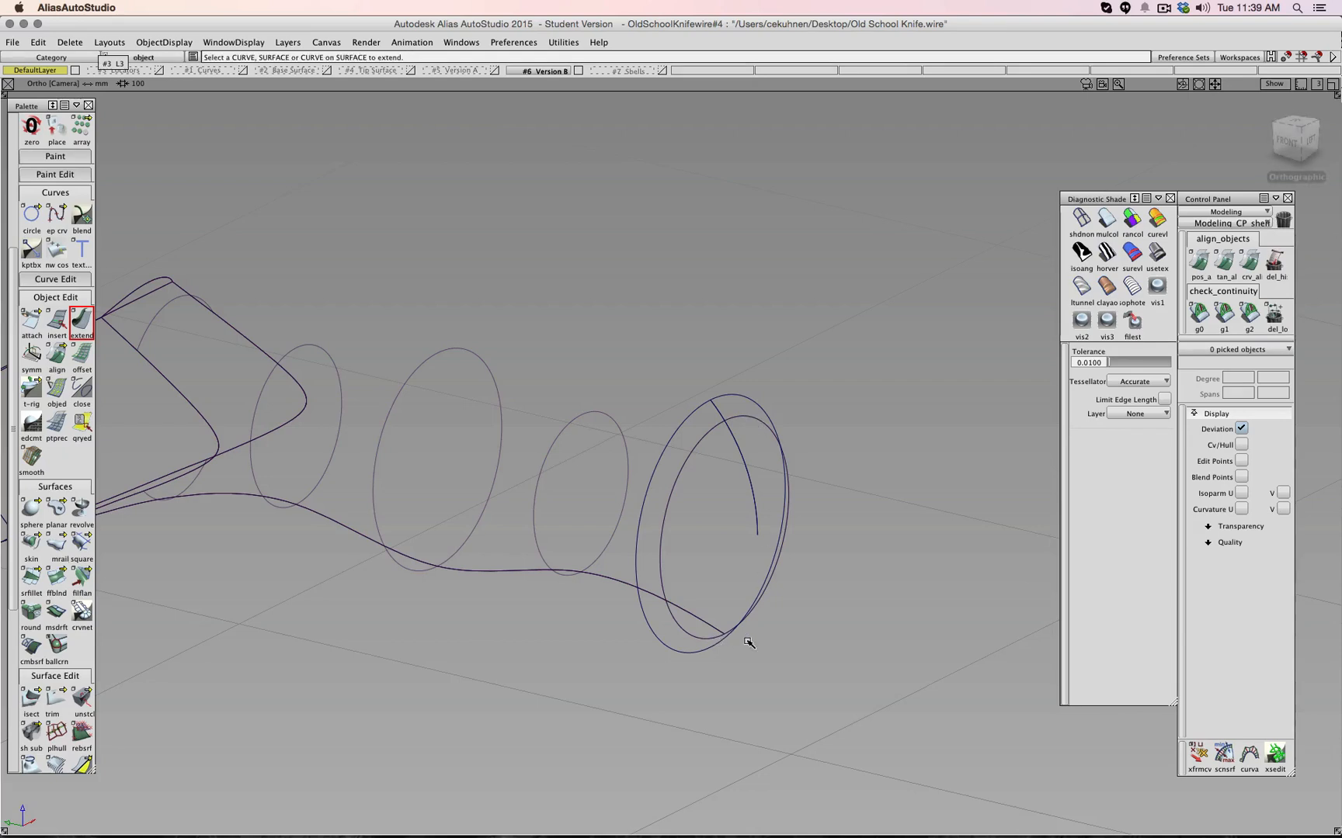
pyautogui.moveTo(866, 557)
pyautogui.keyDown('ctrl'); pyautogui.keyDown('shift'); pyautogui.mouseDown()
pyautogui.moveTo(867, 527)
pyautogui.moveTo(866, 574)
pyautogui.mouseUp(); pyautogui.keyUp('shift'); pyautogui.keyUp('ctrl')
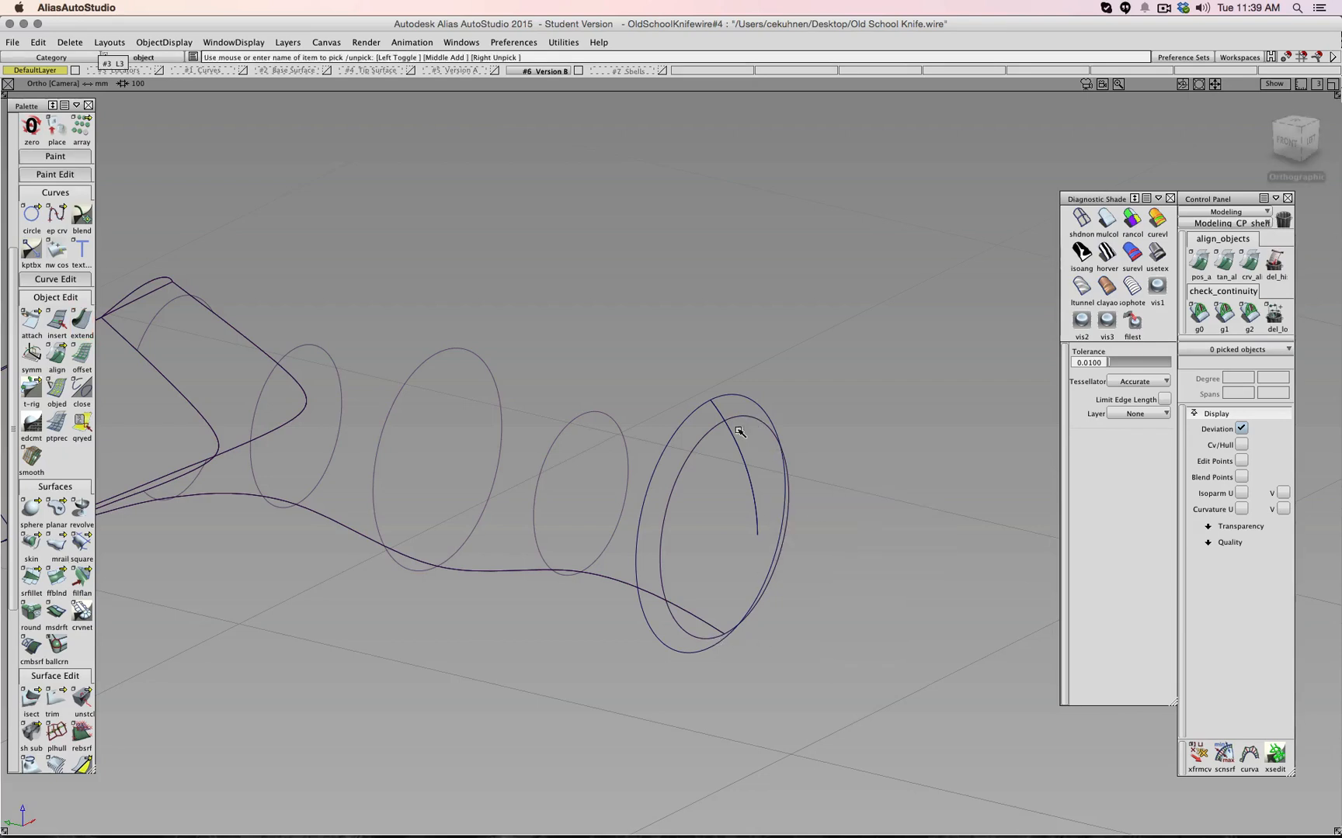
pyautogui.click(614, 425)
pyautogui.keyDown('ctrl'); pyautogui.keyDown('shift'); pyautogui.moveTo(534, 393); pyautogui.dragTo(533, 363); pyautogui.keyUp('shift'); pyautogui.keyUp('ctrl')
pyautogui.click(426, 367)
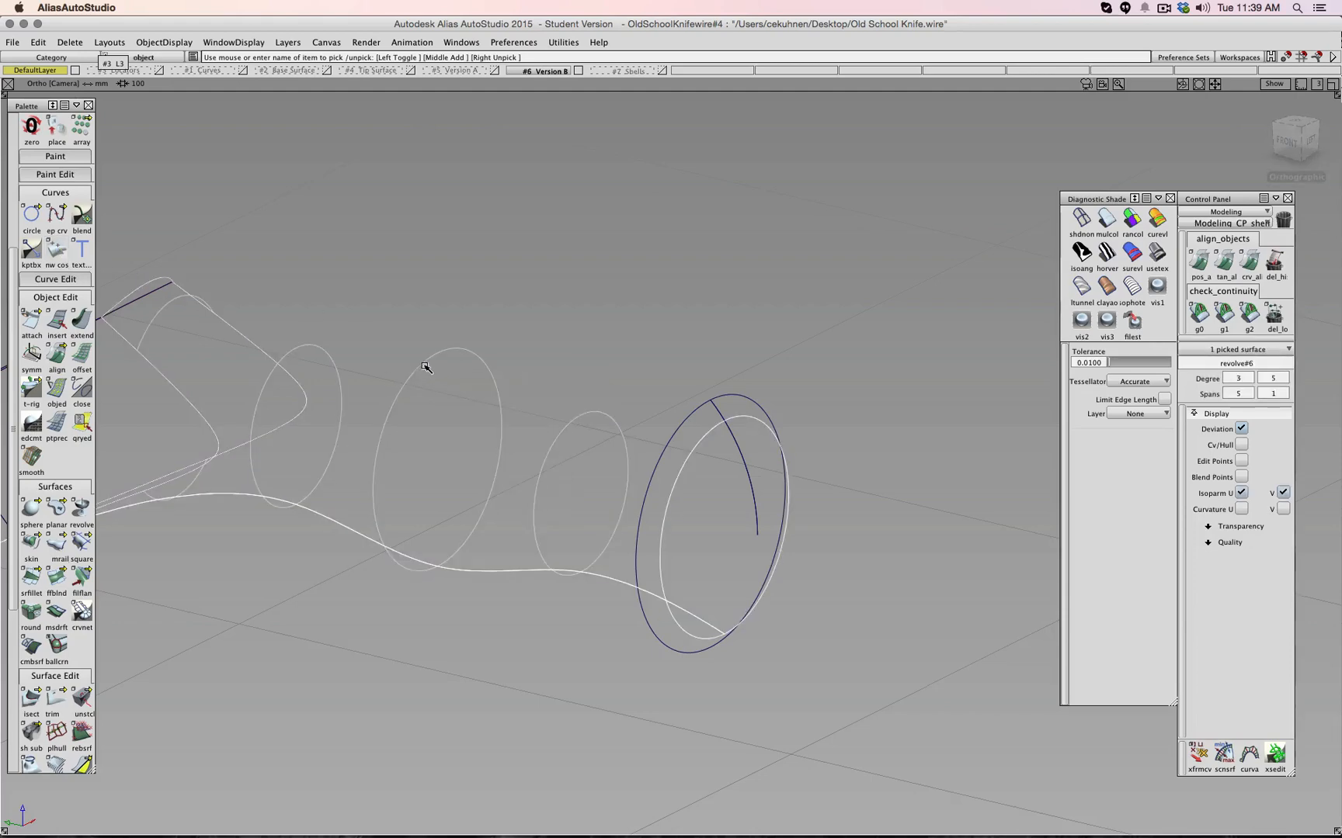
pyautogui.moveTo(387, 384)
pyautogui.keyDown('alt'); pyautogui.keyDown('shift'); pyautogui.mouseDown(button='right')
pyautogui.moveTo(389, 410)
pyautogui.moveTo(398, 395)
pyautogui.mouseUp(button='right'); pyautogui.keyUp('shift'); pyautogui.keyUp('alt')
pyautogui.keyDown('ctrl'); pyautogui.keyDown('shift'); pyautogui.moveTo(440, 322); pyautogui.dragTo(437, 293); pyautogui.keyUp('shift'); pyautogui.keyUp('ctrl')
# Select the extended end cap surface instead of extending its rim again, and make the cap invisible
pyautogui.click(81, 320)
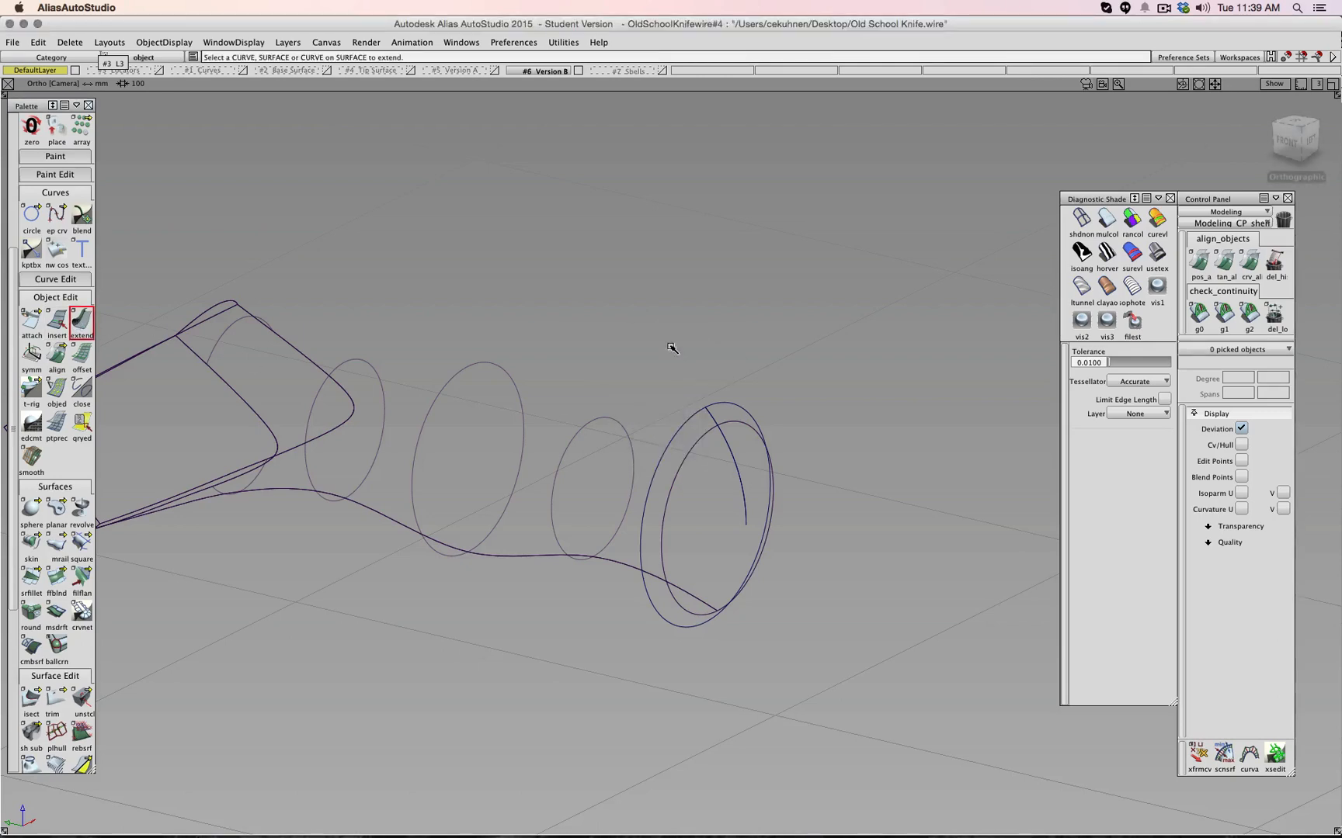
pyautogui.click(730, 407)
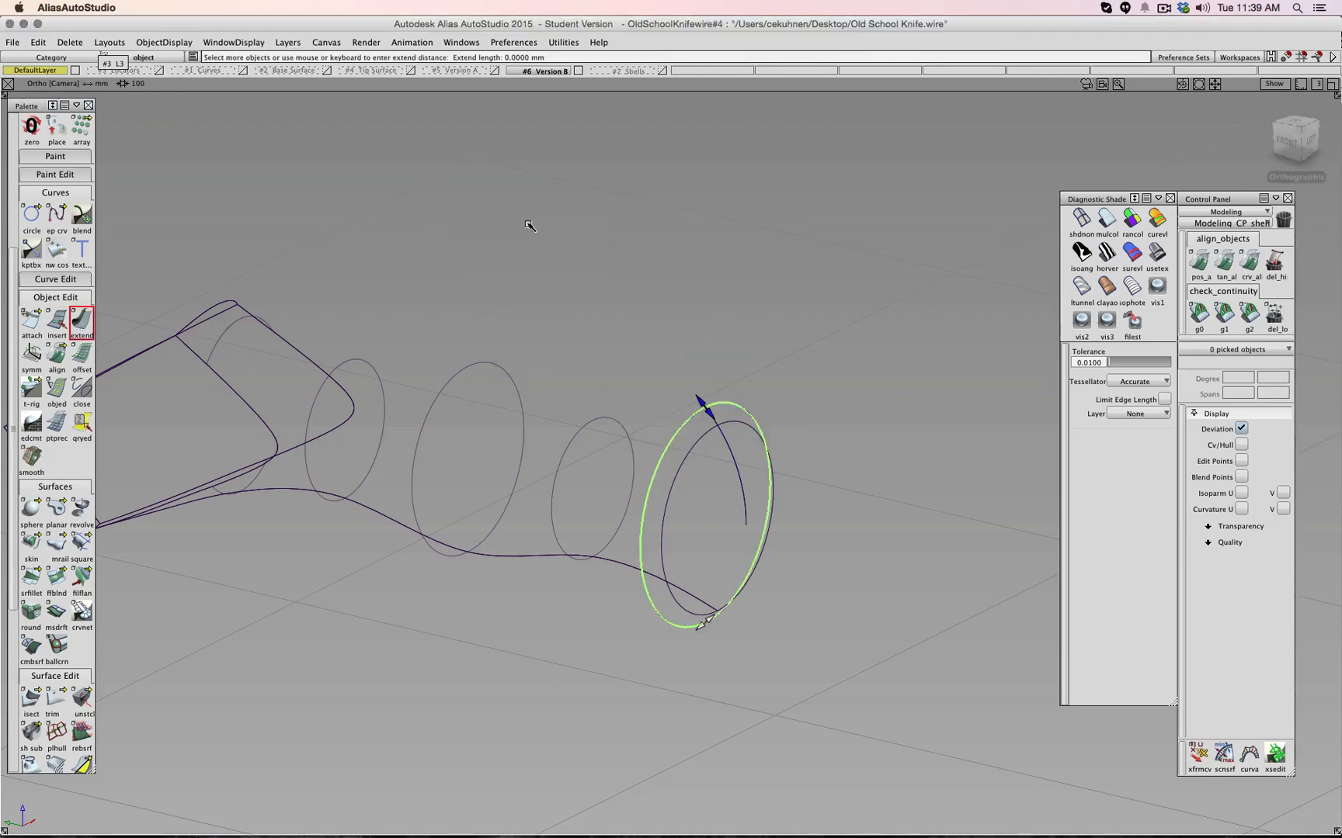
pyautogui.keyDown('ctrl'); pyautogui.keyDown('shift'); pyautogui.moveTo(548, 258); pyautogui.dragTo(551, 287); pyautogui.keyUp('shift'); pyautogui.keyUp('ctrl')
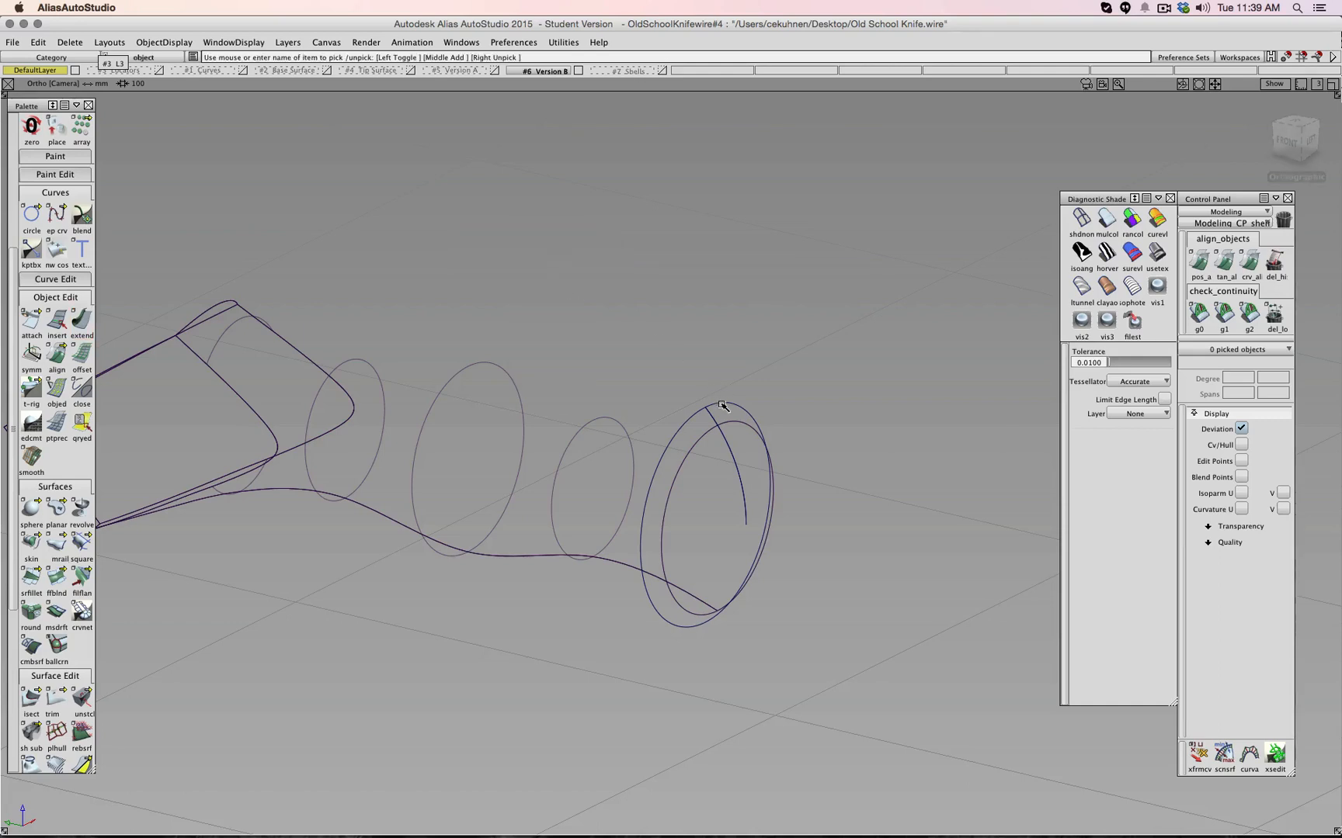
pyautogui.click(721, 401)
pyautogui.click(138, 44)
pyautogui.click(160, 93)
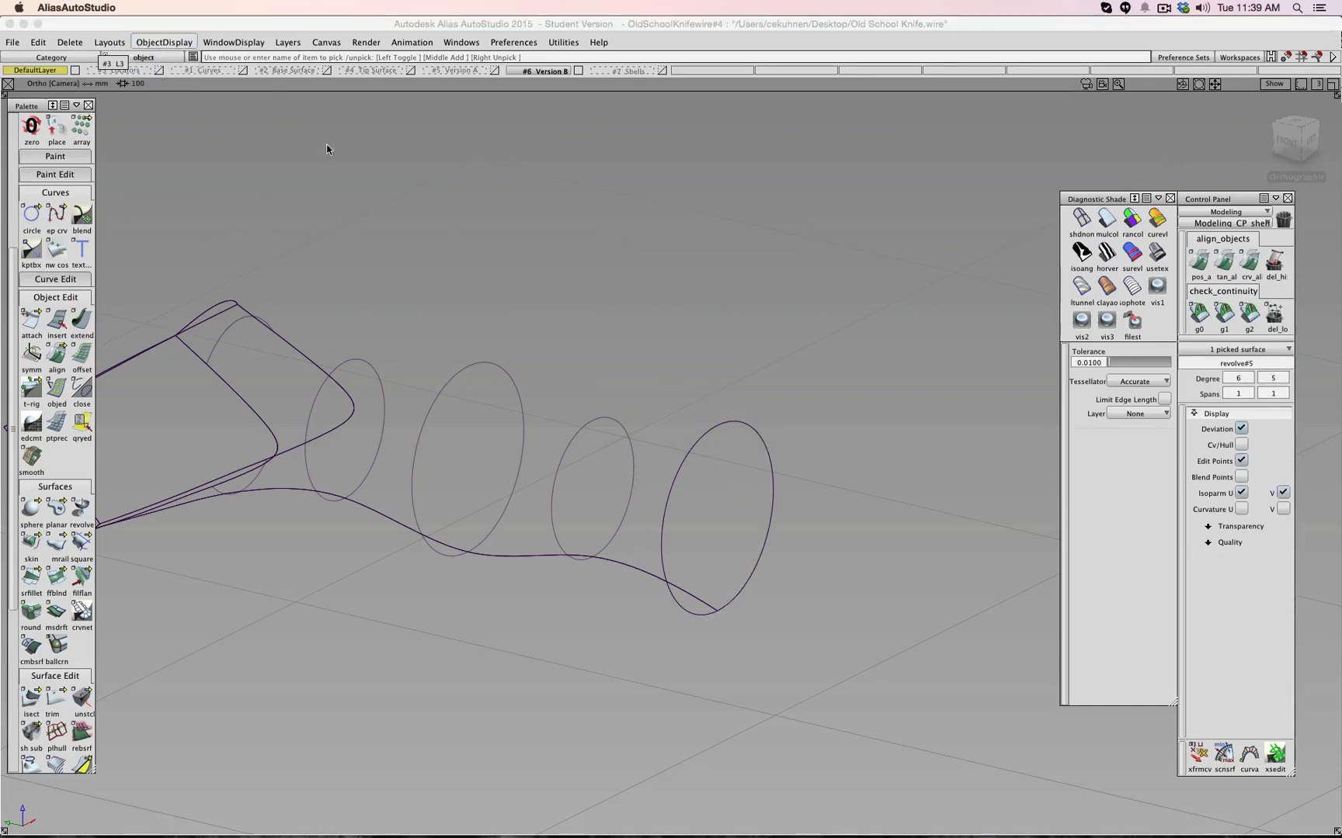
# Try to extend the handle's exposed circular end edge, and turn multi-color diagnostic shading back on
pyautogui.click(759, 432)
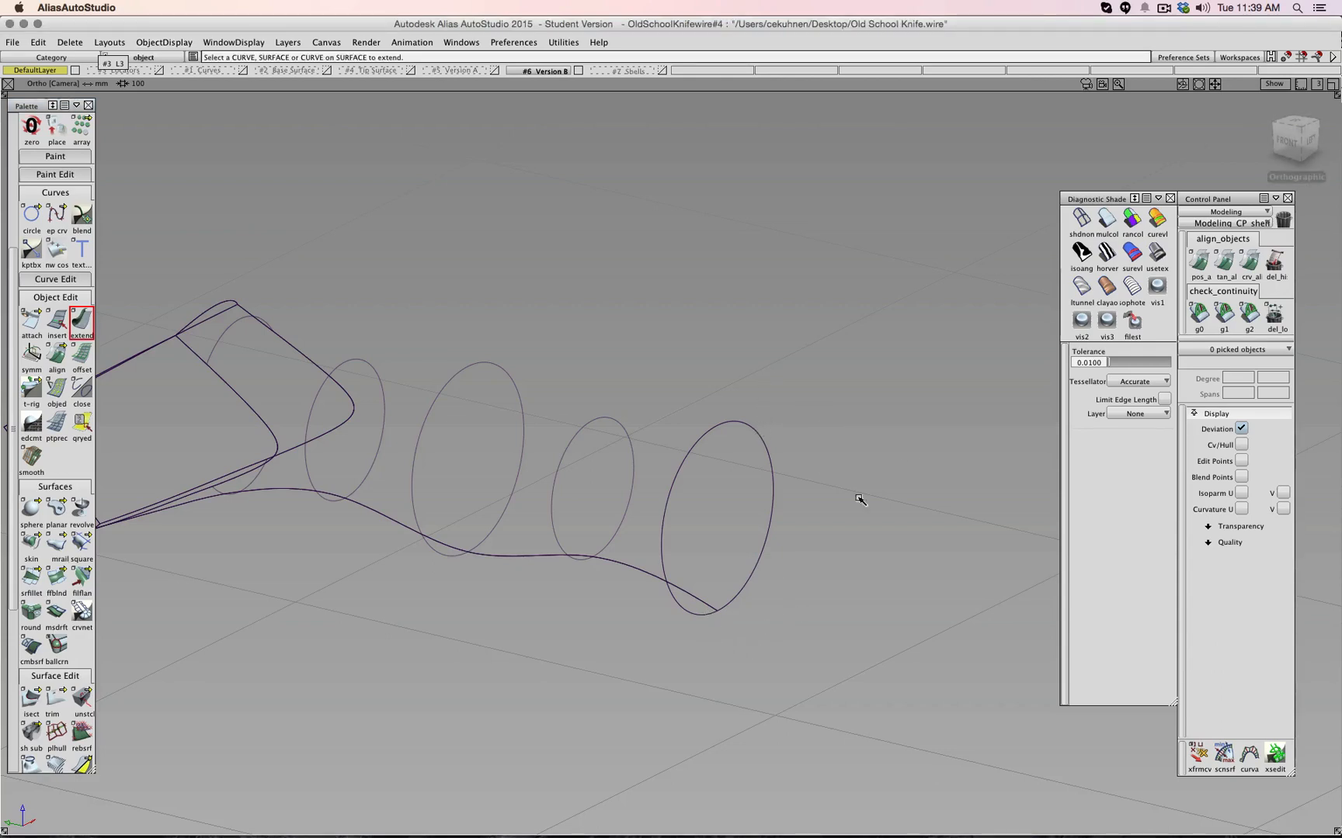
pyautogui.keyDown('ctrl'); pyautogui.keyDown('shift'); pyautogui.moveTo(955, 317); pyautogui.dragTo(960, 286); pyautogui.keyUp('shift'); pyautogui.keyUp('ctrl')
pyautogui.click(1091, 229)
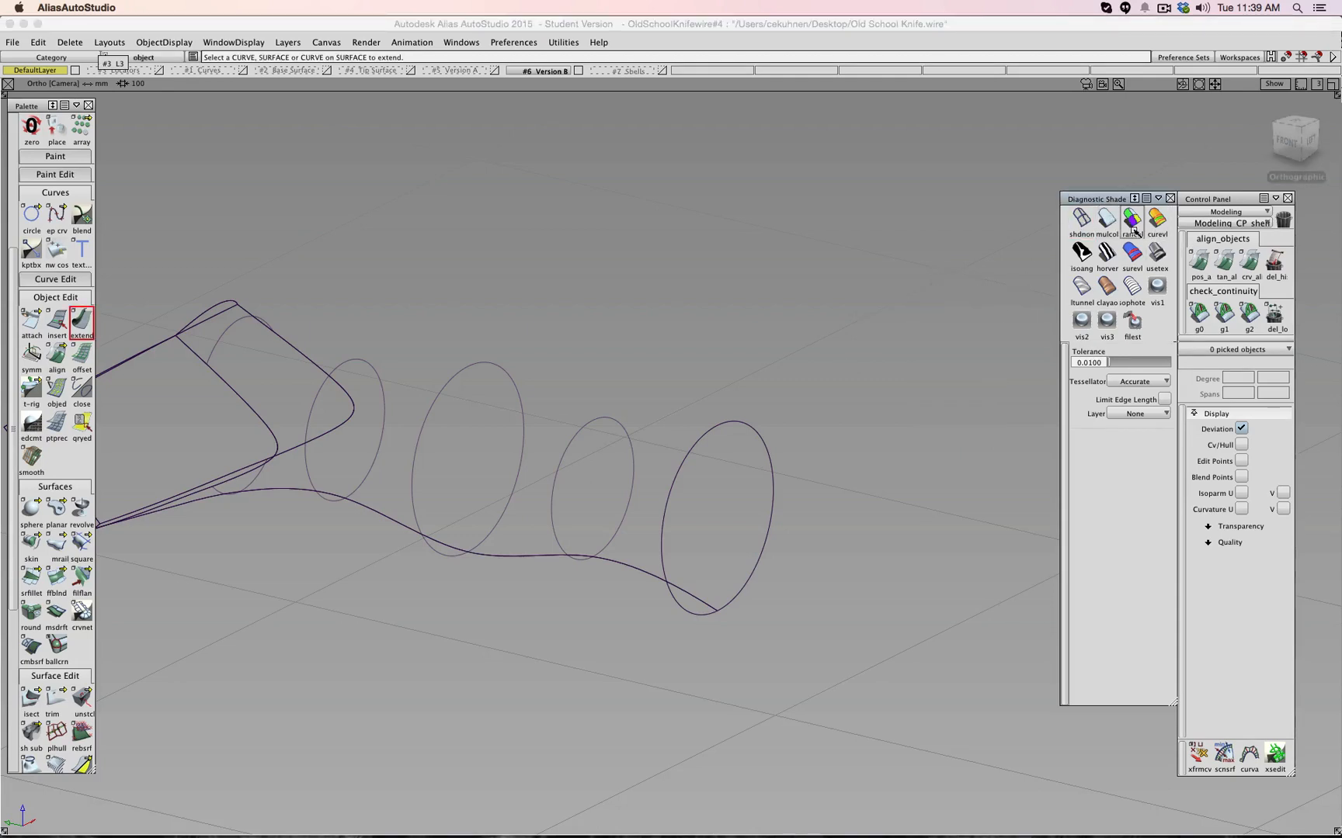
pyautogui.click(1109, 222)
pyautogui.keyDown('ctrl'); pyautogui.keyDown('shift'); pyautogui.moveTo(819, 371); pyautogui.dragTo(817, 340); pyautogui.keyUp('shift'); pyautogui.keyUp('ctrl')
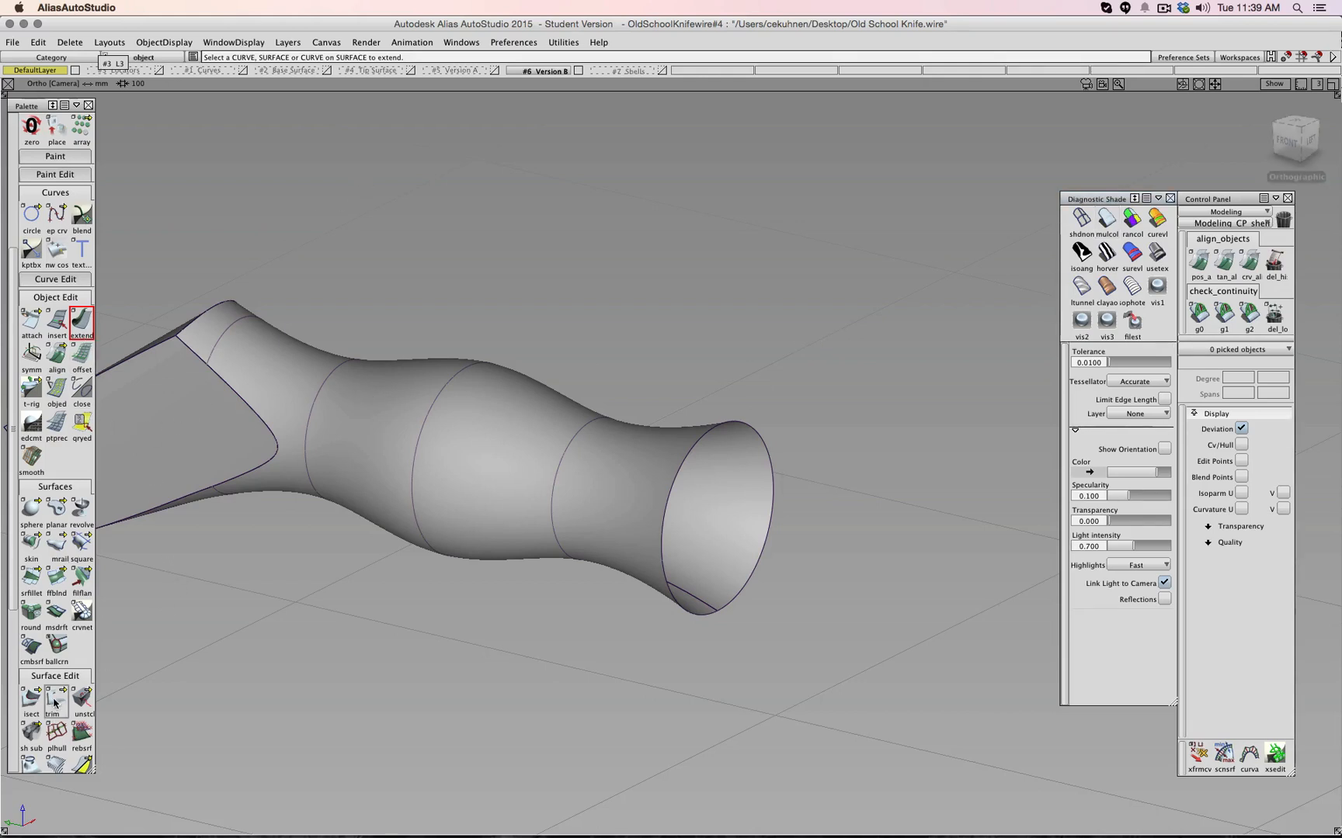
# Untrim the handle surface repeatedly to restore the complete revolved shape at its blade end
pyautogui.moveTo(56, 701); pyautogui.dragTo(109, 701)
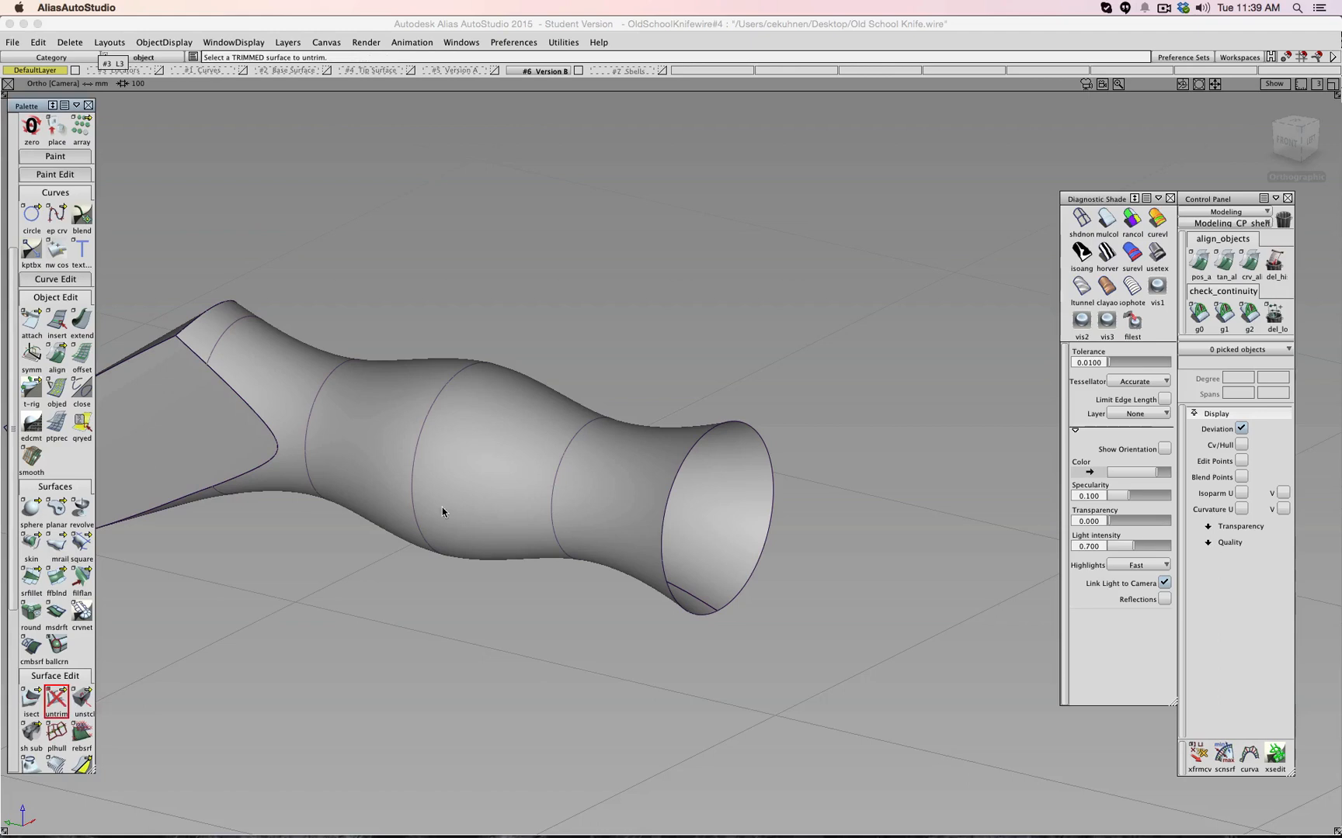
pyautogui.click(371, 455)
pyautogui.keyDown('alt'); pyautogui.keyDown('shift'); pyautogui.moveTo(380, 458); pyautogui.dragTo(241, 550); pyautogui.keyUp('shift'); pyautogui.keyUp('alt')
pyautogui.click(82, 320)
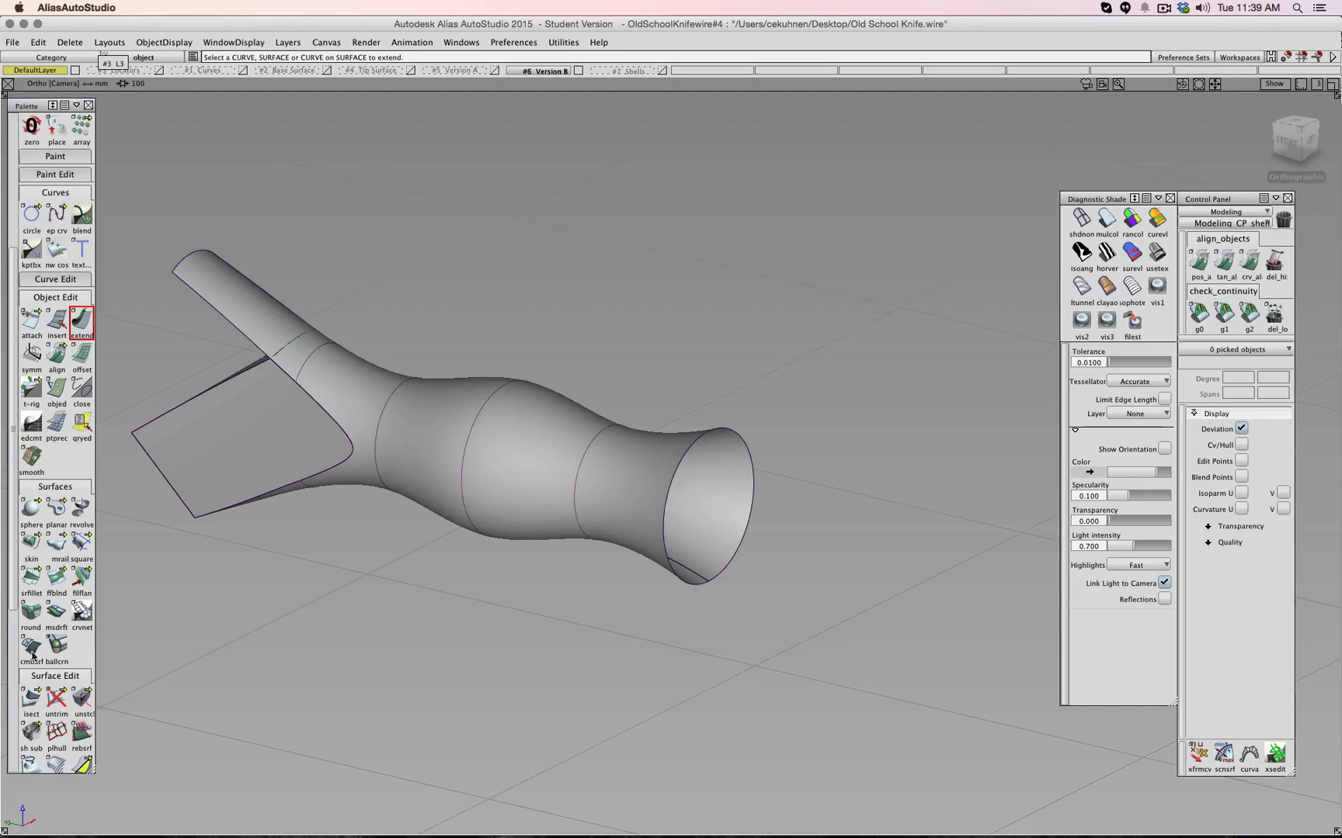
pyautogui.click(56, 701)
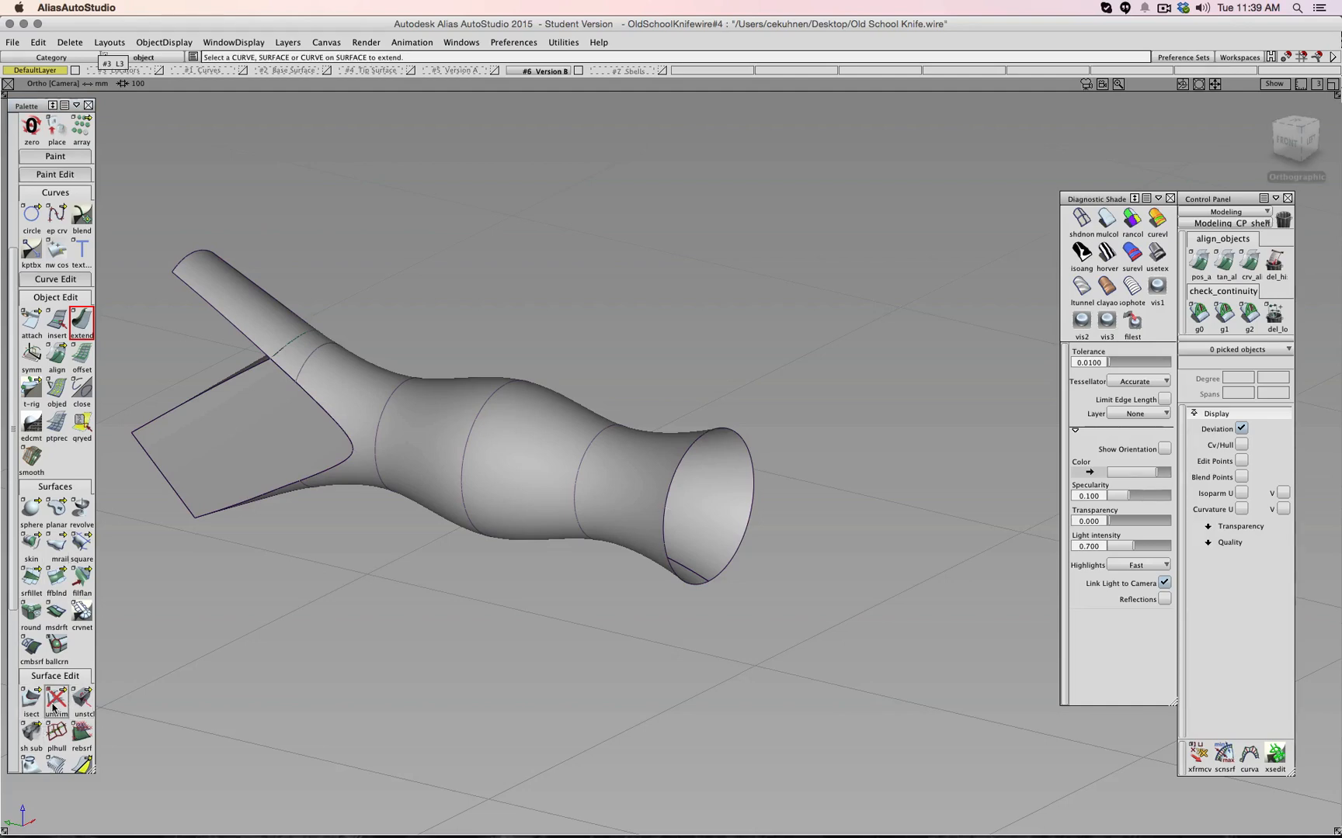
pyautogui.click(199, 294)
pyautogui.keyDown('ctrl'); pyautogui.keyDown('shift'); pyautogui.moveTo(447, 281); pyautogui.dragTo(450, 259); pyautogui.keyUp('shift'); pyautogui.keyUp('ctrl')
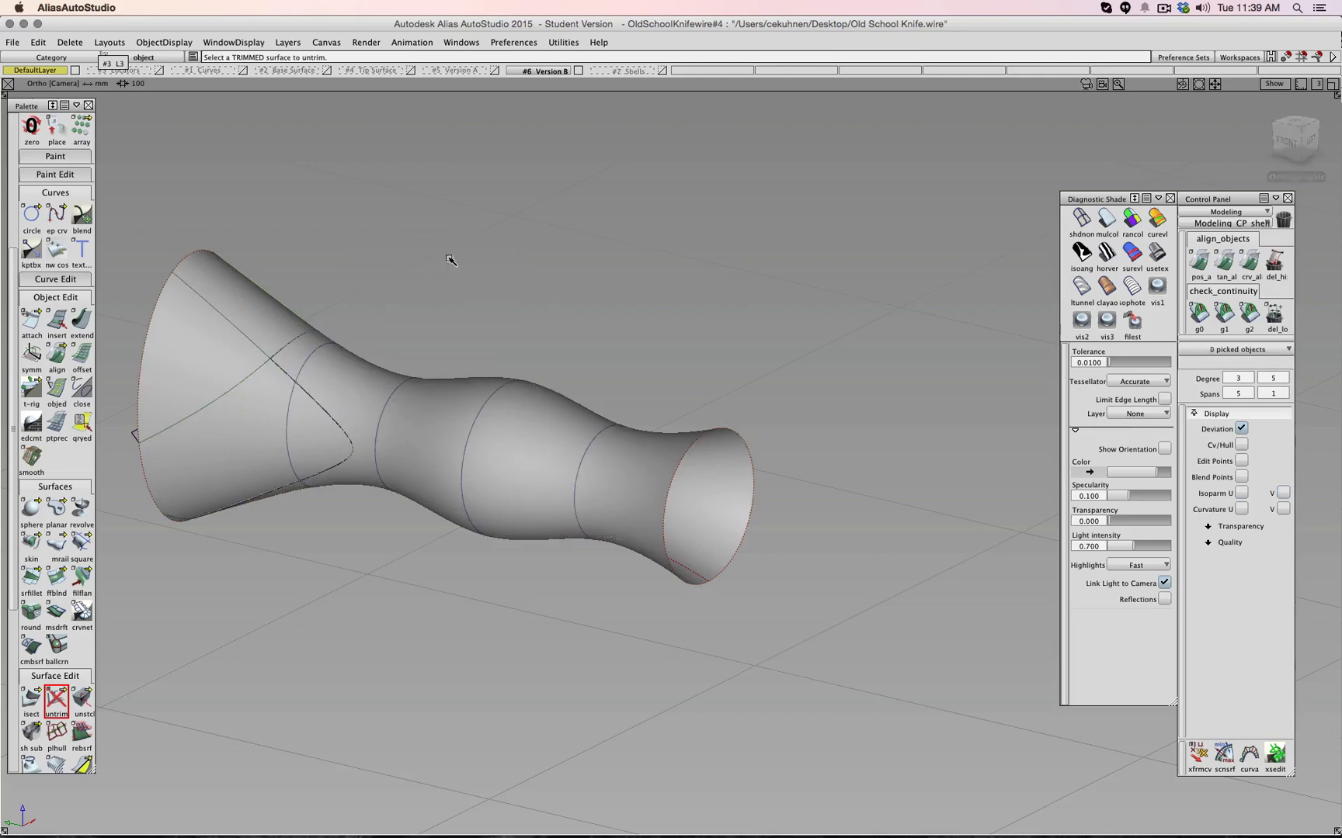
# Extend the untrimmed handle surface at its circular cap-side edge by about 3.38 mm
pyautogui.click(81, 319)
pyautogui.click(713, 428)
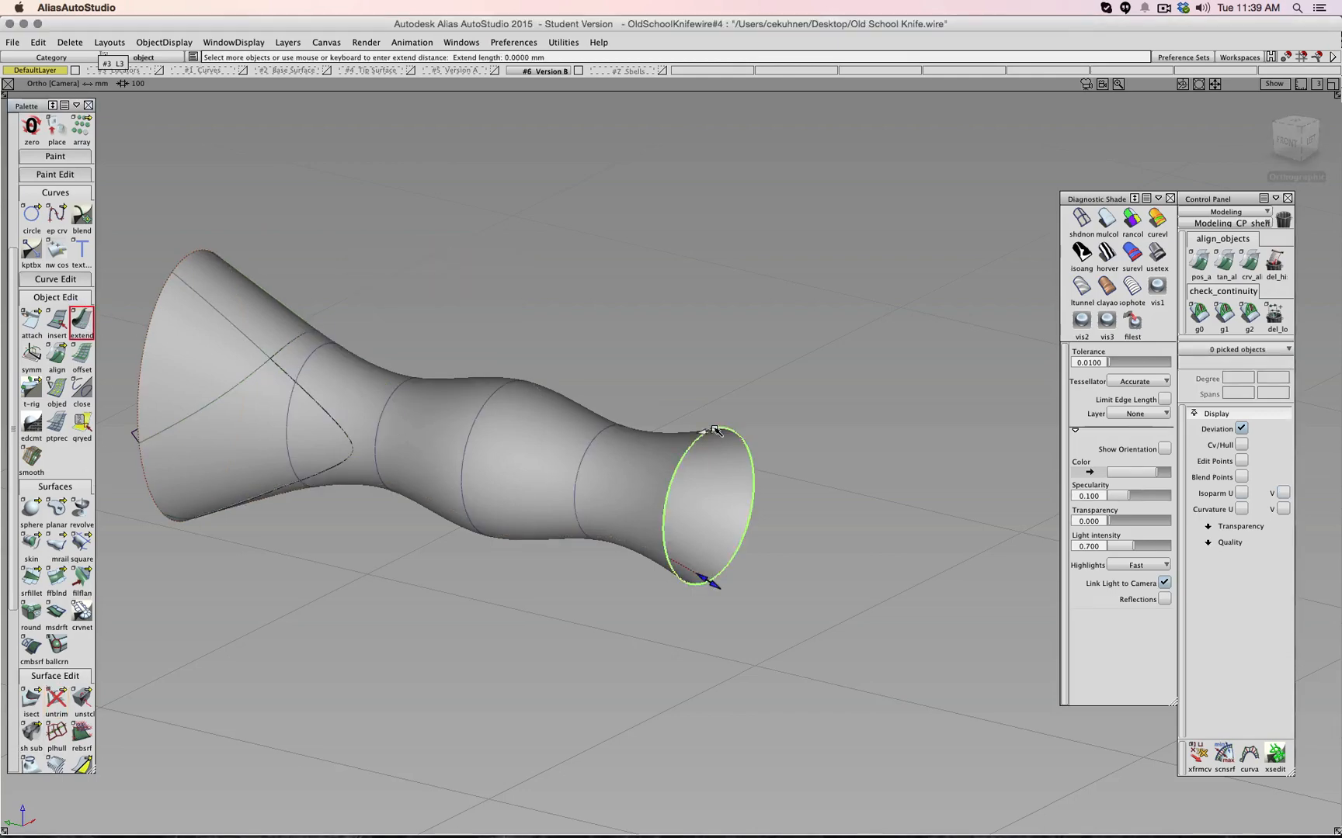
pyautogui.scroll(2, 761, 530)
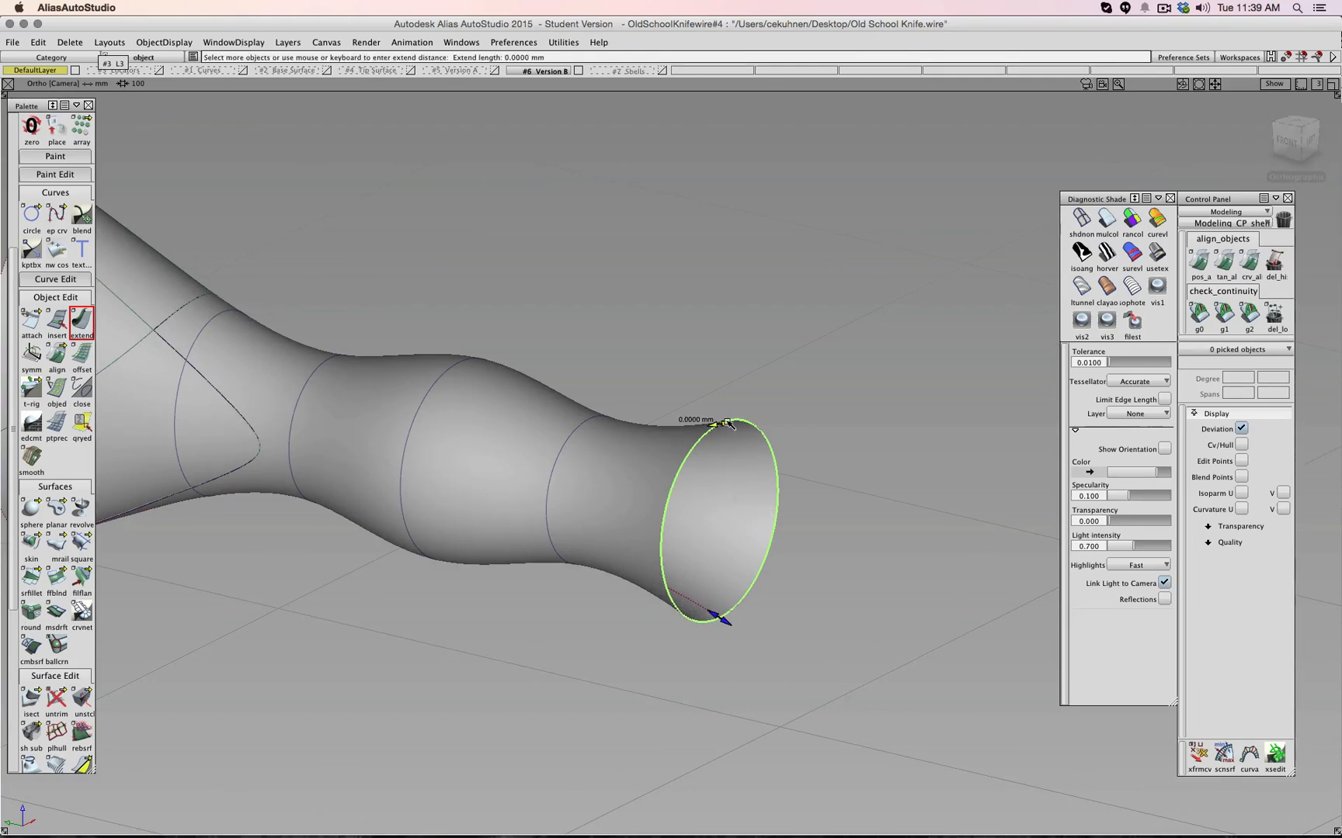
pyautogui.moveTo(715, 428); pyautogui.dragTo(767, 407)
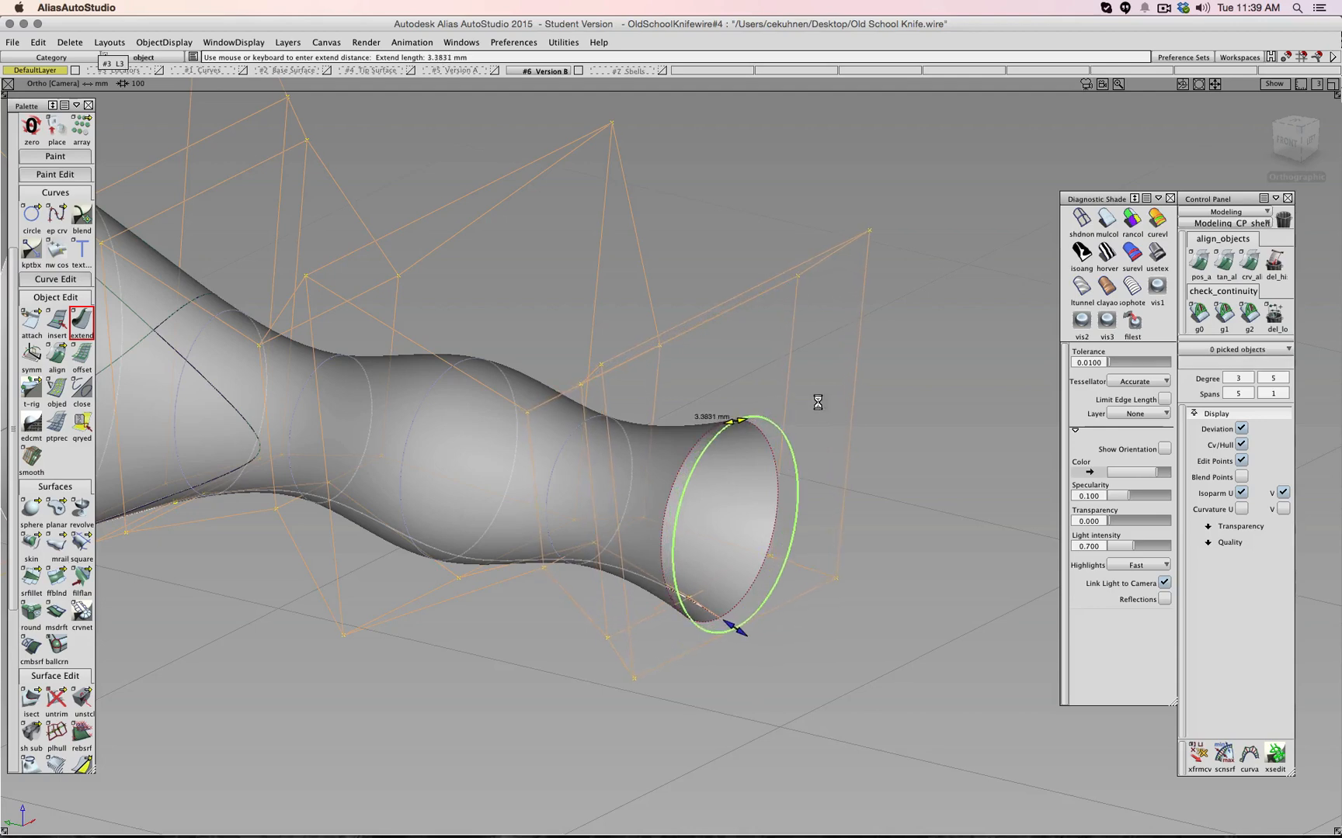
pyautogui.keyDown('ctrl'); pyautogui.keyDown('shift'); pyautogui.moveTo(896, 378); pyautogui.dragTo(898, 348); pyautogui.keyUp('shift'); pyautogui.keyUp('ctrl')
# Trim the extended handle surface along its existing blade-end curves, keeping the main body
pyautogui.keyDown('alt'); pyautogui.keyDown('shift'); pyautogui.moveTo(862, 373); pyautogui.dragTo(643, 392, button='right'); pyautogui.keyUp('shift'); pyautogui.keyUp('alt')
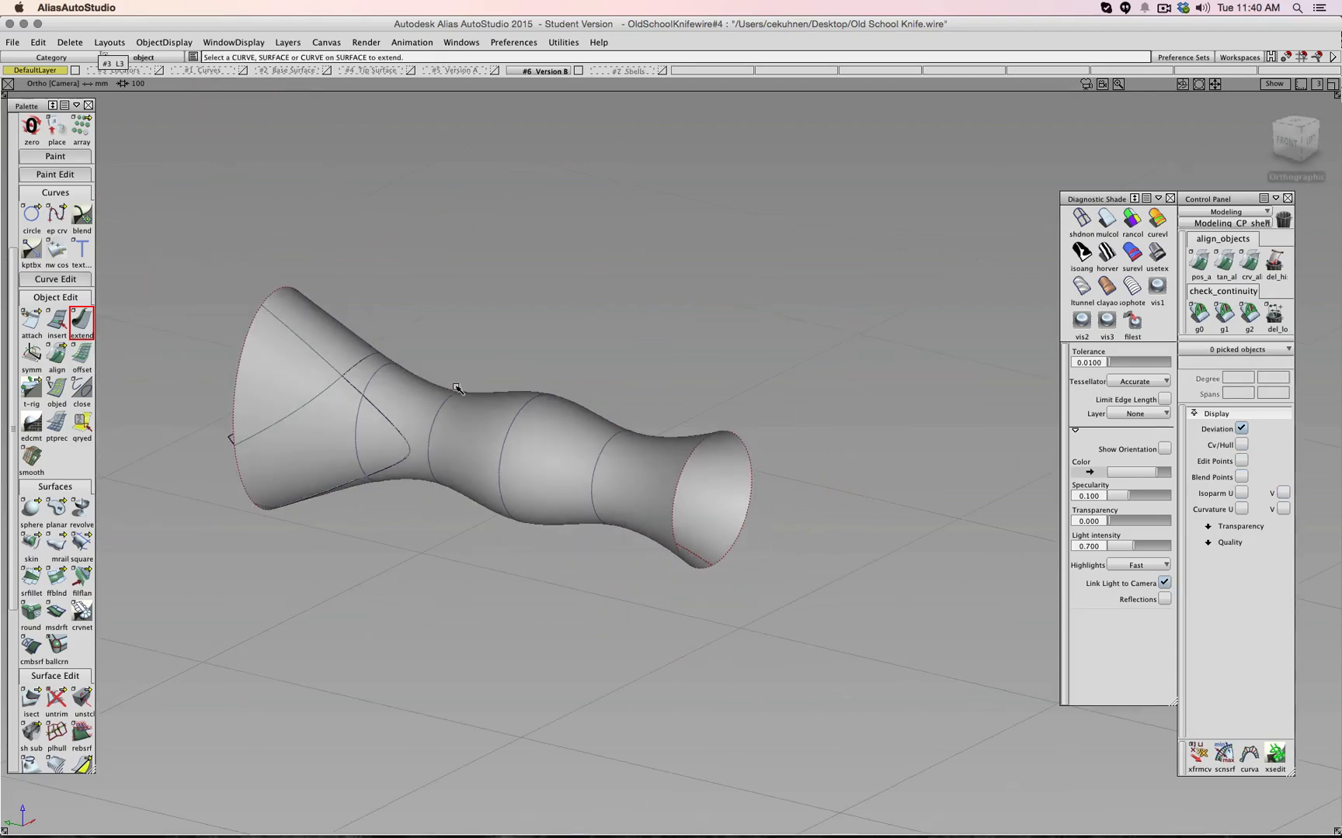
pyautogui.keyDown('alt'); pyautogui.keyDown('shift'); pyautogui.moveTo(455, 389); pyautogui.dragTo(505, 388, button='right'); pyautogui.keyUp('shift'); pyautogui.keyUp('alt')
pyautogui.moveTo(56, 699); pyautogui.dragTo(108, 701)
pyautogui.click(449, 442)
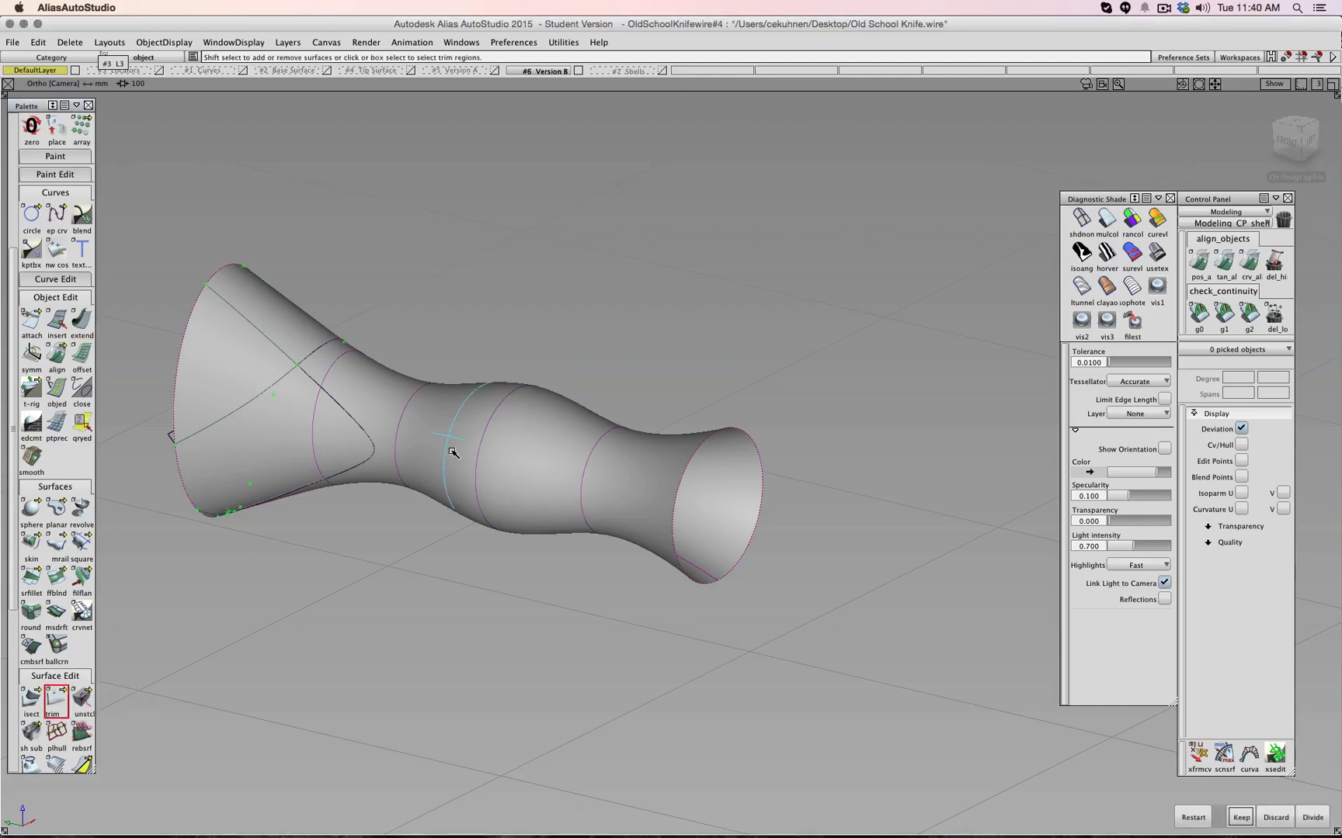
pyautogui.moveTo(499, 547)
pyautogui.keyDown('alt'); pyautogui.keyDown('shift'); pyautogui.mouseDown()
pyautogui.moveTo(524, 542)
pyautogui.moveTo(392, 359)
pyautogui.moveTo(279, 428)
pyautogui.moveTo(271, 555)
pyautogui.moveTo(515, 579)
pyautogui.moveTo(497, 560)
pyautogui.mouseUp(); pyautogui.keyUp('shift'); pyautogui.keyUp('alt')
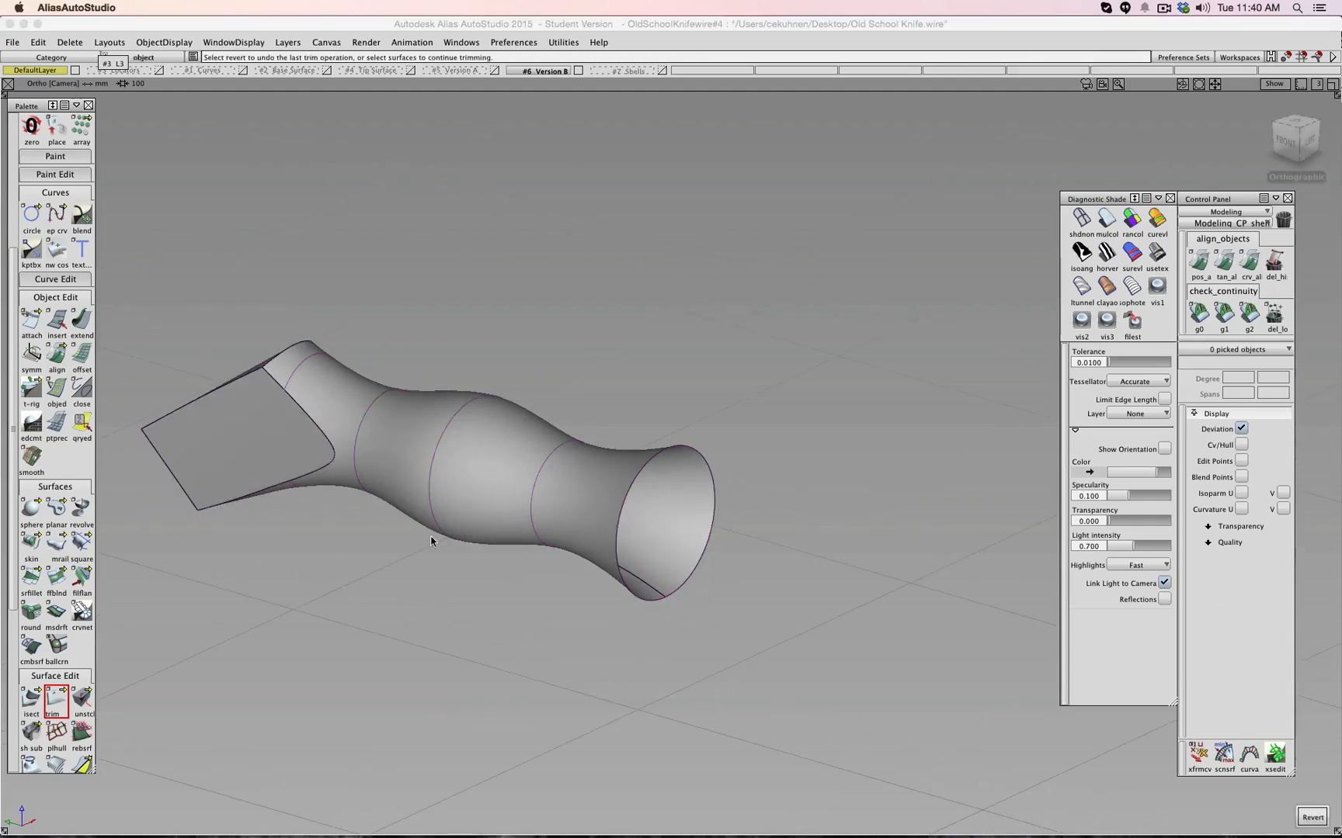
pyautogui.keyDown('alt'); pyautogui.keyDown('shift'); pyautogui.moveTo(435, 542); pyautogui.dragTo(611, 425); pyautogui.keyUp('shift'); pyautogui.keyUp('alt')
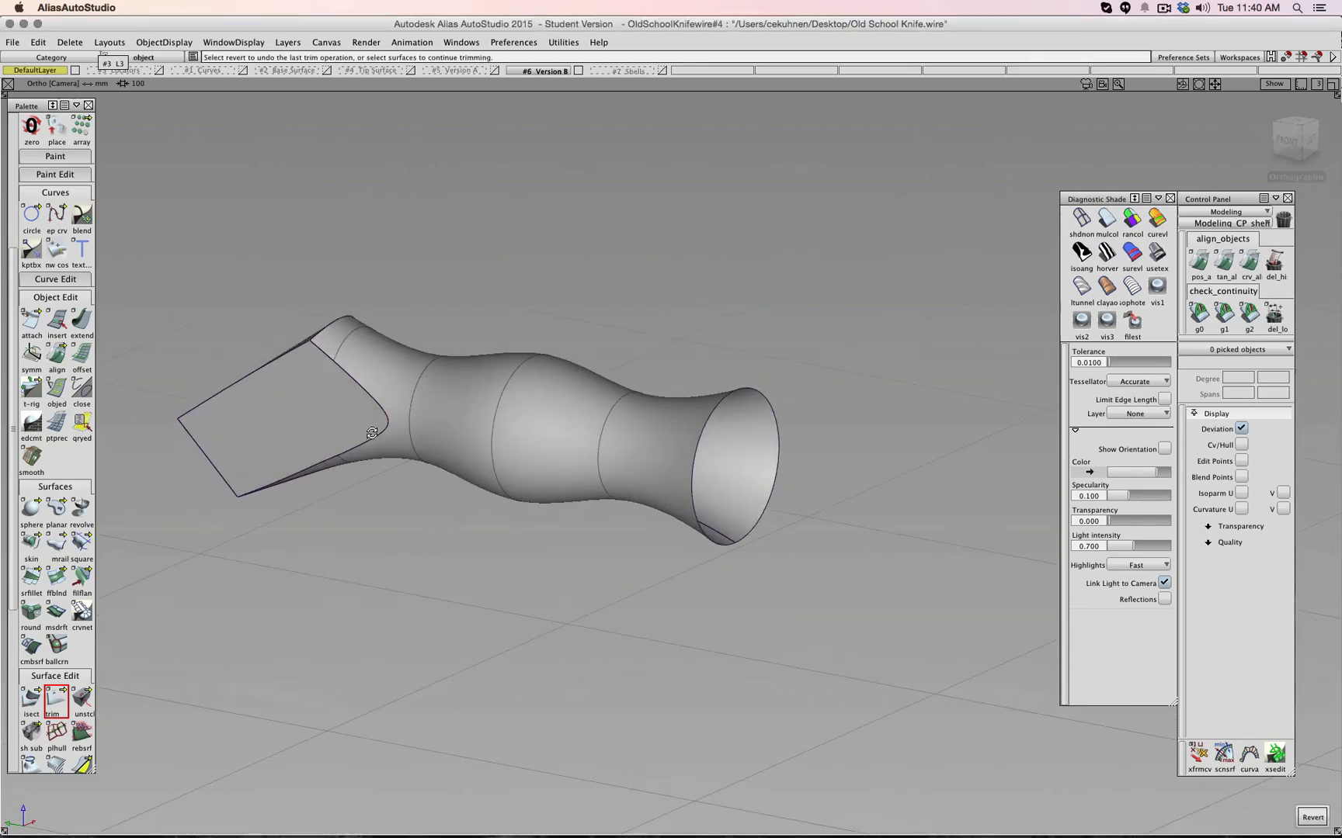
pyautogui.keyDown('ctrl'); pyautogui.keyDown('shift'); pyautogui.moveTo(653, 265); pyautogui.dragTo(653, 233); pyautogui.keyUp('shift'); pyautogui.keyUp('ctrl')
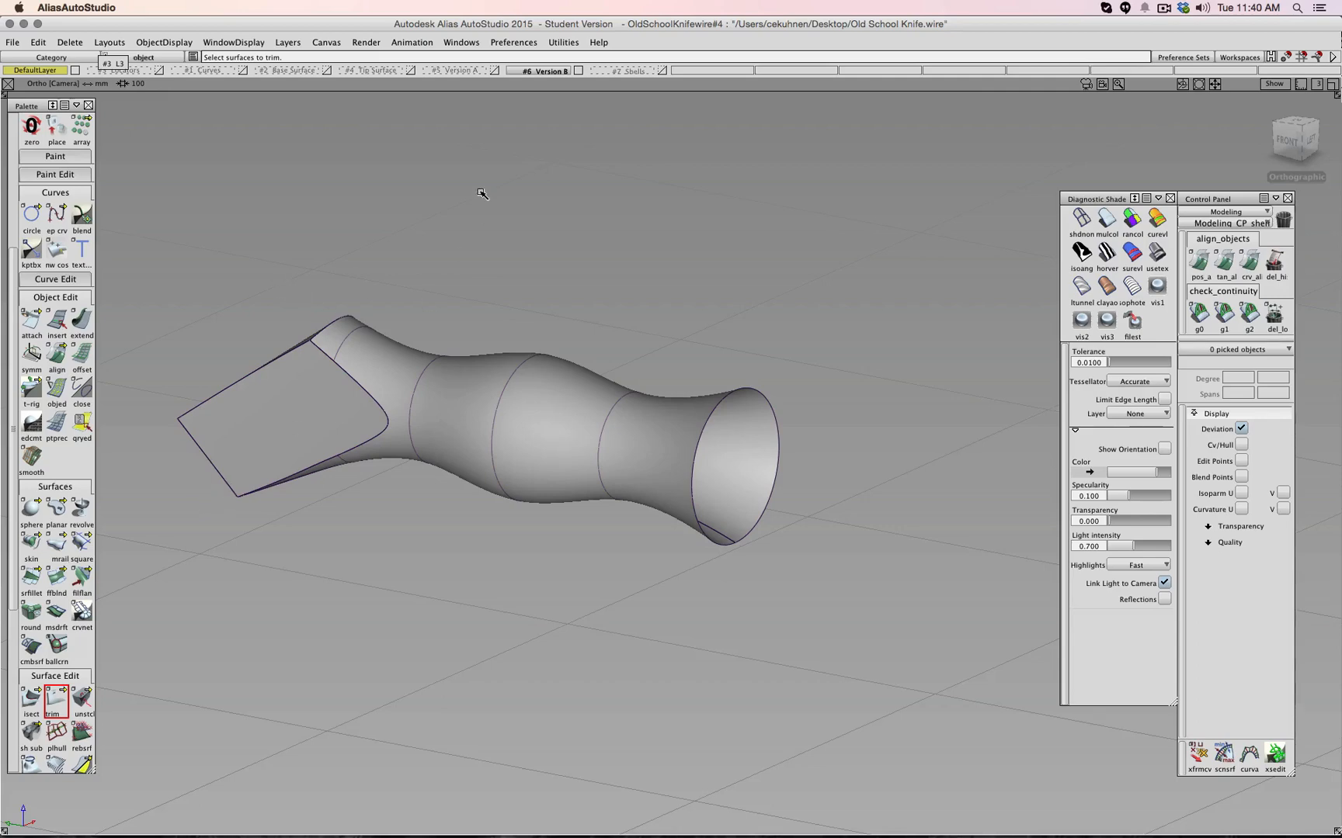
# Make the hidden end cap visible again and apply multi-color shading to all surfaces at the handle's end
pyautogui.click(233, 42)
pyautogui.moveTo(287, 42)
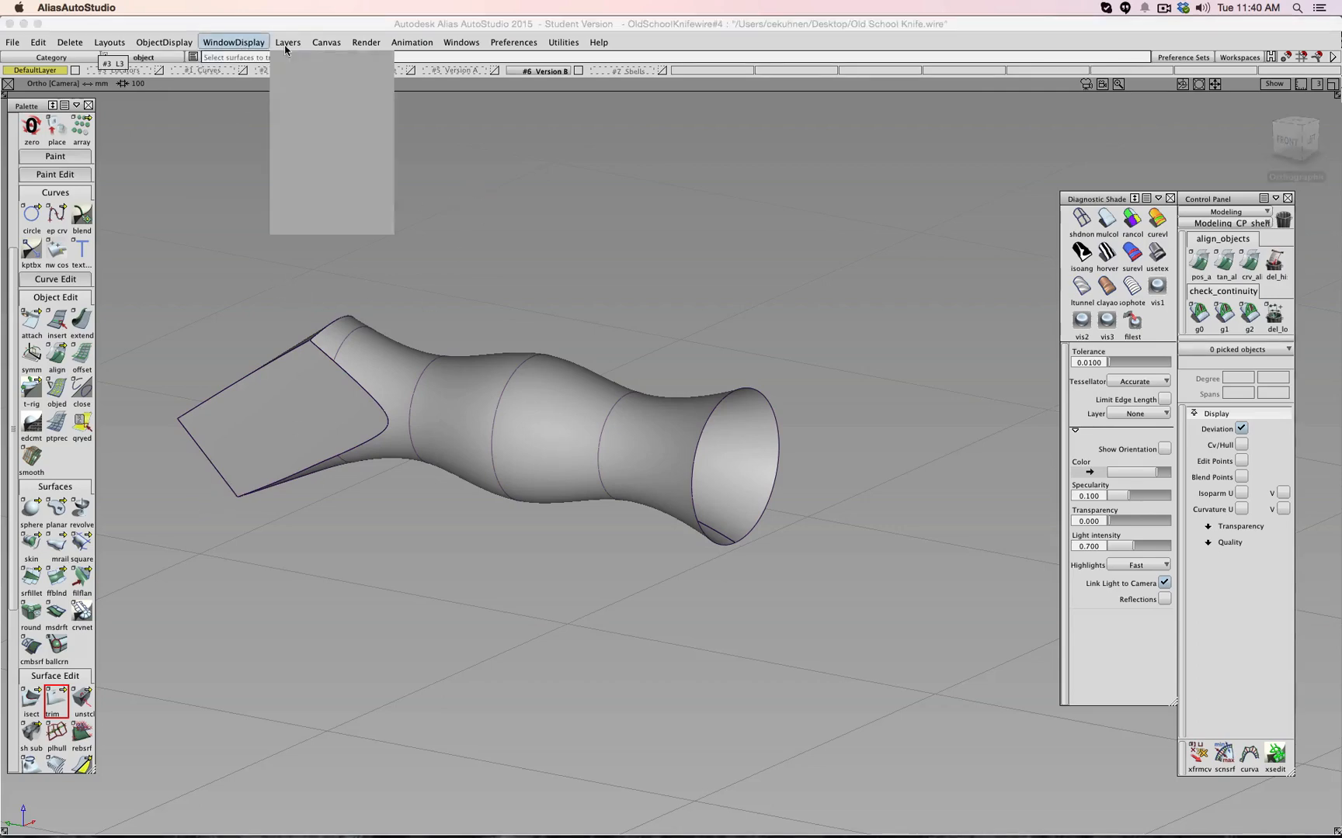
pyautogui.moveTo(164, 42)
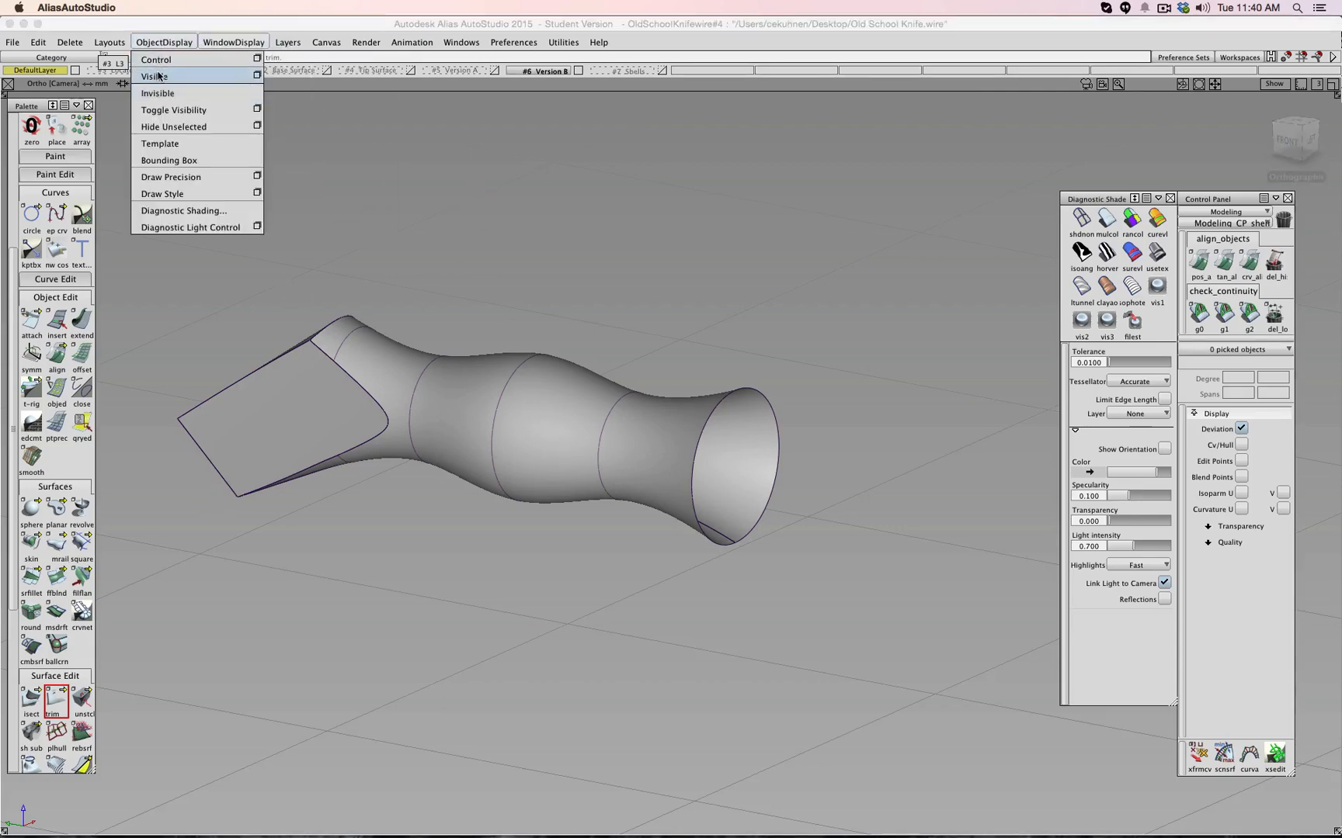
pyautogui.click(156, 75)
pyautogui.click(1106, 220)
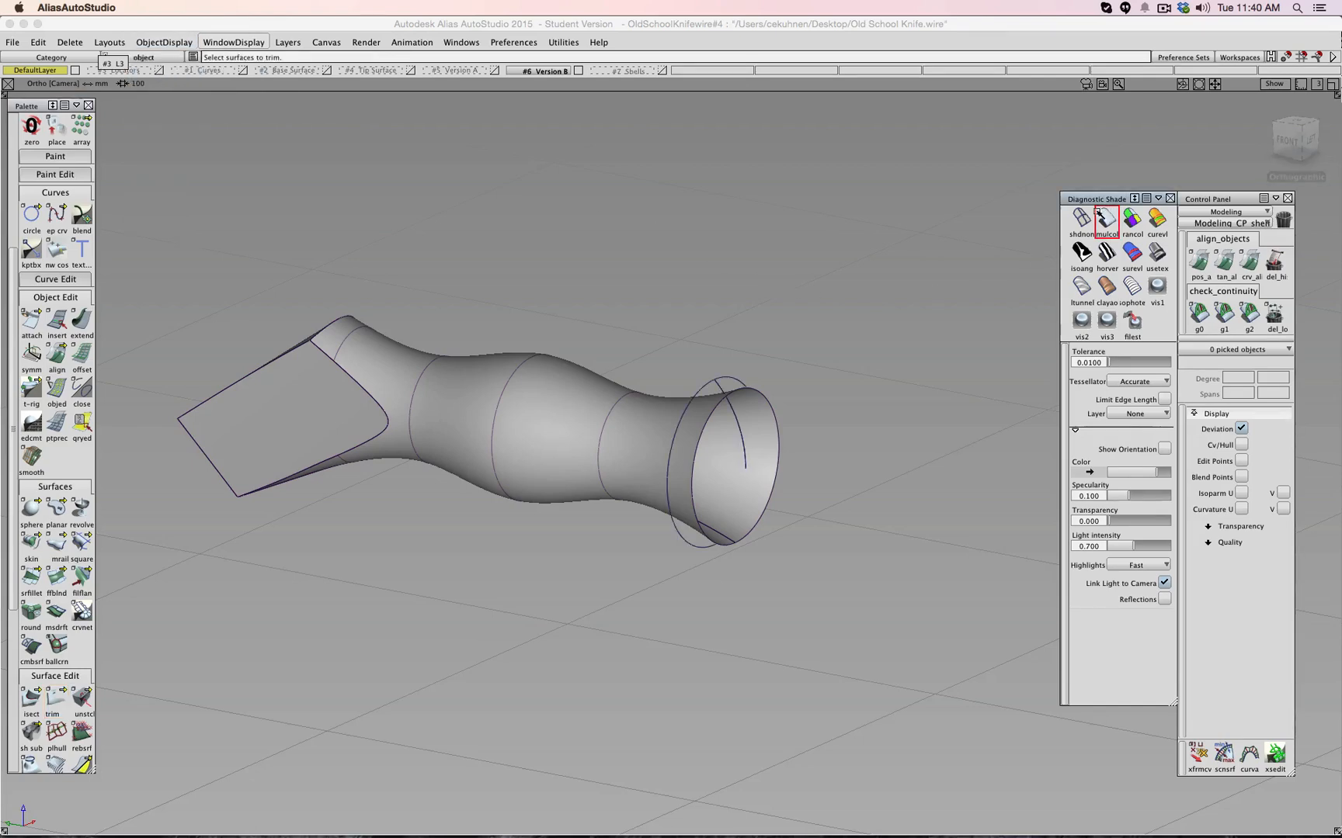
pyautogui.scroll(5, 769, 440)
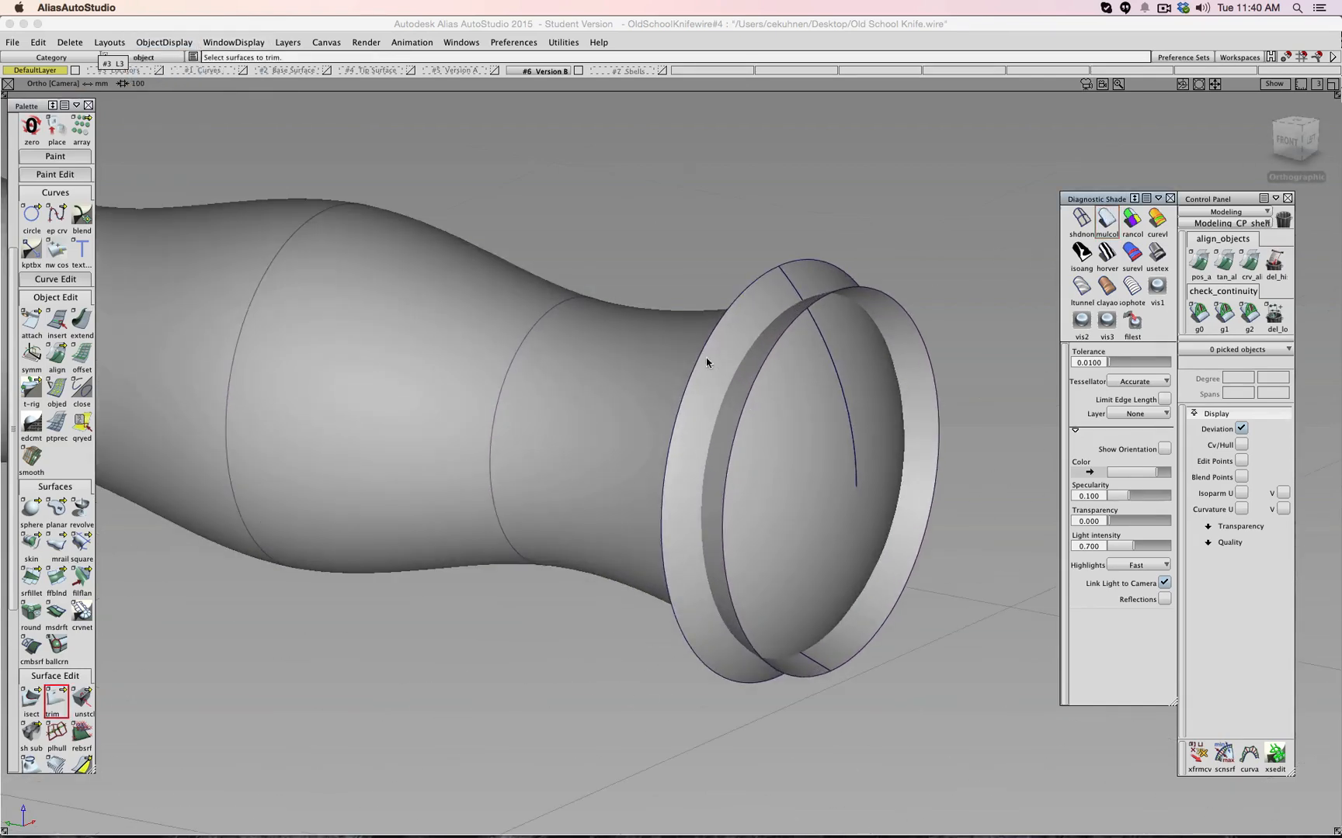
# Intersect the main handle surface with the extended end cap surface to create their crossing curves
pyautogui.click(31, 700)
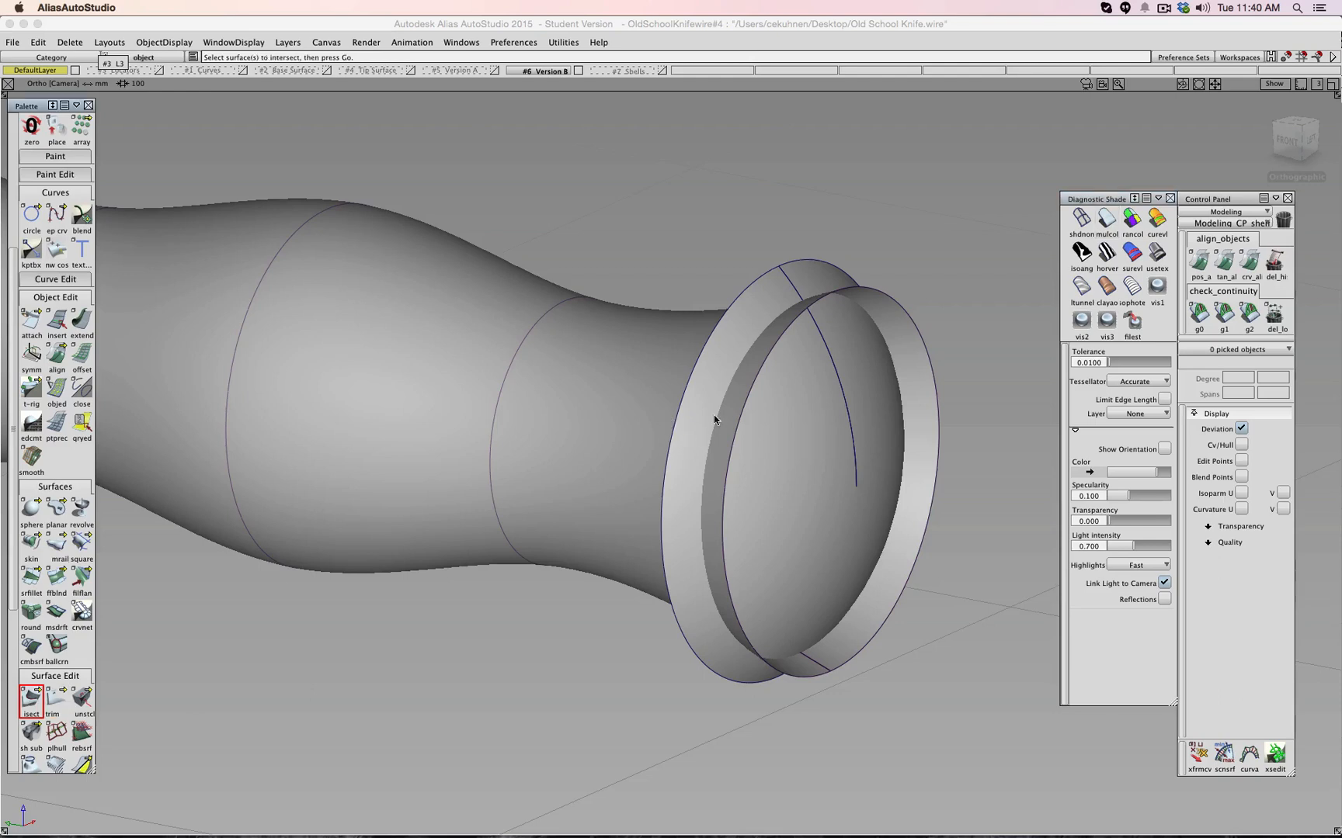
pyautogui.click(632, 414)
pyautogui.press('space')
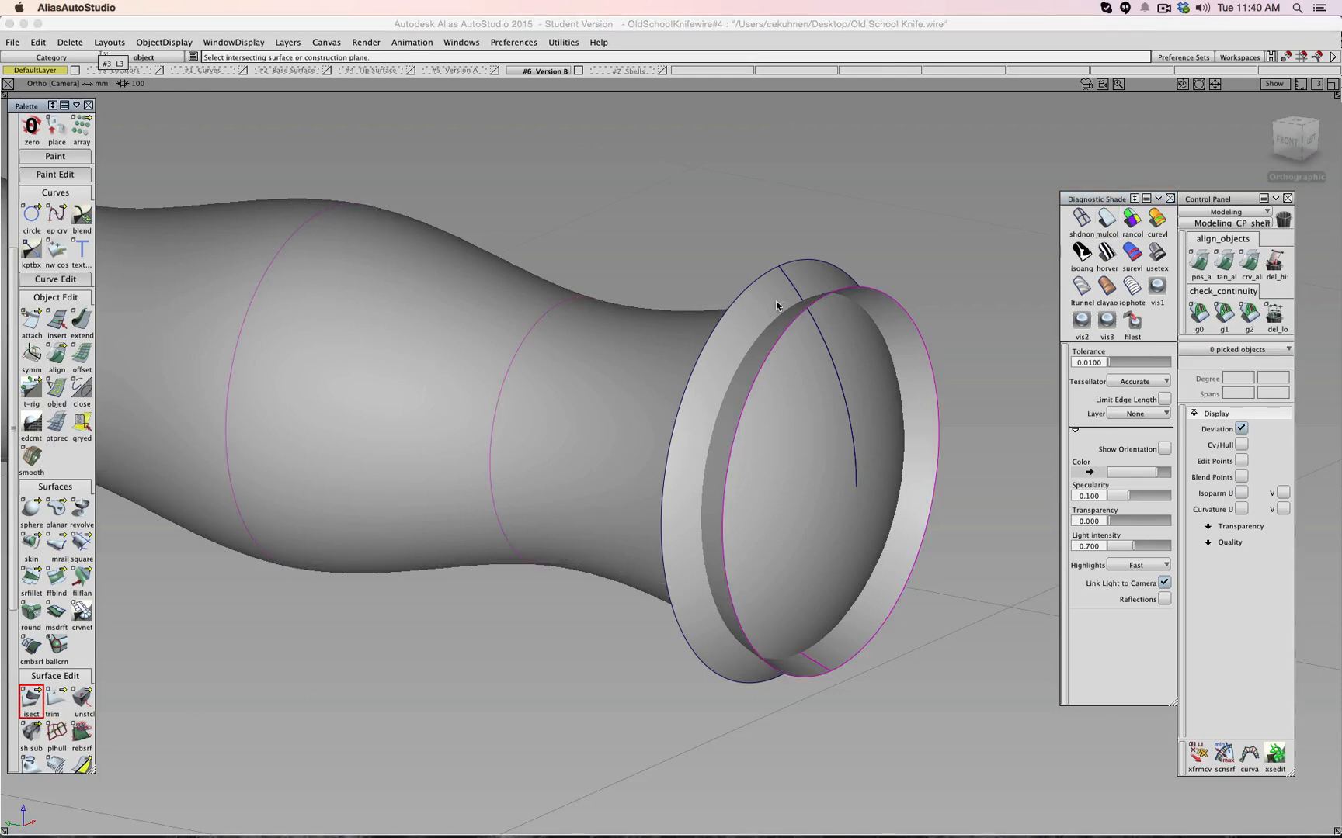
pyautogui.click(772, 291)
pyautogui.keyDown('ctrl'); pyautogui.keyDown('shift'); pyautogui.moveTo(676, 286); pyautogui.dragTo(672, 256); pyautogui.keyUp('shift'); pyautogui.keyUp('ctrl')
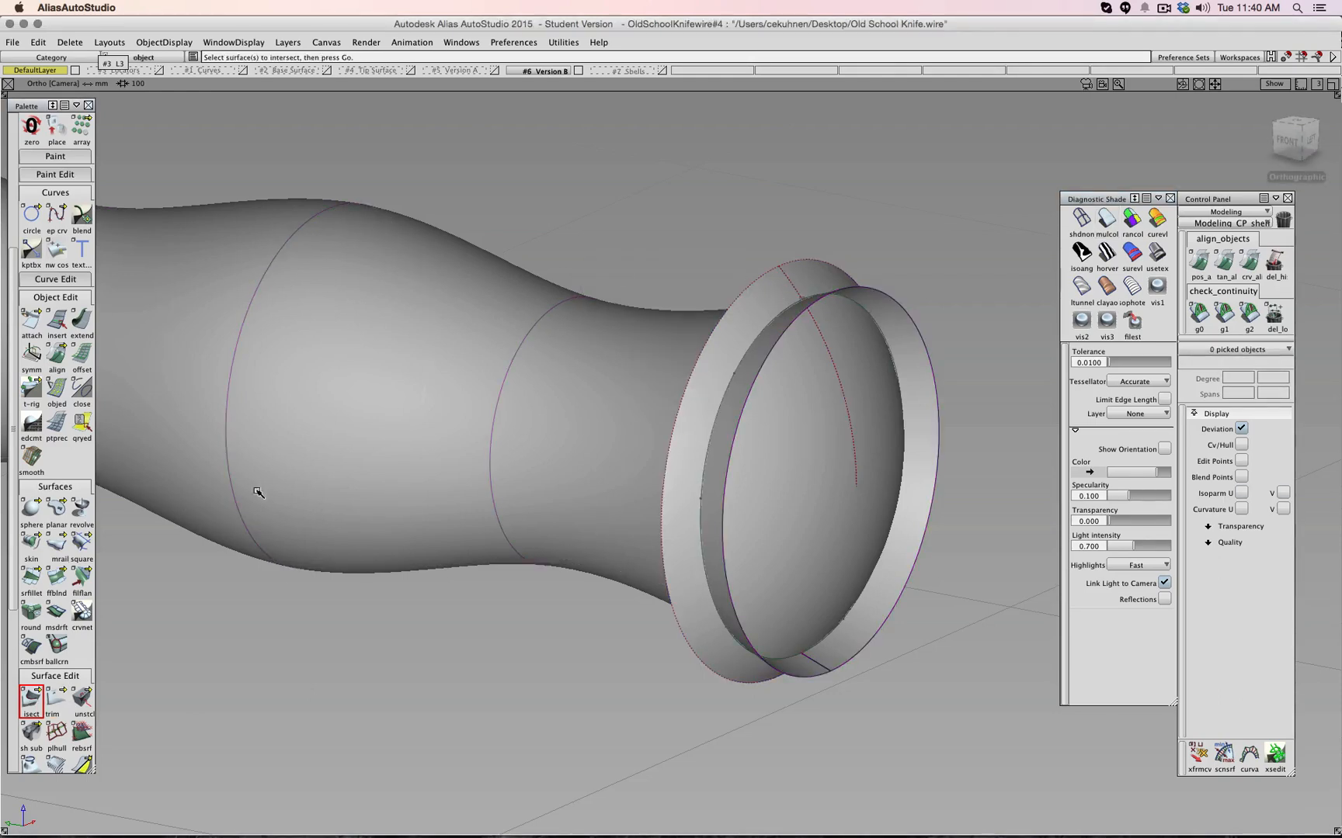
# Trim the end cap and the handle surface at their intersection, keeping the domed centre and the main handle body
pyautogui.click(56, 705)
pyautogui.click(776, 506)
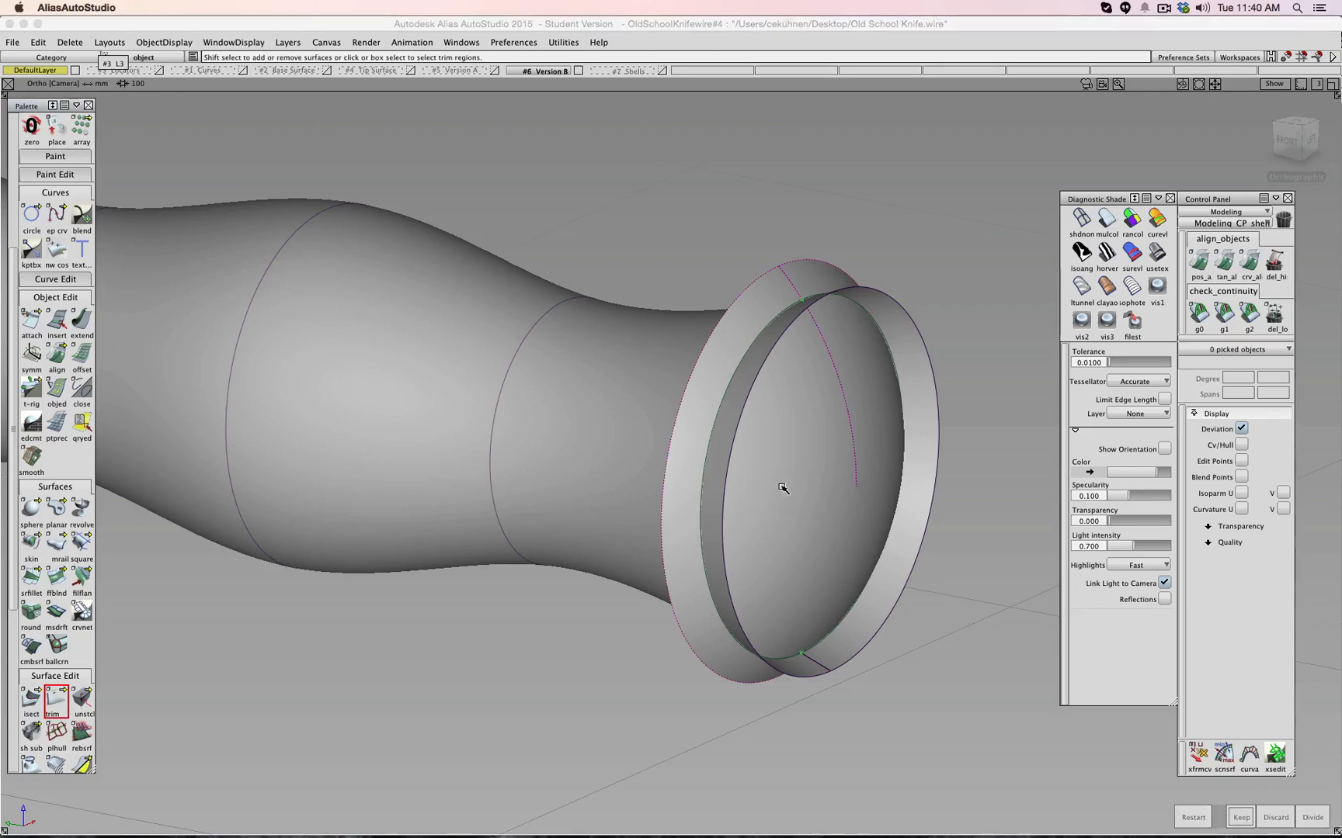
pyautogui.click(782, 486)
pyautogui.press('space')
pyautogui.click(585, 452)
pyautogui.click(586, 488)
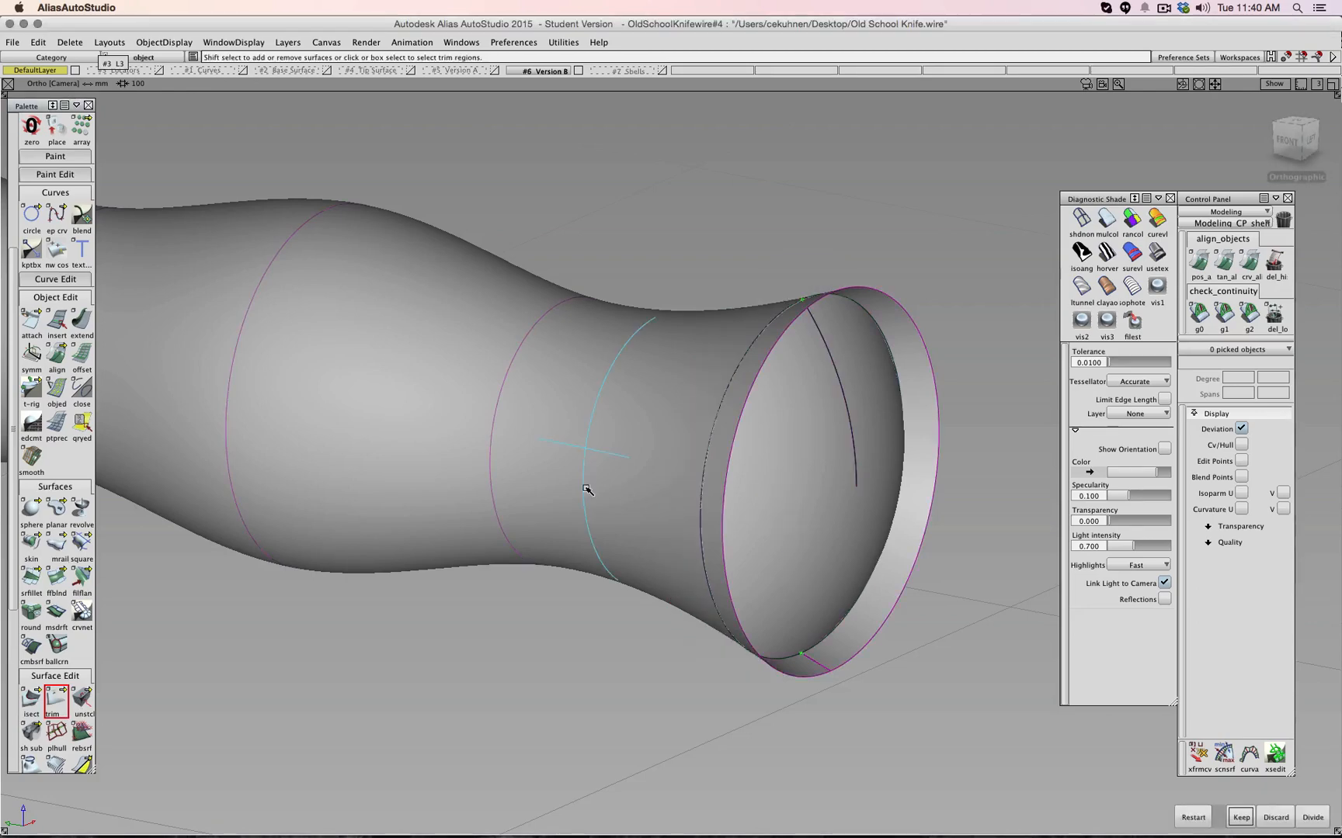
pyautogui.press('space')
pyautogui.keyDown('ctrl'); pyautogui.keyDown('shift'); pyautogui.moveTo(713, 243); pyautogui.dragTo(712, 216); pyautogui.keyUp('shift'); pyautogui.keyUp('ctrl')
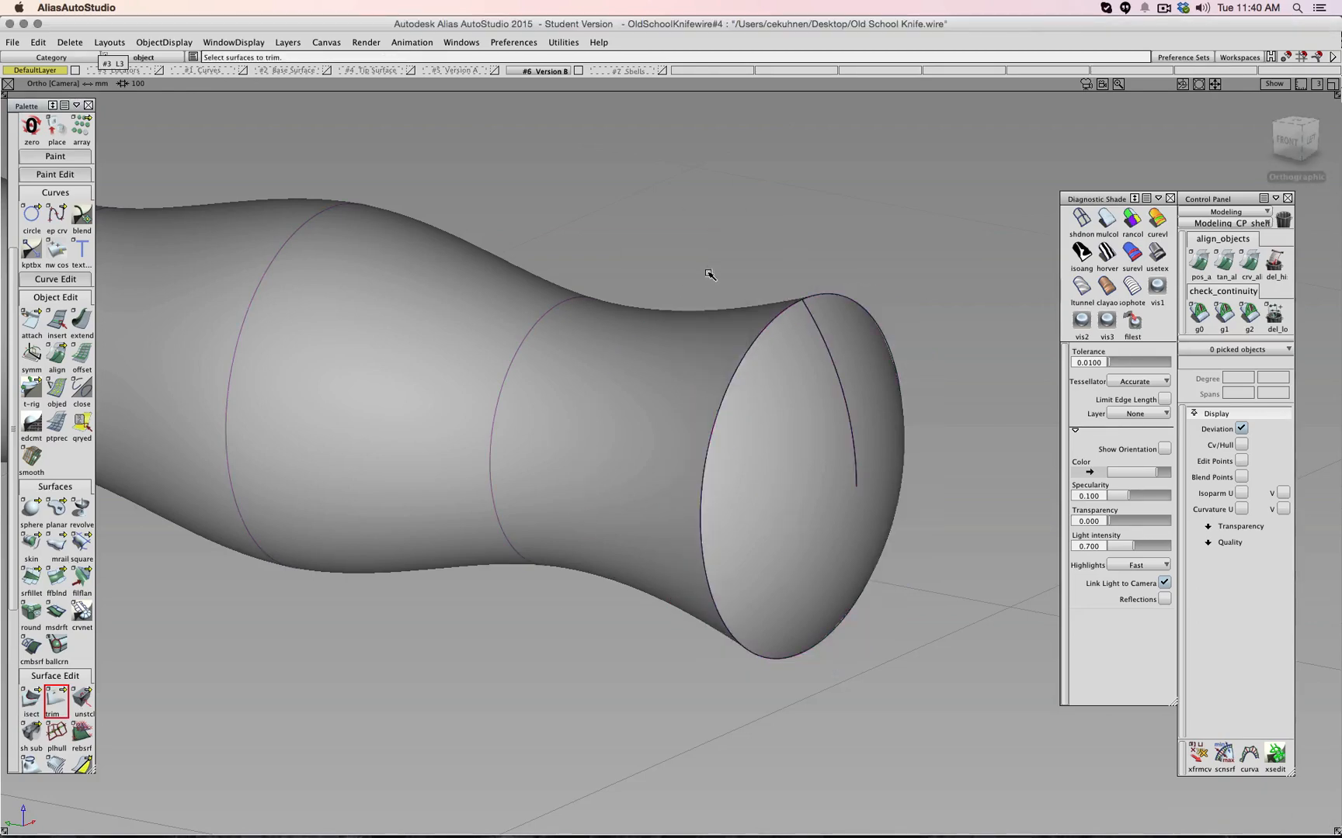
# Stitch all the handle, blade-end and end cap surfaces into a single shell and check its boundary edges
pyautogui.keyDown('alt'); pyautogui.keyDown('shift'); pyautogui.moveTo(710, 272); pyautogui.dragTo(337, 318, button='right'); pyautogui.keyUp('shift'); pyautogui.keyUp('alt')
pyautogui.keyDown('ctrl'); pyautogui.keyDown('shift'); pyautogui.moveTo(229, 298); pyautogui.dragTo(913, 644); pyautogui.keyUp('shift'); pyautogui.keyUp('ctrl')
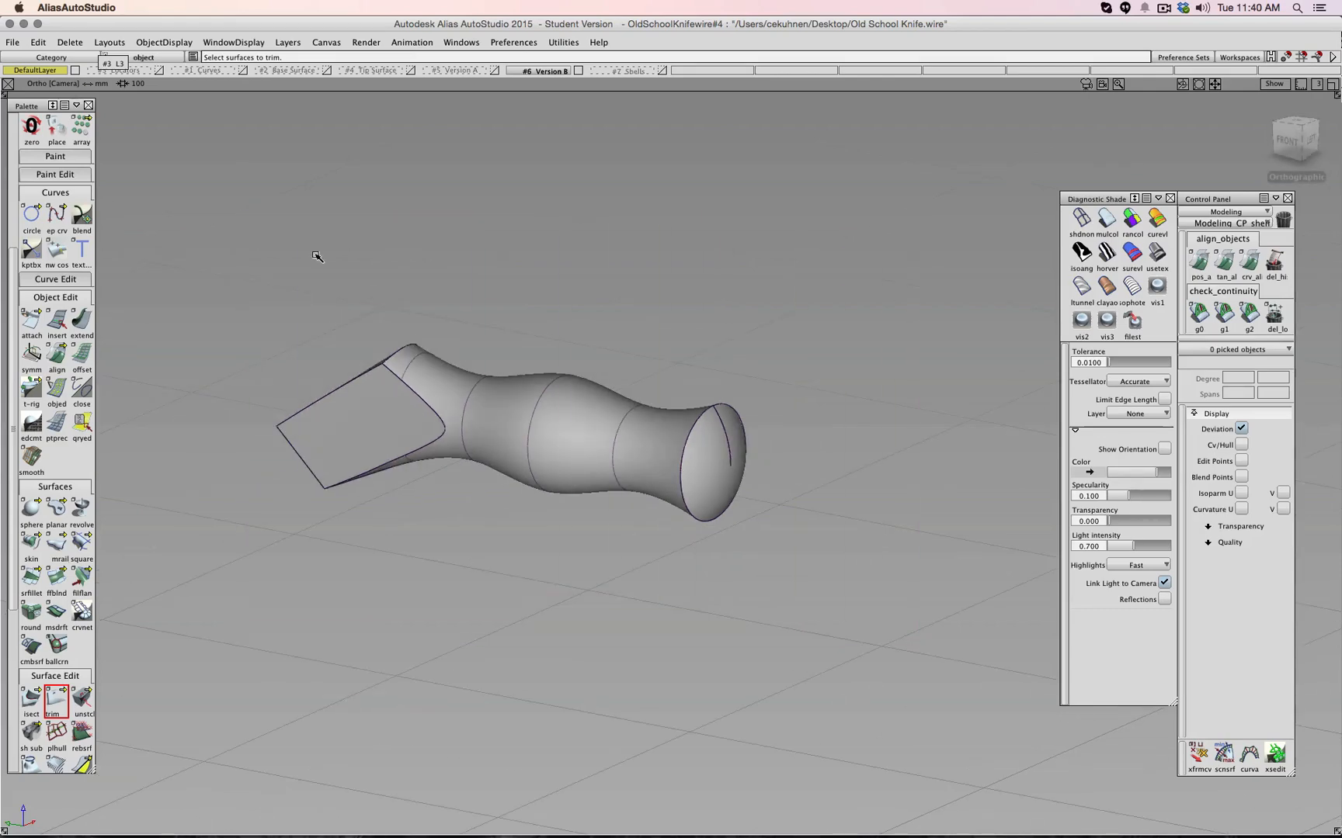
pyautogui.keyDown('ctrl'); pyautogui.keyDown('shift'); pyautogui.moveTo(316, 255); pyautogui.dragTo(316, 290); pyautogui.keyUp('shift'); pyautogui.keyUp('ctrl')
pyautogui.moveTo(217, 297); pyautogui.dragTo(821, 611)
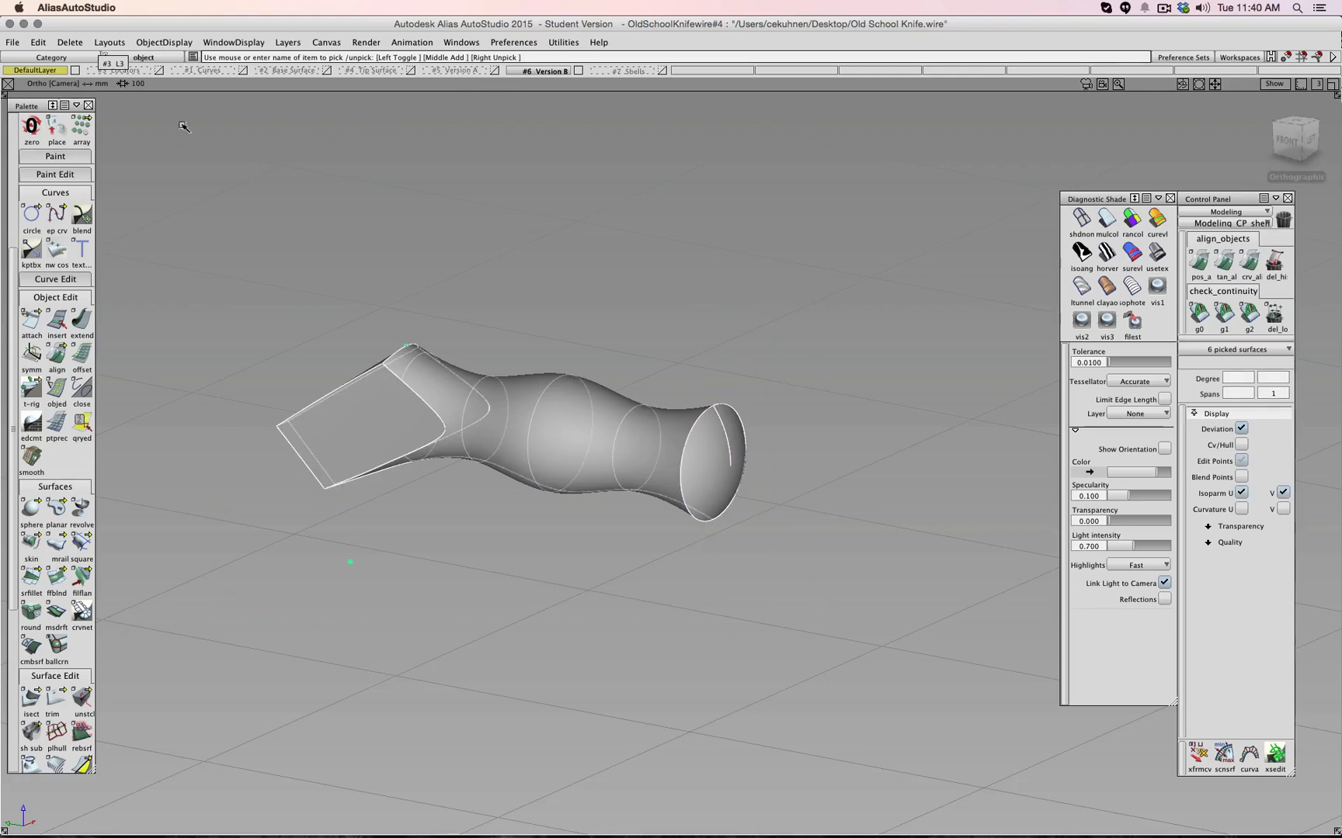
pyautogui.moveTo(82, 698); pyautogui.dragTo(110, 701)
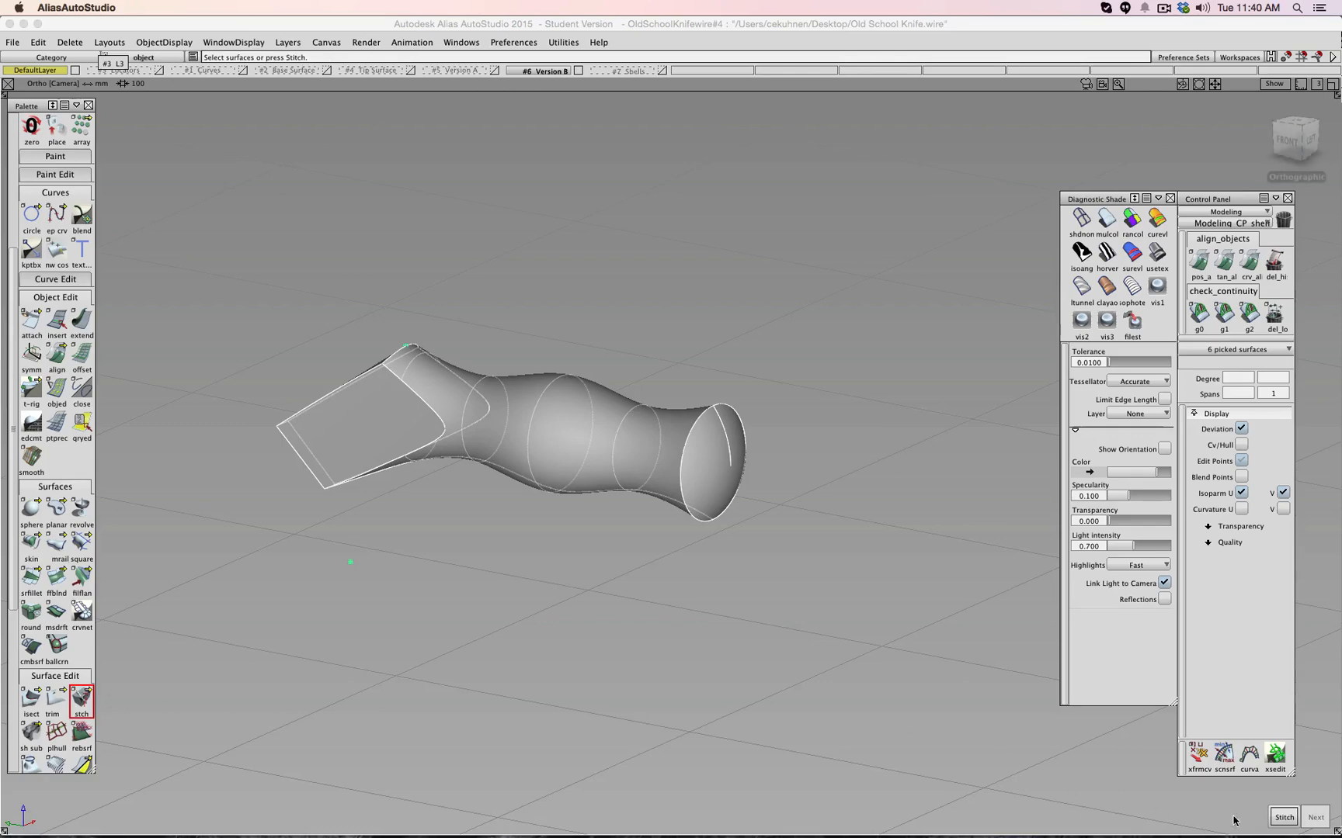
pyautogui.click(1280, 815)
pyautogui.scroll(5, 695, 390)
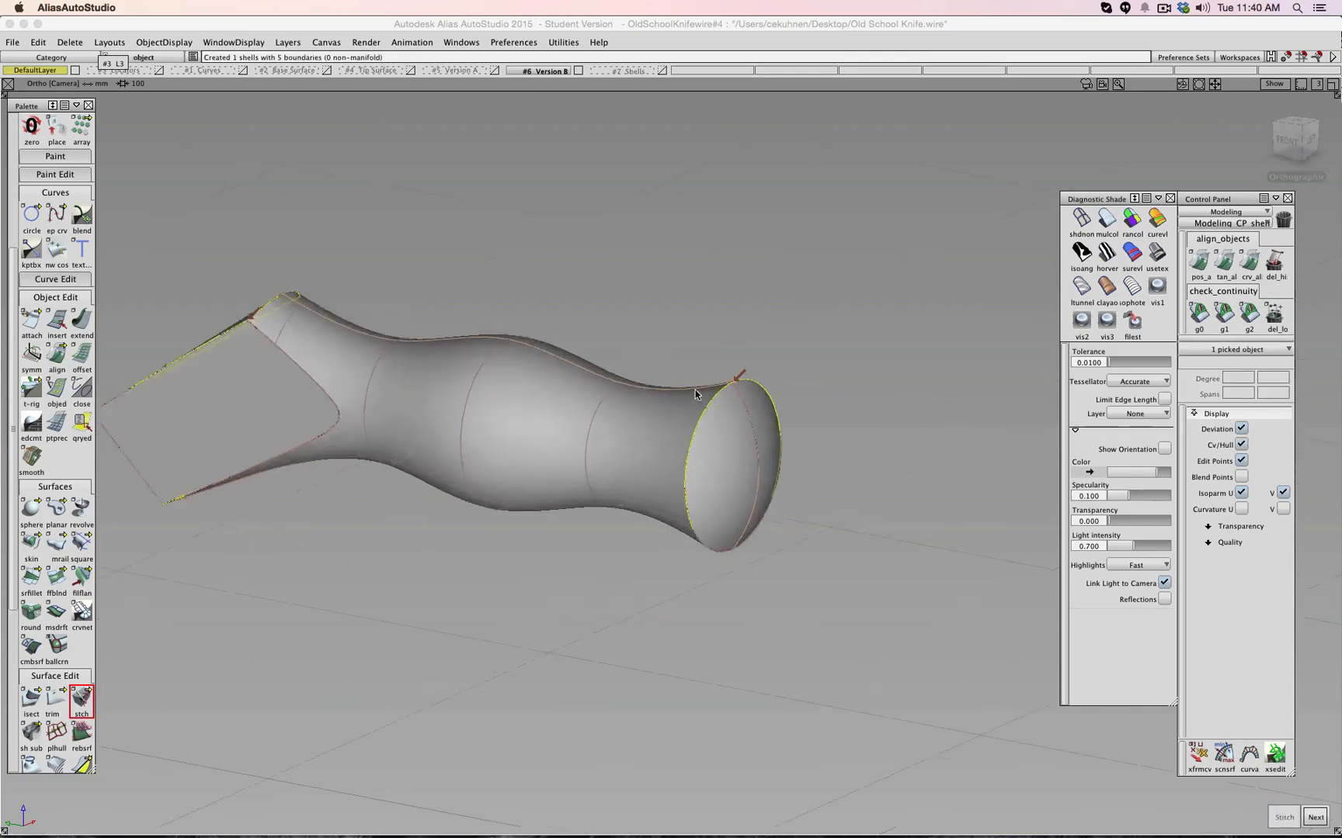
pyautogui.scroll(4, 730, 392)
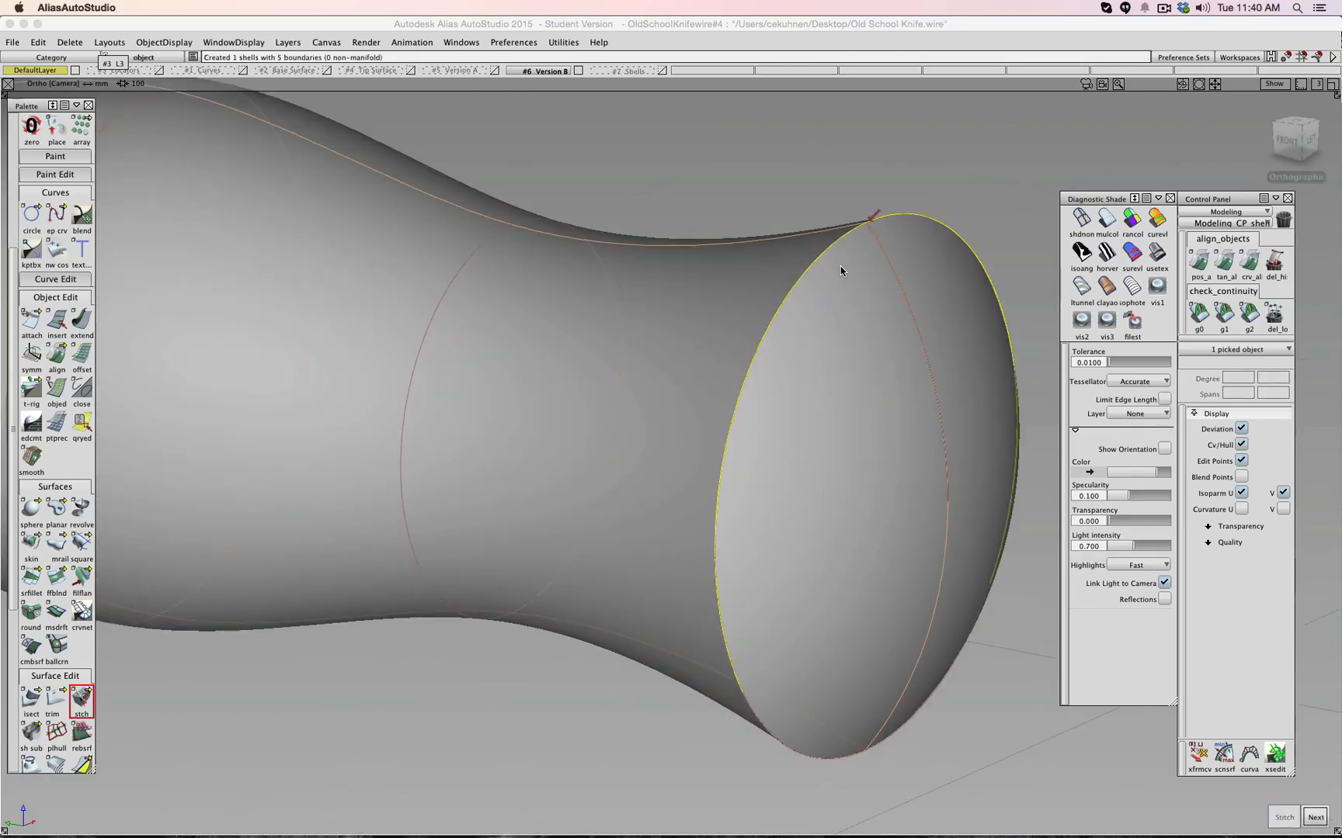
pyautogui.scroll(8, 854, 233)
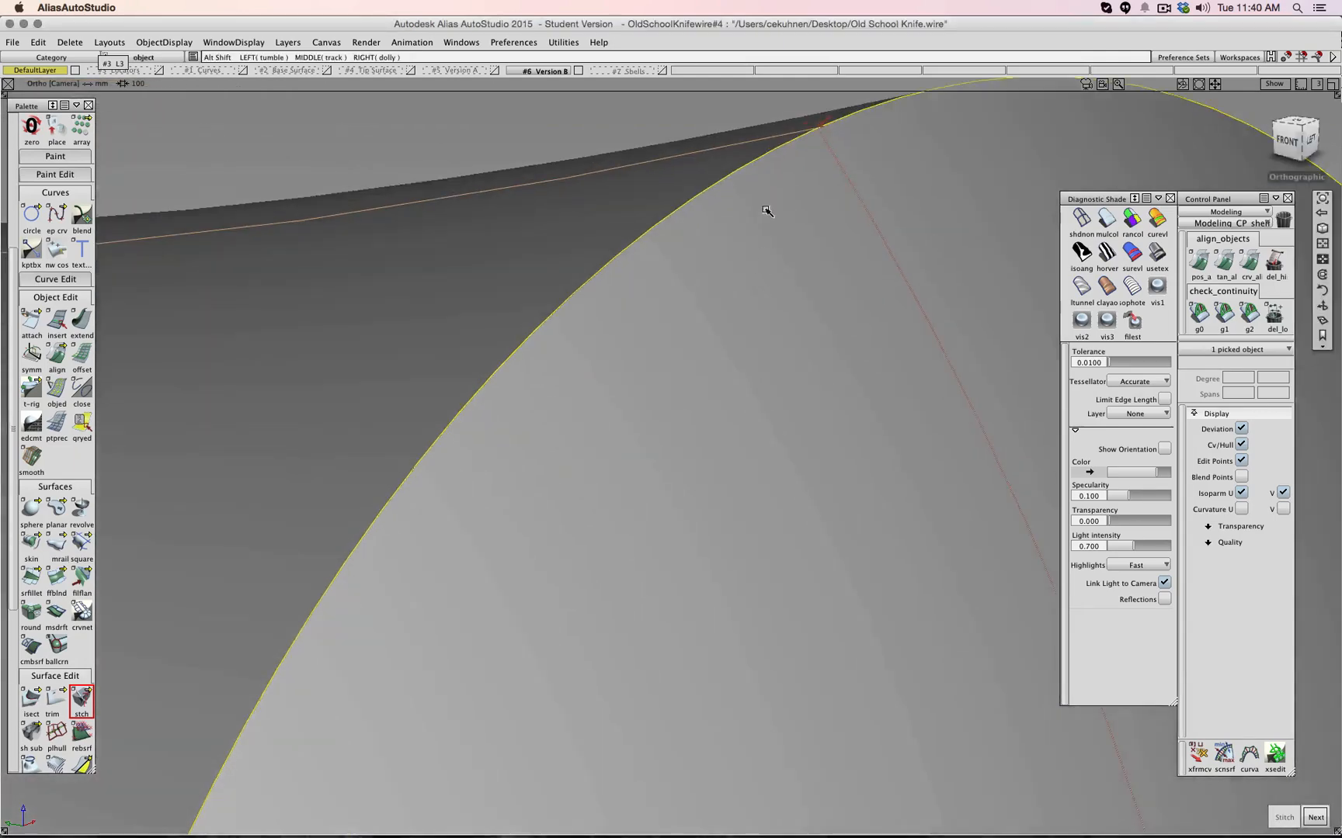
pyautogui.keyDown('alt'); pyautogui.keyDown('shift'); pyautogui.moveTo(767, 211); pyautogui.dragTo(544, 409); pyautogui.keyUp('shift'); pyautogui.keyUp('alt')
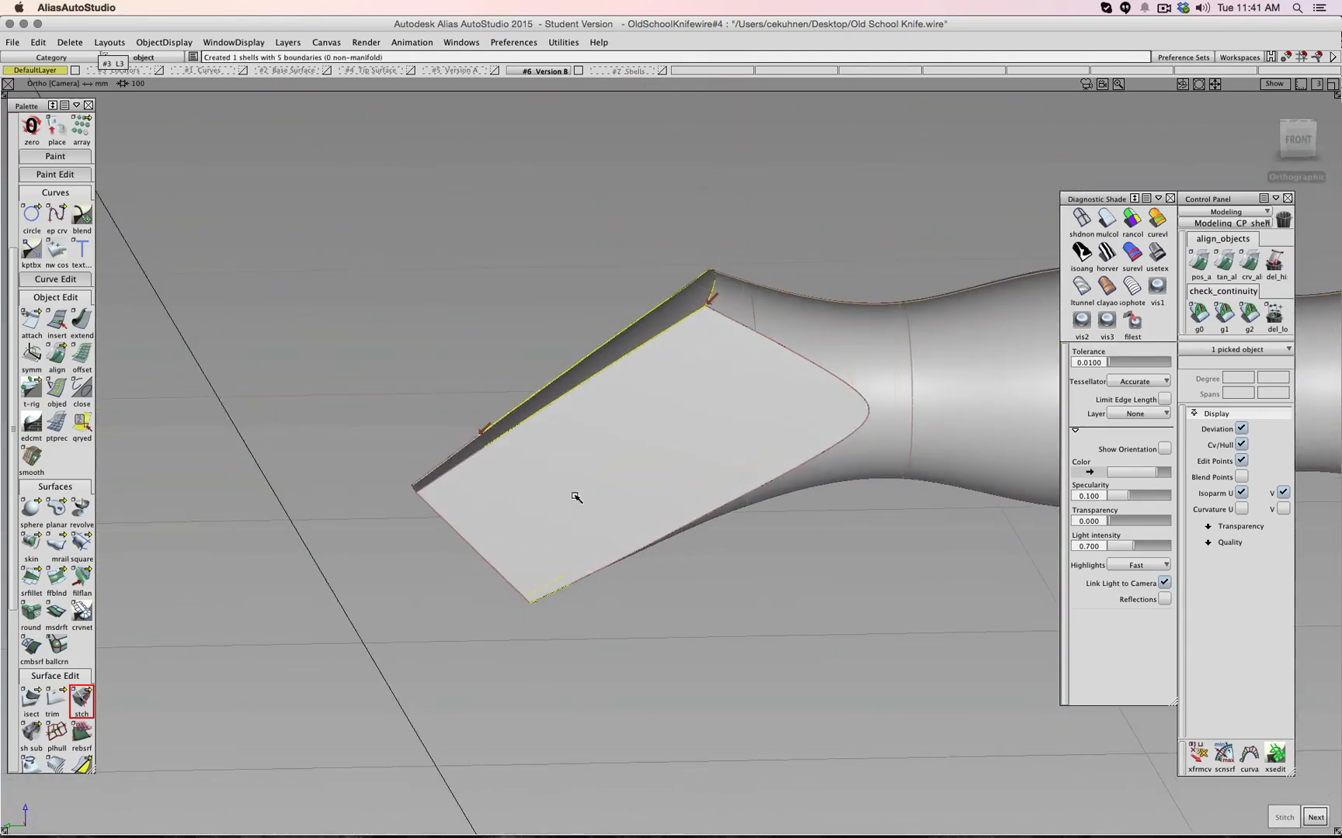
pyautogui.keyDown('alt'); pyautogui.keyDown('shift'); pyautogui.moveTo(576, 497); pyautogui.dragTo(600, 590); pyautogui.keyUp('shift'); pyautogui.keyUp('alt')
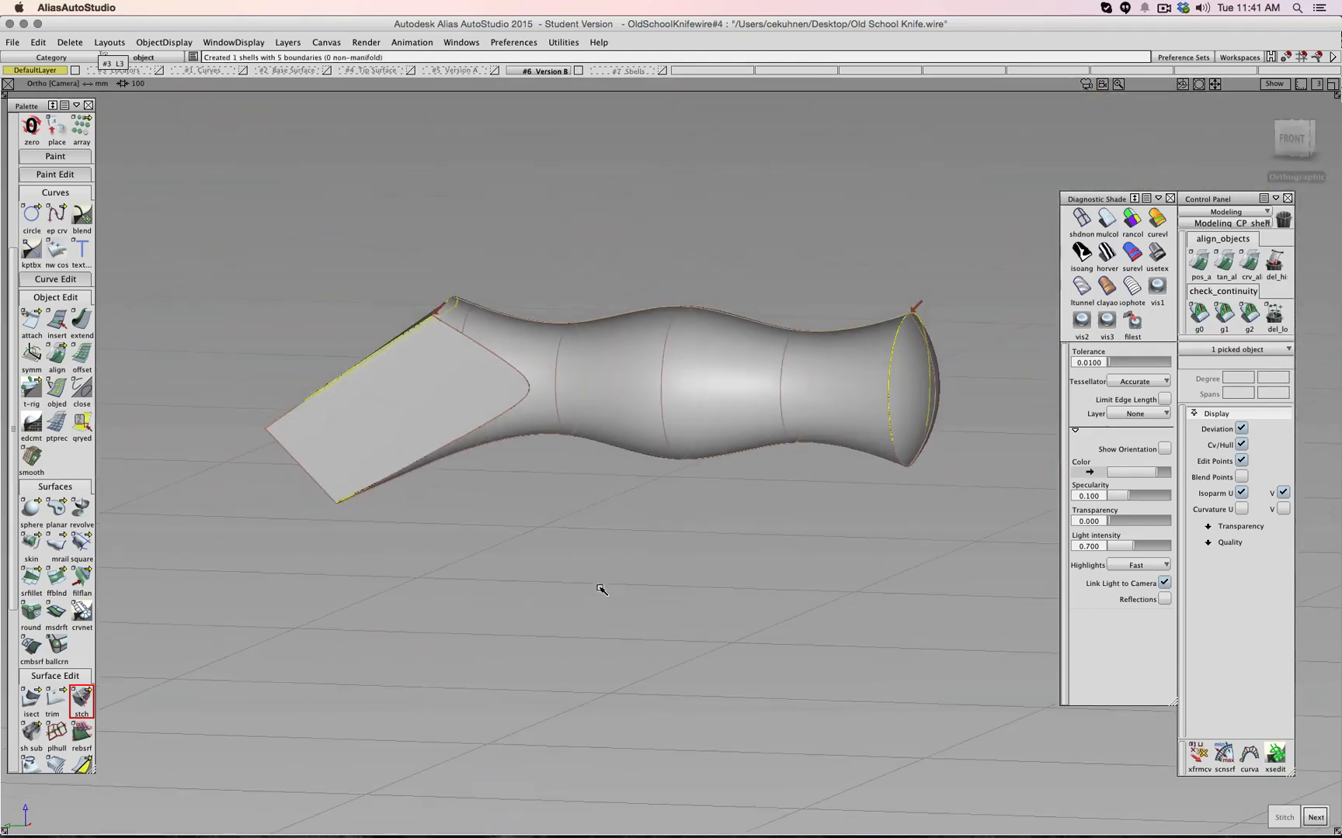
pyautogui.click(1304, 820)
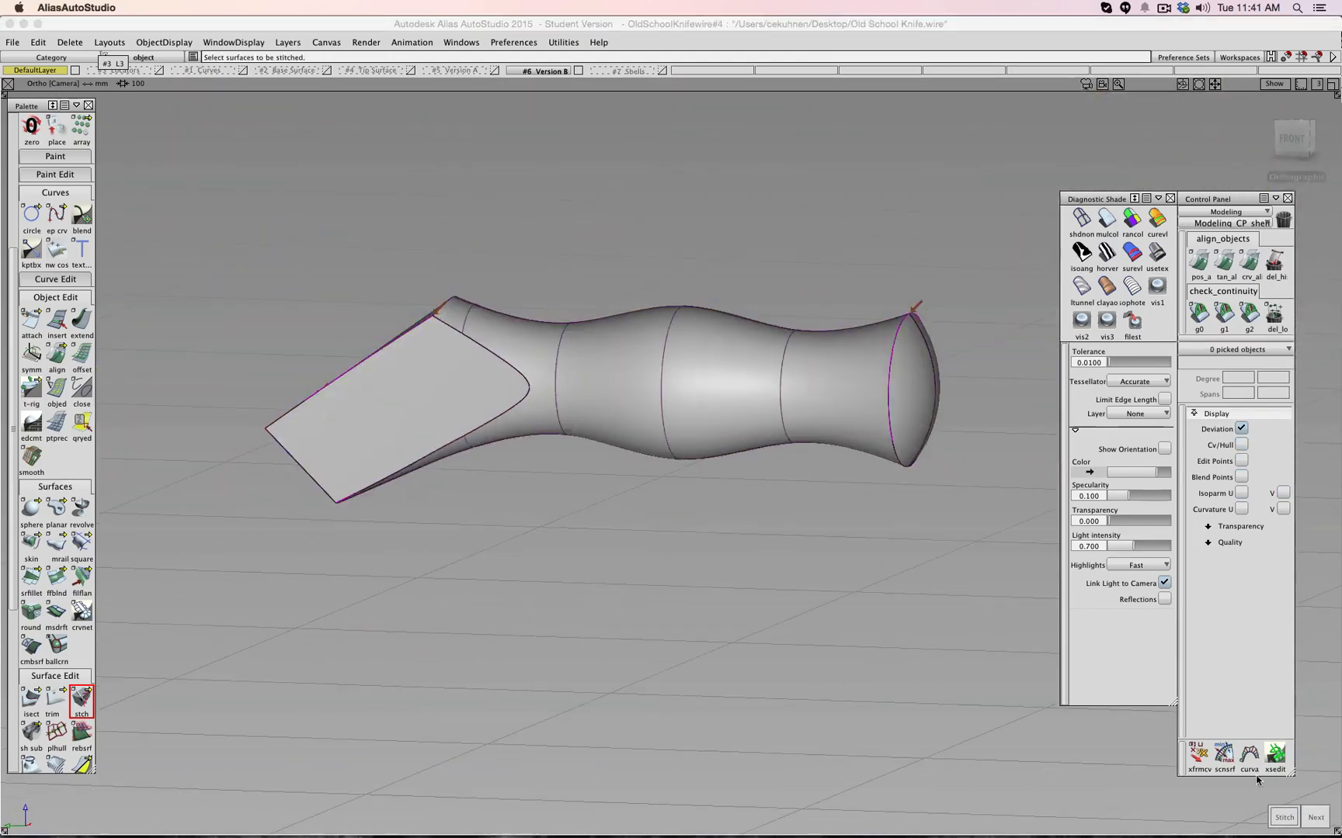
# Pick the stitched shell rather than the revolved surface and assign it to the Shells layer
pyautogui.keyDown('alt'); pyautogui.keyDown('shift'); pyautogui.moveTo(968, 472); pyautogui.dragTo(927, 498); pyautogui.keyUp('shift'); pyautogui.keyUp('alt')
pyautogui.click(685, 524)
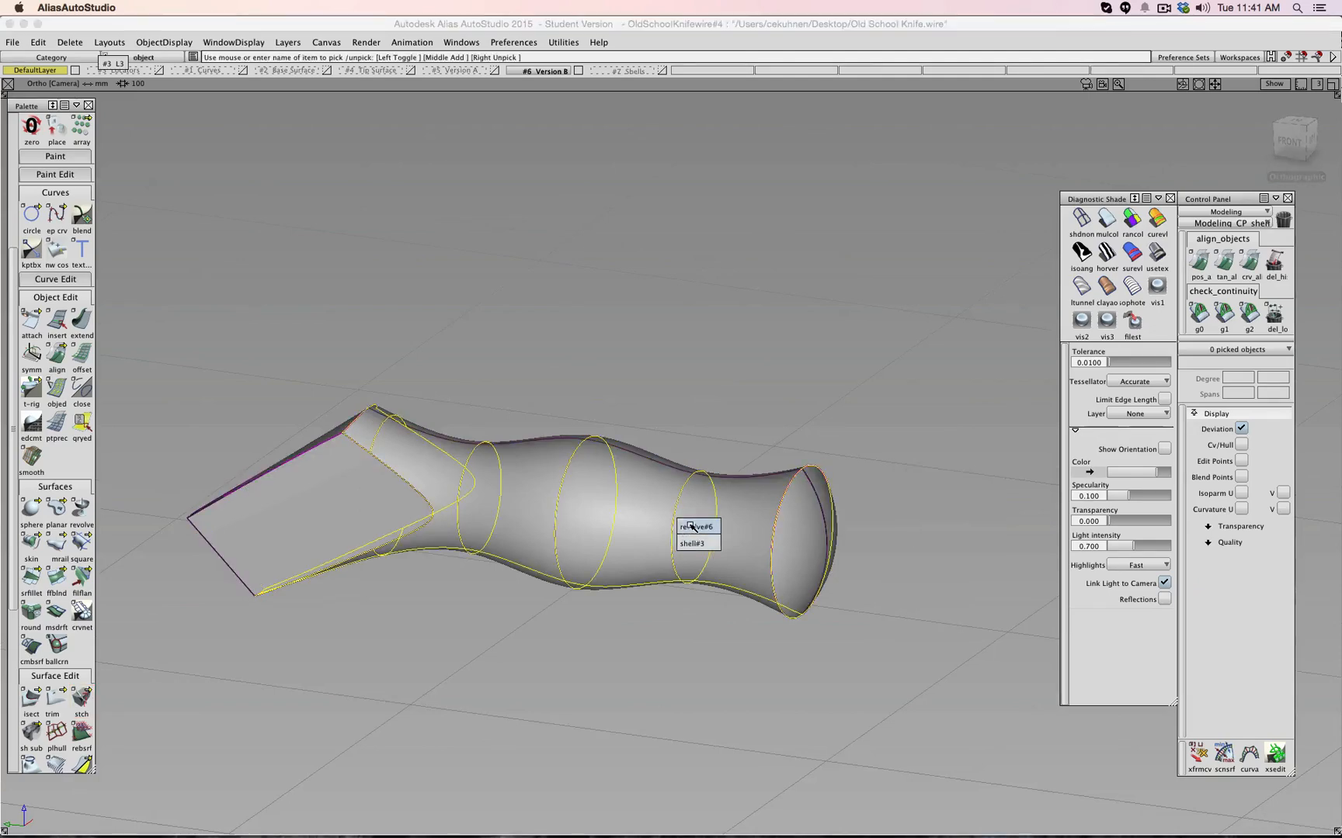
pyautogui.click(690, 543)
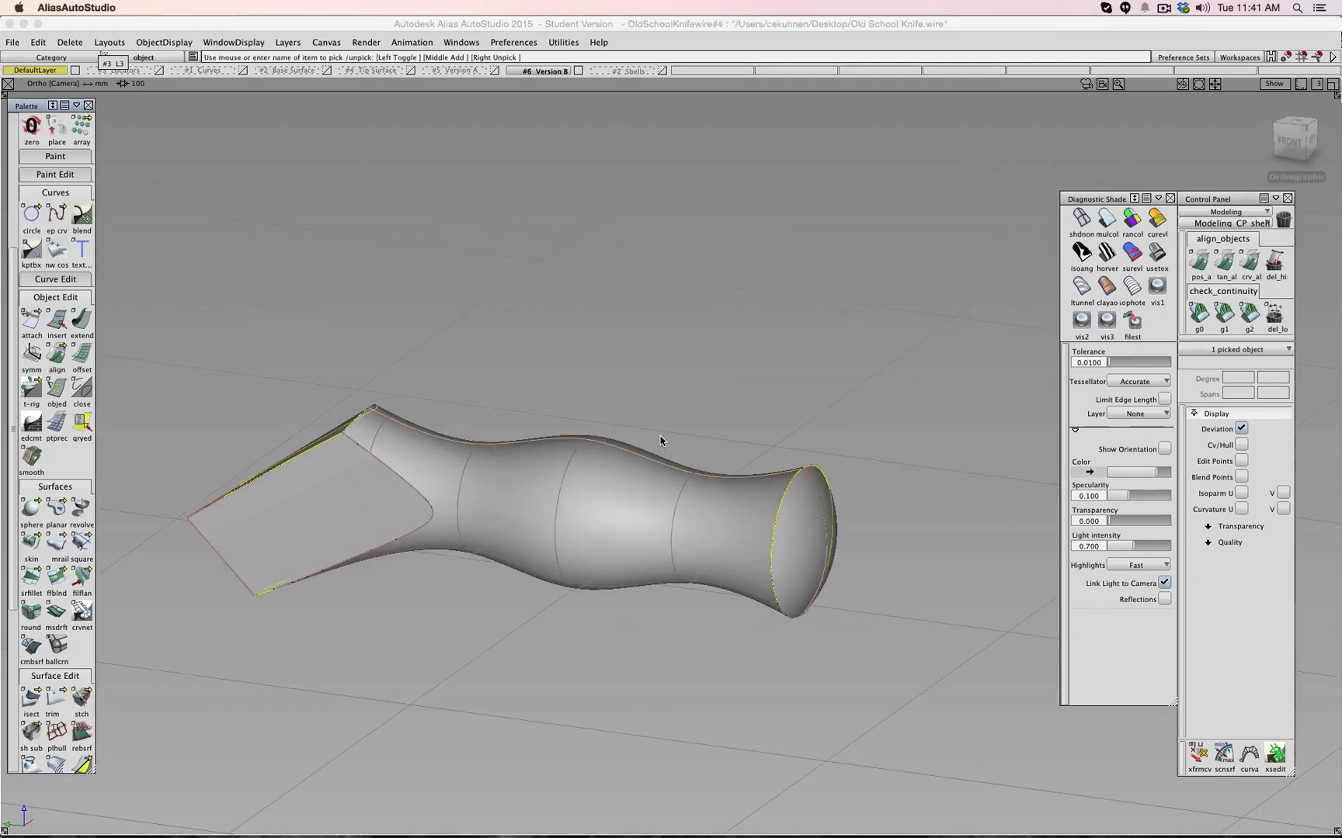
pyautogui.click(625, 72)
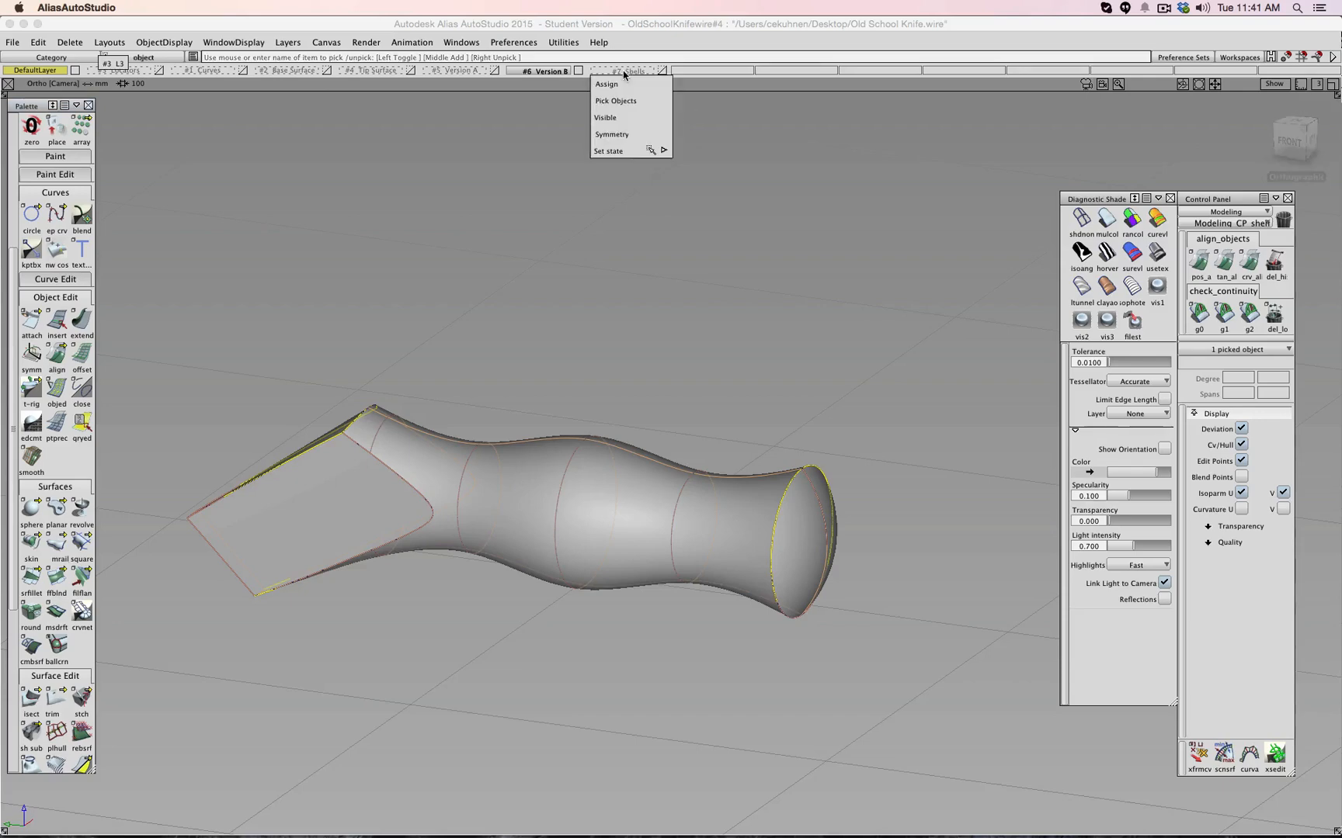
pyautogui.click(623, 82)
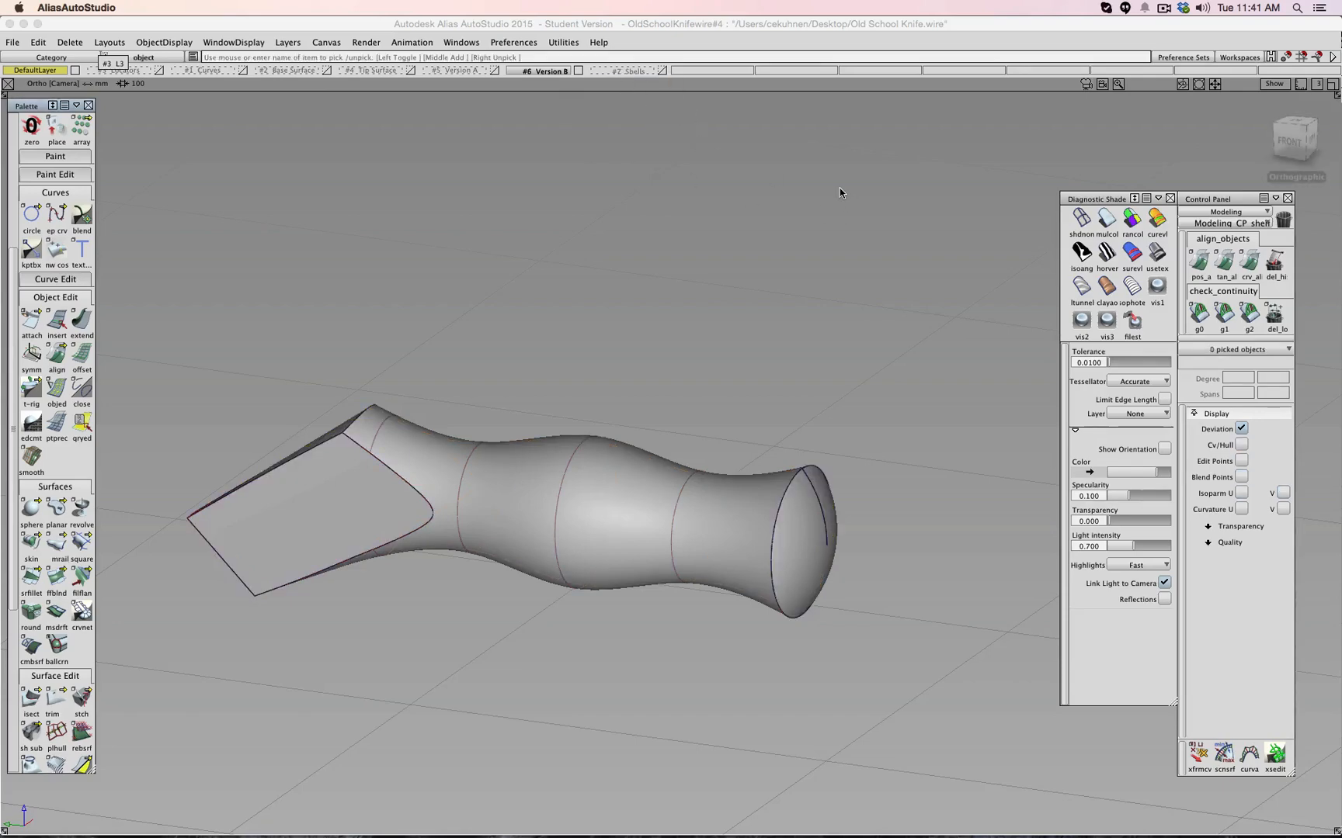
# Pick only the revolved handle surface and the trimmed end cap surface
pyautogui.keyDown('ctrl'); pyautogui.keyDown('shift'); pyautogui.click(775, 334); pyautogui.keyUp('shift'); pyautogui.keyUp('ctrl')
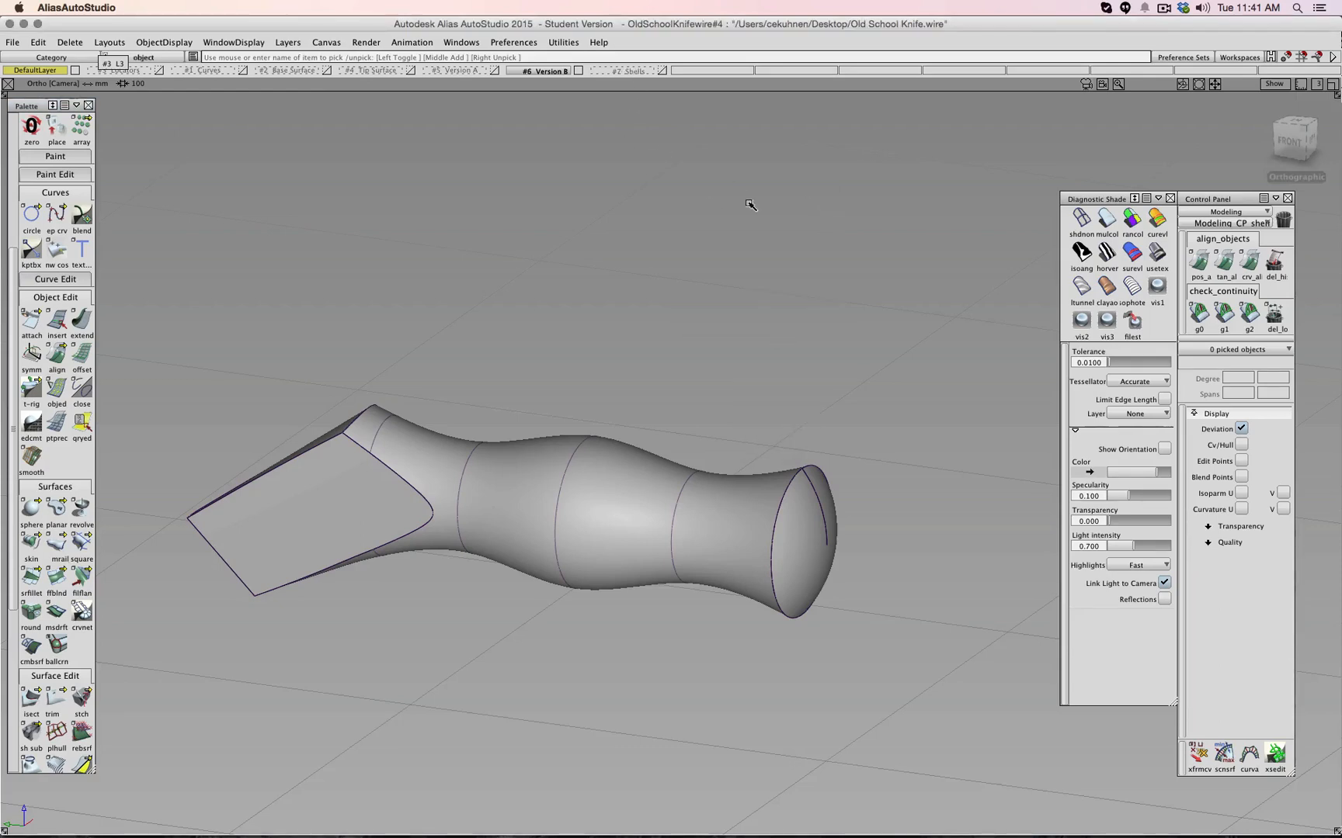
pyautogui.keyDown('ctrl'); pyautogui.keyDown('shift'); pyautogui.moveTo(748, 205); pyautogui.dragTo(748, 169); pyautogui.keyUp('shift'); pyautogui.keyUp('ctrl')
pyautogui.keyDown('ctrl'); pyautogui.keyDown('shift'); pyautogui.moveTo(749, 197); pyautogui.dragTo(750, 232); pyautogui.keyUp('shift'); pyautogui.keyUp('ctrl')
pyautogui.keyDown('ctrl'); pyautogui.keyDown('shift'); pyautogui.moveTo(726, 314); pyautogui.dragTo(687, 318); pyautogui.keyUp('shift'); pyautogui.keyUp('ctrl')
pyautogui.click(717, 516)
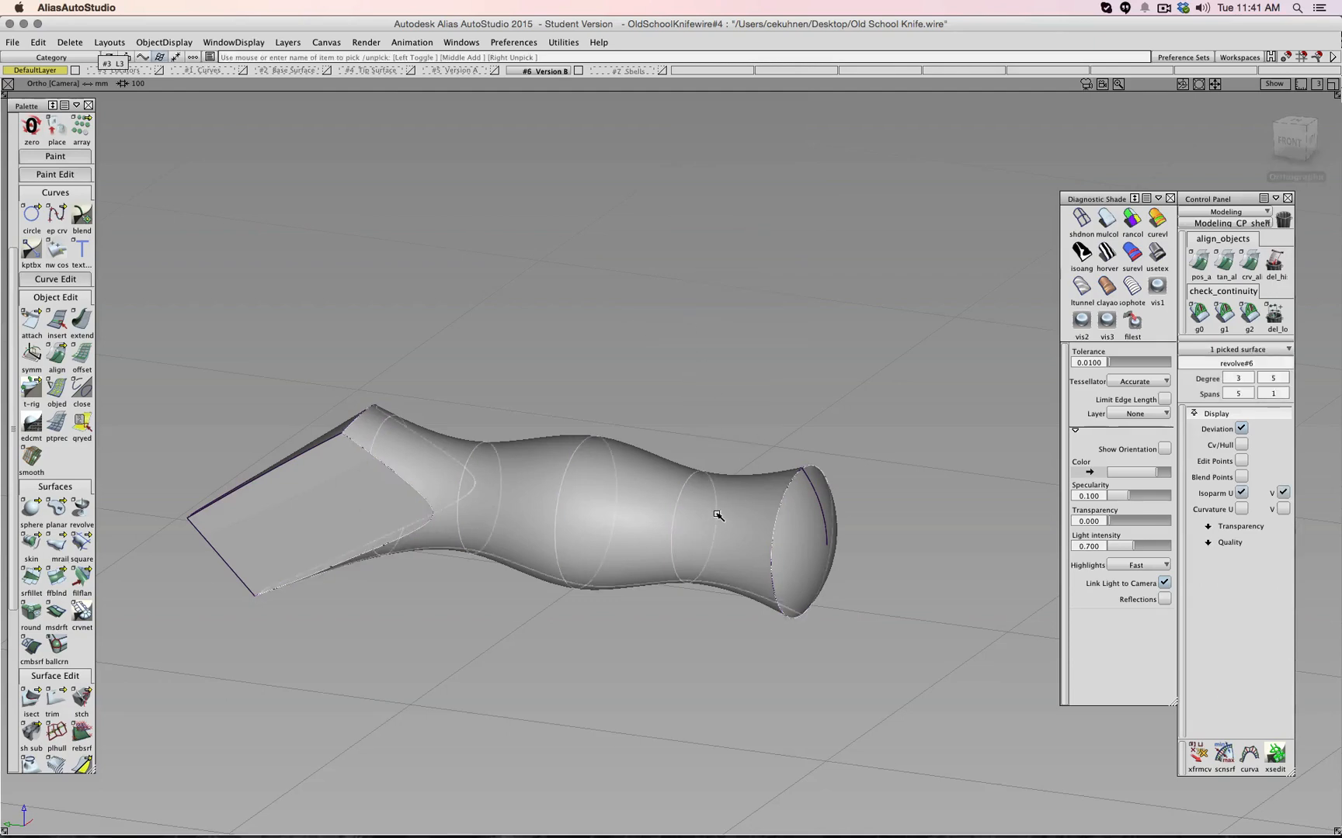
pyautogui.click(803, 516)
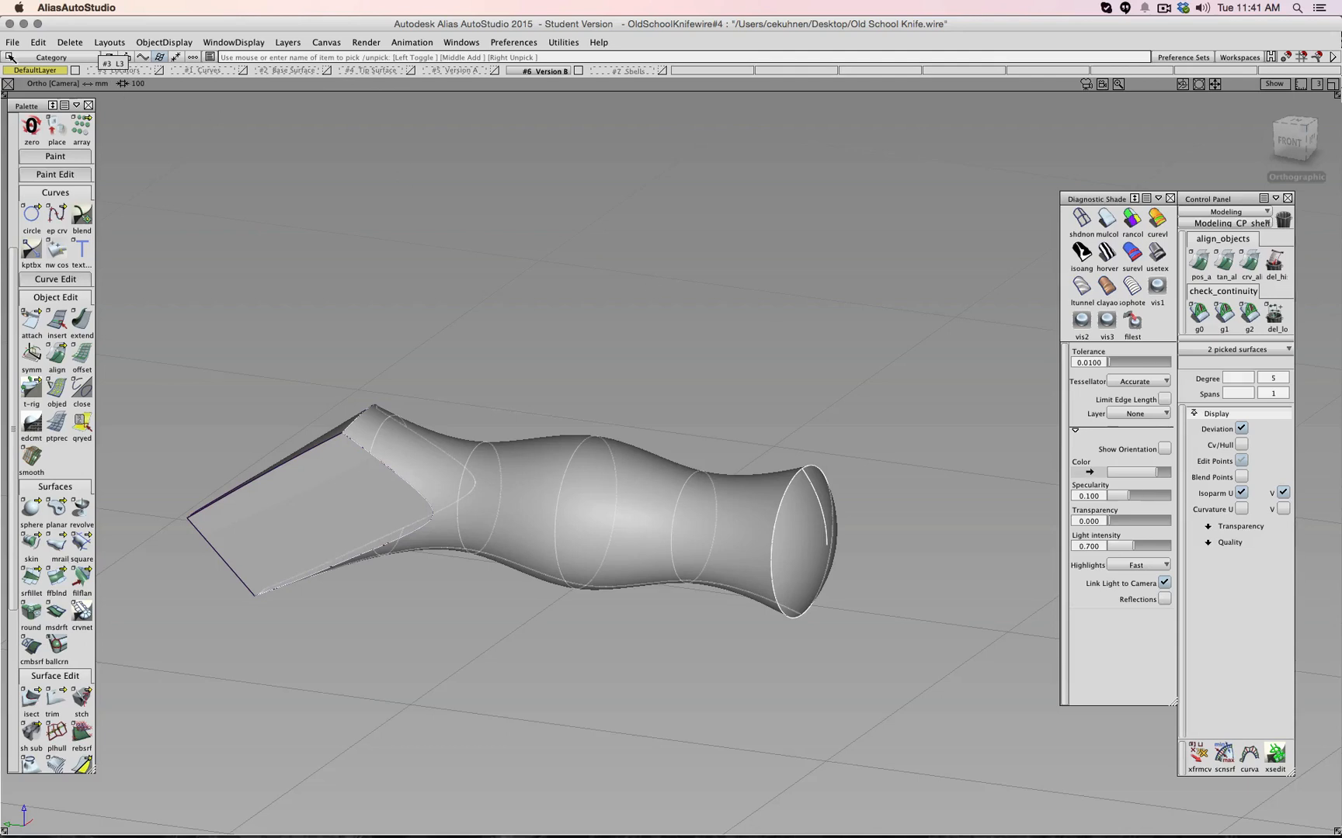
# Export the picked surfaces to the Desktop as Old School Knife Update, replacing the existing wire file
pyautogui.click(12, 42)
pyautogui.moveTo(39, 199)
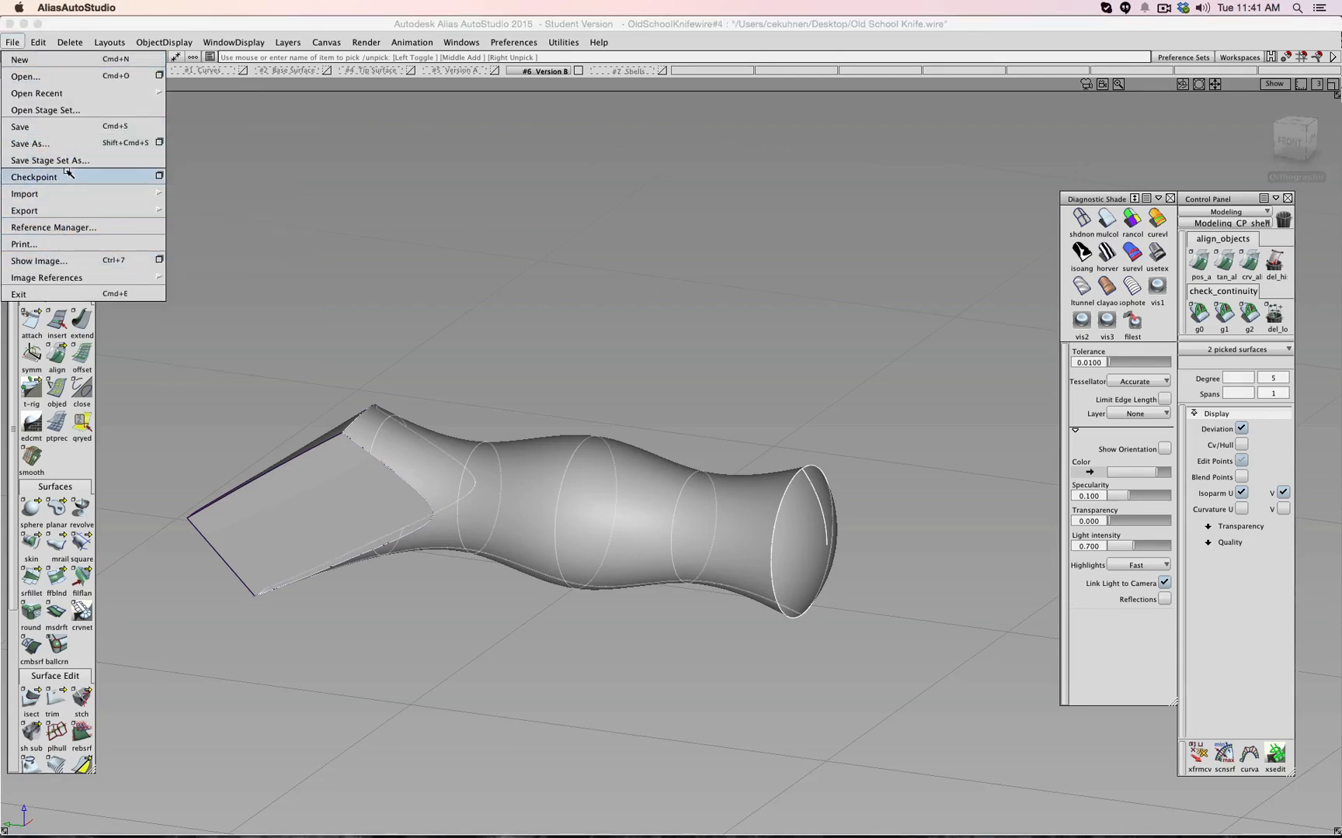
pyautogui.moveTo(127, 213)
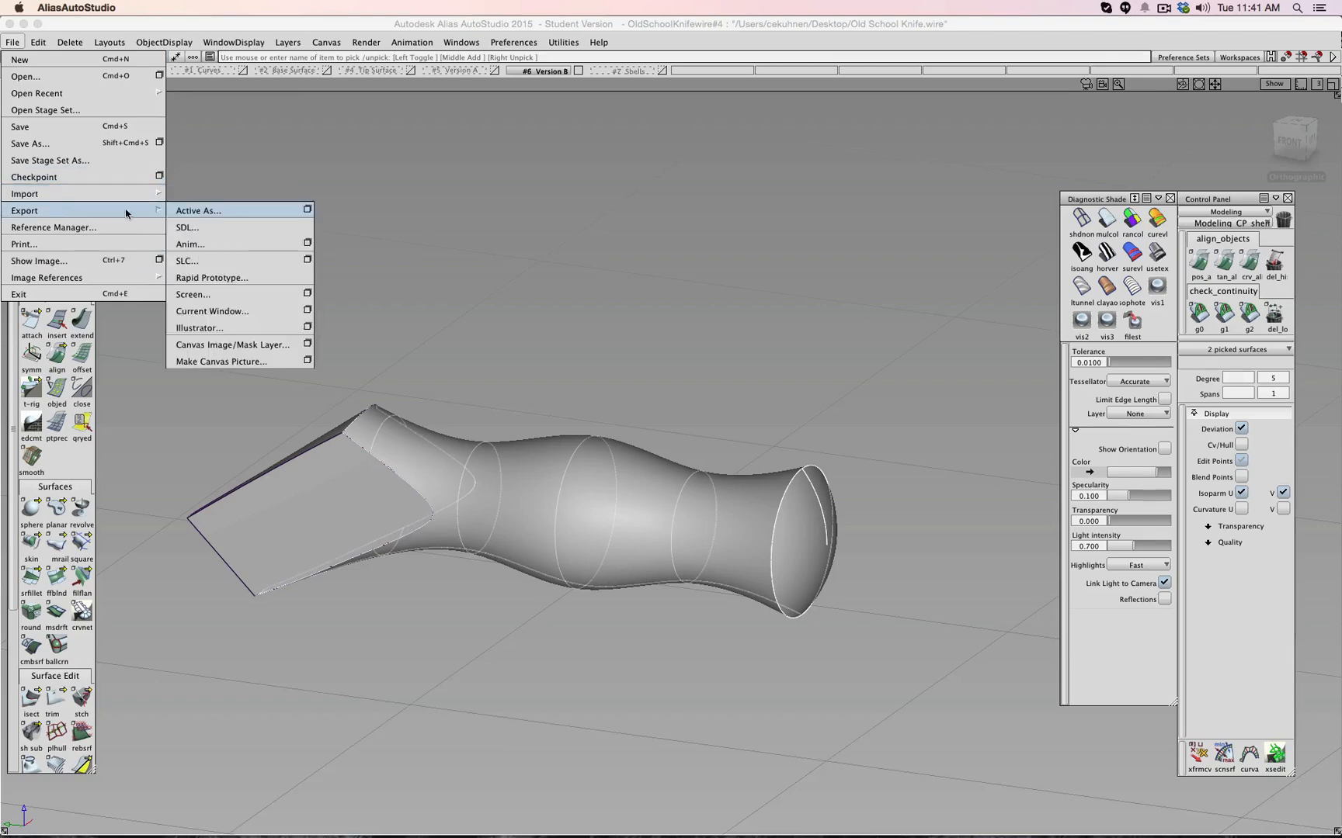
pyautogui.click(200, 211)
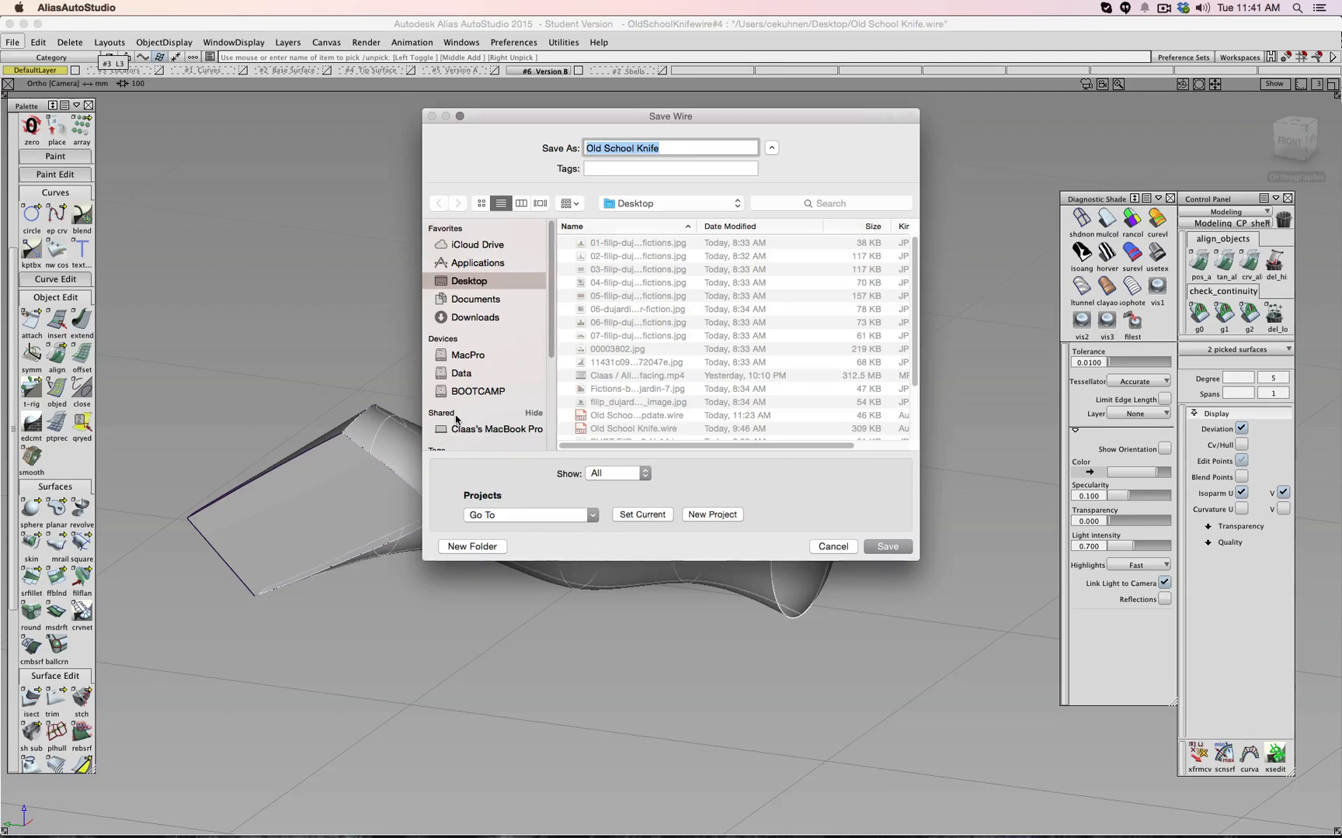
pyautogui.press('Right')
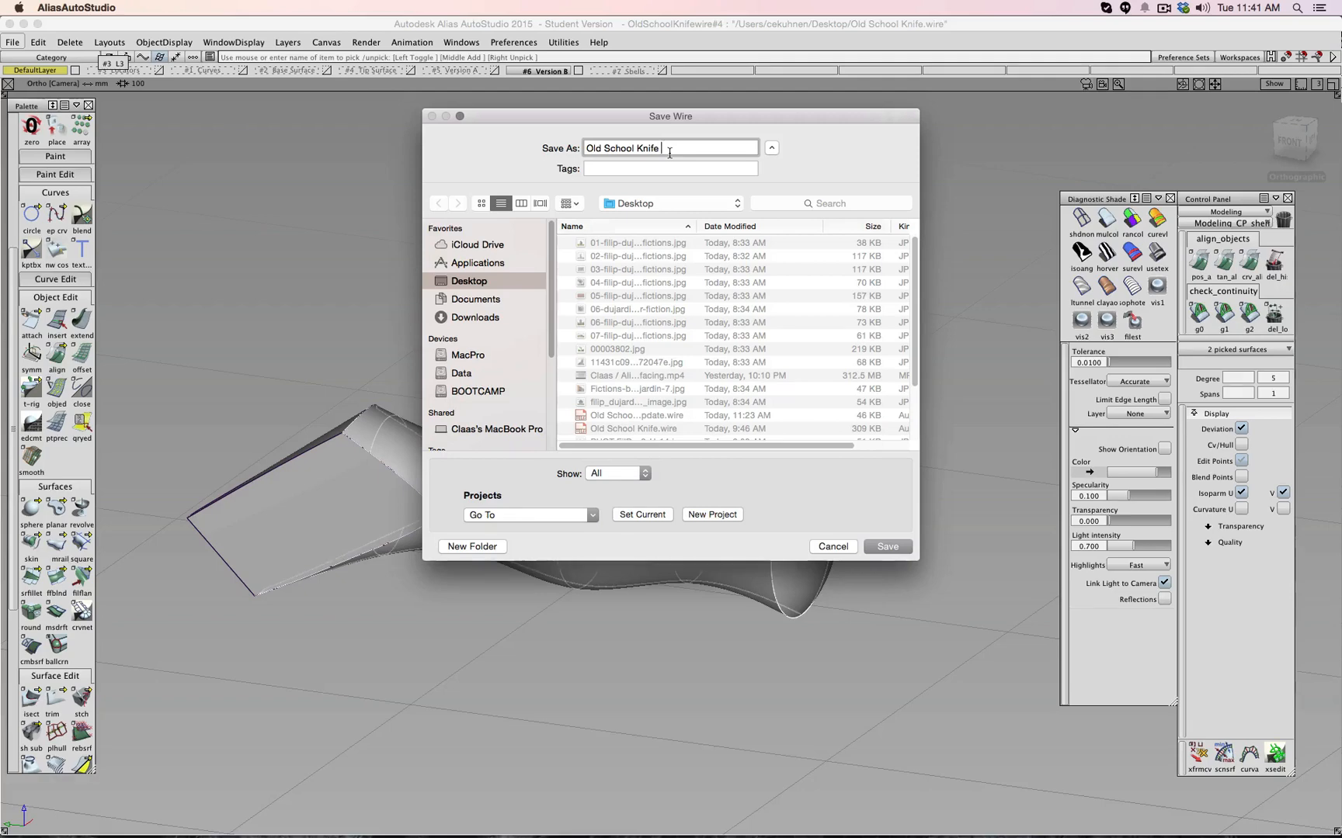
pyautogui.write('Update')
pyautogui.press('Return')
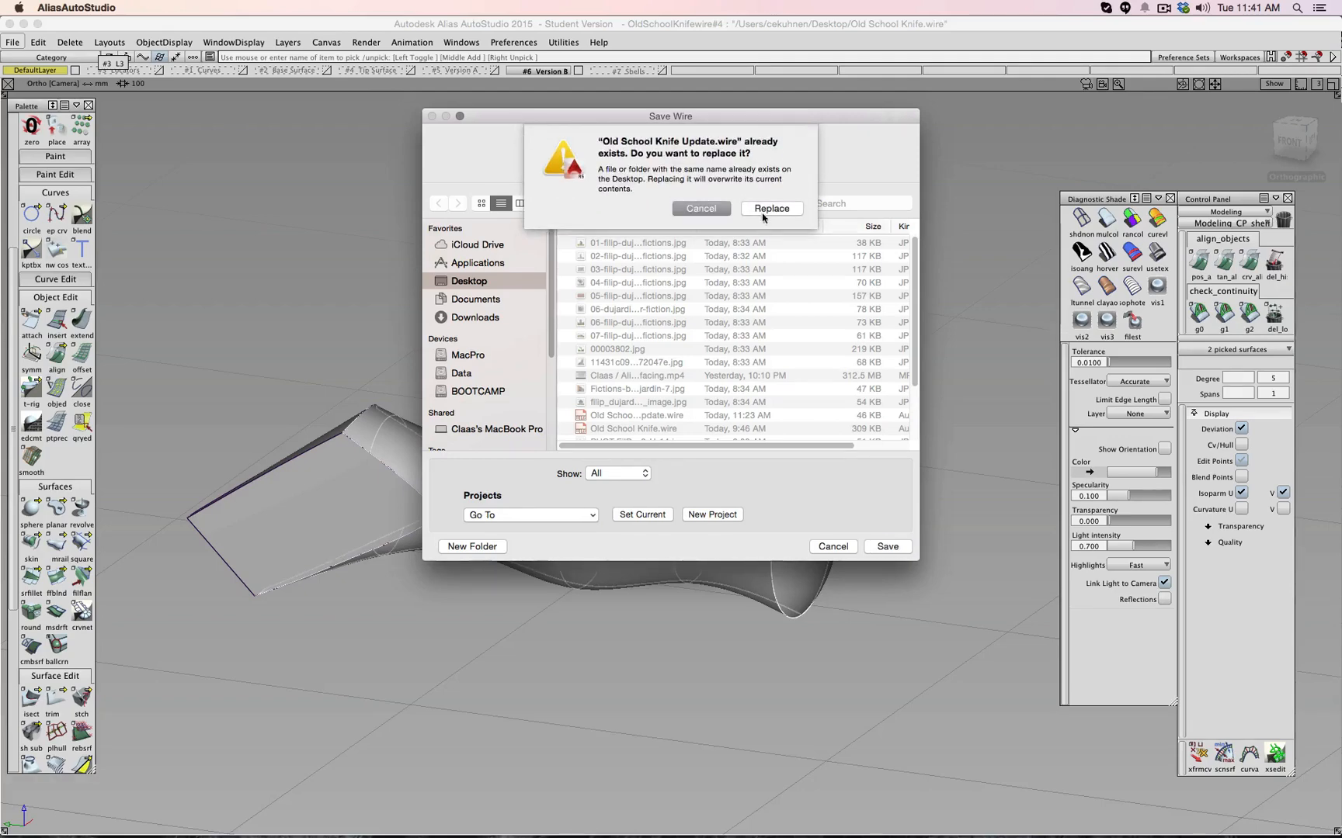
pyautogui.click(764, 214)
# Switch to Fusion 360 and start a file upload to the current project
pyautogui.press('super+Tab')
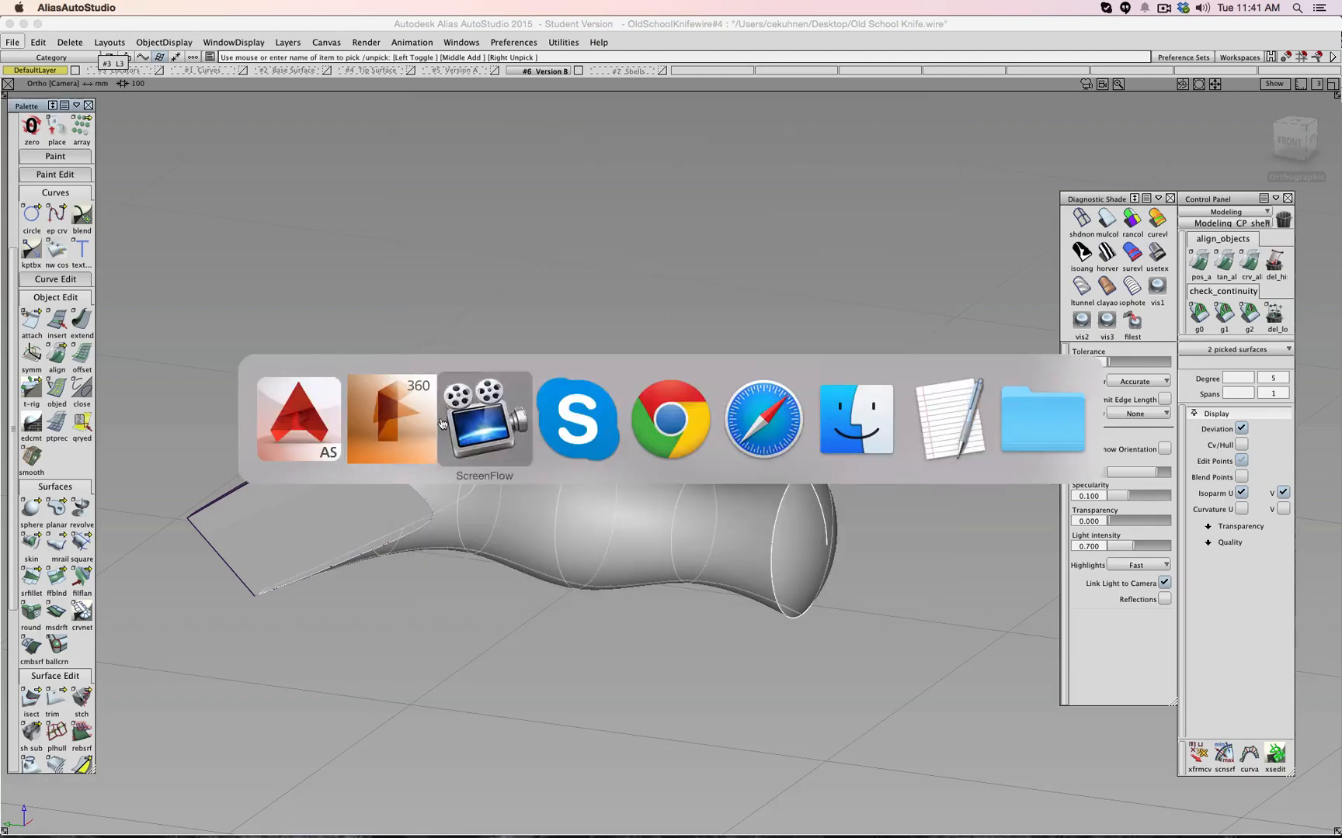
pyautogui.click(391, 405)
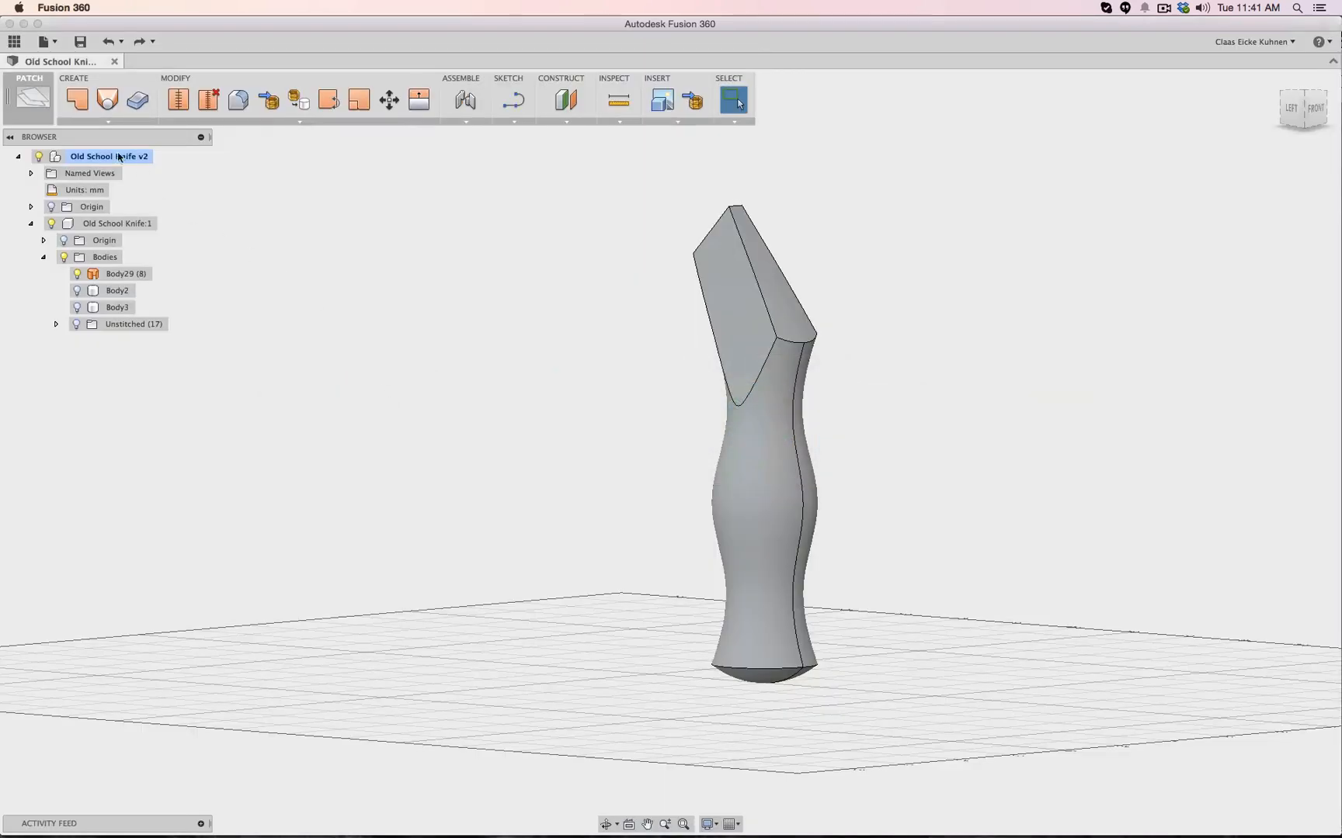
pyautogui.click(14, 41)
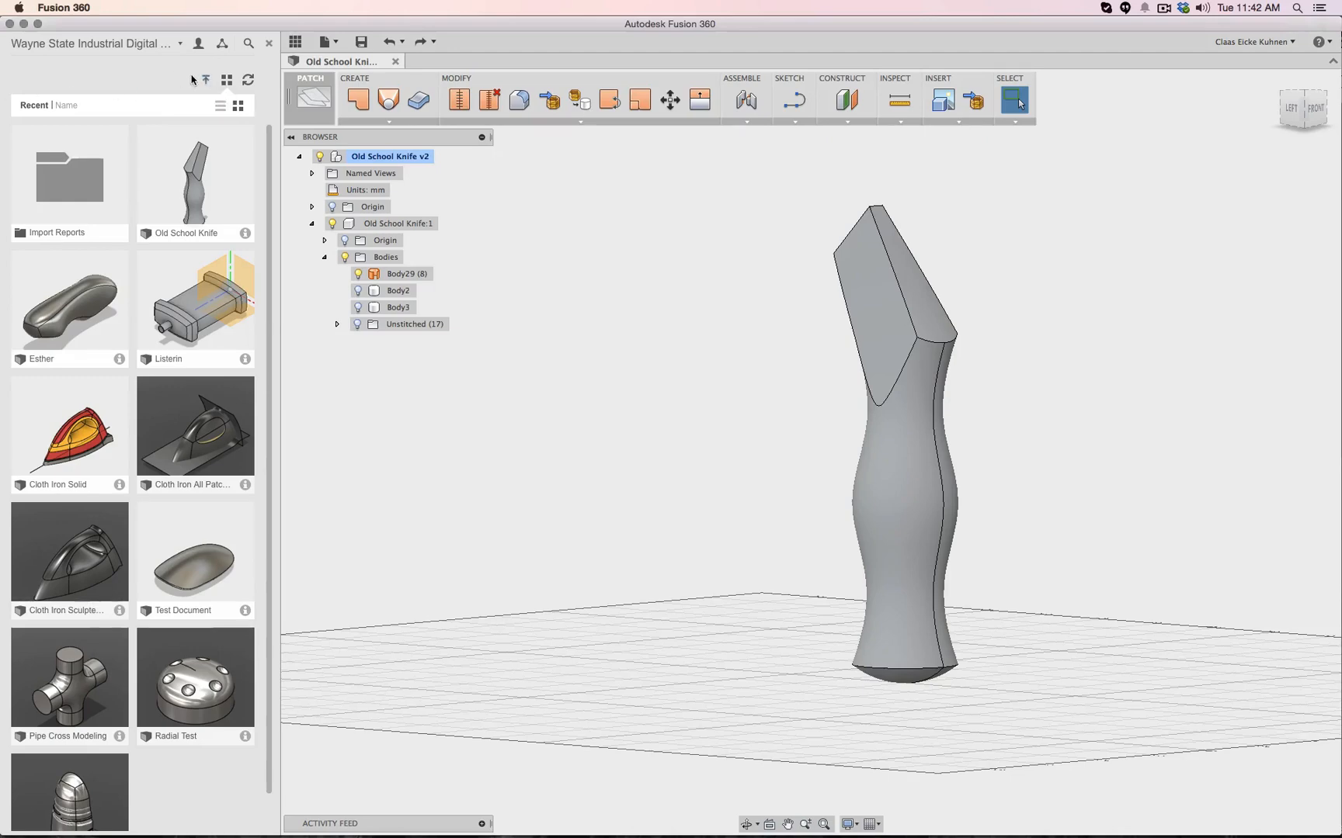
pyautogui.click(205, 81)
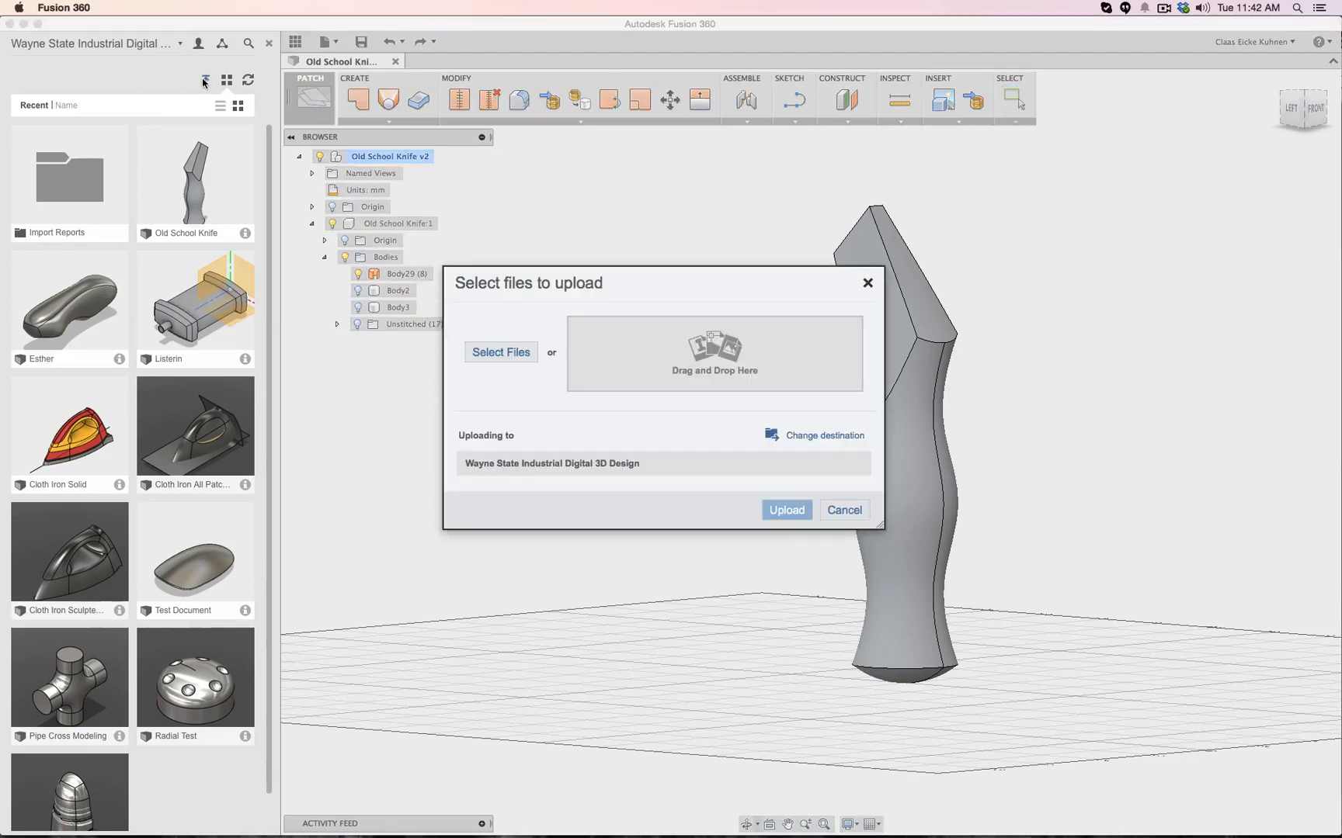
# Upload Old School Knife Update.wire from the Desktop to the Wayne State Industrial Digital 3D Design project
pyautogui.click(508, 354)
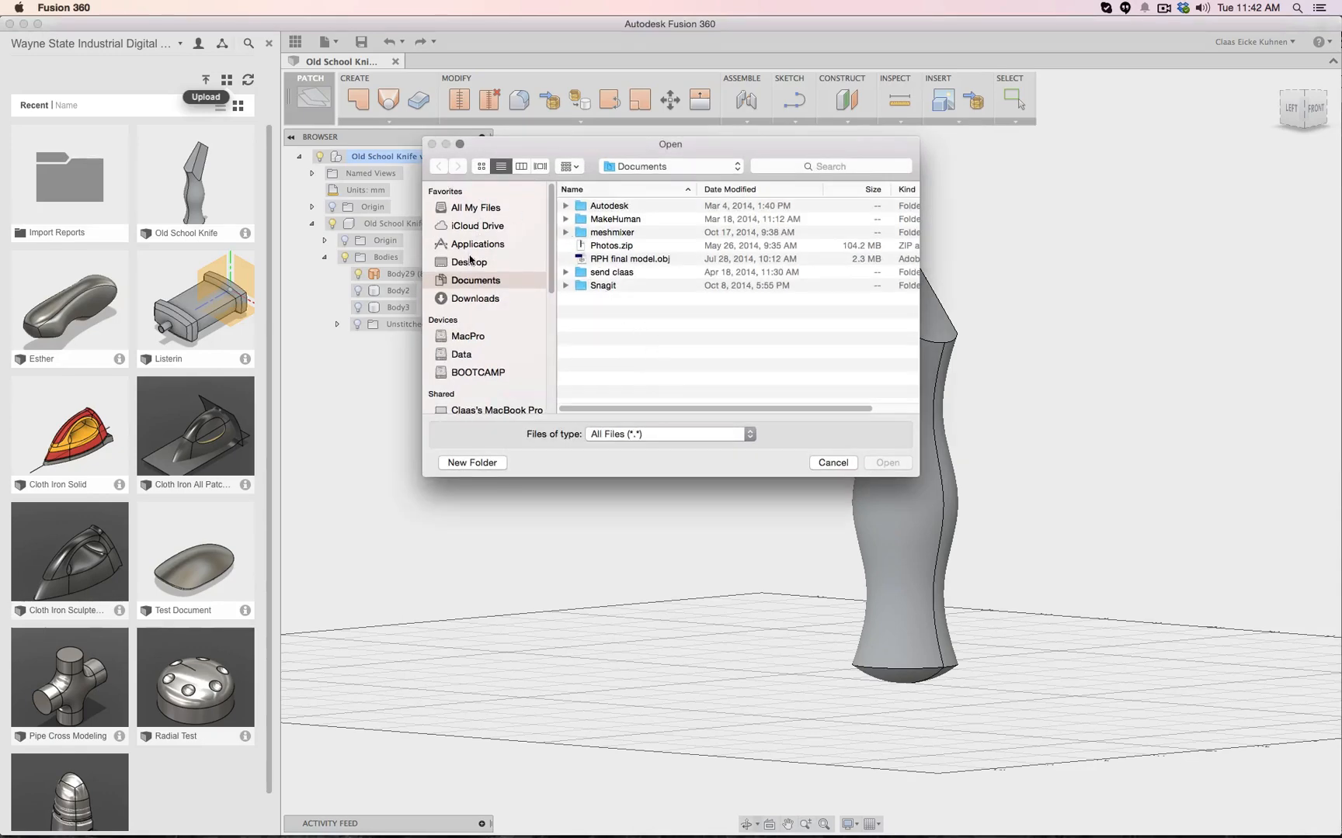
pyautogui.click(470, 262)
pyautogui.click(666, 380)
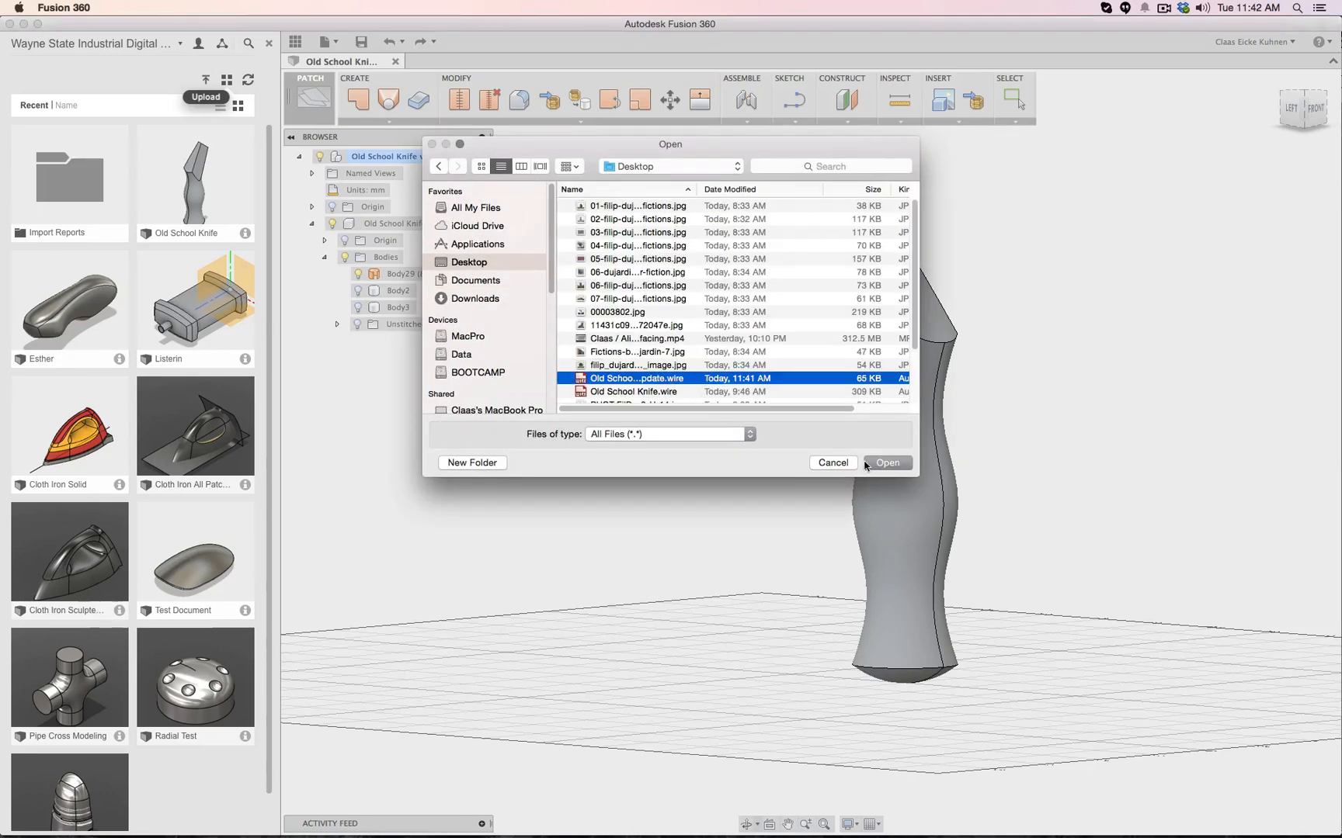
pyautogui.click(885, 464)
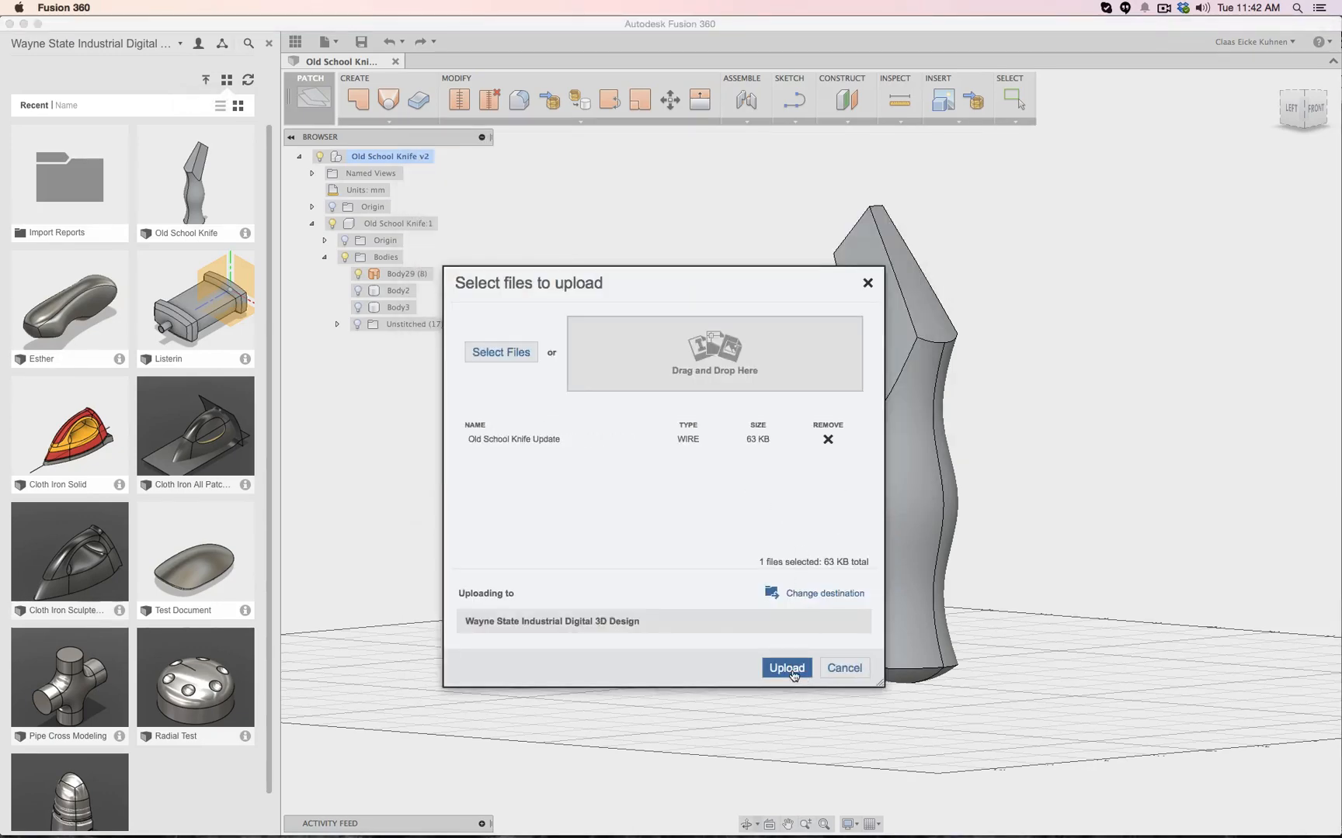
pyautogui.click(786, 669)
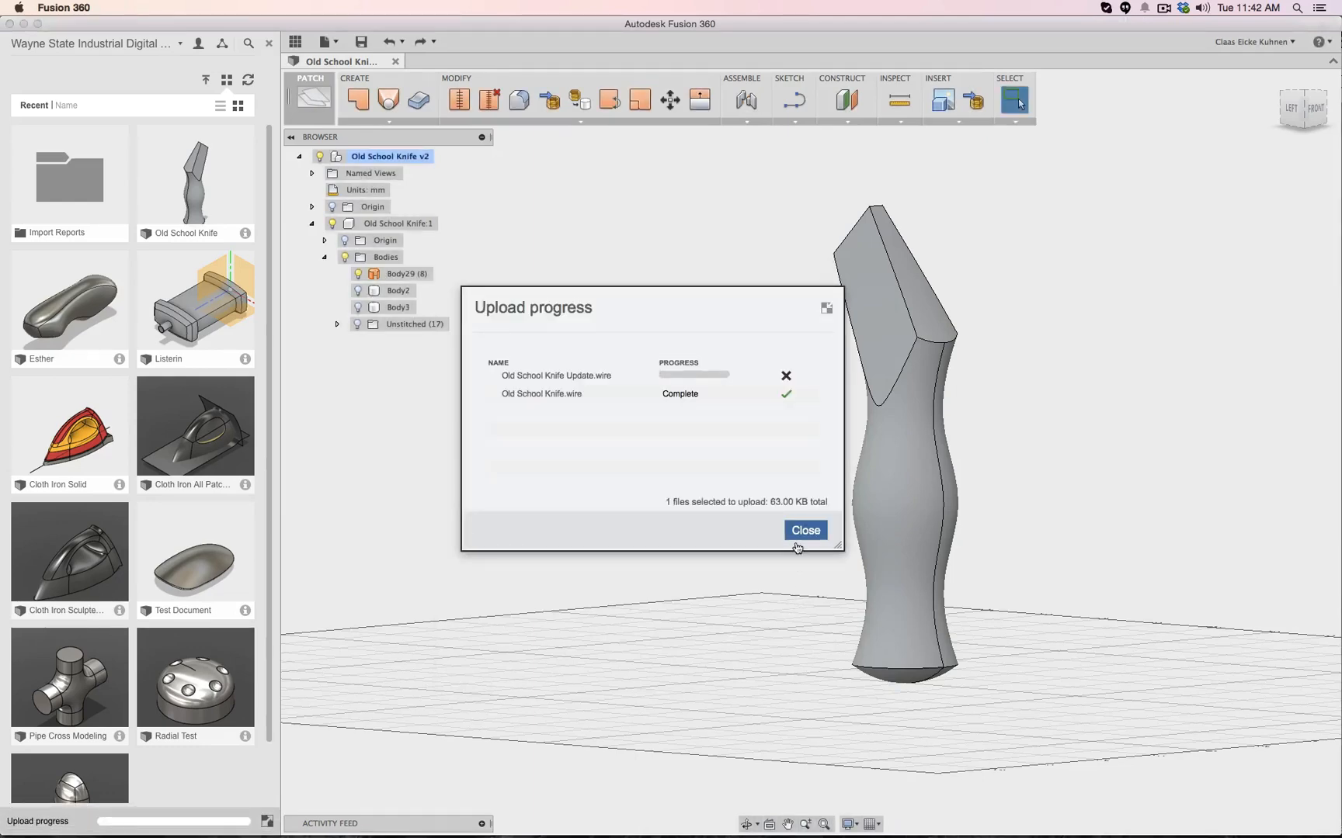
# Dismiss the upload progress window and hide the project data panel
pyautogui.click(825, 309)
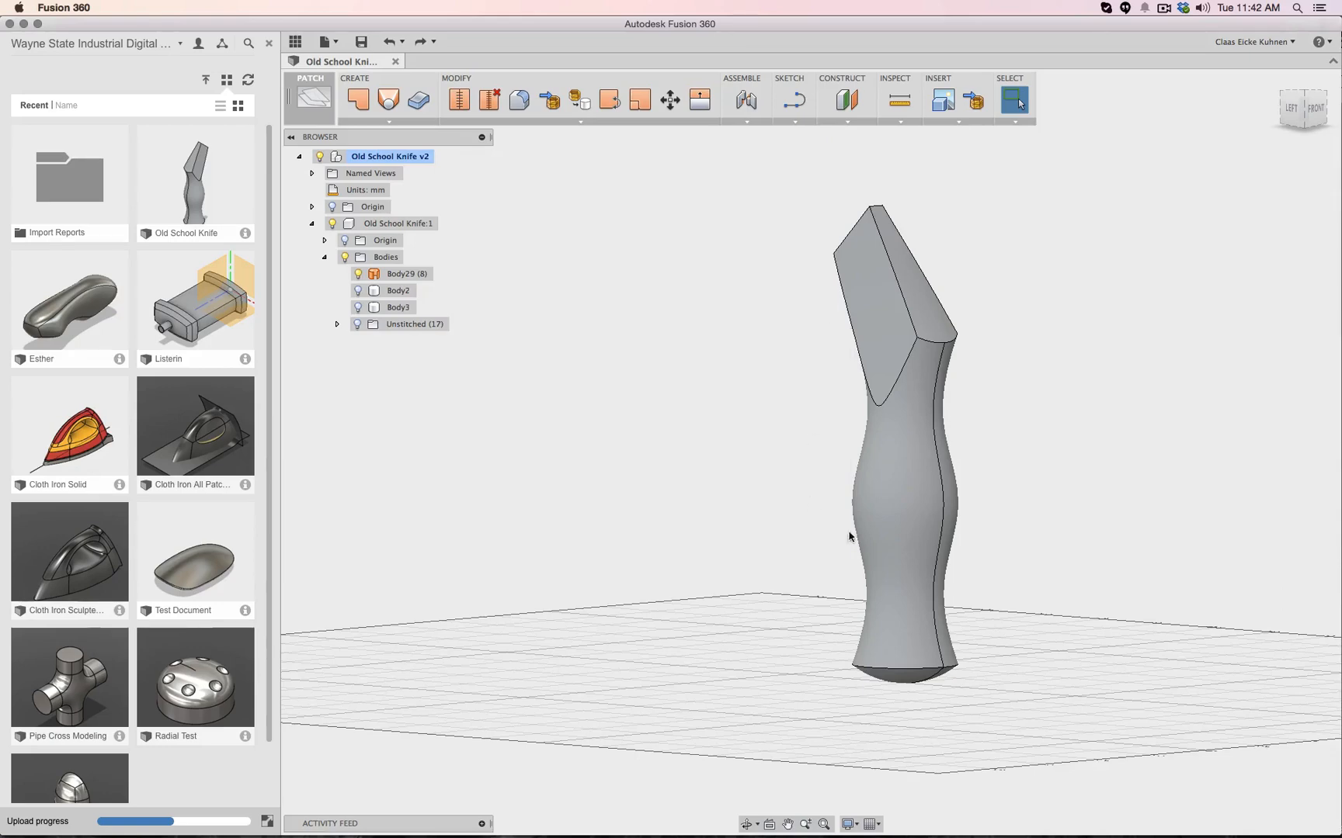
pyautogui.click(295, 41)
pyautogui.moveTo(618, 531); pyautogui.dragTo(497, 471)
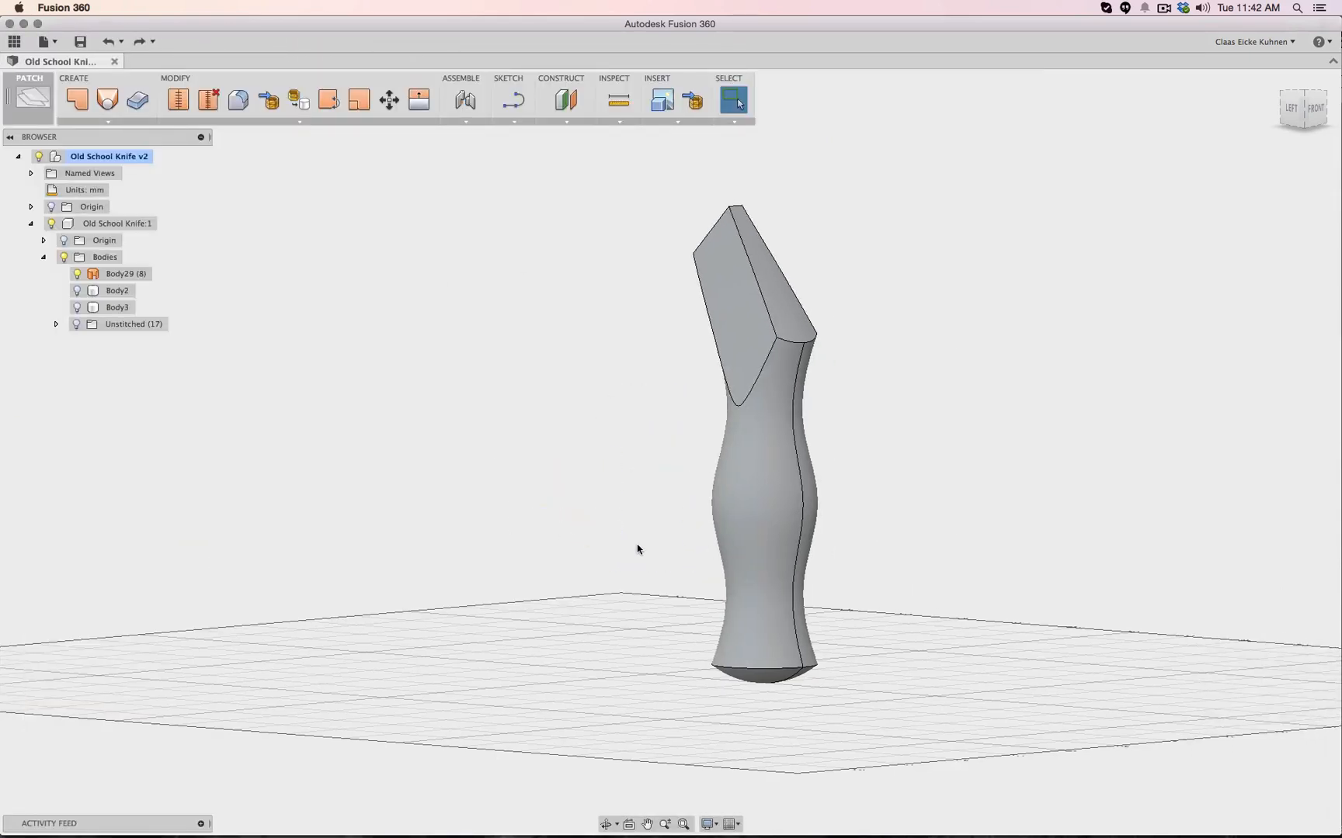
# Unstitch the whole Body29 handle into individual surfaces
pyautogui.keyDown('shift'); pyautogui.moveTo(642, 539); pyautogui.dragTo(593, 482, button='middle'); pyautogui.keyUp('shift')
pyautogui.scroll(-3, 655, 473)
pyautogui.scroll(5, 651, 471)
pyautogui.scroll(1, 639, 485)
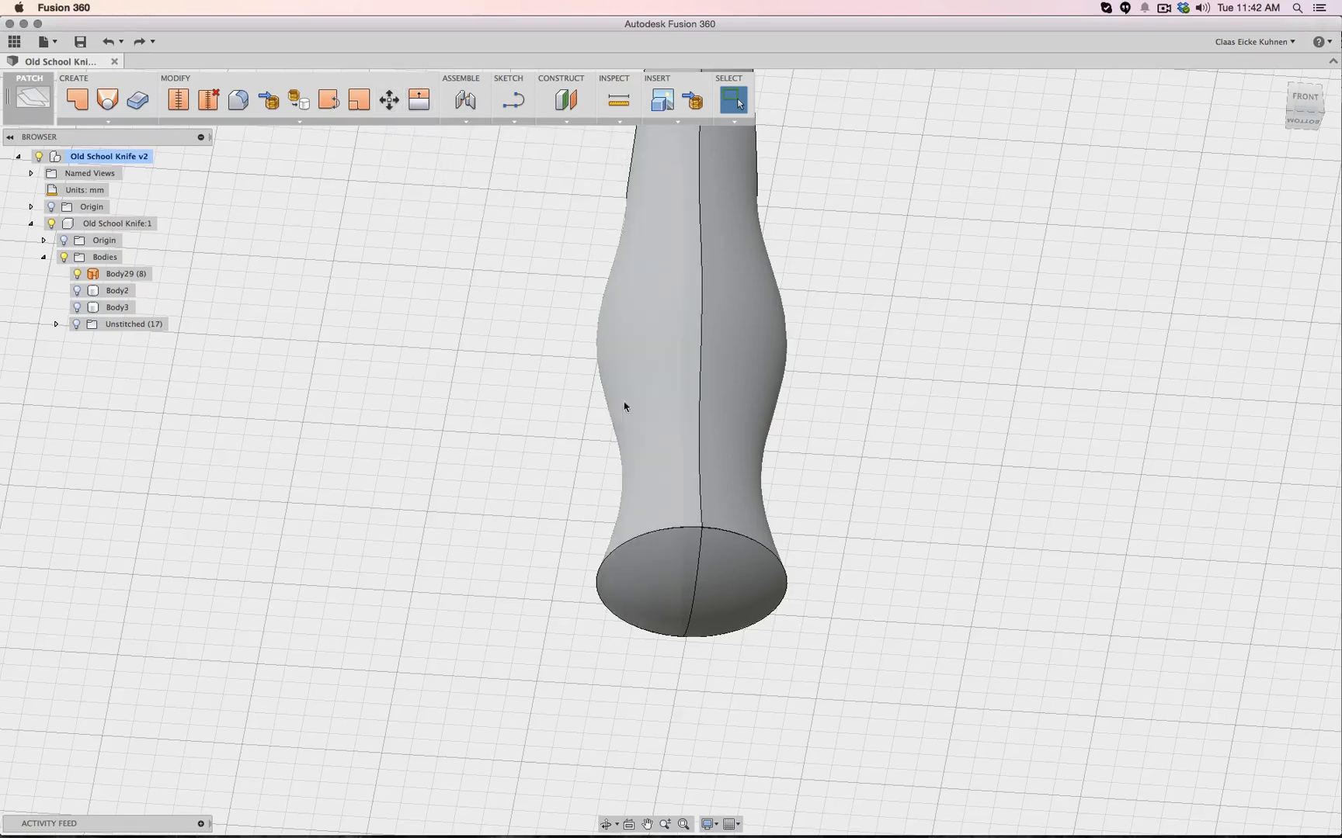
pyautogui.click(639, 367)
pyautogui.click(644, 363)
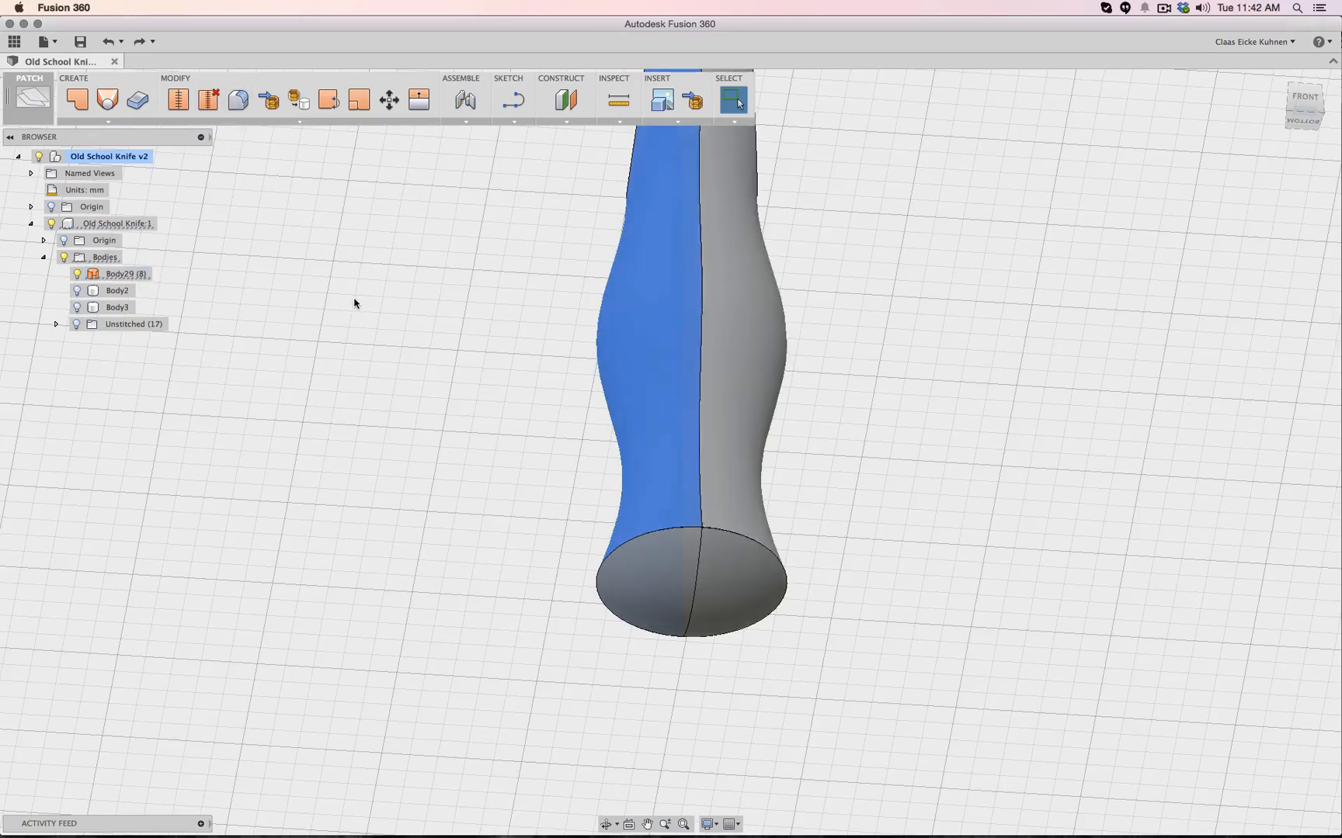
pyautogui.click(141, 278)
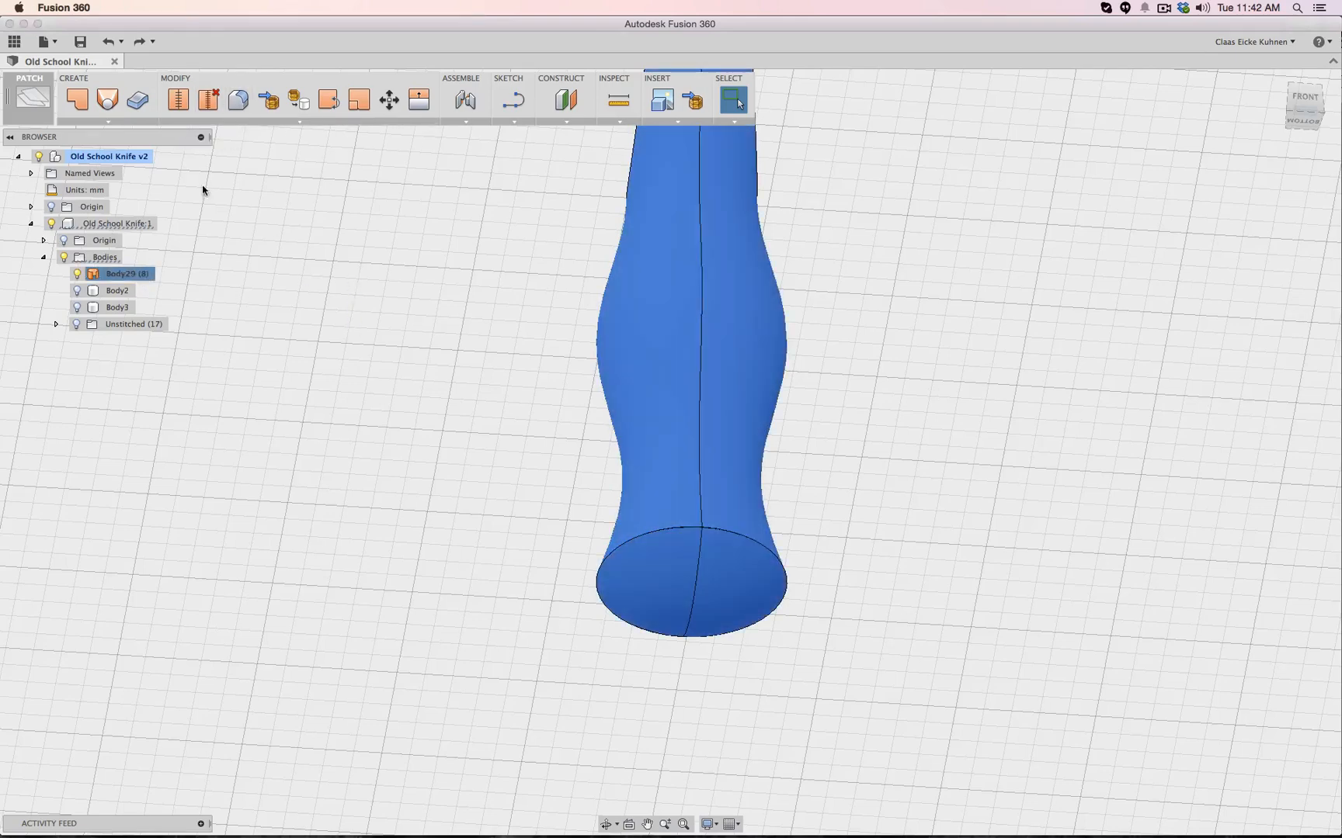
pyautogui.click(209, 107)
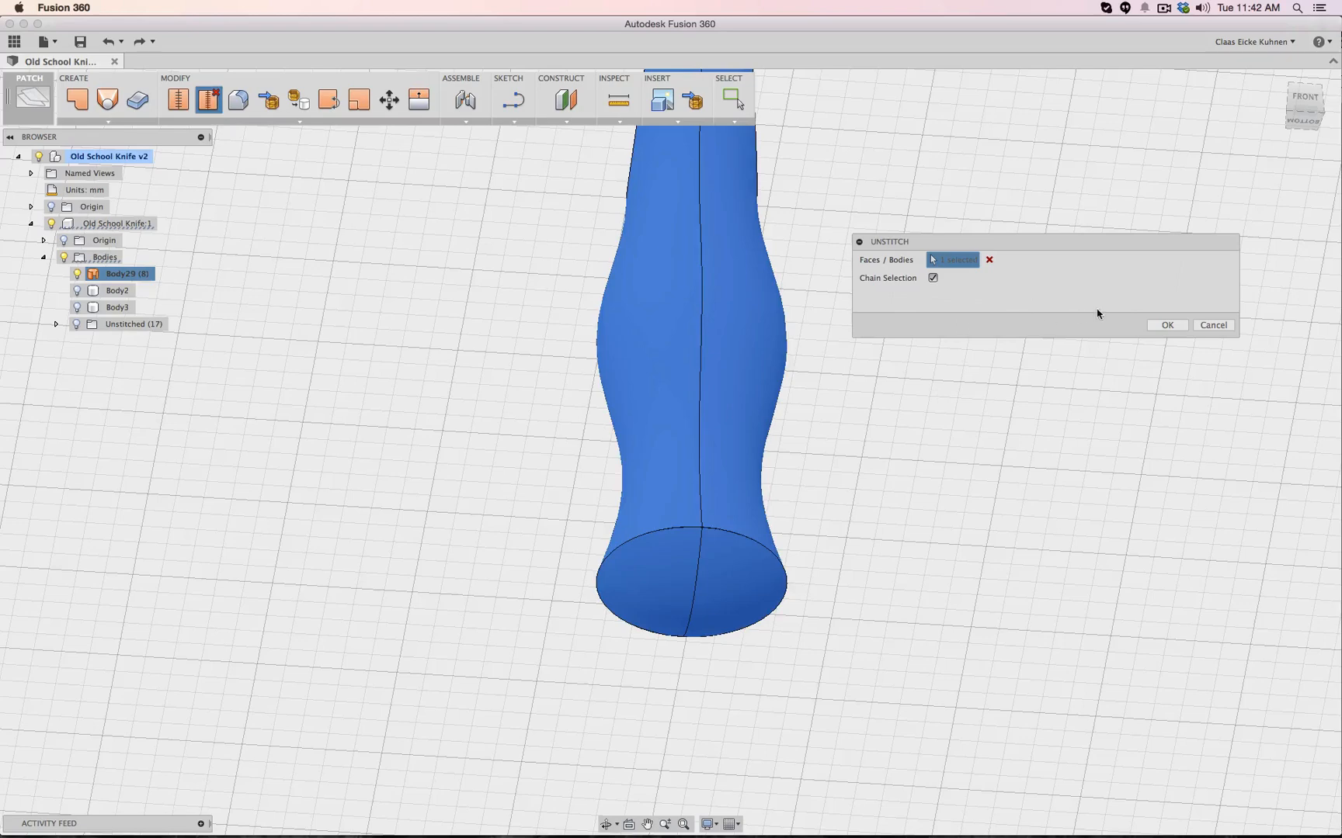
pyautogui.click(1149, 324)
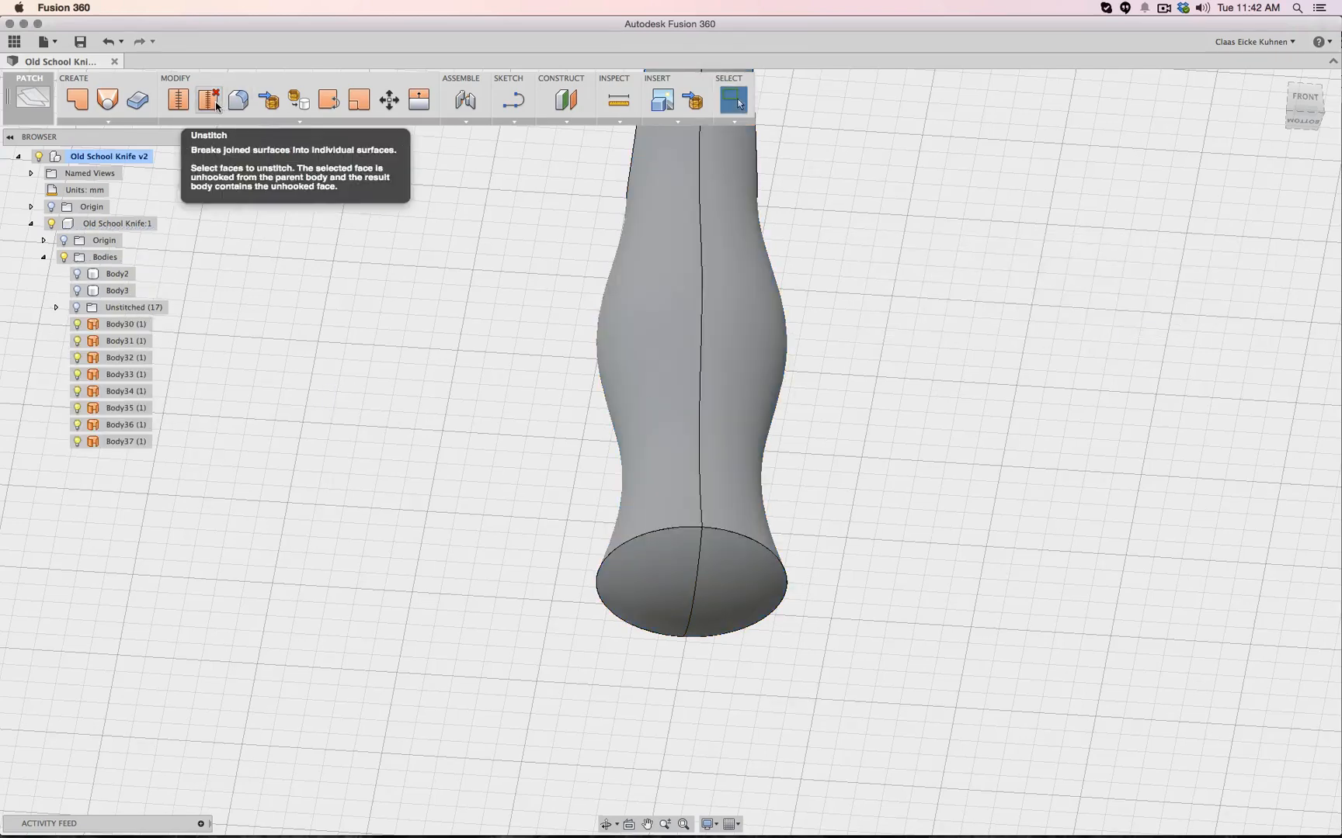
# Hide the two curved handle side surfaces above the end cap
pyautogui.click(671, 326)
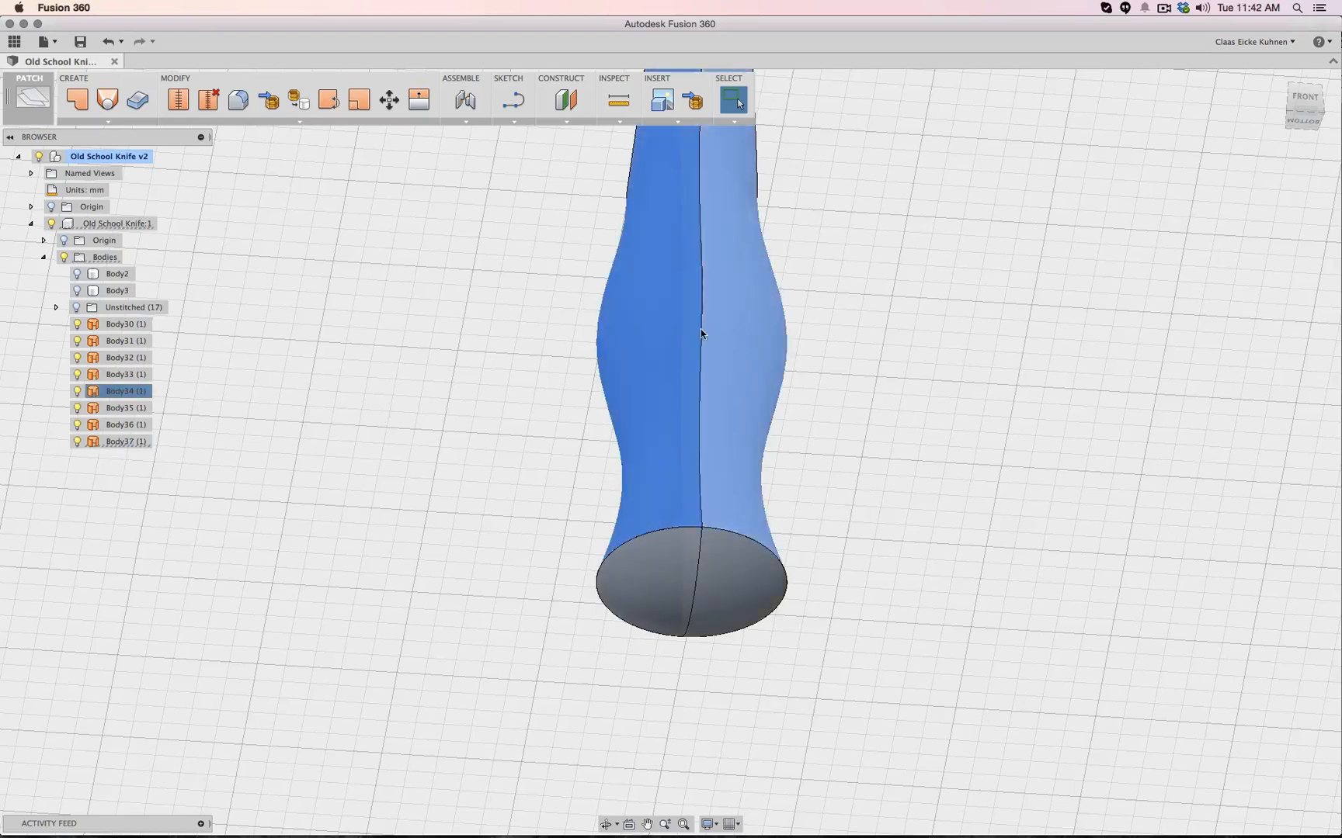
pyautogui.rightClick(644, 320)
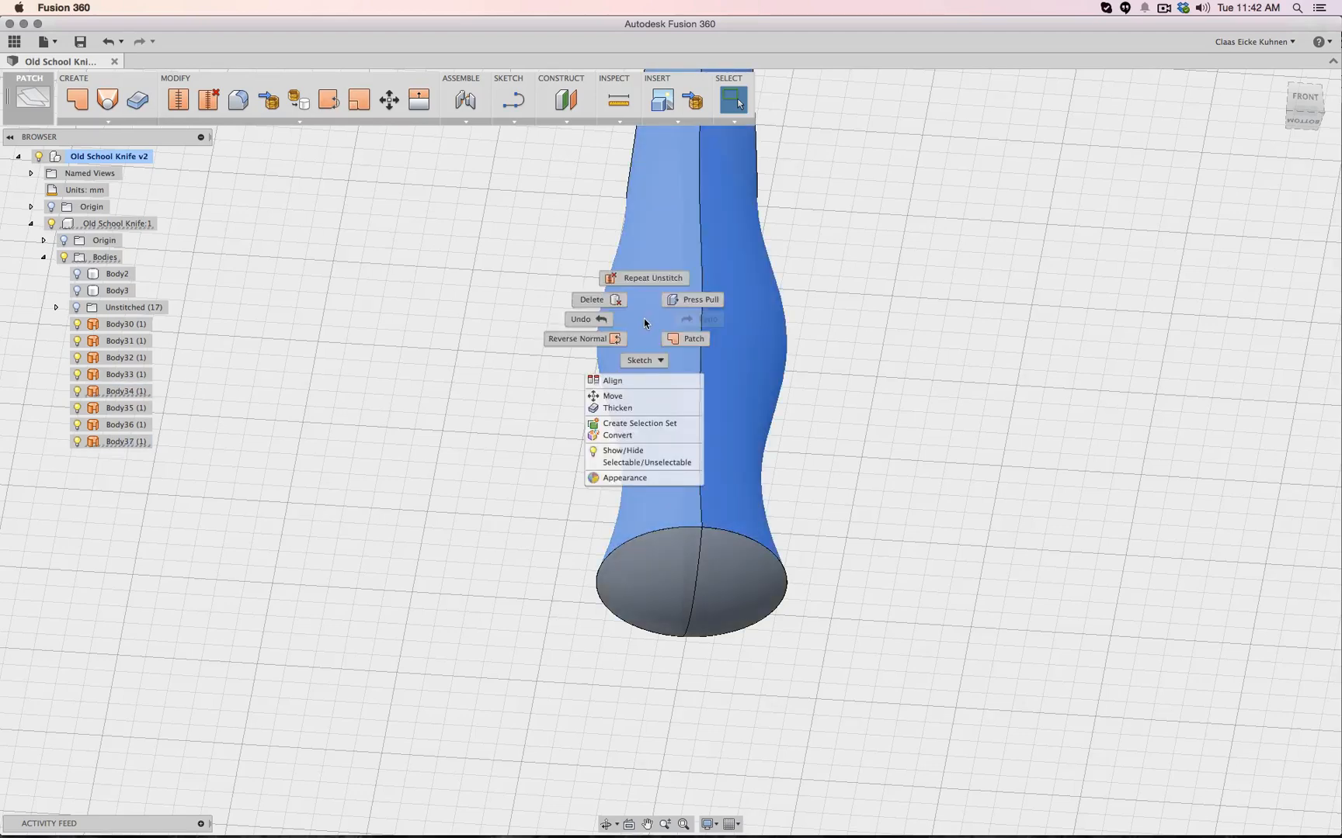
pyautogui.click(621, 451)
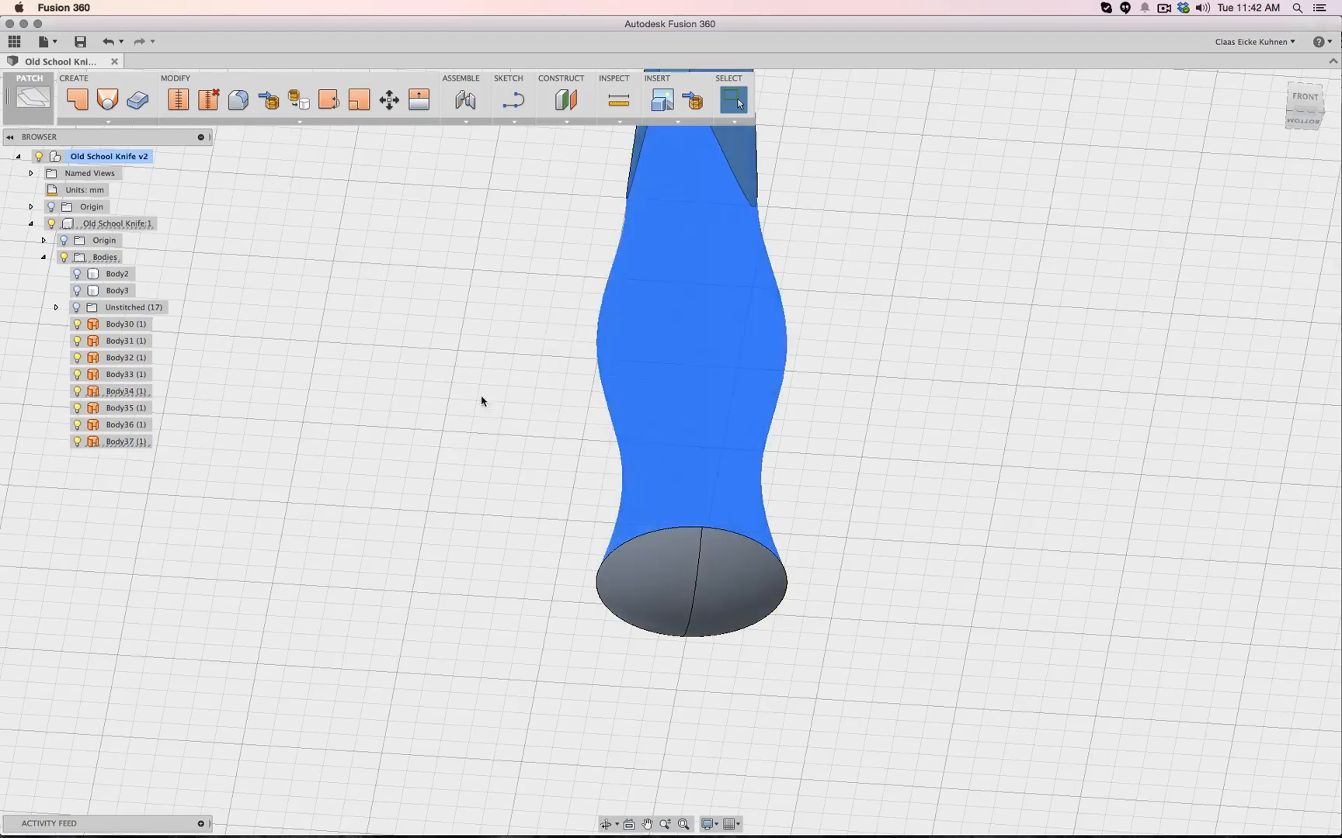
# Extend the outer edge of the end cap half Body33 by 3 mm with the Natural extend type
pyautogui.click(420, 101)
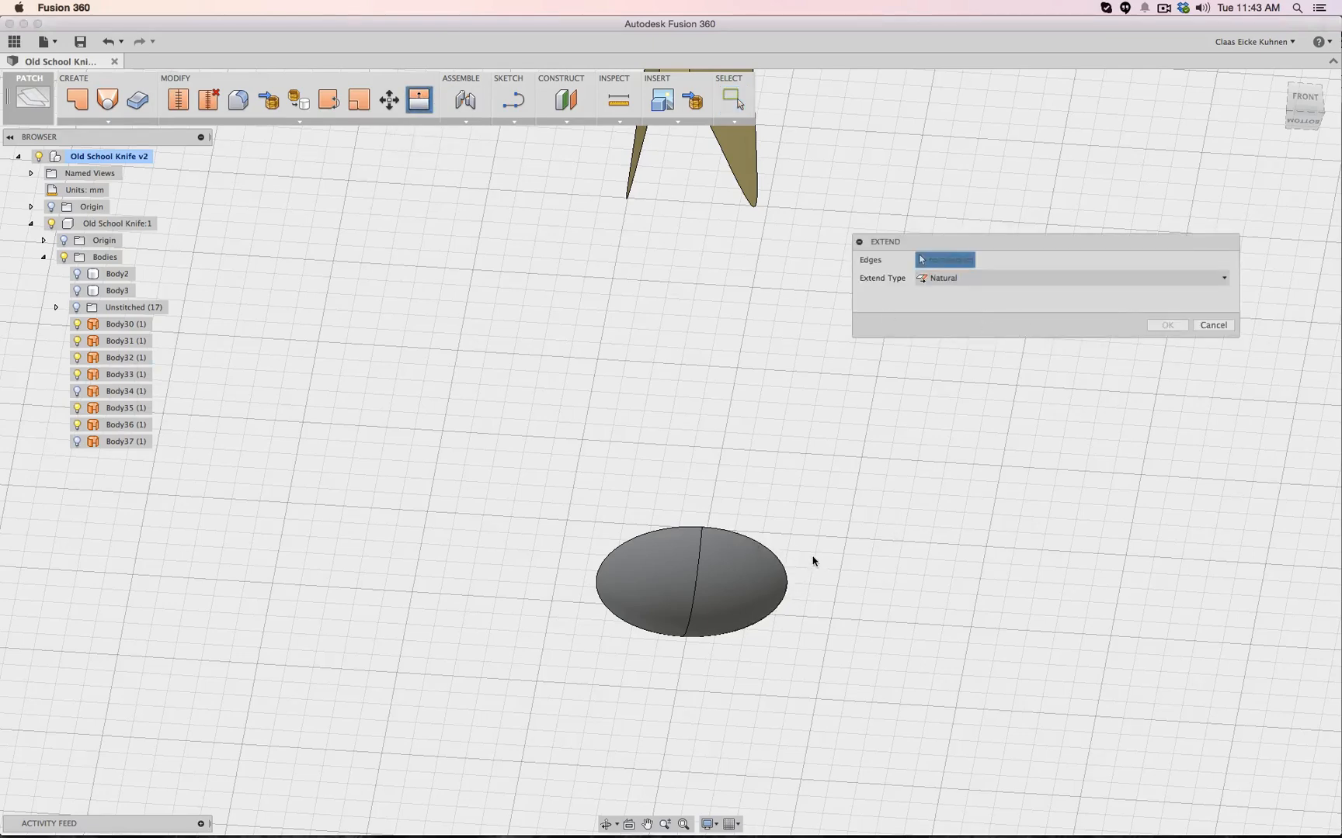
pyautogui.moveTo(802, 544); pyautogui.dragTo(858, 541)
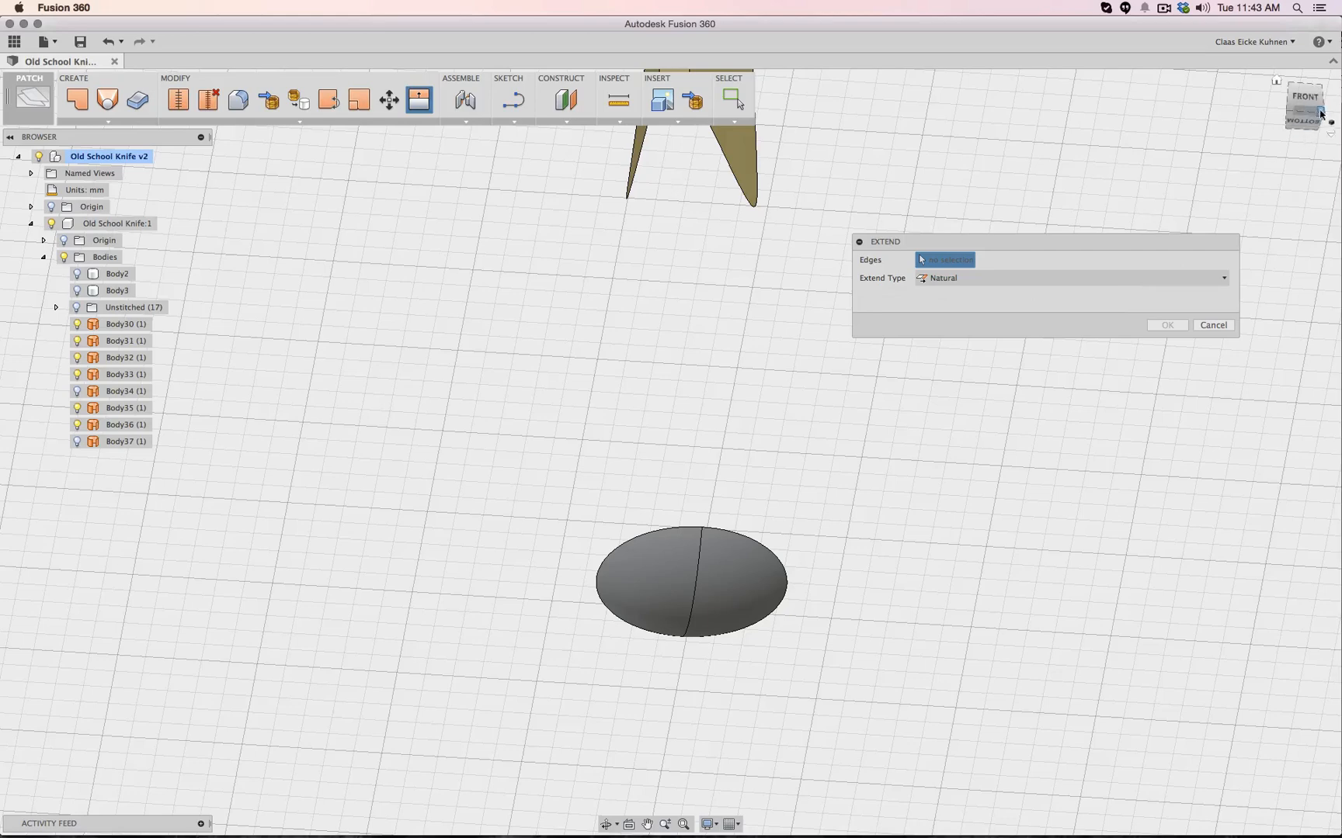
pyautogui.moveTo(1321, 117); pyautogui.dragTo(1292, 87)
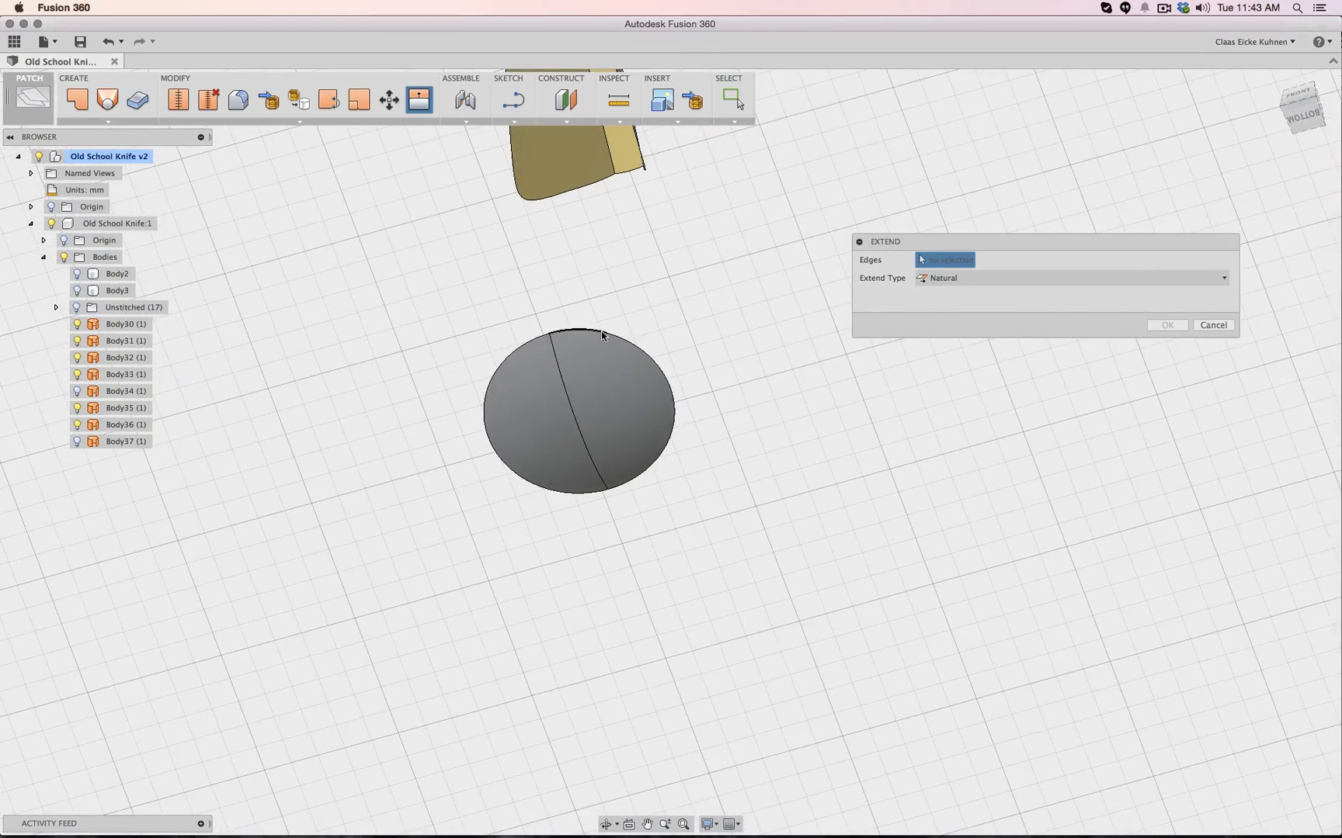
pyautogui.click(649, 473)
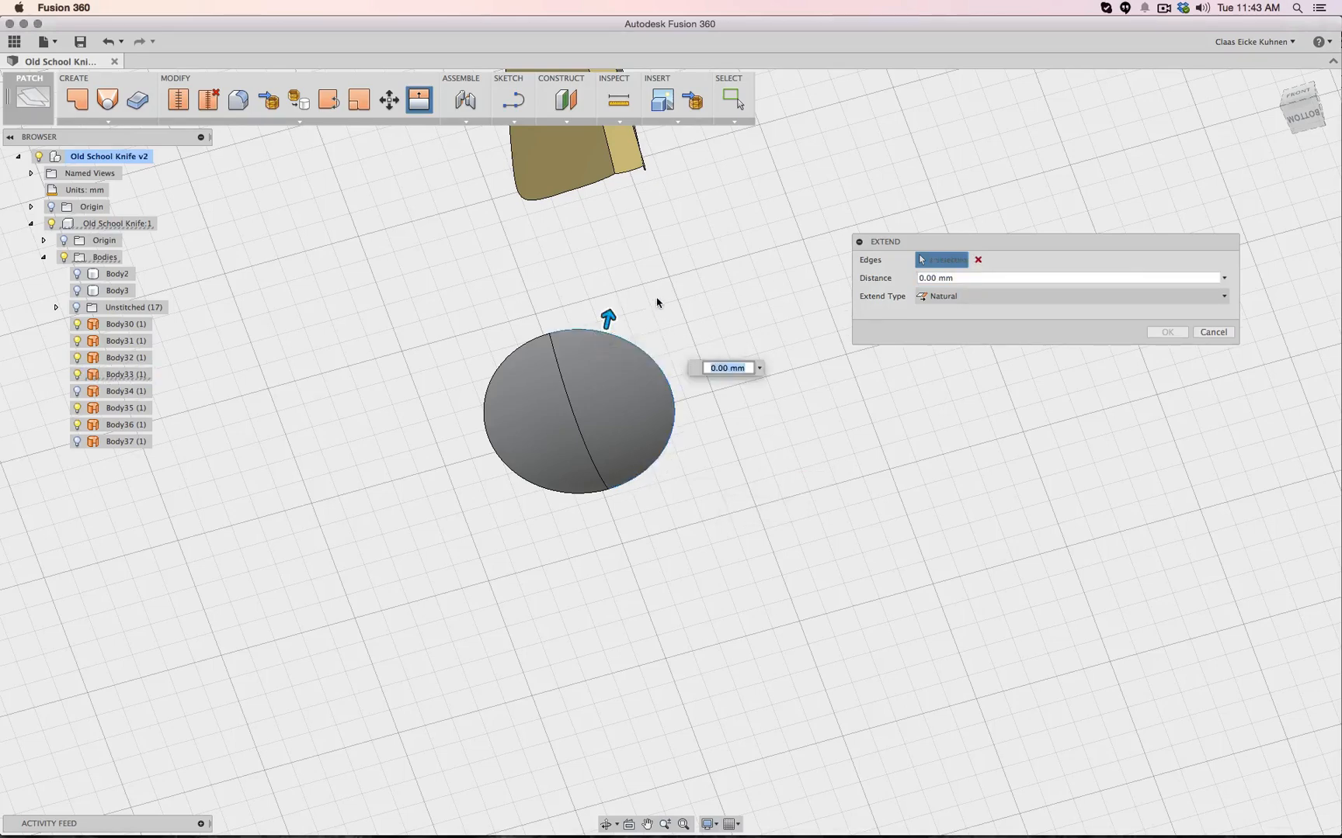
pyautogui.moveTo(610, 315); pyautogui.dragTo(614, 301)
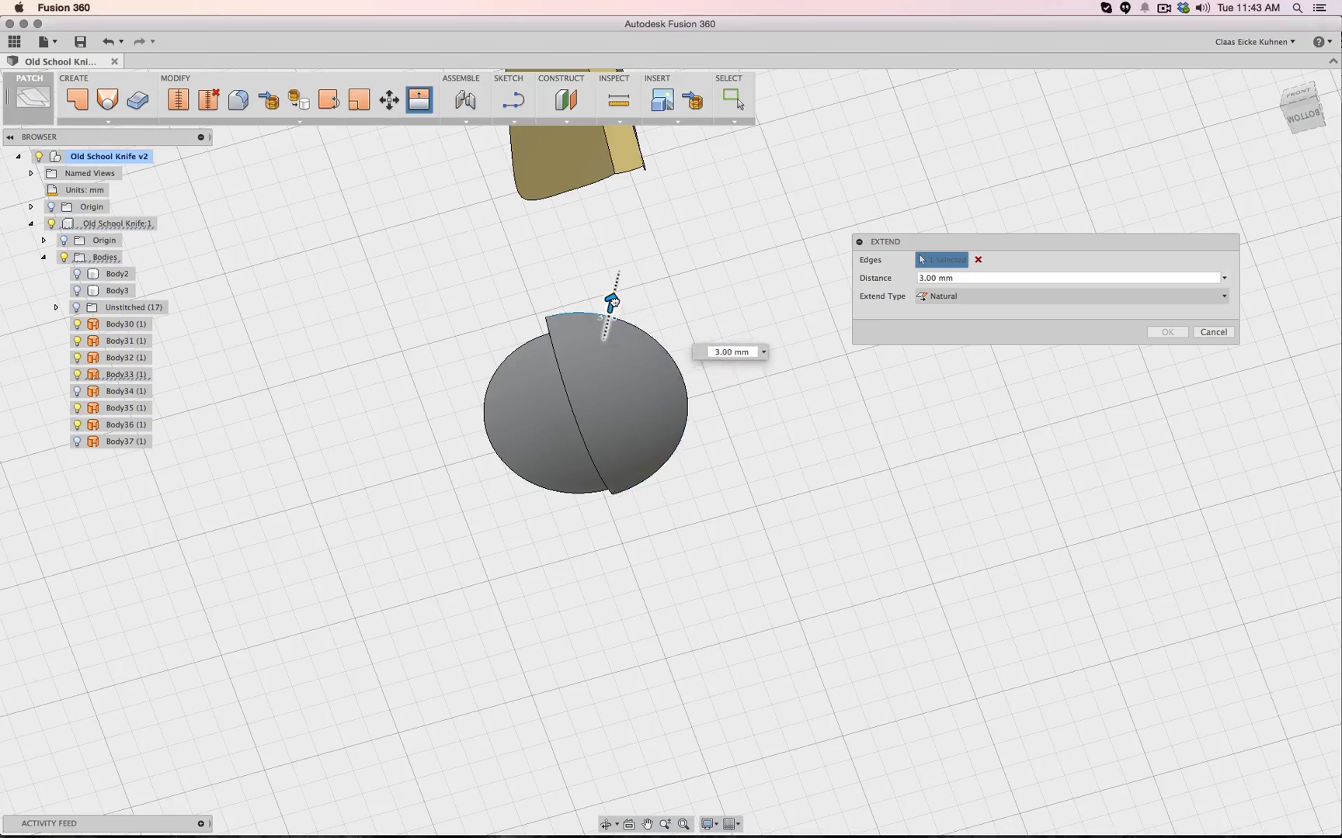
pyautogui.click(1167, 332)
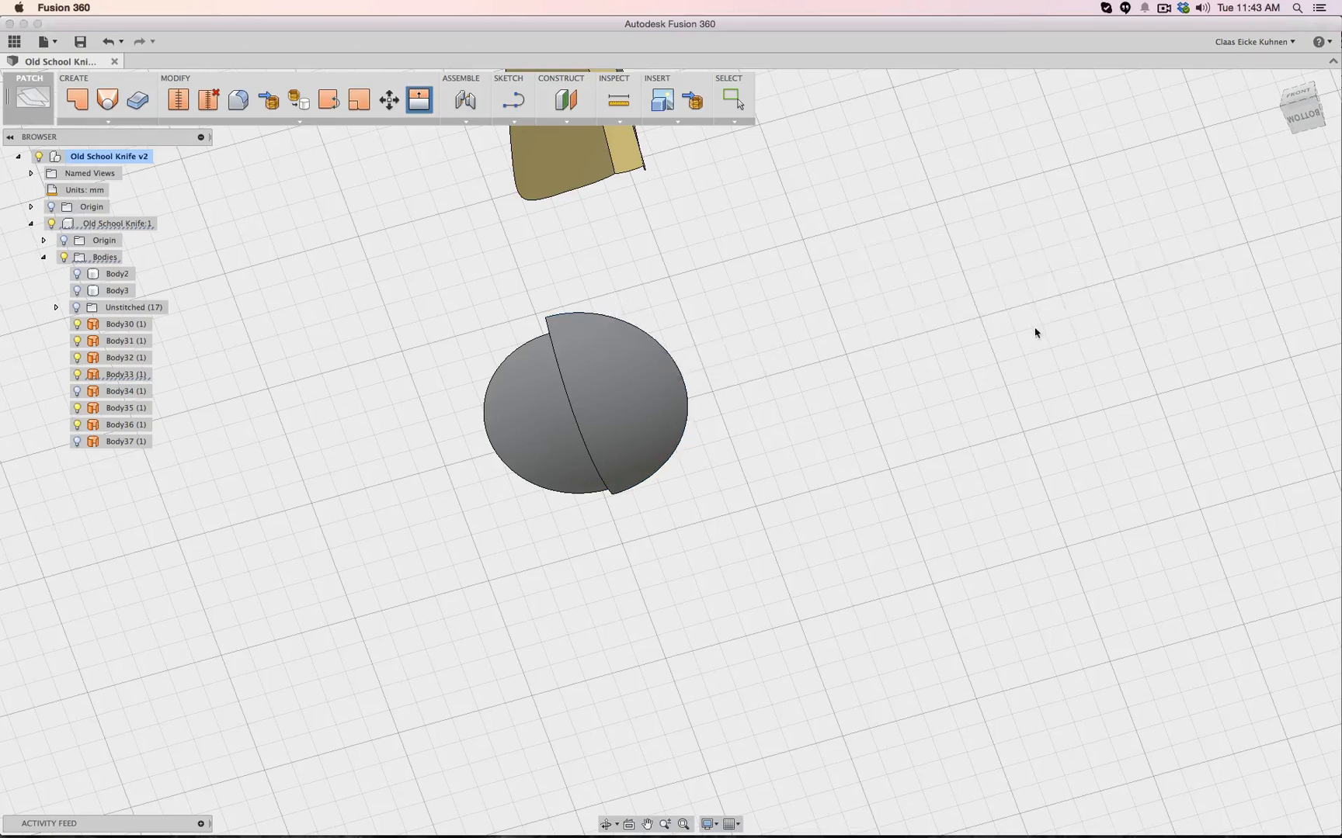
# Extend the outer edge of the other end cap half, Body32, to match the first half, using the Natural type
pyautogui.click(419, 102)
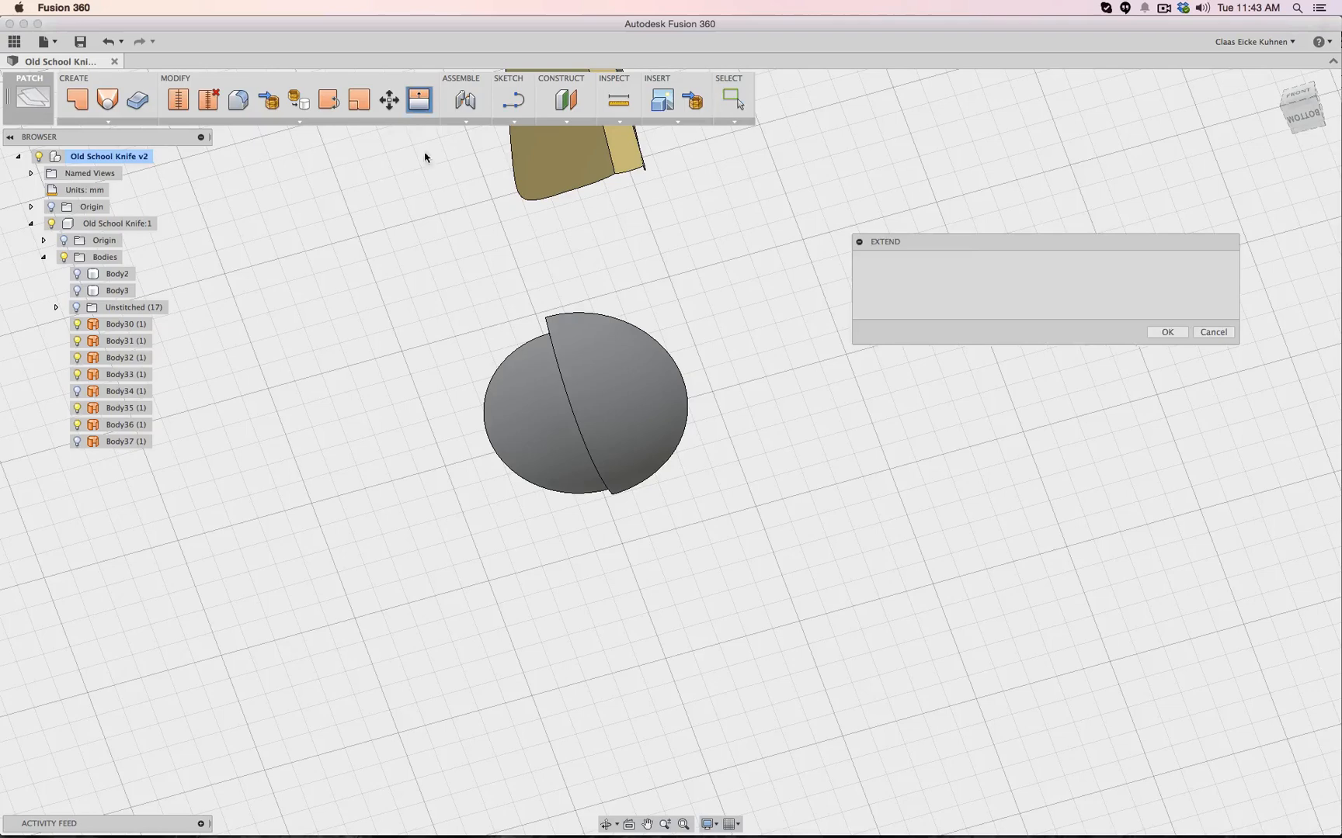
pyautogui.click(527, 343)
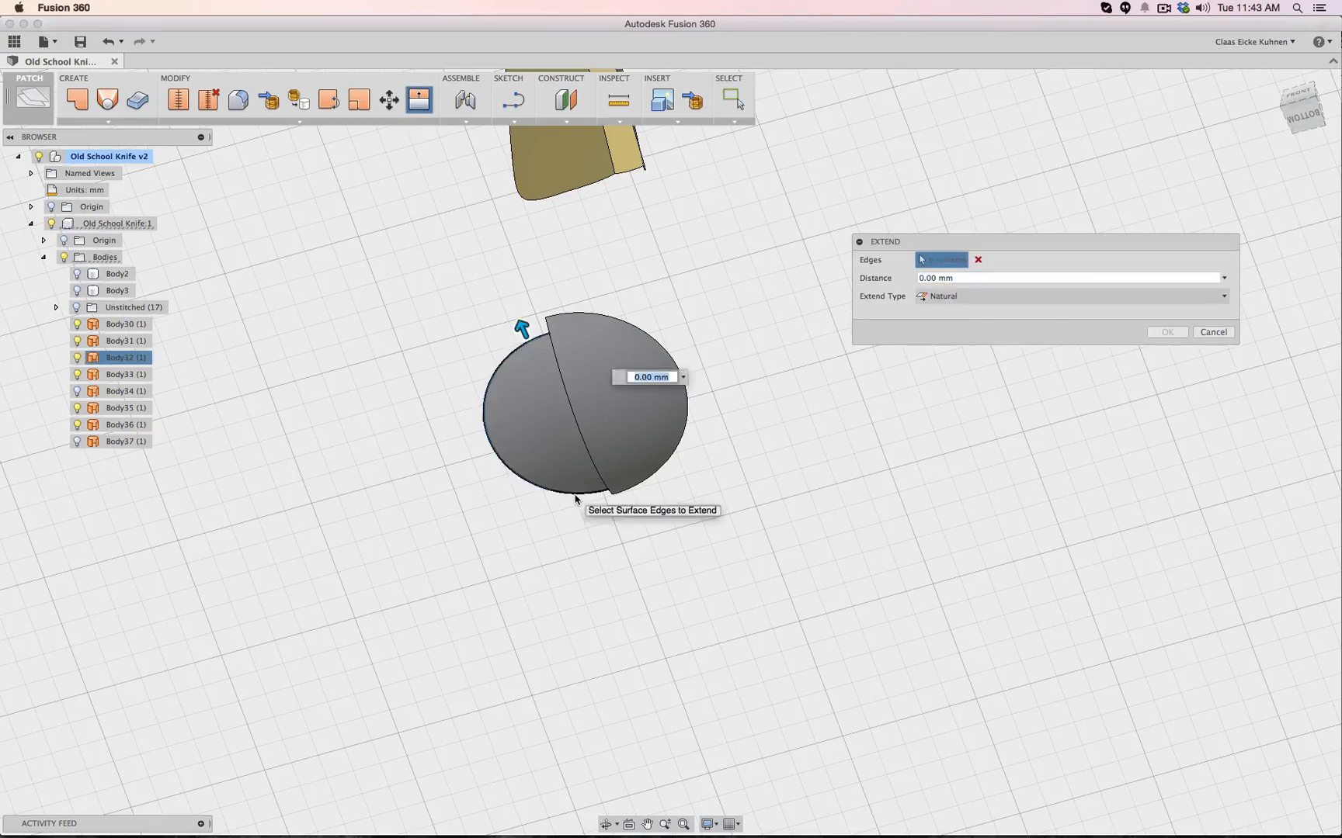
pyautogui.click(606, 495)
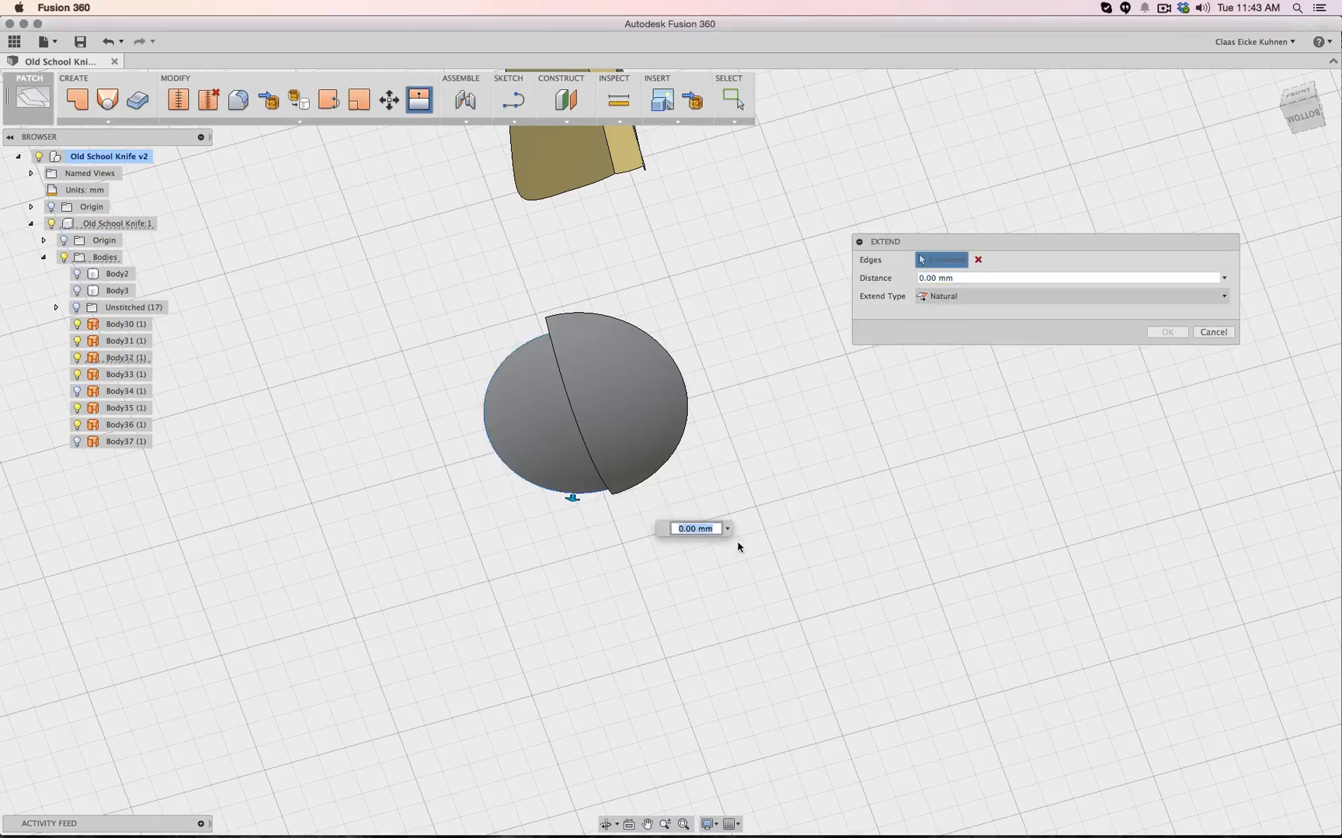
pyautogui.press('Escape')
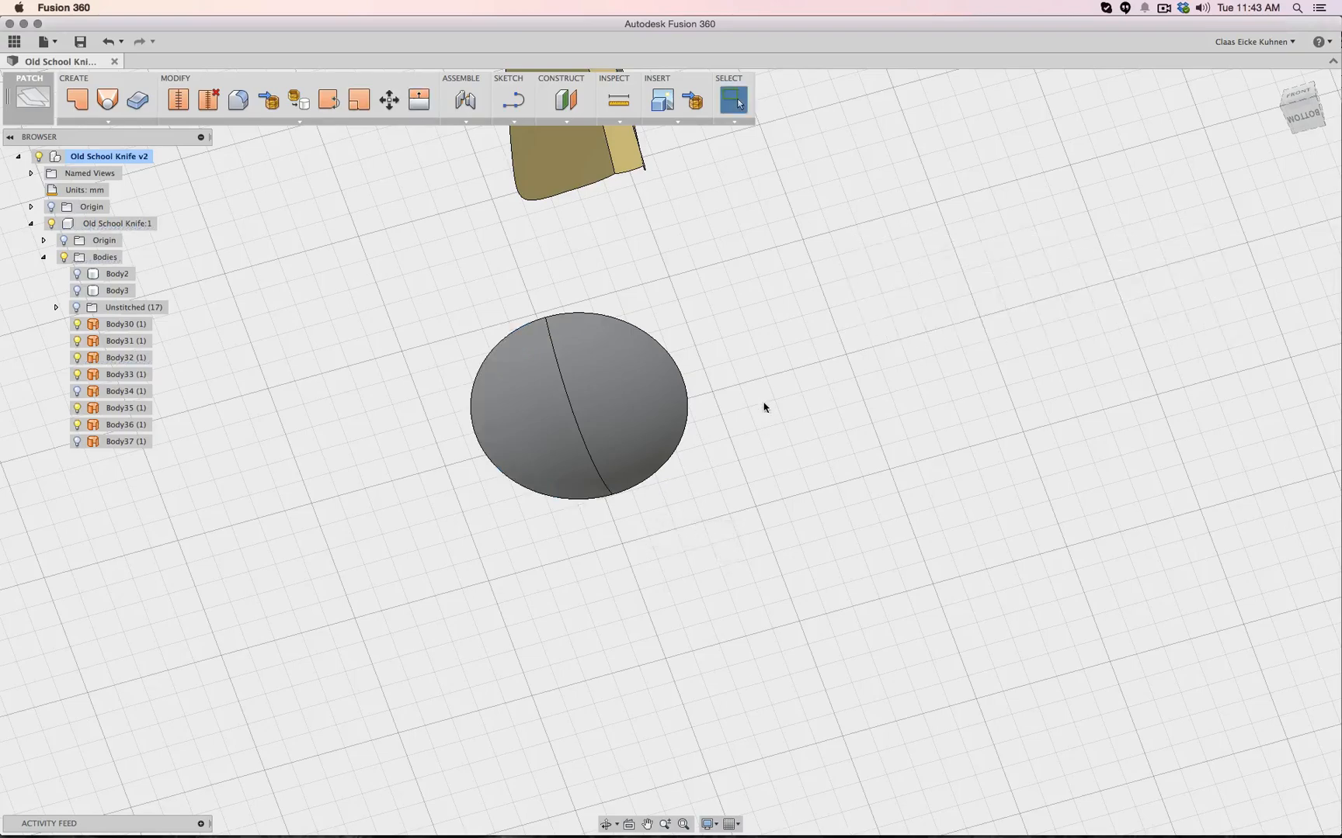
# Show the hidden handle side surfaces Body37 and Body34 again
pyautogui.moveTo(1298, 118)
pyautogui.mouseDown()
pyautogui.moveTo(1242, 194)
pyautogui.moveTo(1246, 179)
pyautogui.mouseUp()
pyautogui.click(77, 442)
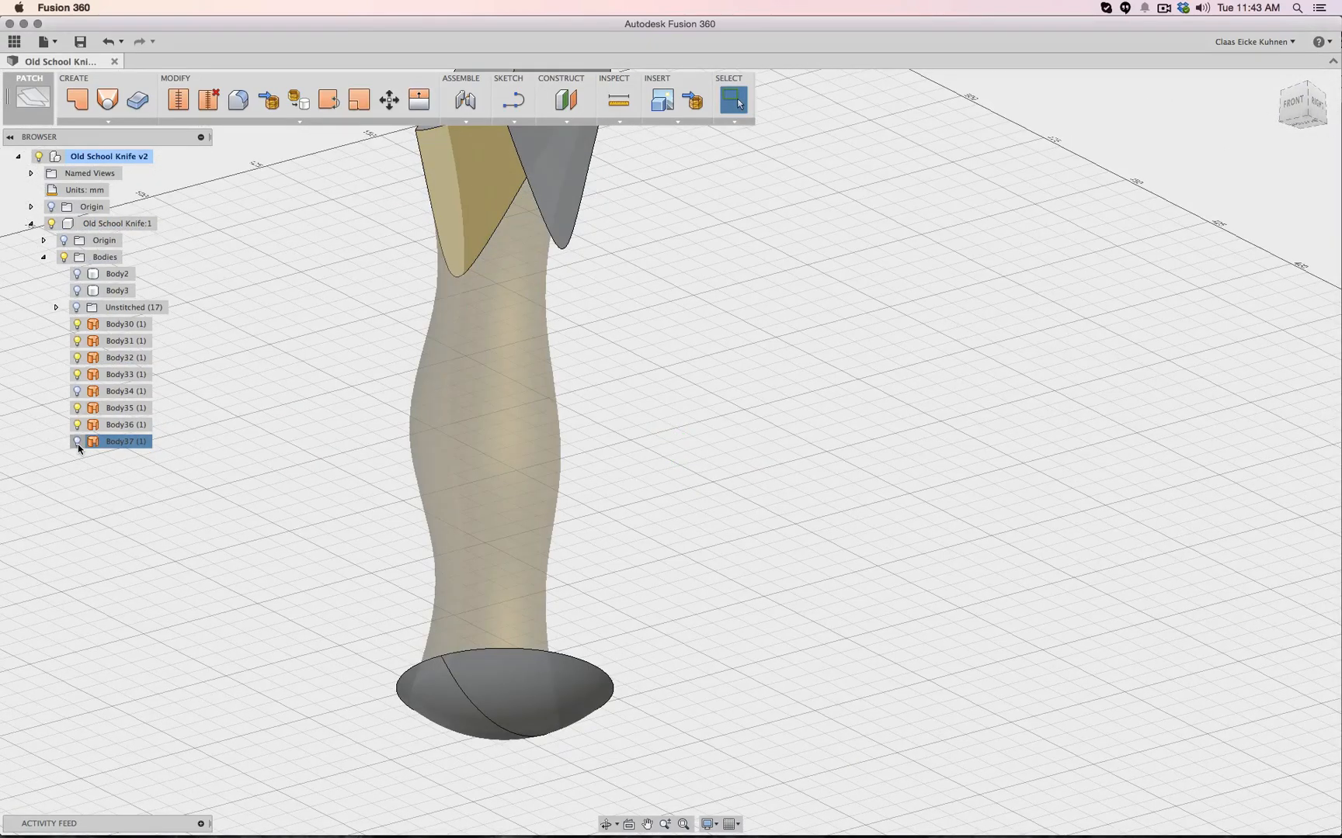
pyautogui.click(77, 391)
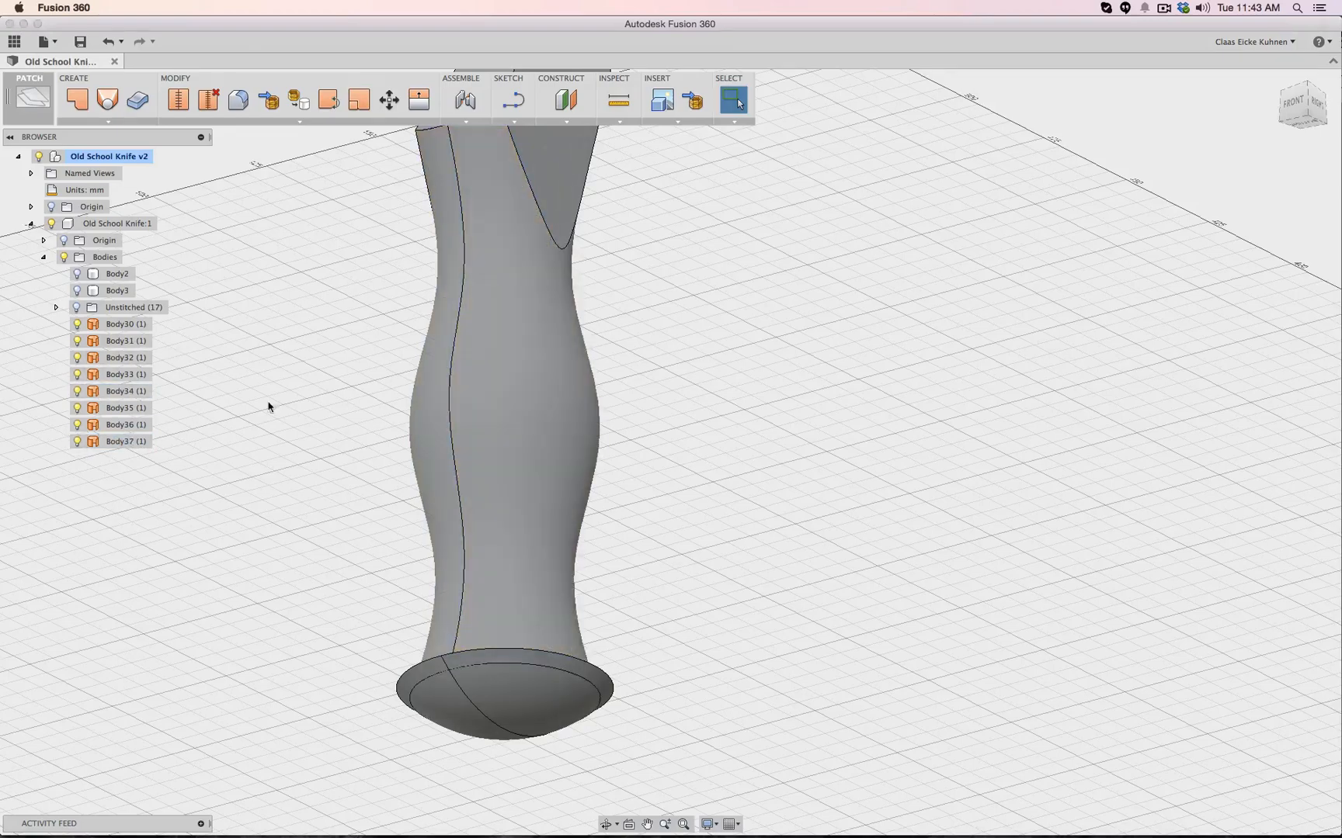
# Trim the overhanging rim of end cap half Body32 using handle surface Body37 as the cutting tool
pyautogui.scroll(-3, 611, 552)
pyautogui.scroll(8, 722, 557)
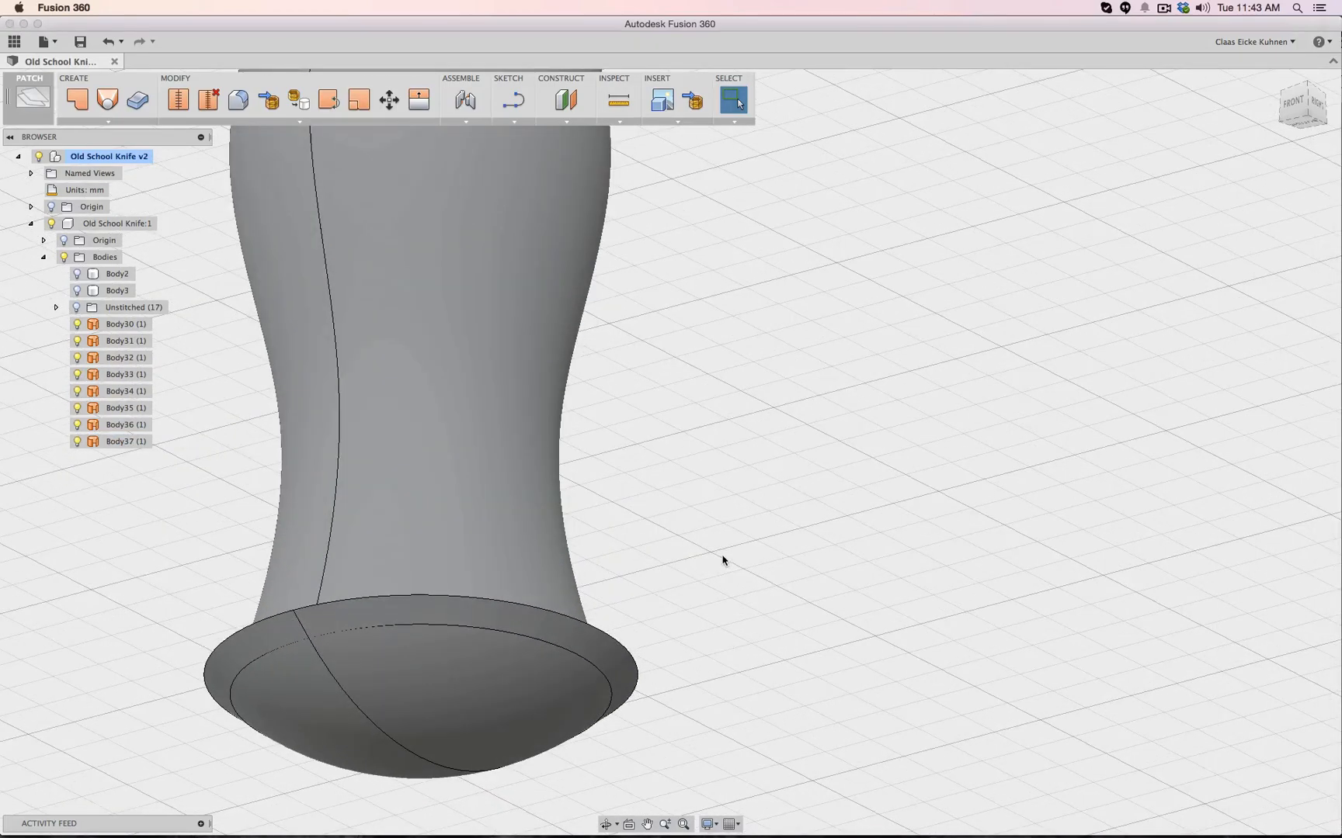
pyautogui.scroll(-4, 726, 589)
pyautogui.moveTo(758, 554); pyautogui.dragTo(873, 440, button='middle')
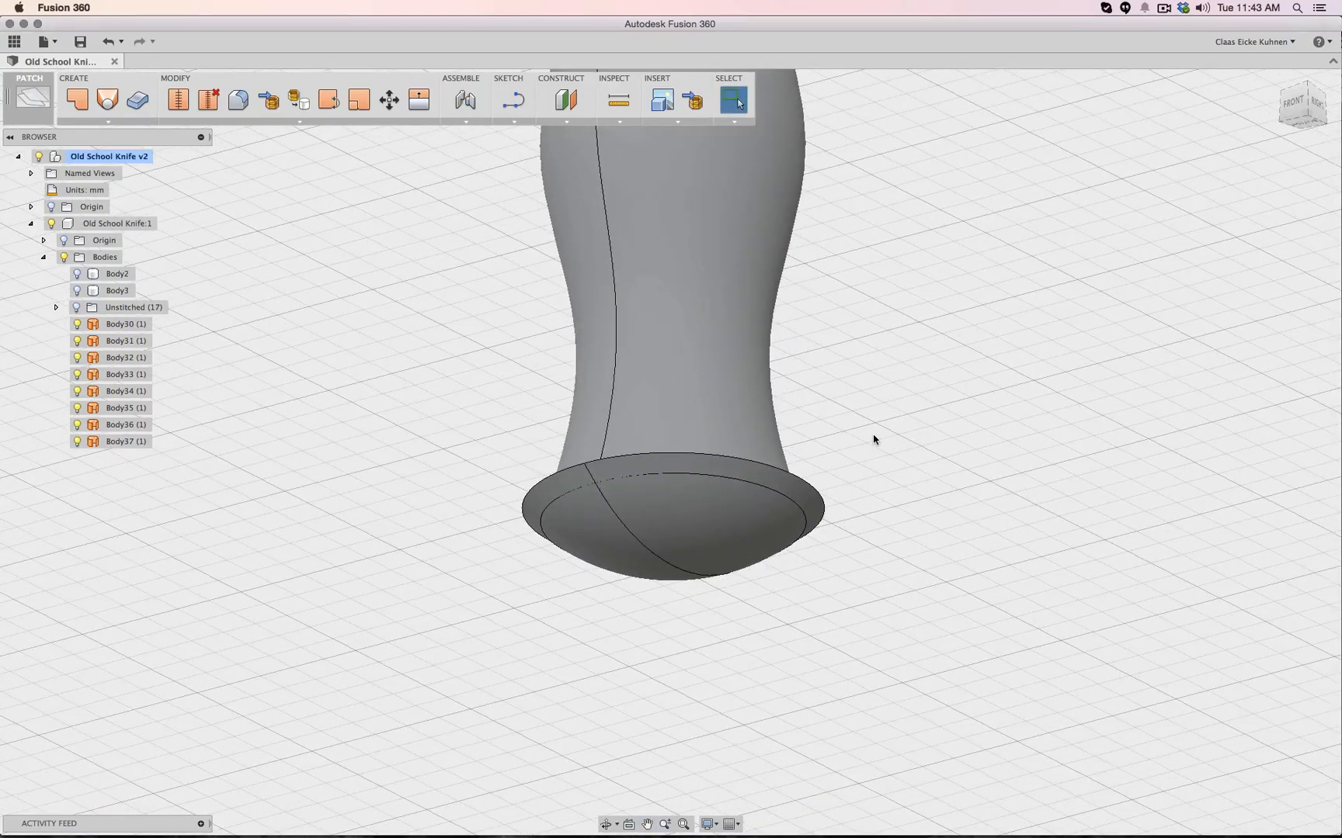
pyautogui.click(279, 121)
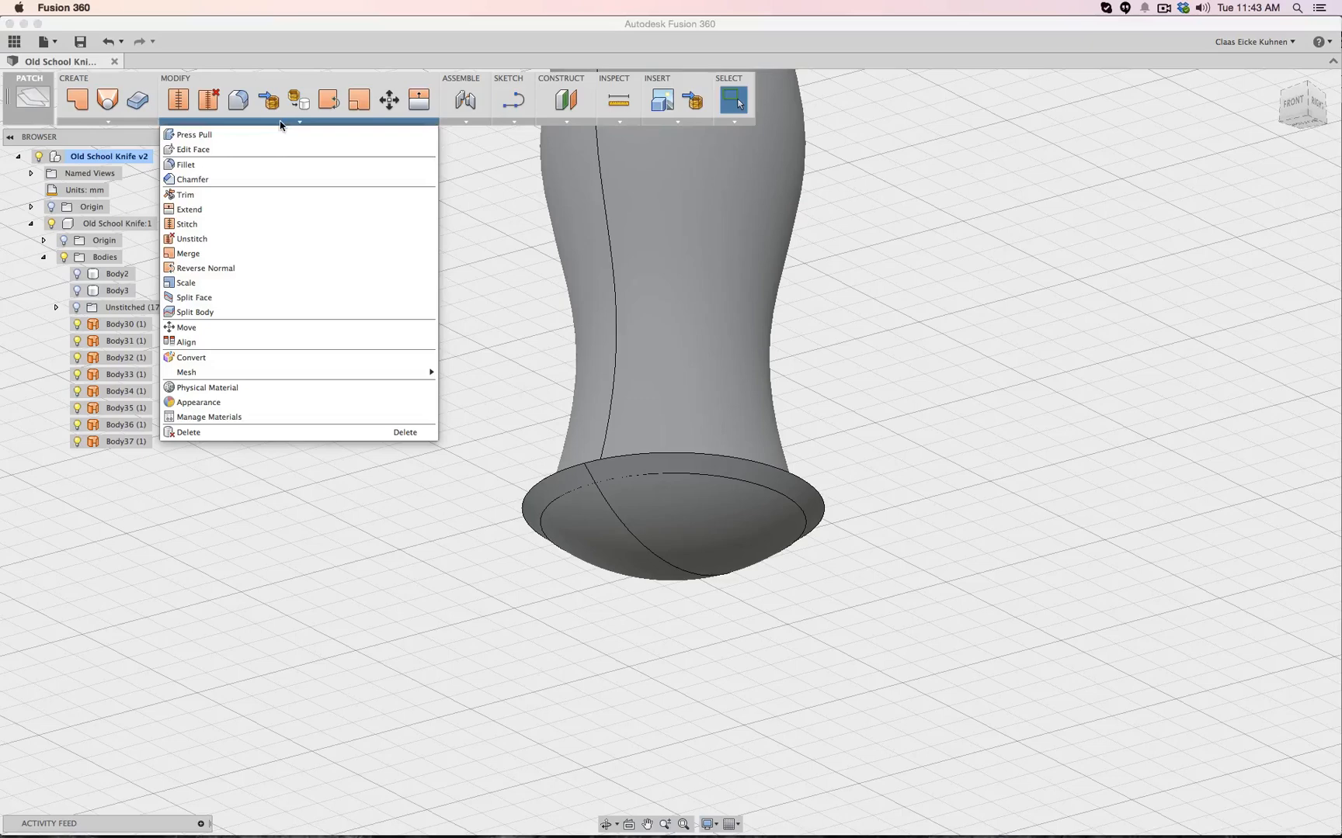
pyautogui.click(253, 194)
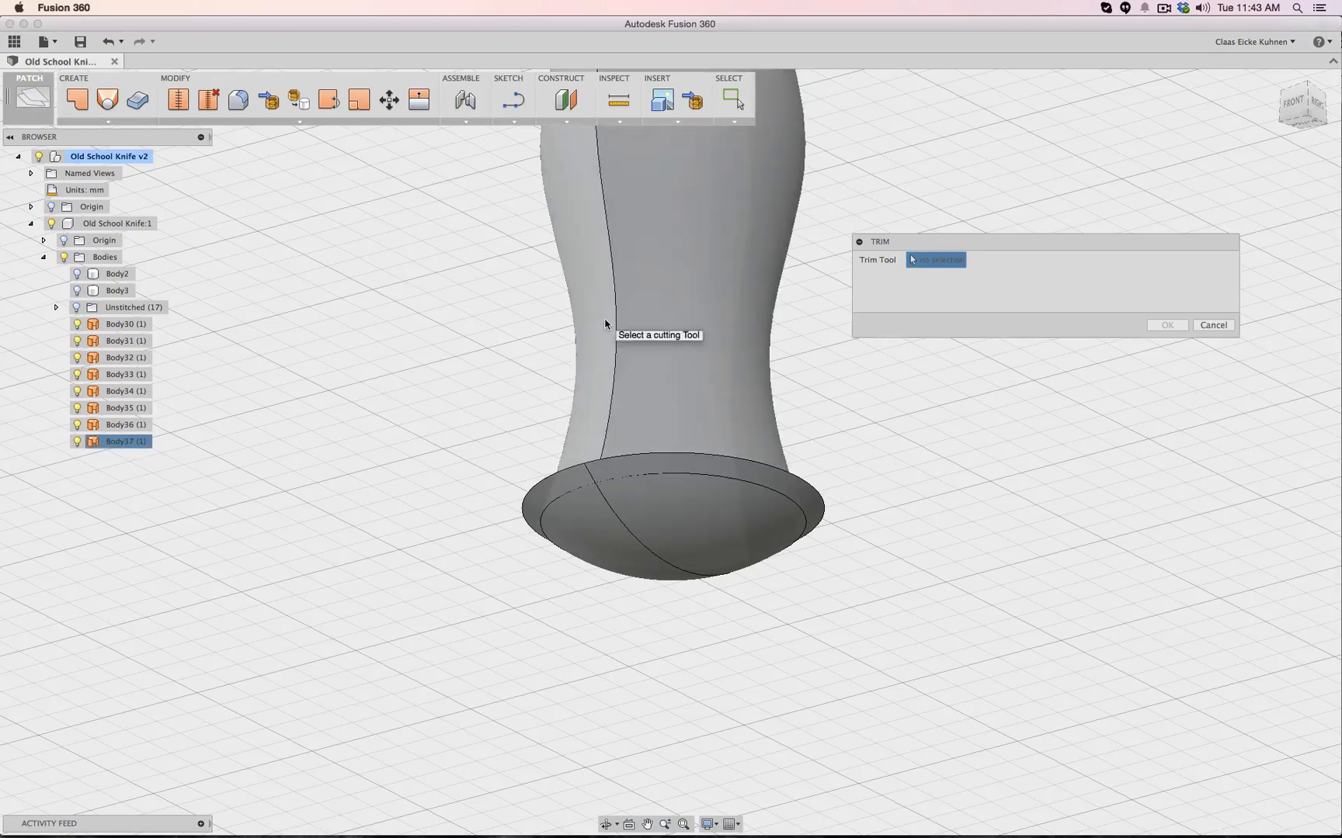
pyautogui.click(606, 323)
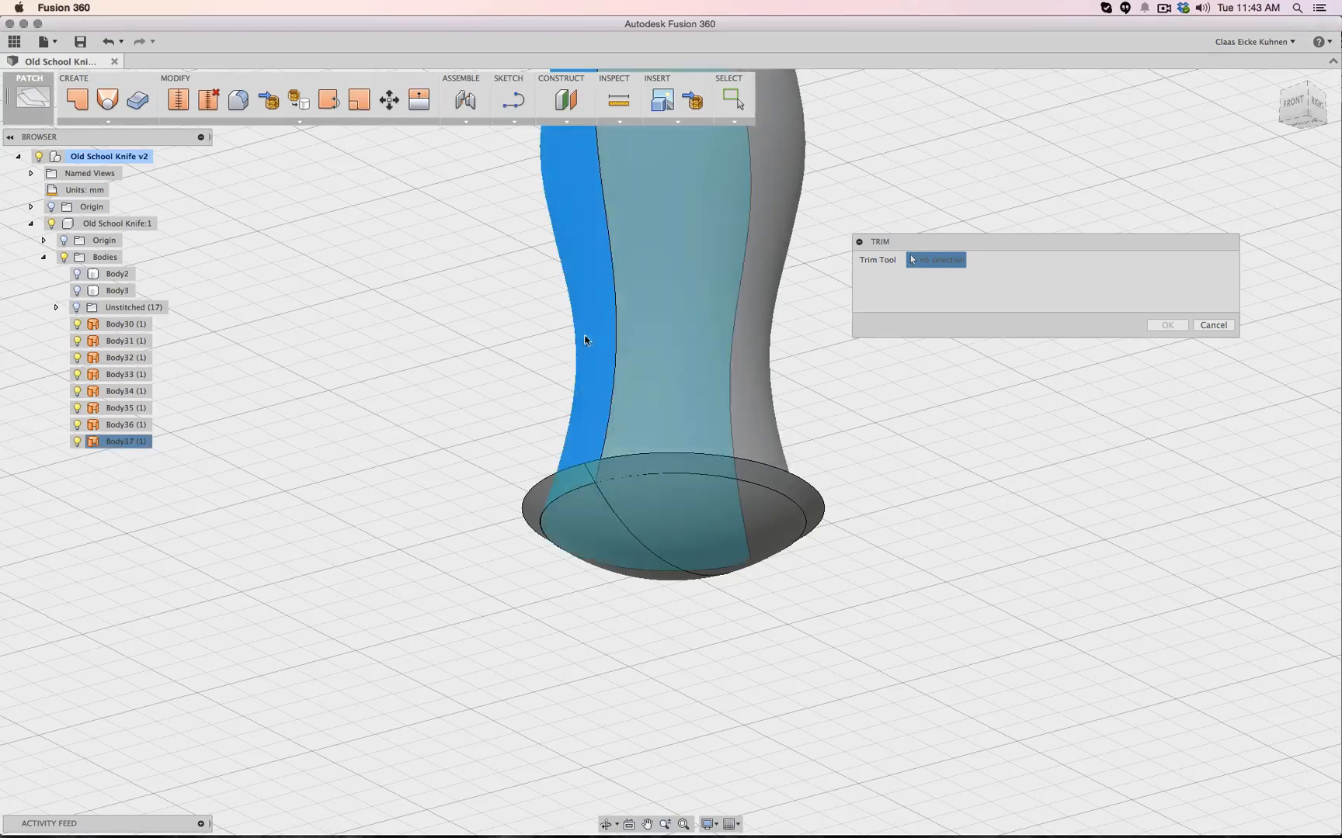
pyautogui.click(526, 515)
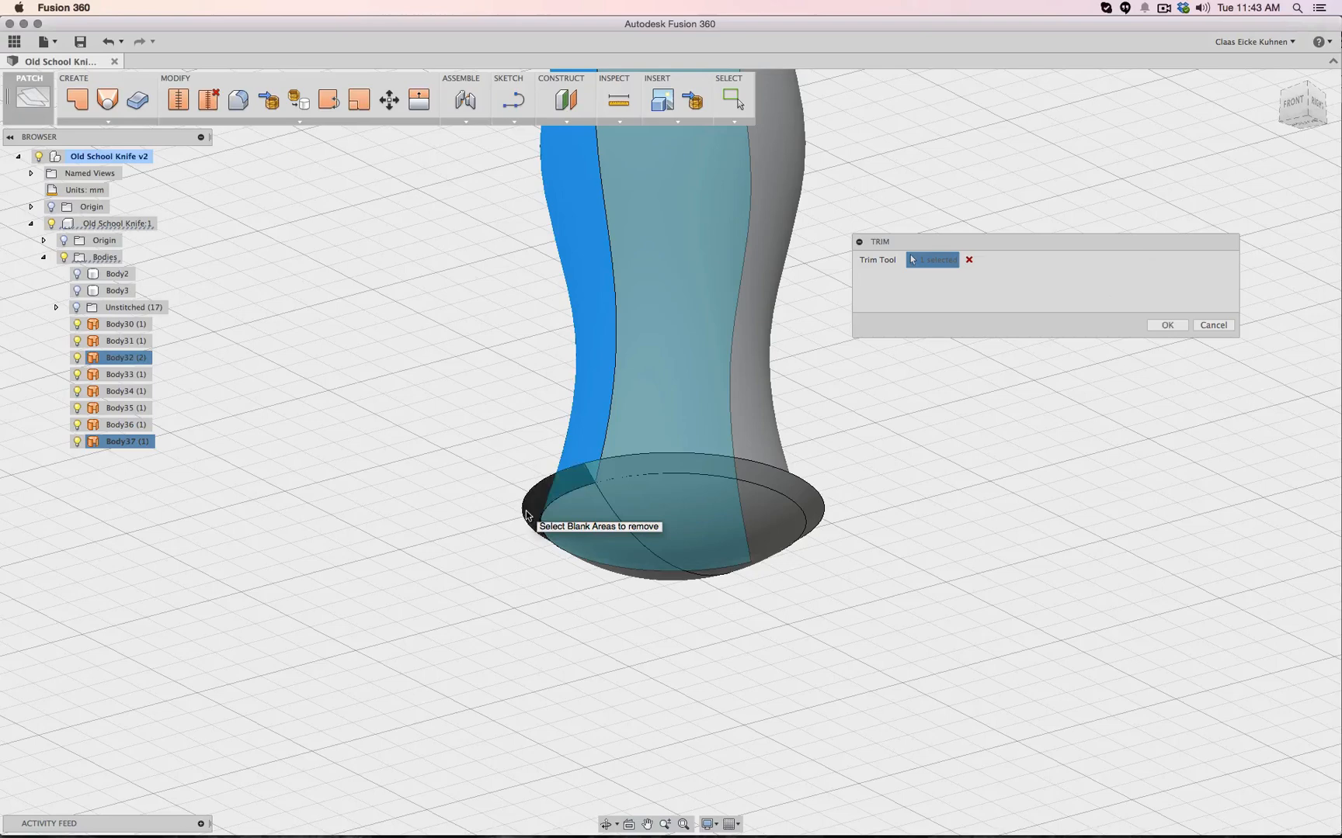
pyautogui.click(1166, 327)
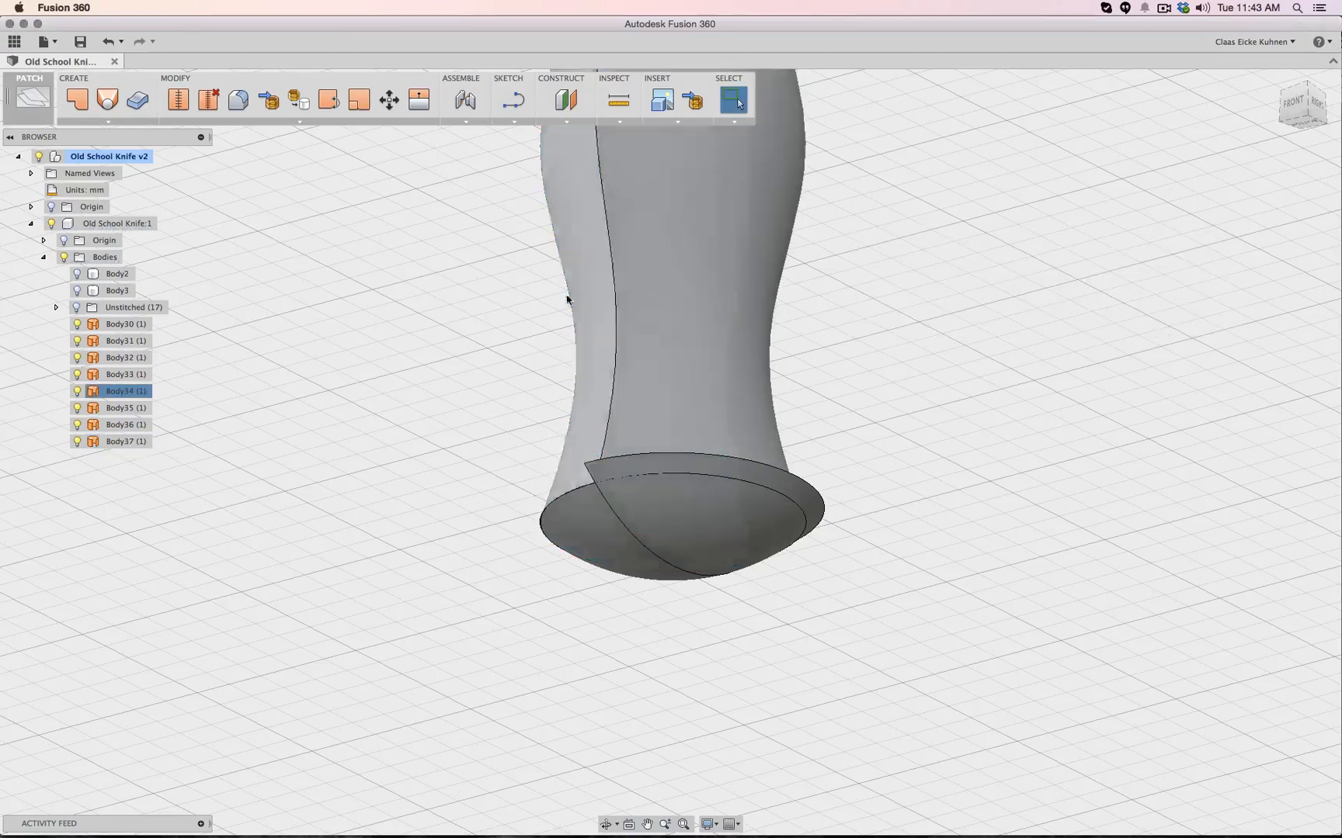
# Try to trim end cap half Body33 with handle surface Body34, and undo both end cap trims
pyautogui.click(217, 123)
pyautogui.click(210, 190)
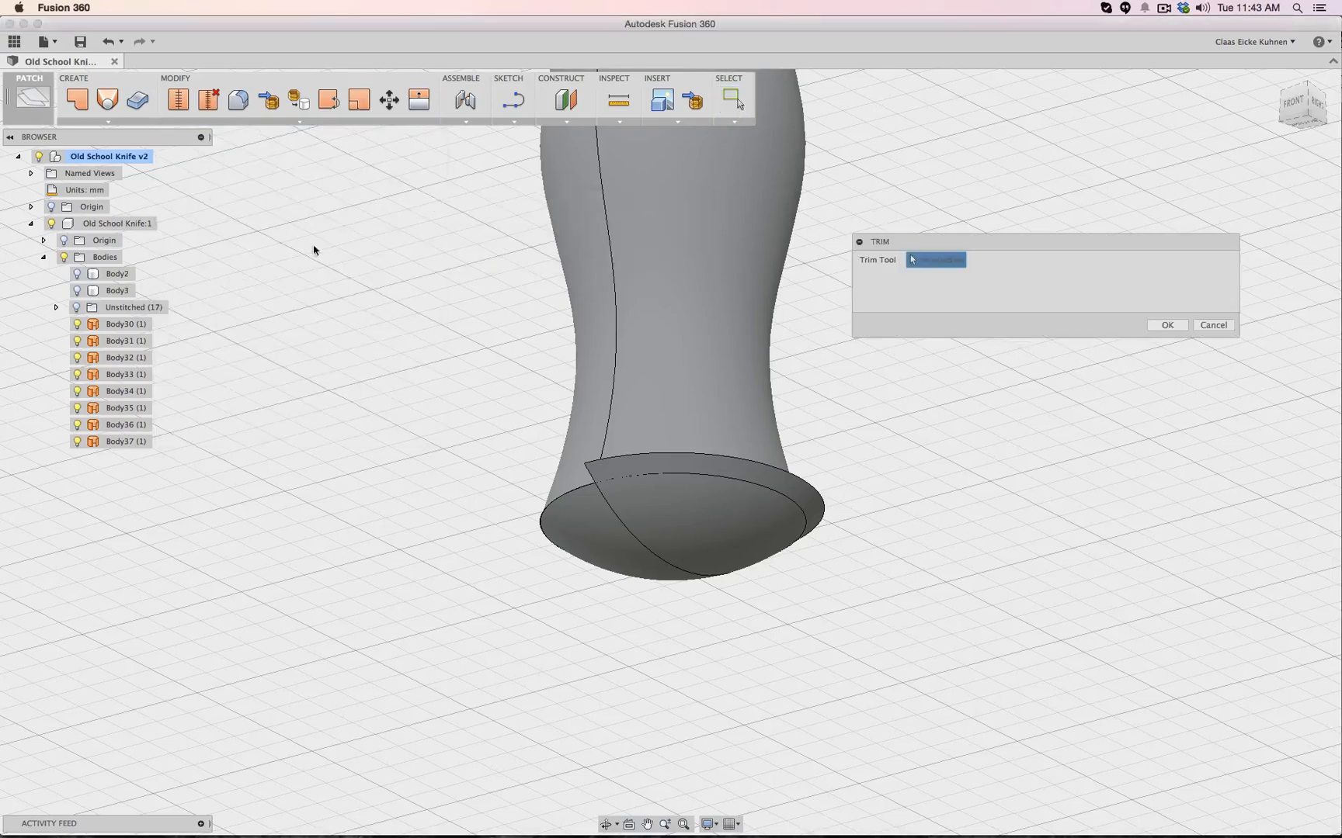
pyautogui.click(712, 375)
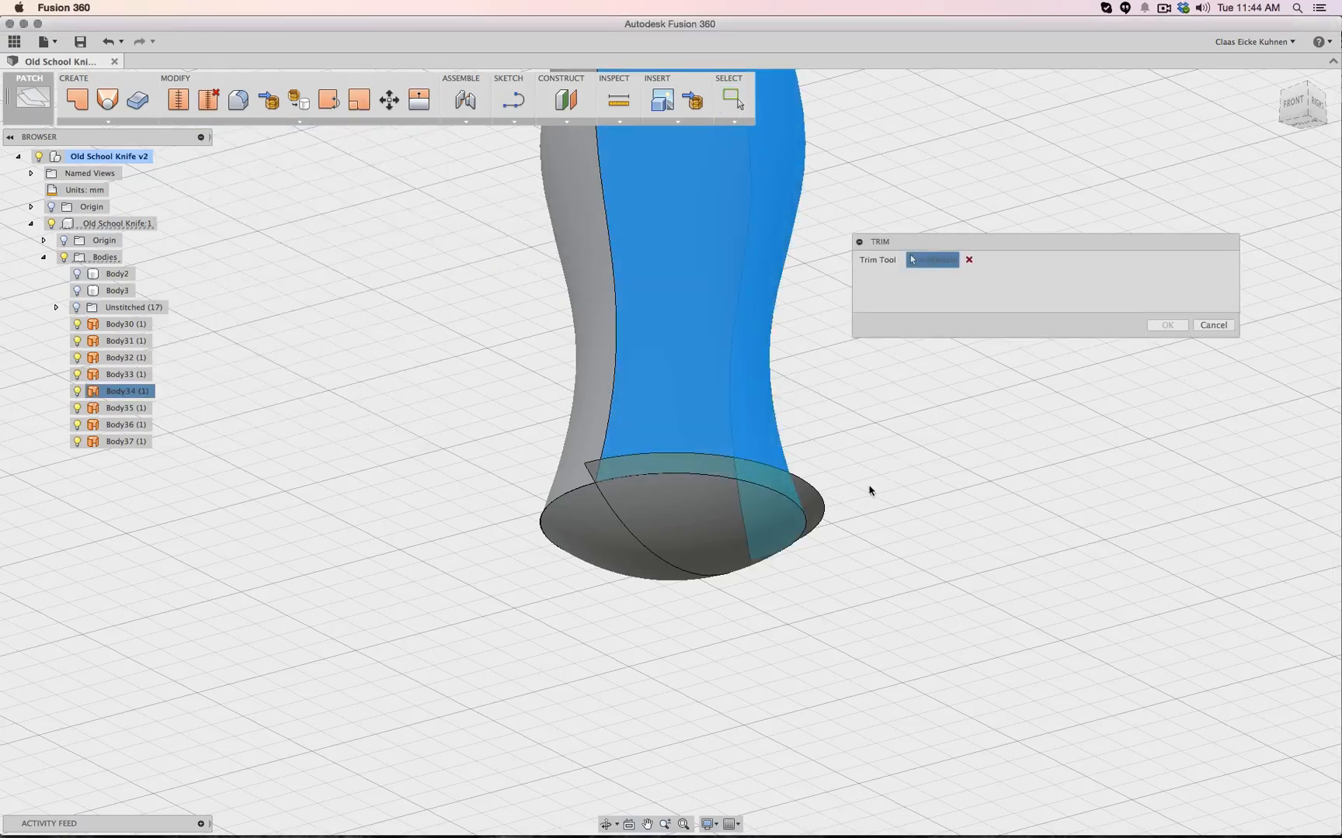
pyautogui.click(818, 505)
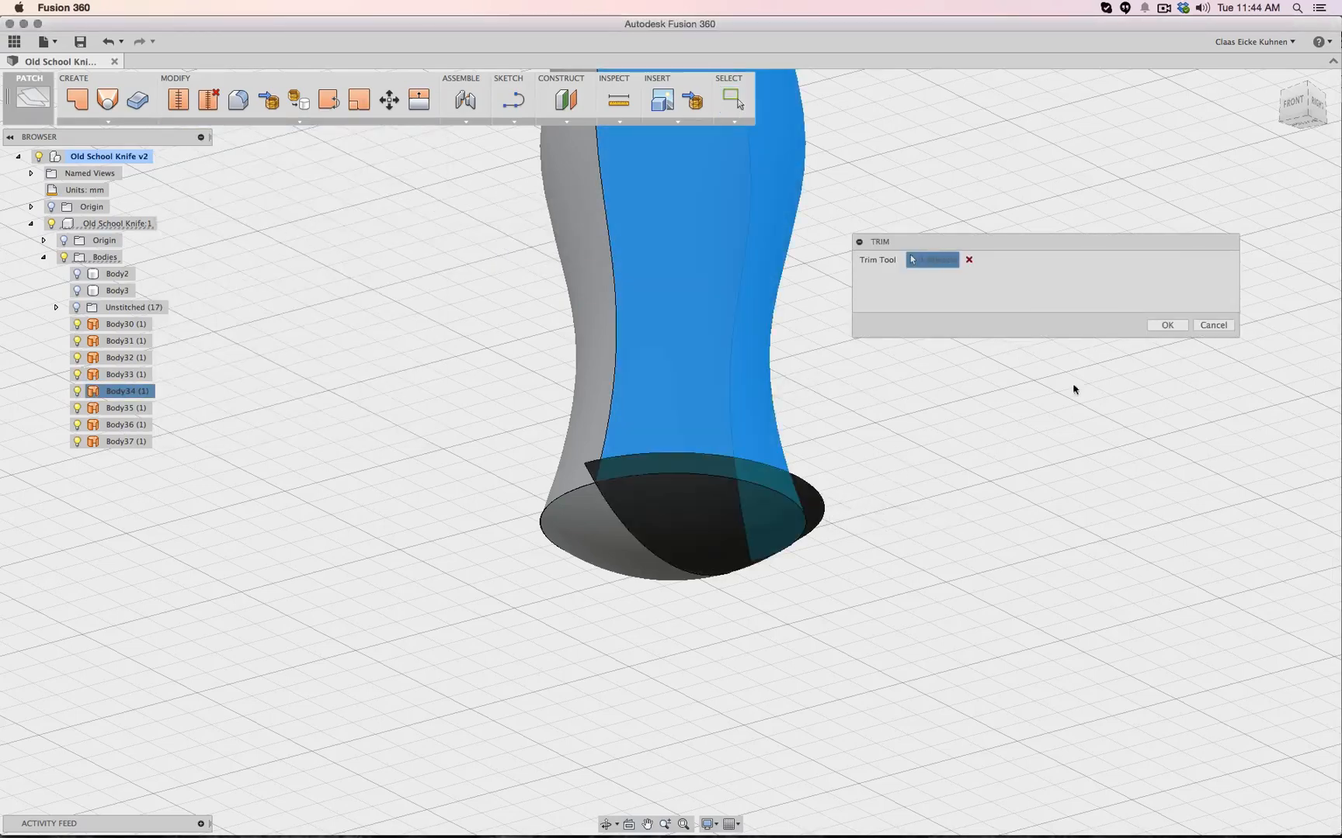
pyautogui.click(1166, 326)
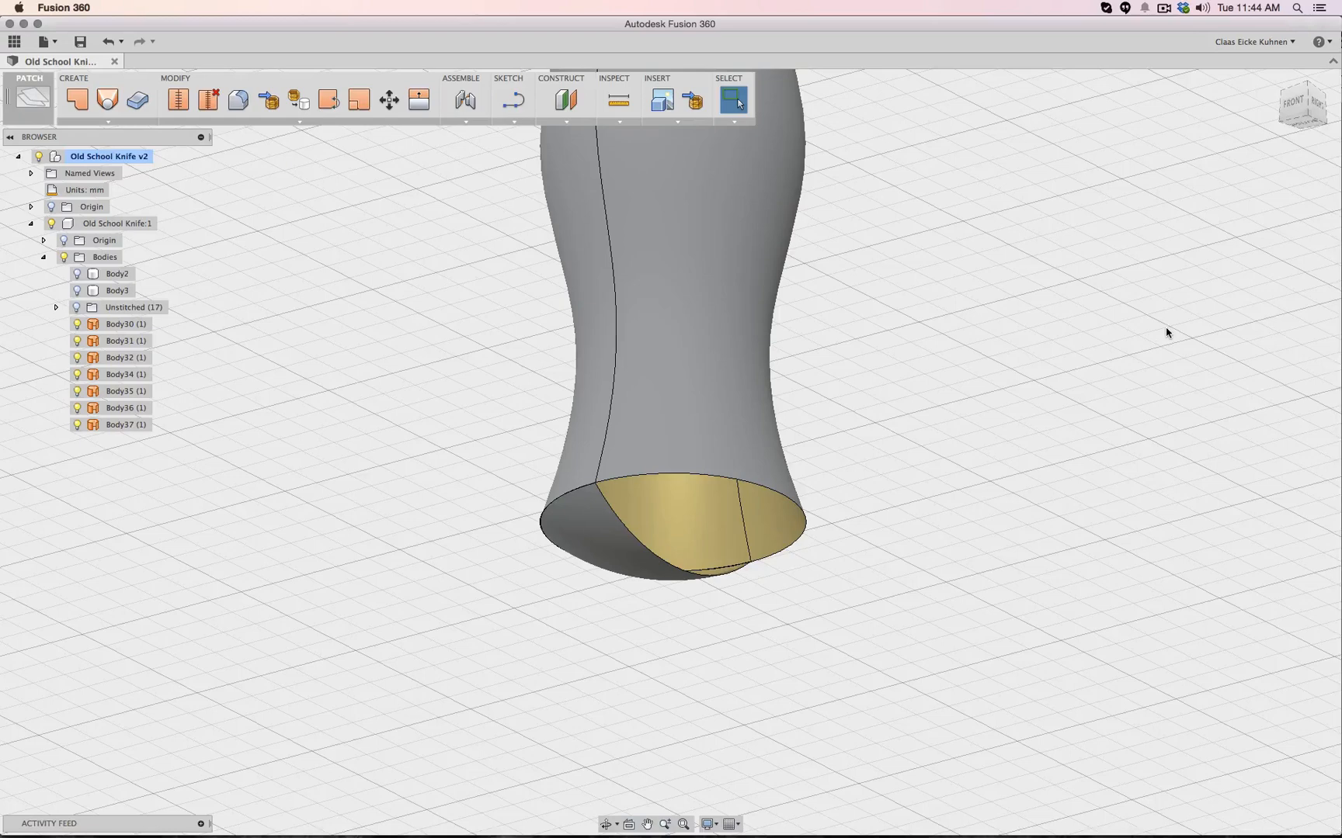
pyautogui.press('super+z')
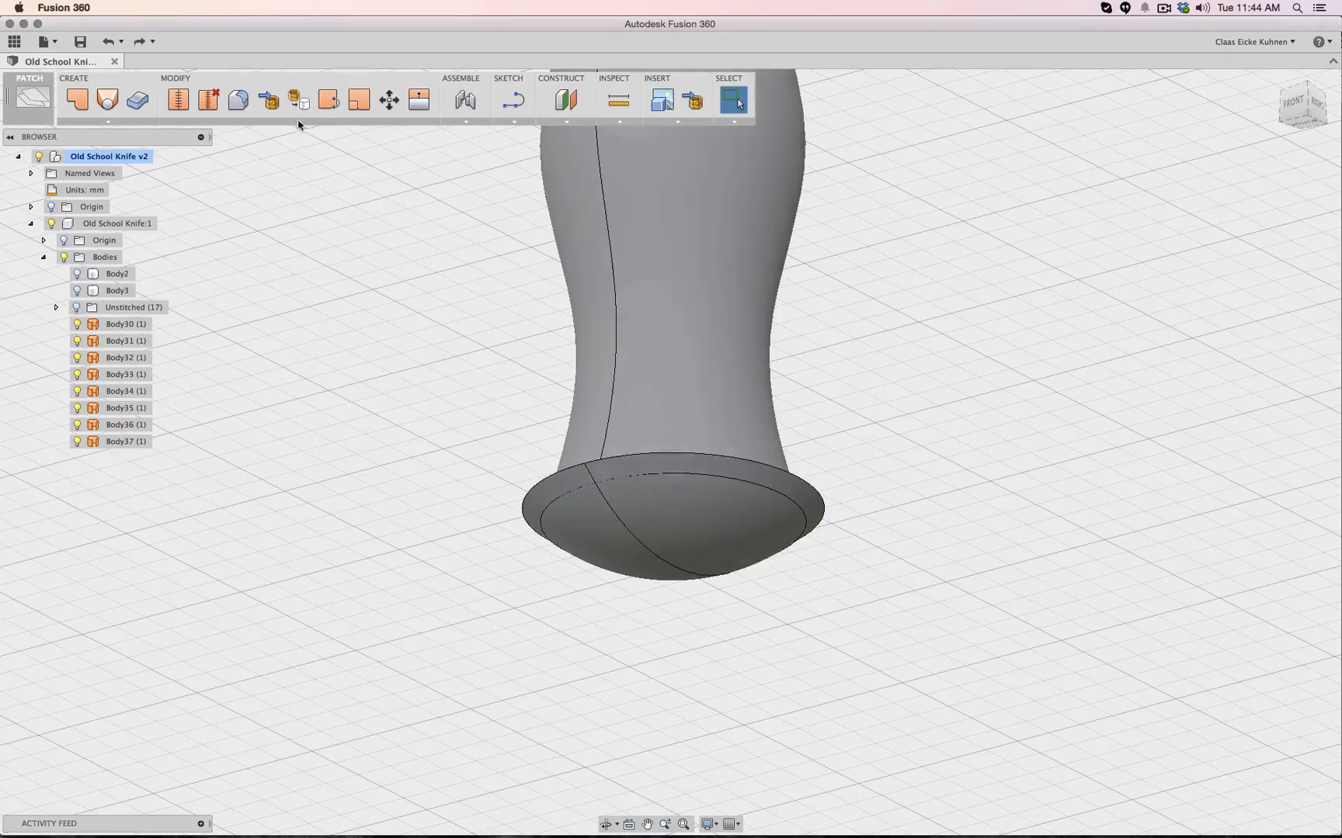
# Hide both end cap halves, Body32 and Body33, to expose the open lower end of the handle
pyautogui.click(621, 542)
pyautogui.keyDown('shift'); pyautogui.click(694, 518); pyautogui.keyUp('shift')
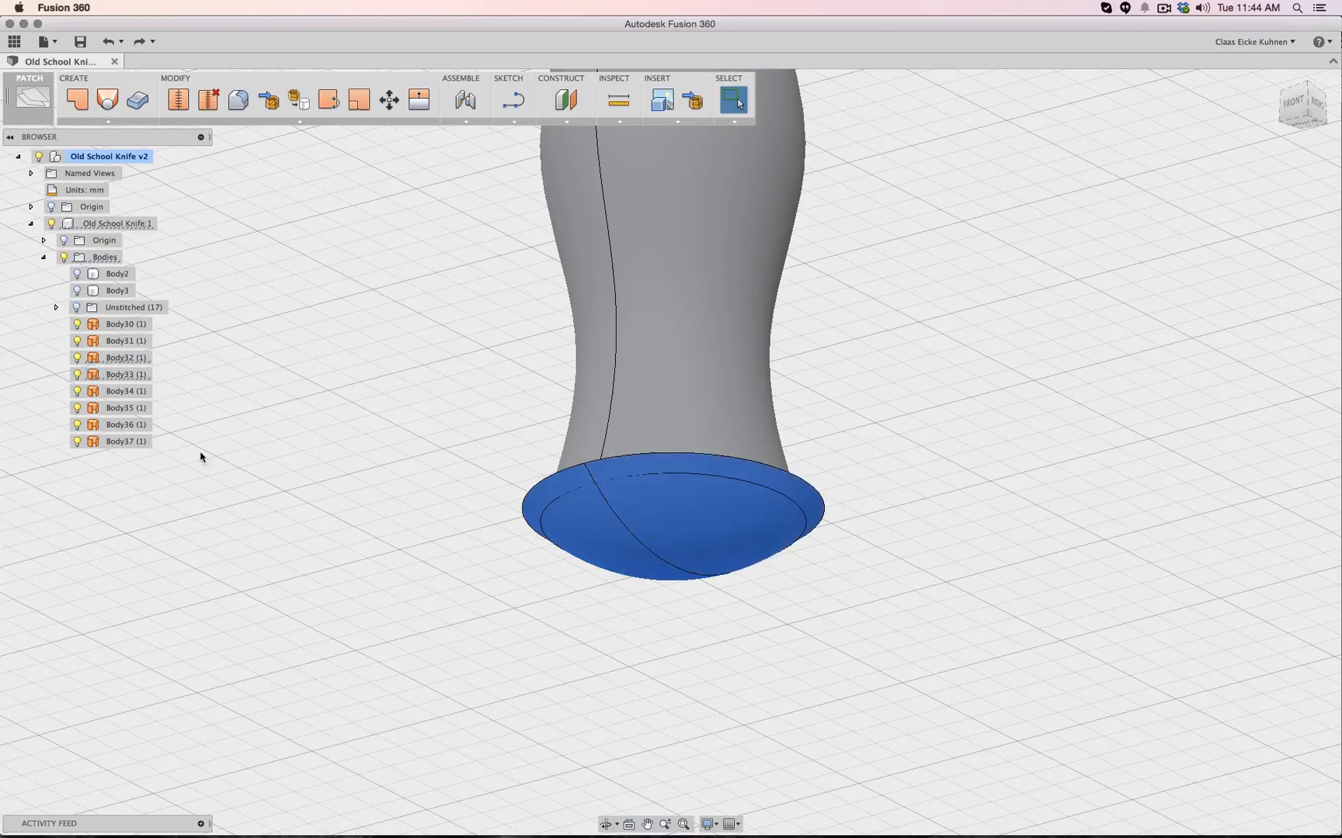
pyautogui.click(77, 375)
pyautogui.click(77, 358)
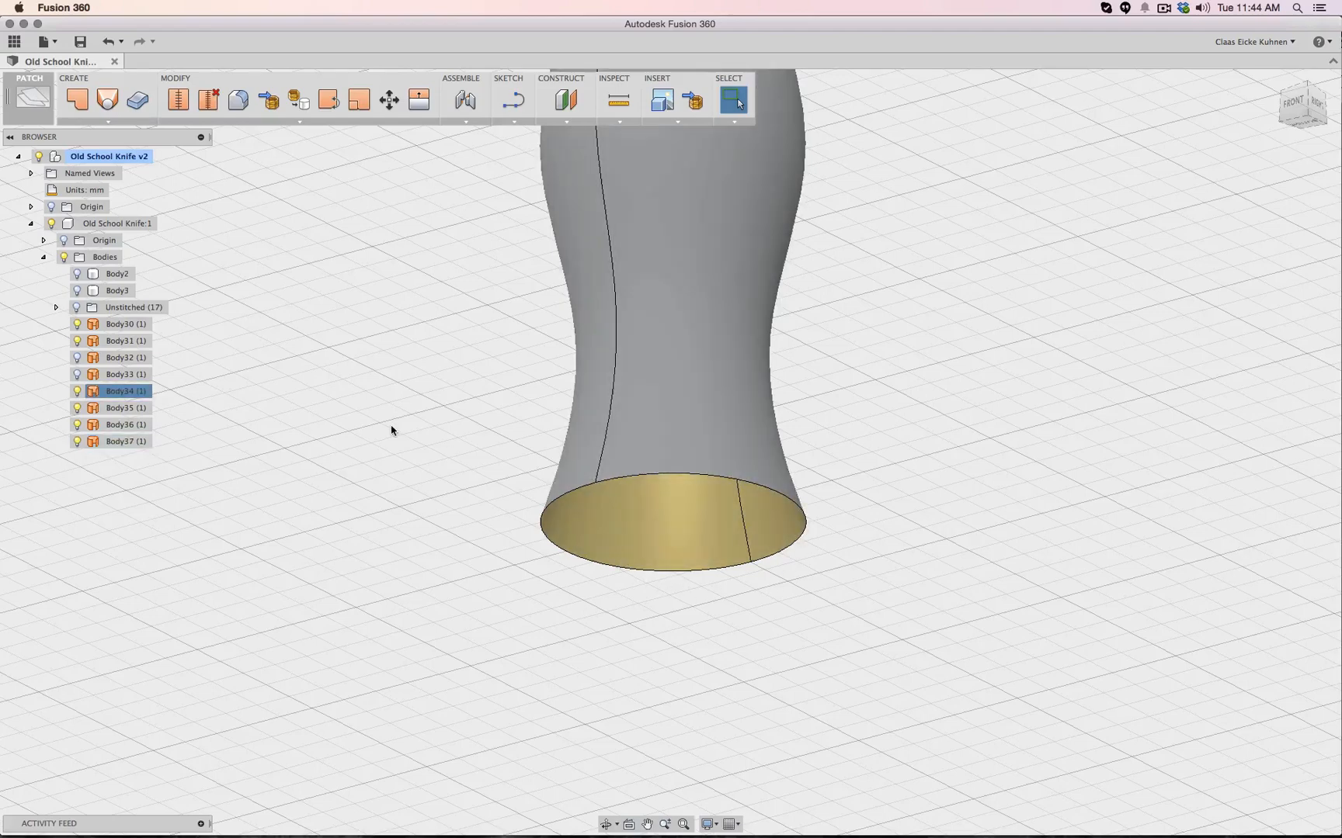
# Extend the lower edges of handle side surface Body34 by 4 mm using the Tangent type
pyautogui.click(420, 102)
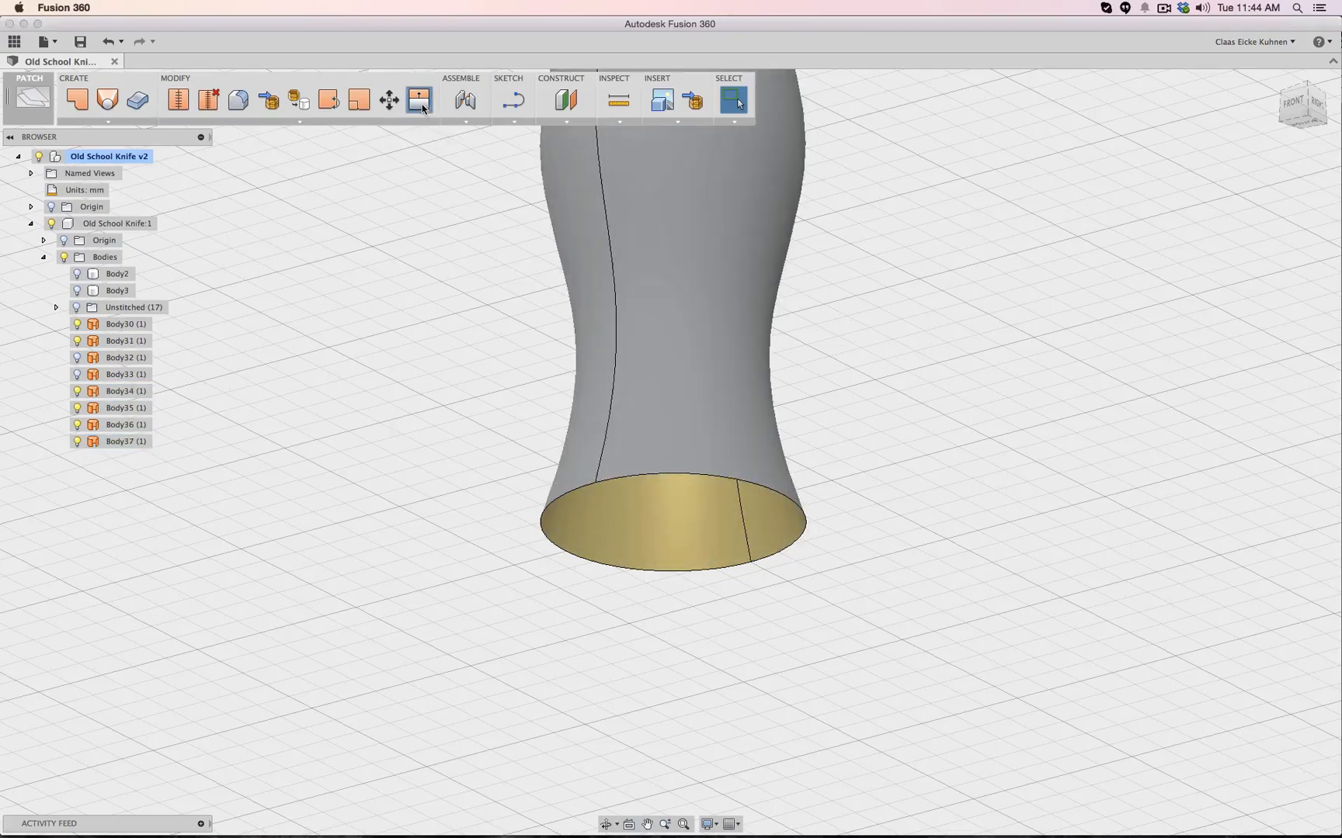
pyautogui.click(619, 482)
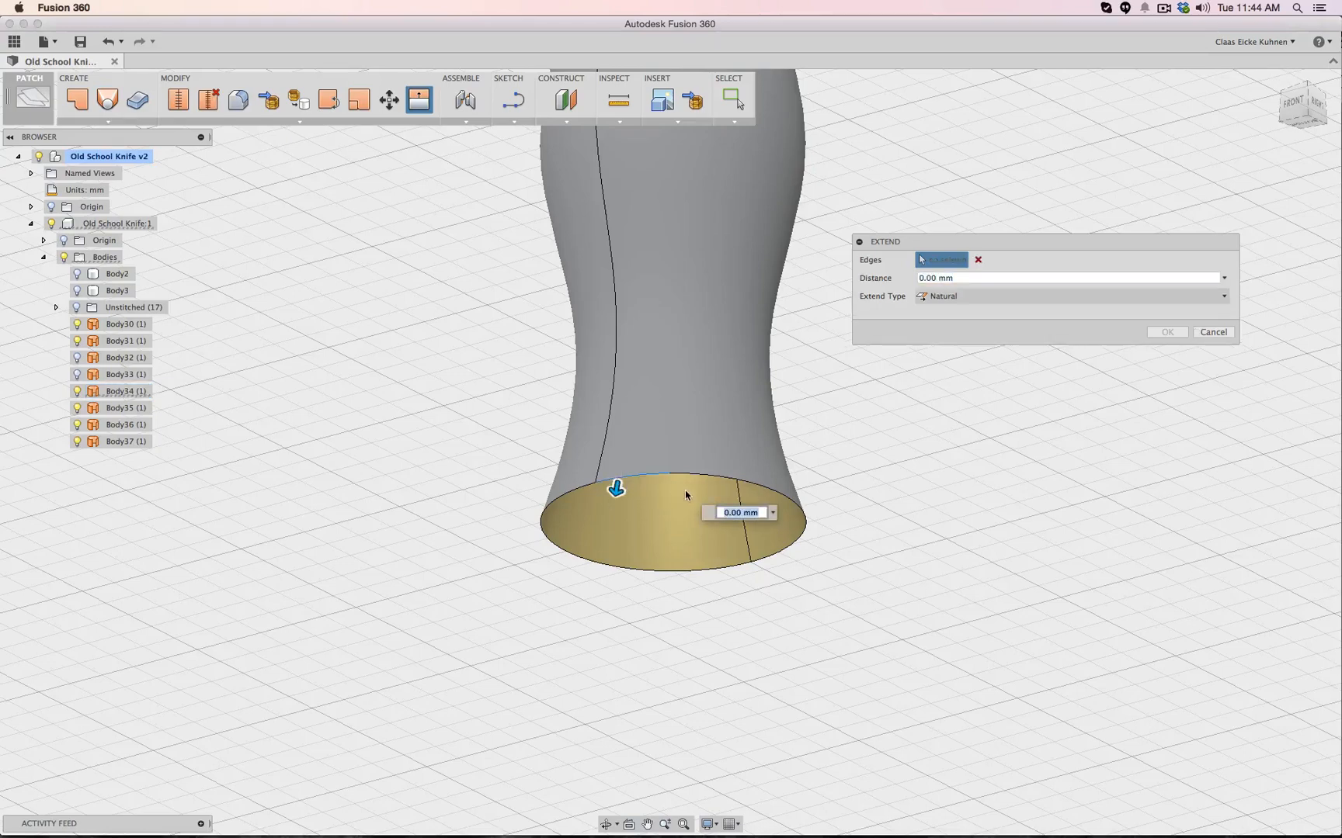
pyautogui.click(776, 557)
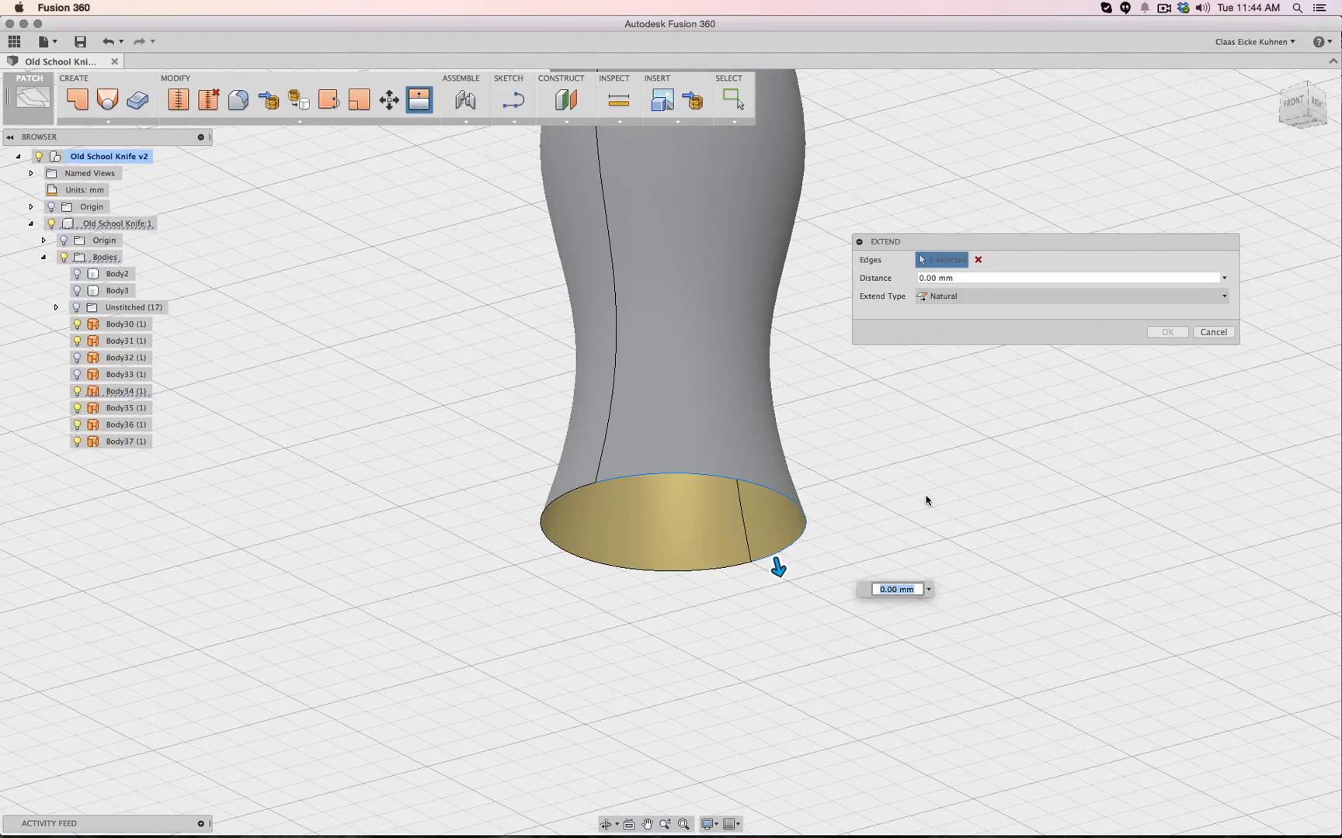
pyautogui.write('1')
pyautogui.press('Return')
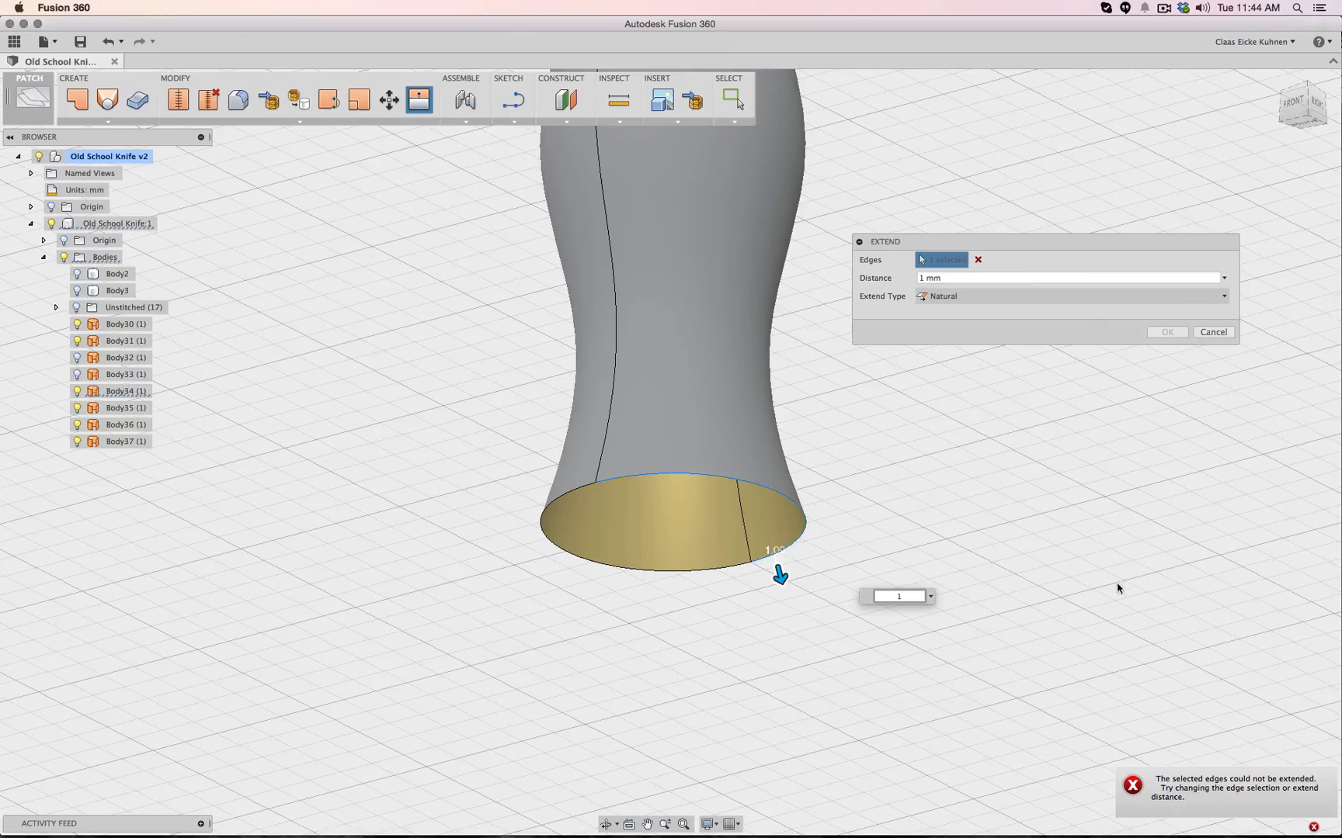
pyautogui.click(965, 299)
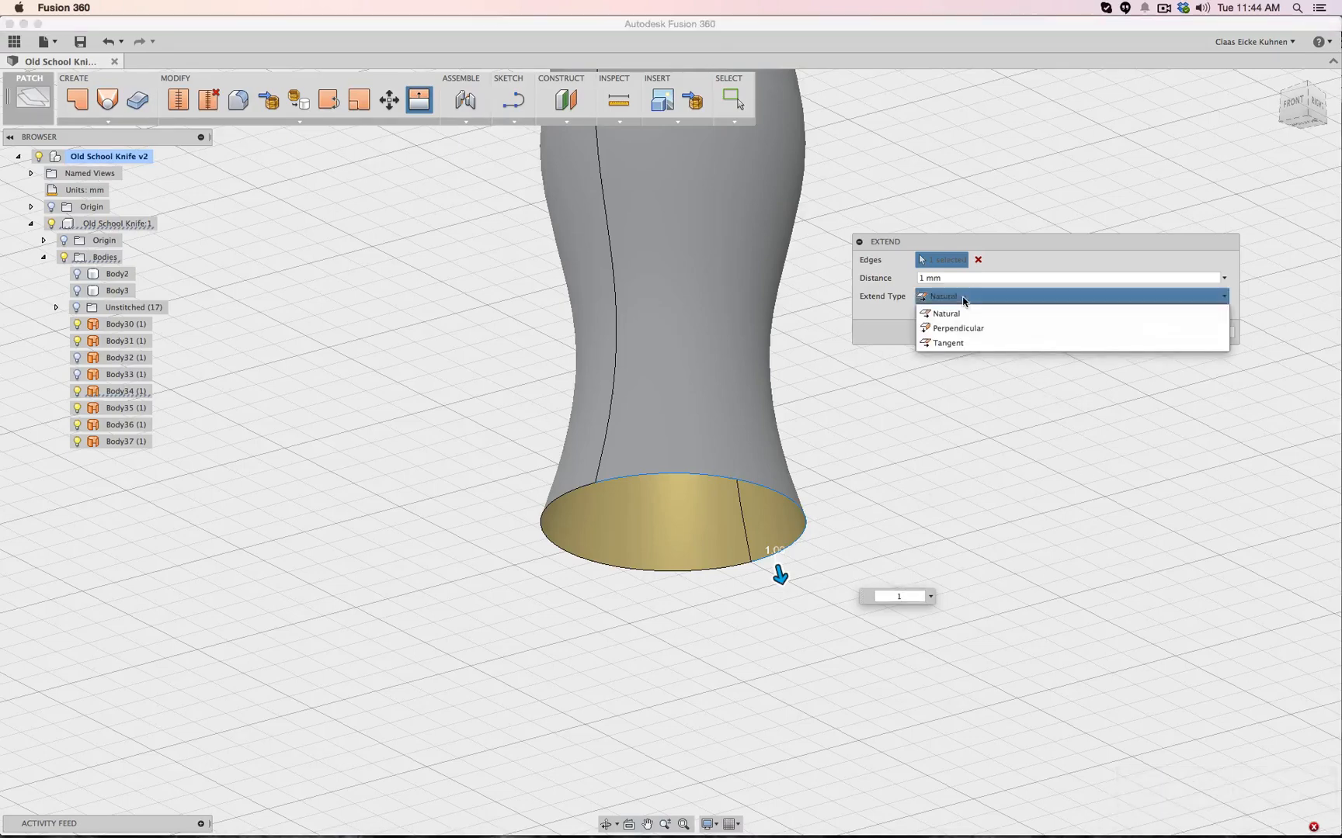
pyautogui.click(963, 341)
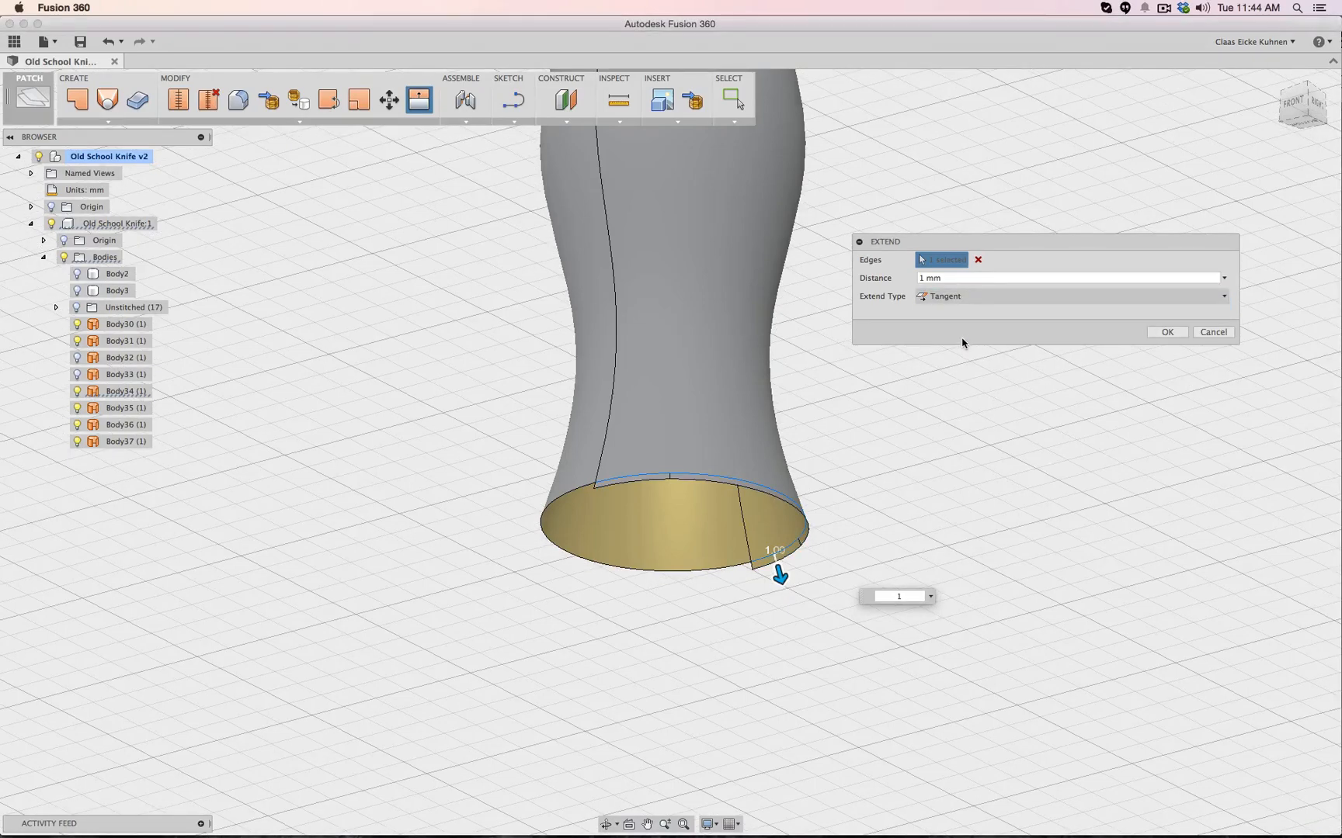
pyautogui.click(950, 278)
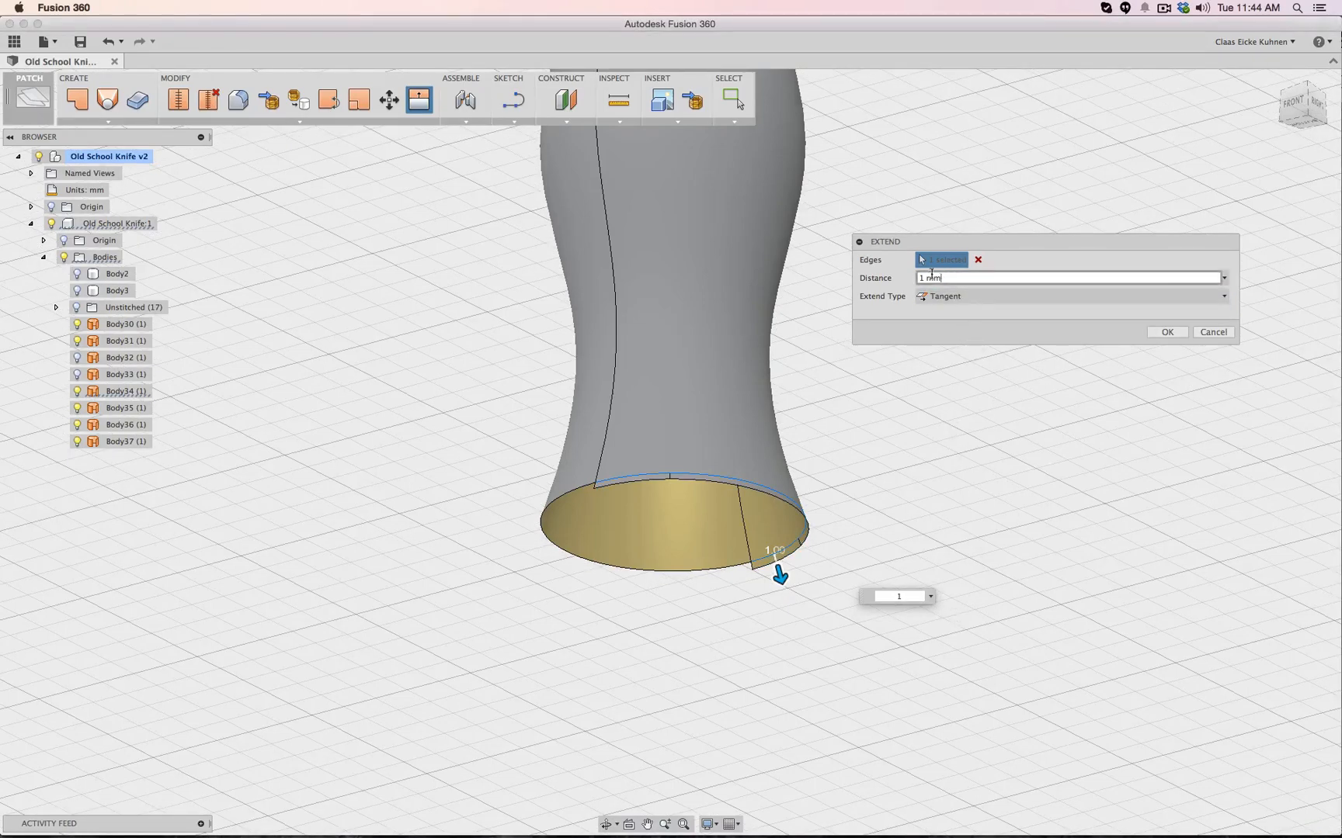
pyautogui.write('4')
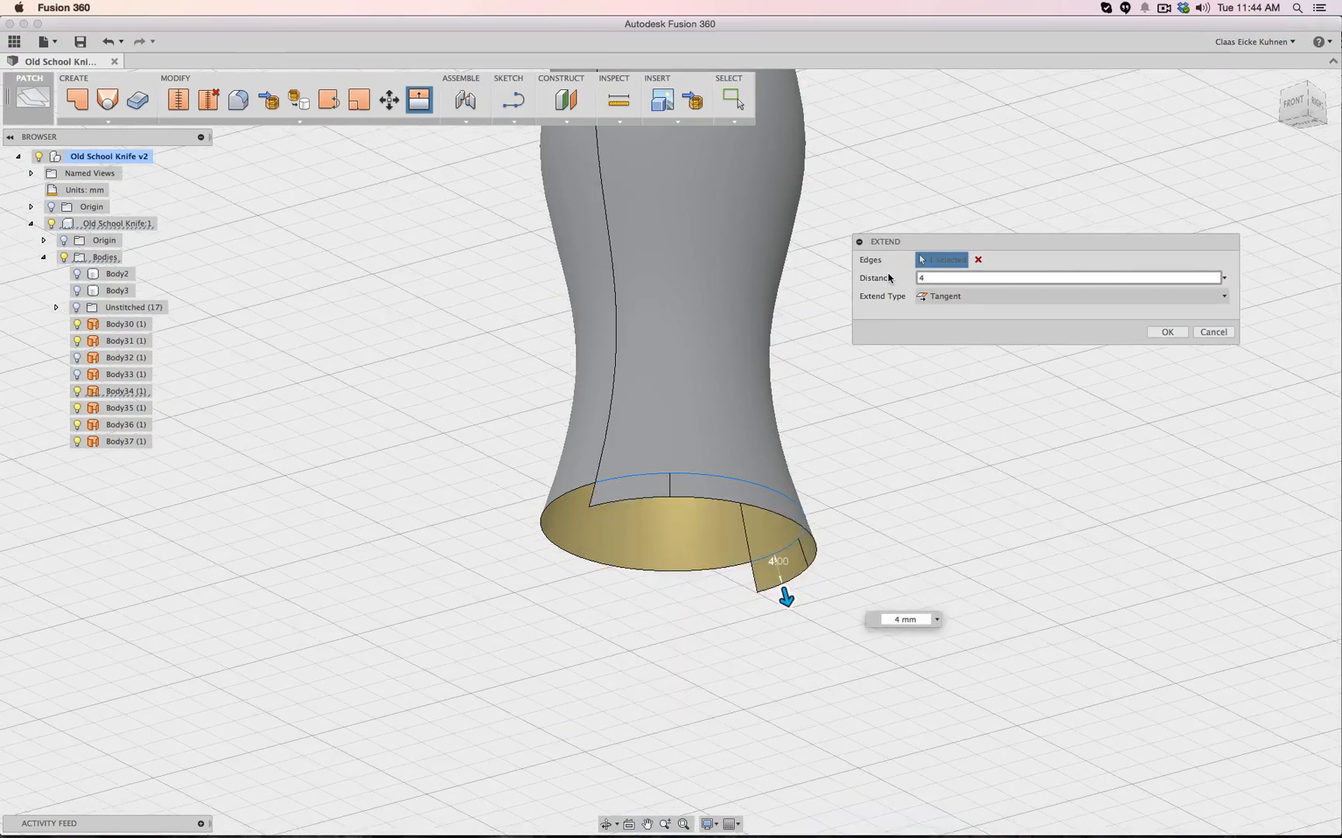
pyautogui.click(1166, 332)
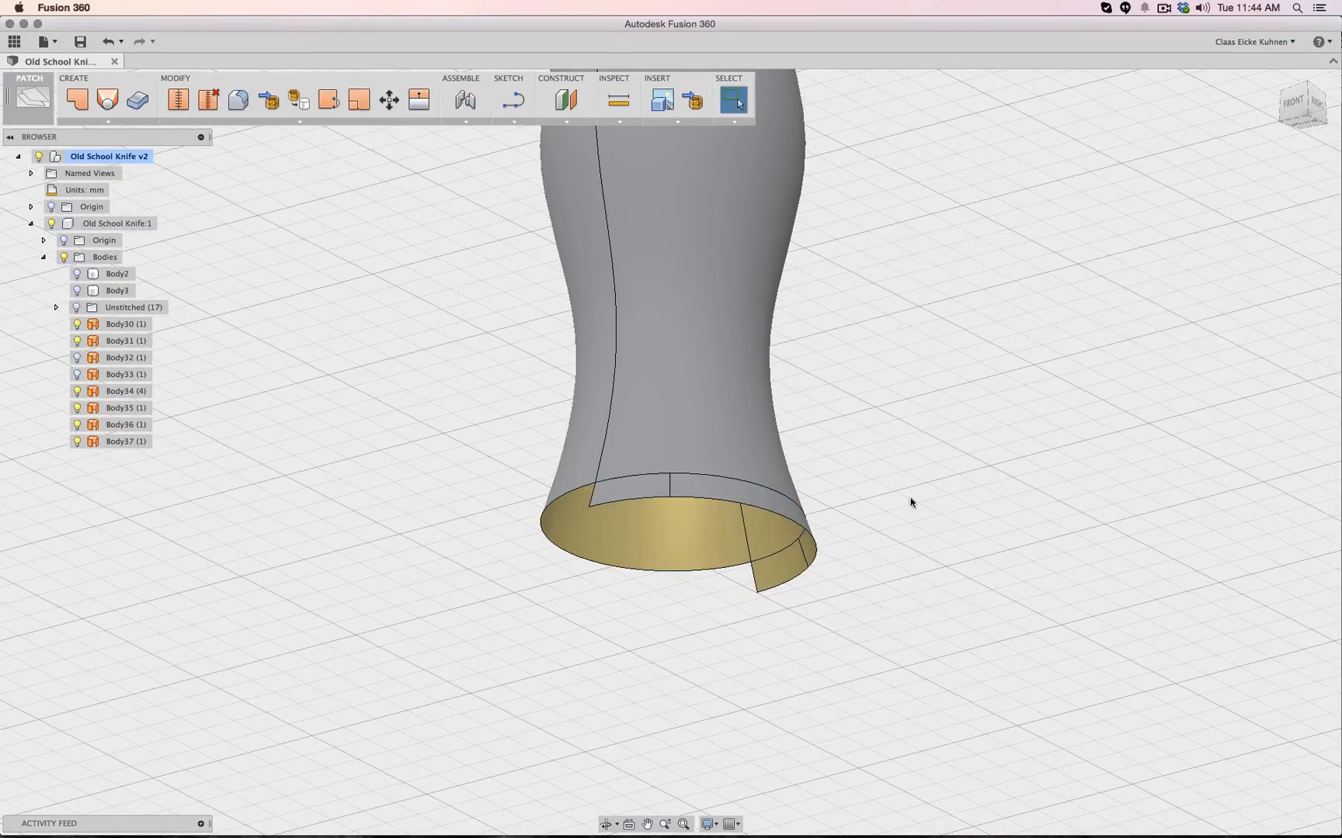
# Extend the lower edges of the opposite handle side surface, Body37, by 4 mm using the Natural type
pyautogui.click(419, 100)
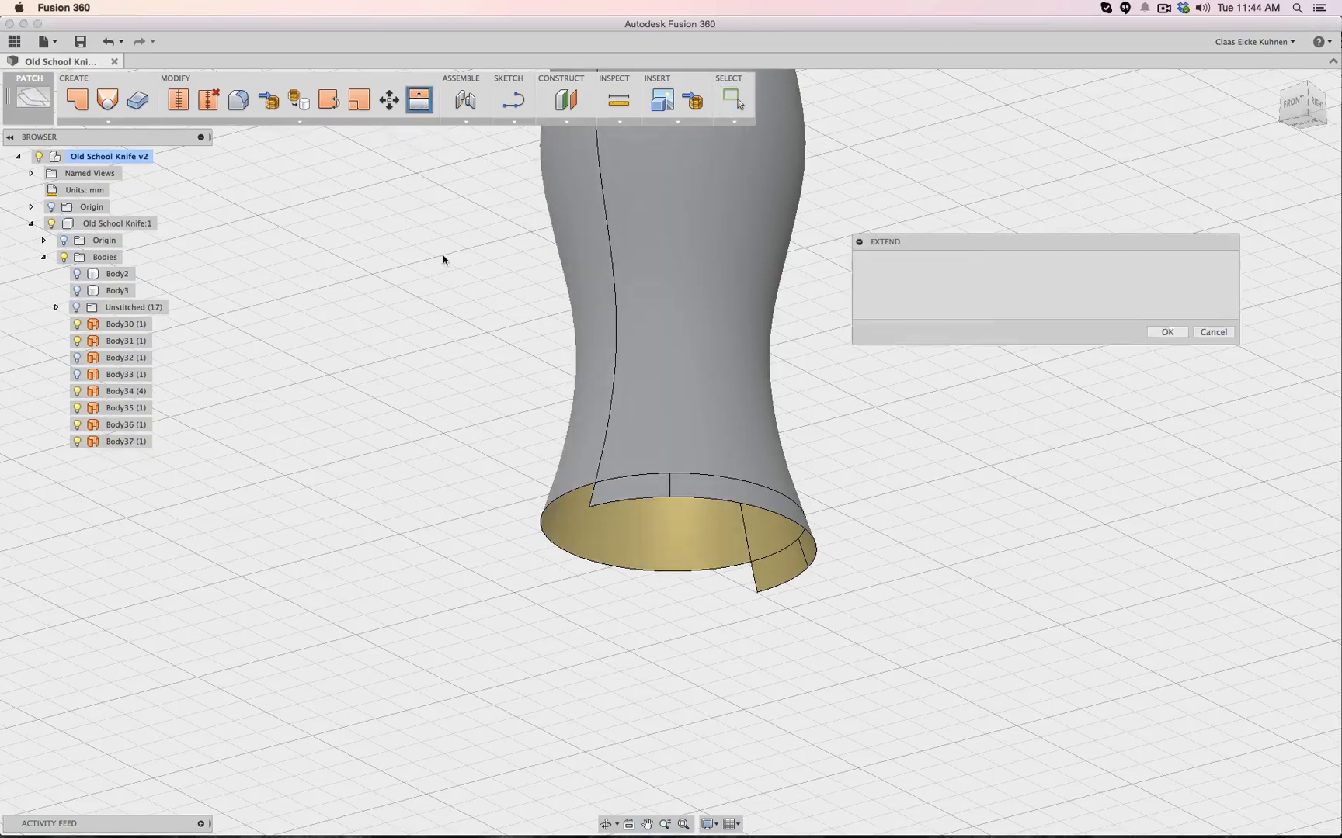
pyautogui.click(577, 494)
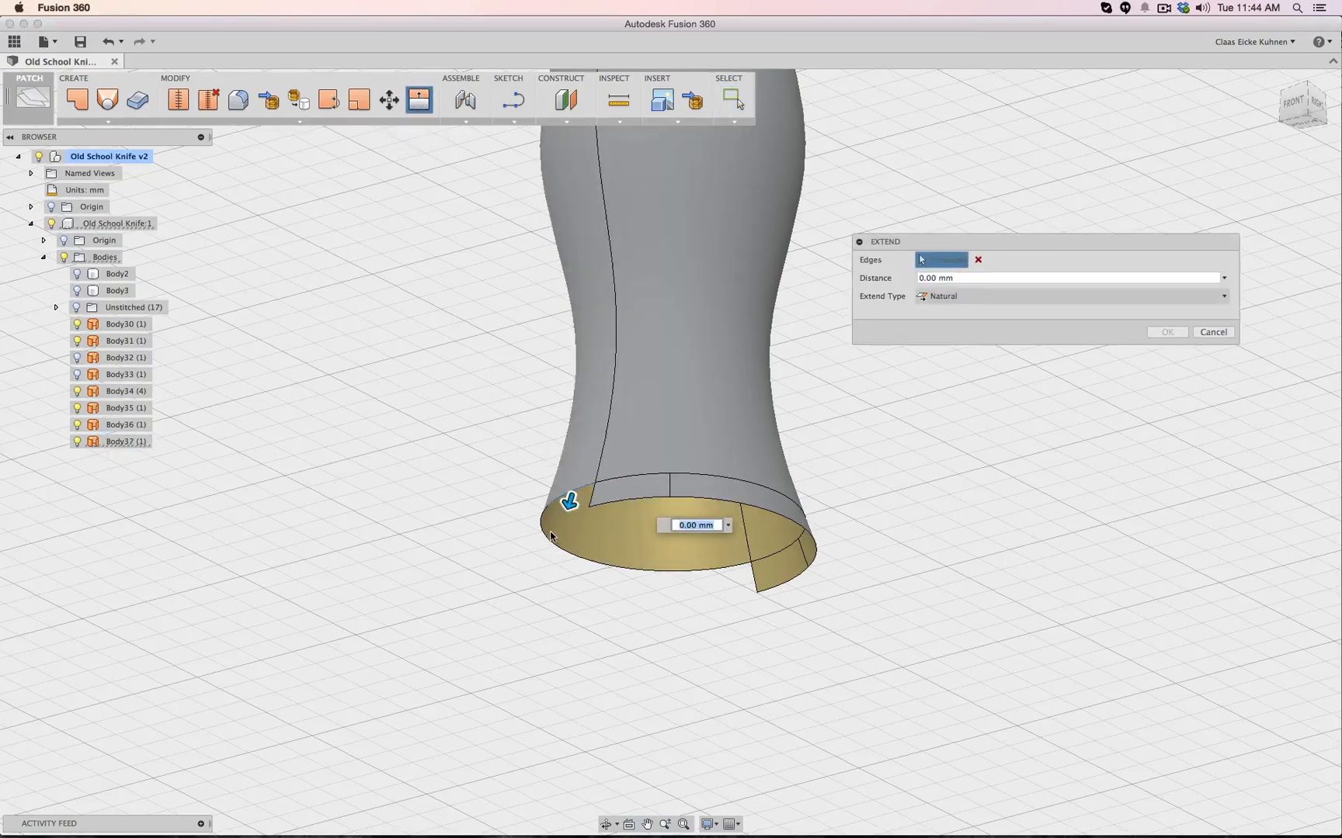
pyautogui.click(735, 568)
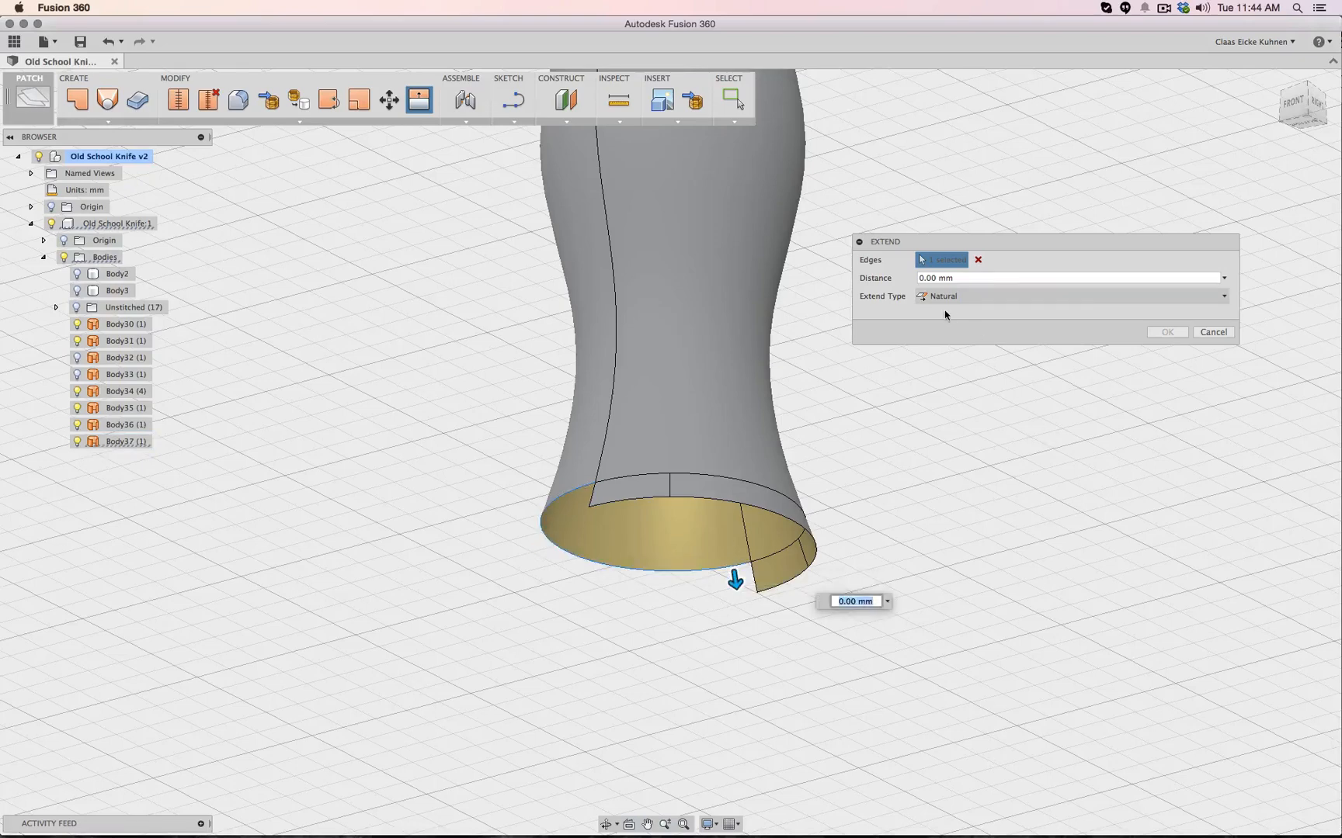
pyautogui.write('4')
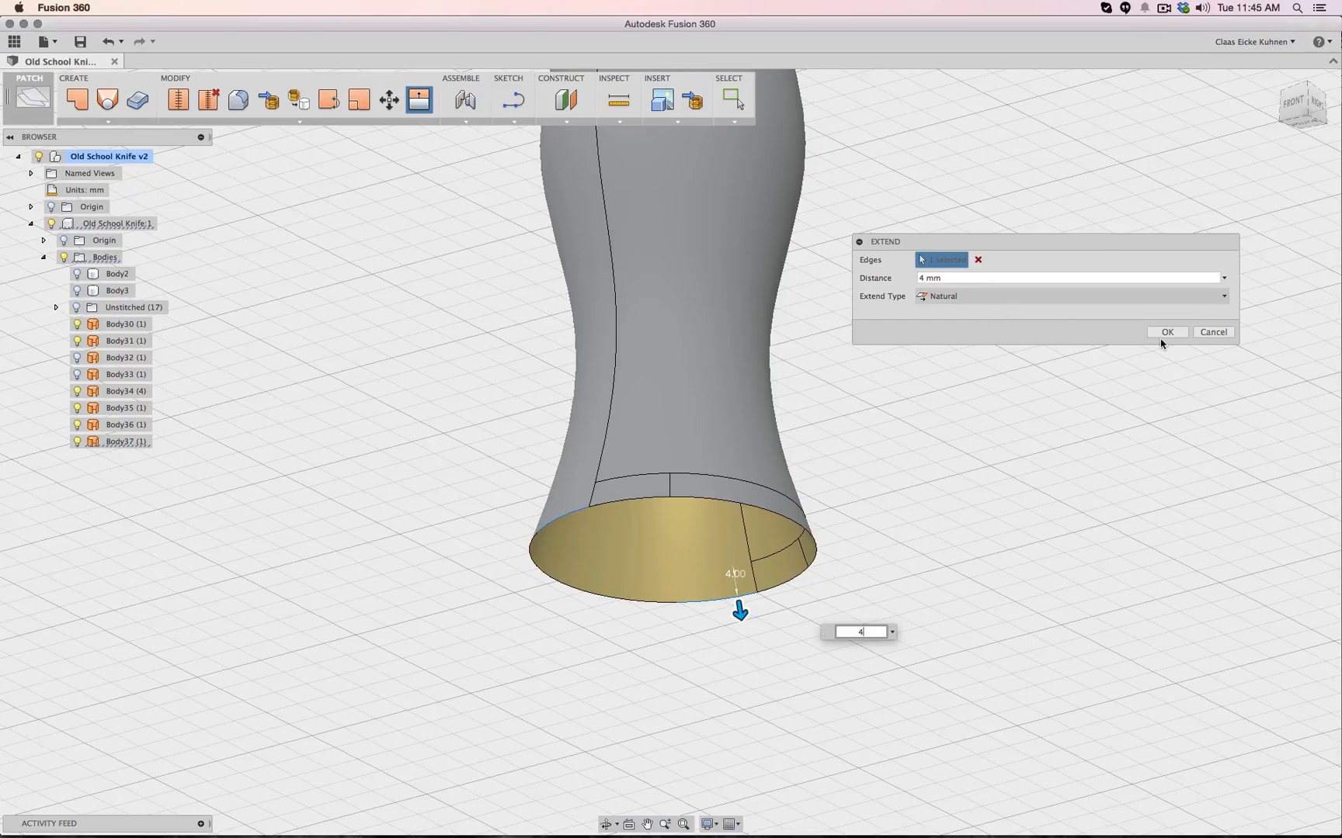
pyautogui.click(1163, 337)
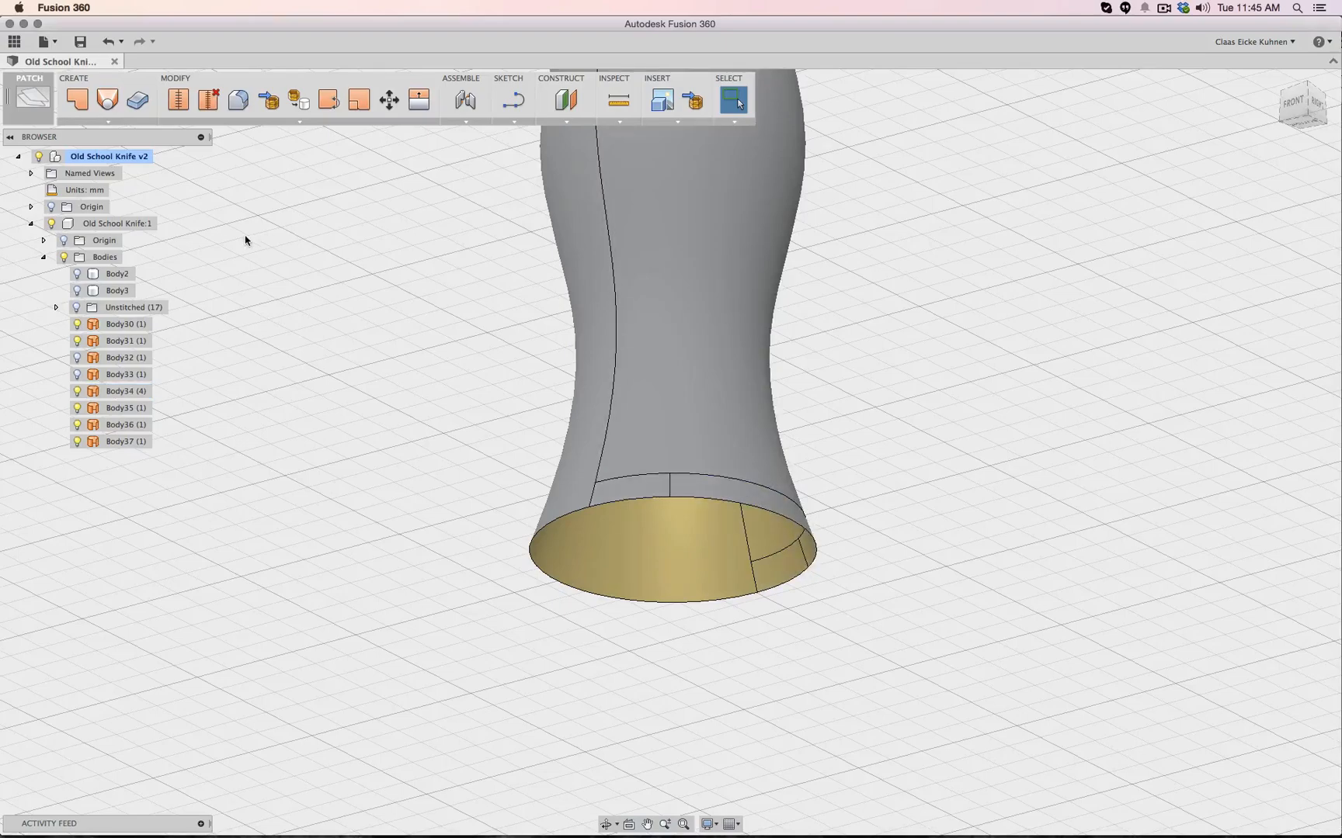
# Try to merge the extension faces of Body34 with its main handle face
pyautogui.scroll(-5, 353, 305)
pyautogui.scroll(5, 356, 303)
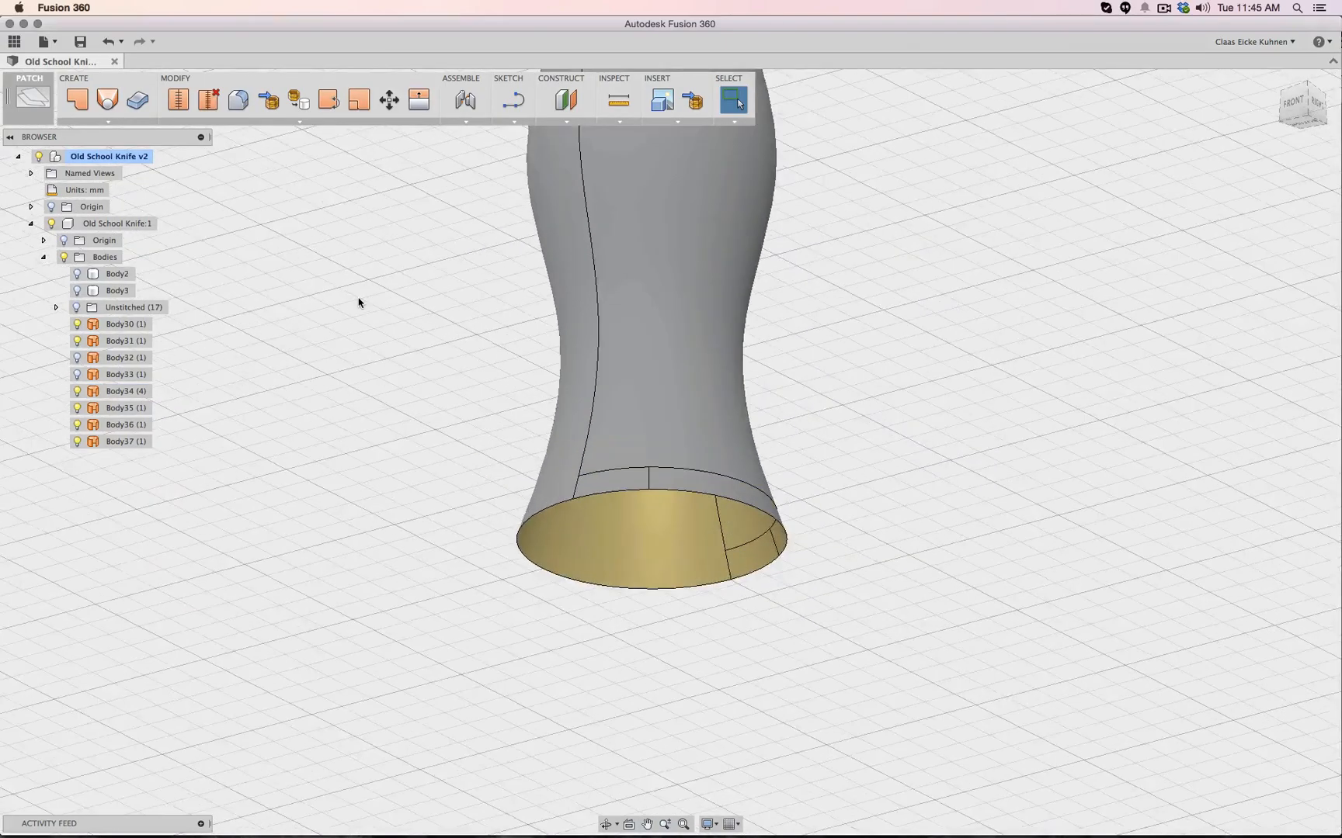
pyautogui.click(334, 123)
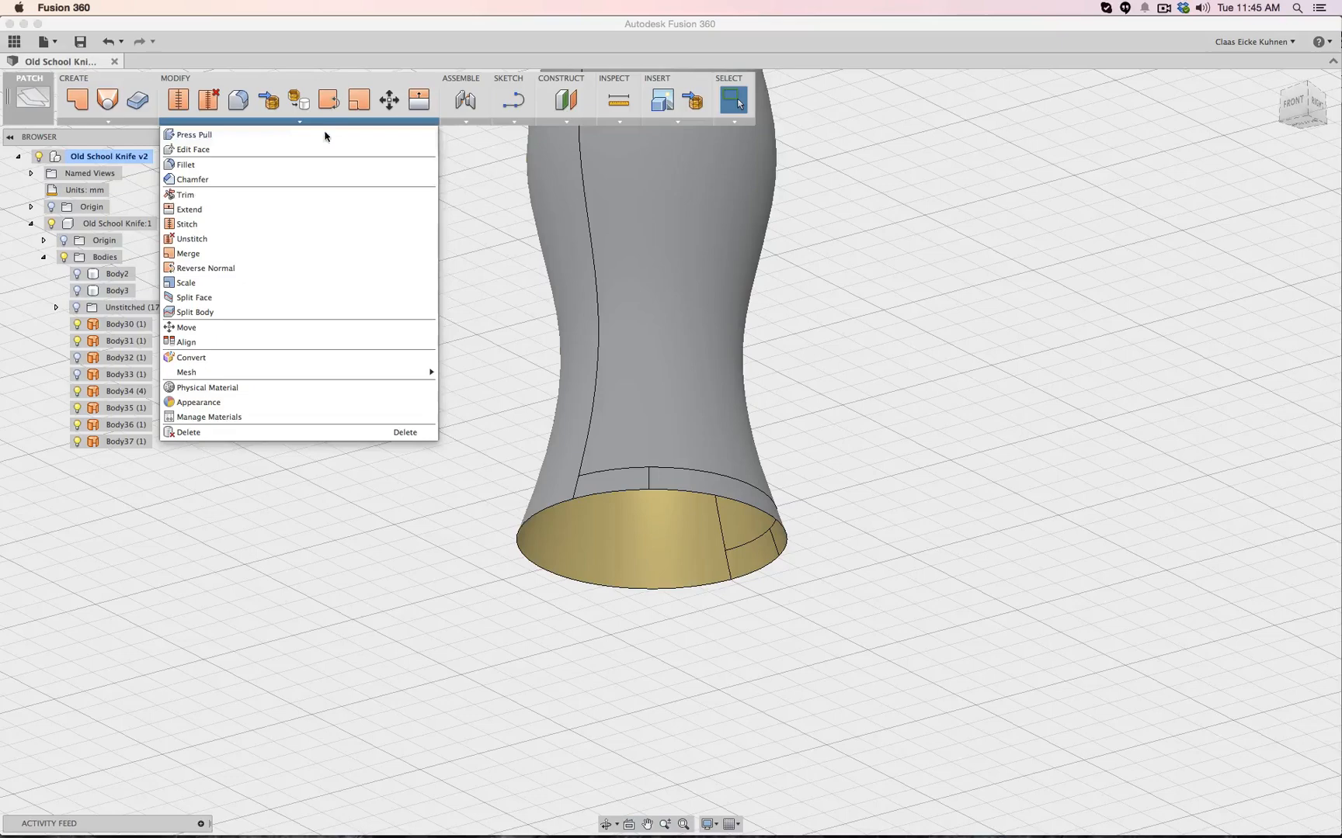
pyautogui.click(282, 255)
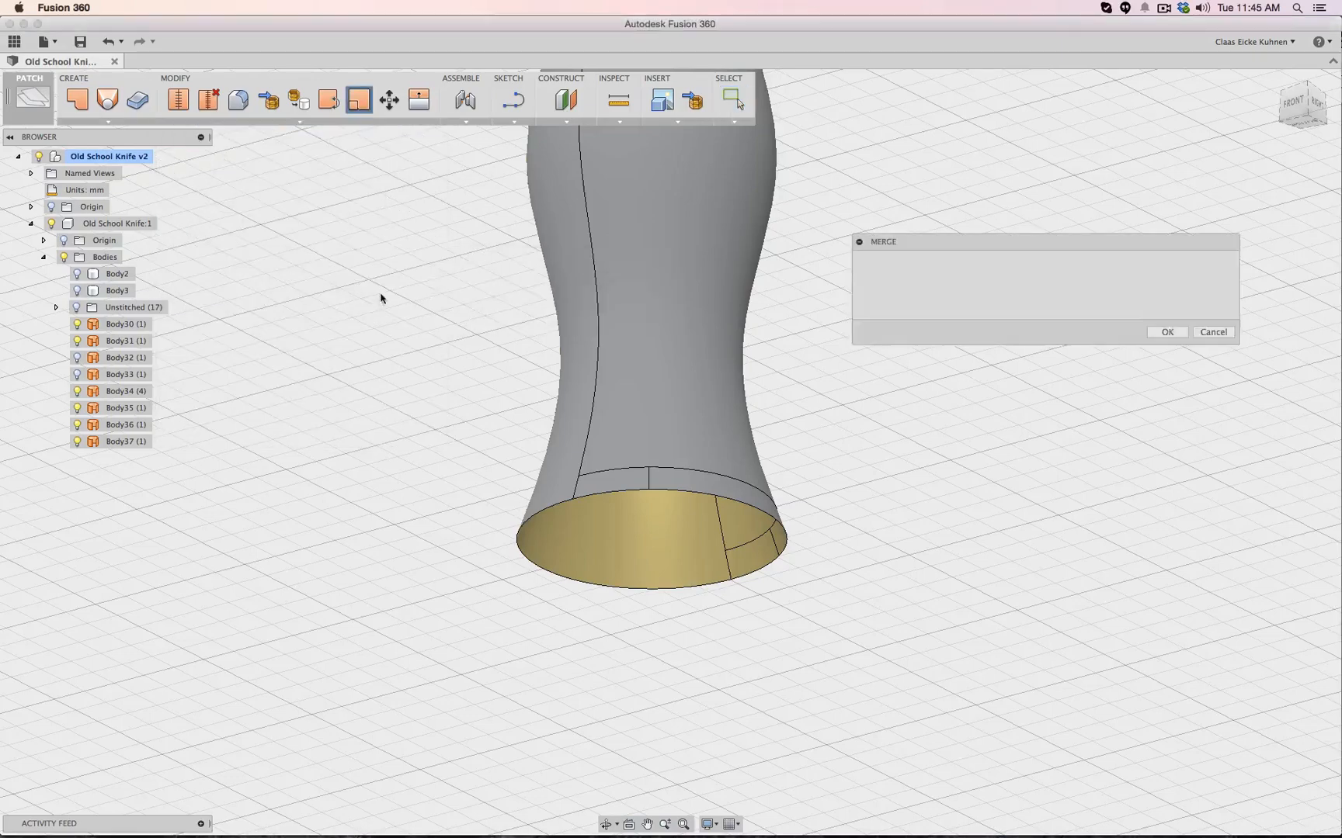
pyautogui.click(625, 482)
pyautogui.click(673, 482)
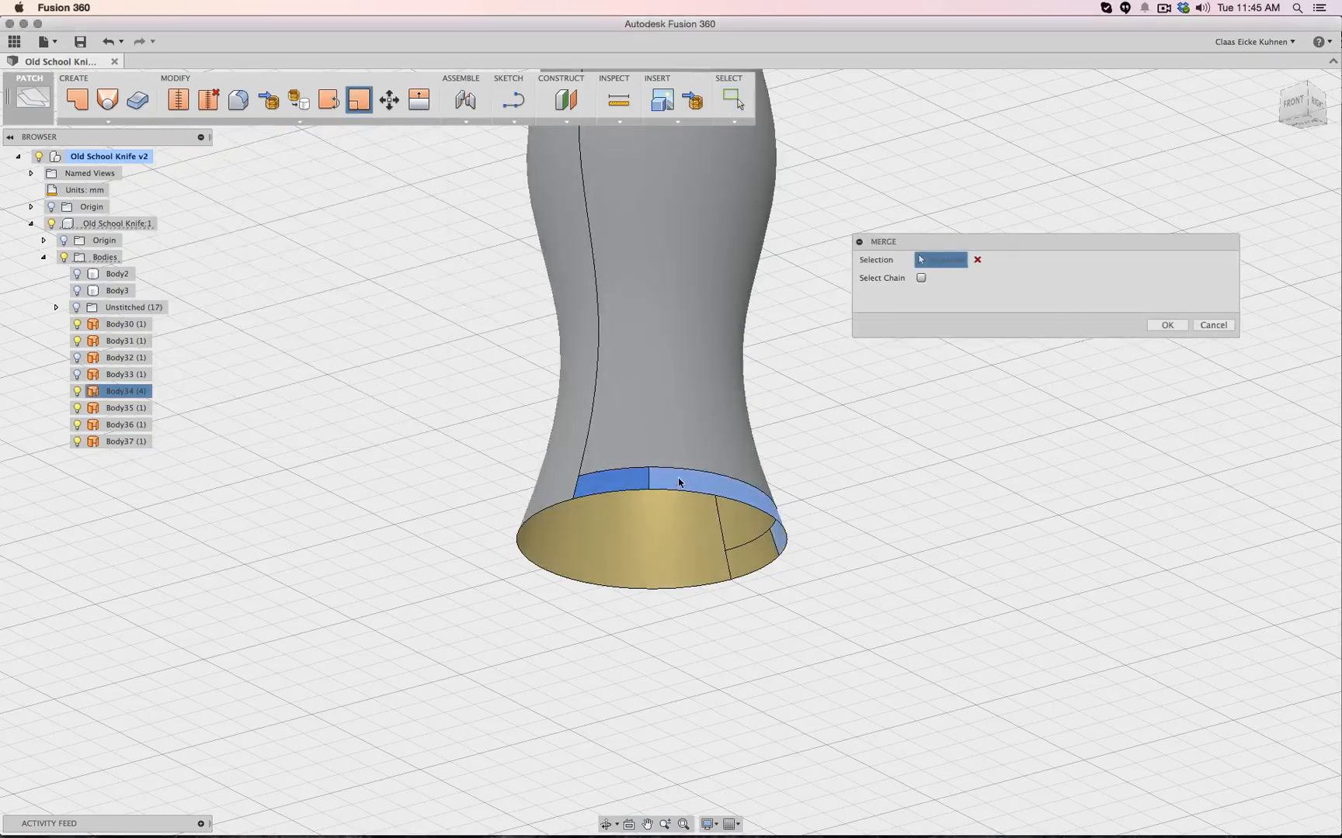
pyautogui.click(764, 549)
pyautogui.click(715, 435)
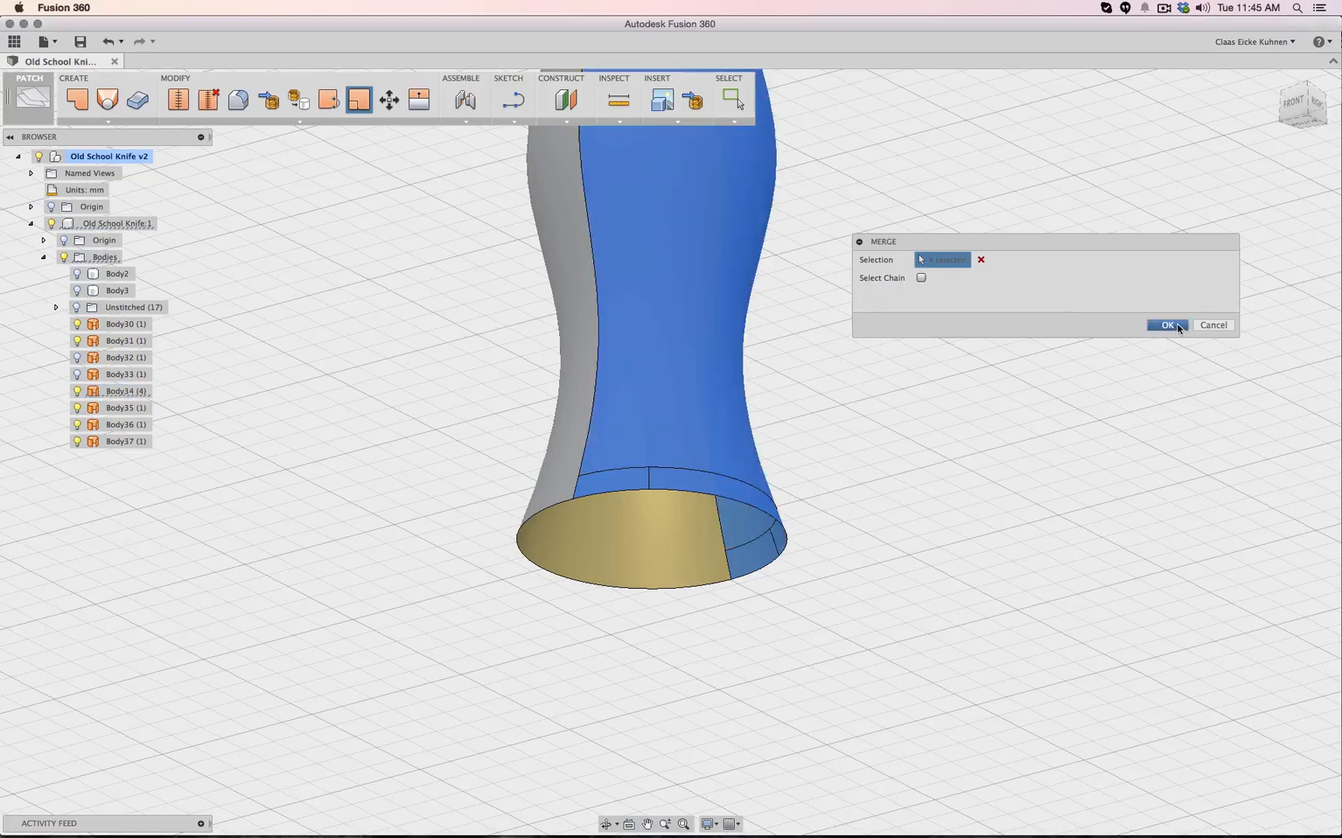
pyautogui.click(1170, 326)
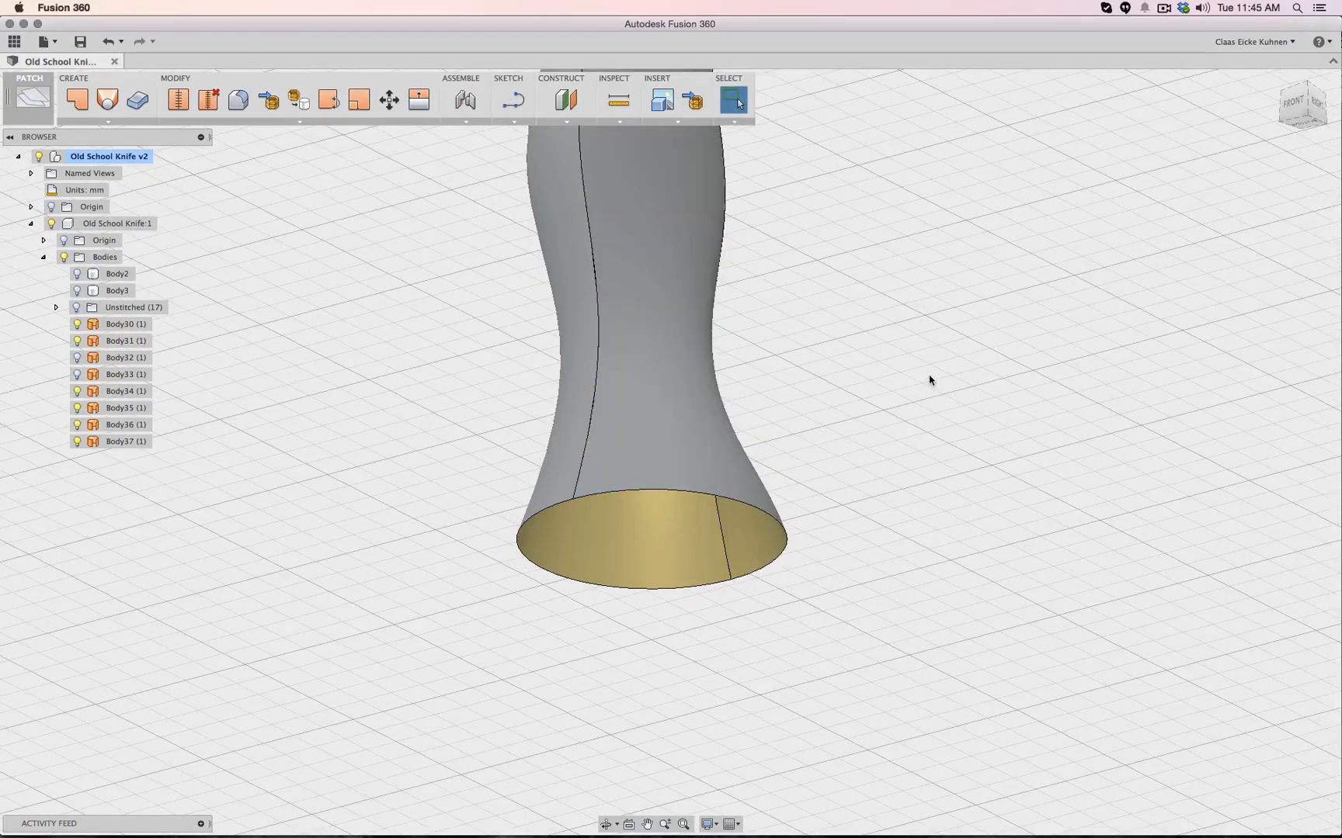
# Examine the merged handle surface's shape along the whole handle, and undo the merge
pyautogui.scroll(-8, 929, 380)
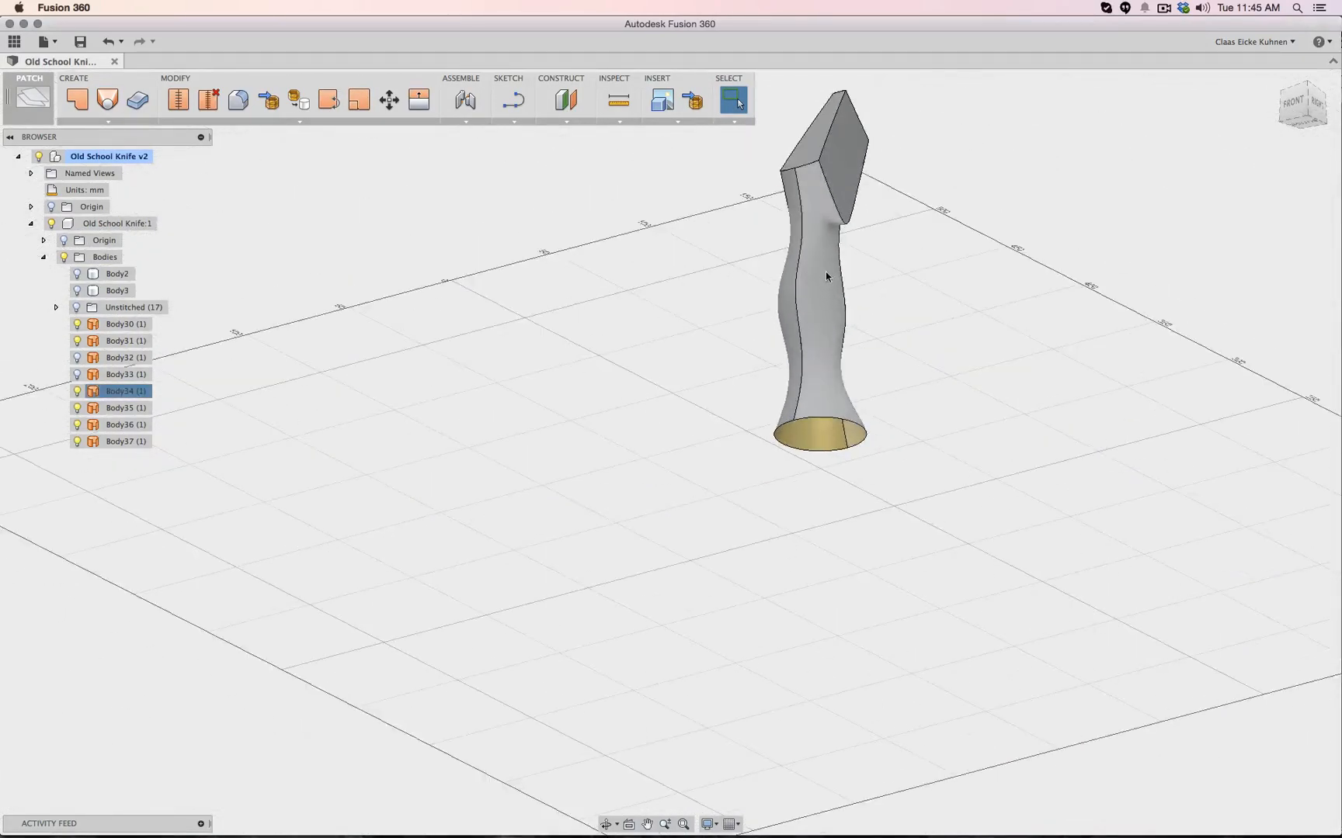
pyautogui.click(1293, 105)
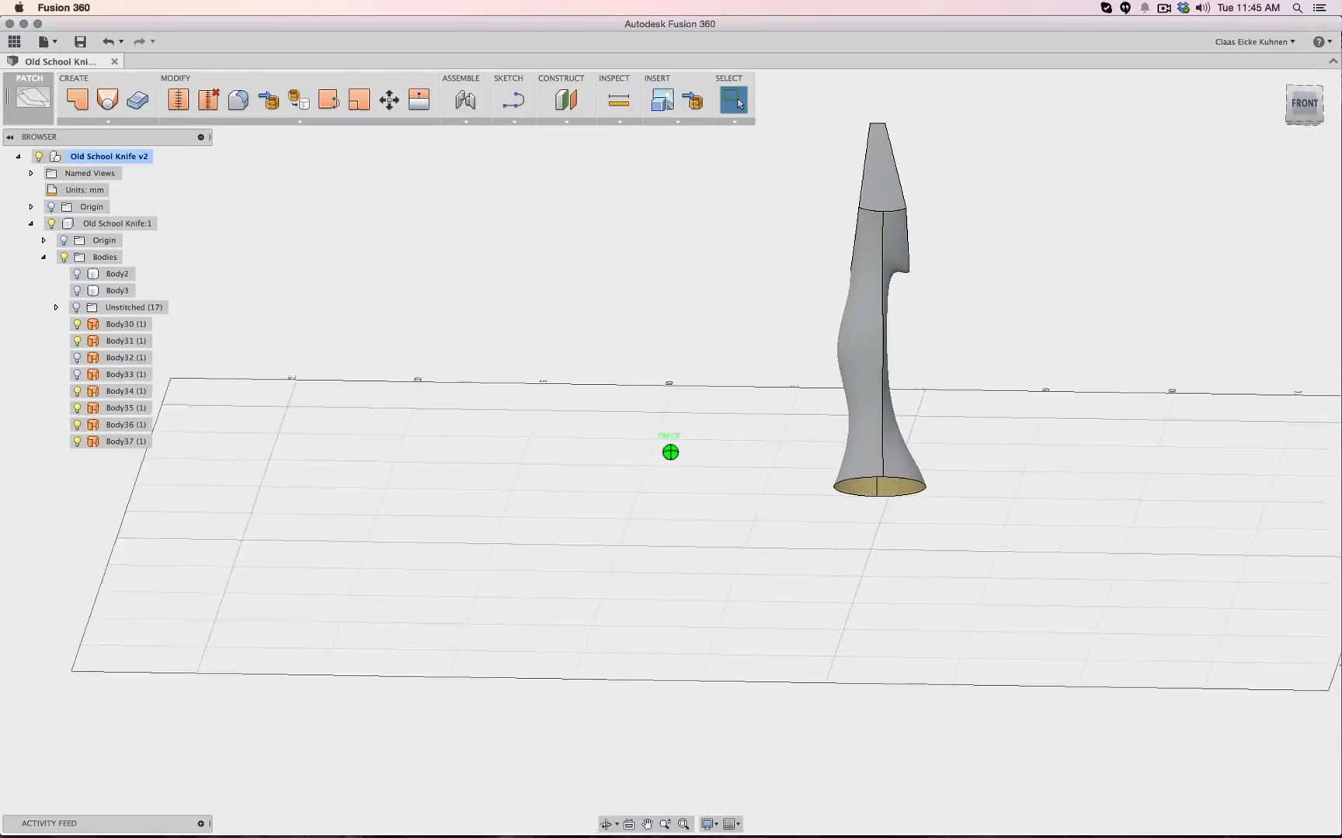
pyautogui.moveTo(1309, 107); pyautogui.dragTo(1292, 111)
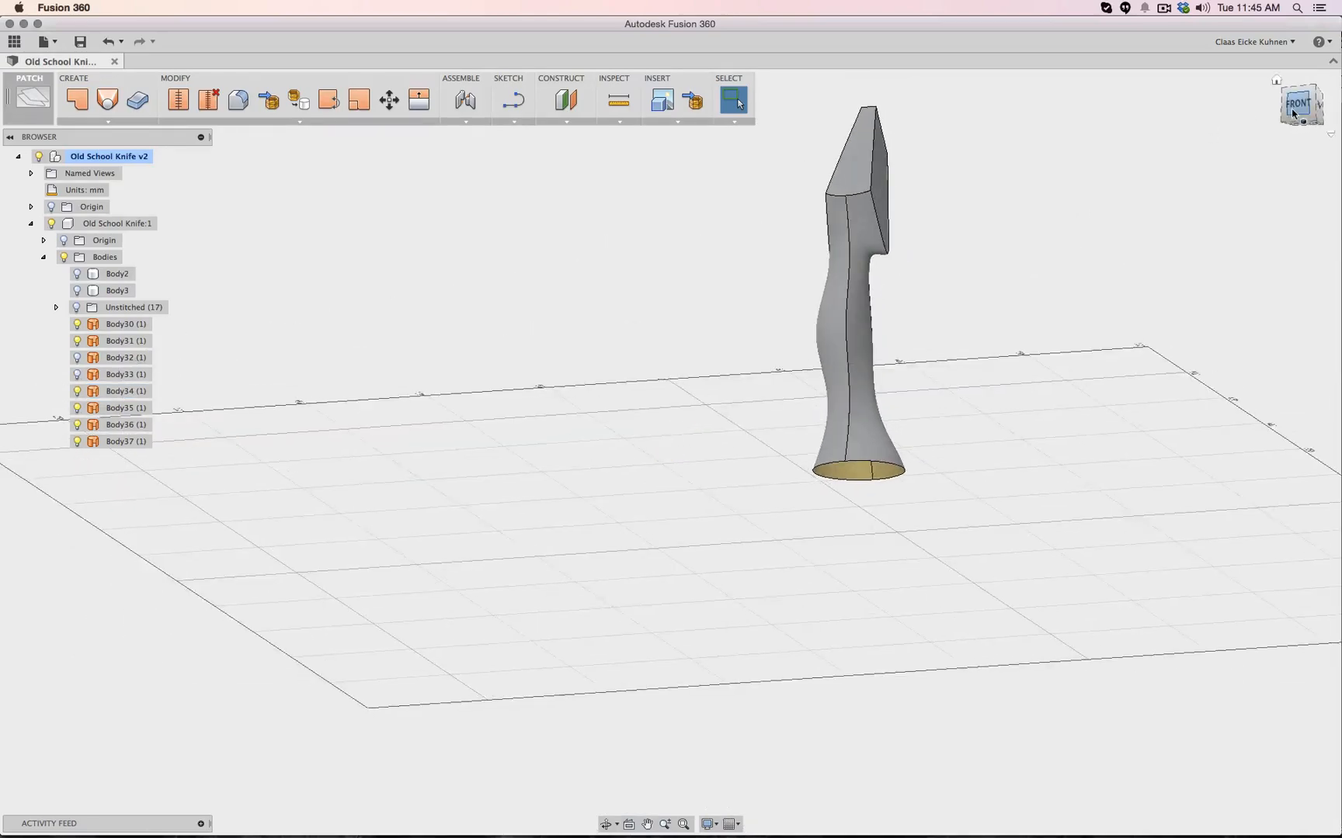
pyautogui.scroll(-3, 996, 230)
pyautogui.scroll(8, 994, 251)
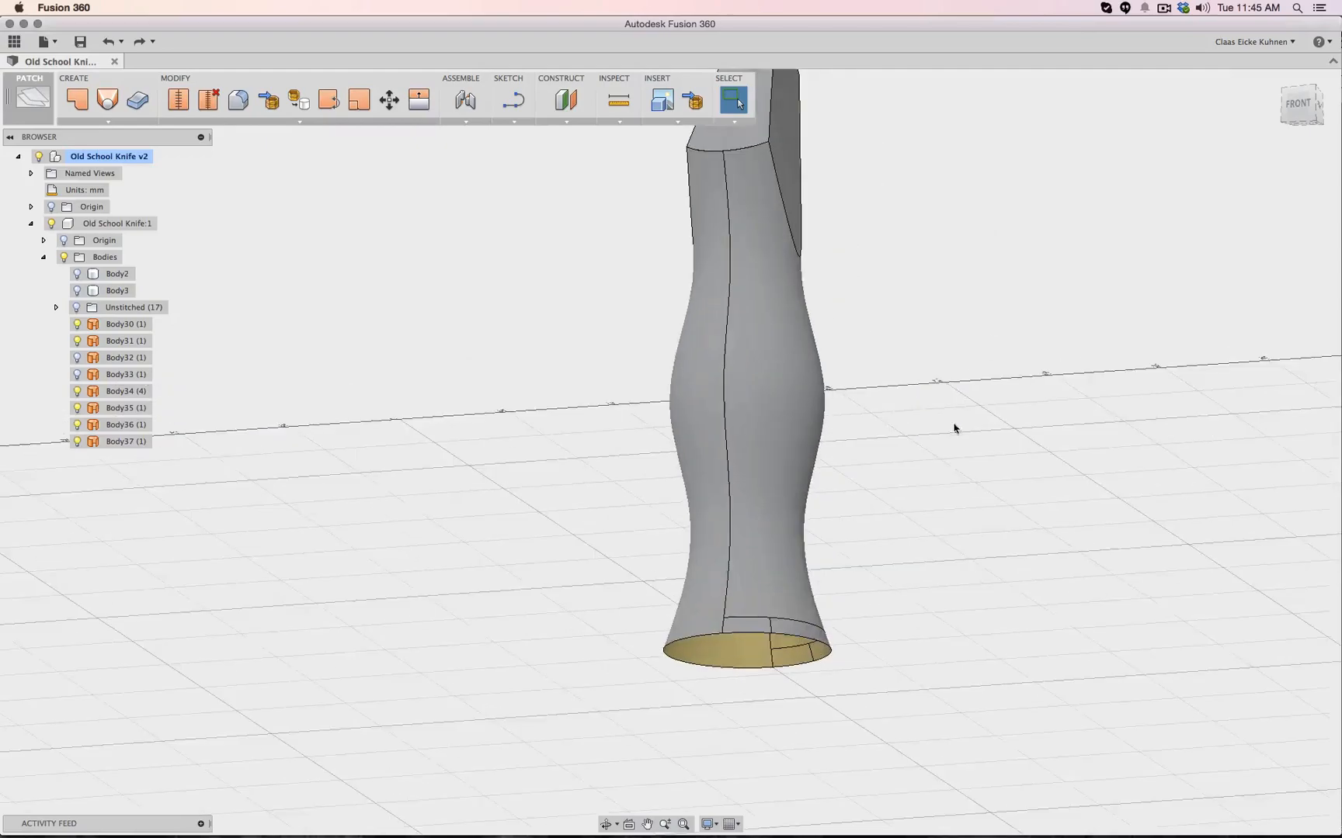
# Show the hidden end cap halves Body32 and Body33 again
pyautogui.moveTo(954, 428); pyautogui.dragTo(955, 287, button='middle')
pyautogui.scroll(5, 952, 339)
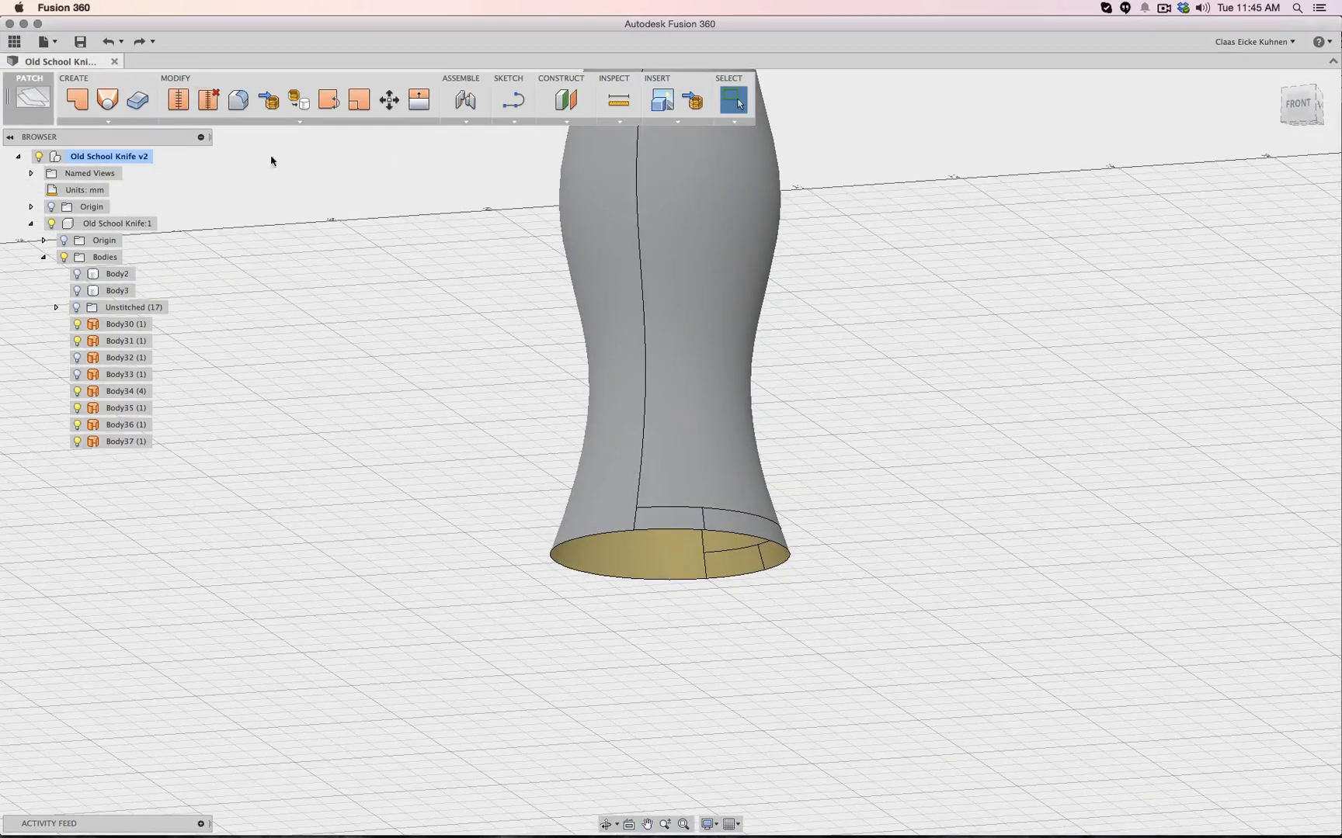
pyautogui.click(77, 359)
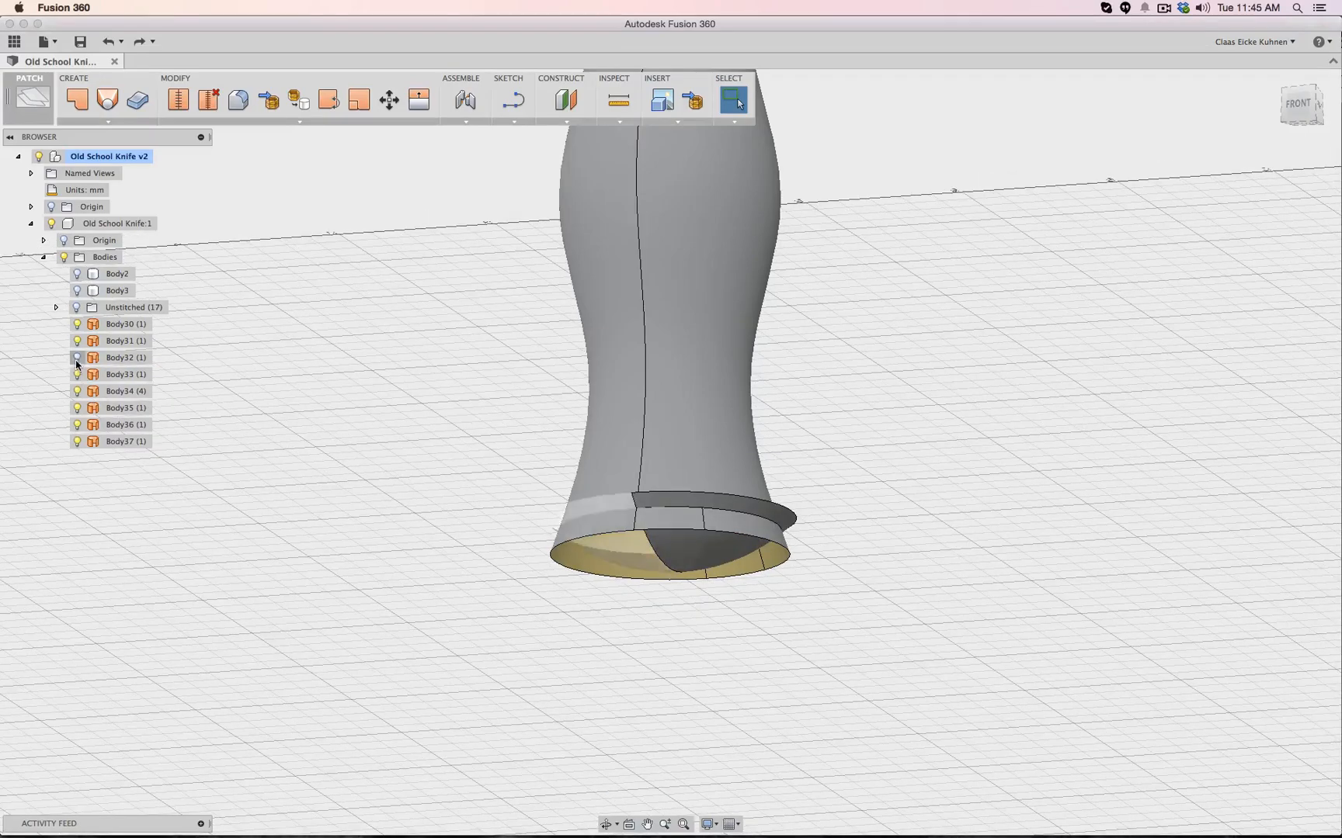
pyautogui.click(76, 358)
pyautogui.scroll(-2, 454, 440)
pyautogui.scroll(5, 455, 440)
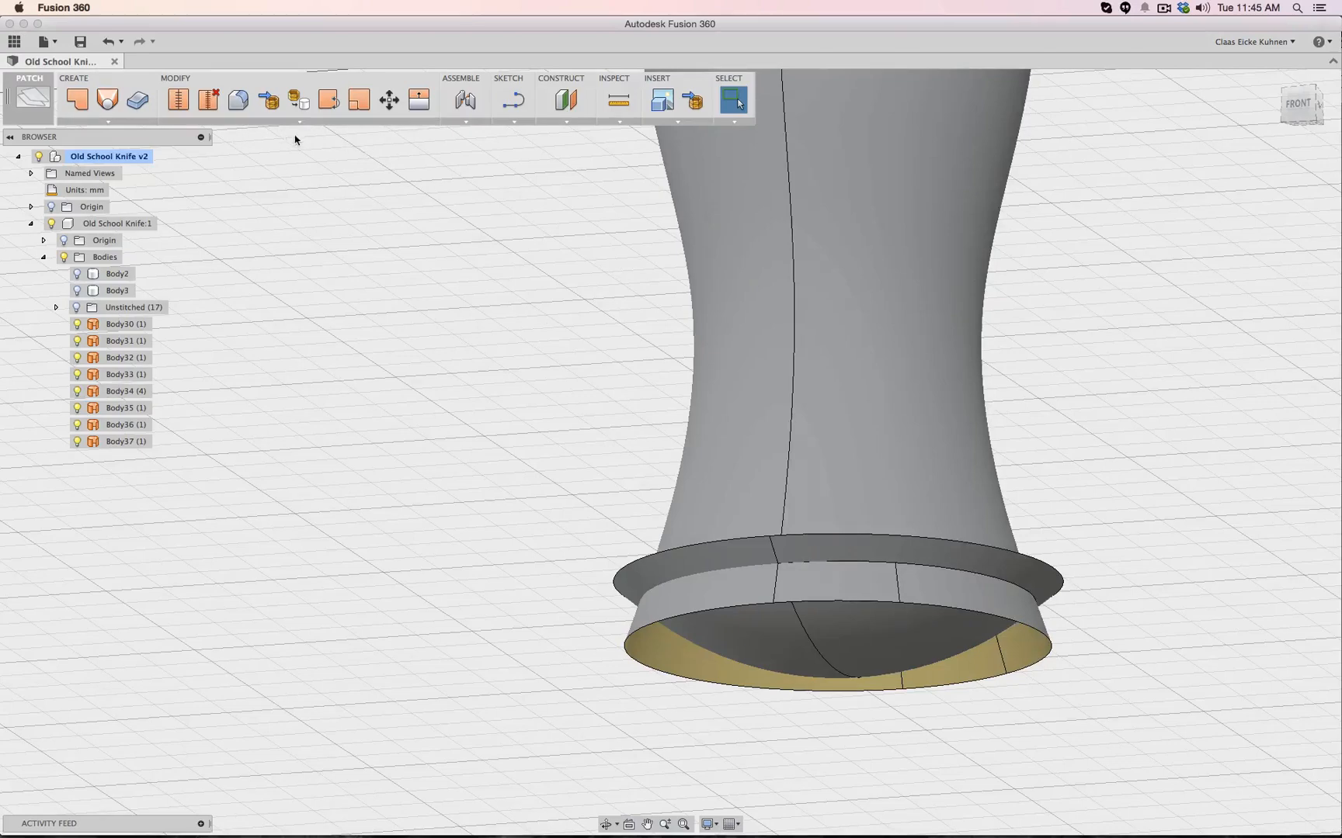
pyautogui.click(271, 122)
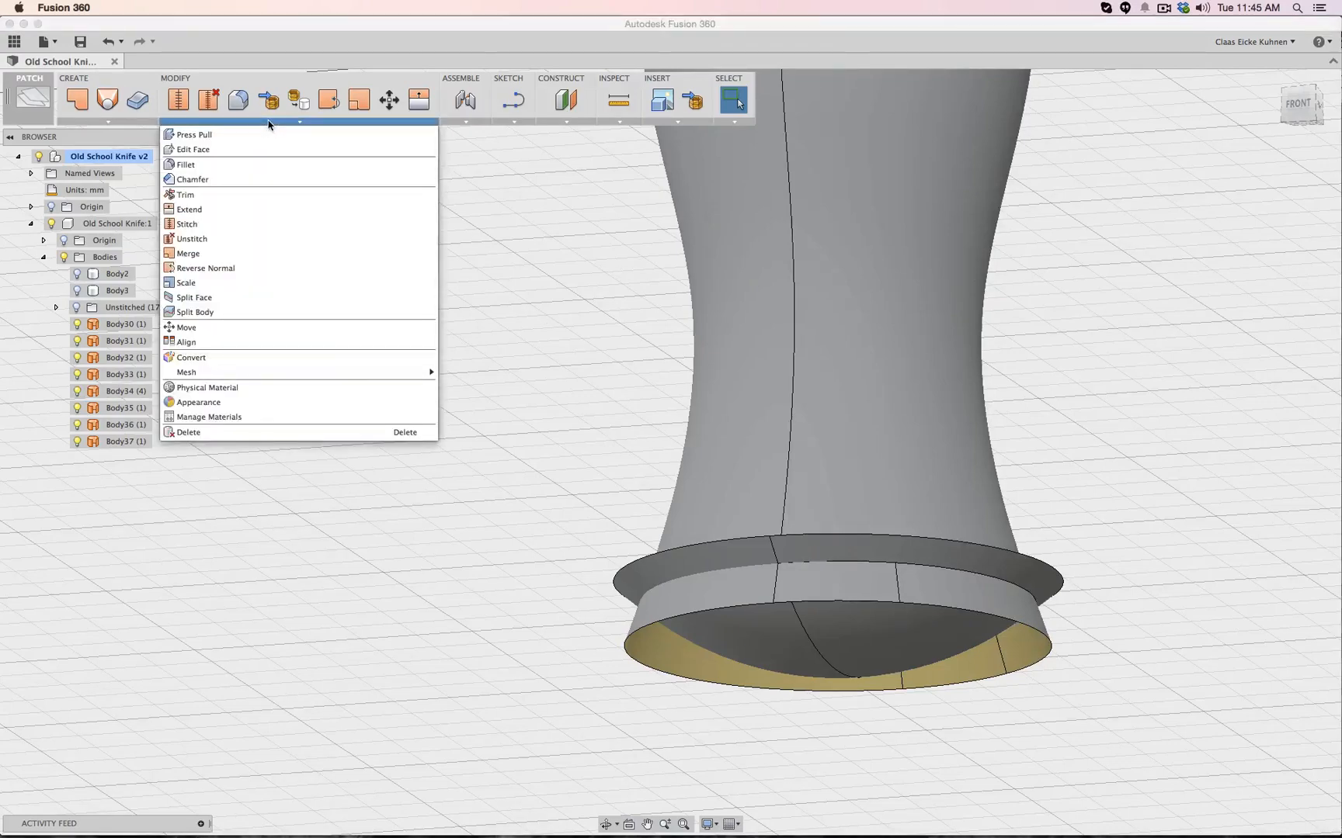
pyautogui.click(244, 193)
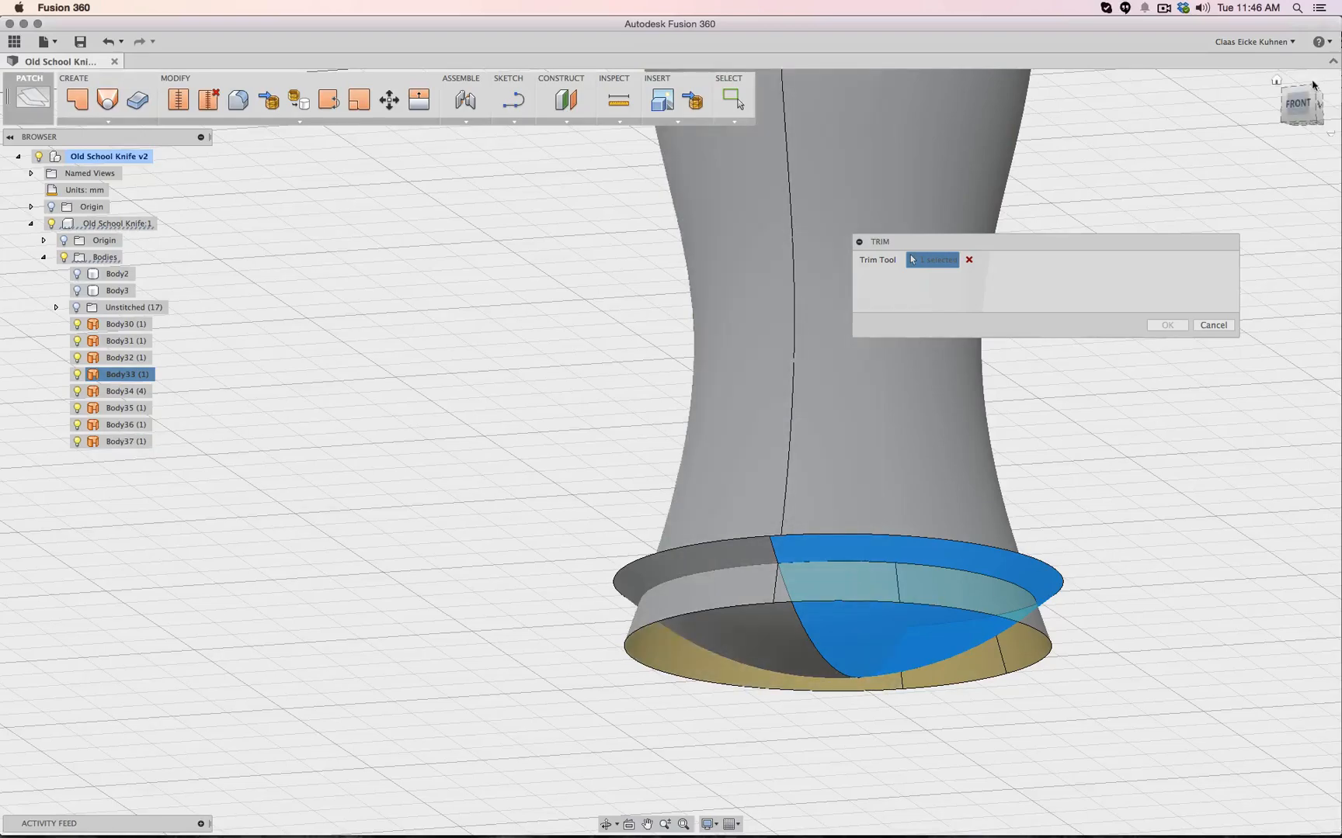
pyautogui.keyDown('shift'); pyautogui.moveTo(1035, 560); pyautogui.dragTo(1139, 690, button='middle'); pyautogui.keyUp('shift')
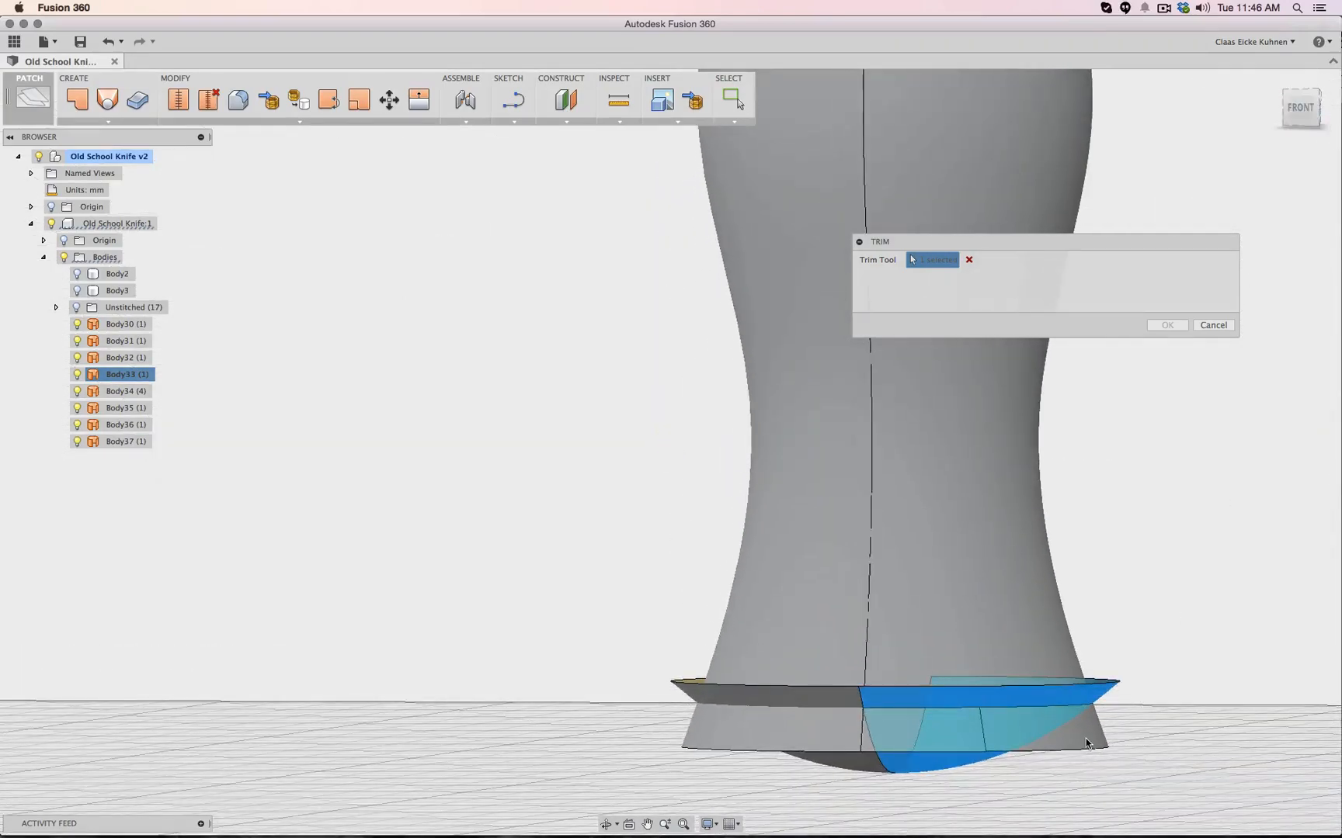
pyautogui.click(1213, 324)
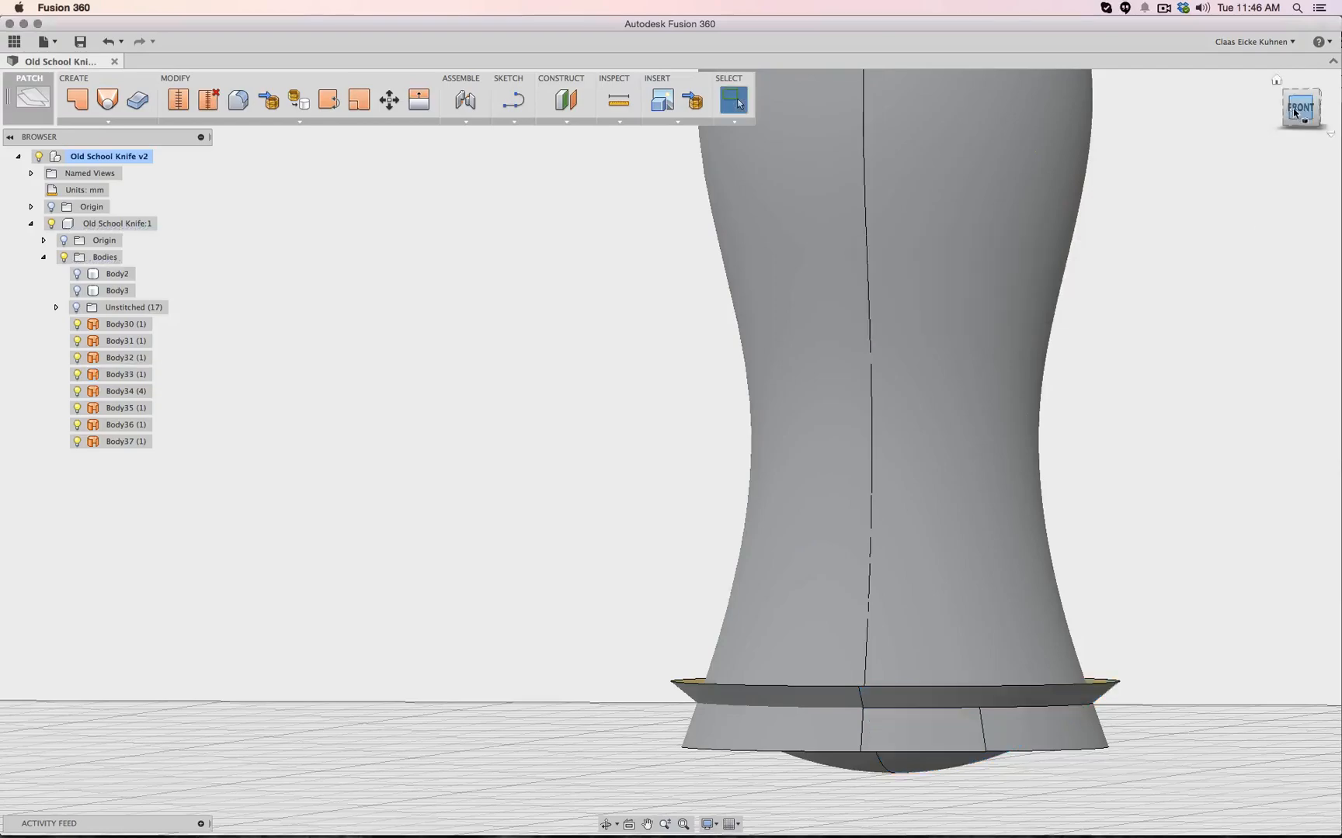
# Select the two extension faces of handle surface Body34 below the end cap's rim
pyautogui.click(970, 731)
pyautogui.keyDown('shift'); pyautogui.click(1040, 730); pyautogui.keyUp('shift')
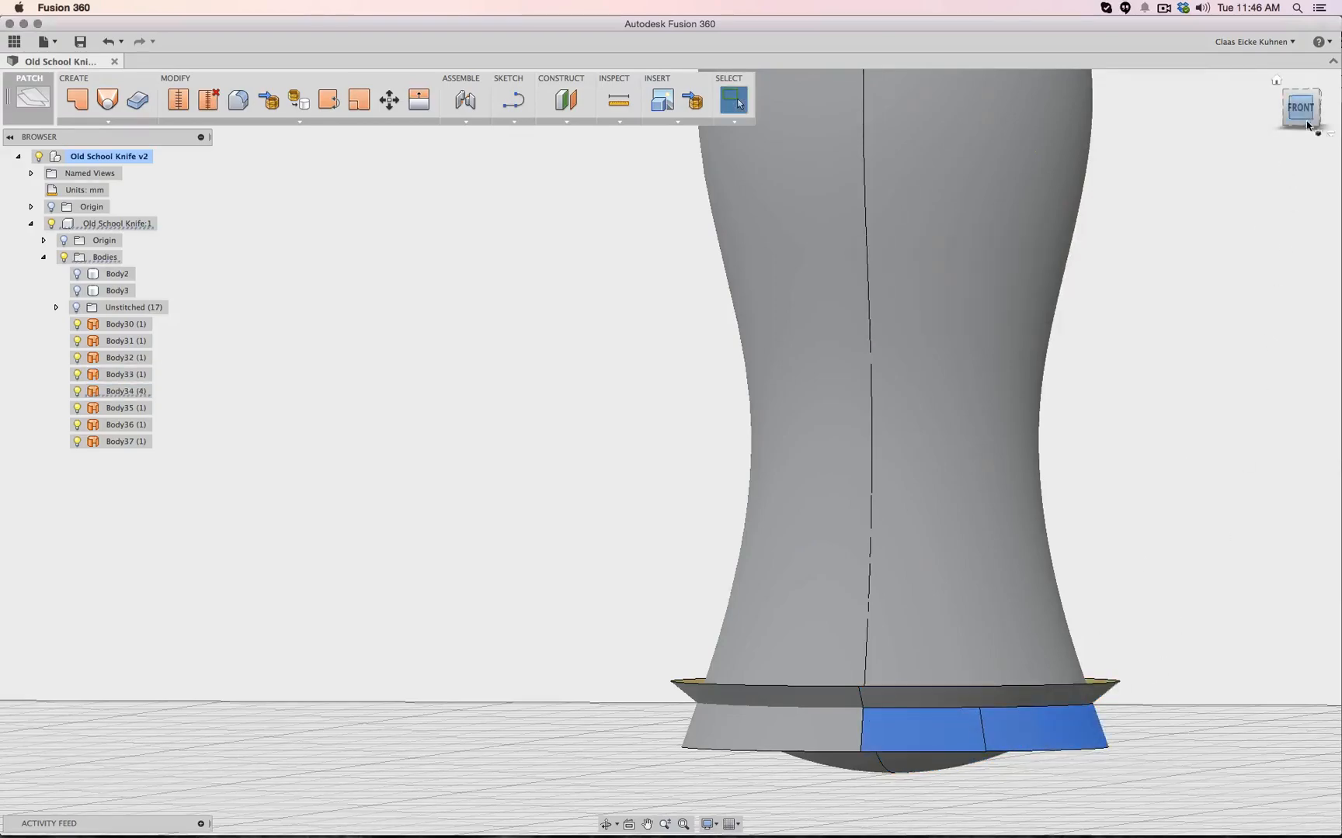
# Stitch the right half of the handle surface together with the three flared rim pieces at its lower end
pyautogui.moveTo(1290, 110); pyautogui.dragTo(1199, 82)
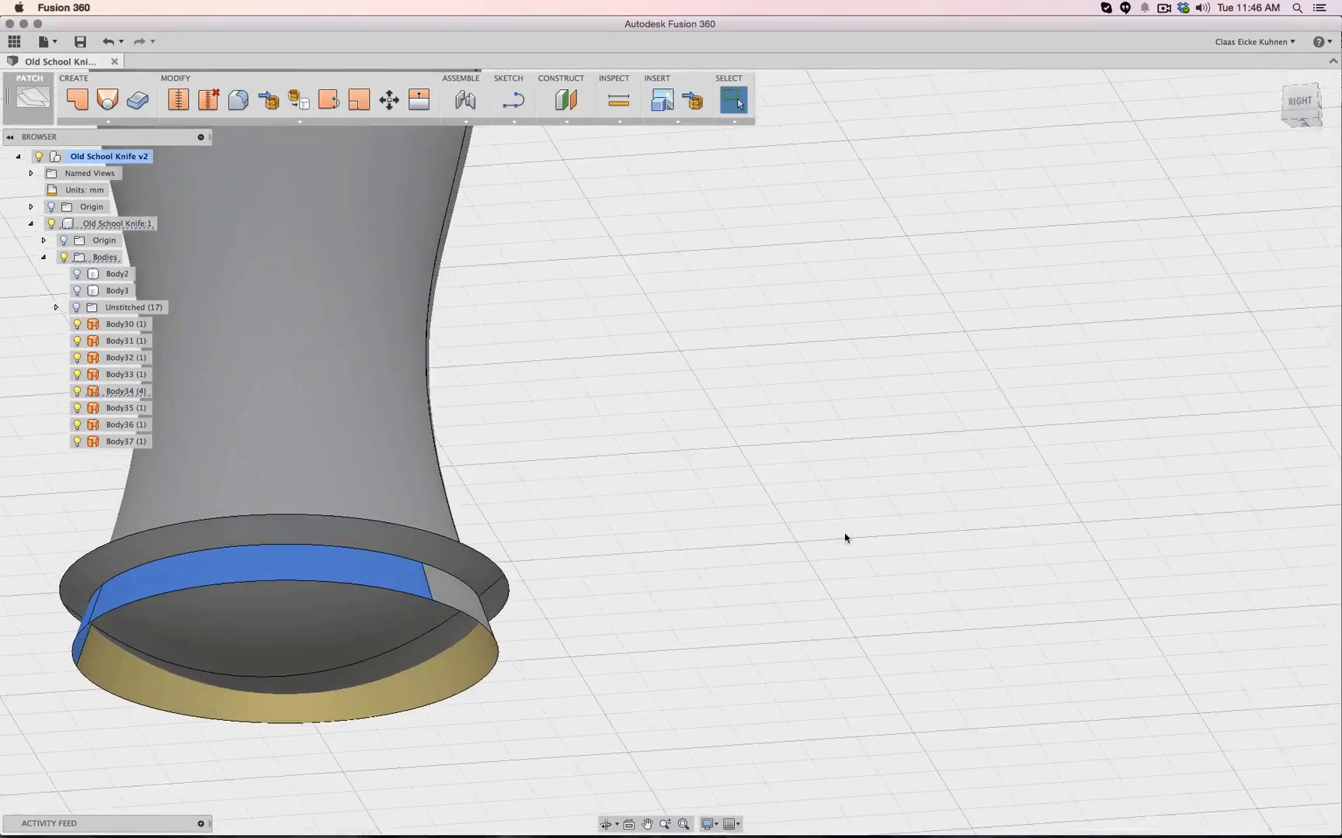
pyautogui.click(455, 600)
pyautogui.keyDown('shift'); pyautogui.click(360, 466); pyautogui.keyUp('shift')
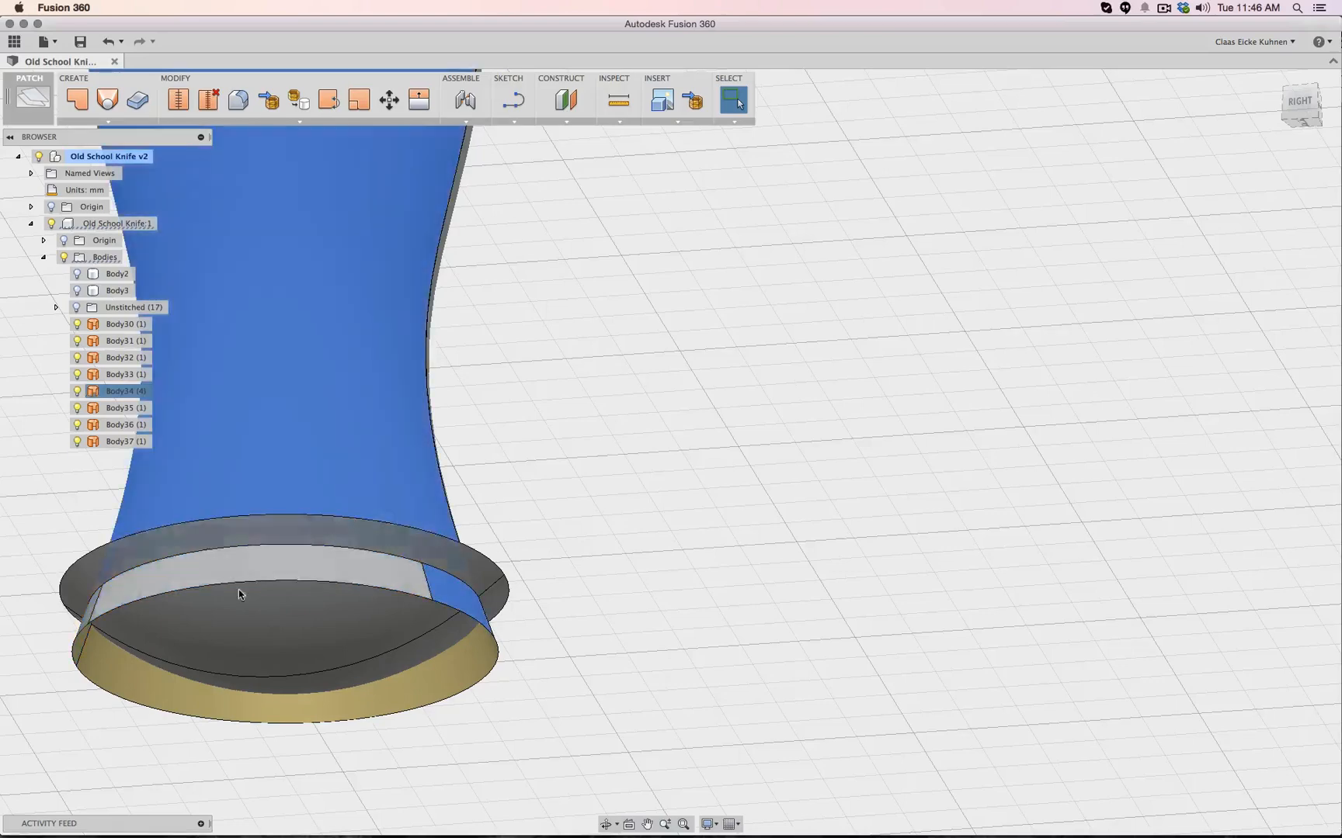
pyautogui.keyDown('shift'); pyautogui.click(236, 579); pyautogui.keyUp('shift')
pyautogui.keyDown('shift'); pyautogui.click(86, 614); pyautogui.keyUp('shift')
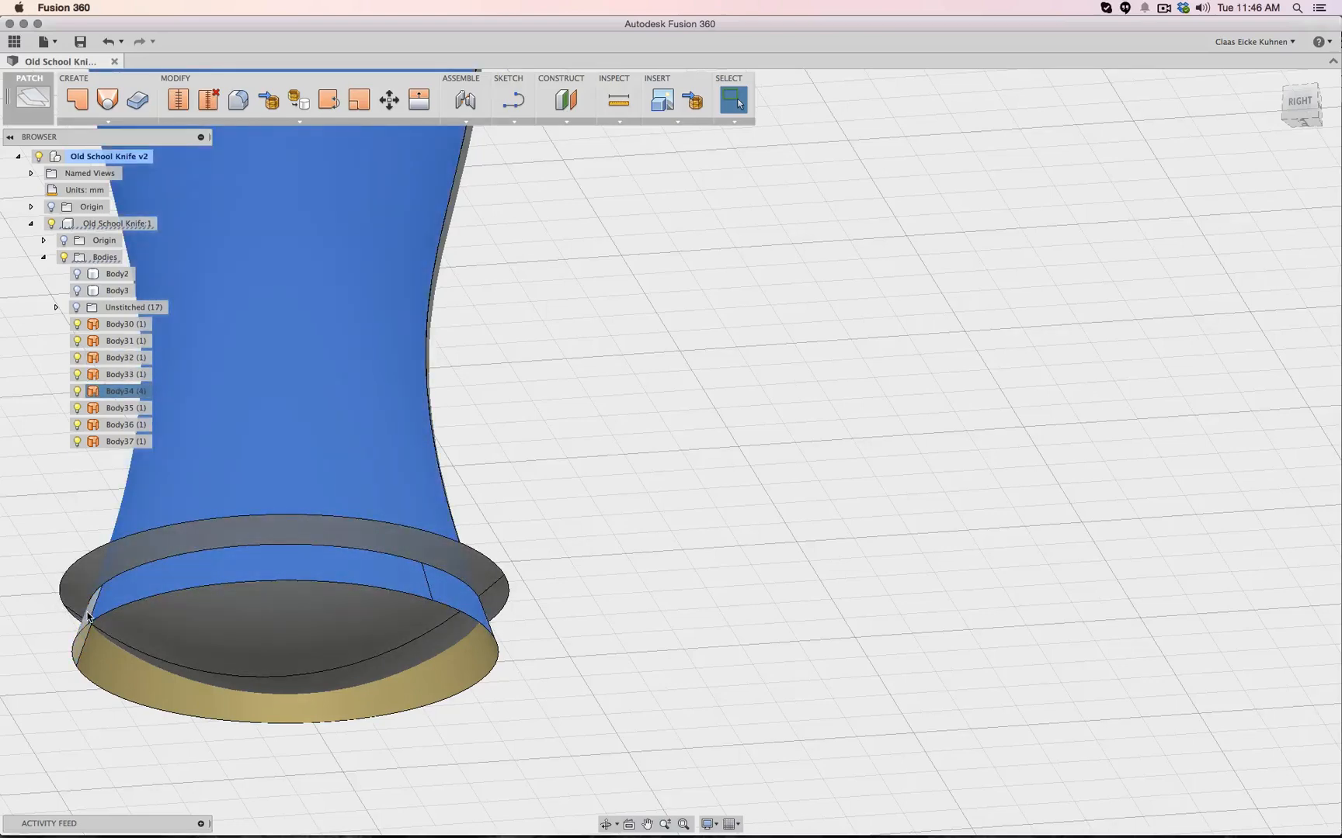
pyautogui.click(178, 100)
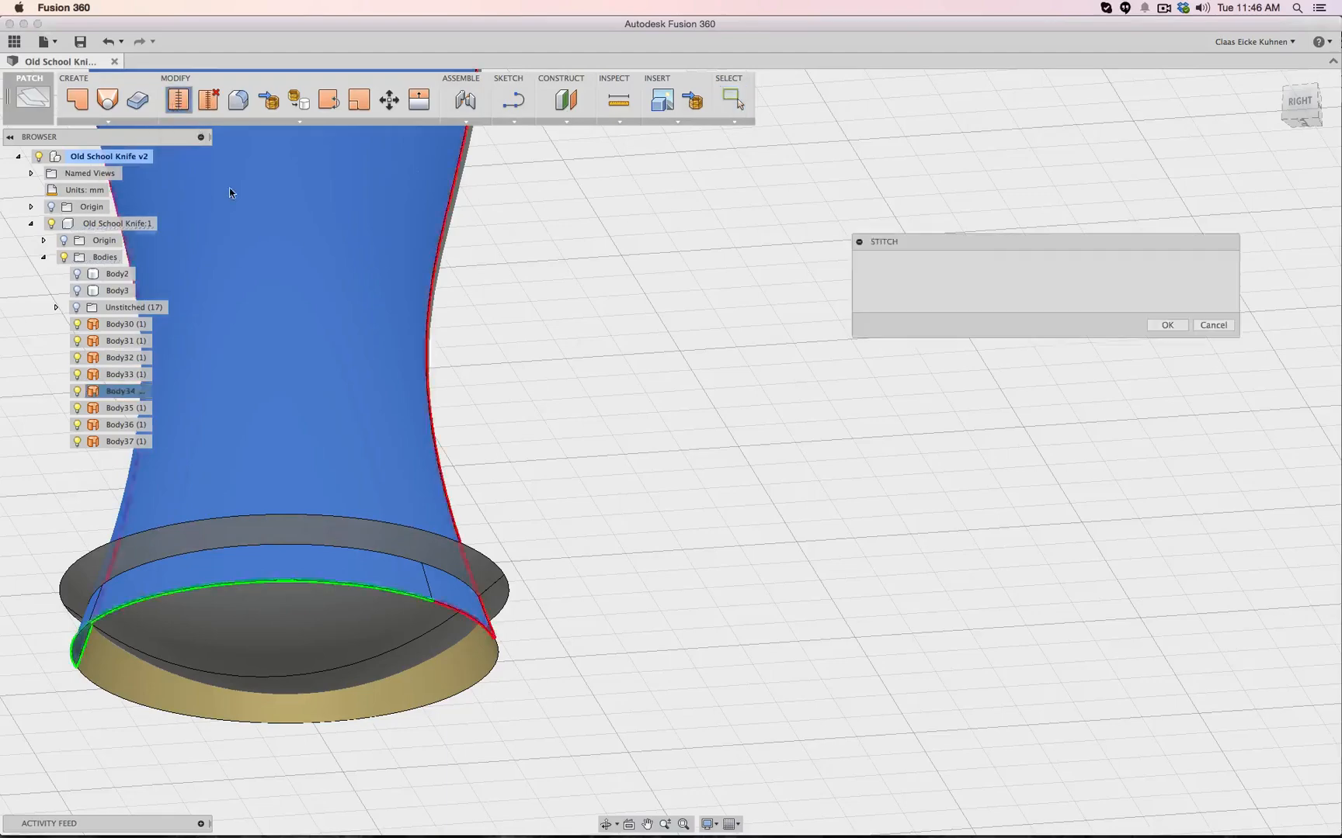
pyautogui.click(1167, 325)
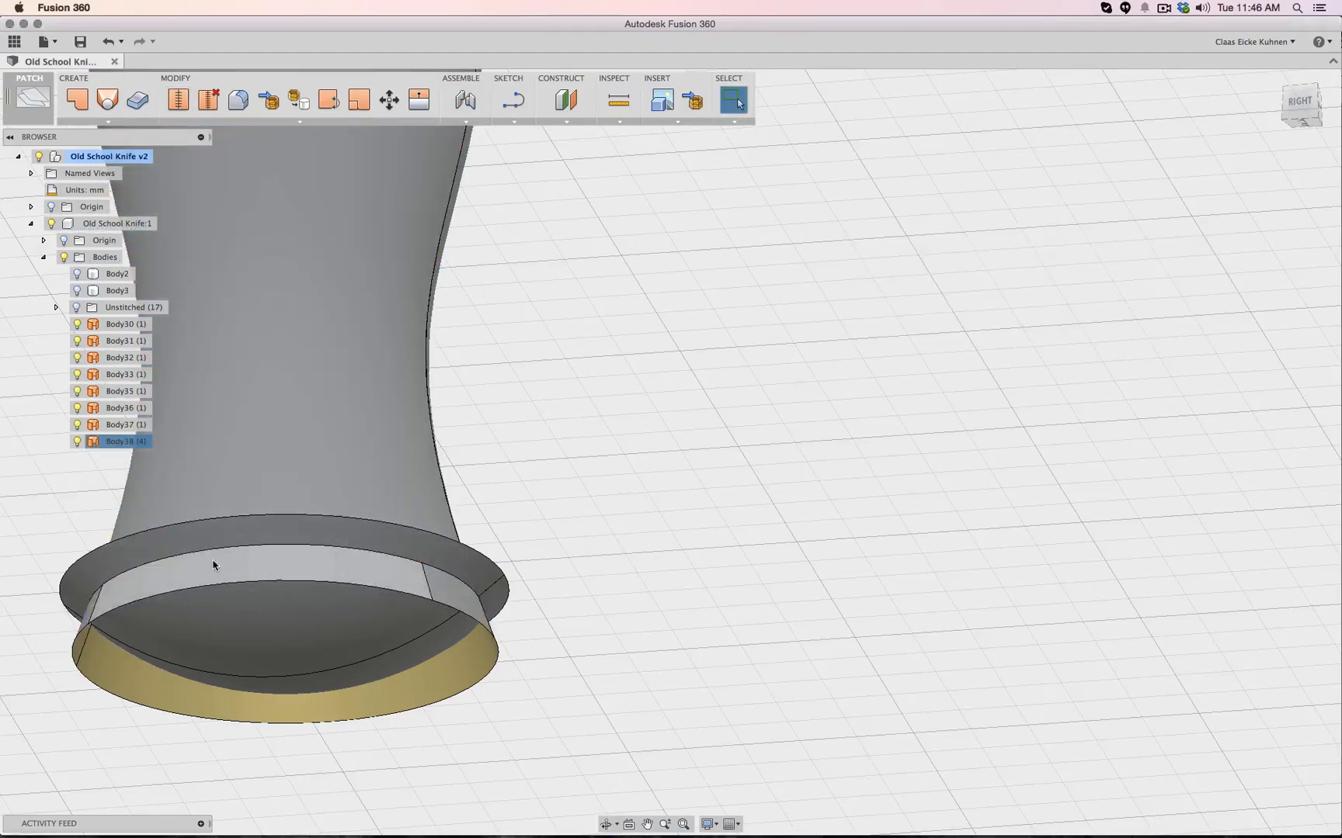
# Toggle the visibility of Body33 off and on, and add the Trim command to the toolbar
pyautogui.click(75, 374)
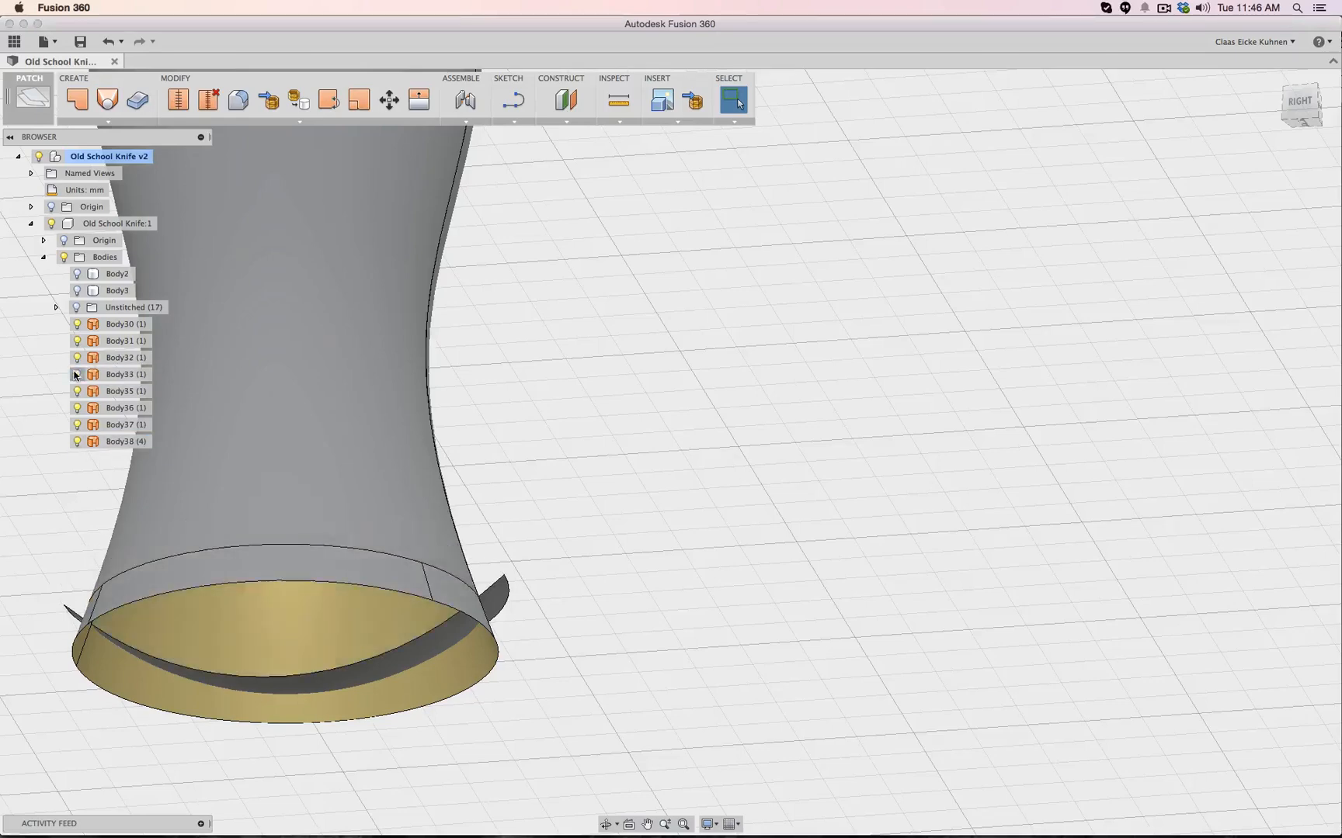
pyautogui.click(75, 374)
pyautogui.click(213, 122)
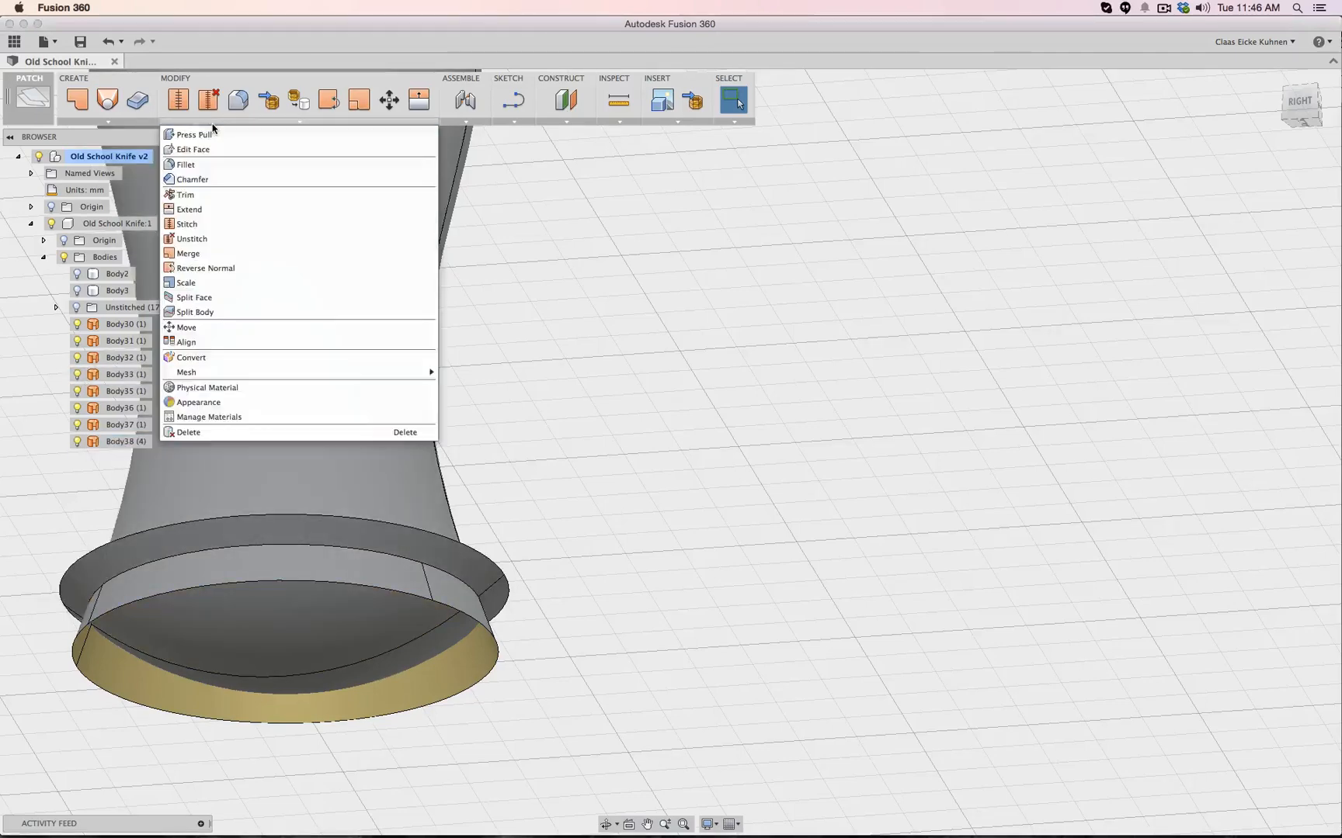
pyautogui.click(427, 194)
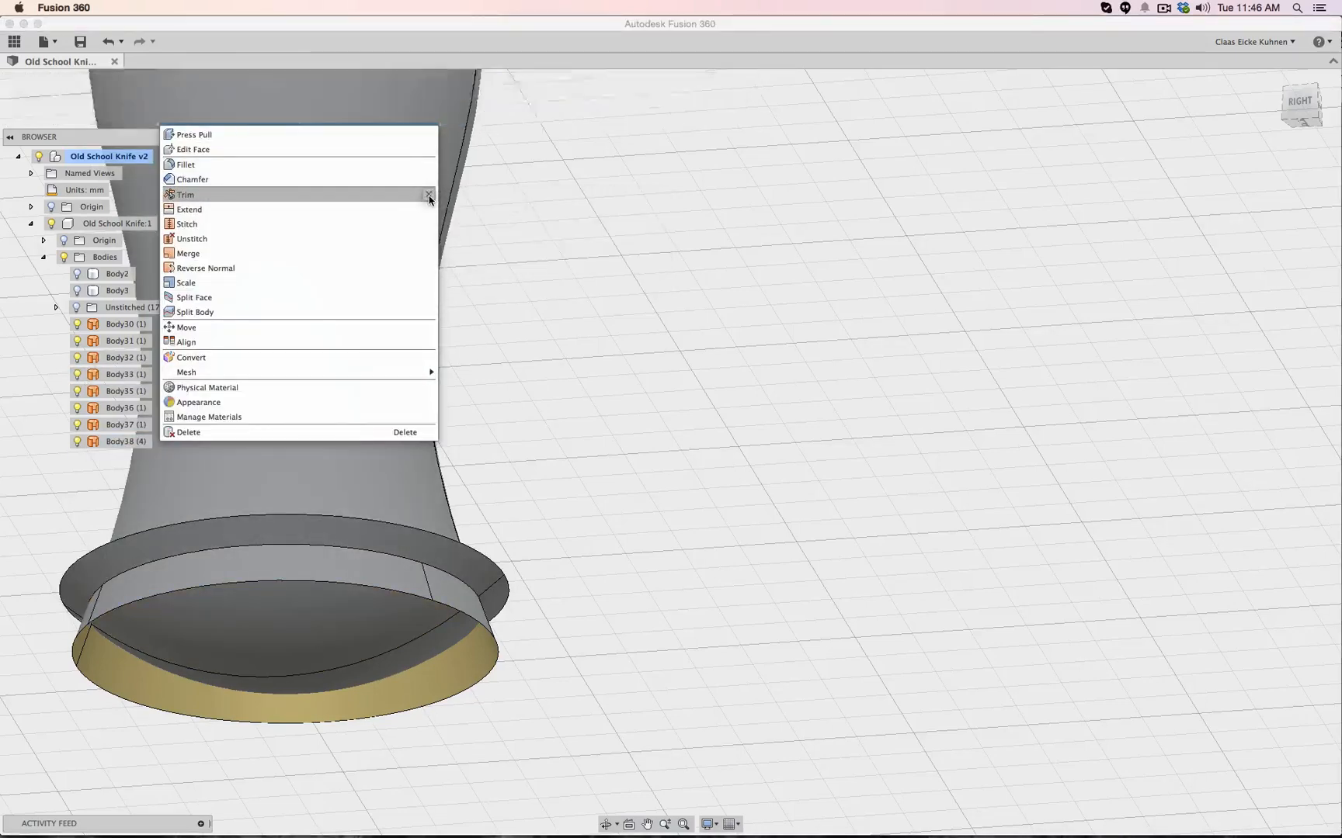
pyautogui.click(449, 99)
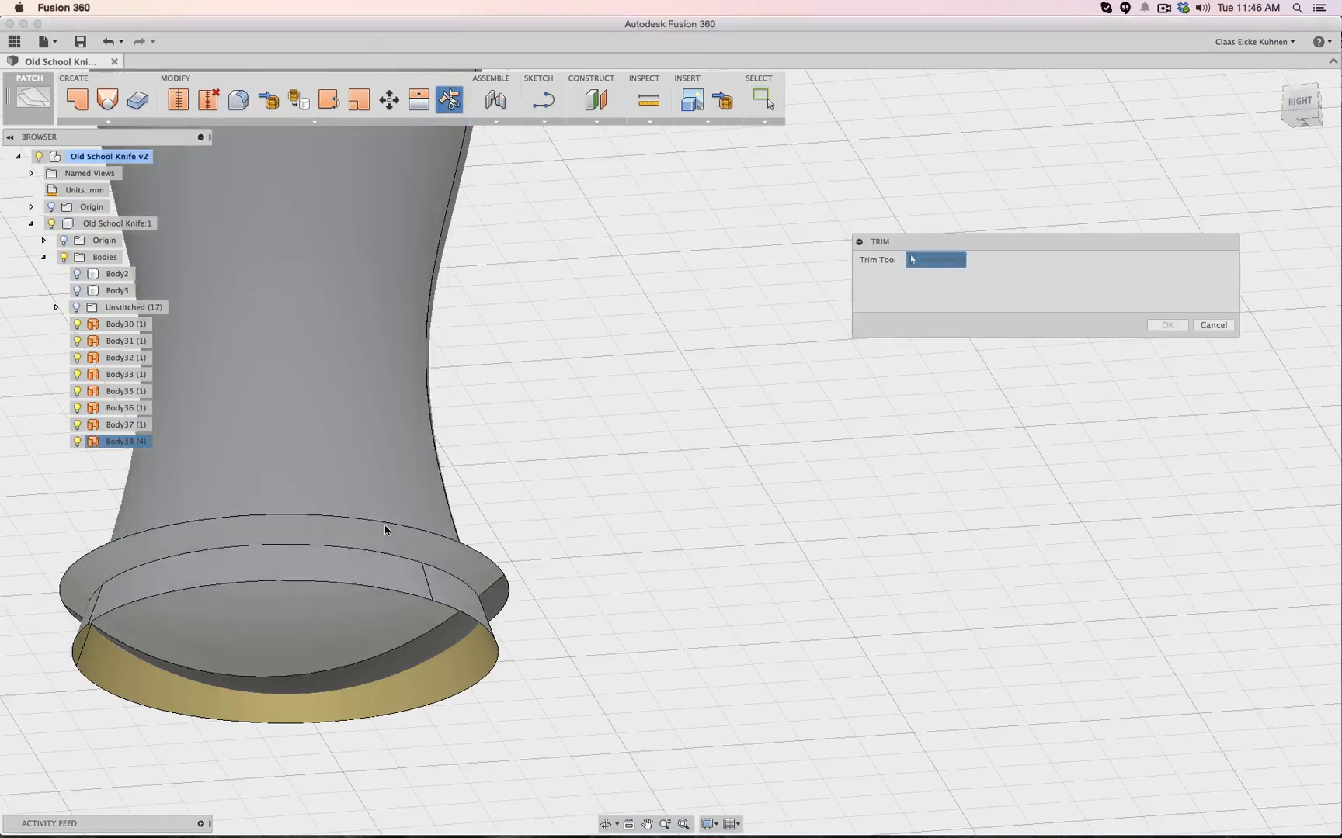
pyautogui.click(383, 532)
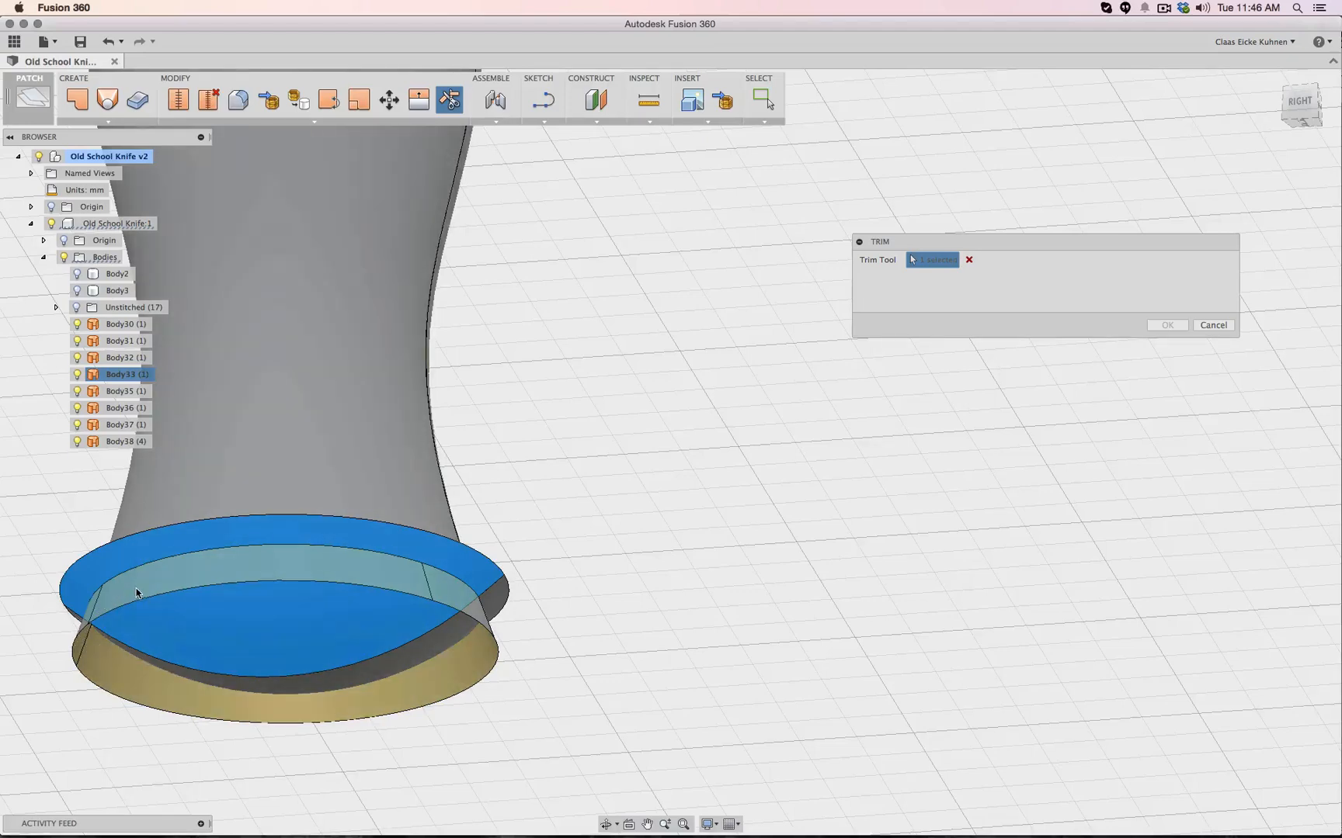
pyautogui.click(1211, 324)
# Start moving both halves of the domed end cap and place the move pivot at the dome's lowest centre point
pyautogui.scroll(-6, 712, 450)
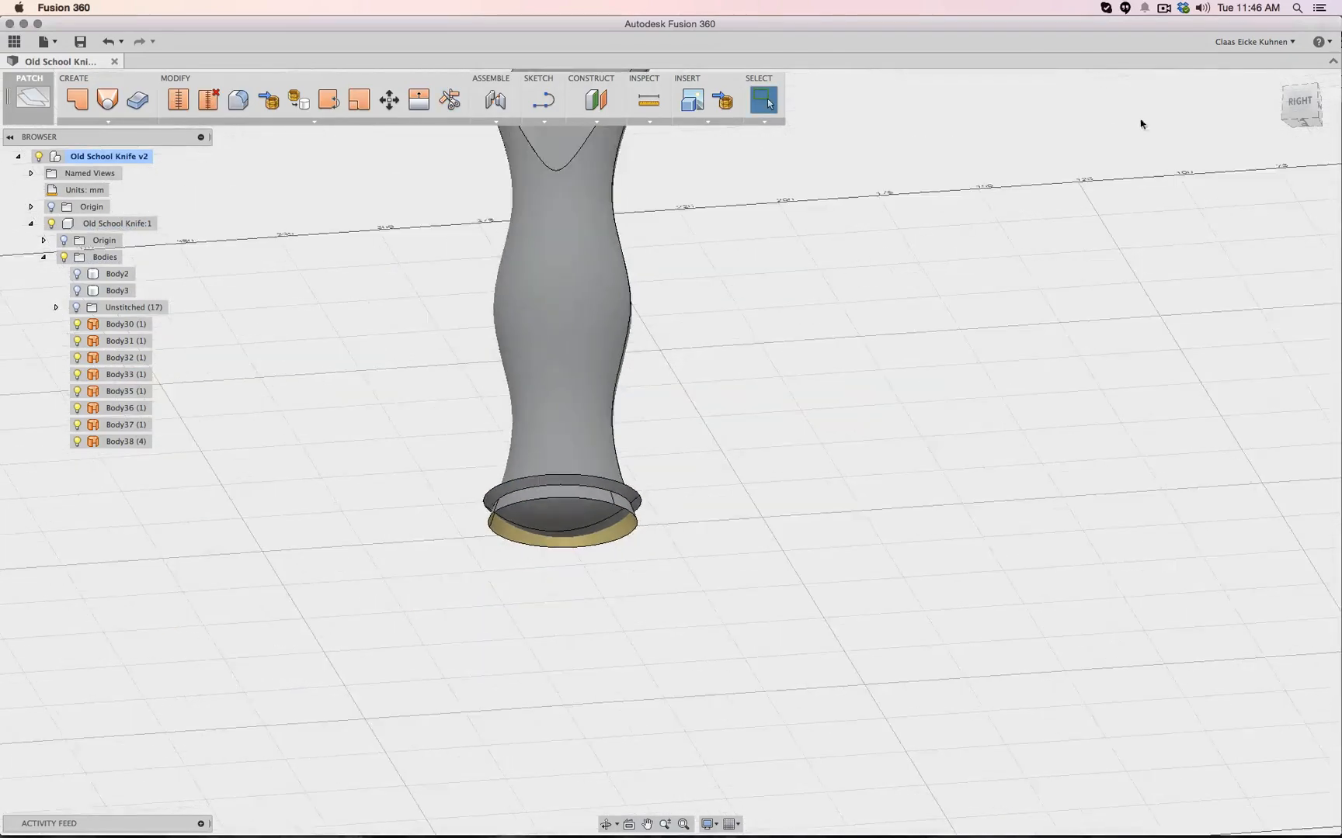
pyautogui.moveTo(1295, 124)
pyautogui.mouseDown()
pyautogui.moveTo(1289, 172)
pyautogui.moveTo(1324, 136)
pyautogui.moveTo(1320, 163)
pyautogui.mouseUp()
pyautogui.scroll(5, 679, 530)
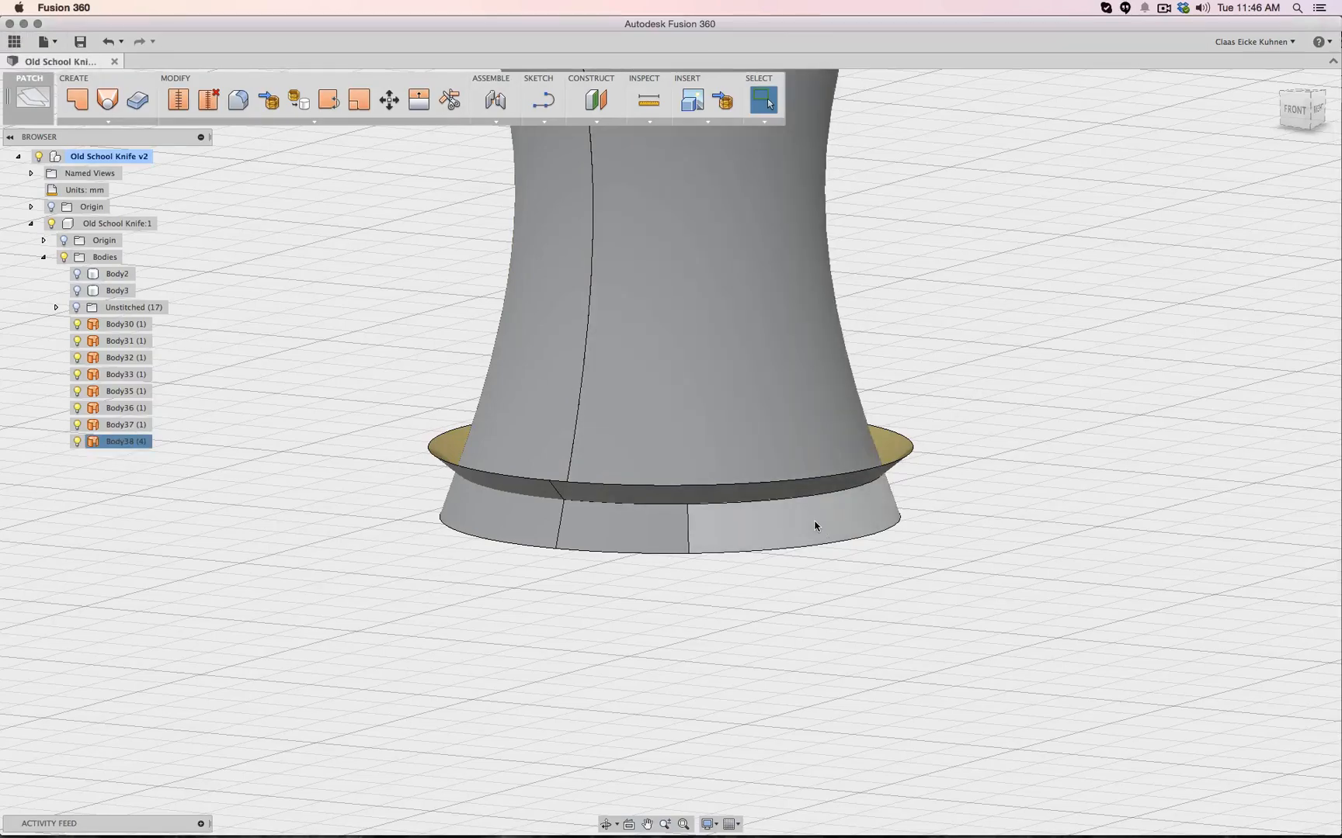
pyautogui.click(1295, 110)
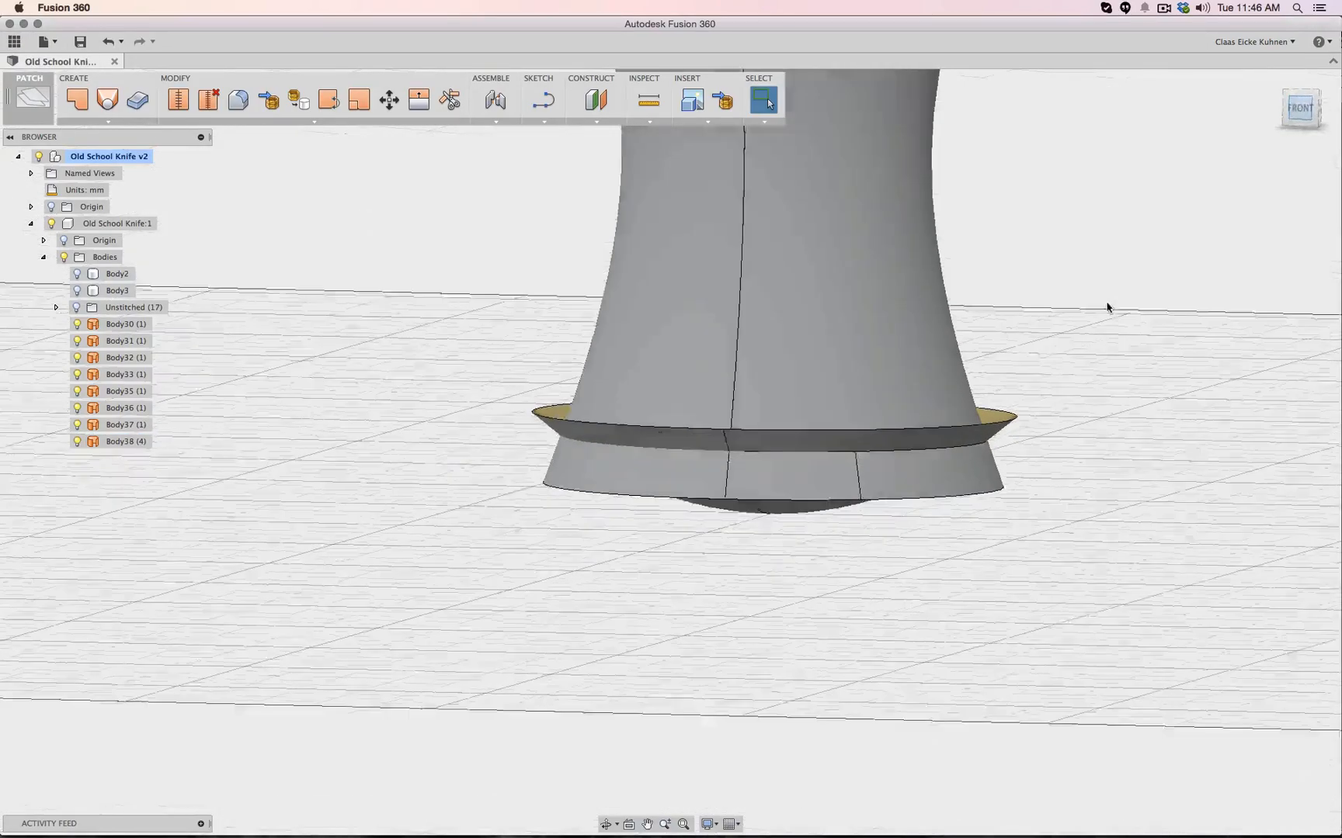
pyautogui.moveTo(1131, 371); pyautogui.dragTo(976, 503, button='middle')
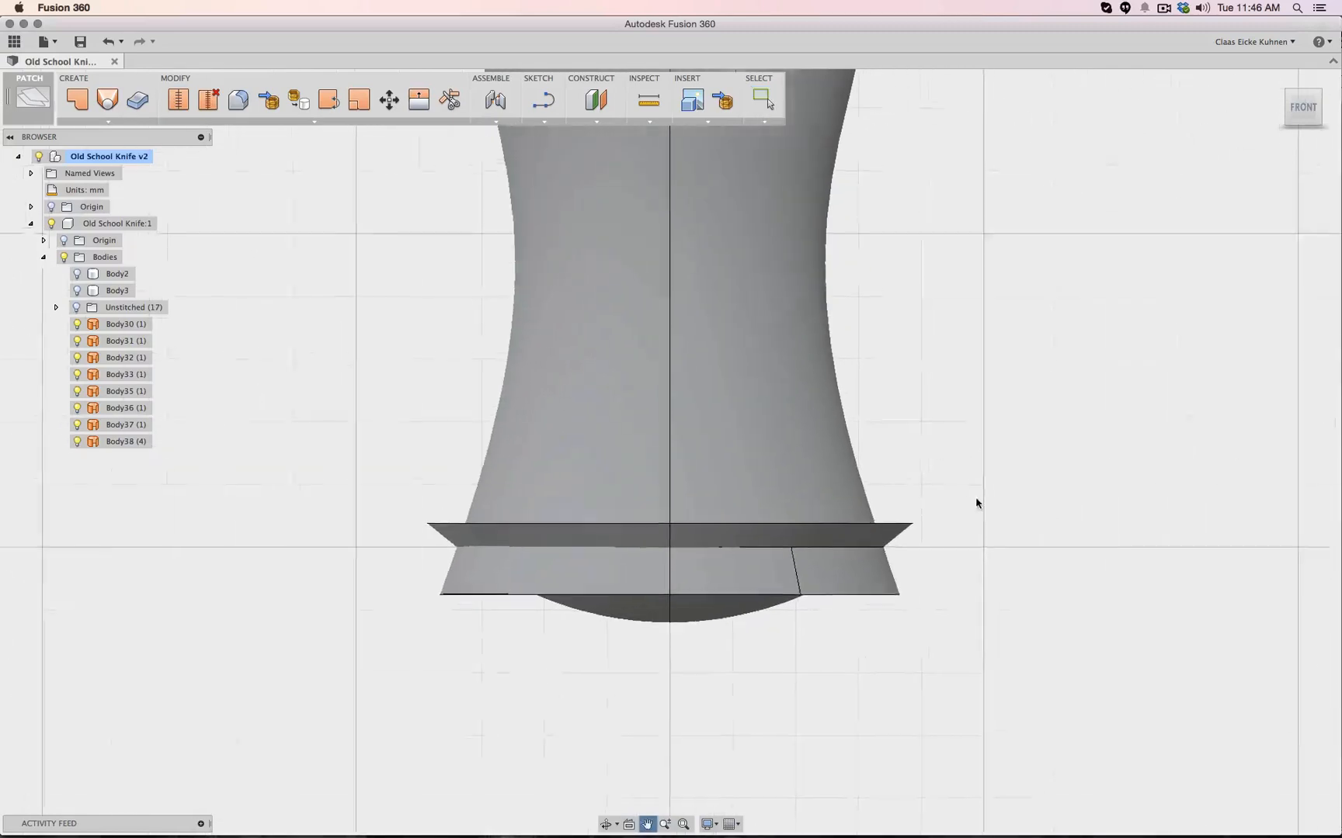
pyautogui.click(901, 536)
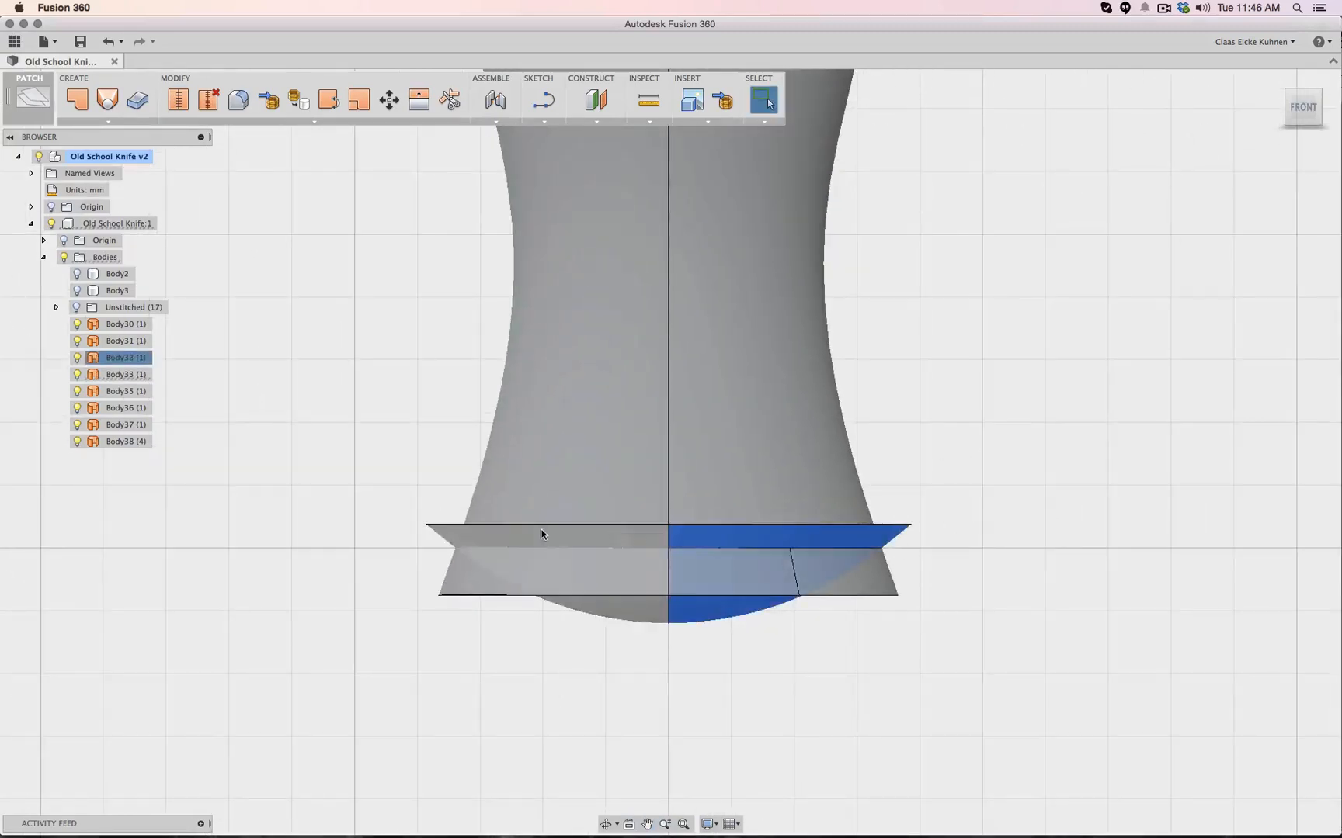
pyautogui.keyDown('shift'); pyautogui.click(441, 533); pyautogui.keyUp('shift')
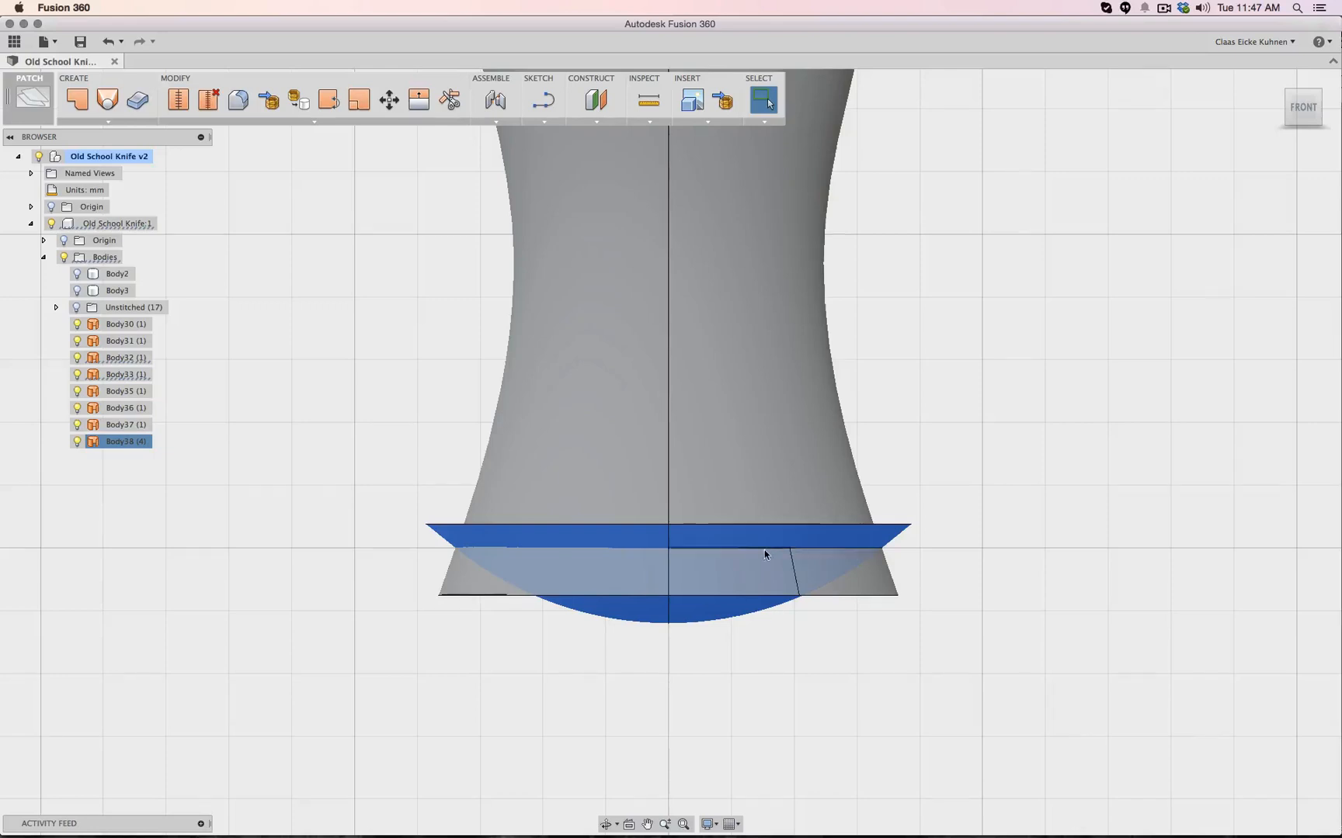
pyautogui.click(388, 98)
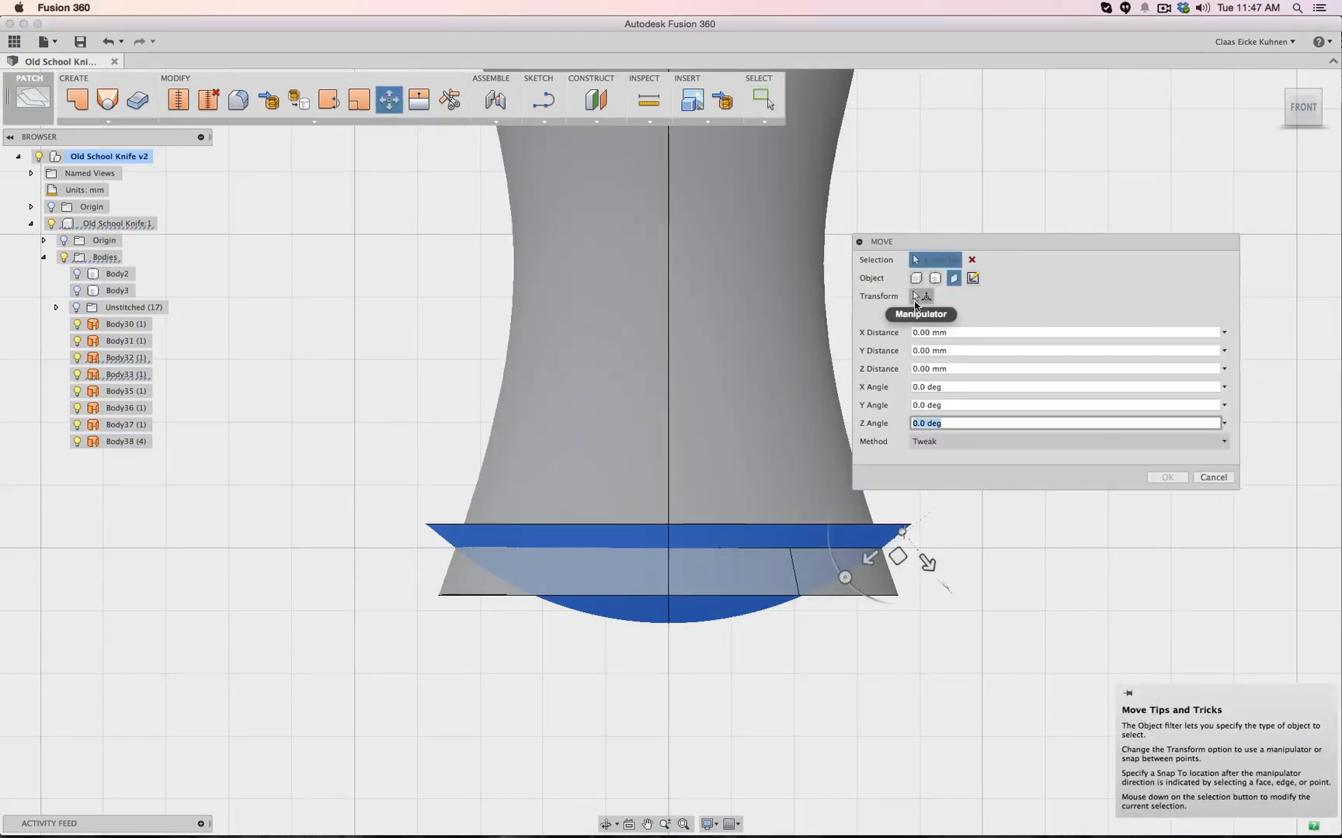
pyautogui.click(928, 562)
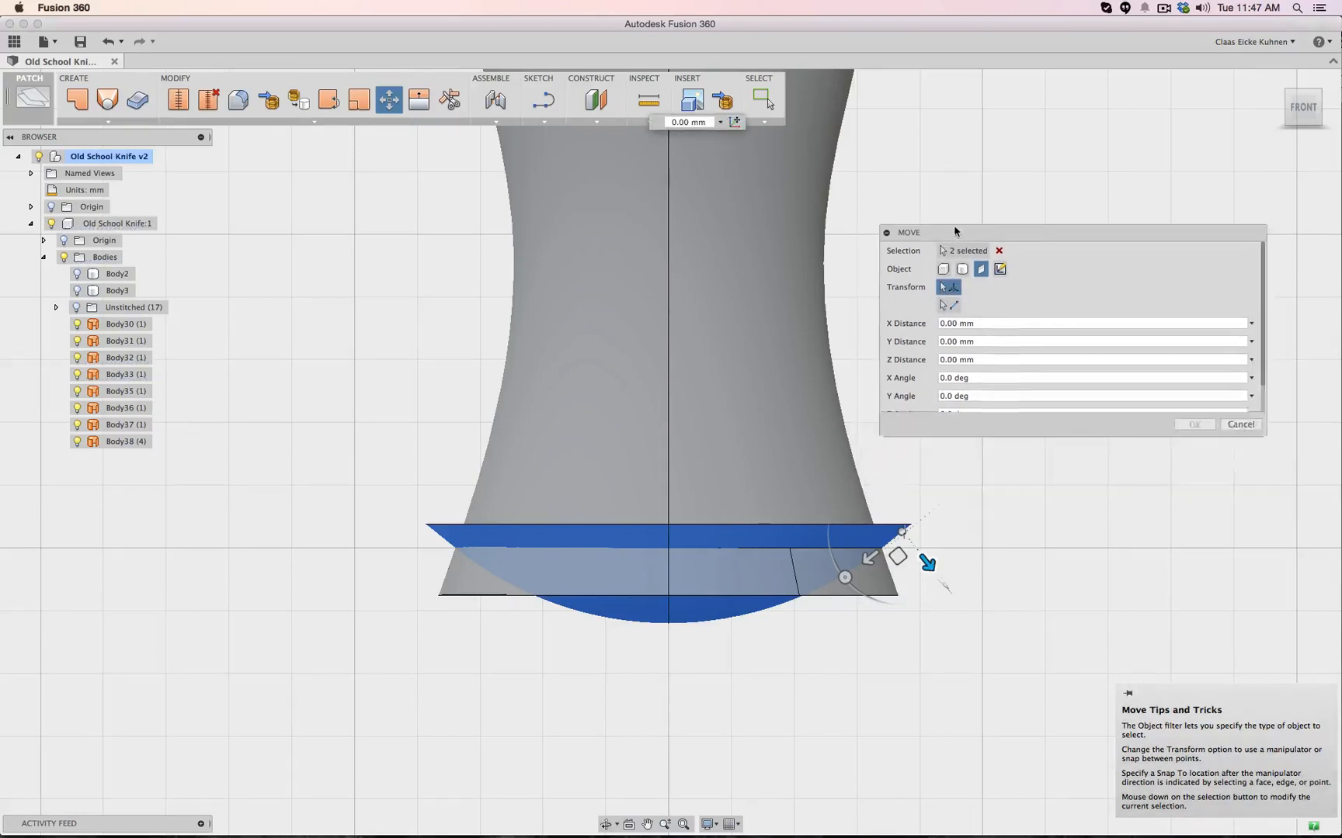
pyautogui.moveTo(653, 123); pyautogui.dragTo(967, 431)
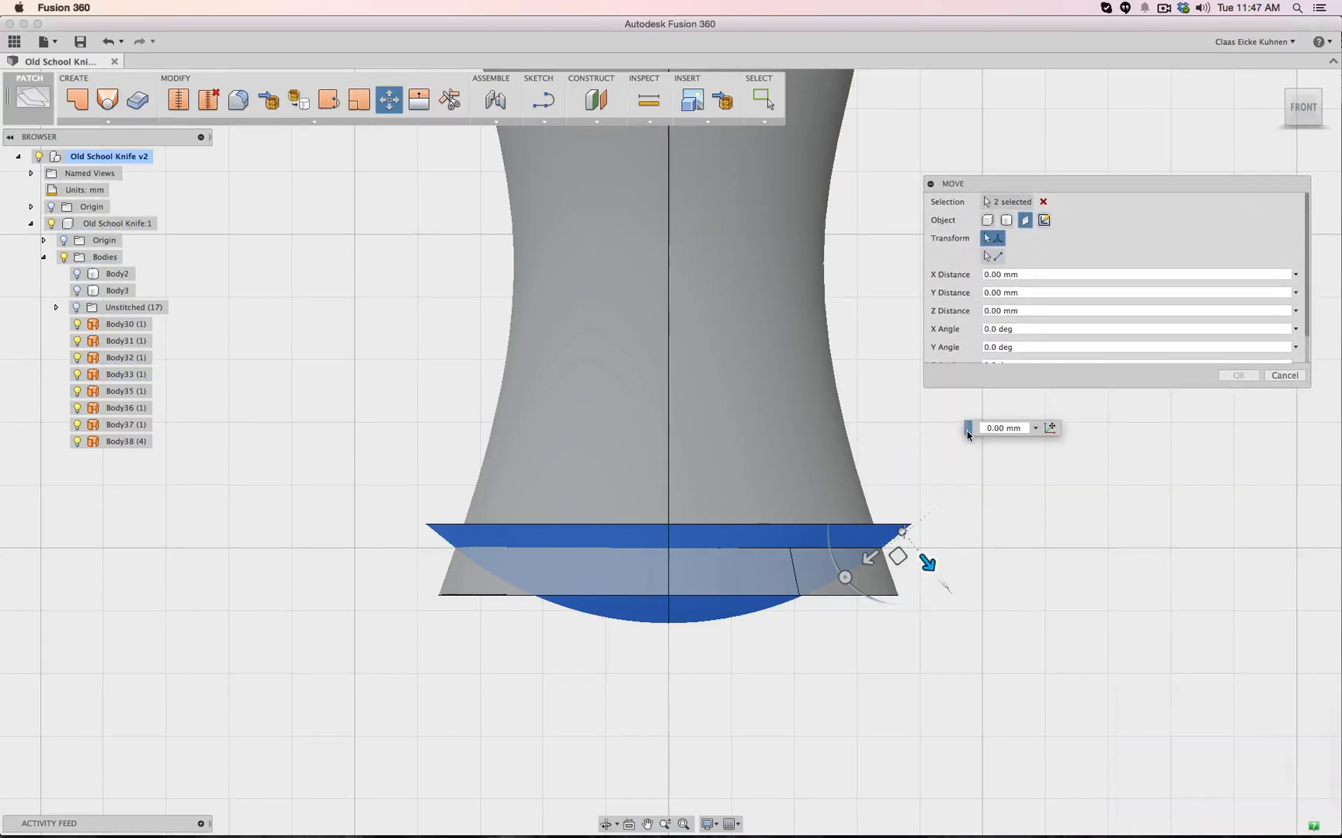
pyautogui.click(1055, 428)
pyautogui.moveTo(901, 532); pyautogui.dragTo(799, 597)
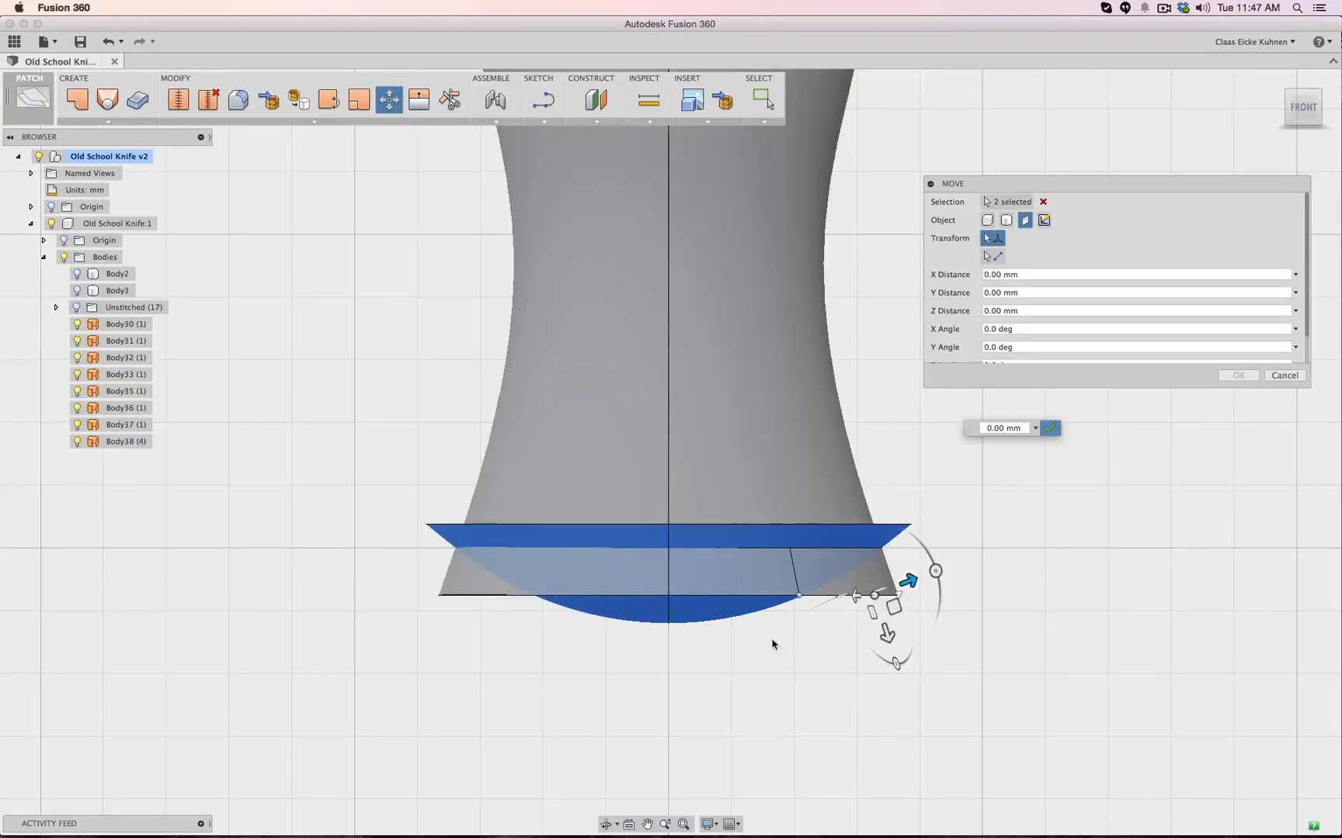
pyautogui.click(669, 622)
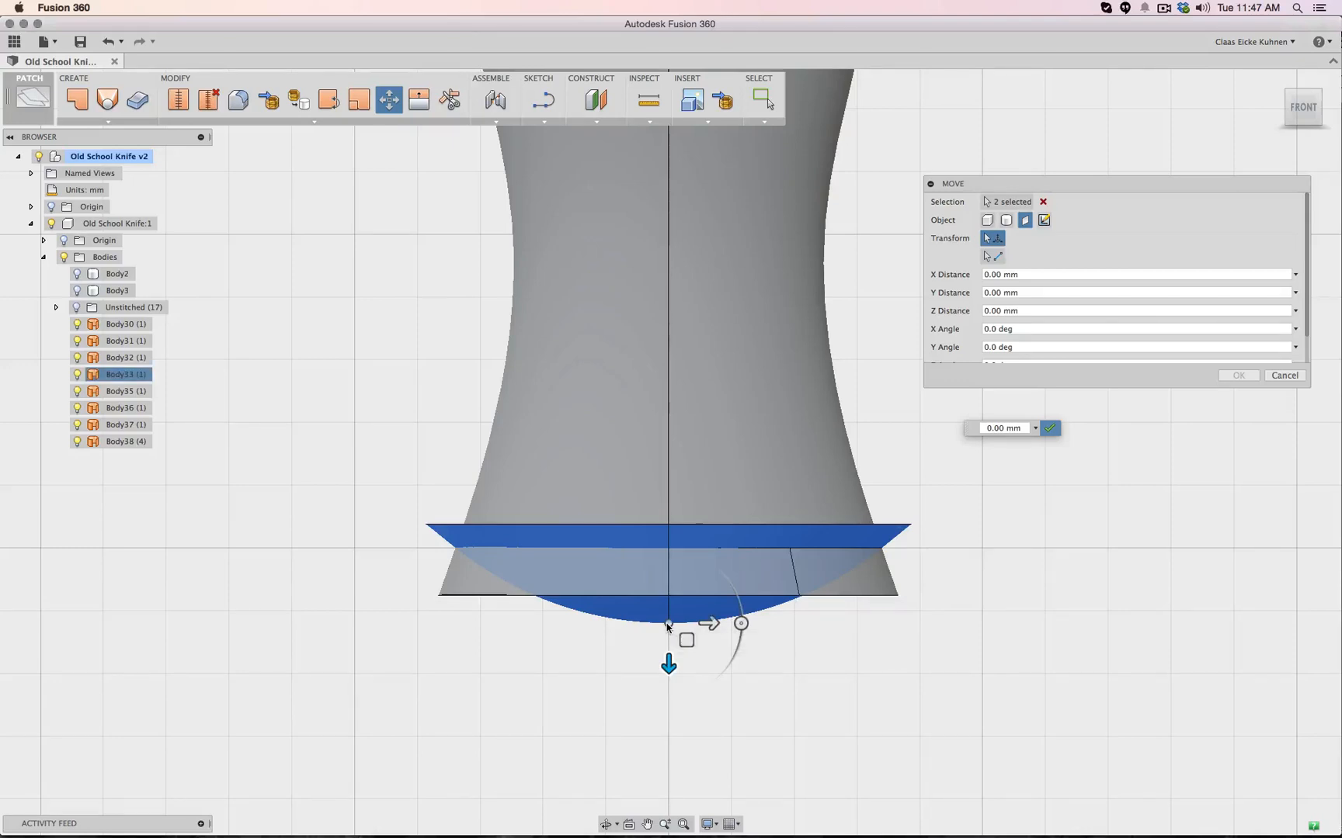
pyautogui.click(1050, 428)
# Move the two domed cap faces -0.25 mm along the vertical axis, toward the handle
pyautogui.moveTo(668, 666); pyautogui.dragTo(669, 656)
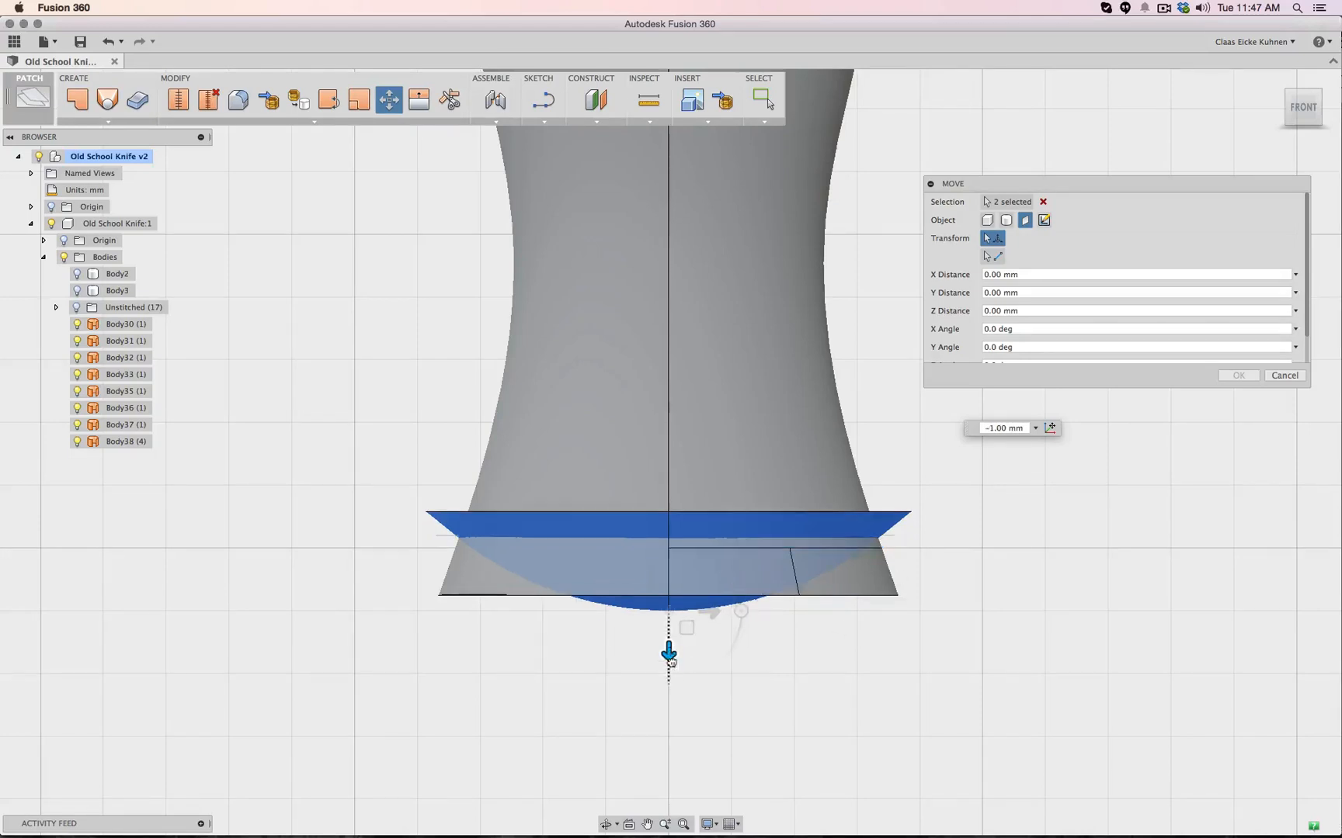
pyautogui.click(989, 427)
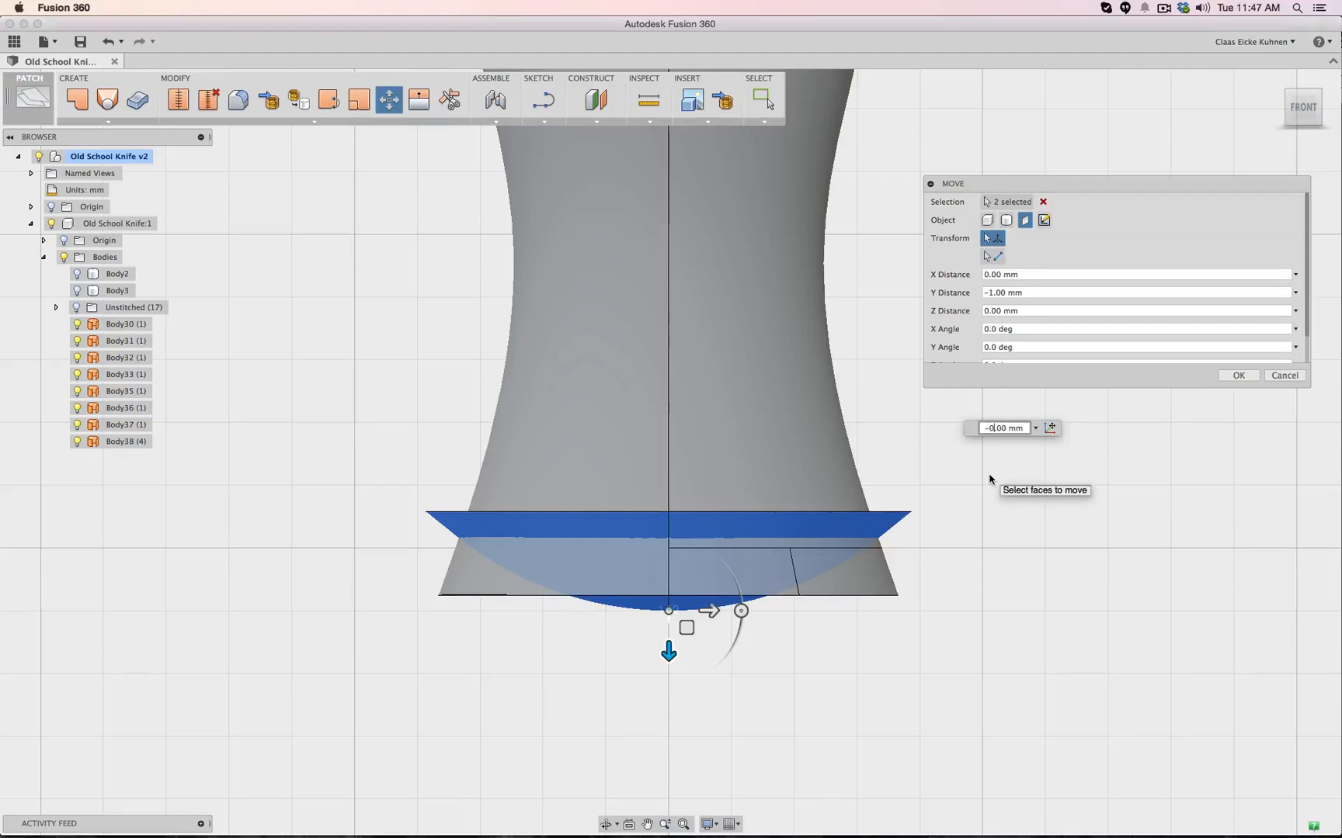
pyautogui.write('5')
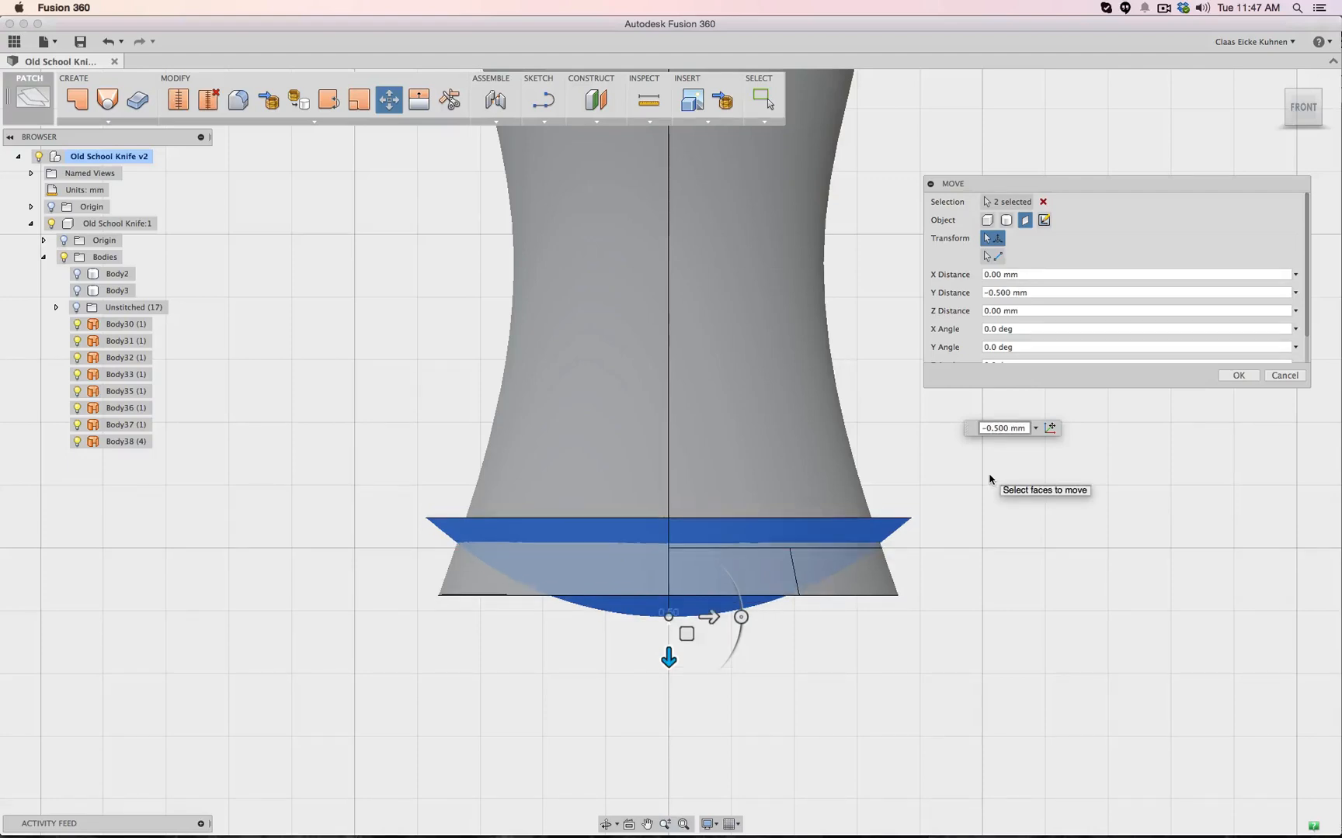
pyautogui.write('3')
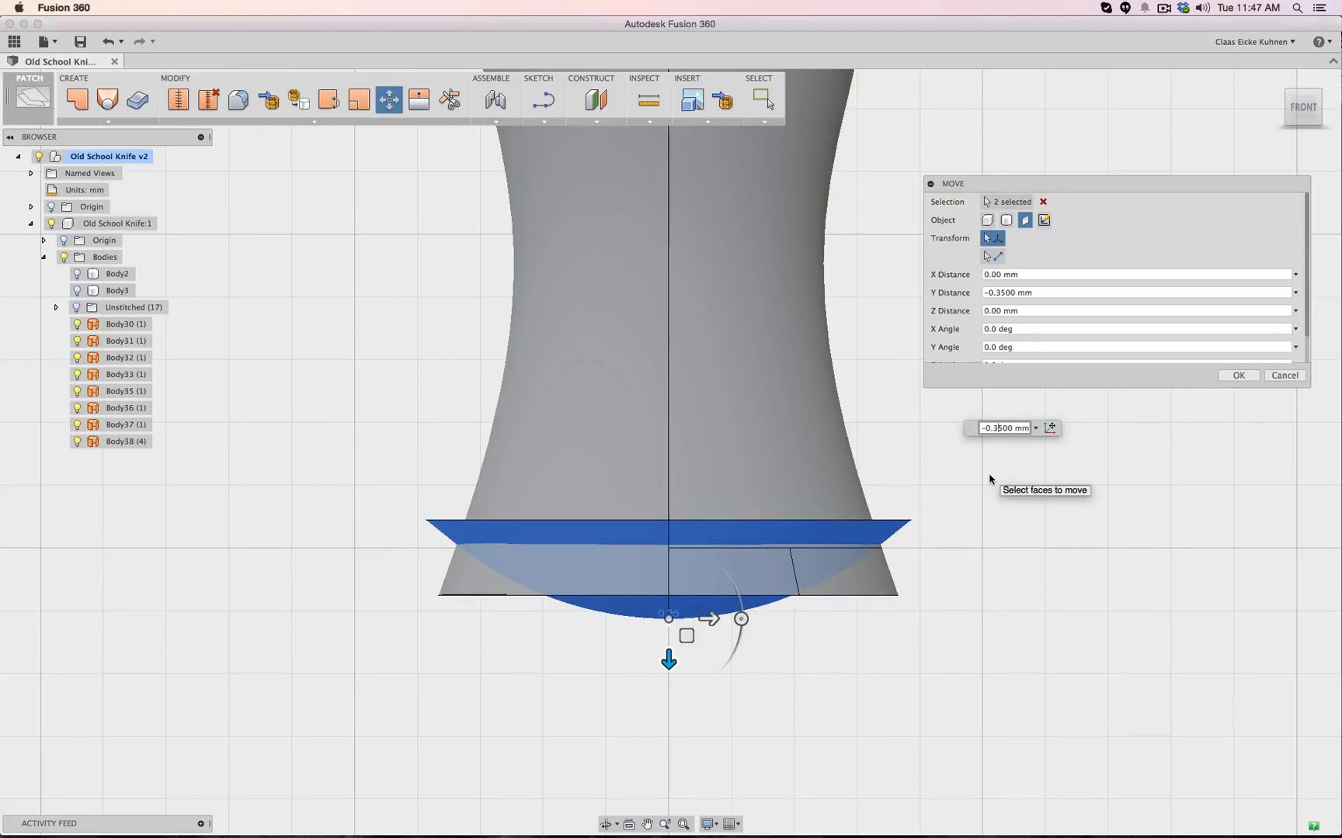
pyautogui.press('BackSpace')
pyautogui.write('2')
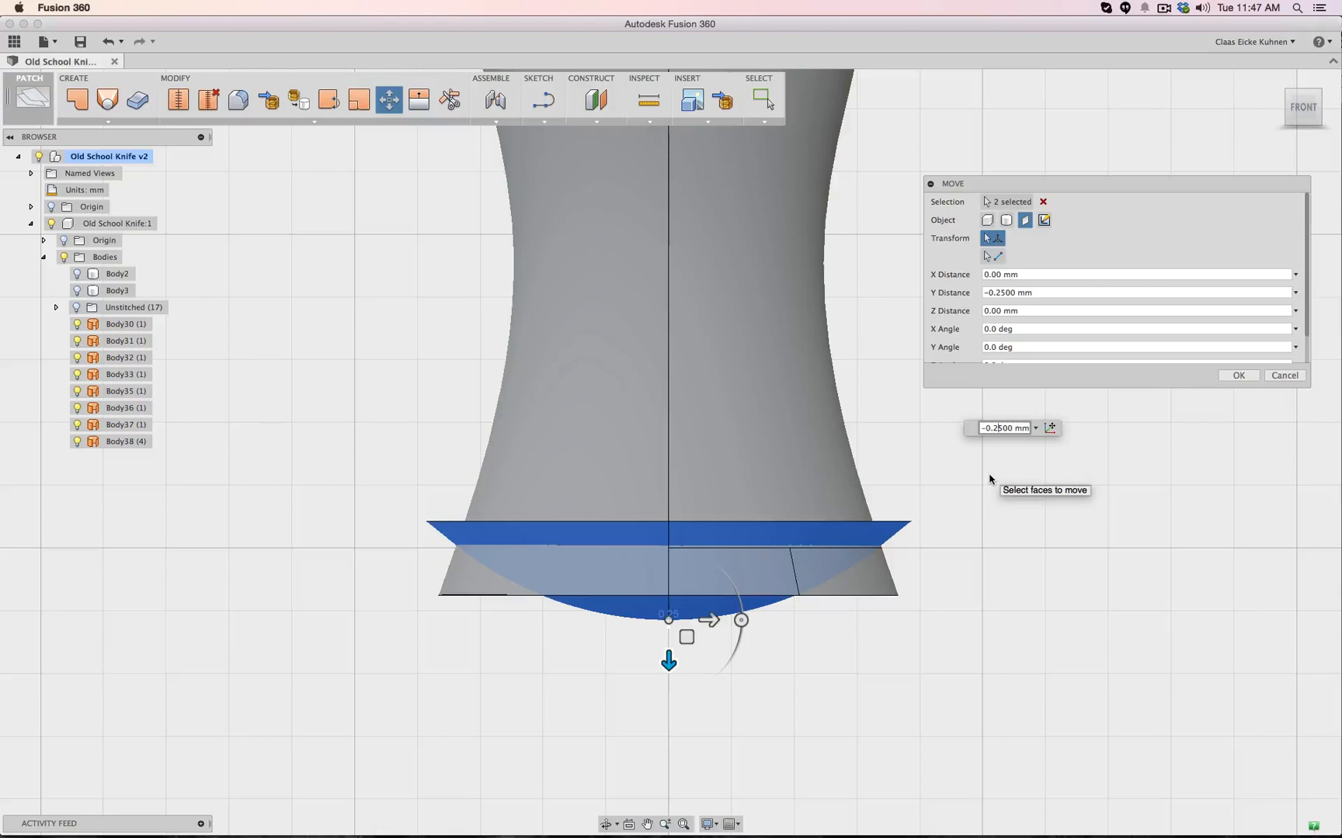
pyautogui.click(1239, 375)
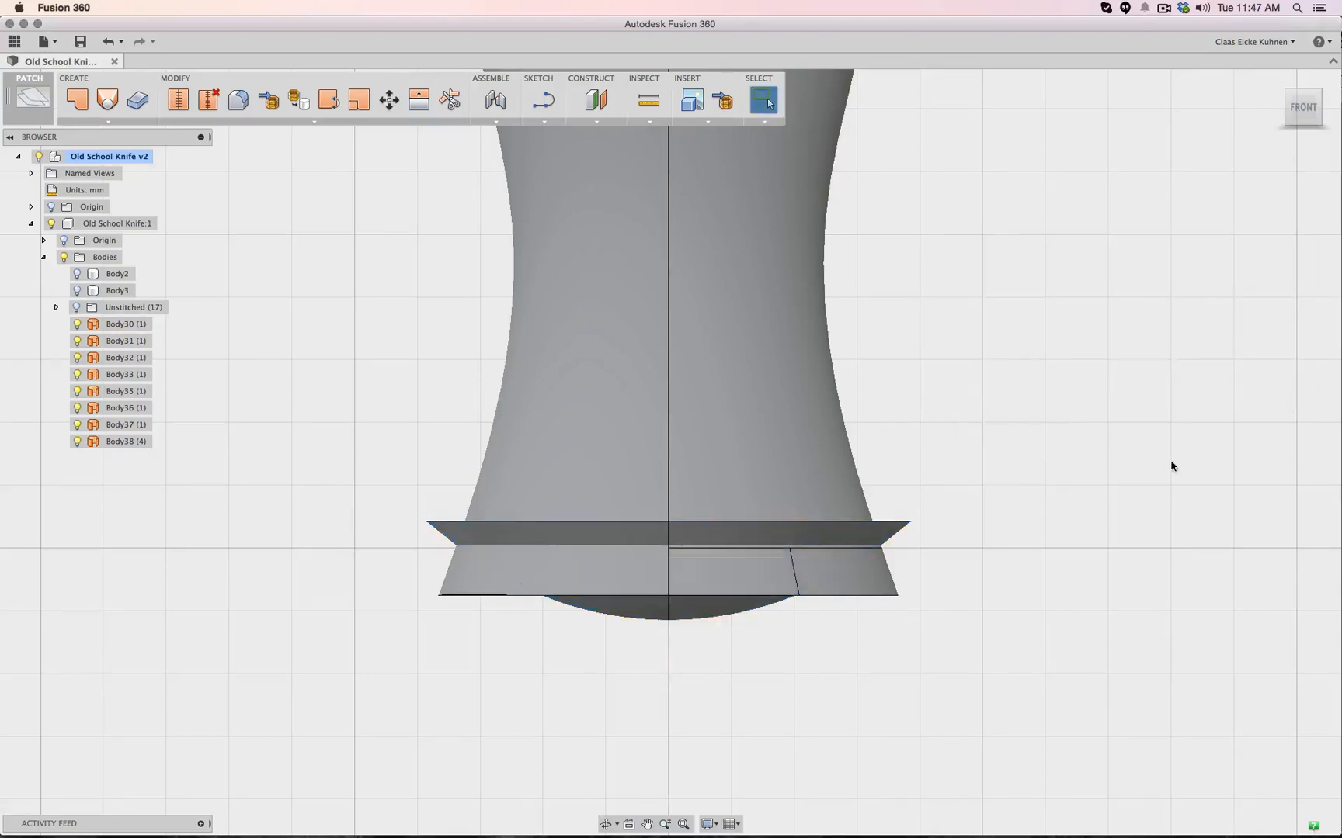
# Unstitch Body38 into its separate handle and rim surfaces, with chain selection enabled
pyautogui.scroll(-2, 996, 495)
pyautogui.scroll(3, 995, 495)
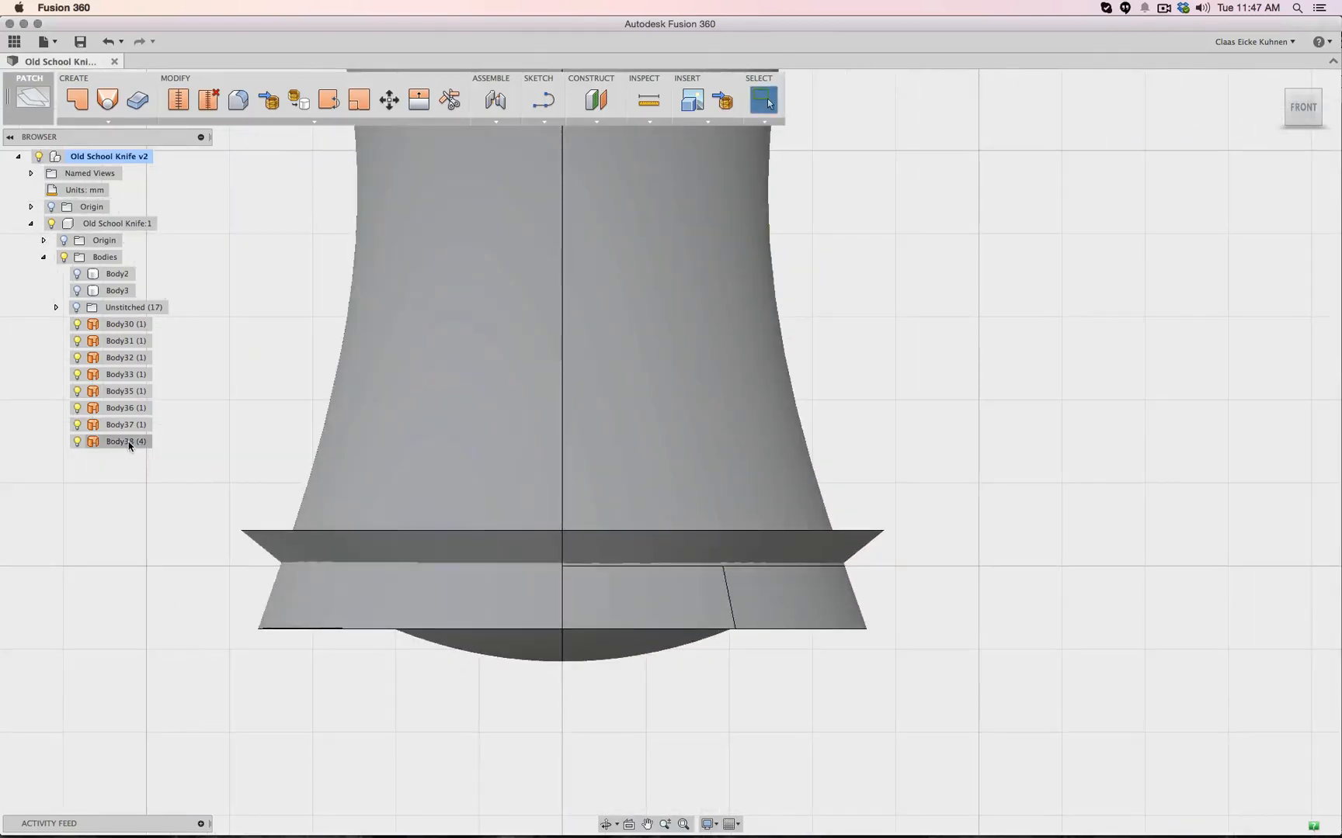
pyautogui.click(129, 442)
pyautogui.click(211, 113)
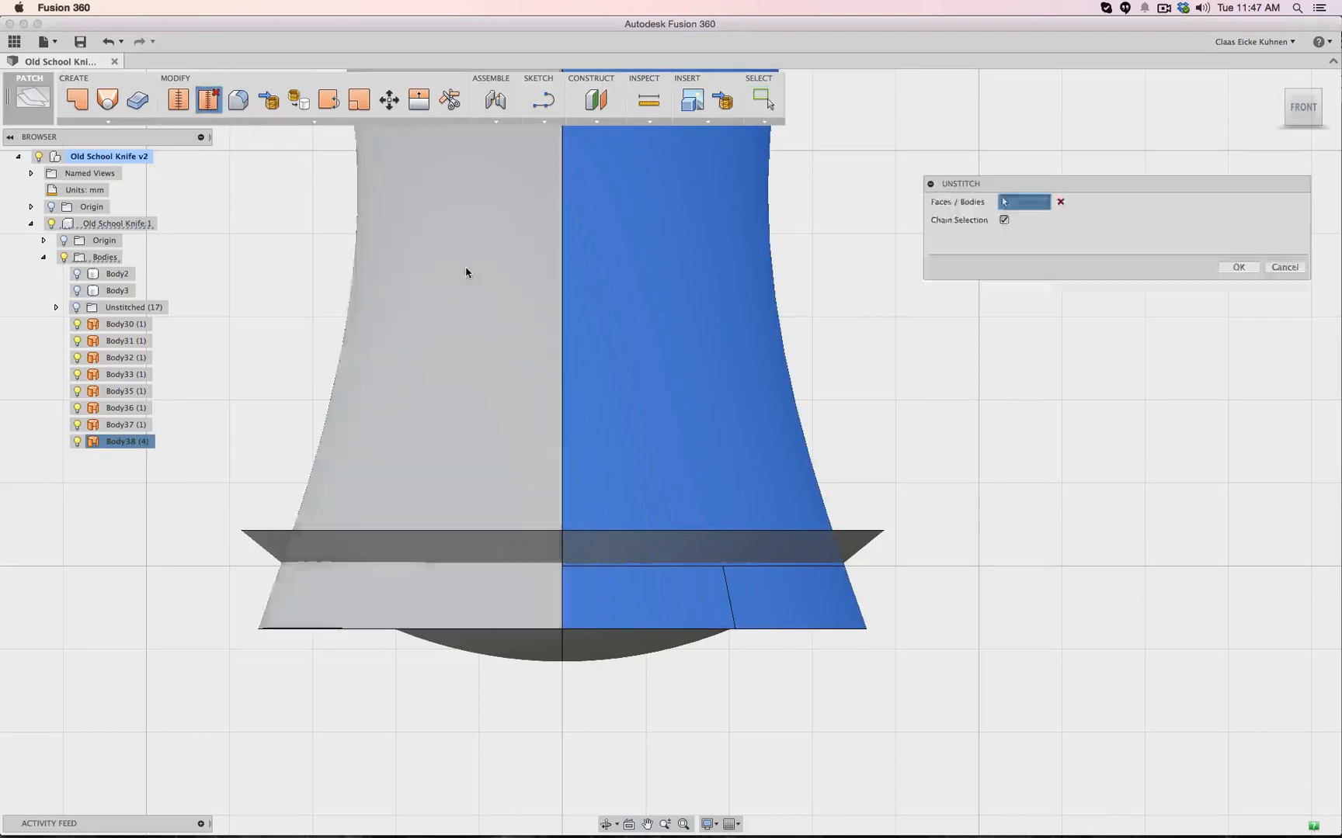
pyautogui.click(1238, 267)
# Delete the two flared rim surfaces at the front of the handle's right half
pyautogui.click(823, 614)
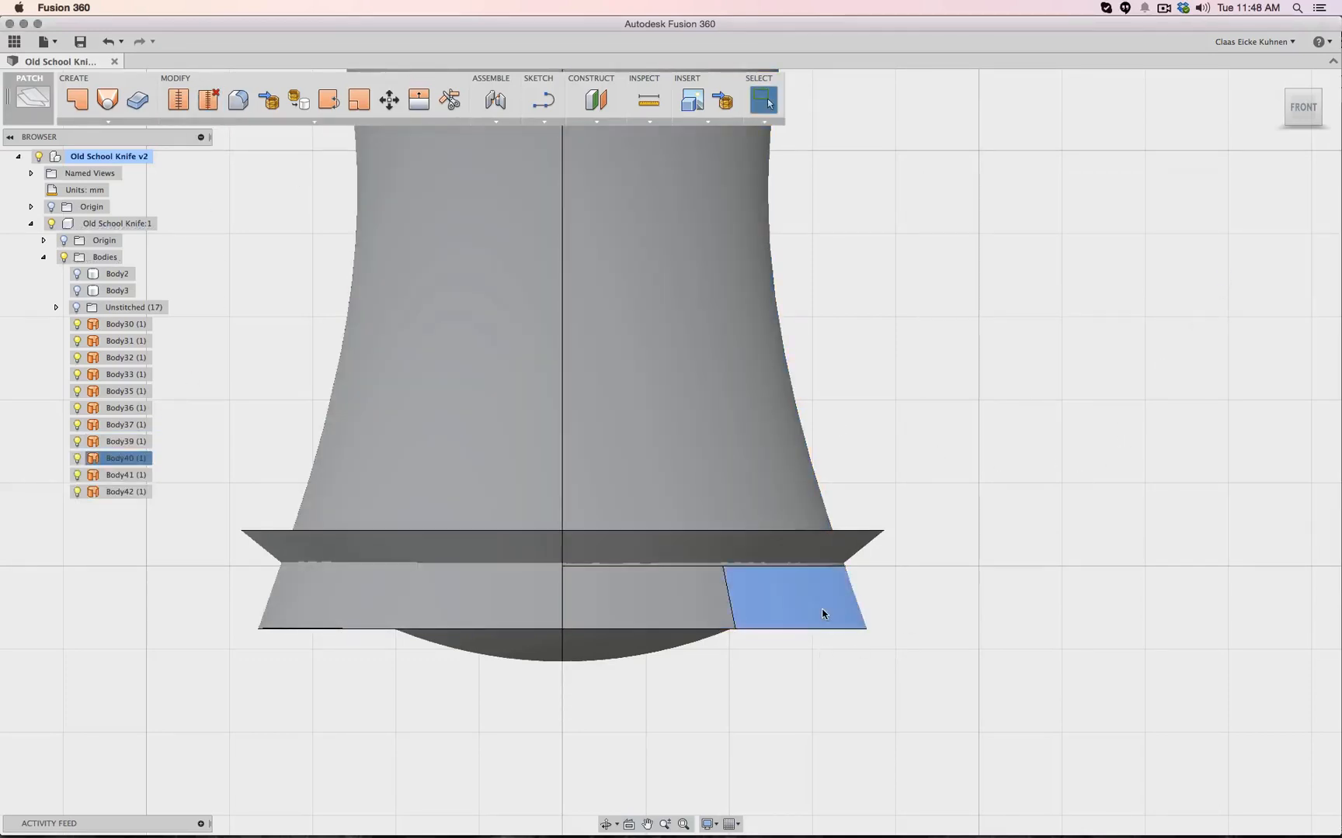
pyautogui.press('Delete')
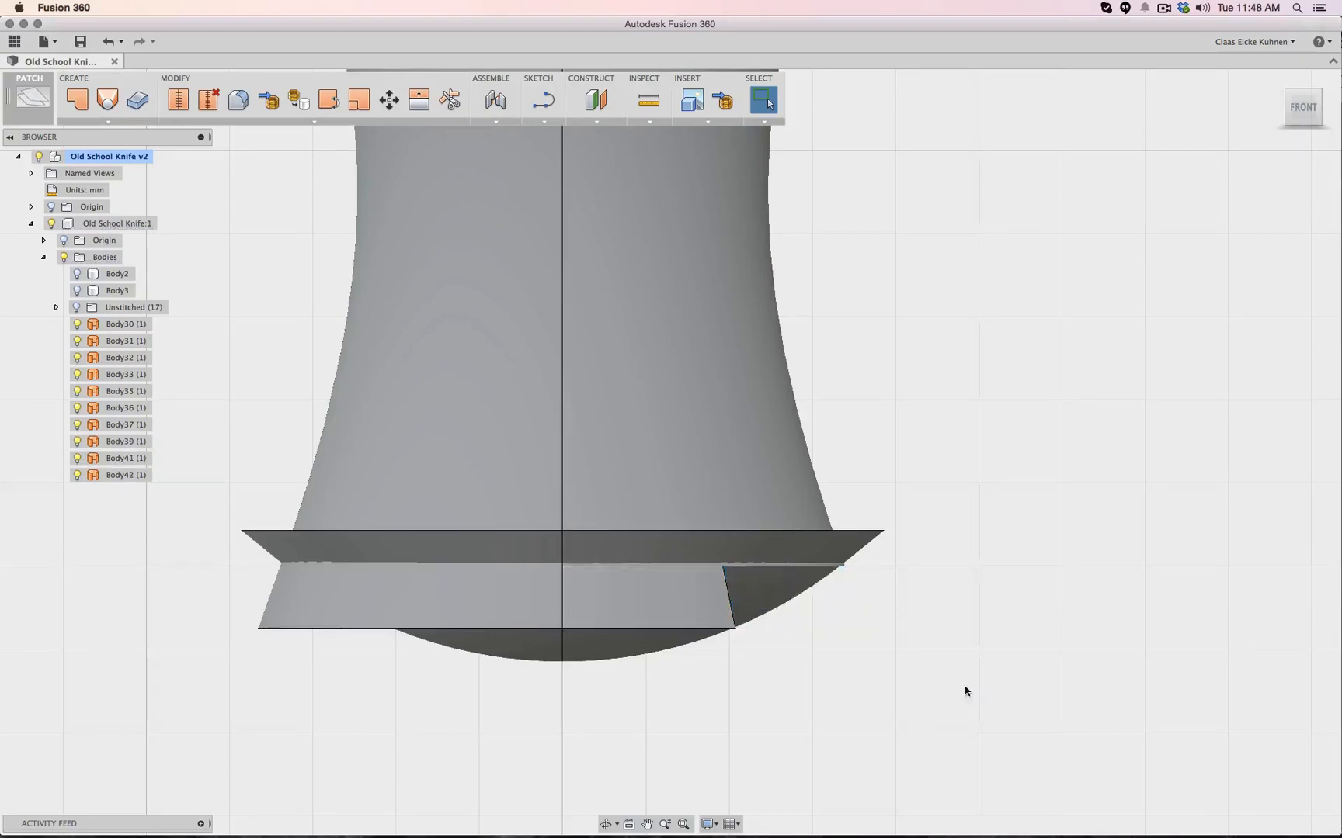
pyautogui.click(687, 618)
pyautogui.scroll(3, 877, 619)
pyautogui.scroll(-2, 882, 619)
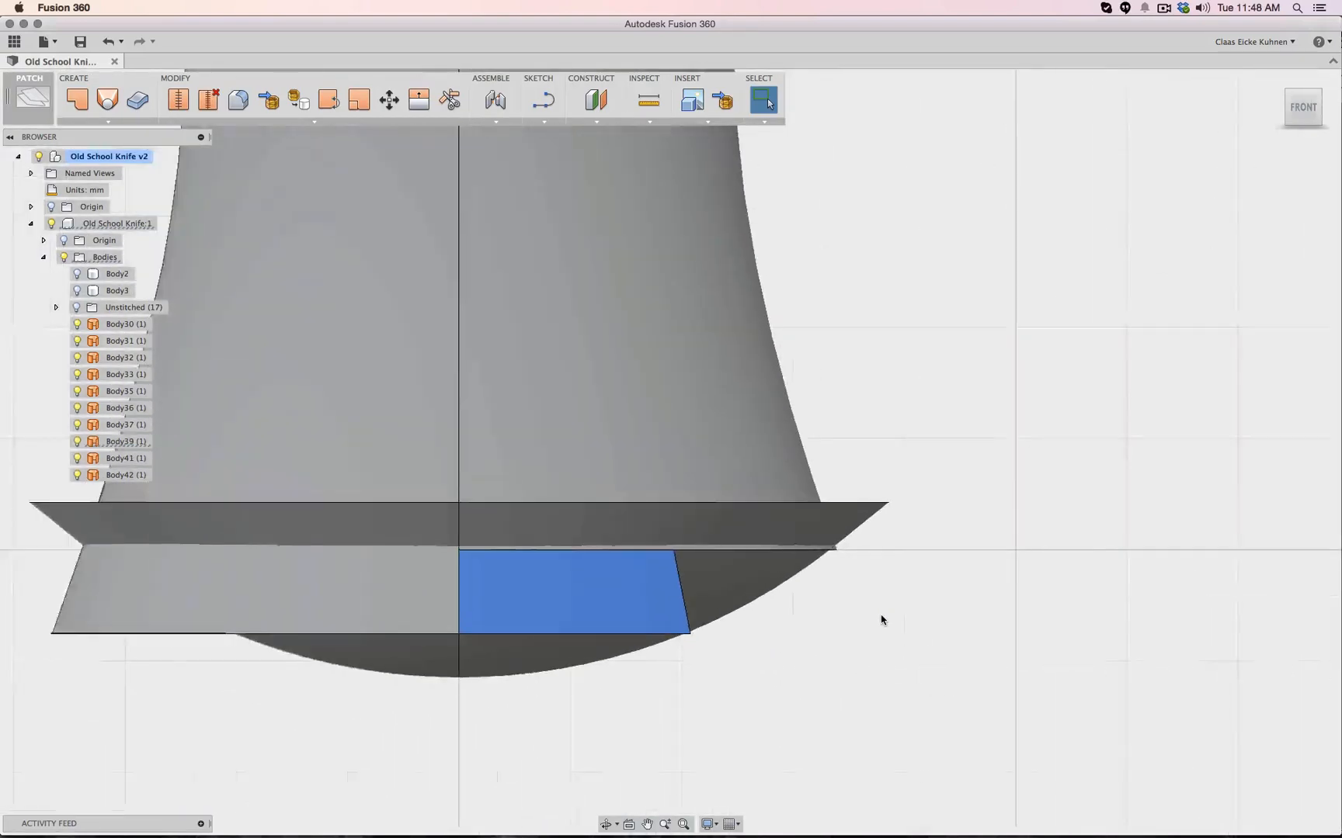
pyautogui.scroll(-3, 881, 619)
pyautogui.press('Delete')
# Delete the remaining short rim surface on the back side of the handle's right half
pyautogui.moveTo(1288, 101); pyautogui.dragTo(1211, 90)
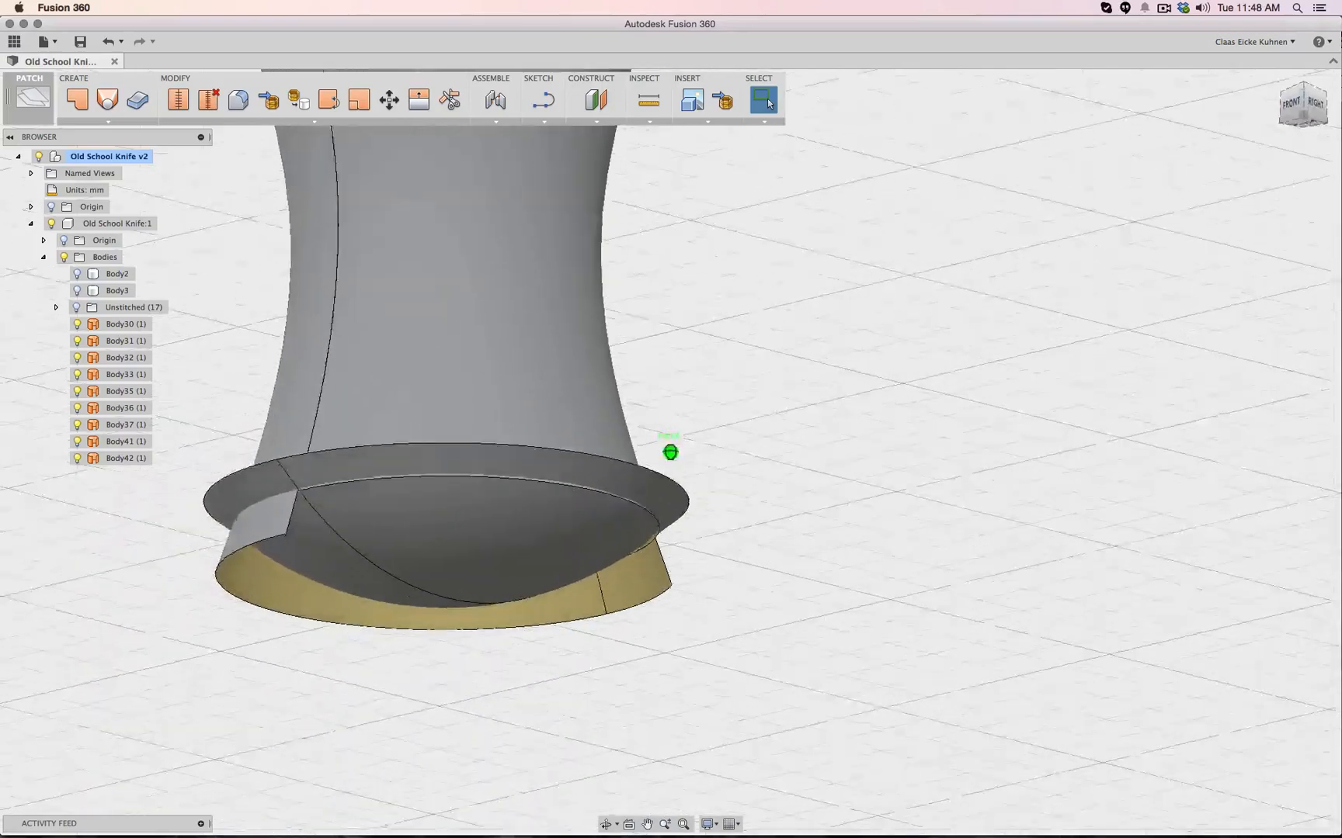
pyautogui.keyDown('shift'); pyautogui.moveTo(670, 452); pyautogui.dragTo(1081, 315, button='middle'); pyautogui.keyUp('shift')
pyautogui.click(621, 559)
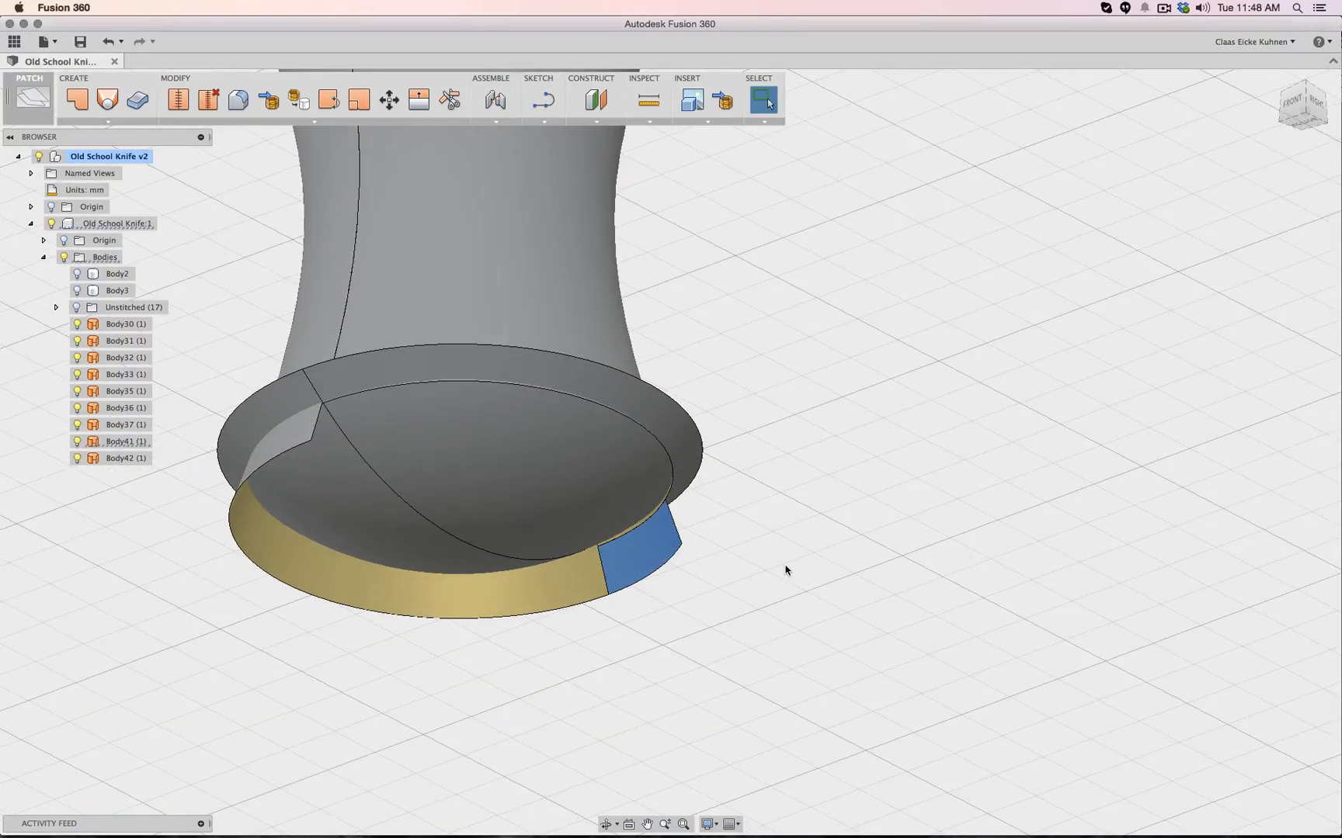
pyautogui.press('Delete')
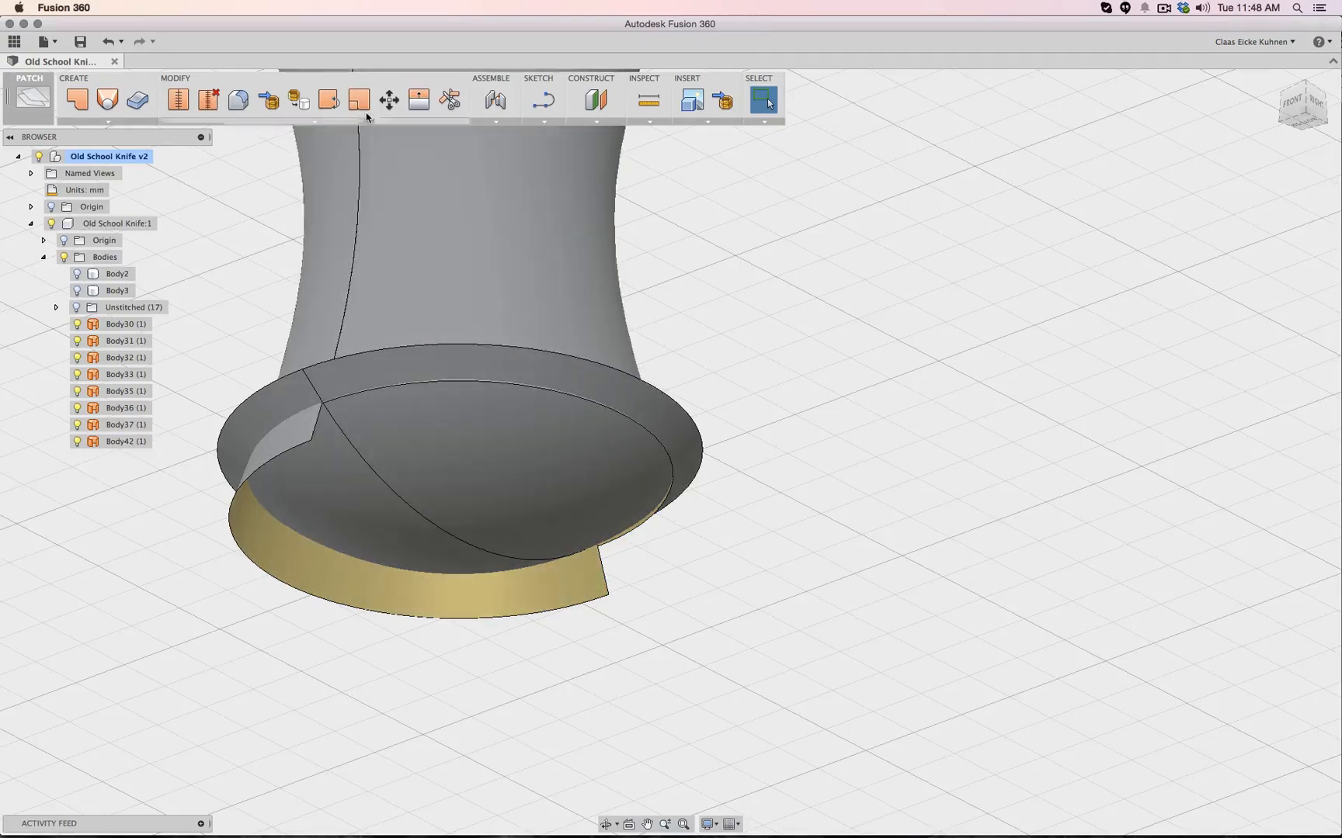
# Trim the excess strip from the handle's right half, Body42, using cap half Body33 as the trim tool
pyautogui.click(447, 101)
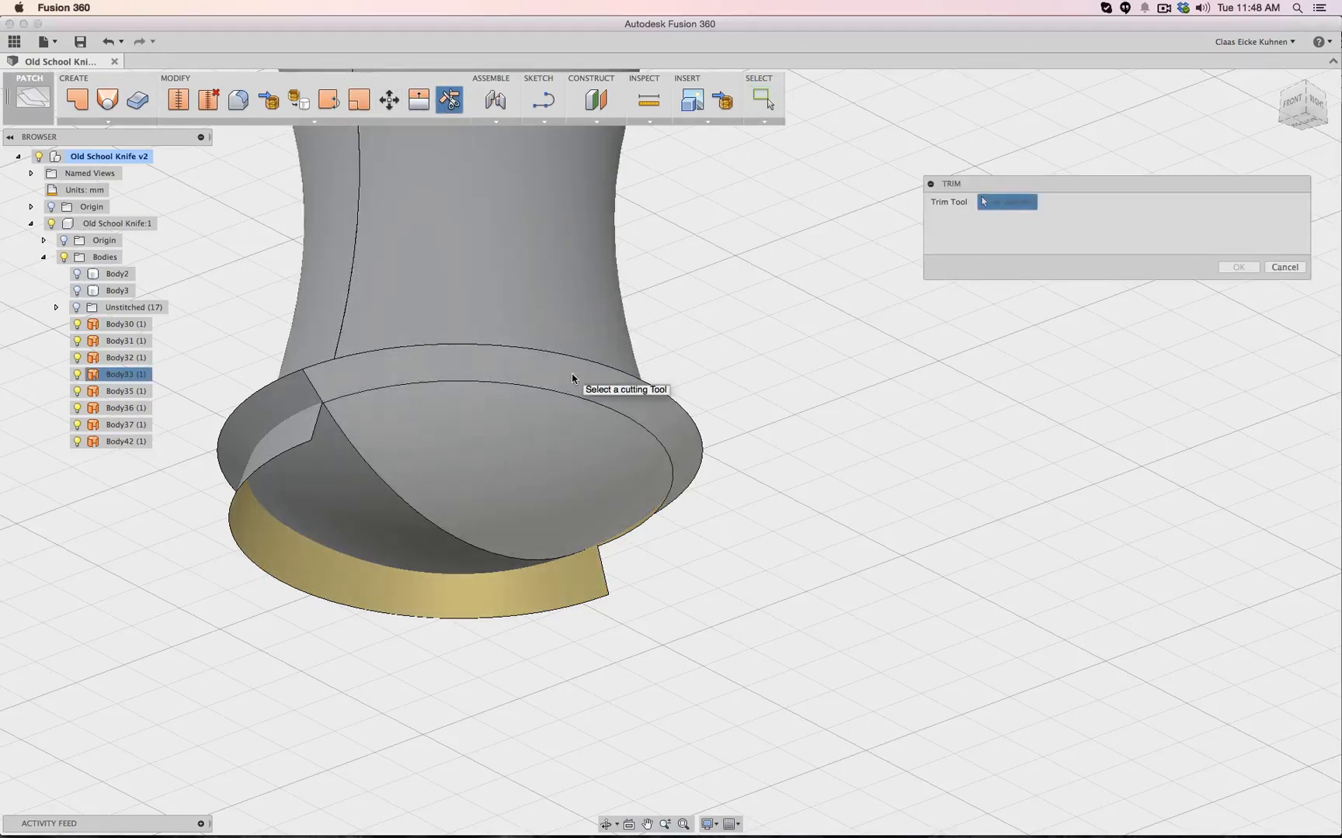
pyautogui.click(571, 378)
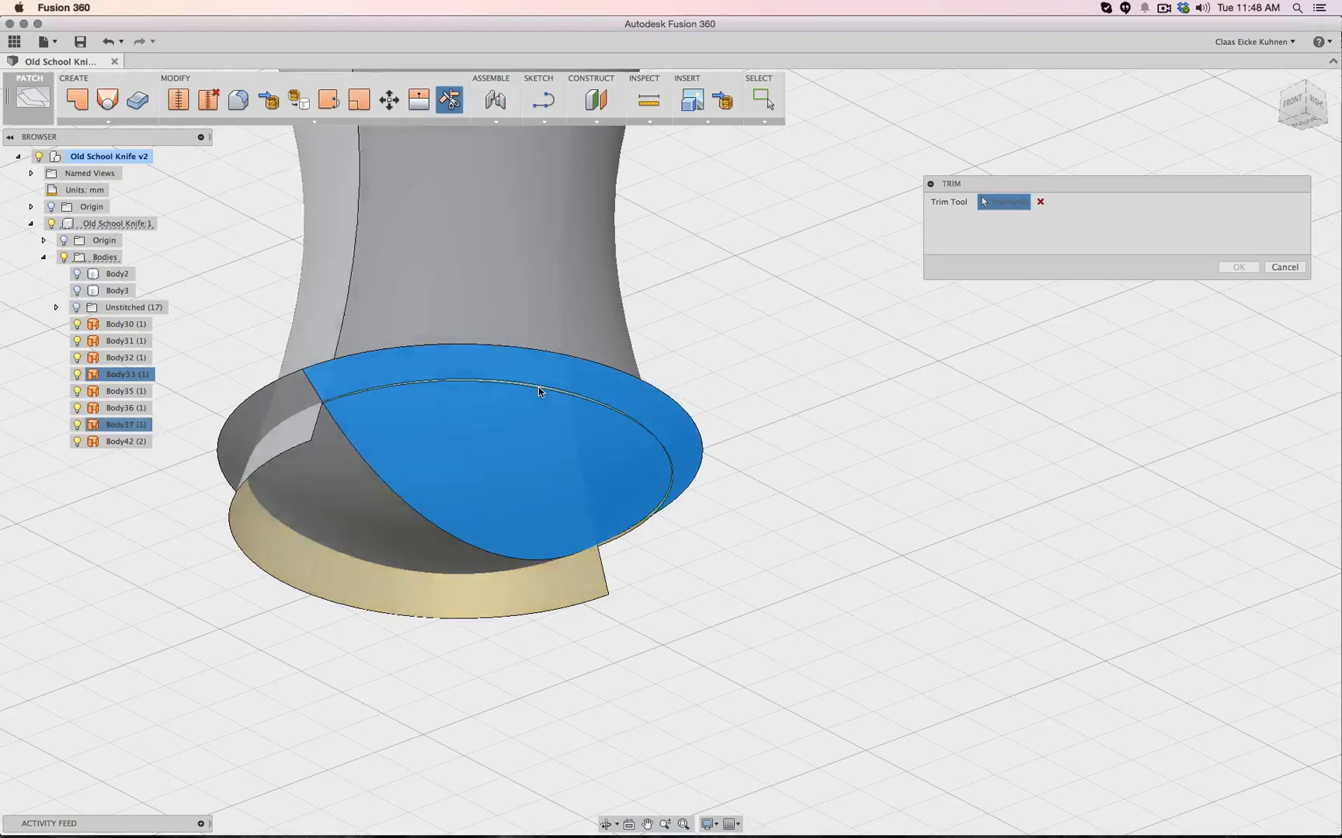
pyautogui.click(538, 387)
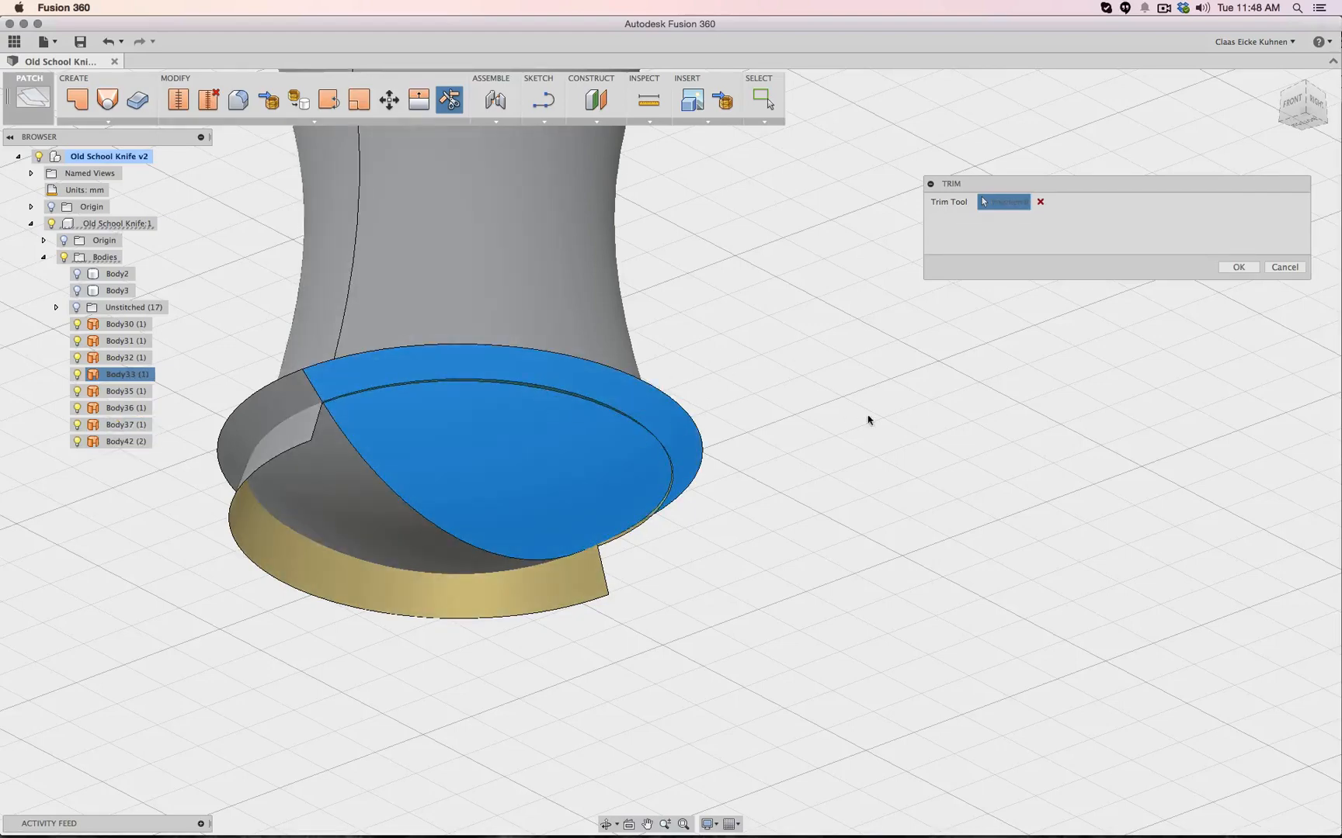
pyautogui.click(1238, 266)
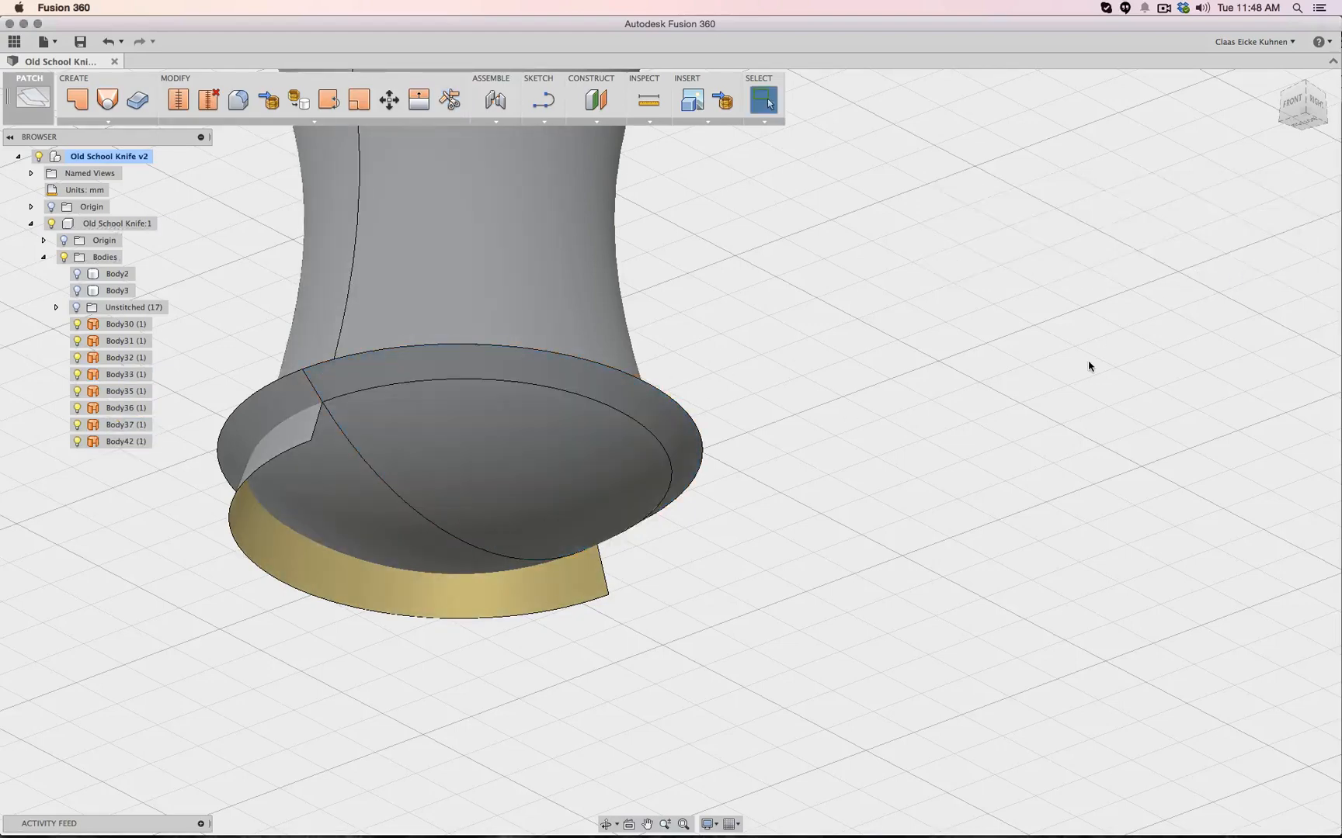
# Trim the protruding lower strip off the handle's other half, Body37, using cap half Body32 as the trim tool
pyautogui.click(449, 100)
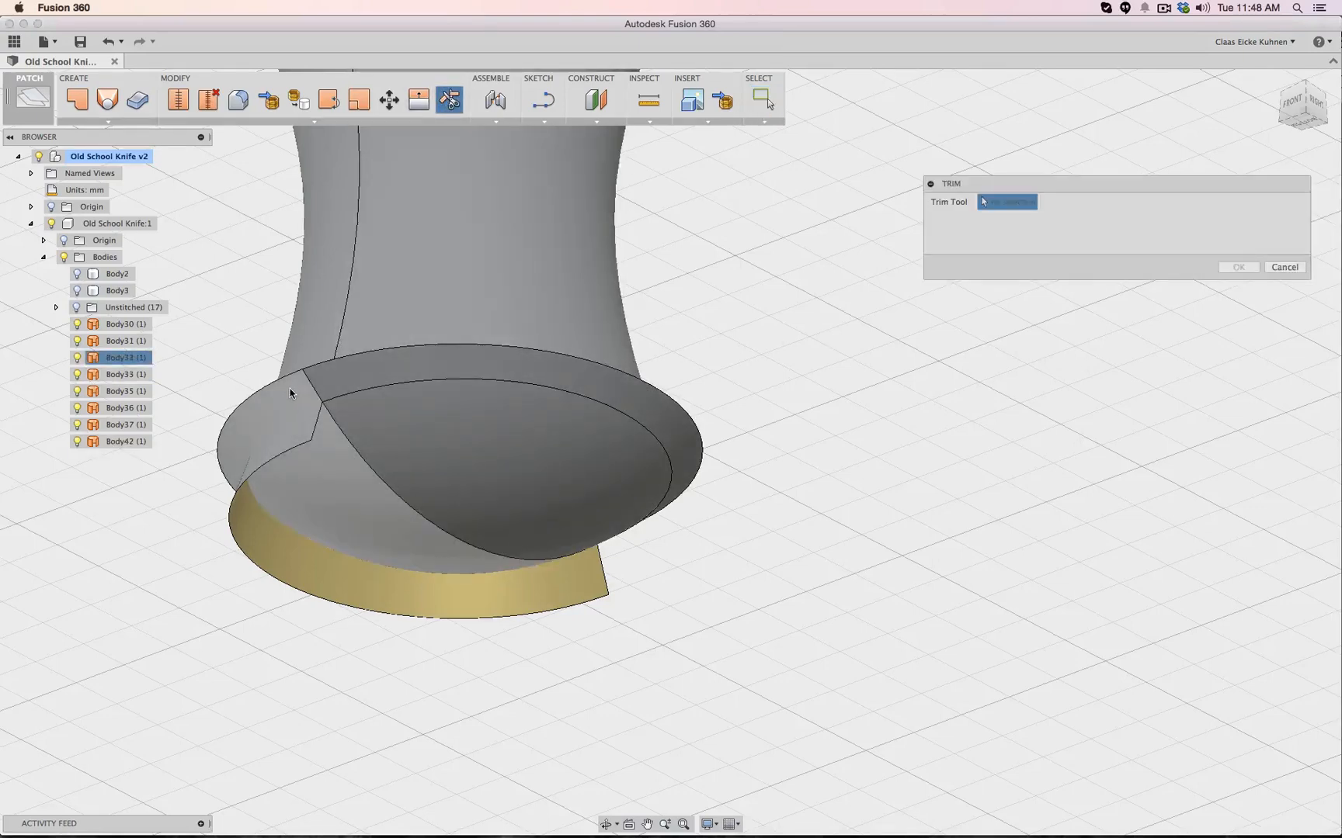
pyautogui.click(282, 437)
pyautogui.click(304, 577)
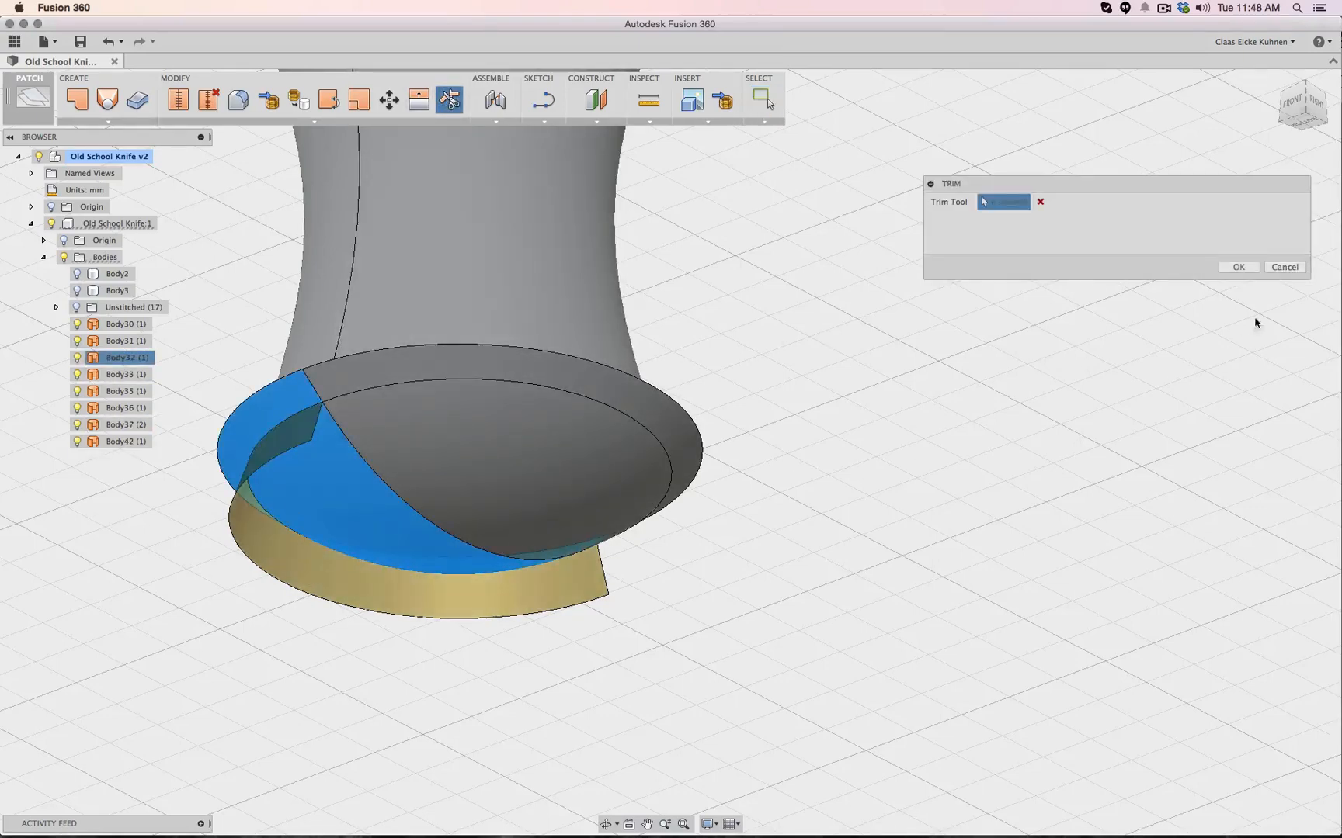
pyautogui.click(1238, 266)
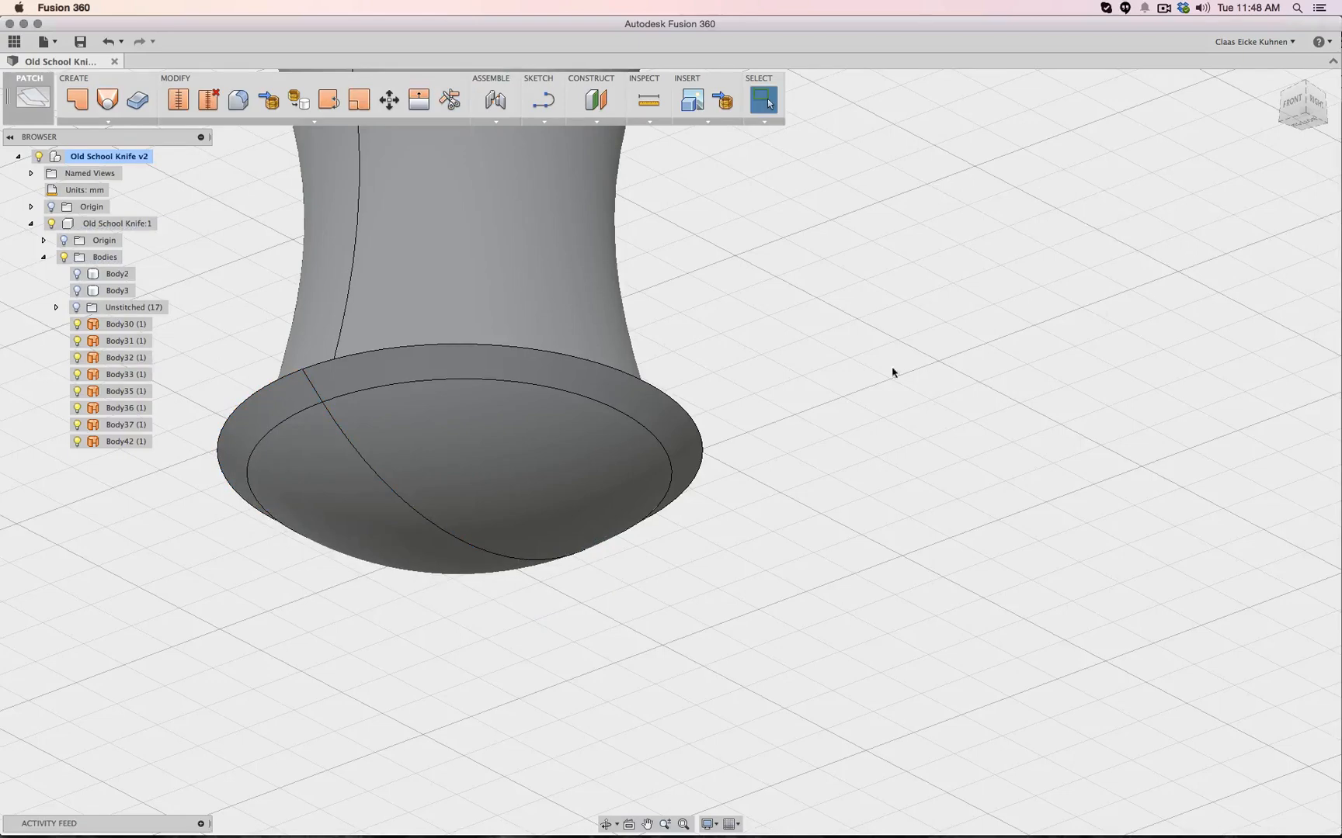
# Trim the overhanging rim off cap half Body33, using handle half Body42 as the trim tool
pyautogui.click(449, 99)
pyautogui.click(664, 427)
pyautogui.click(663, 426)
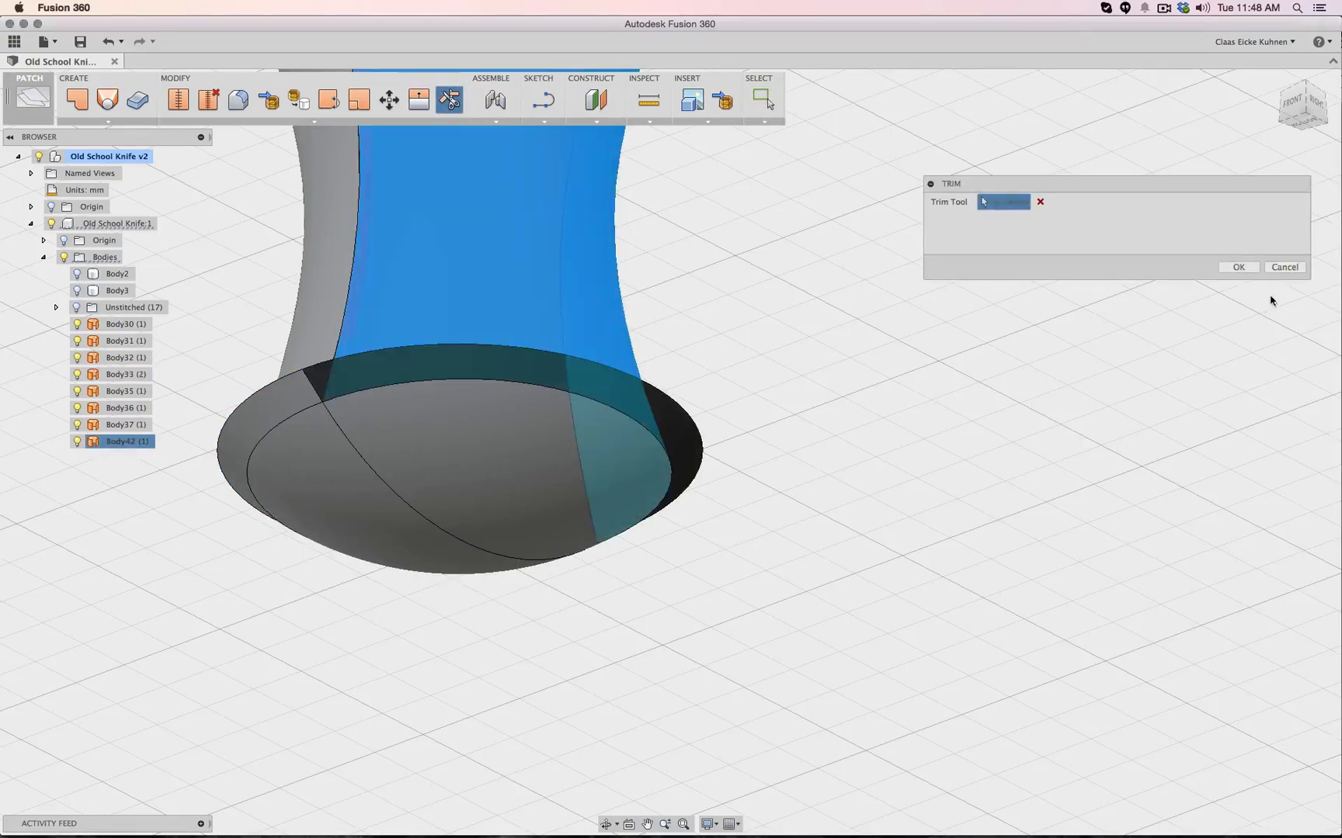
pyautogui.click(1238, 266)
# Trim the remaining overhang off cap half Body32, using handle half Body37 as the trim tool
pyautogui.click(448, 101)
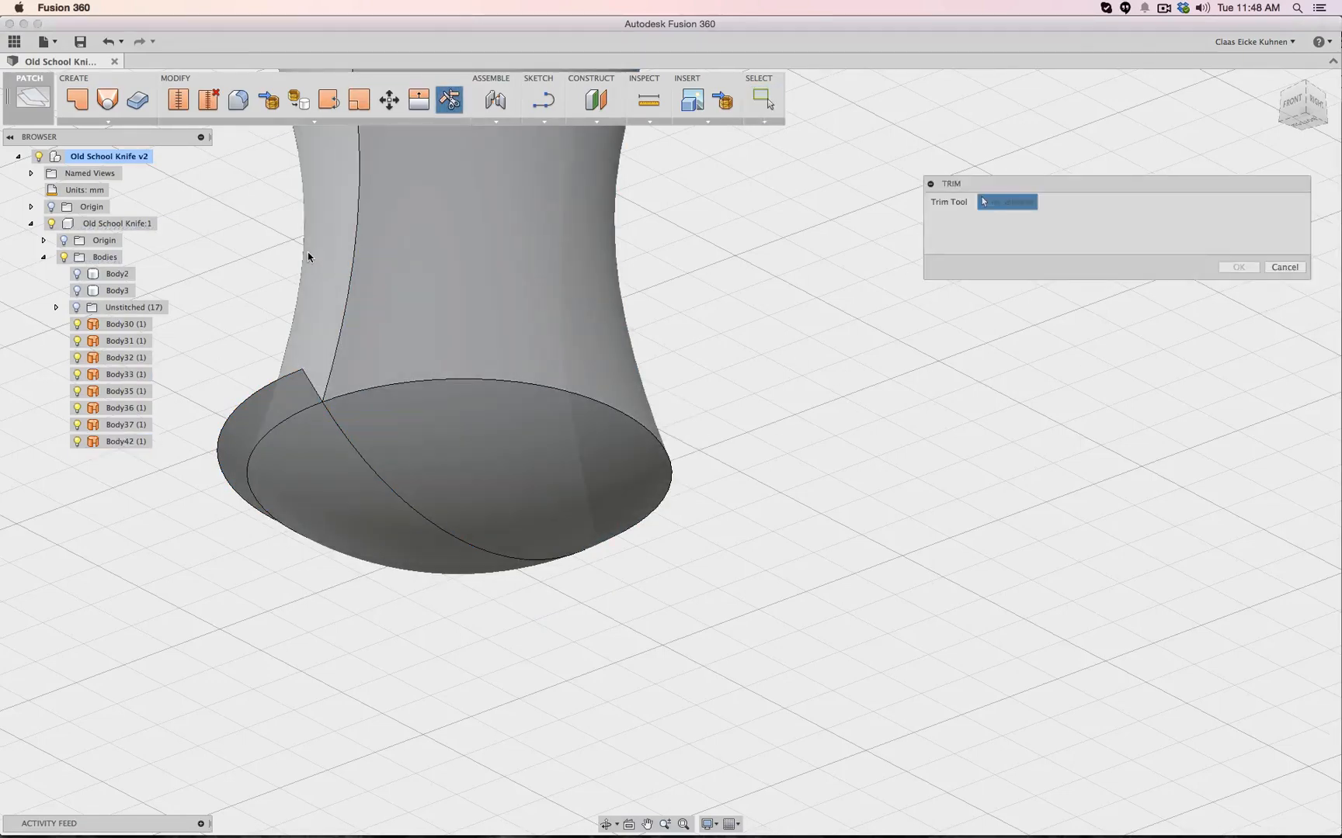
pyautogui.click(223, 416)
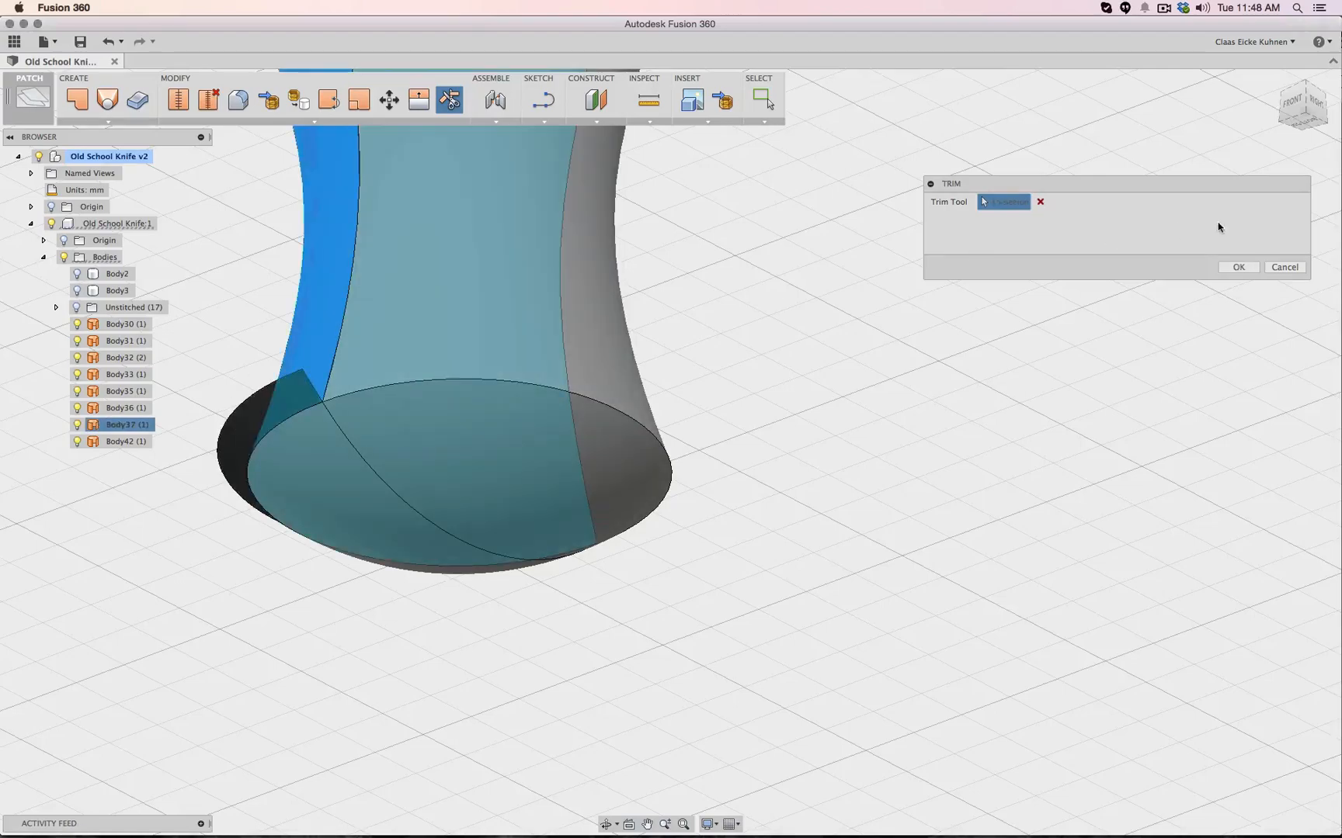
pyautogui.click(1231, 267)
# Stitch the two handle halves and the two trimmed cap halves into one body with a 0.01 mm tolerance
pyautogui.scroll(-3, 908, 377)
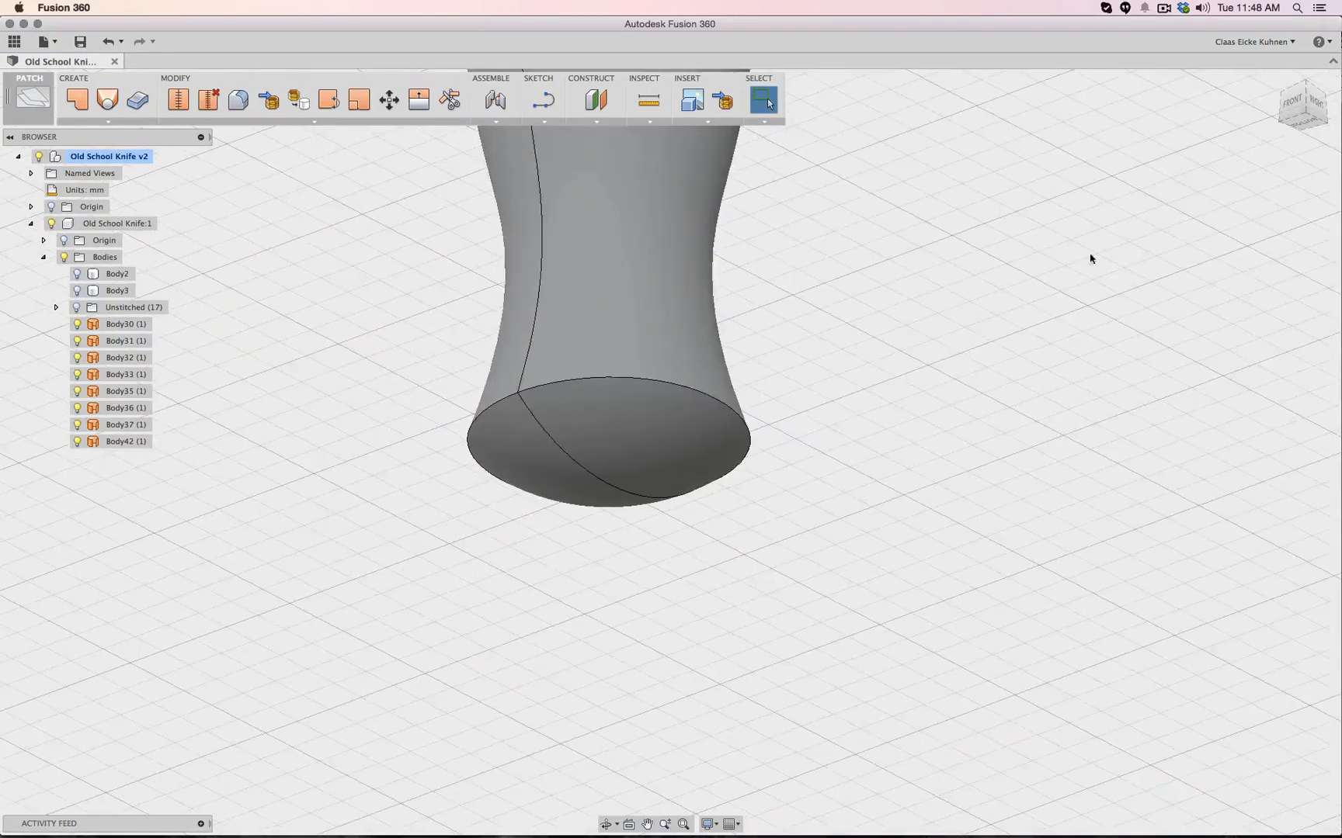
pyautogui.moveTo(1292, 129)
pyautogui.keyDown('shift'); pyautogui.mouseDown(button='middle')
pyautogui.moveTo(1261, 165)
pyautogui.moveTo(1224, 129)
pyautogui.moveTo(1021, 221)
pyautogui.mouseUp(button='middle'); pyautogui.keyUp('shift')
pyautogui.moveTo(1129, 248); pyautogui.dragTo(1021, 503, button='middle')
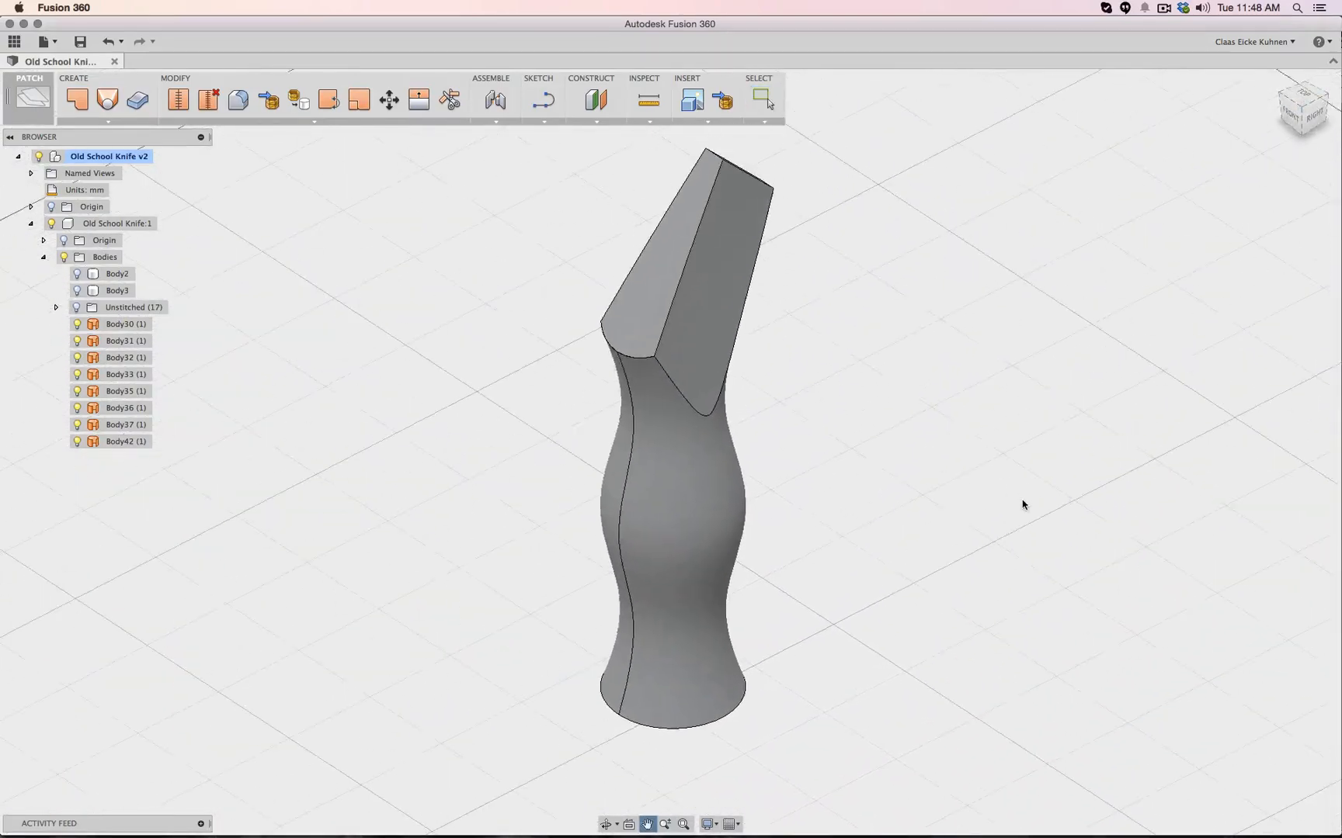
pyautogui.click(1305, 123)
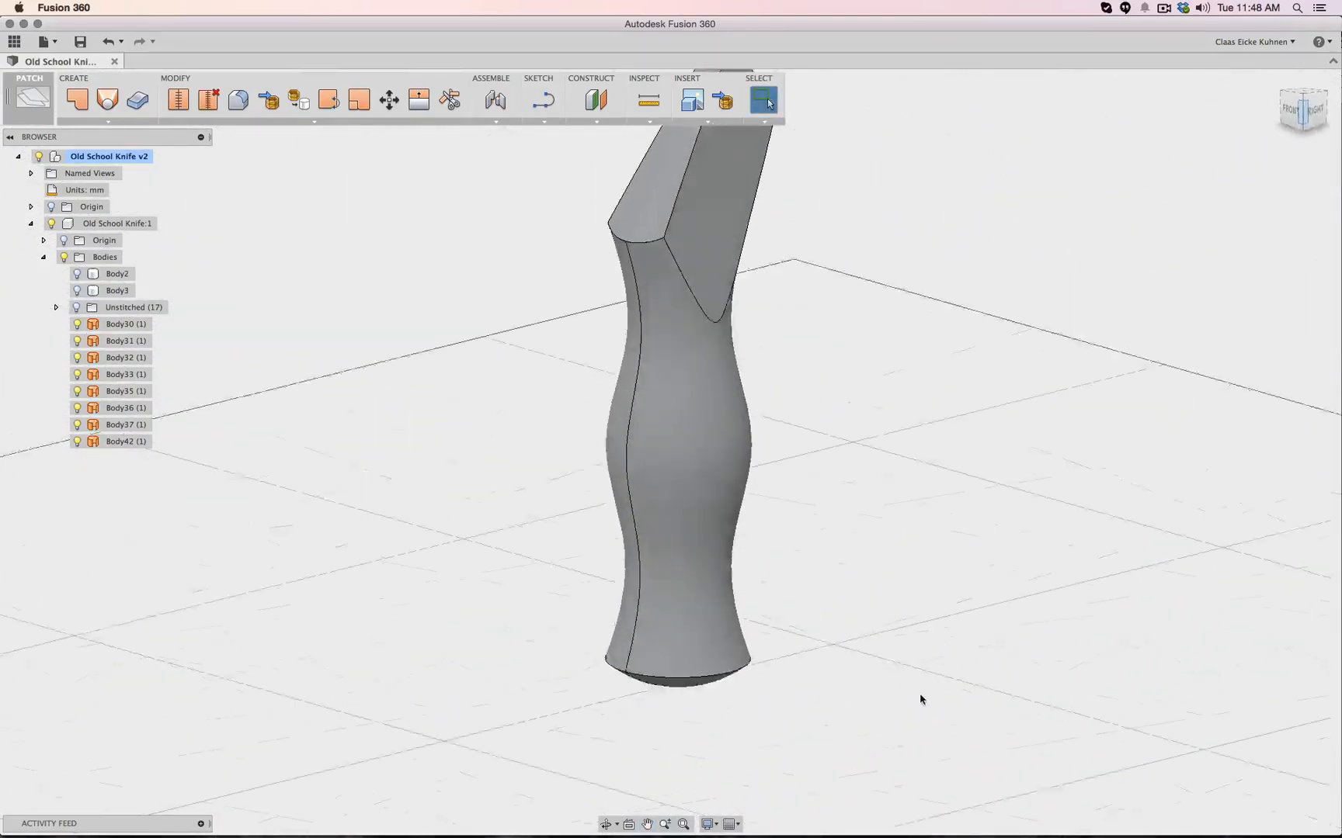
pyautogui.moveTo(866, 514); pyautogui.dragTo(539, 733)
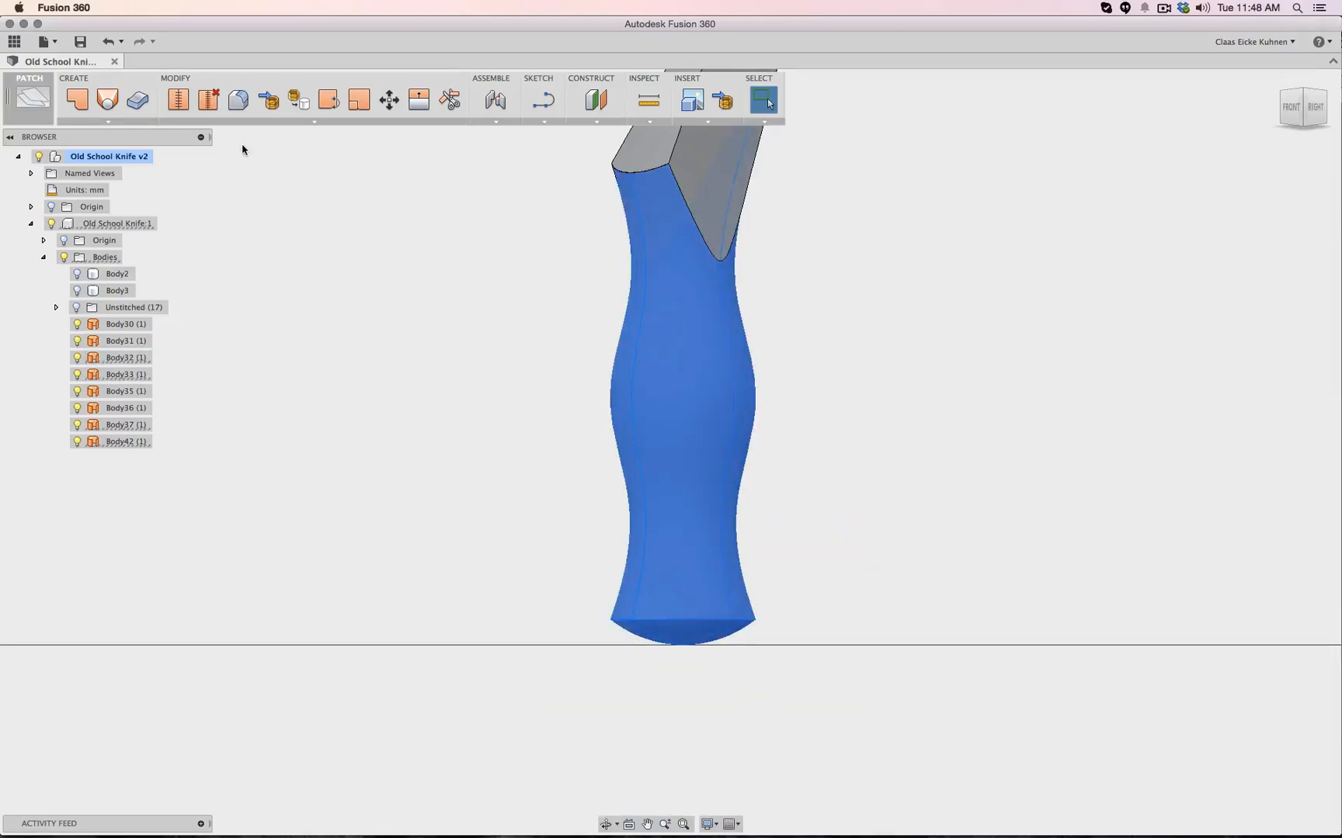
pyautogui.click(179, 101)
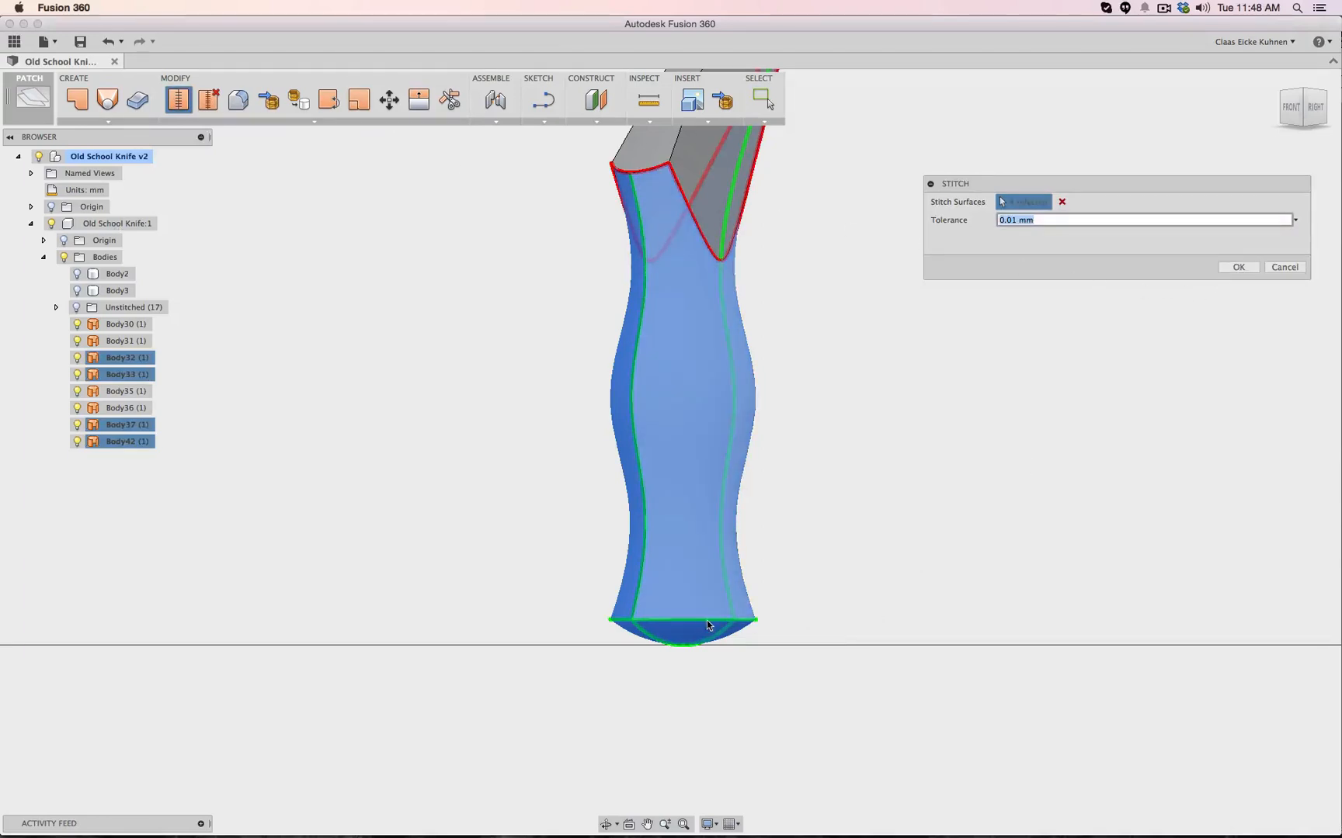
pyautogui.click(1240, 267)
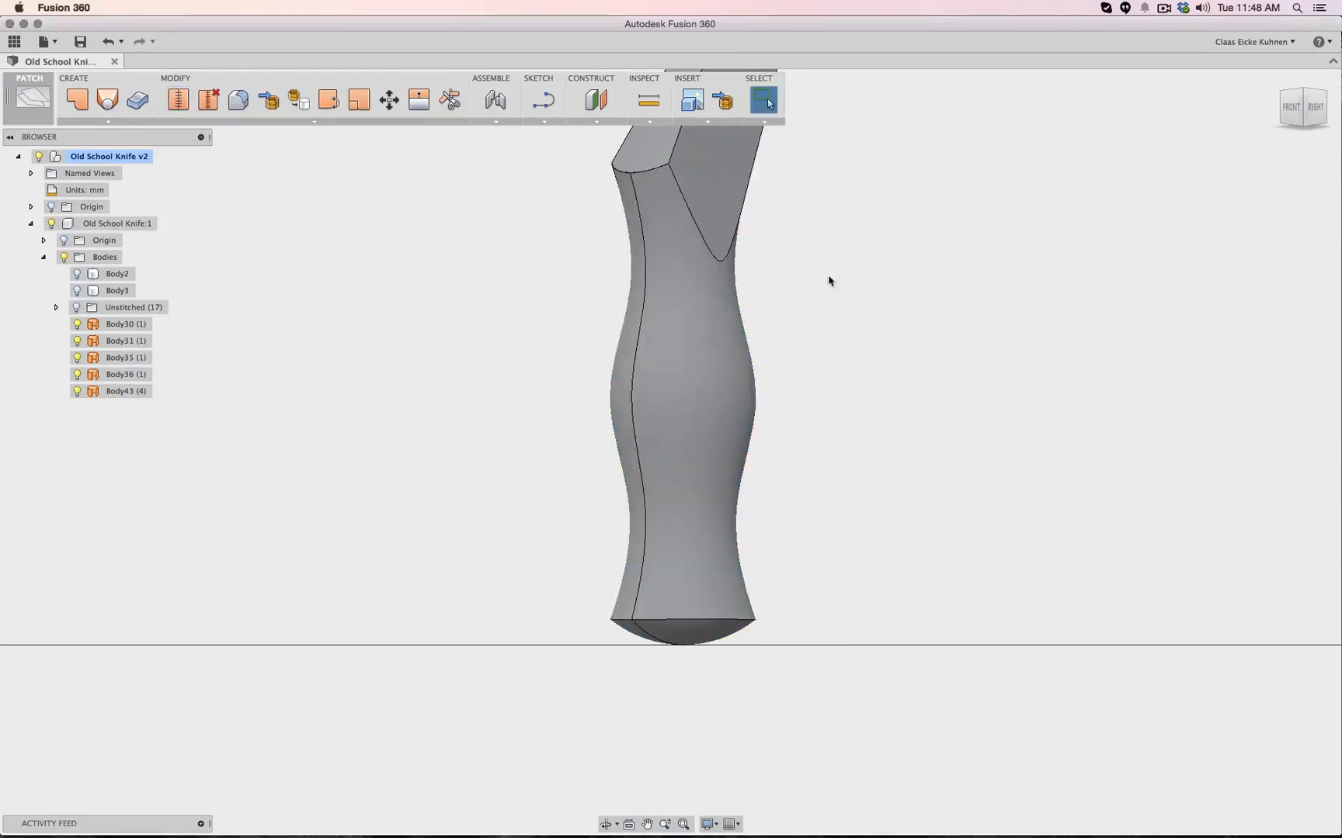
# Insert the Old School Knife Update design at its default position and expand its component down to the unstitched bodies
pyautogui.click(14, 41)
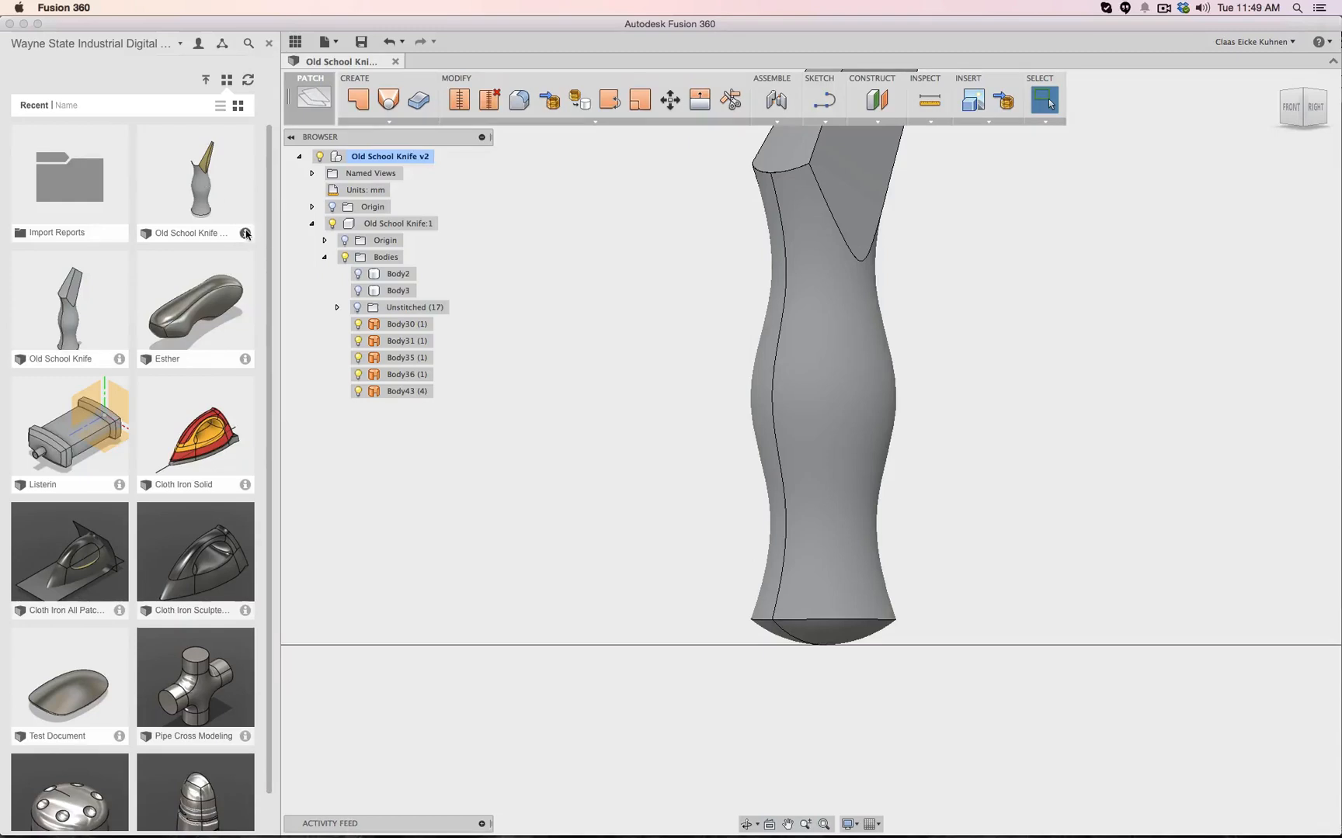
pyautogui.rightClick(201, 181)
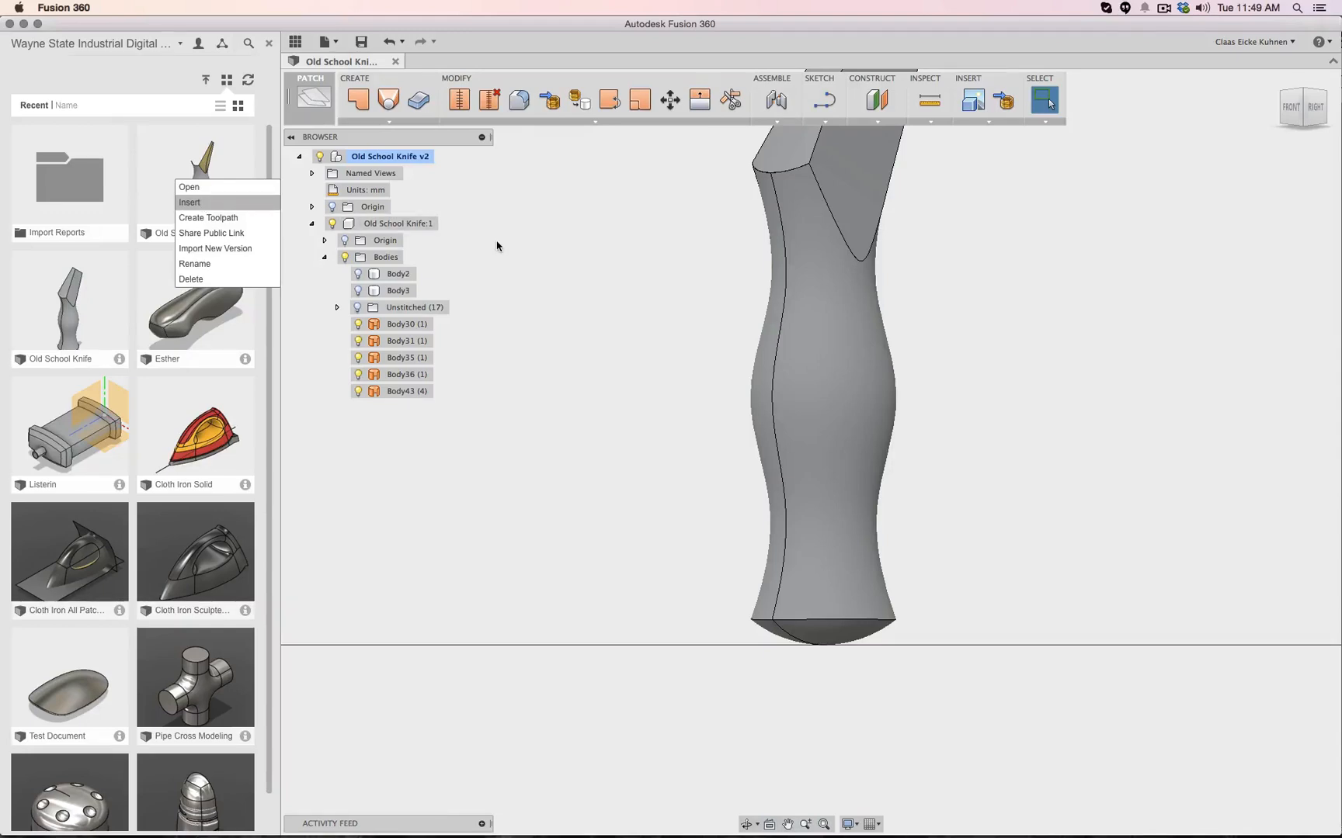
pyautogui.click(211, 203)
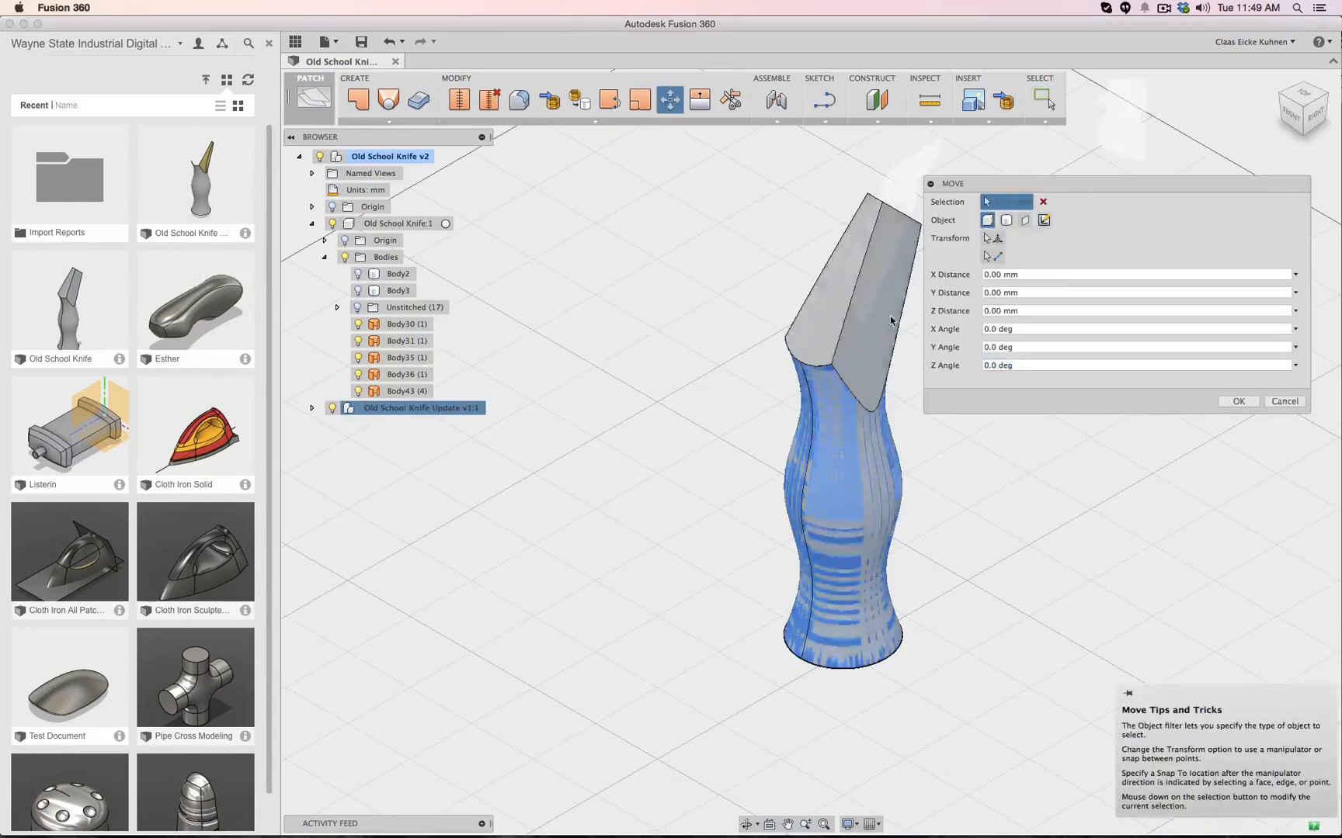
pyautogui.click(312, 408)
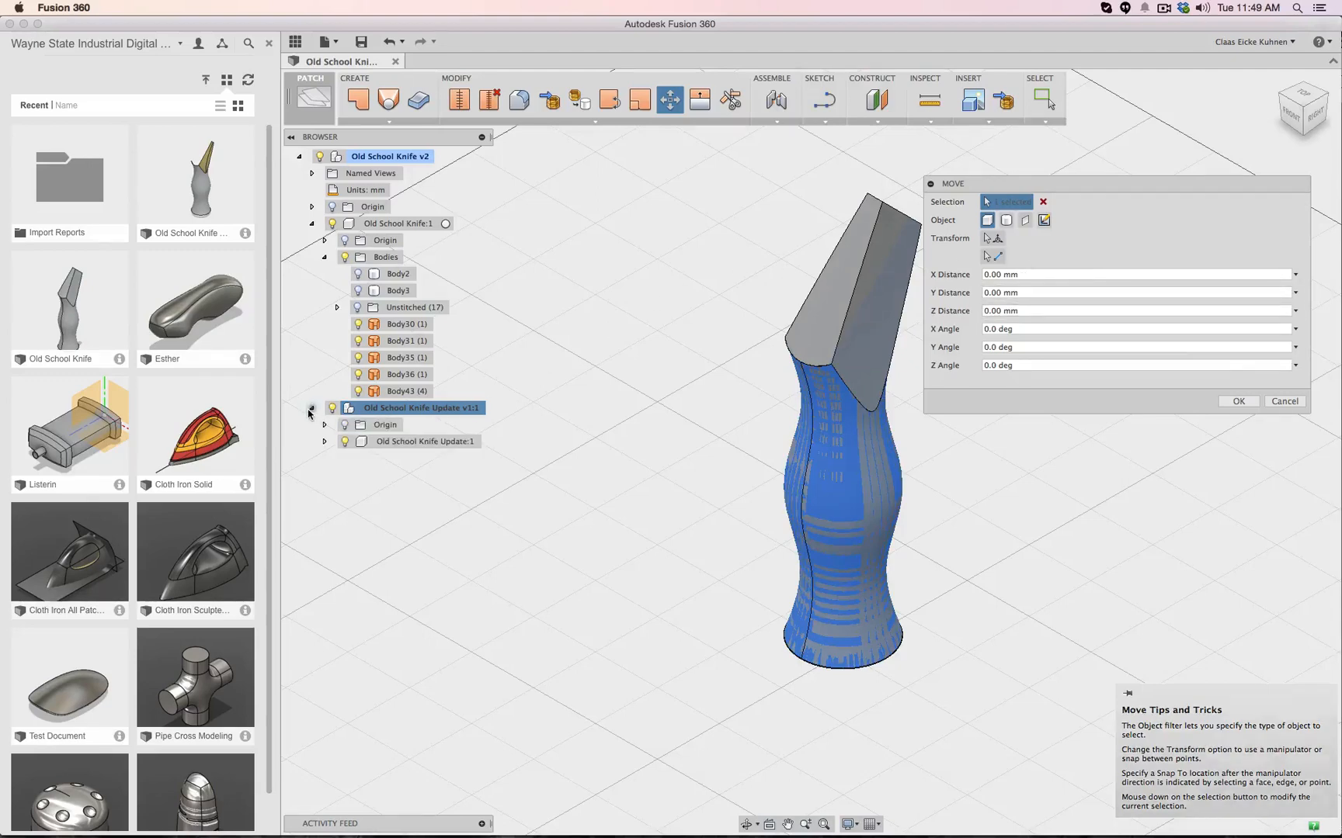
pyautogui.click(324, 441)
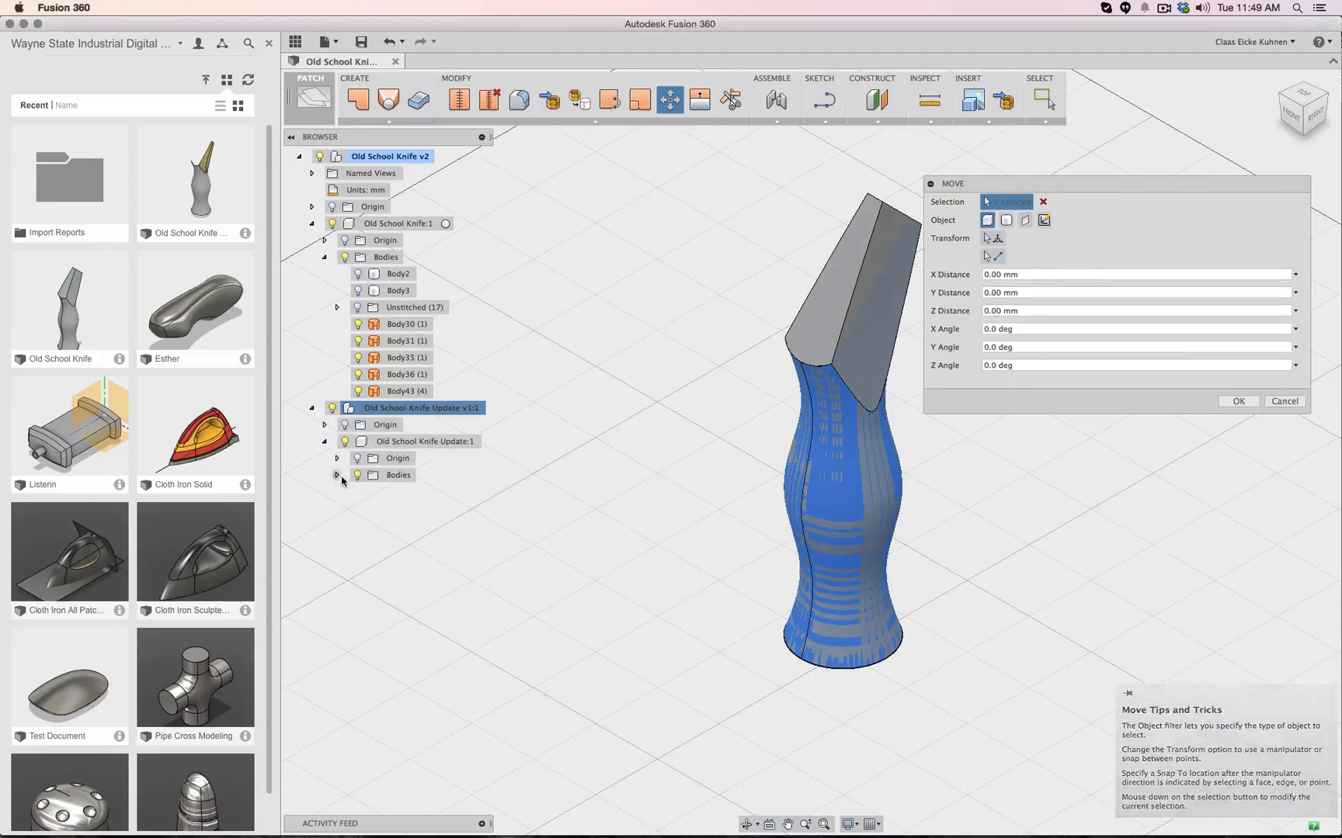
pyautogui.click(337, 475)
pyautogui.click(350, 492)
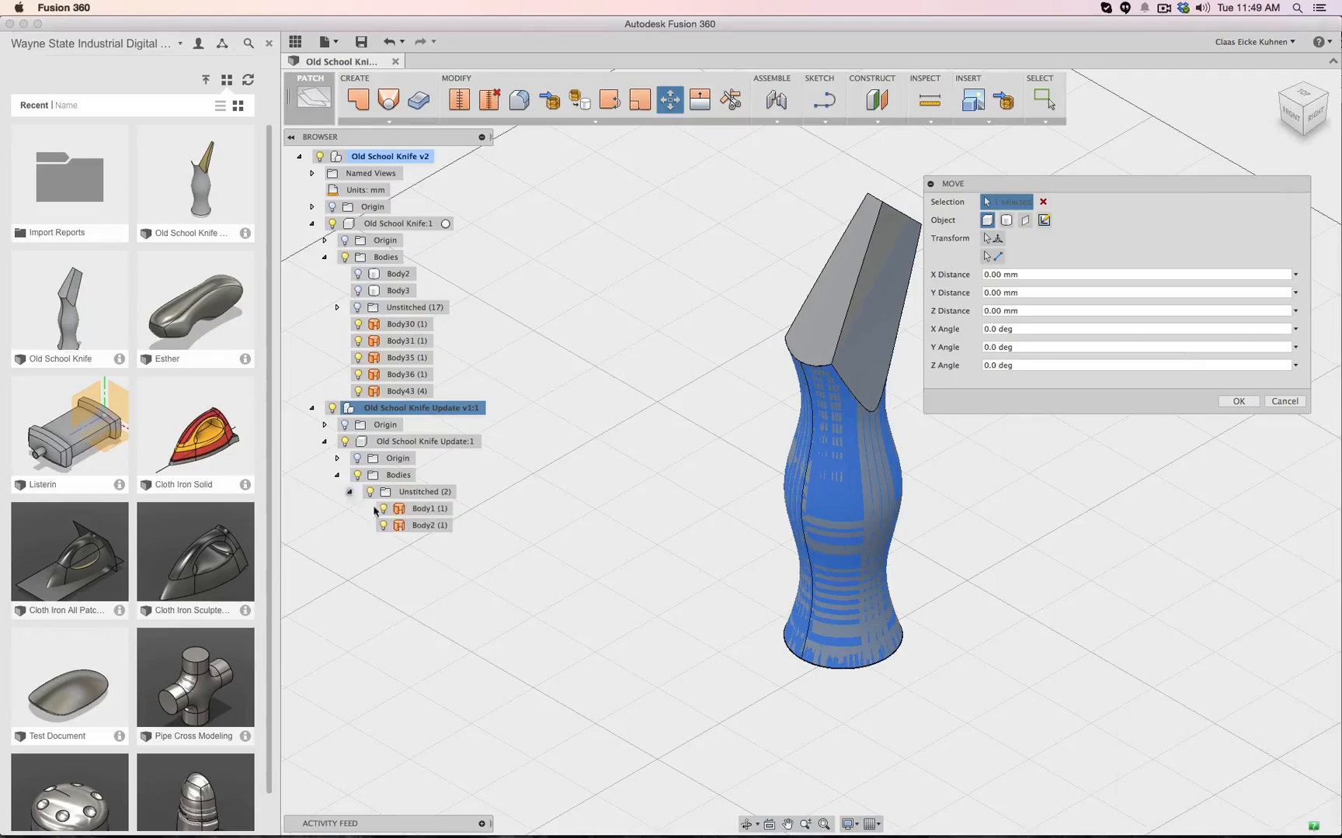
pyautogui.click(1284, 401)
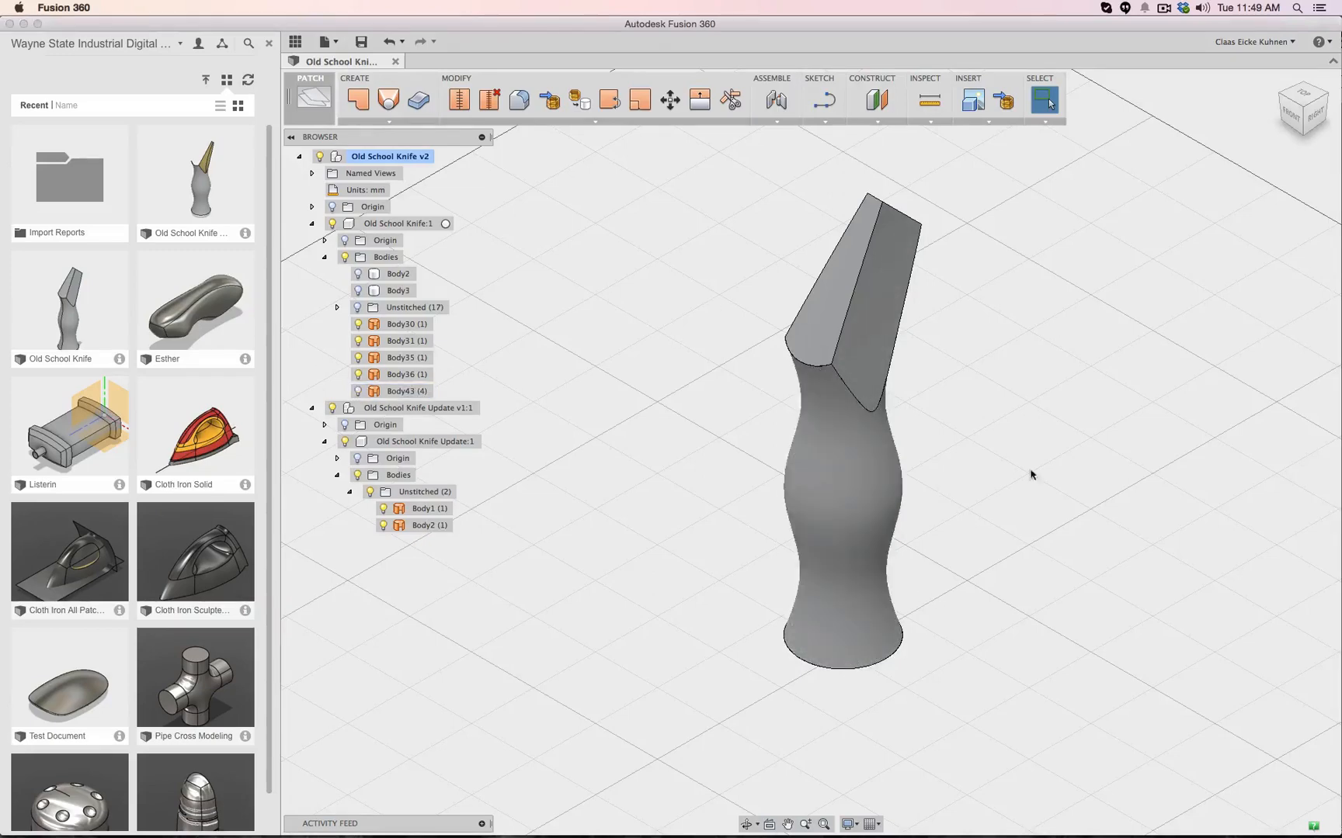
# Hide the original knife's surface bodies and inspect the inserted handle's lower end, toggling the visibility of its Body1 and Body2
pyautogui.click(1316, 117)
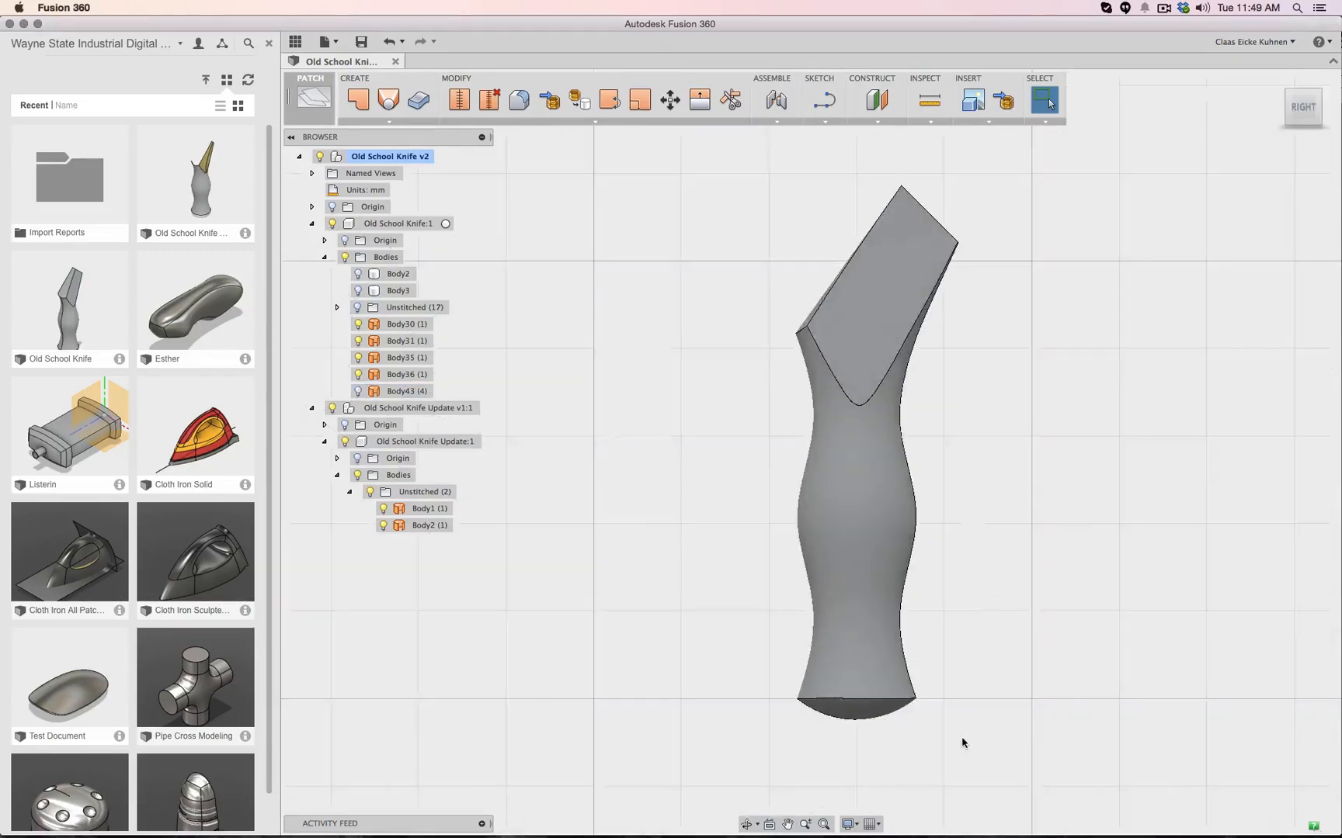
pyautogui.scroll(5, 860, 703)
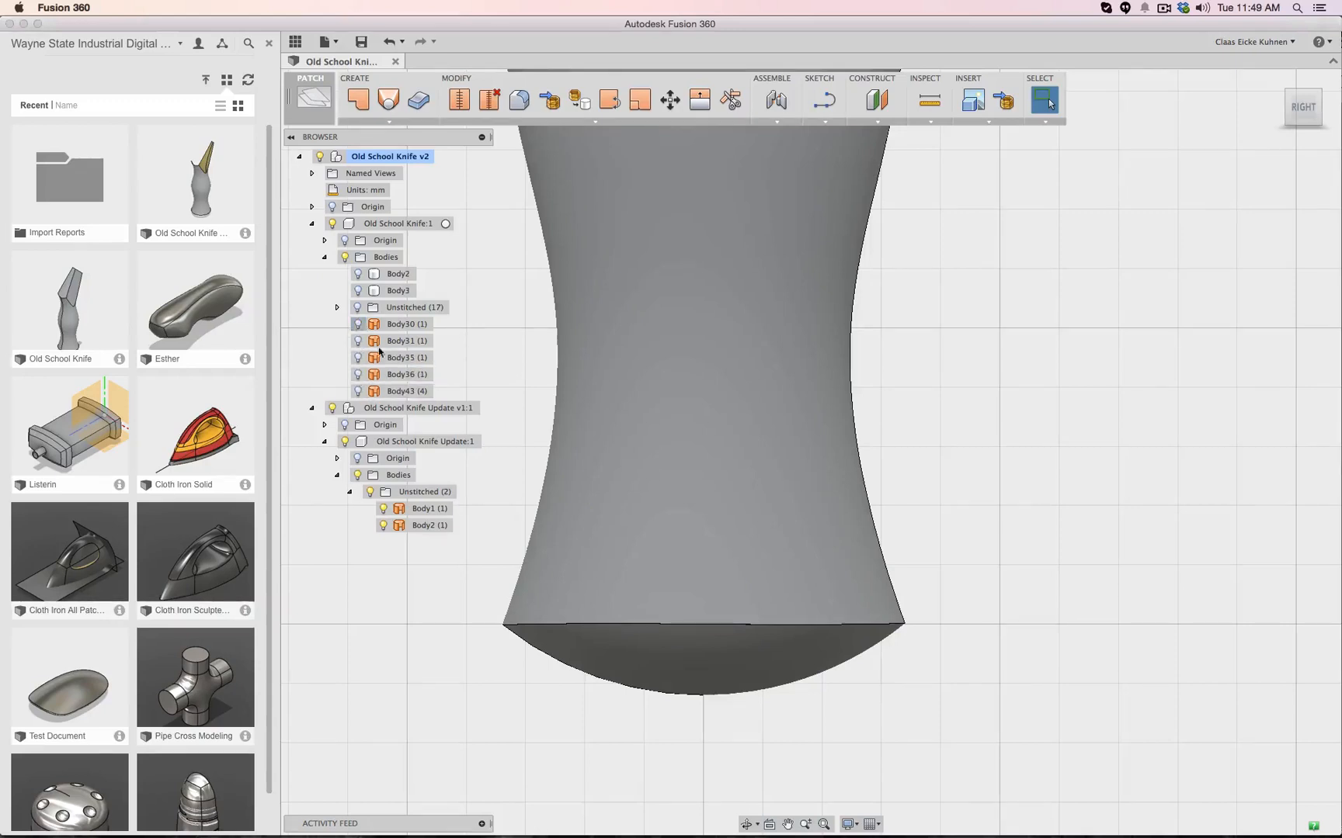
pyautogui.click(383, 509)
pyautogui.click(384, 526)
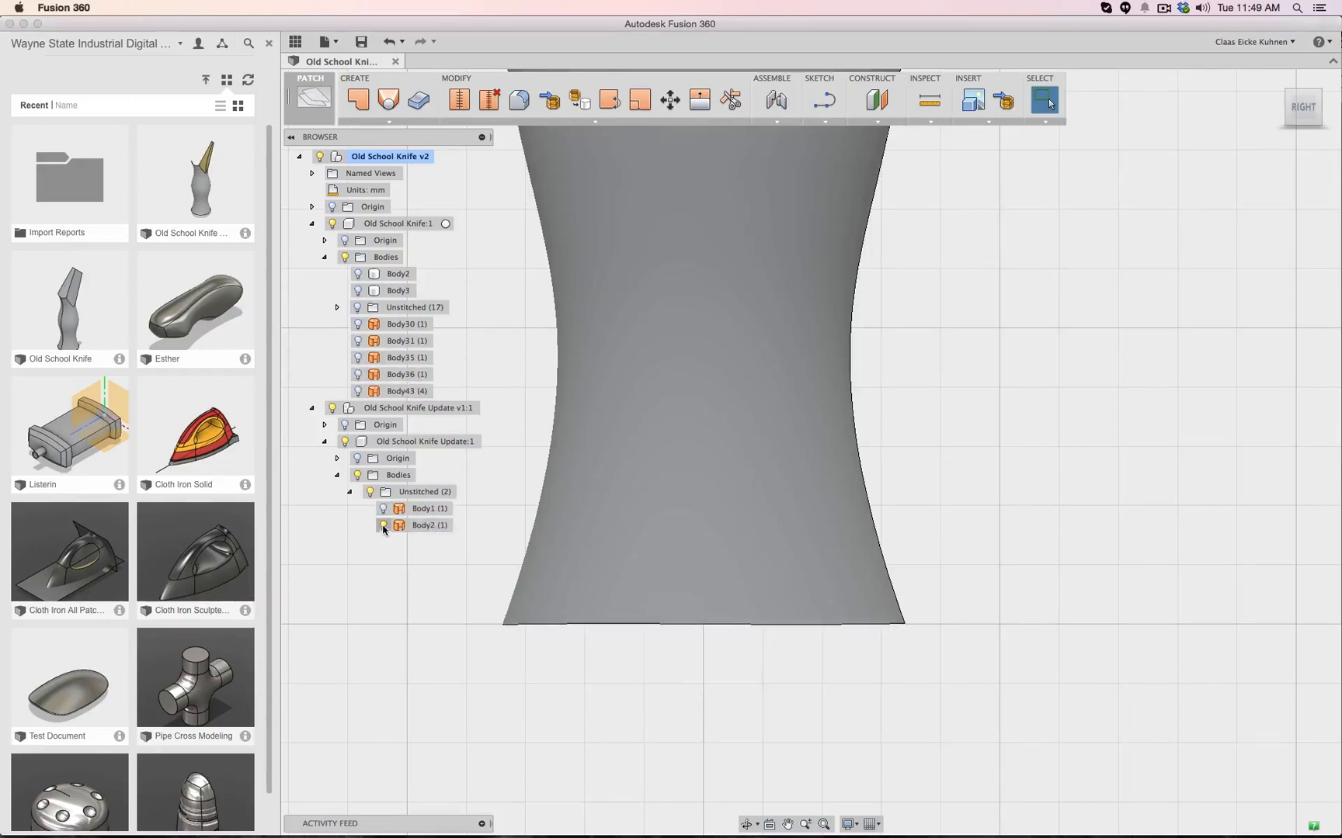
pyautogui.click(383, 526)
pyautogui.click(383, 508)
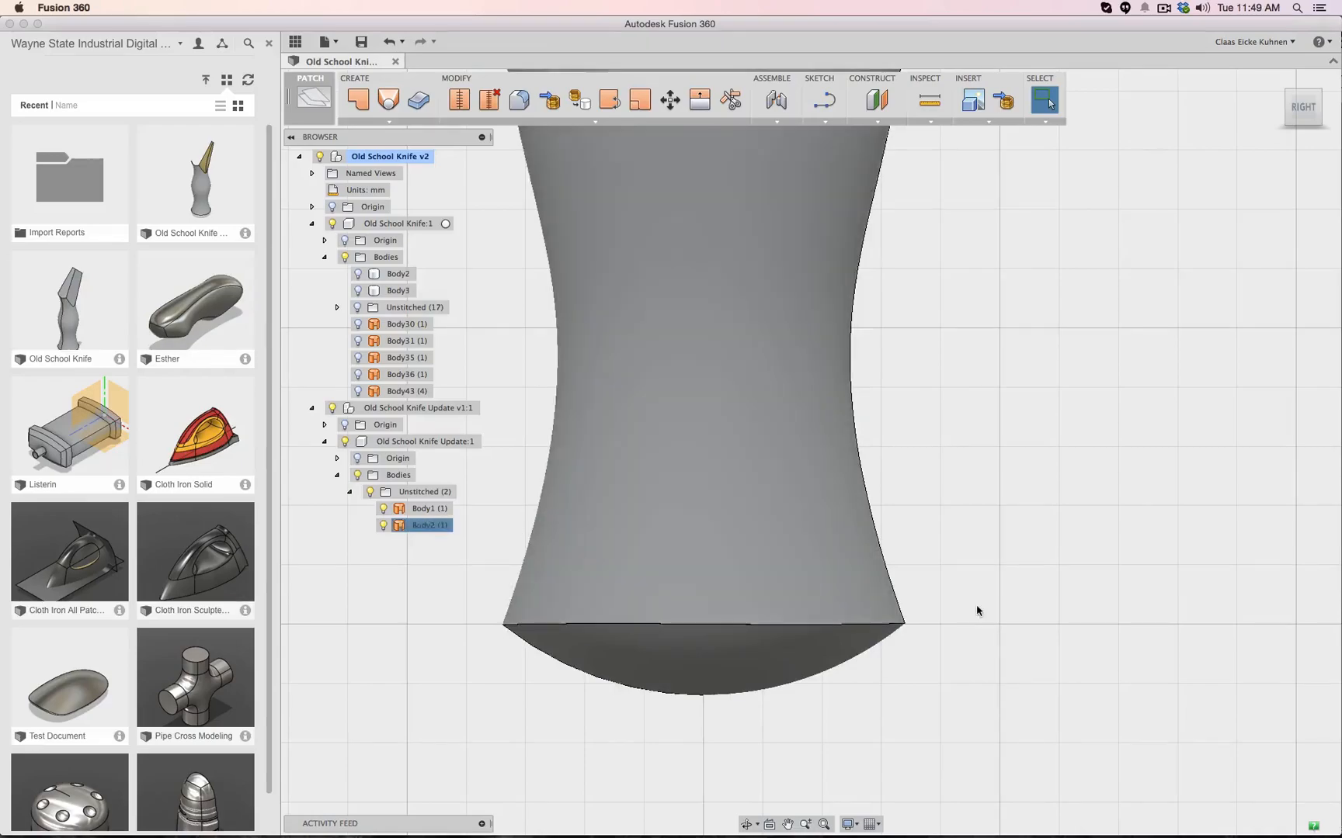
pyautogui.scroll(-3, 965, 611)
pyautogui.scroll(4, 965, 610)
pyautogui.scroll(-2, 965, 610)
# Switch to Alias AutoStudio to examine the source model's handle and end cap, and return to Fusion 360
pyautogui.press('super+Tab')
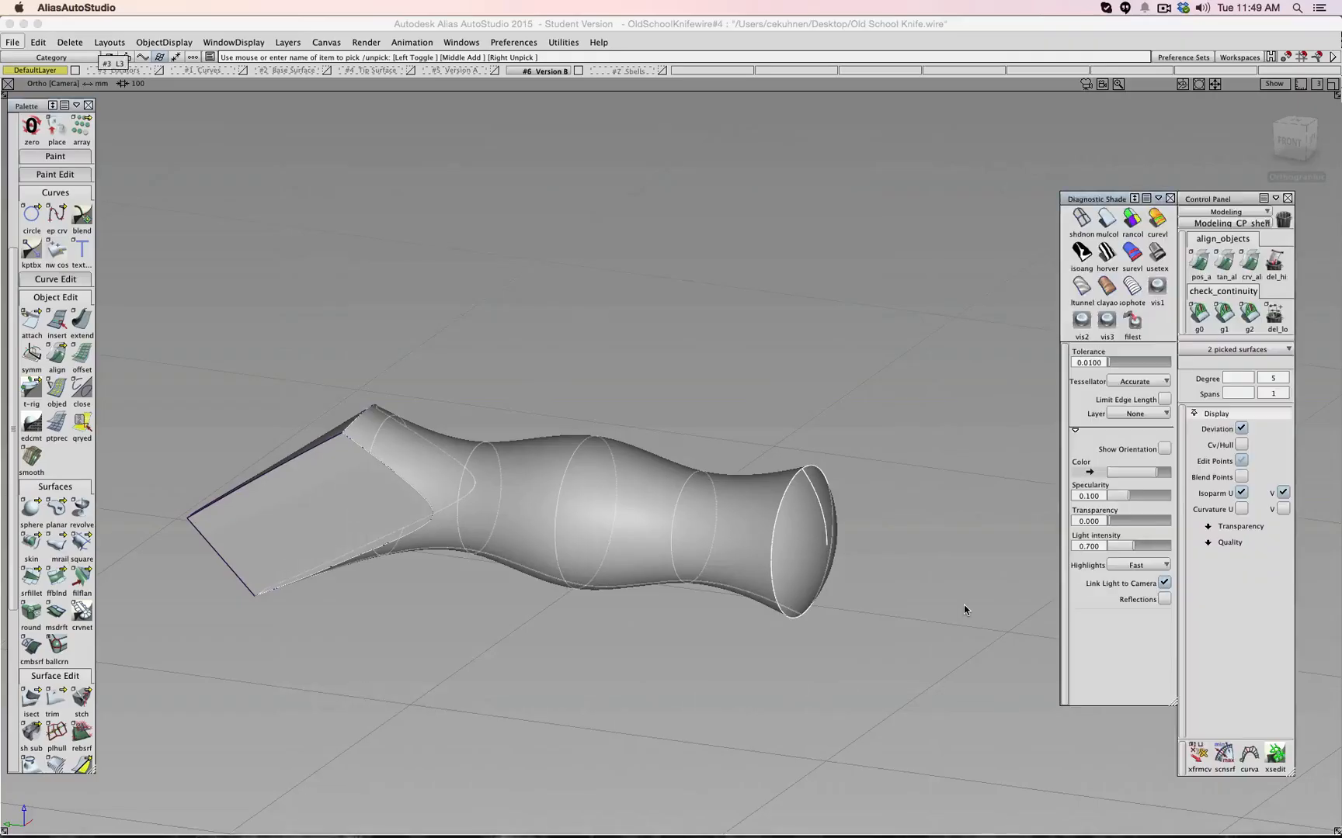
pyautogui.scroll(2, 857, 447)
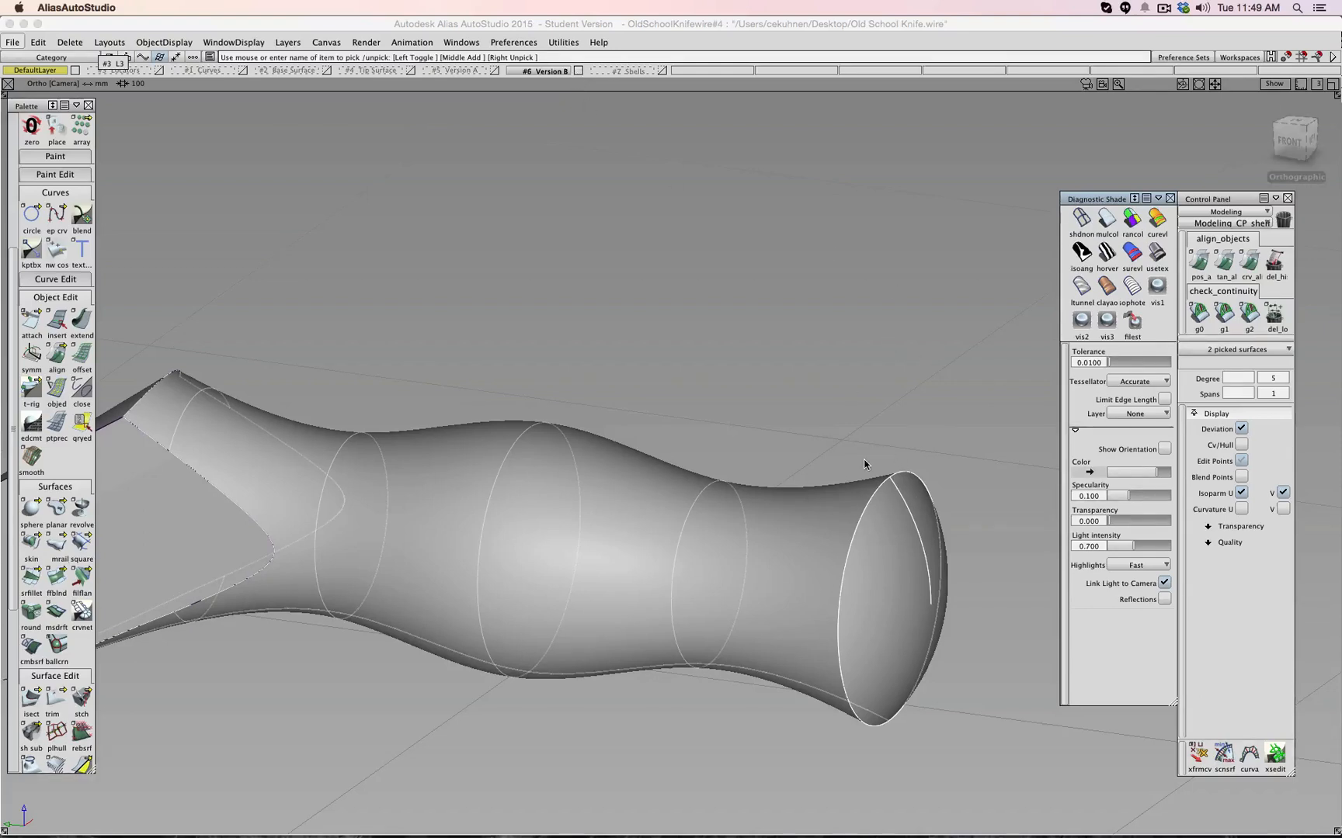
pyautogui.press('super+Tab')
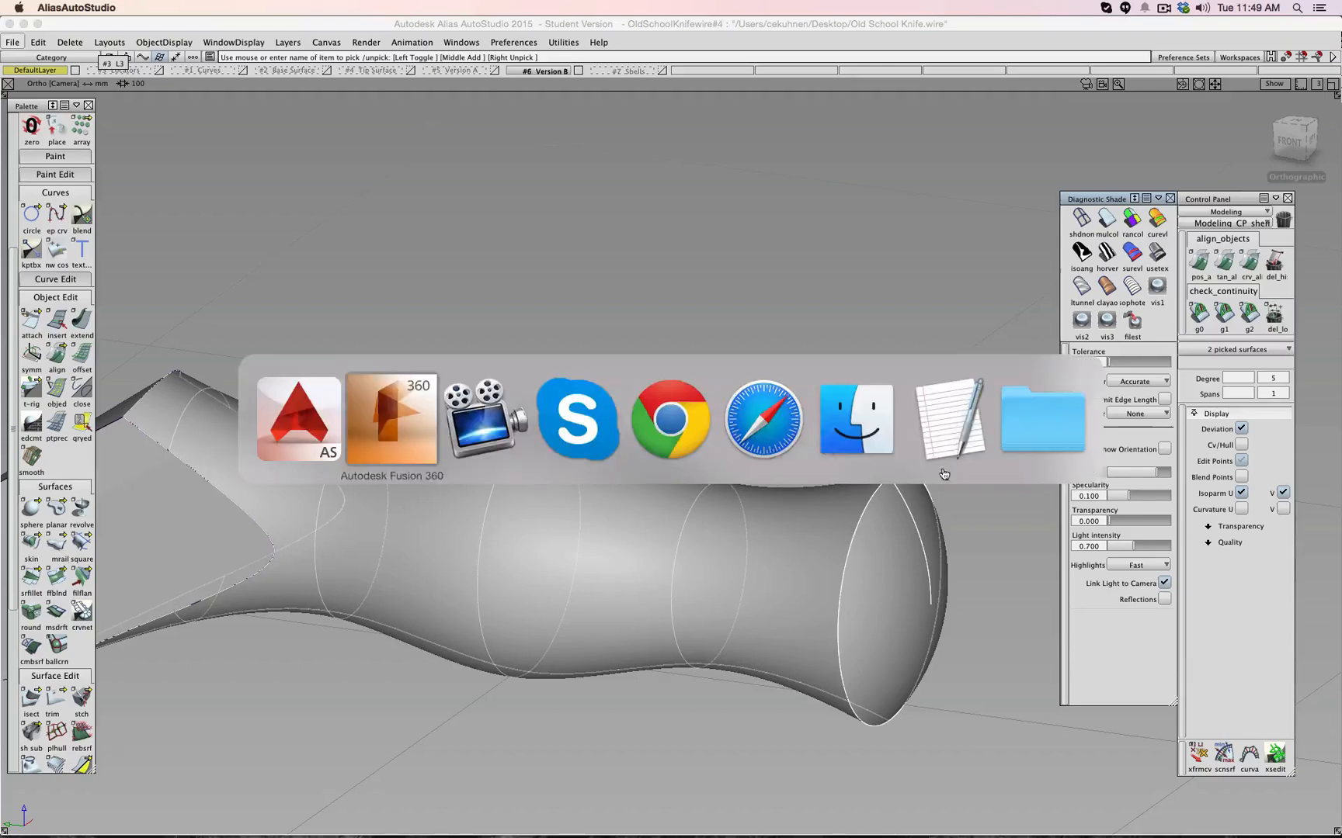
pyautogui.press('super+Tab')
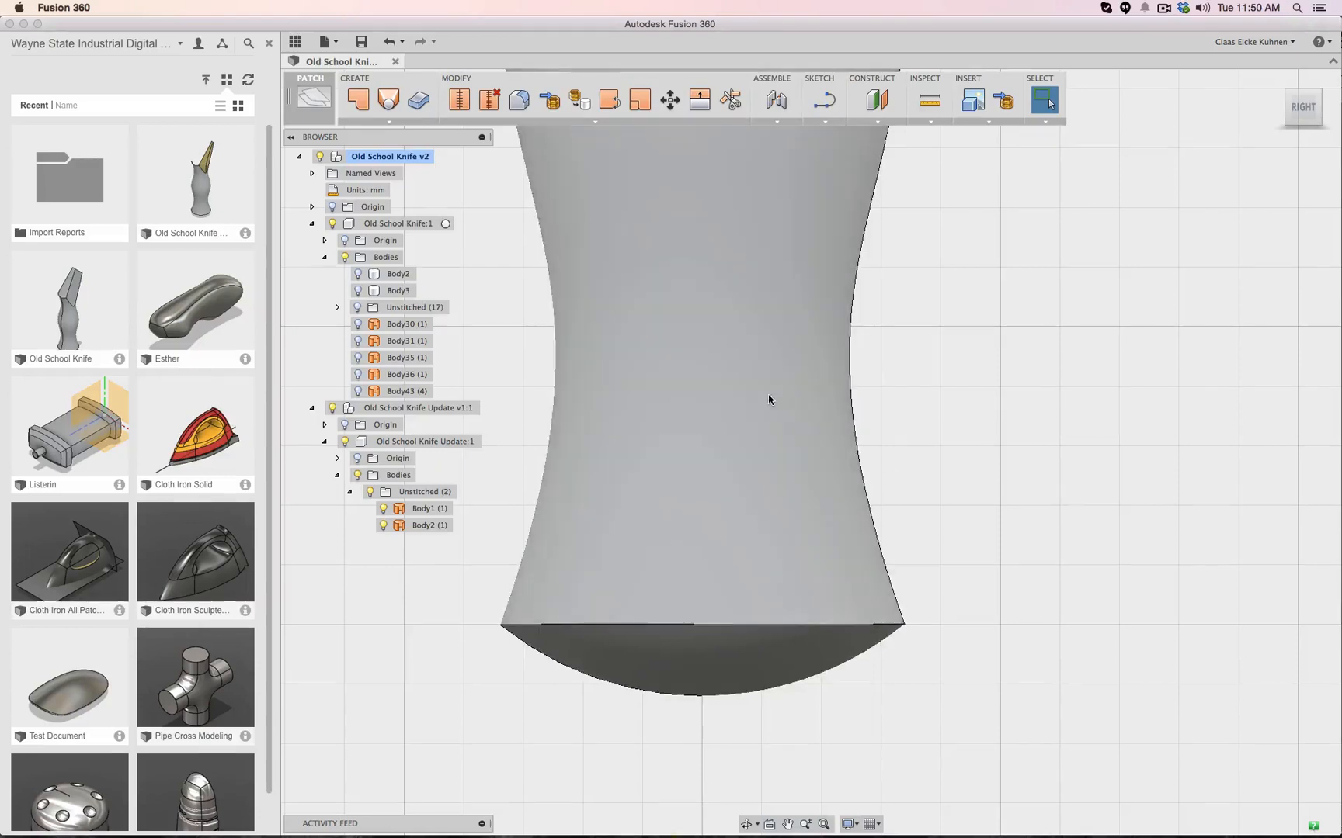
# Stitch the inserted component's Body1 and Body2 into one body with a 0.01 mm tolerance
pyautogui.scroll(3, 692, 476)
pyautogui.scroll(-5, 692, 476)
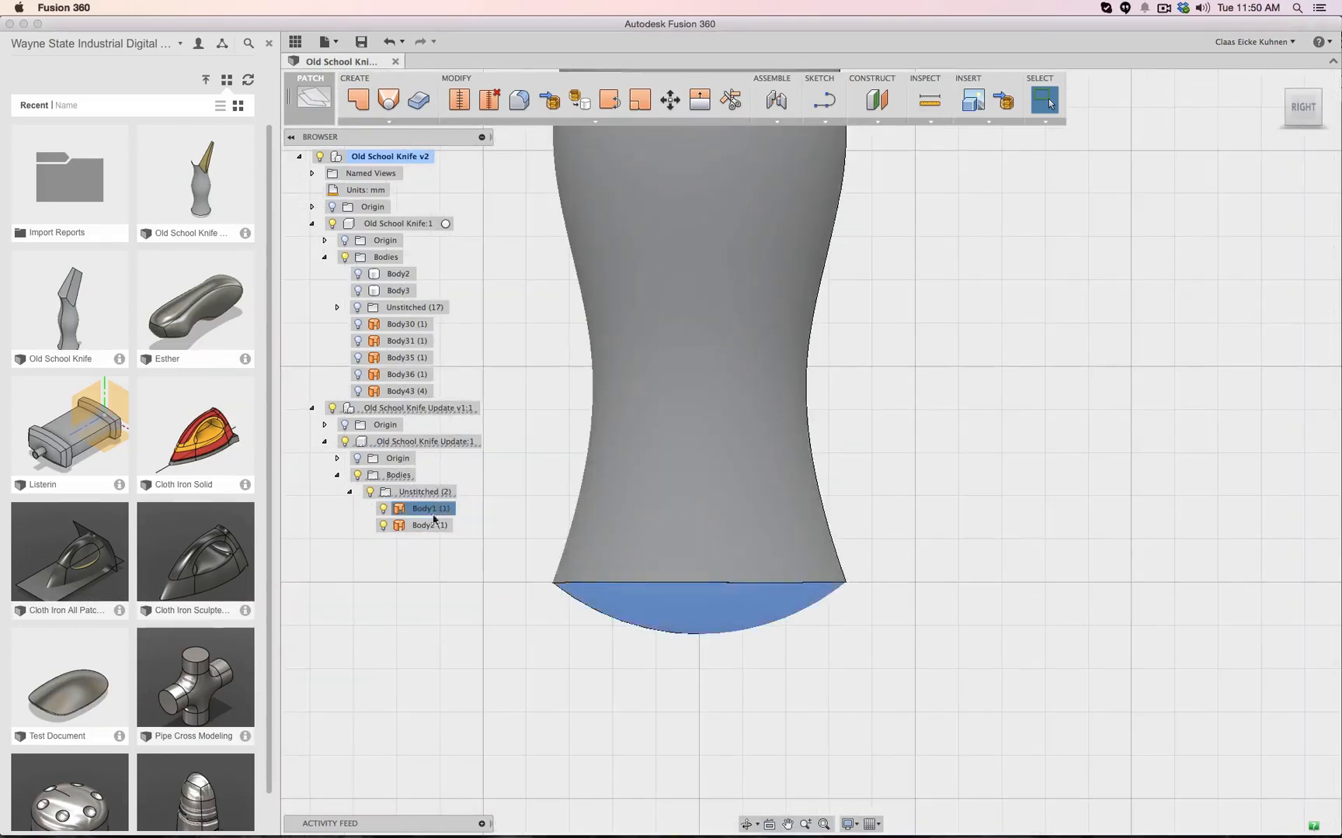
pyautogui.click(437, 508)
pyautogui.keyDown('shift'); pyautogui.click(431, 528); pyautogui.keyUp('shift')
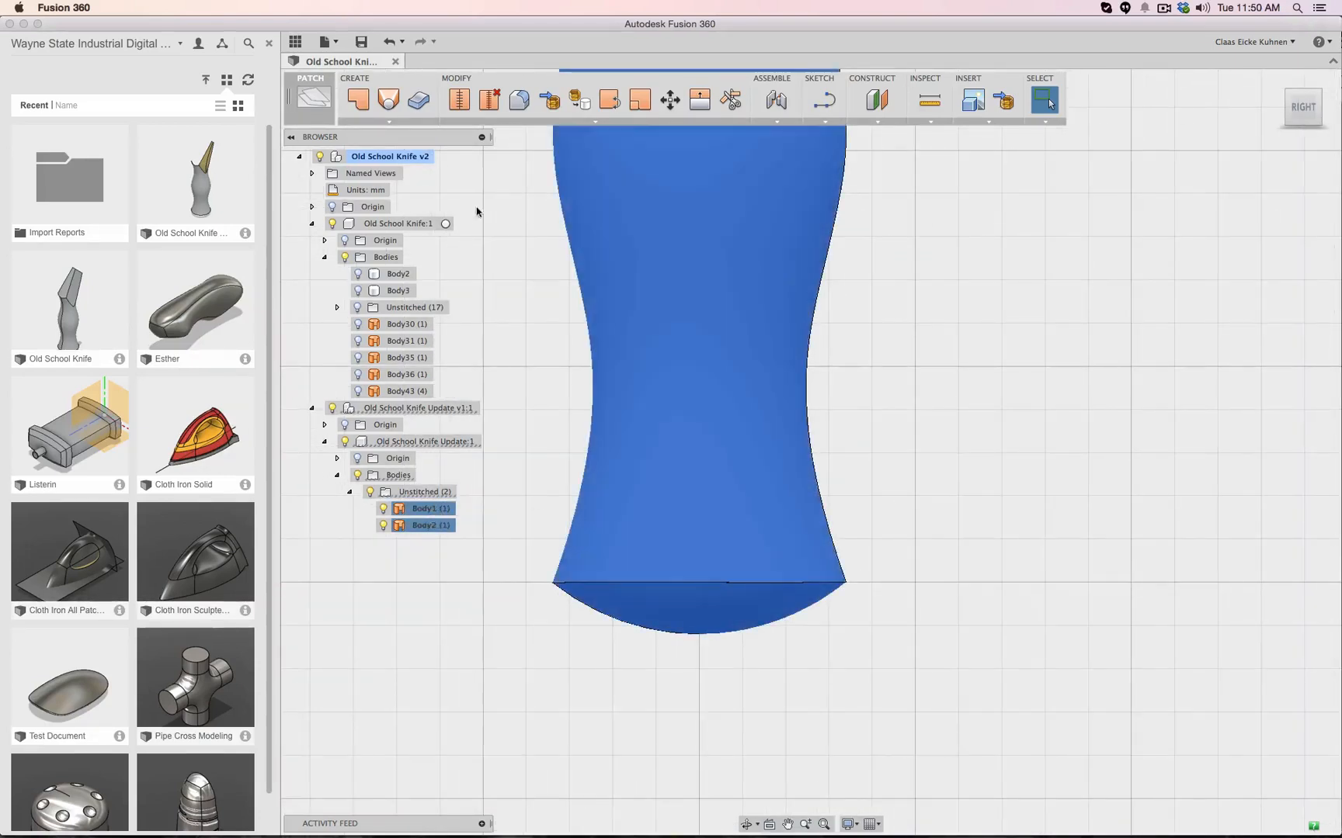
pyautogui.click(462, 107)
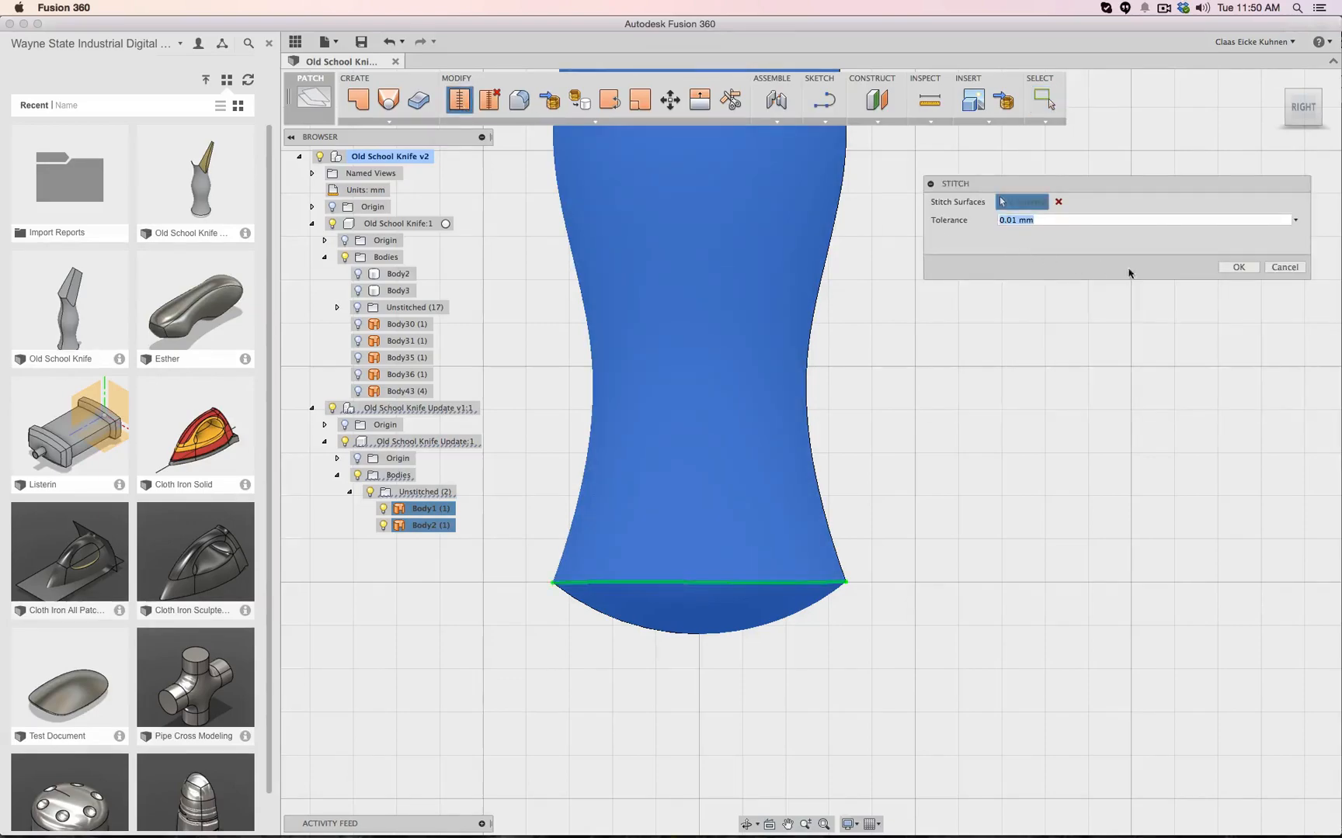
pyautogui.click(1236, 267)
pyautogui.keyDown('shift'); pyautogui.moveTo(808, 450); pyautogui.dragTo(810, 452, button='middle'); pyautogui.keyUp('shift')
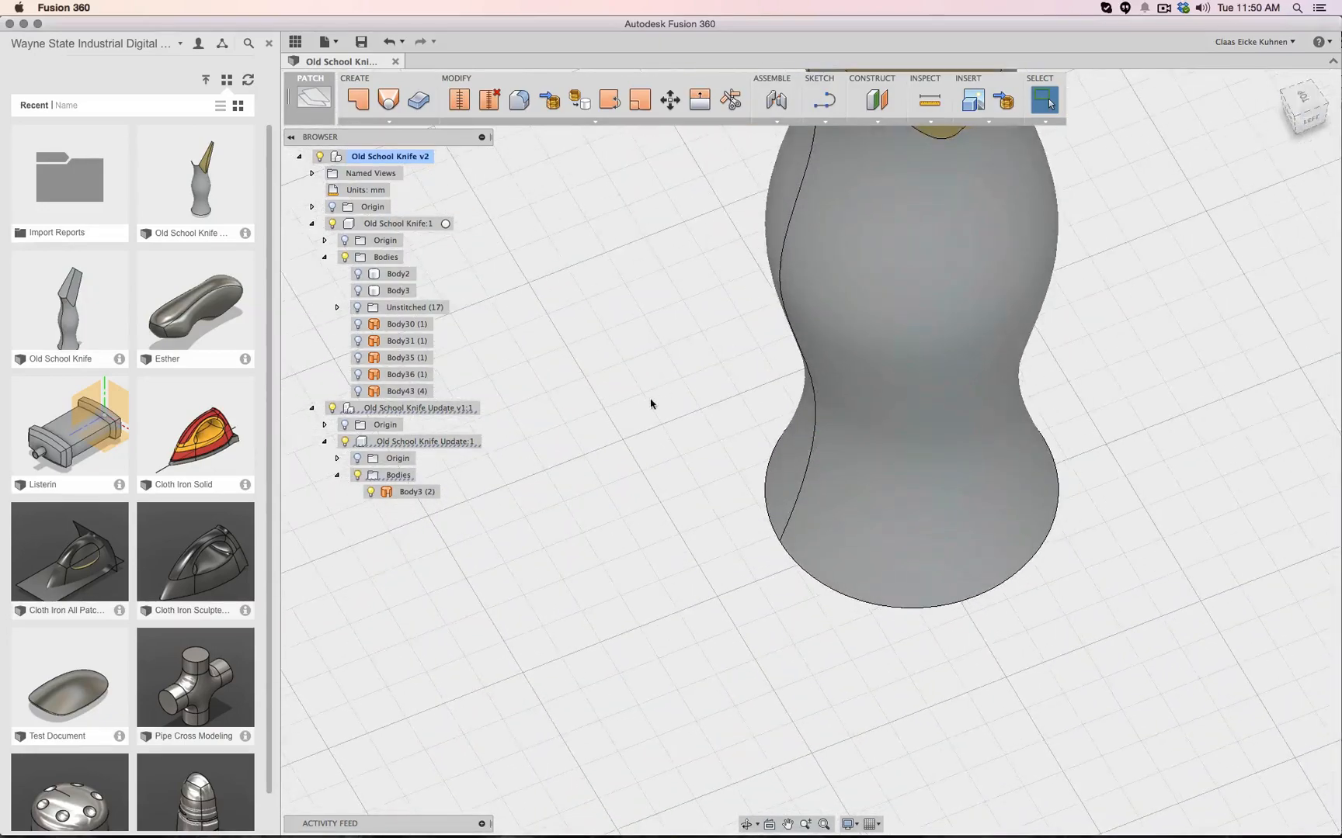
# Move the inserted component's stitched body into the Old School Knife component's bodies and delete the emptied Old School Knife Update component
pyautogui.scroll(-5, 650, 427)
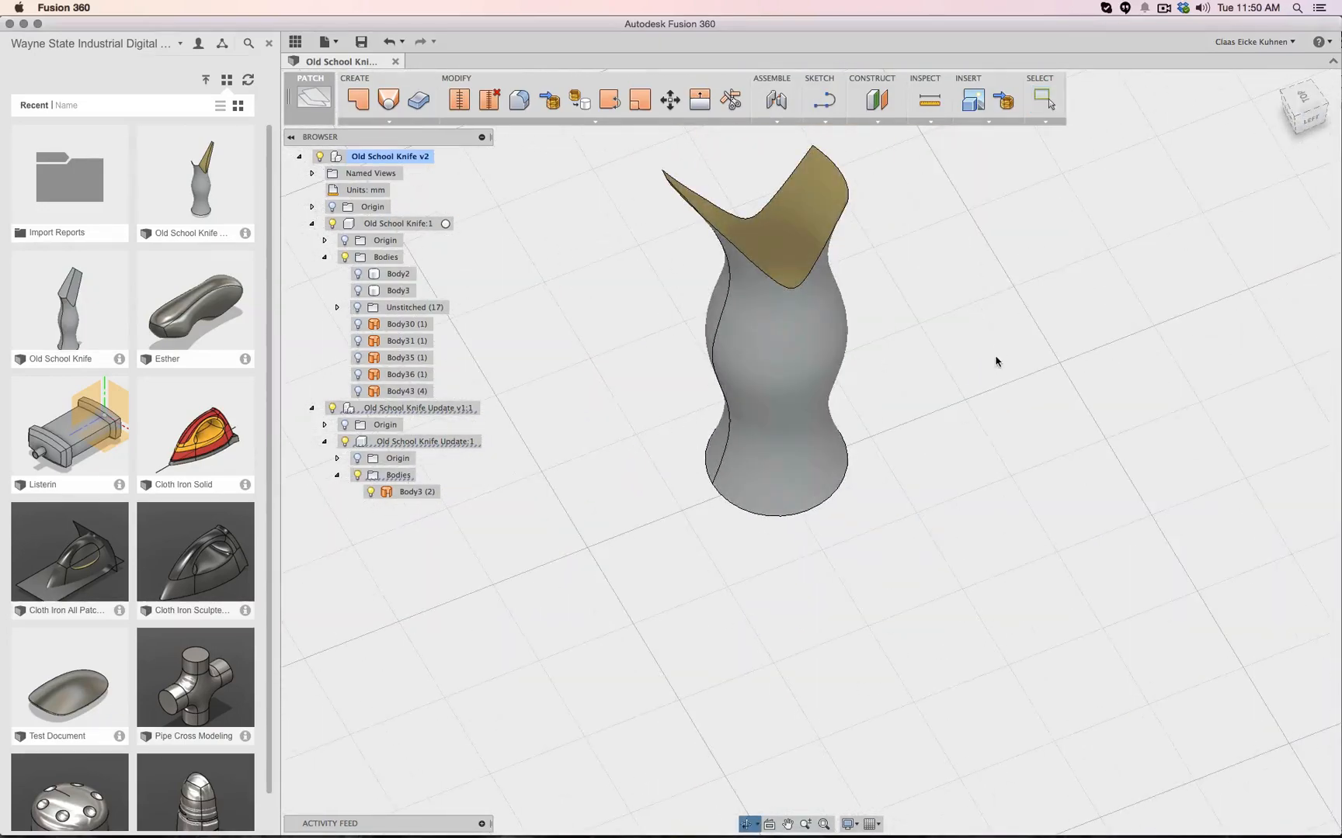
pyautogui.moveTo(1298, 130); pyautogui.dragTo(1315, 90)
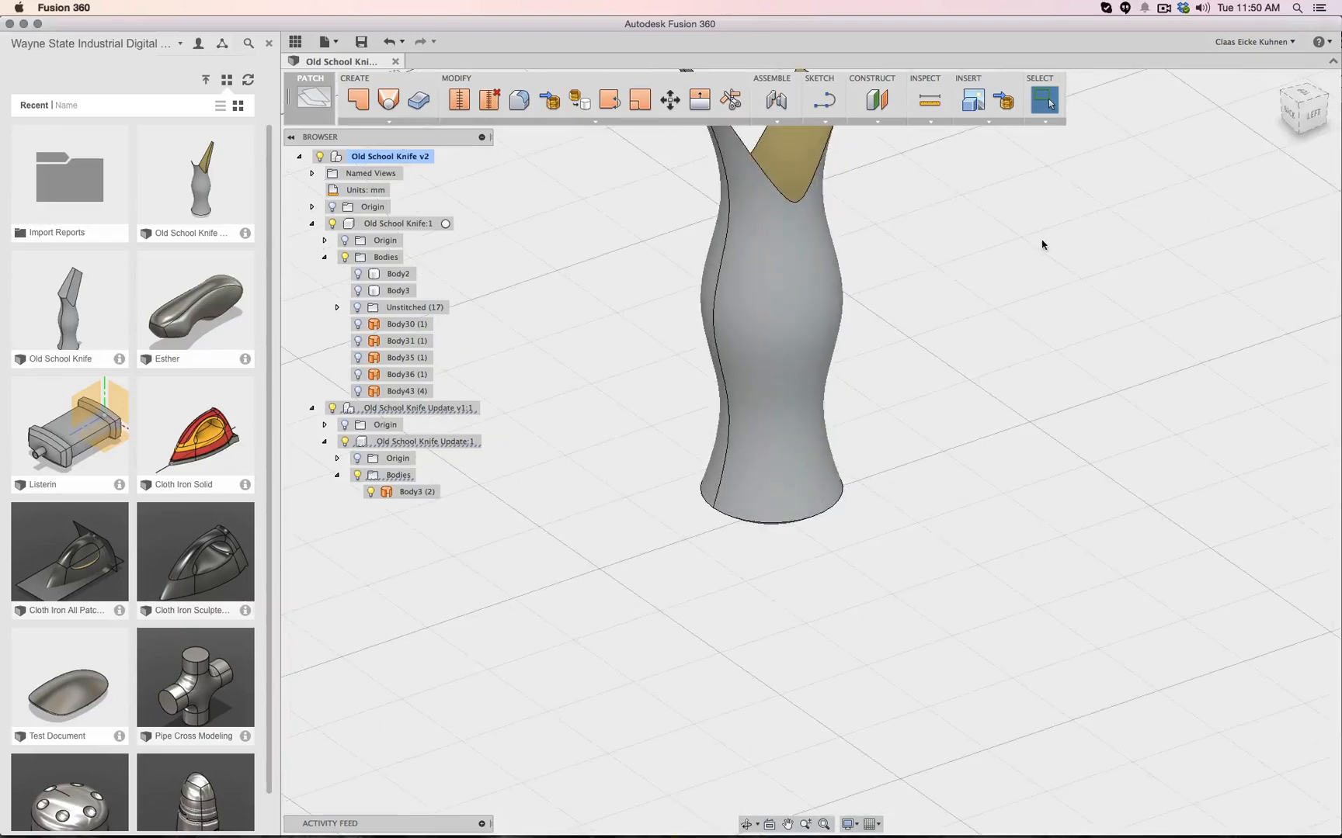
pyautogui.moveTo(1042, 245)
pyautogui.keyDown('shift'); pyautogui.mouseDown(button='middle')
pyautogui.moveTo(1006, 399)
pyautogui.moveTo(1009, 383)
pyautogui.mouseUp(button='middle'); pyautogui.keyUp('shift')
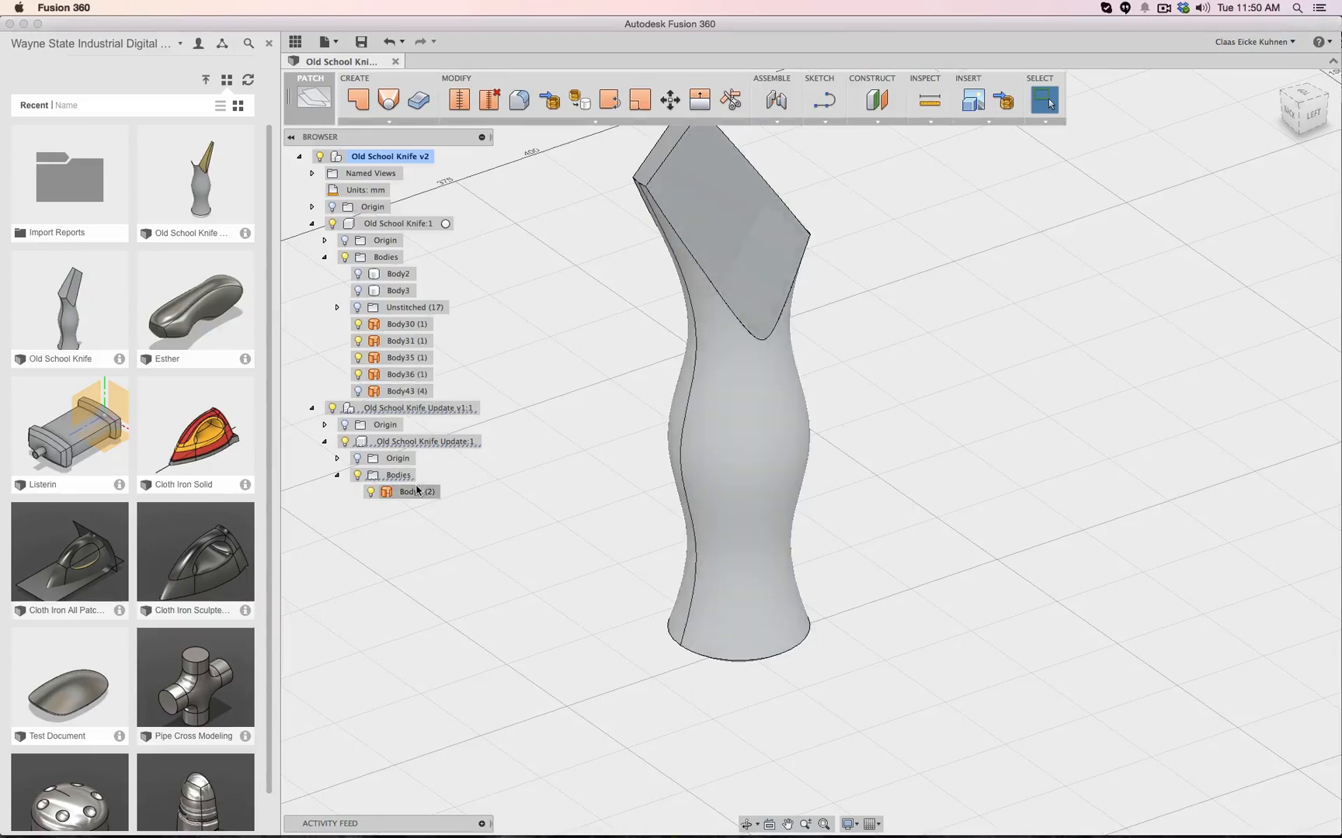
pyautogui.moveTo(390, 494)
pyautogui.mouseDown()
pyautogui.moveTo(466, 405)
pyautogui.moveTo(424, 385)
pyautogui.mouseUp()
pyautogui.moveTo(395, 487); pyautogui.dragTo(388, 278)
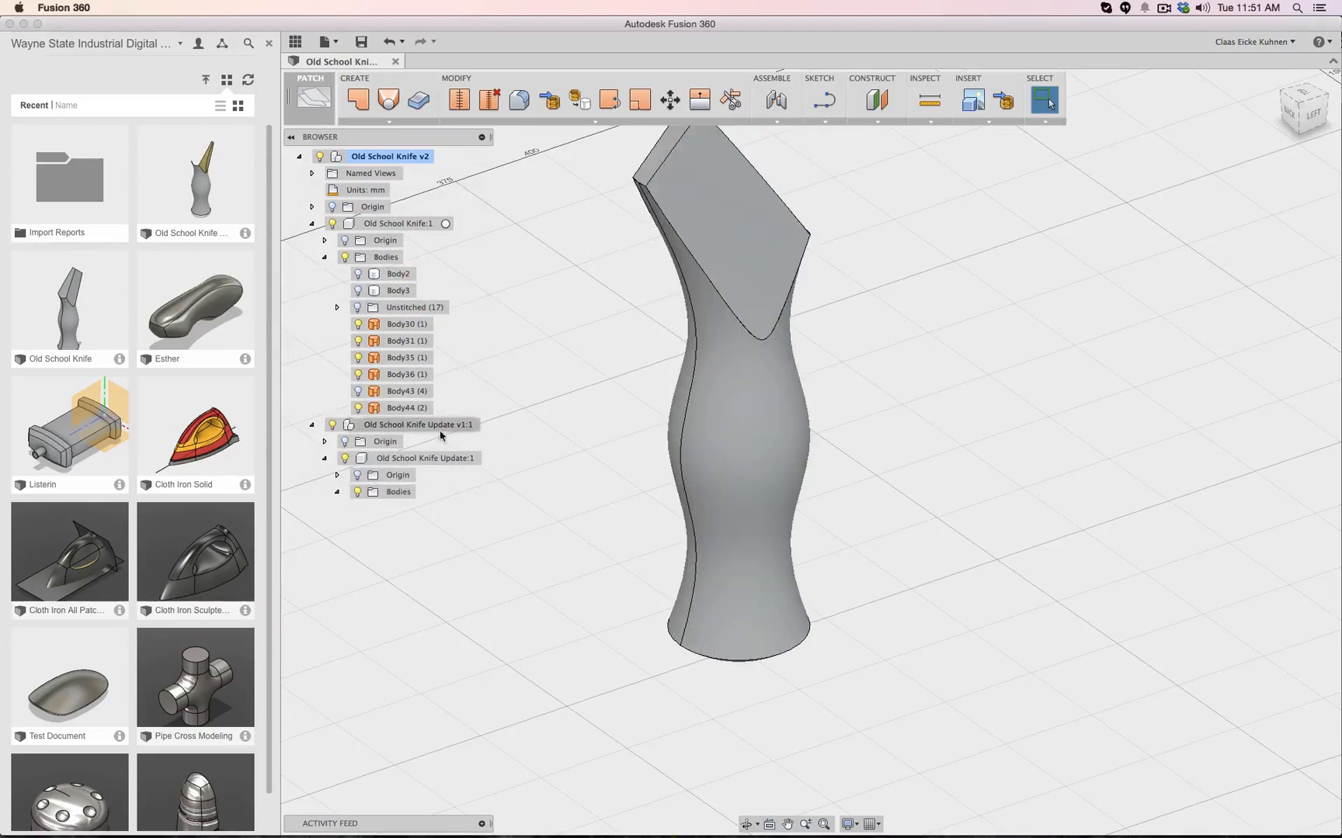
pyautogui.rightClick(378, 425)
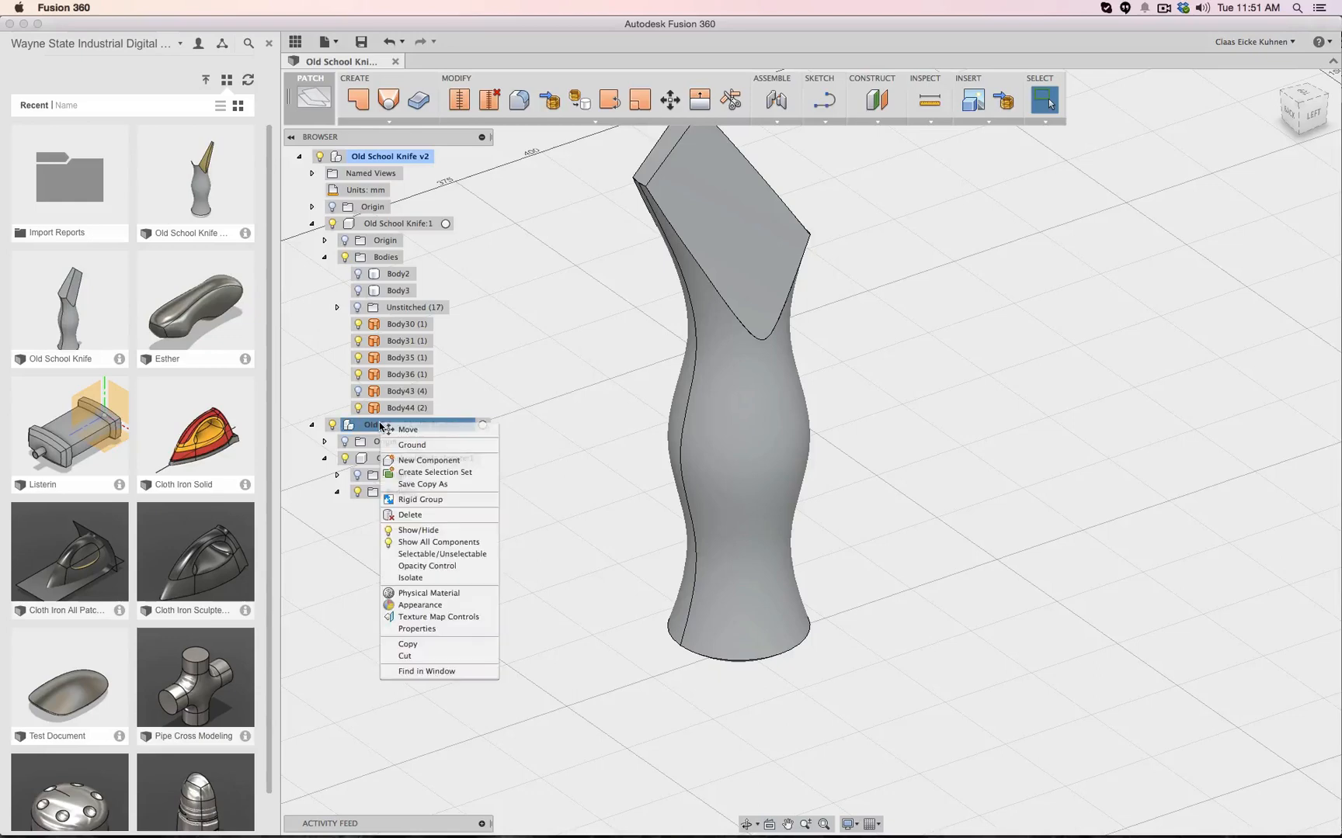
pyautogui.click(415, 515)
# Stitch all visible knife surface bodies into a new body with a 0.01 mm tolerance
pyautogui.scroll(-5, 611, 369)
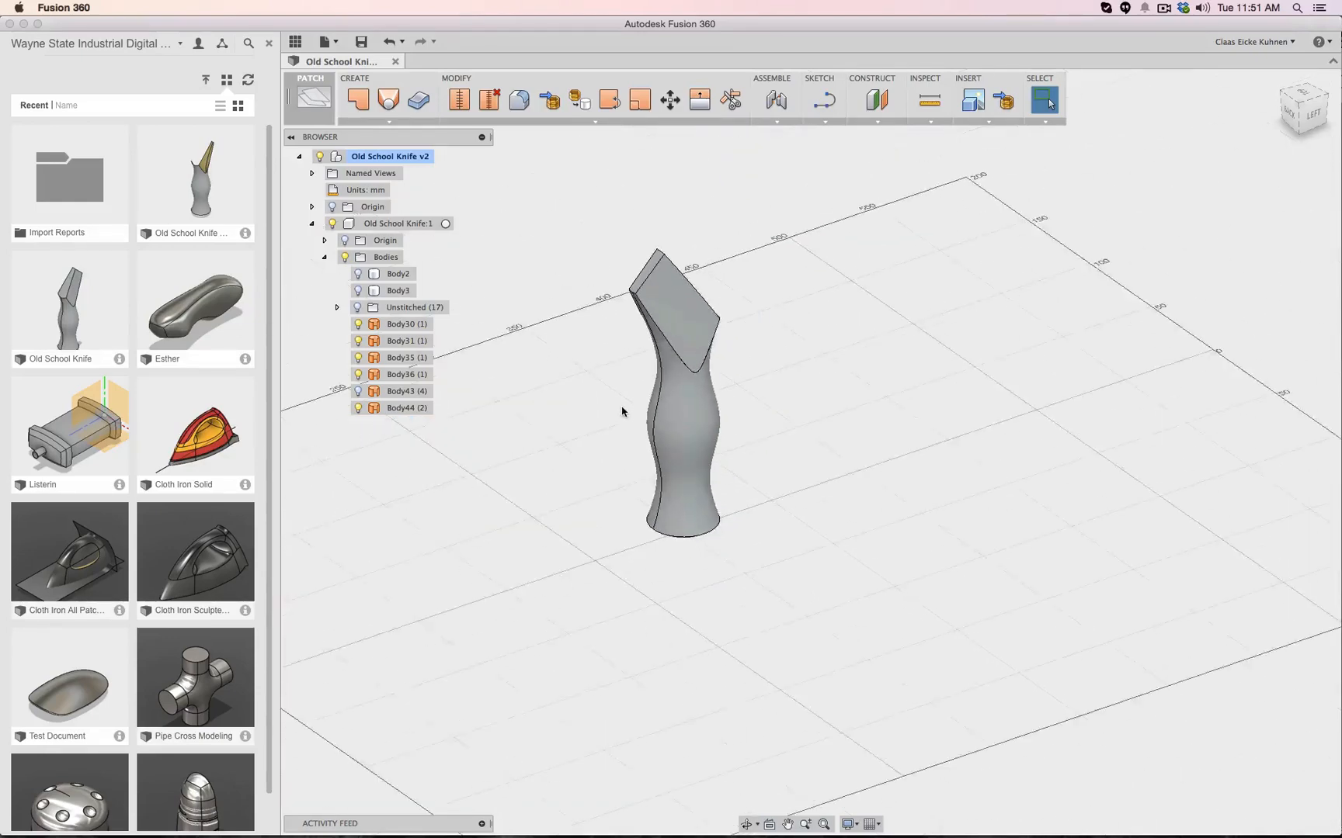
pyautogui.moveTo(591, 254); pyautogui.dragTo(882, 677)
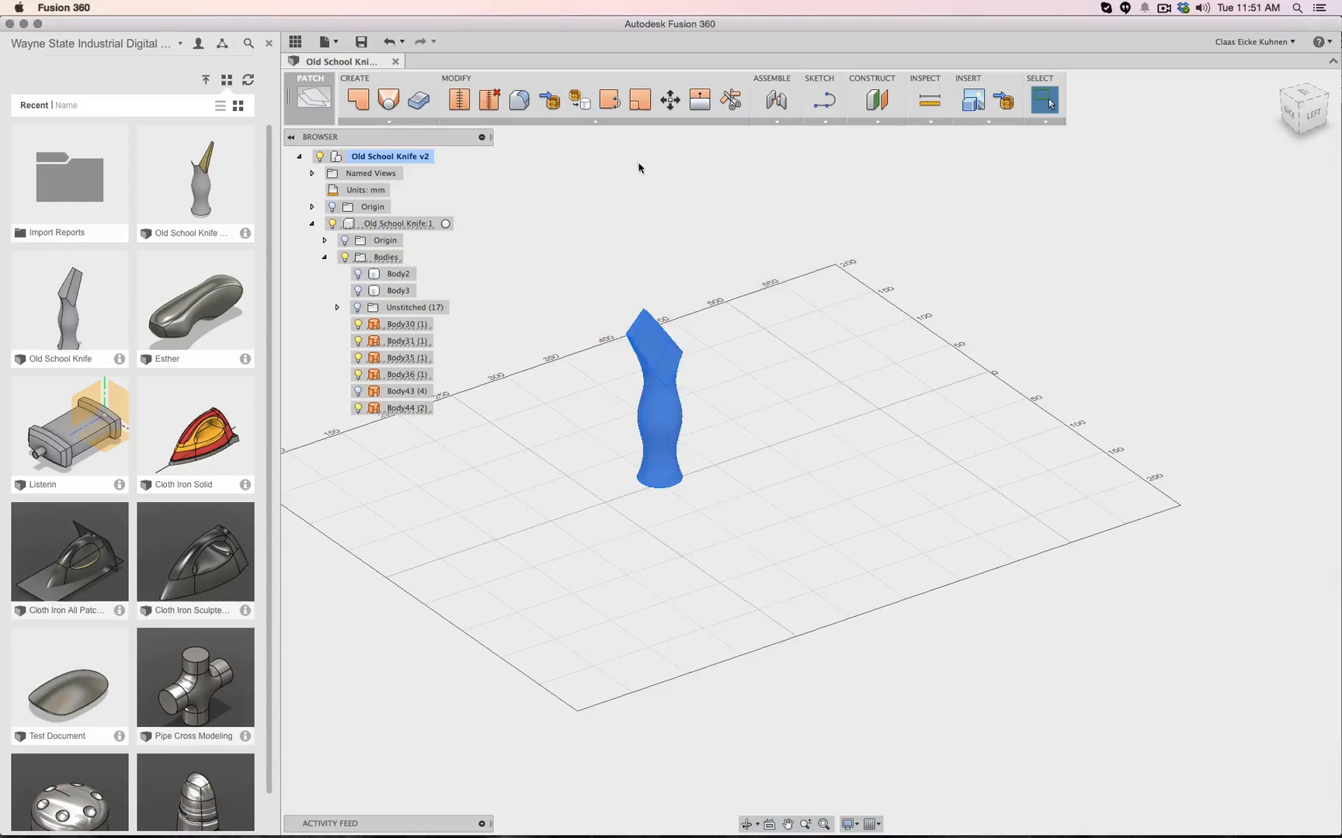
pyautogui.click(461, 107)
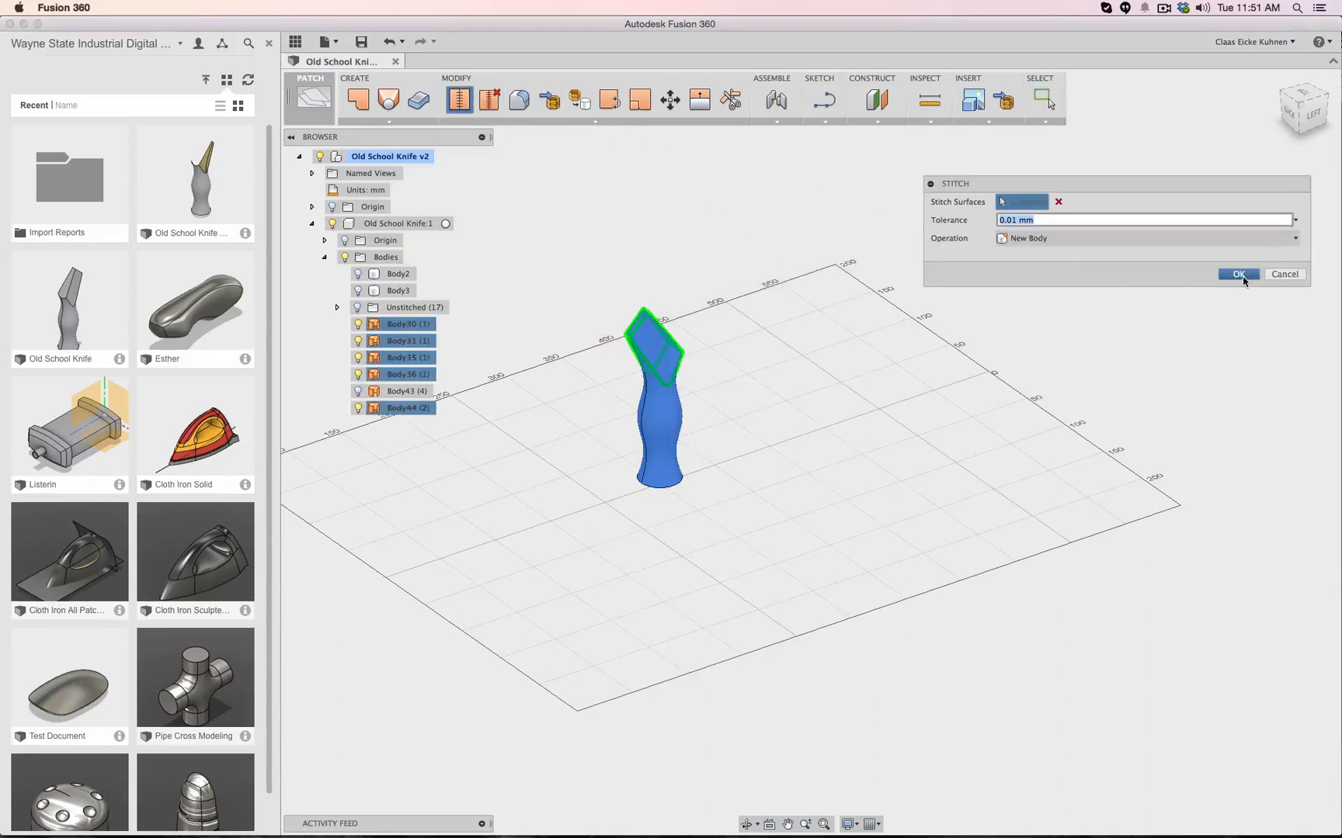
pyautogui.click(1239, 274)
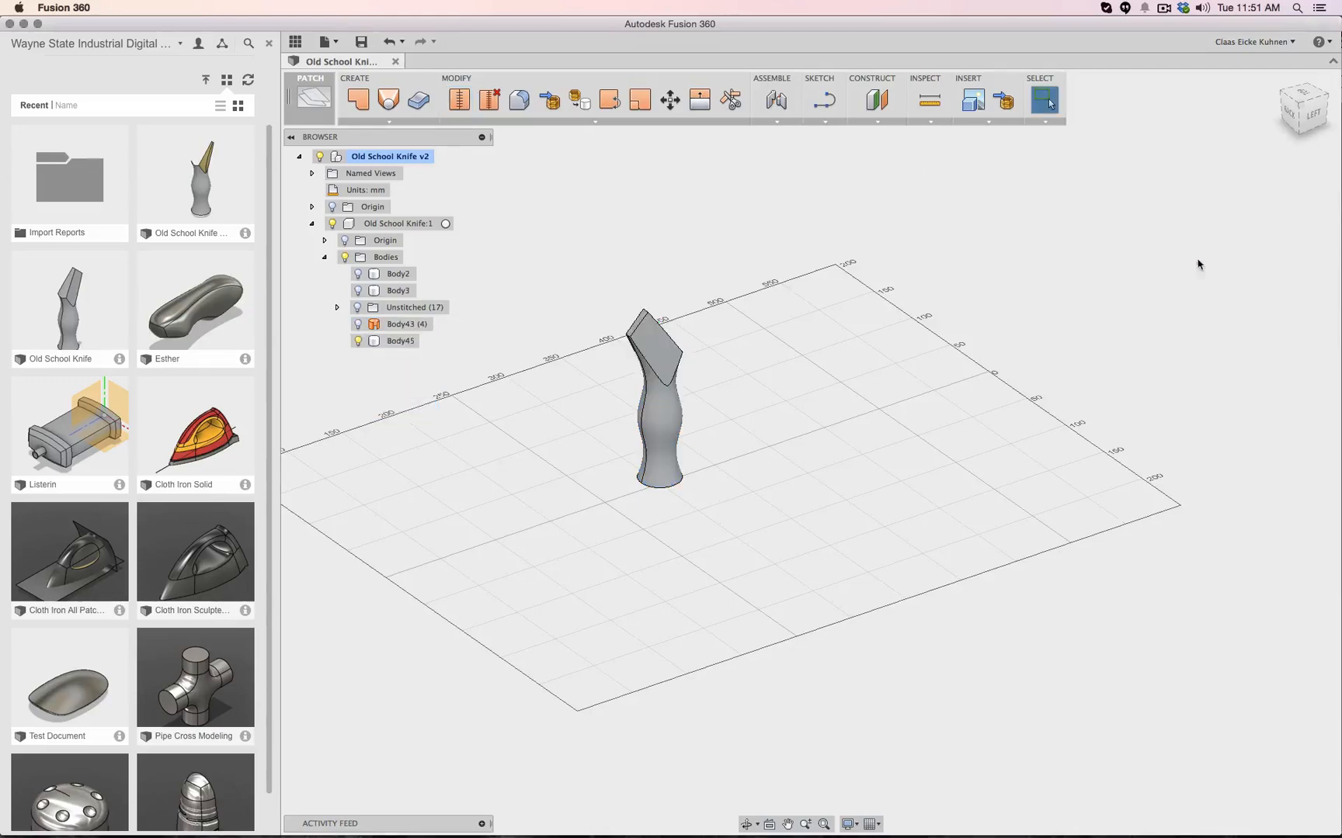
# Hide the newly stitched knife body, show the old Body43 surfaces and delete them
pyautogui.scroll(8, 488, 299)
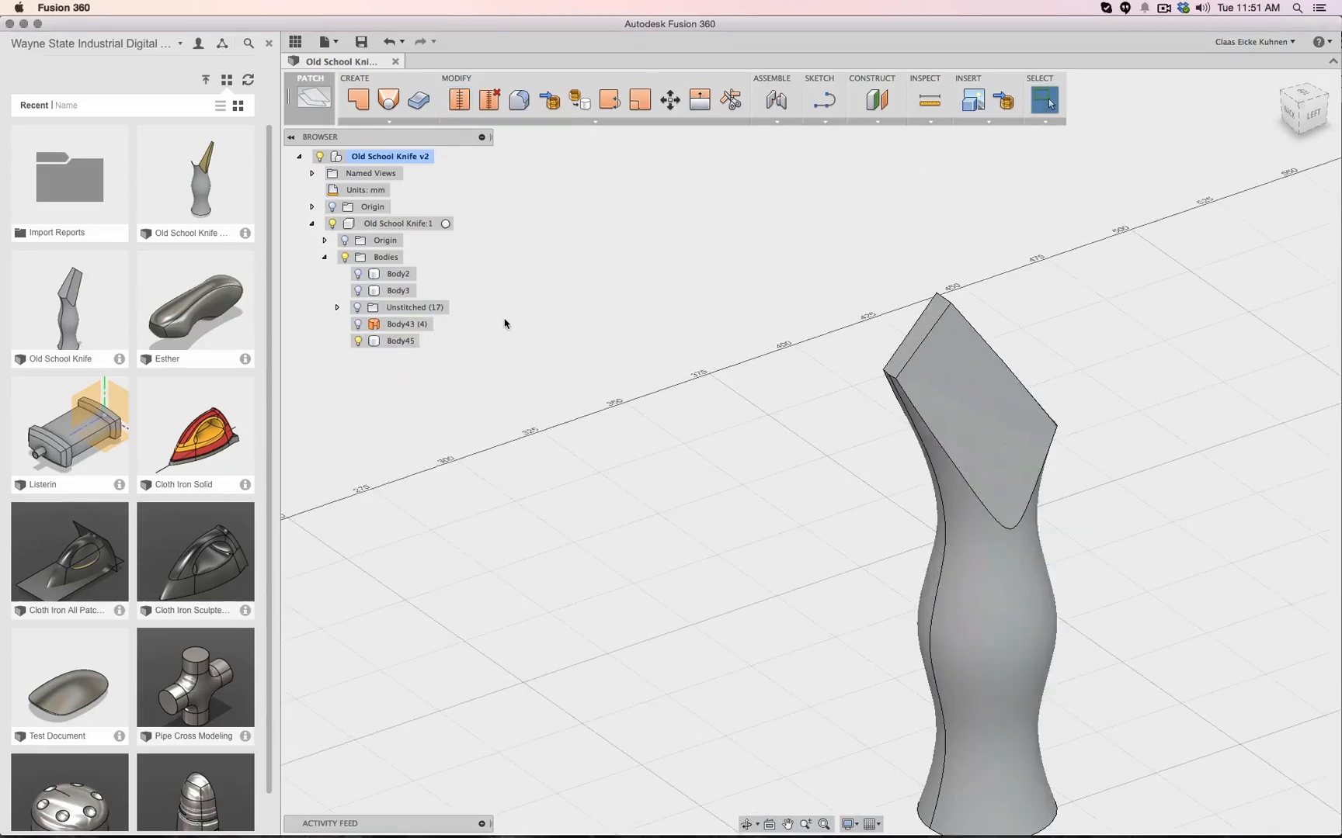
pyautogui.click(358, 340)
pyautogui.click(358, 323)
pyautogui.scroll(-5, 766, 479)
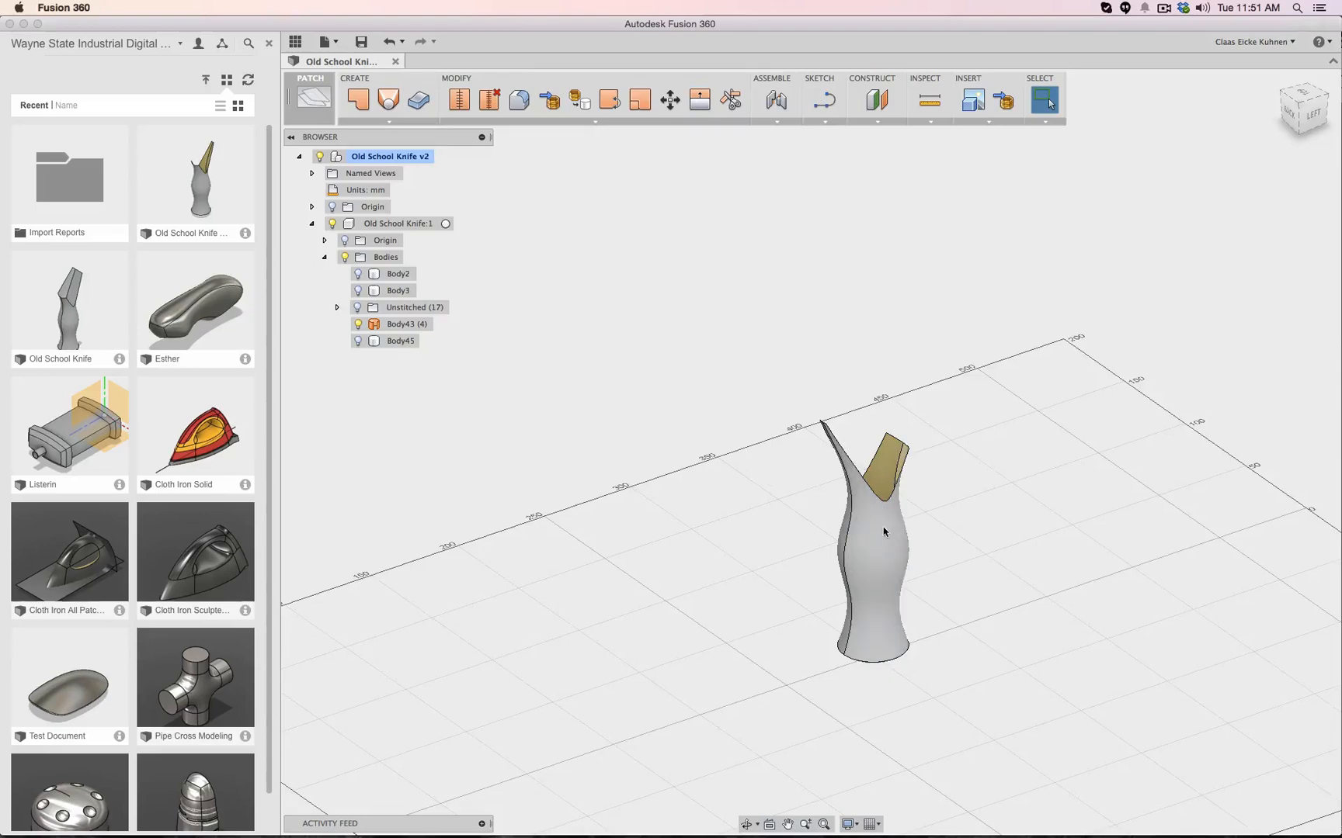
pyautogui.moveTo(807, 412); pyautogui.dragTo(1051, 725)
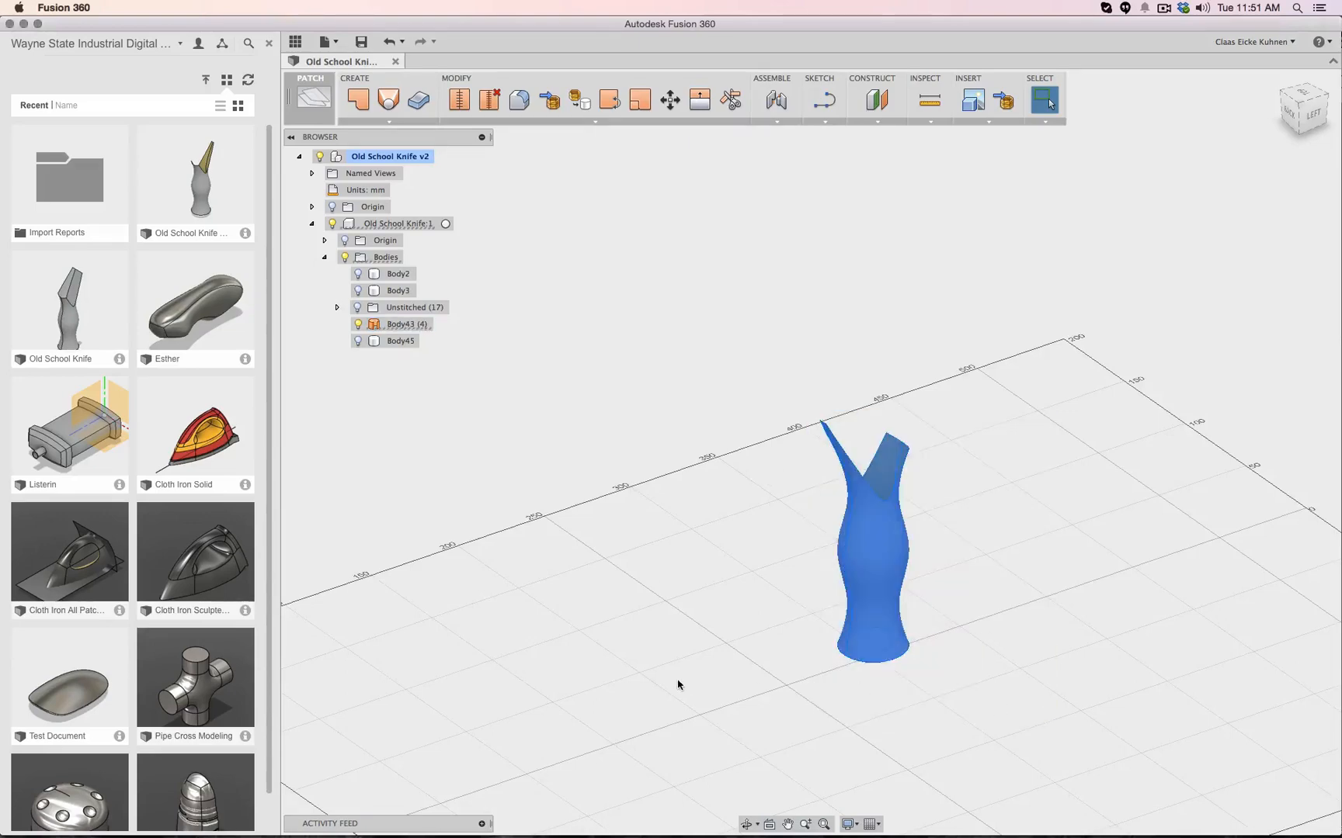
pyautogui.press('Delete')
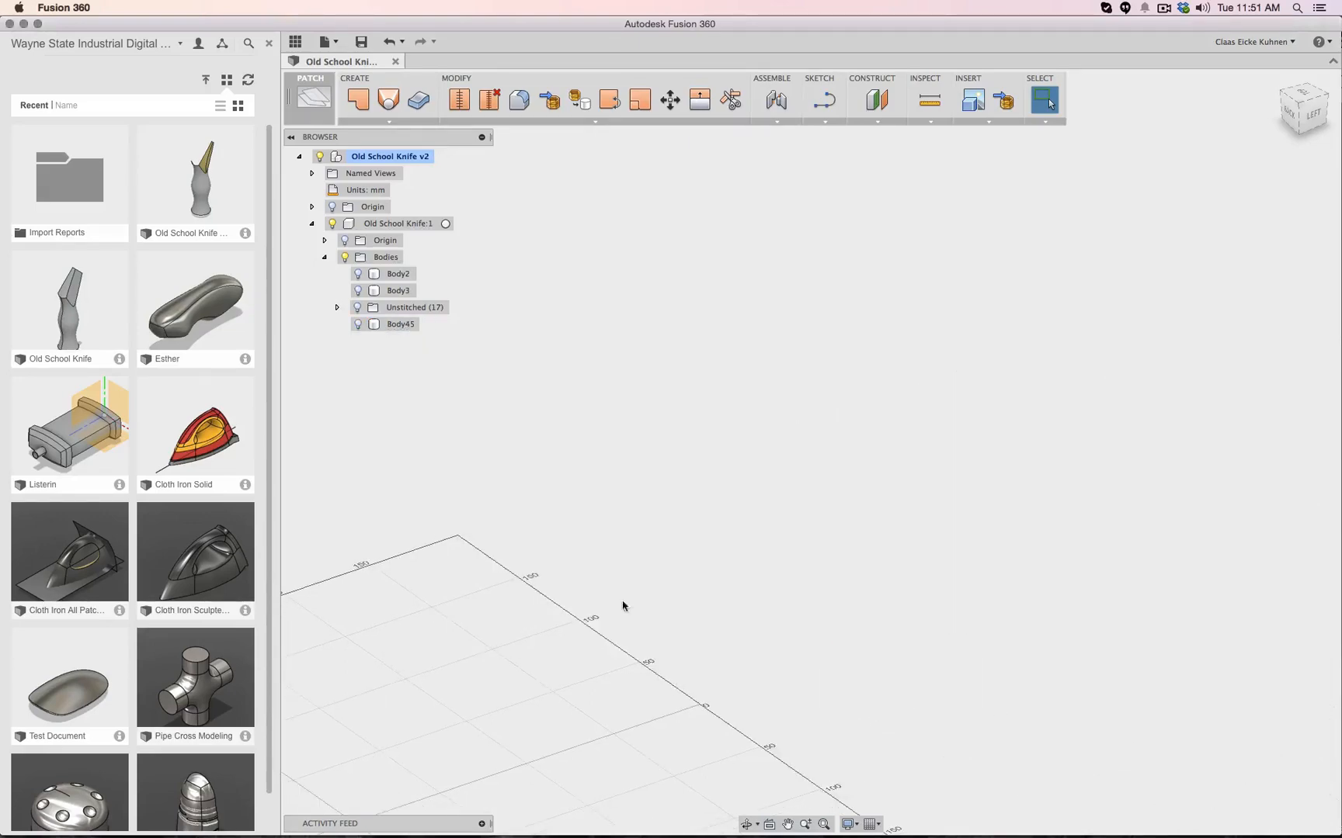
# Show the new stitched knife body together with Body3 and view them from the left side
pyautogui.click(358, 323)
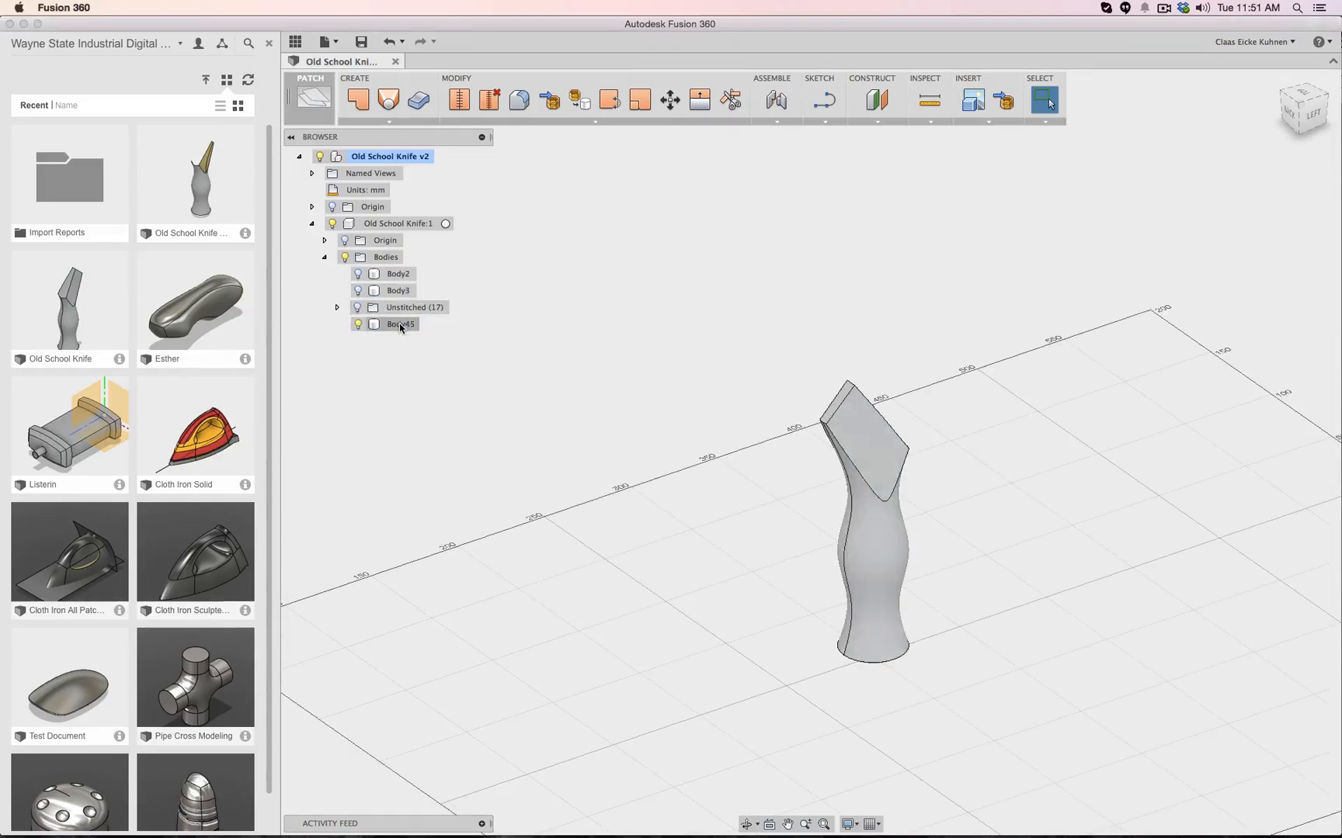
pyautogui.click(358, 291)
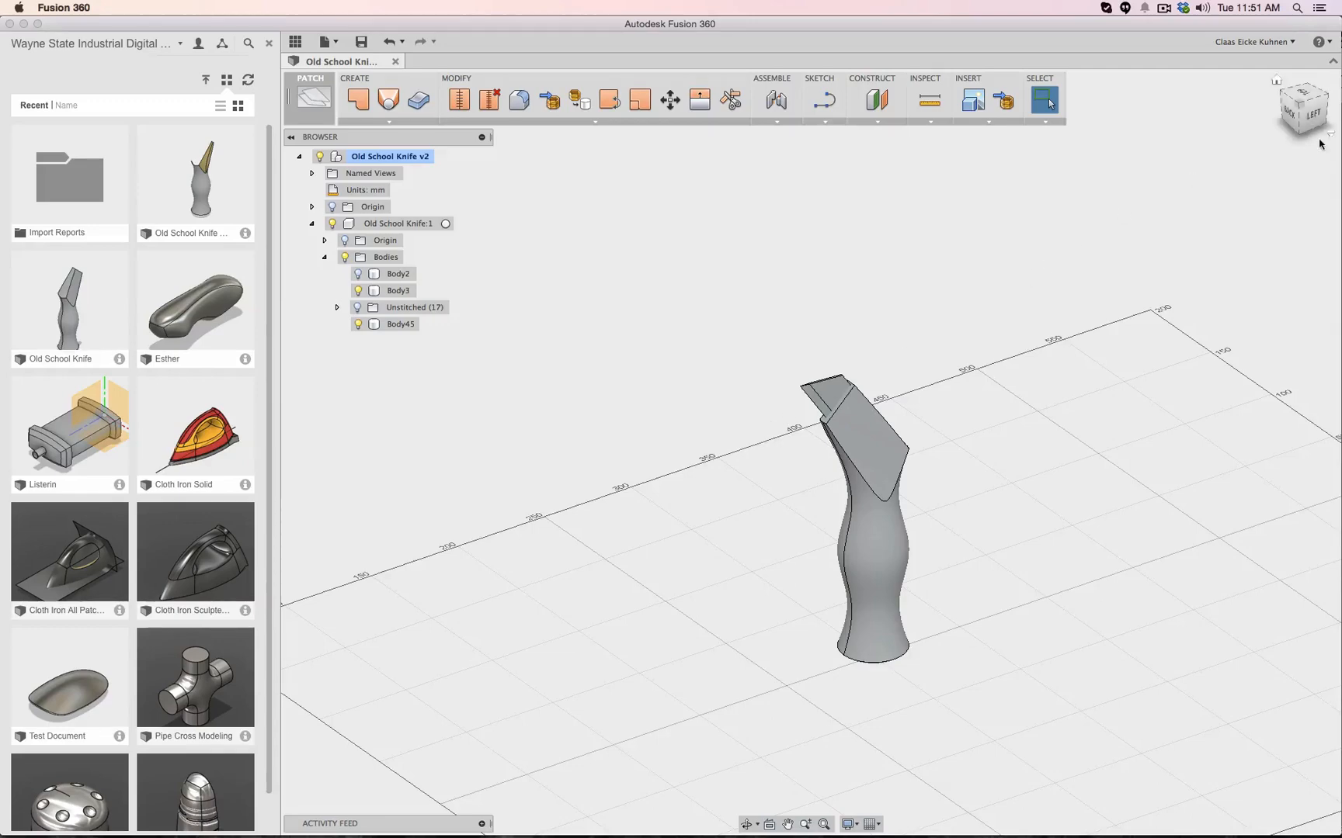
pyautogui.click(1310, 117)
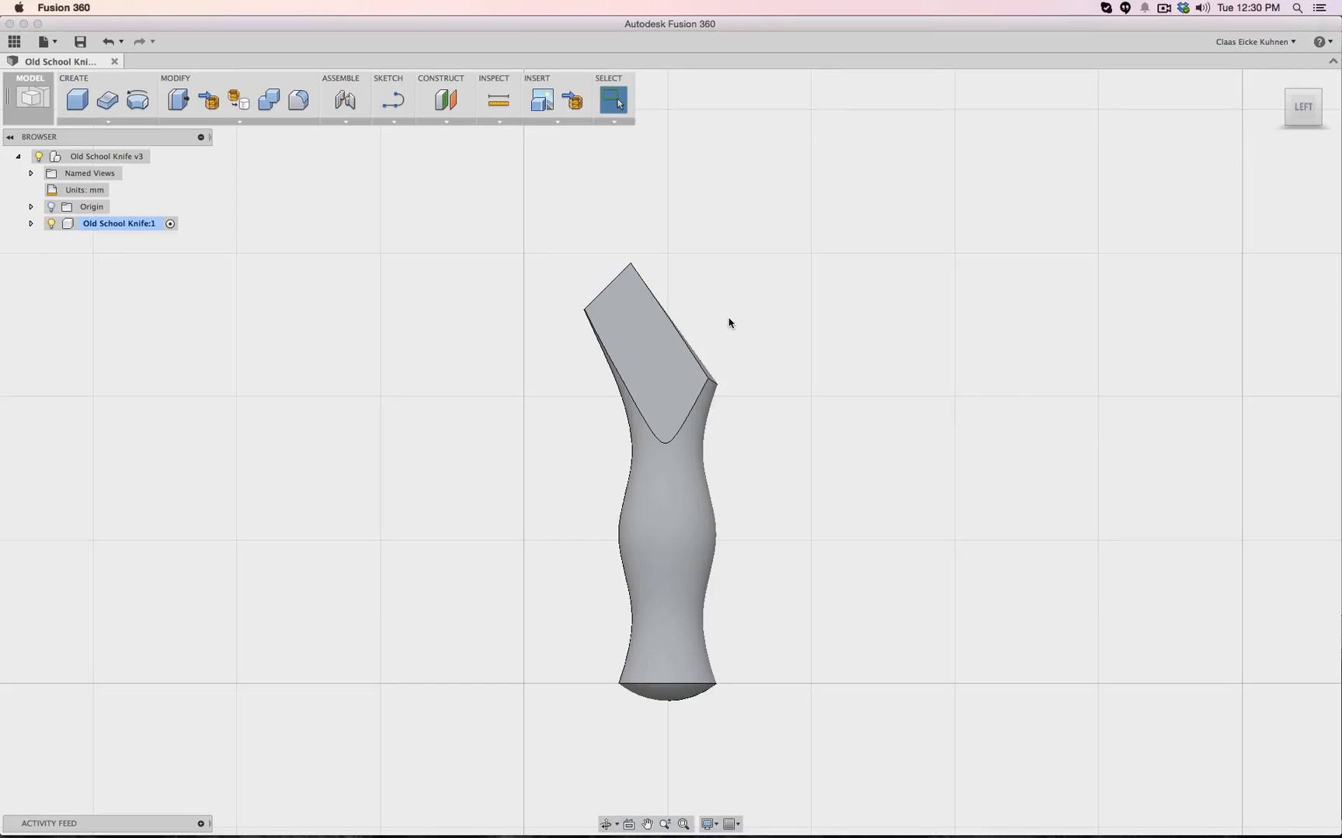
# Turn on design history capture for the Old School Knife v3 design
pyautogui.click(31, 97)
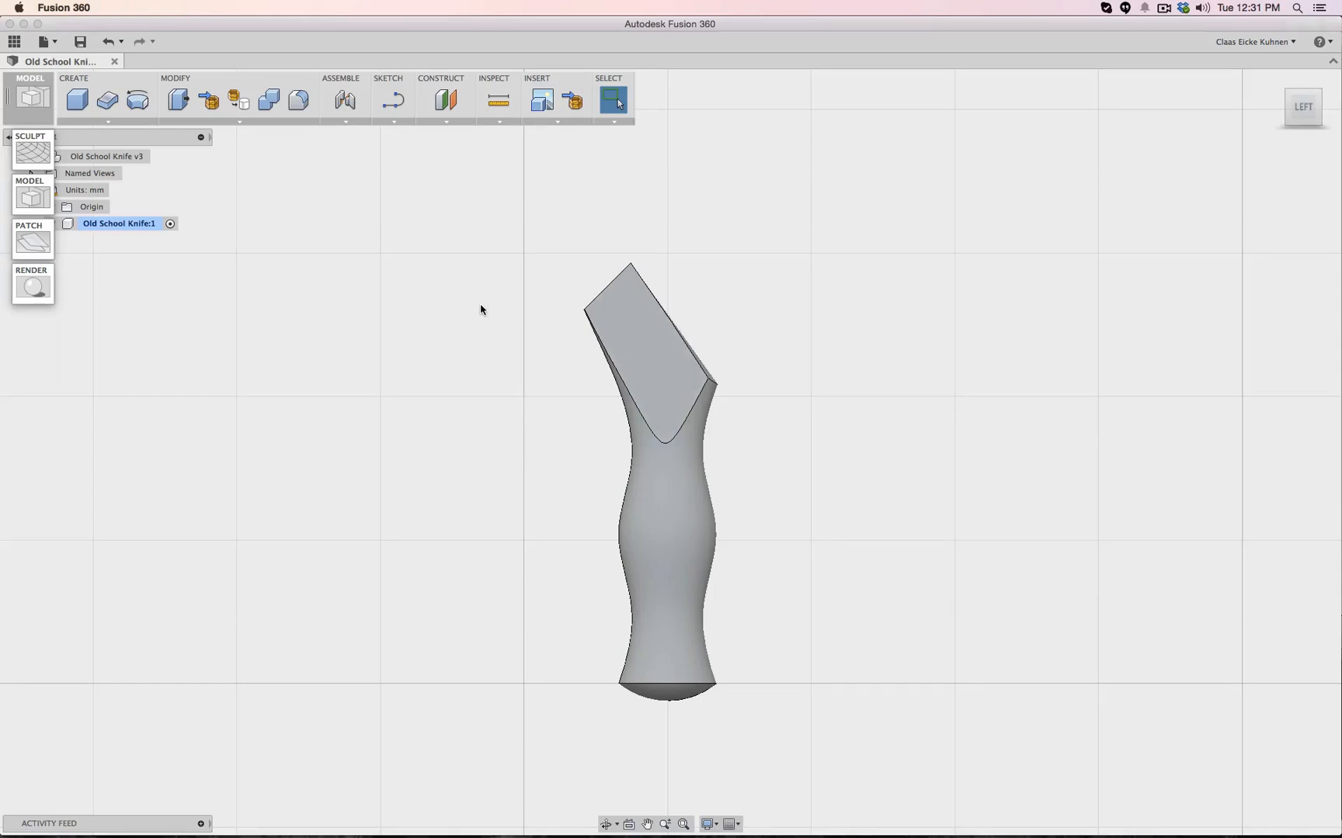
pyautogui.click(442, 245)
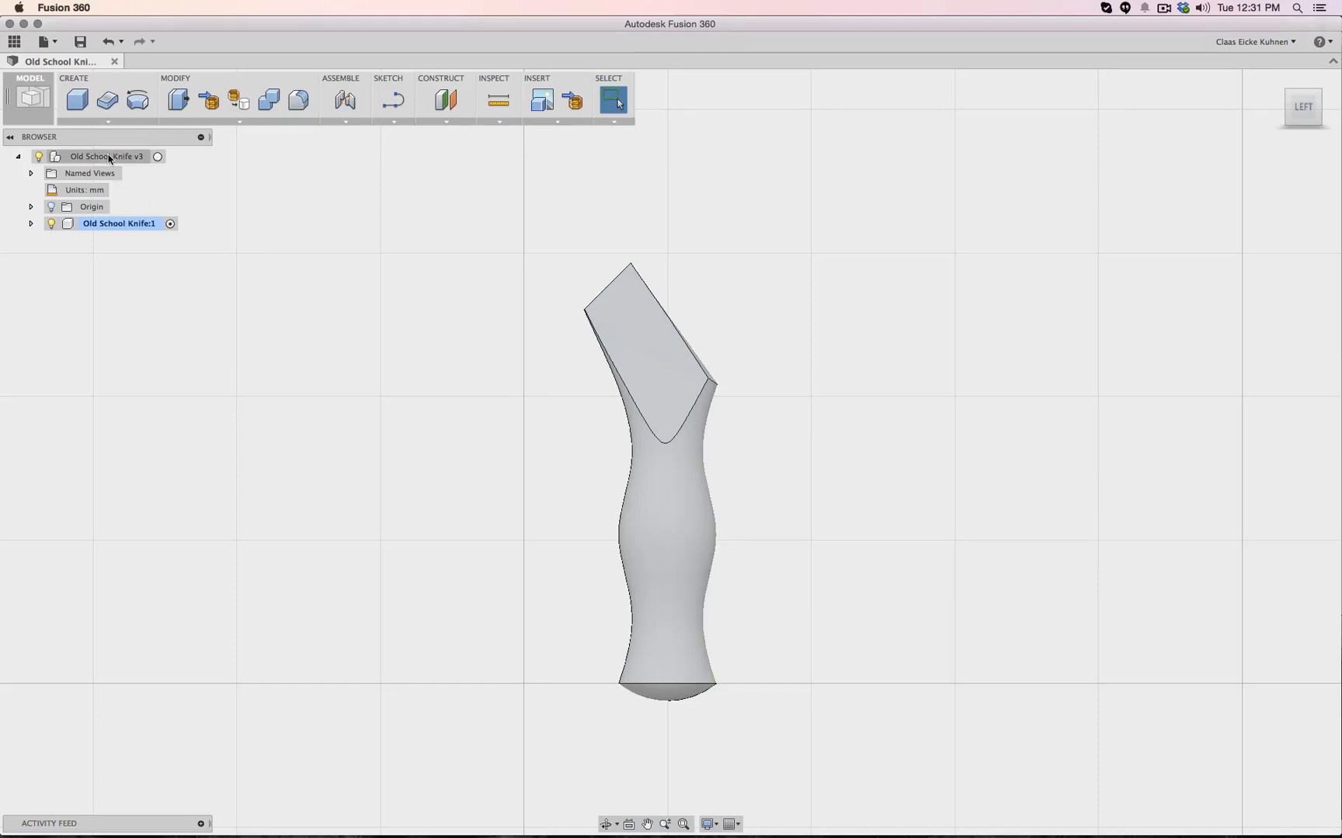
pyautogui.click(18, 157)
pyautogui.click(17, 157)
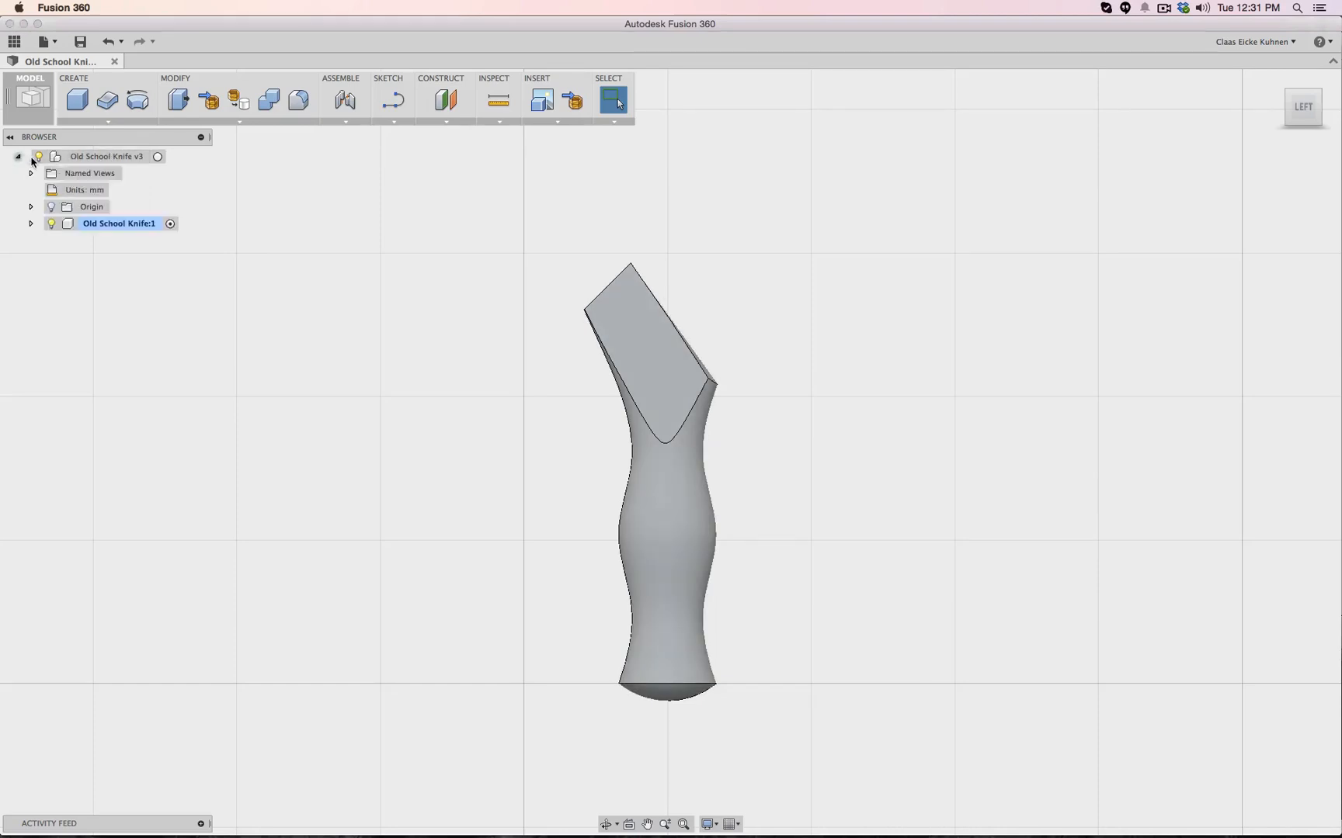
pyautogui.rightClick(76, 161)
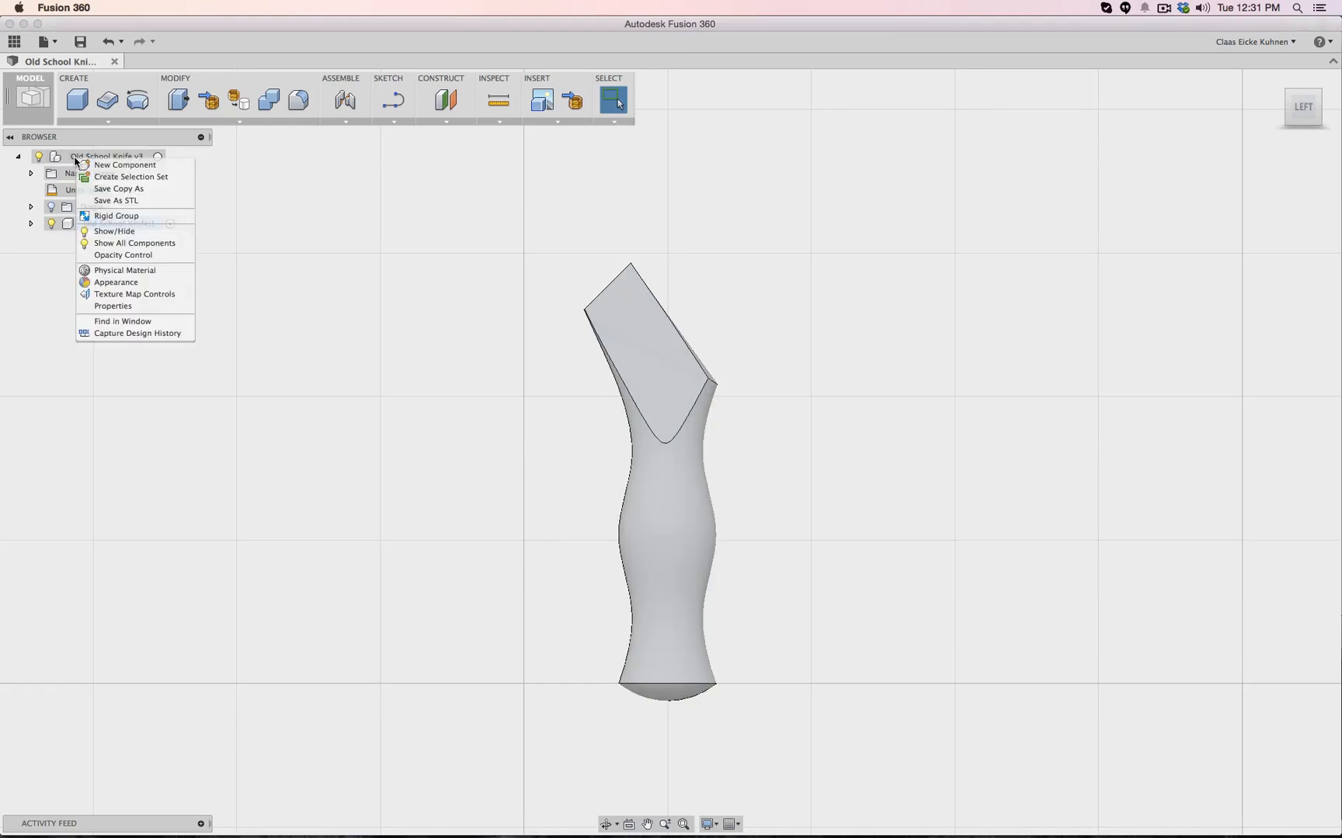
pyautogui.click(104, 335)
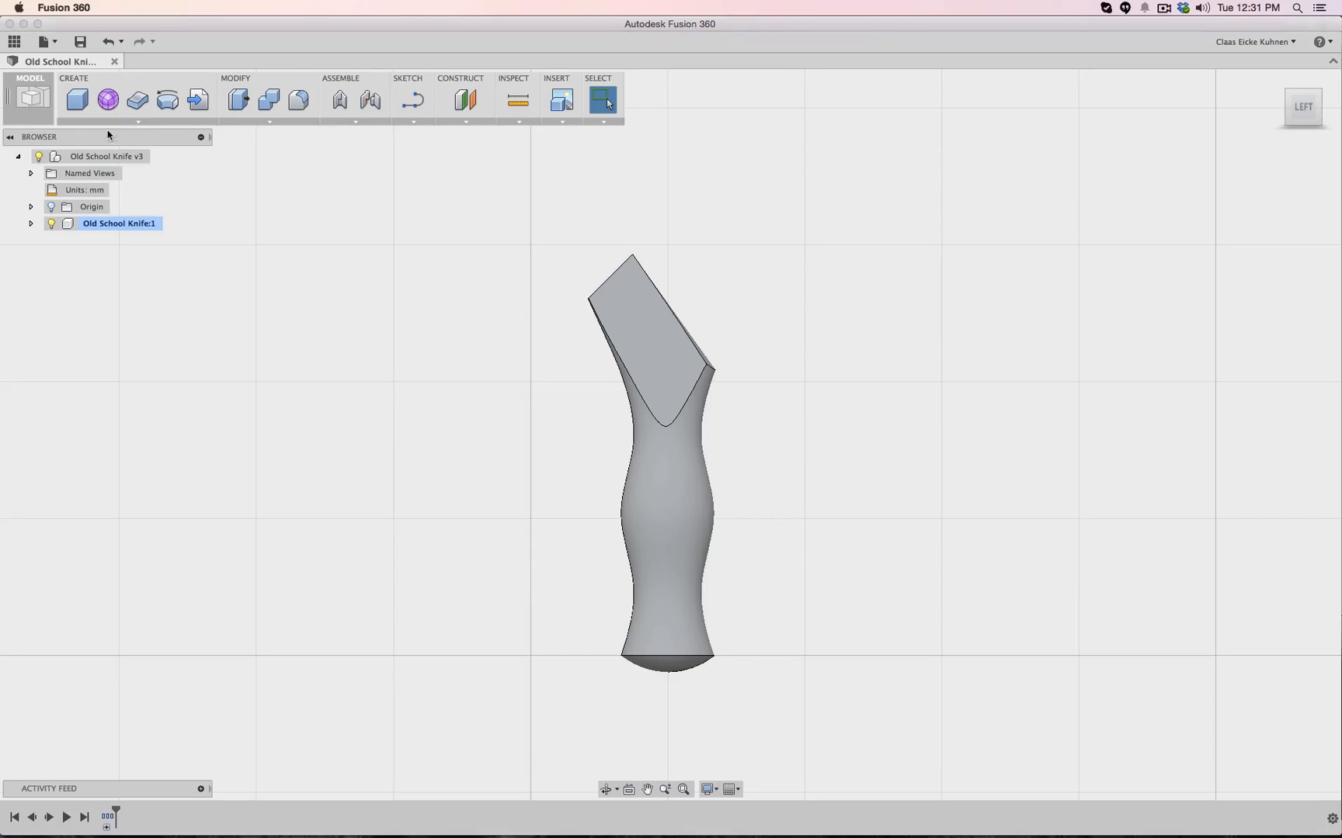
# Switch to the Patch workspace and review the surface creation commands available with design history enabled
pyautogui.click(41, 102)
pyautogui.click(35, 105)
pyautogui.click(31, 97)
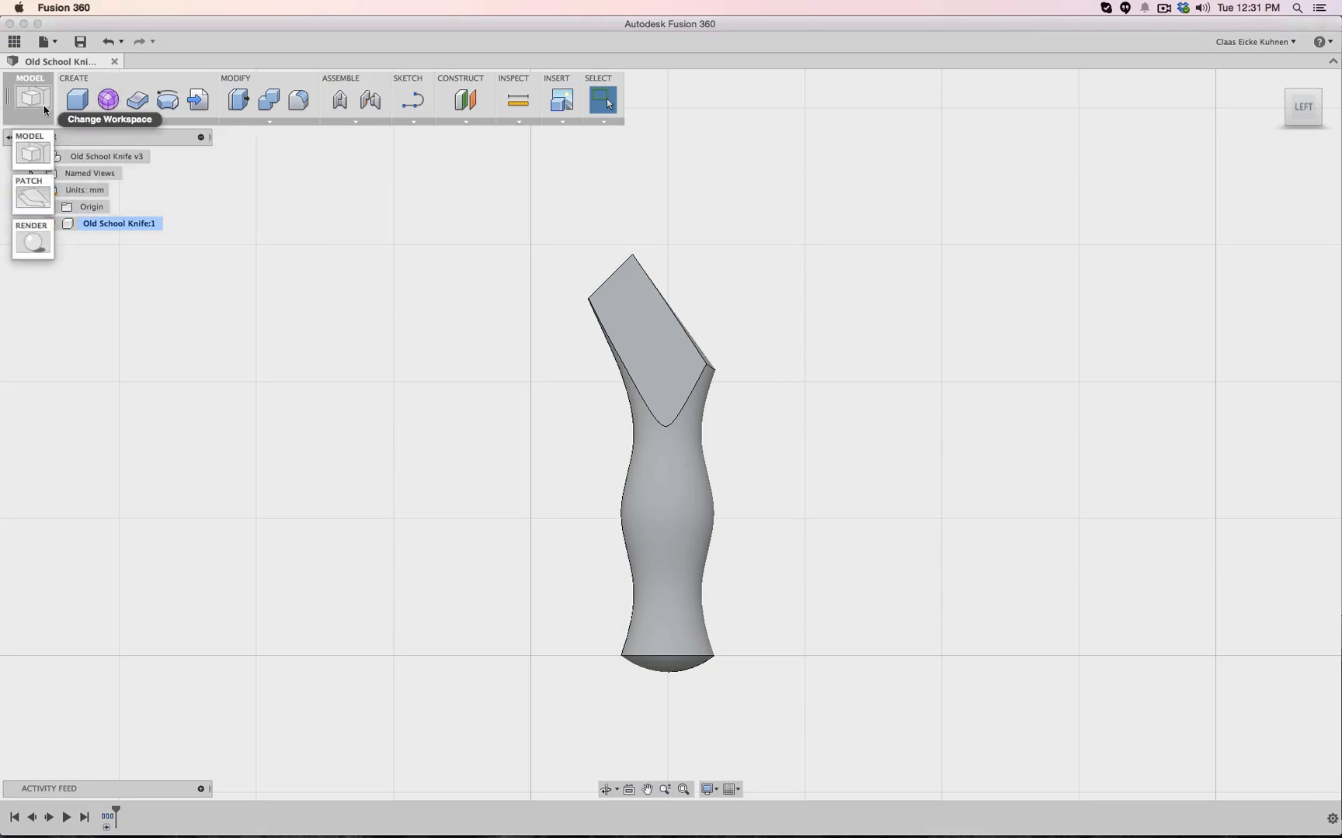
pyautogui.click(33, 198)
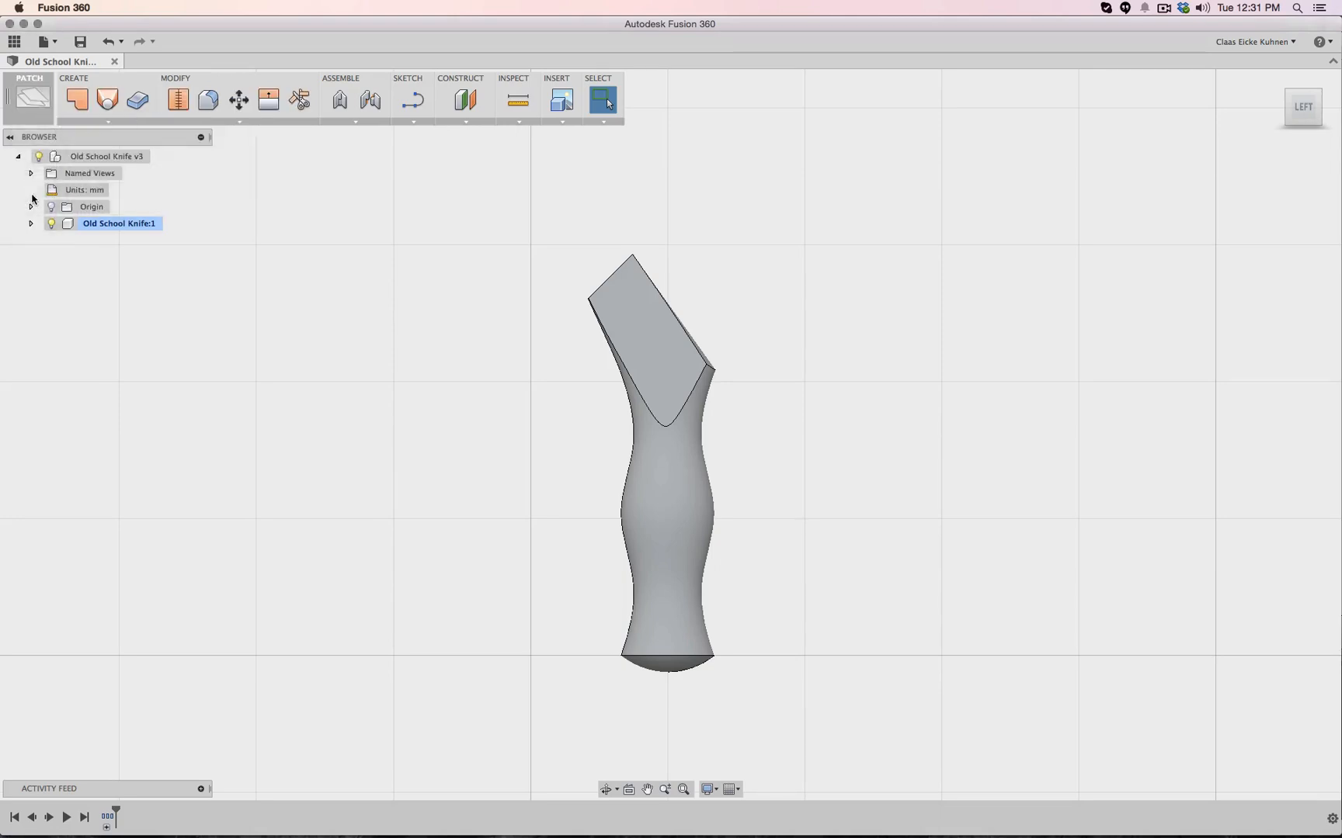
pyautogui.click(137, 122)
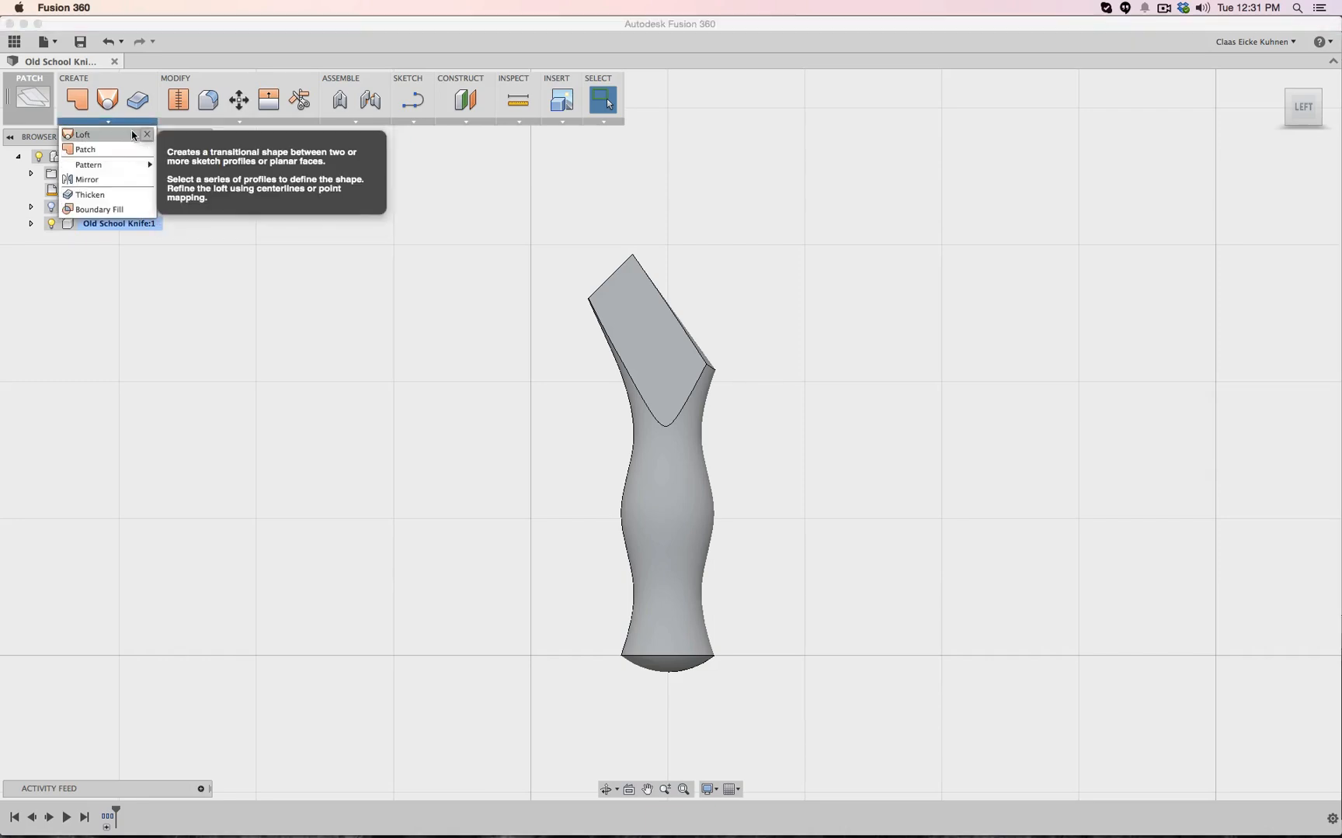
pyautogui.click(210, 123)
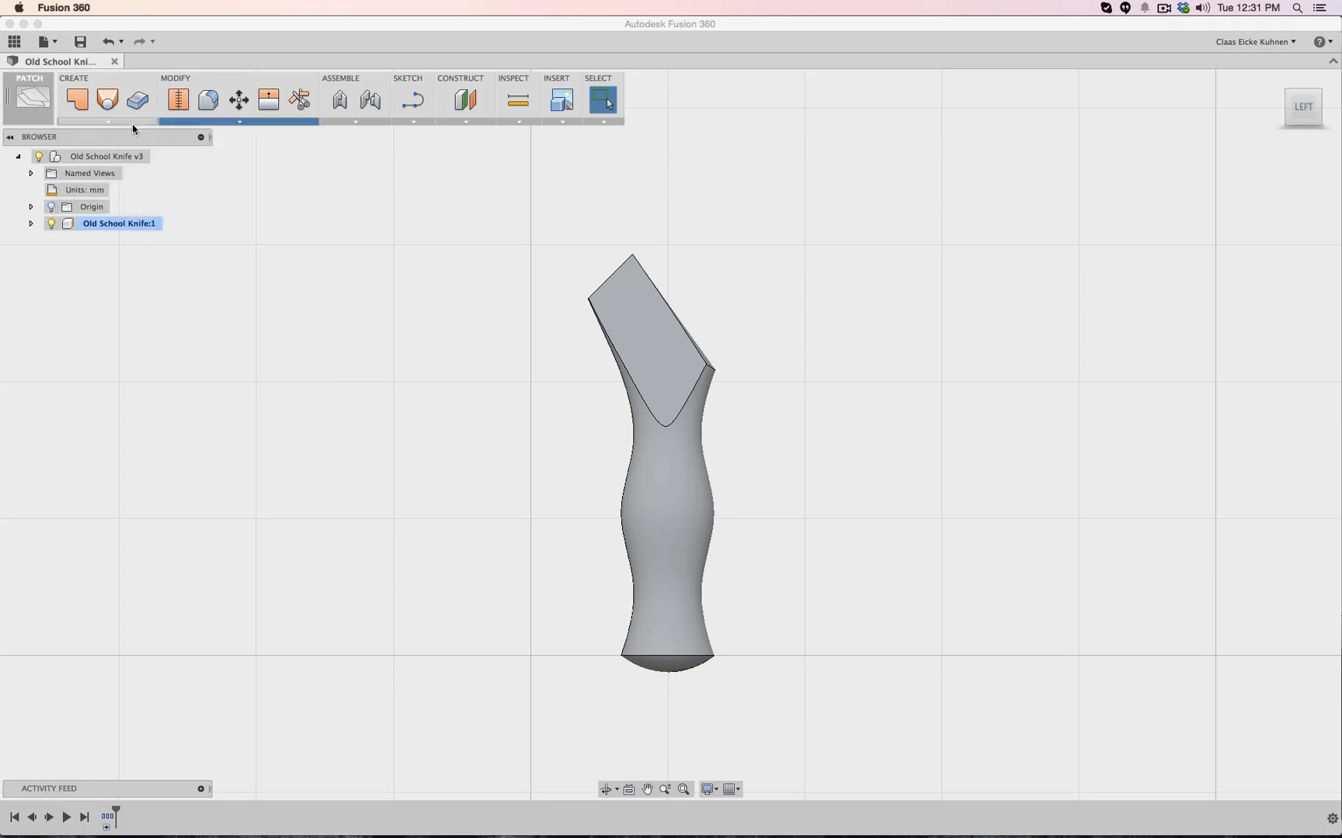
pyautogui.moveTo(133, 124)
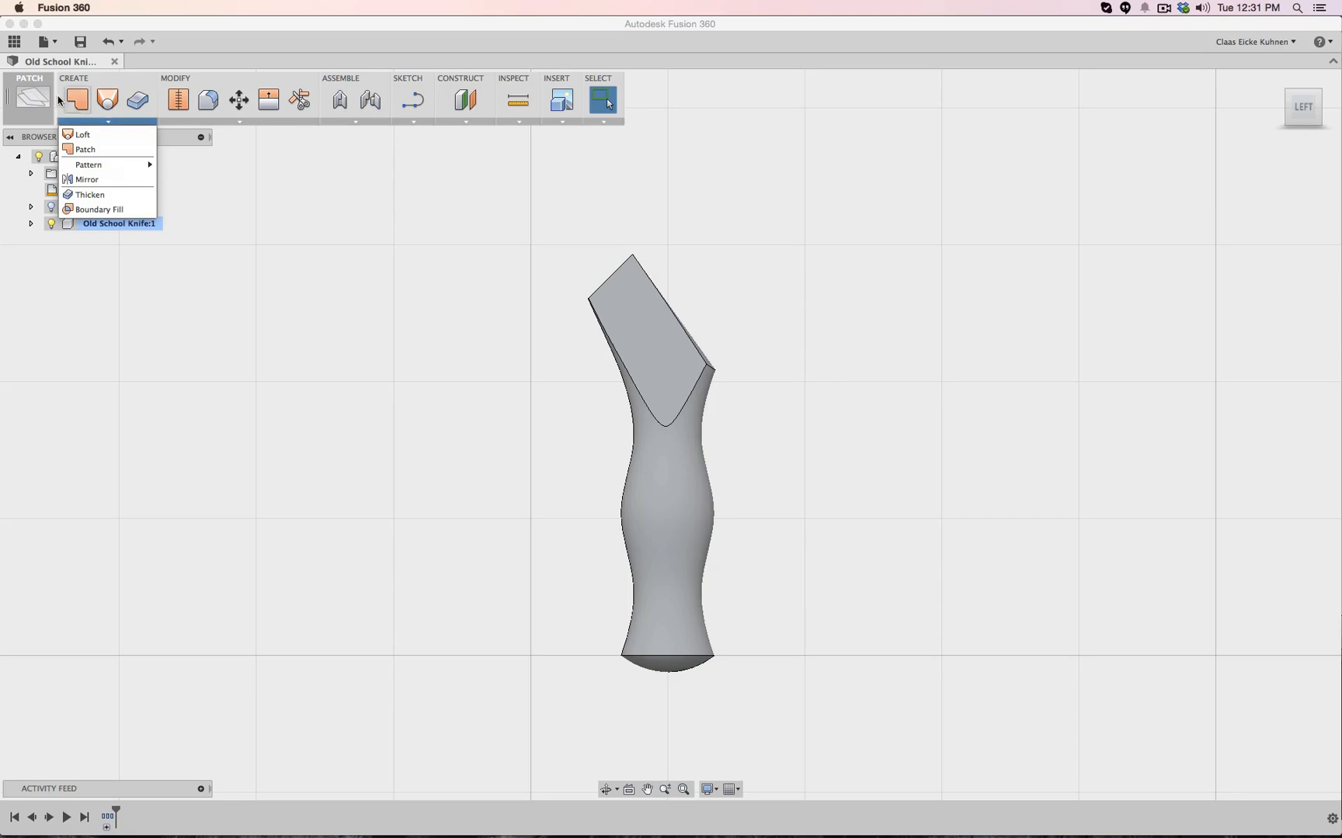
pyautogui.moveTo(32, 89)
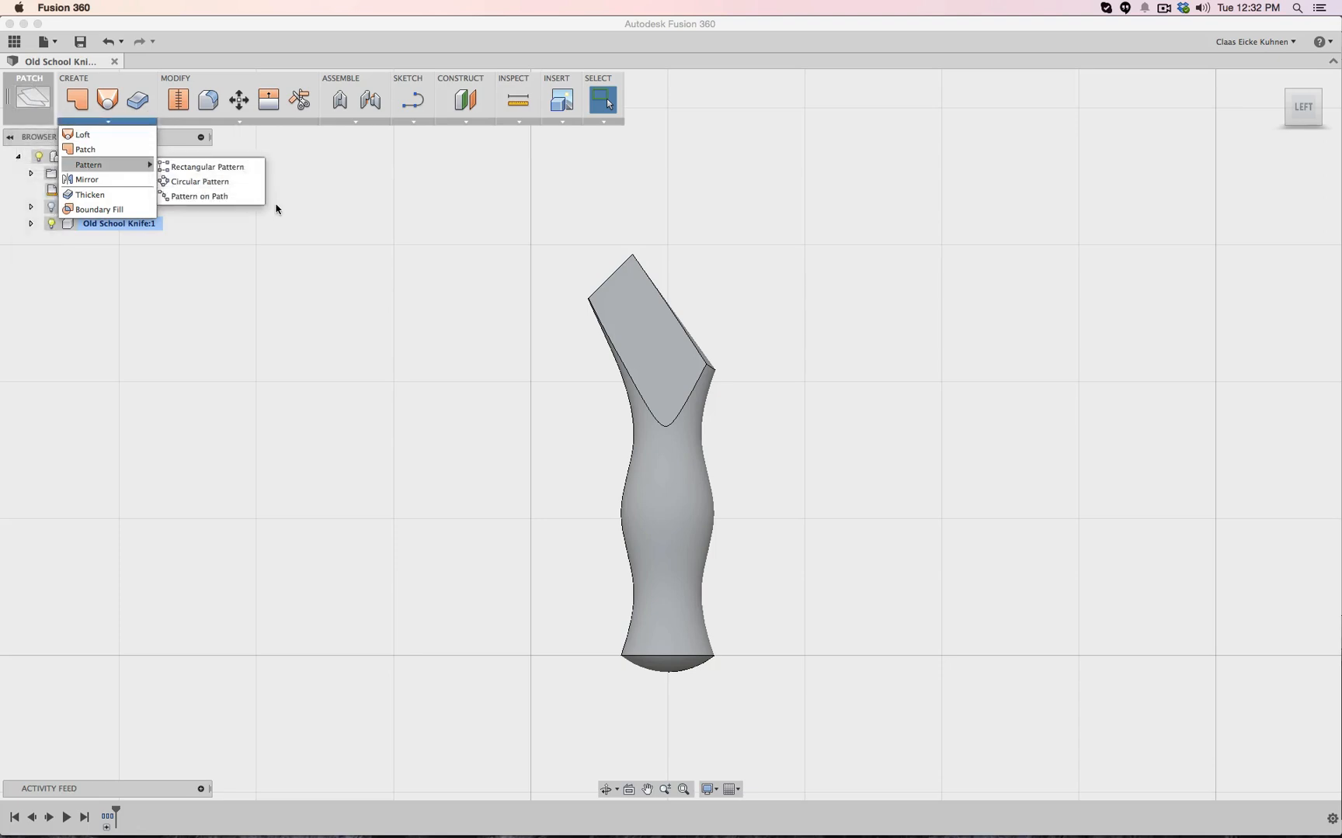
pyautogui.click(363, 221)
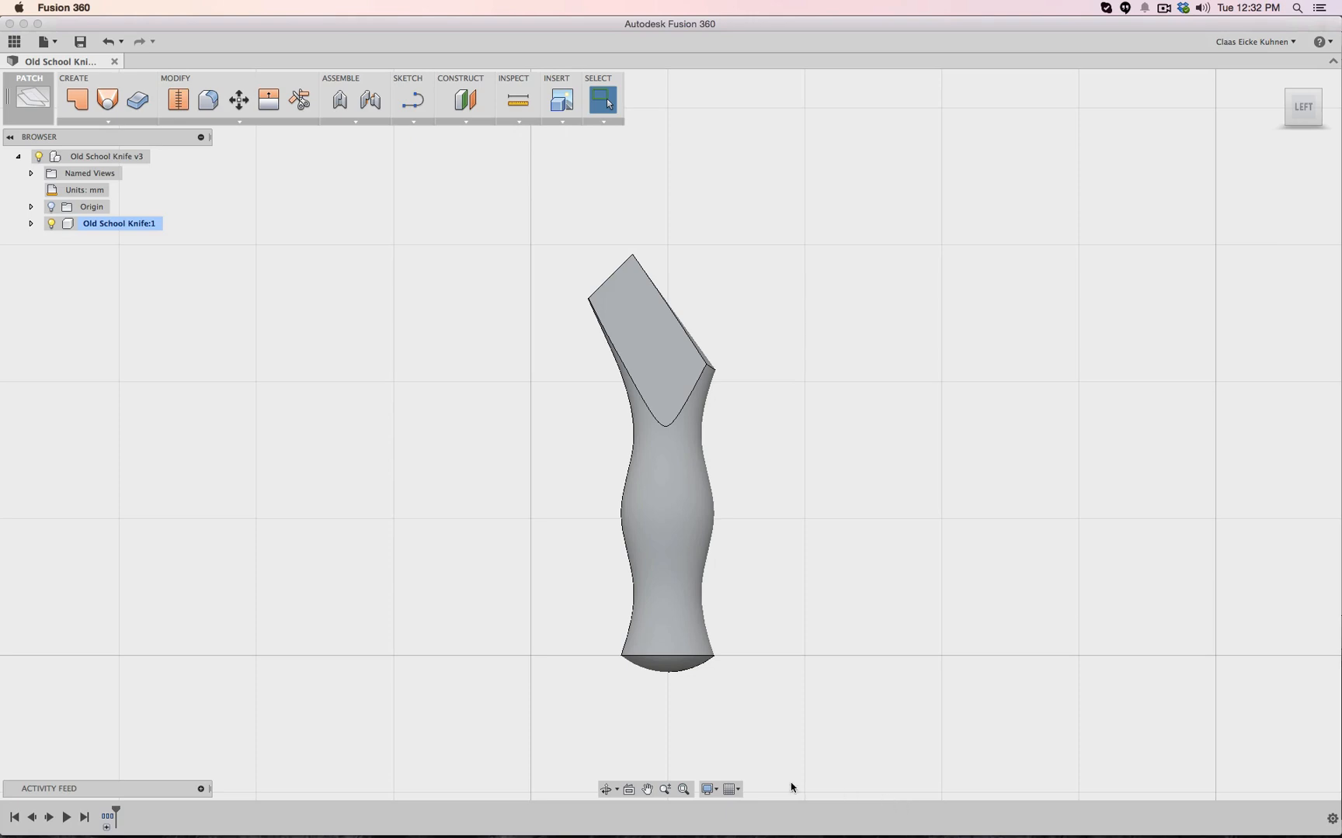
# Open the knife's base feature for editing and expand the Old School Knife component down to its bodies
pyautogui.click(106, 828)
pyautogui.click(108, 826)
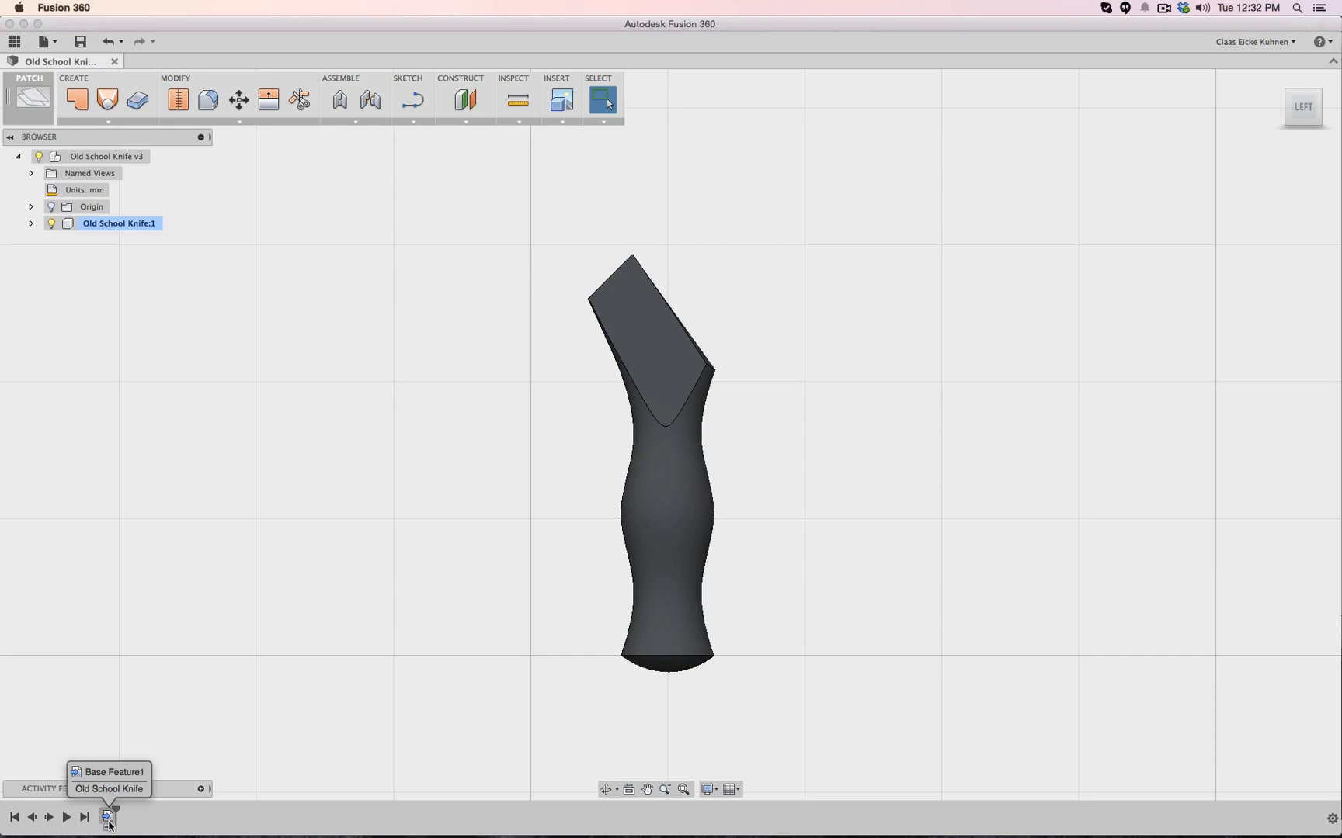
pyautogui.rightClick(108, 821)
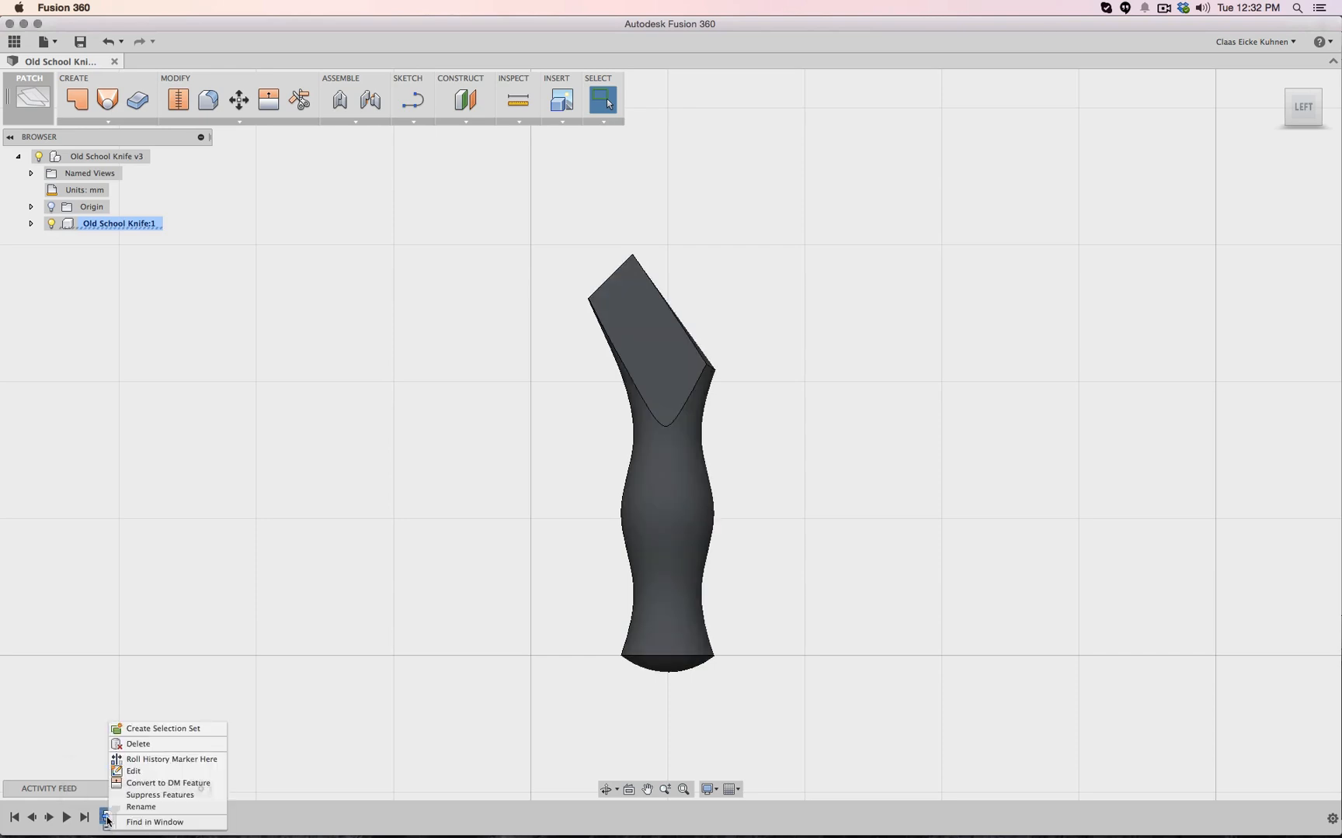
pyautogui.click(162, 771)
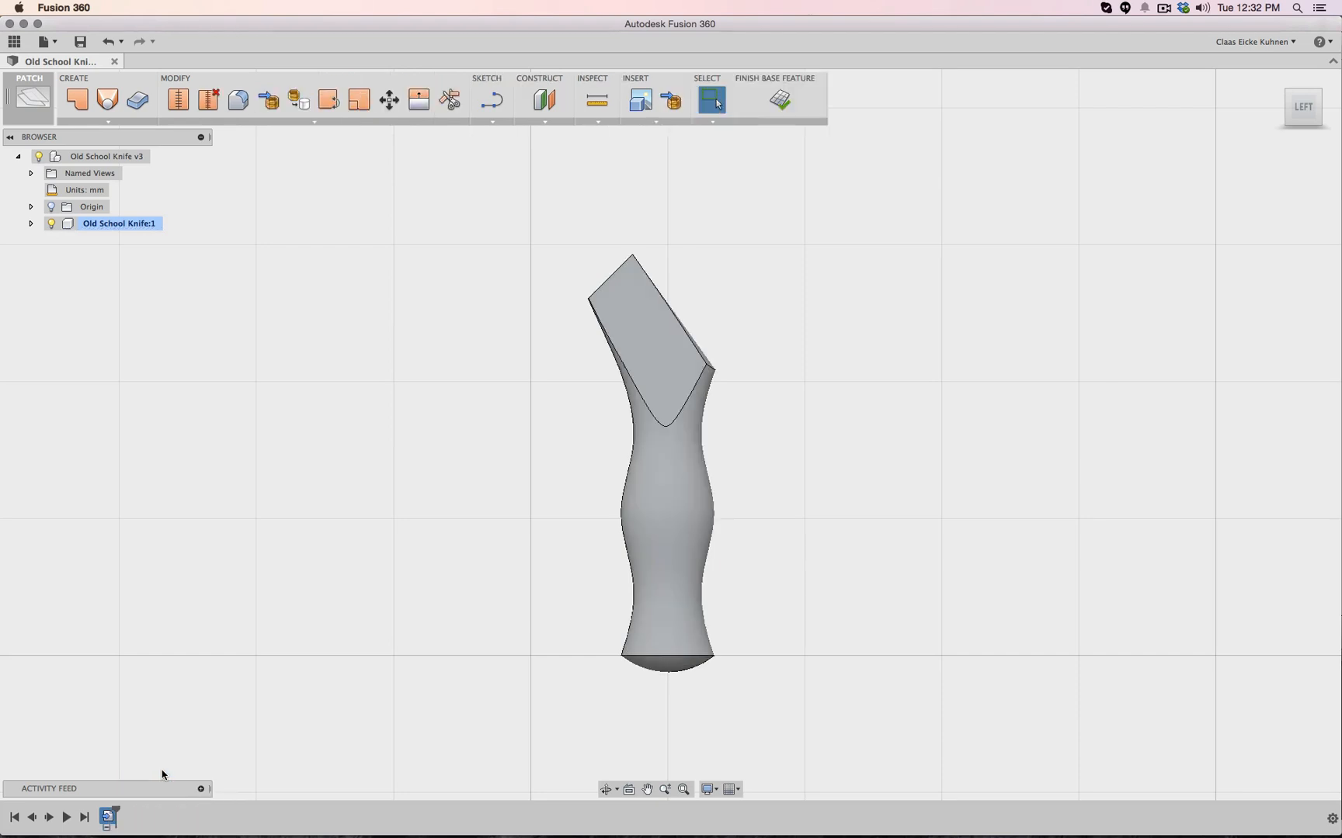
pyautogui.click(31, 223)
pyautogui.click(44, 257)
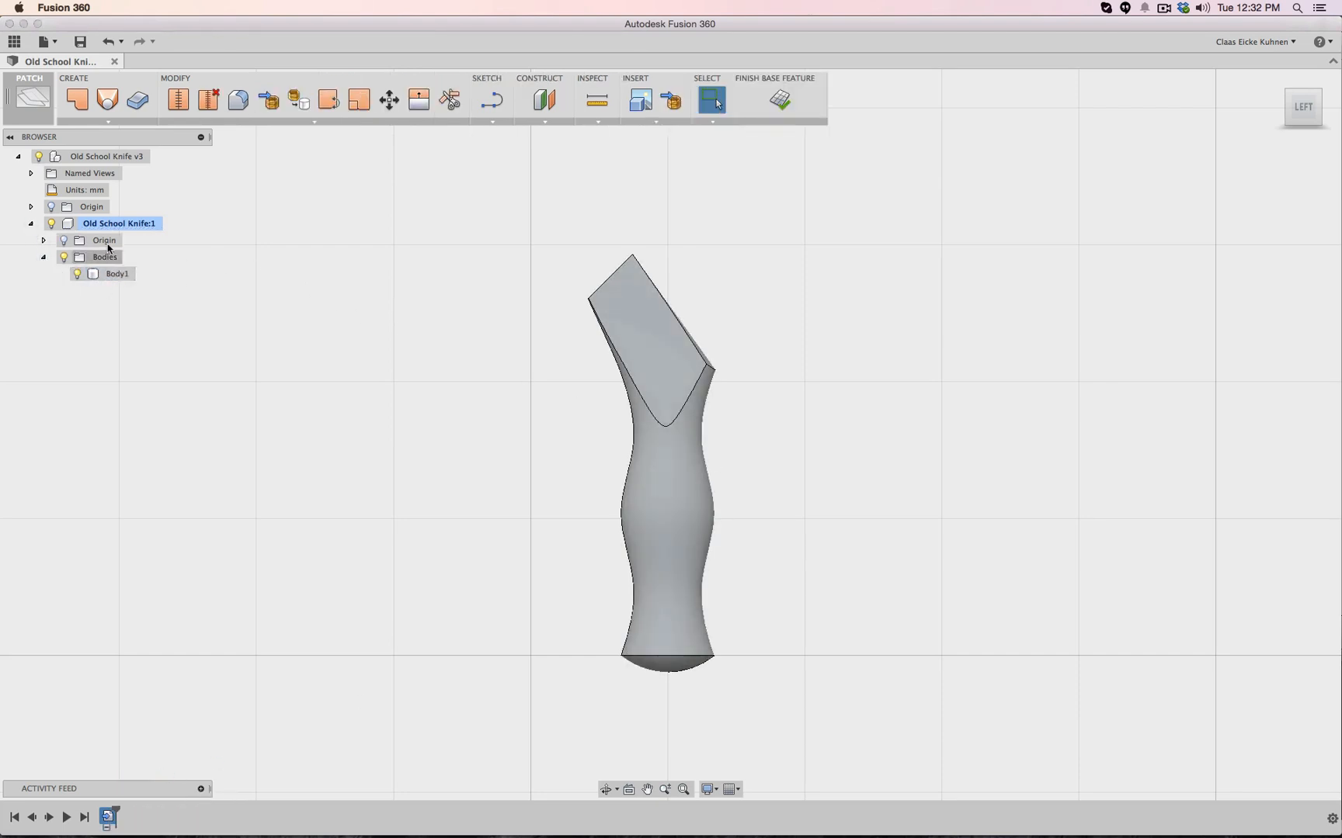
# Review the creation and insert commands available while editing the base feature and inspect the knife at an angle
pyautogui.click(126, 123)
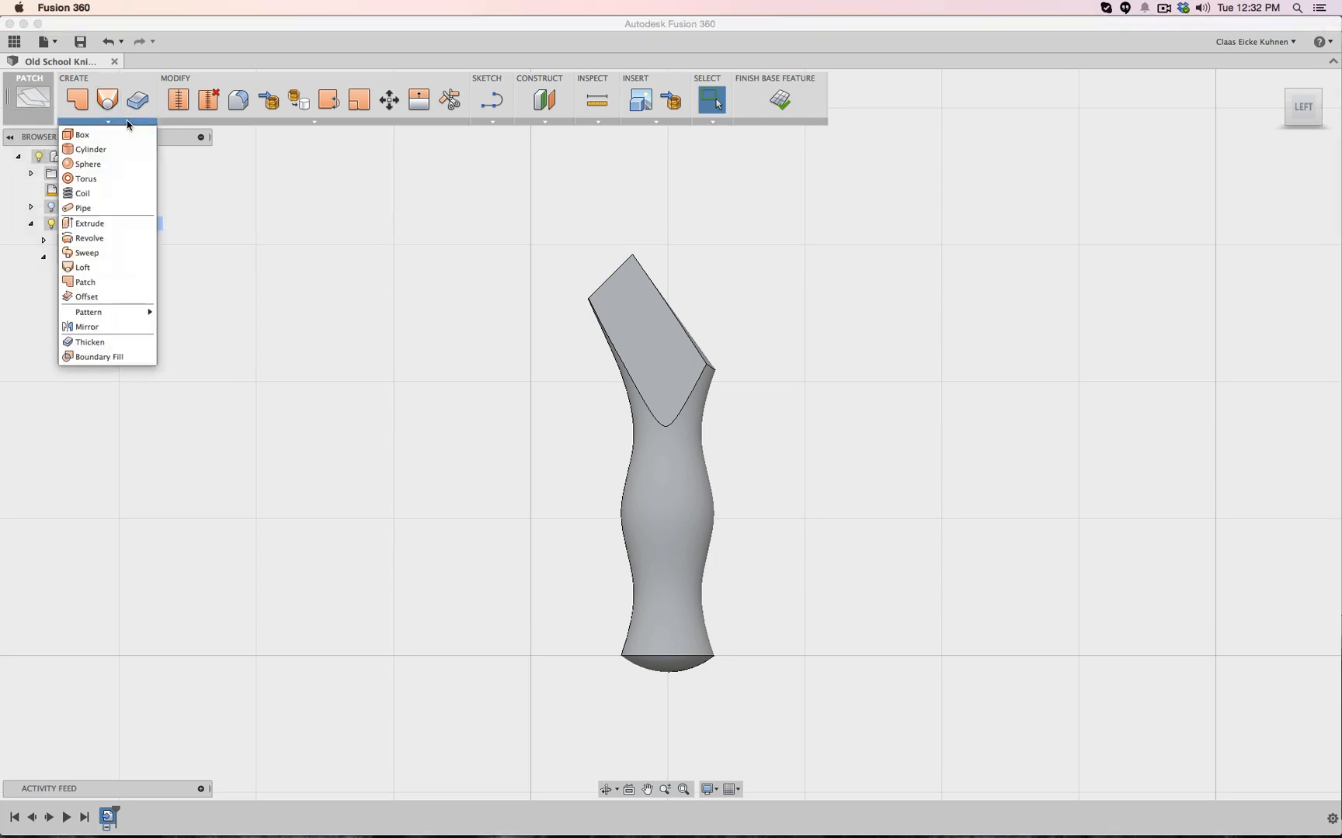
pyautogui.moveTo(498, 122)
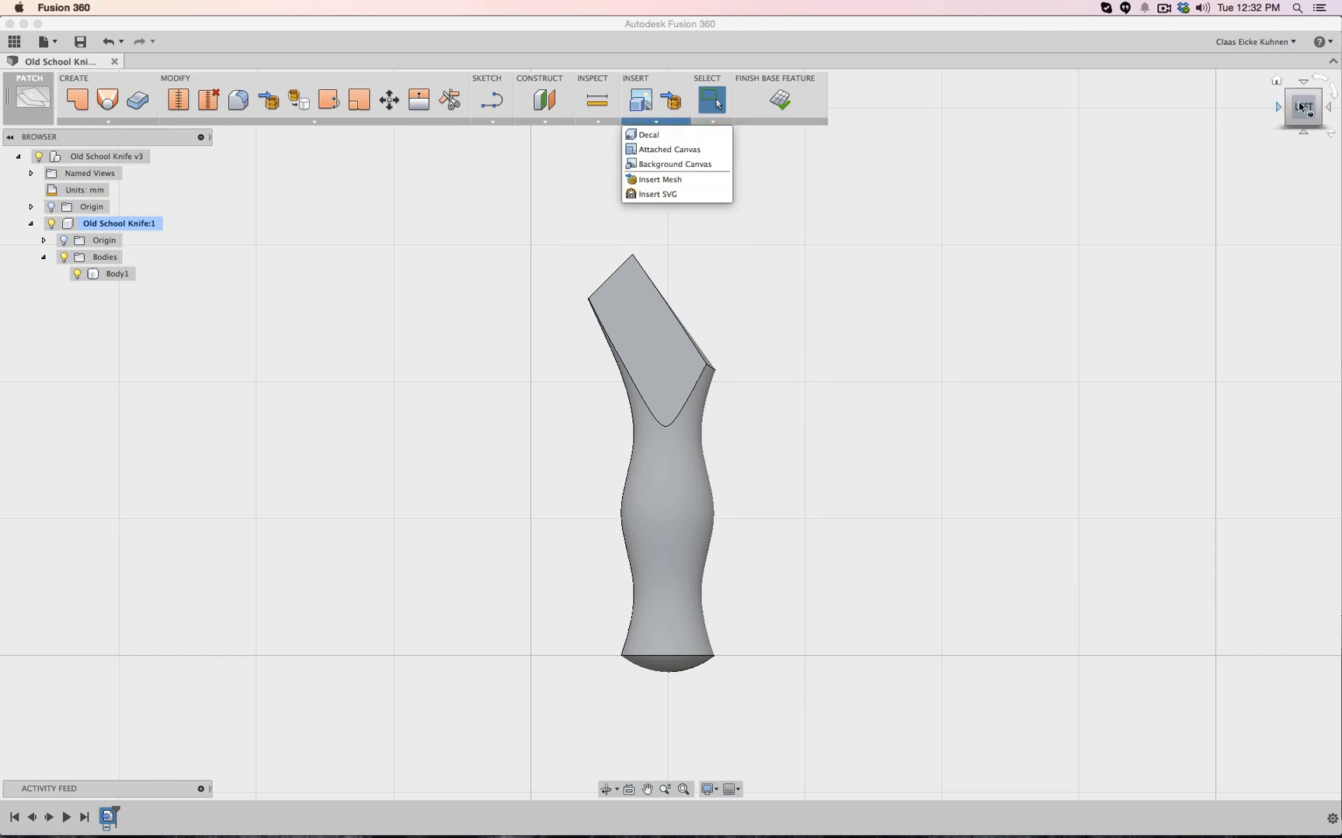
pyautogui.moveTo(1298, 106); pyautogui.dragTo(1219, 135)
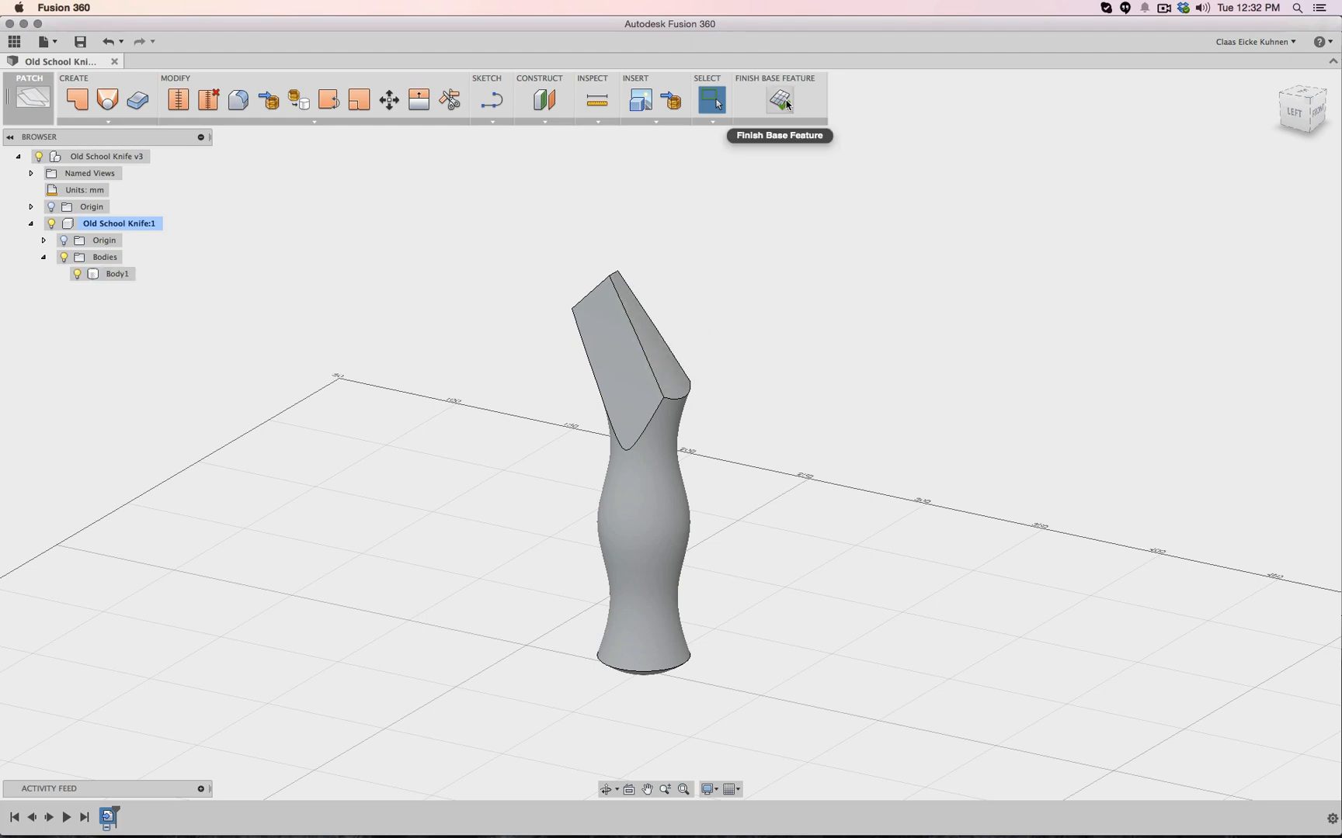
# Finish editing the base feature, and delete the knife's timeline group while keeping and expanding its contents
pyautogui.click(787, 106)
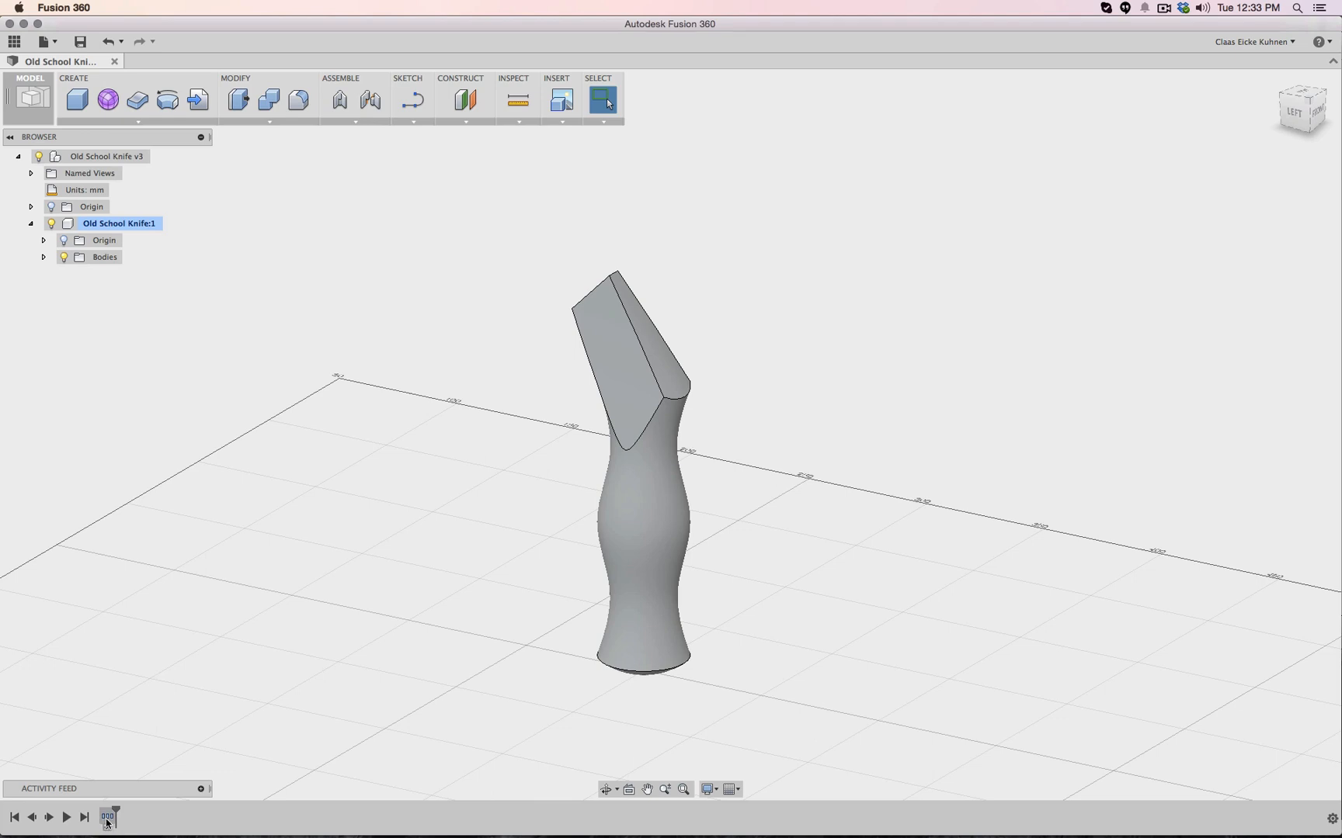
pyautogui.click(107, 818)
pyautogui.rightClick(107, 818)
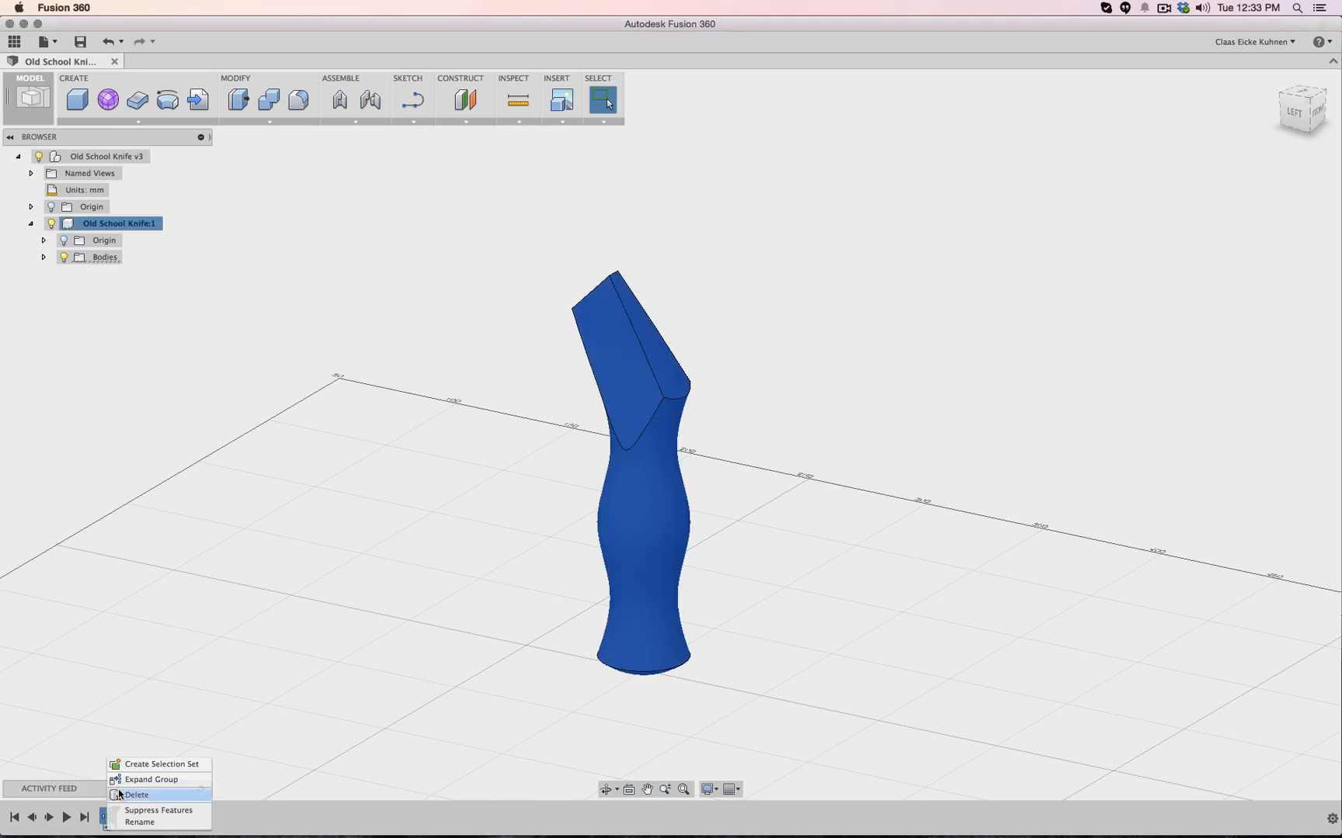
pyautogui.click(121, 795)
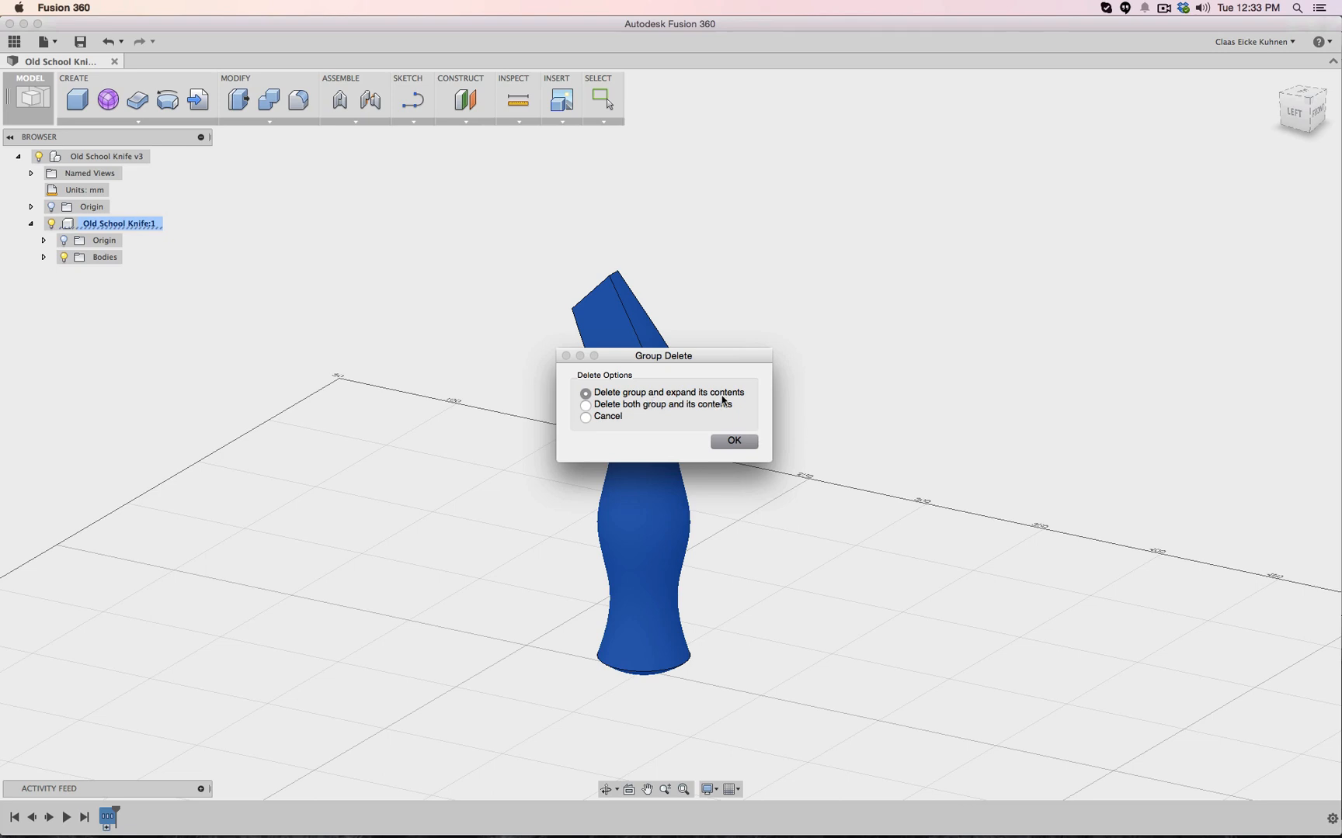
pyautogui.click(731, 440)
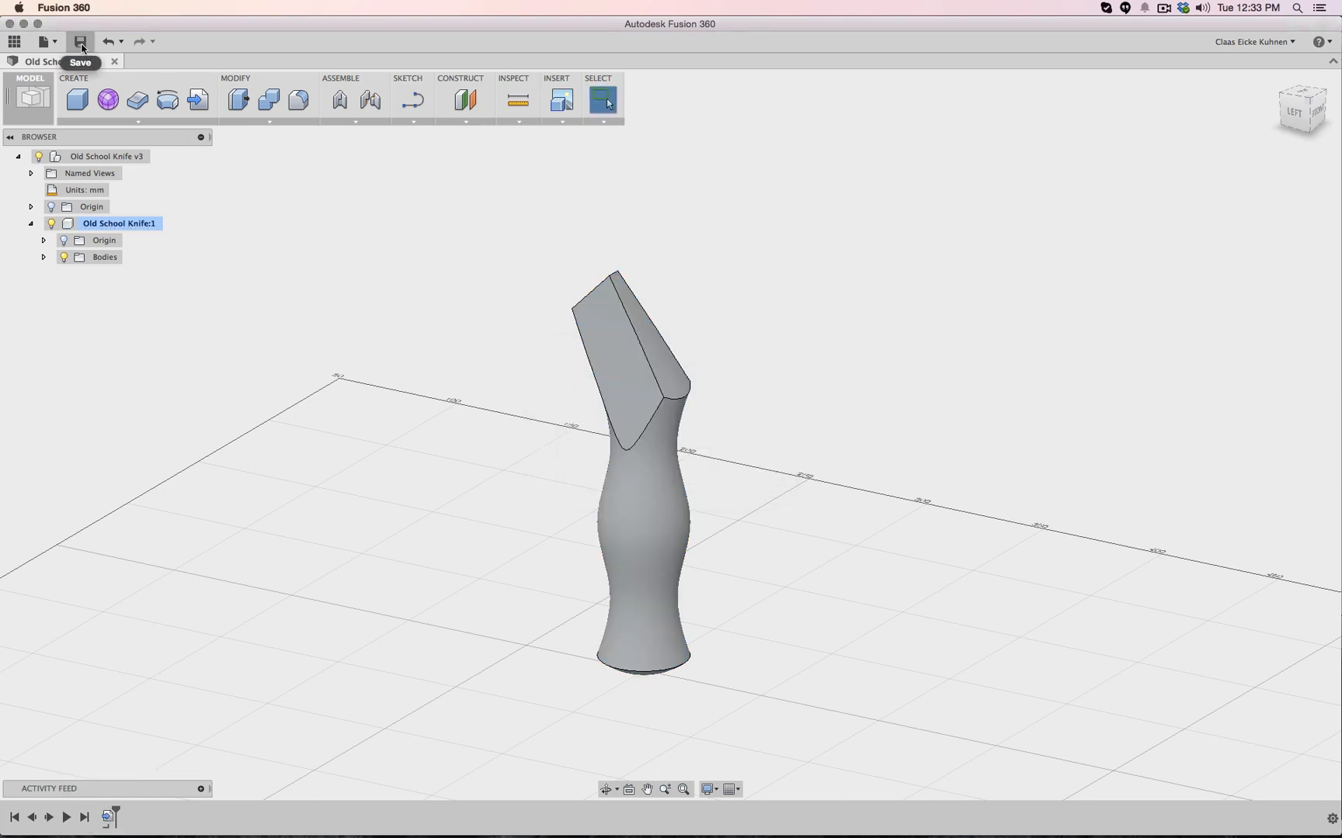
# Insert the Blade design from the project files into the knife design, accepting its default position
pyautogui.click(14, 42)
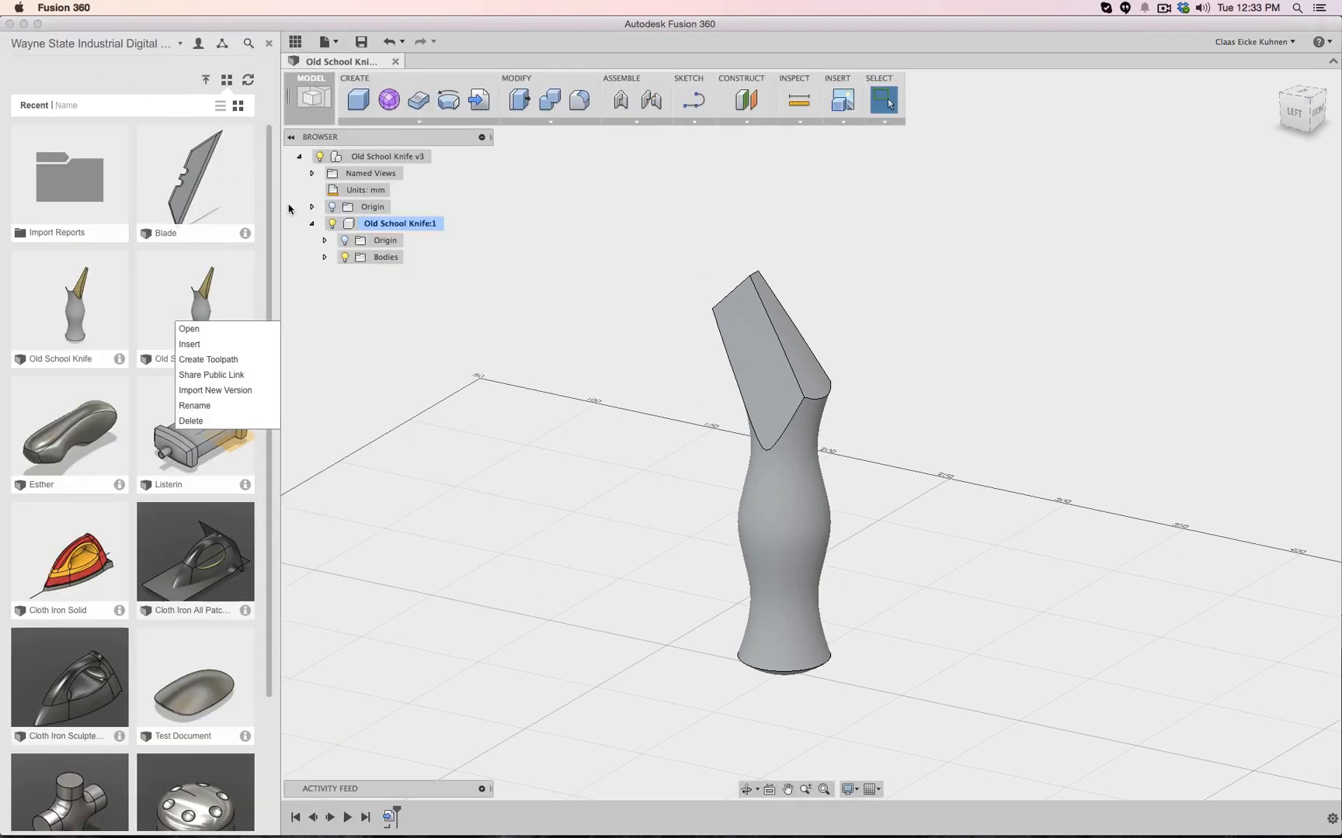
pyautogui.rightClick(177, 174)
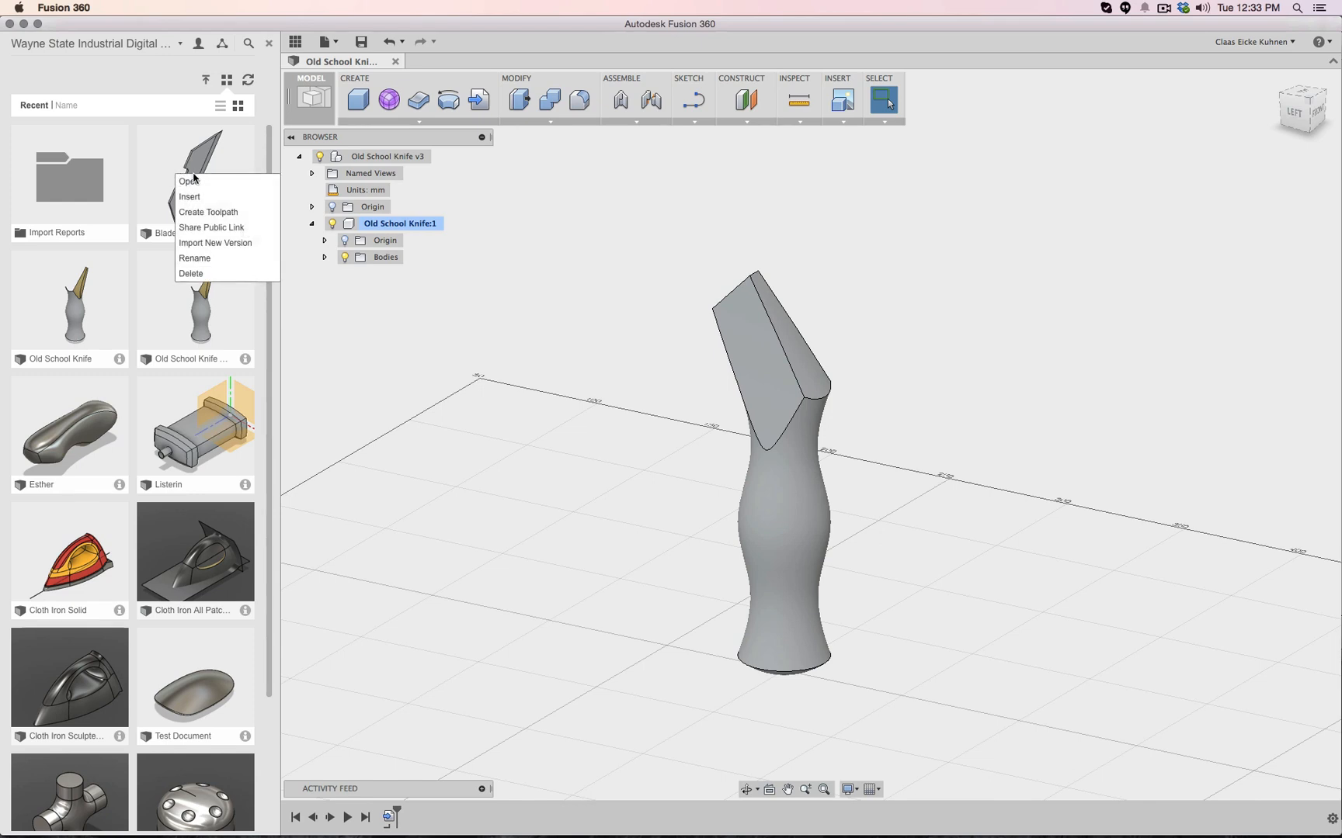
pyautogui.click(189, 196)
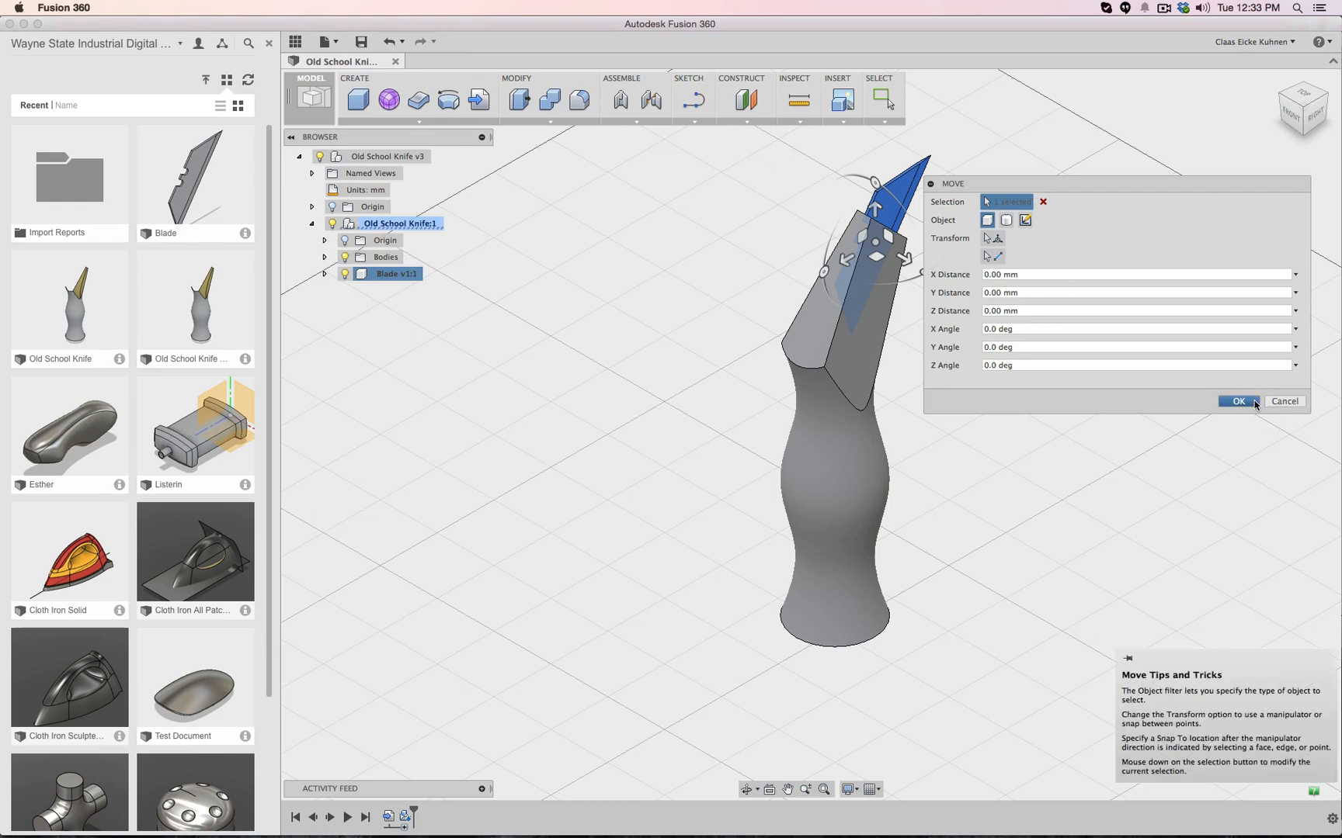
pyautogui.click(1238, 401)
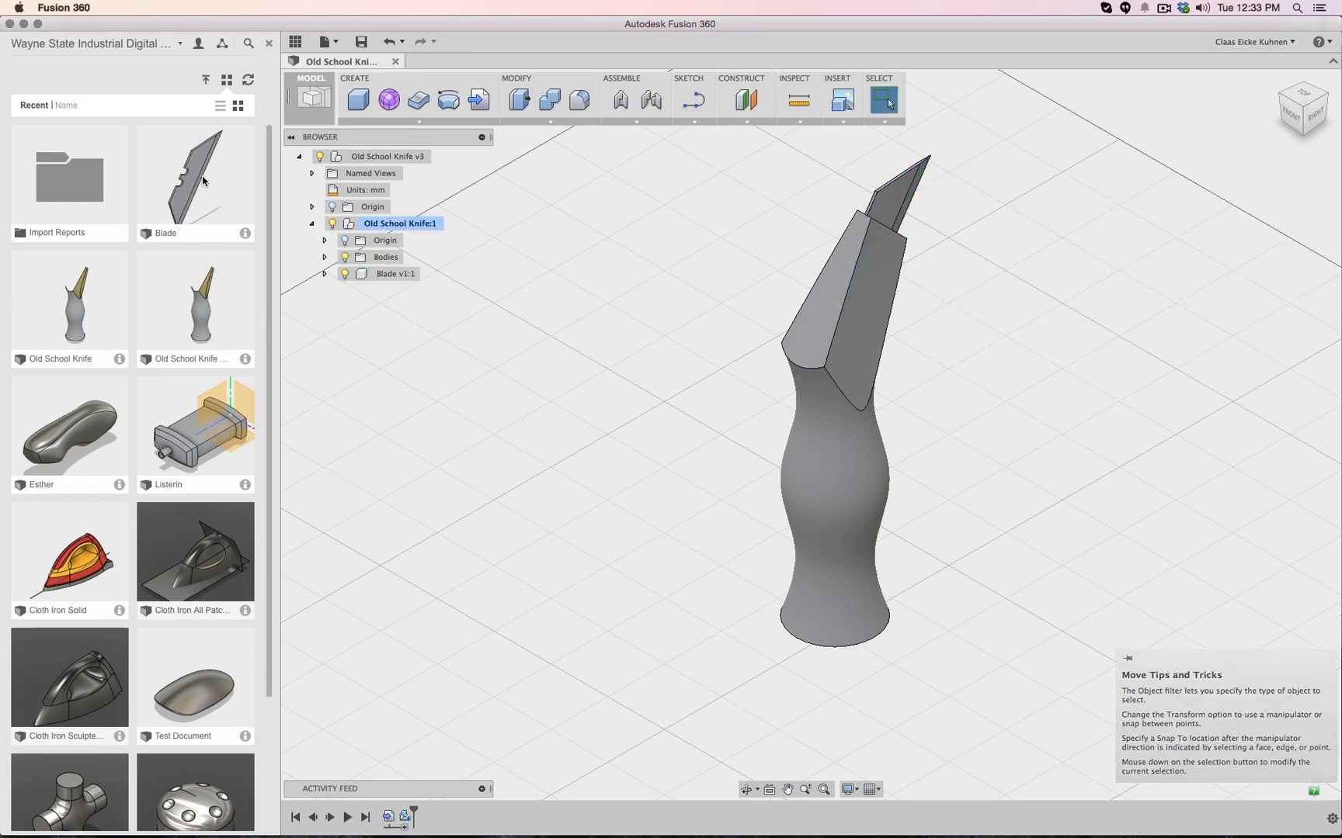
pyautogui.click(295, 41)
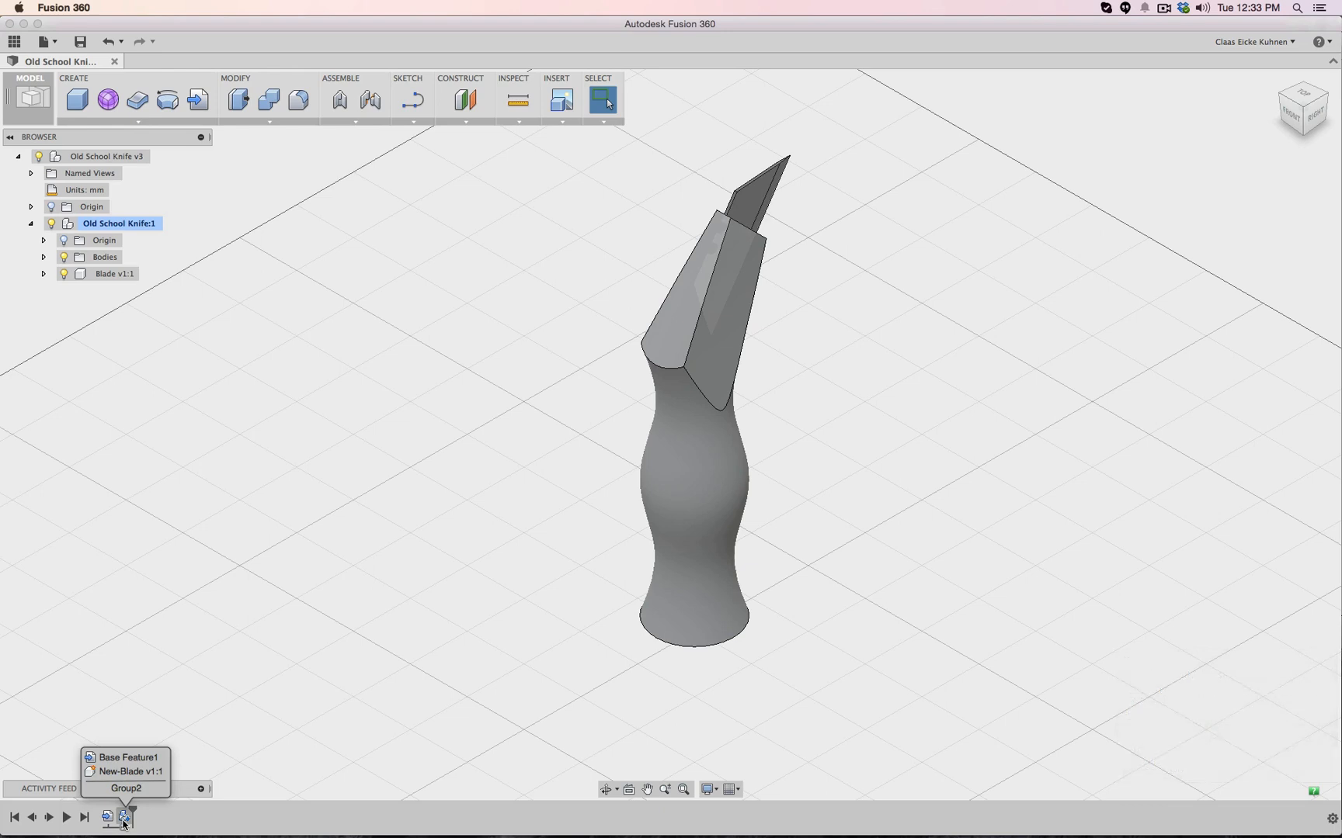
# Expand the blade's timeline group and look through the bodies of the knife component and the inserted blade
pyautogui.click(124, 822)
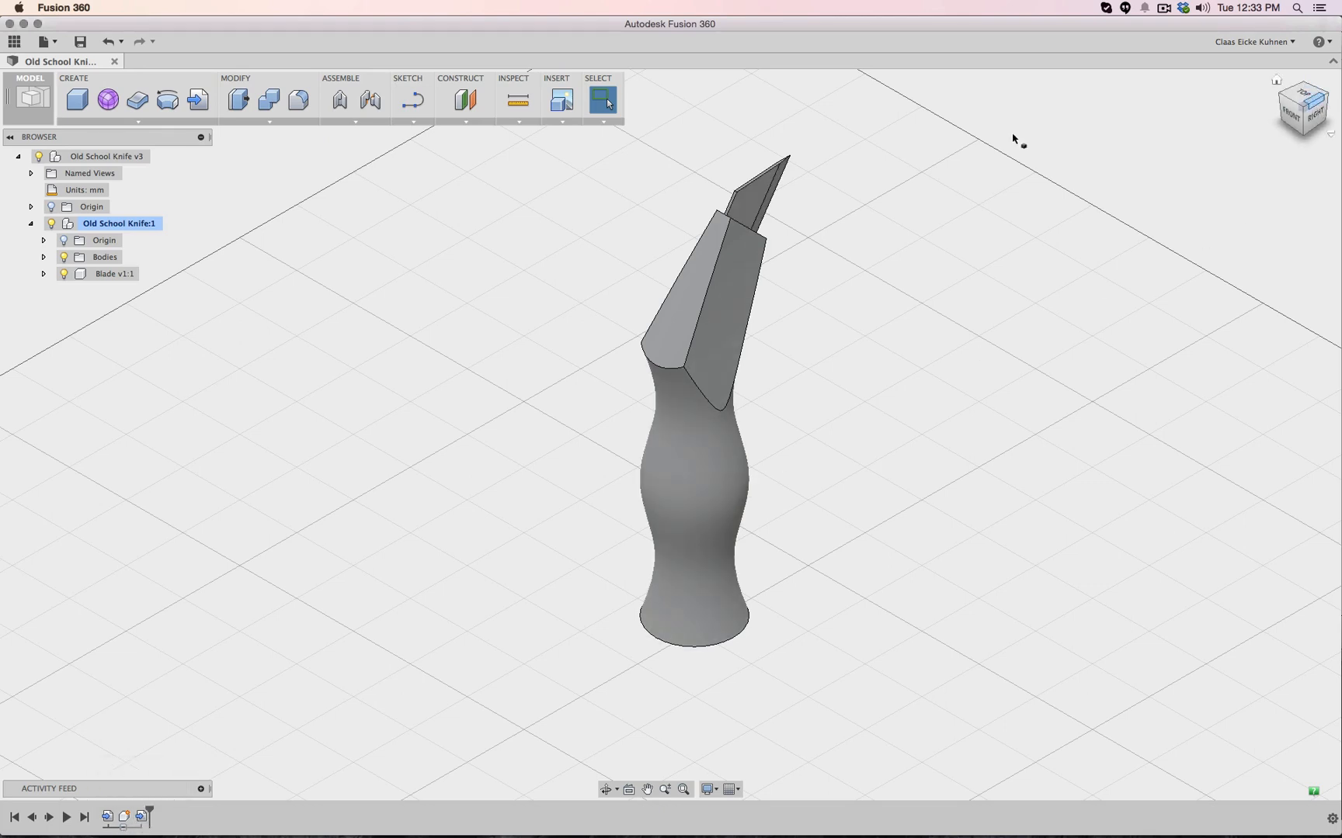
pyautogui.click(44, 274)
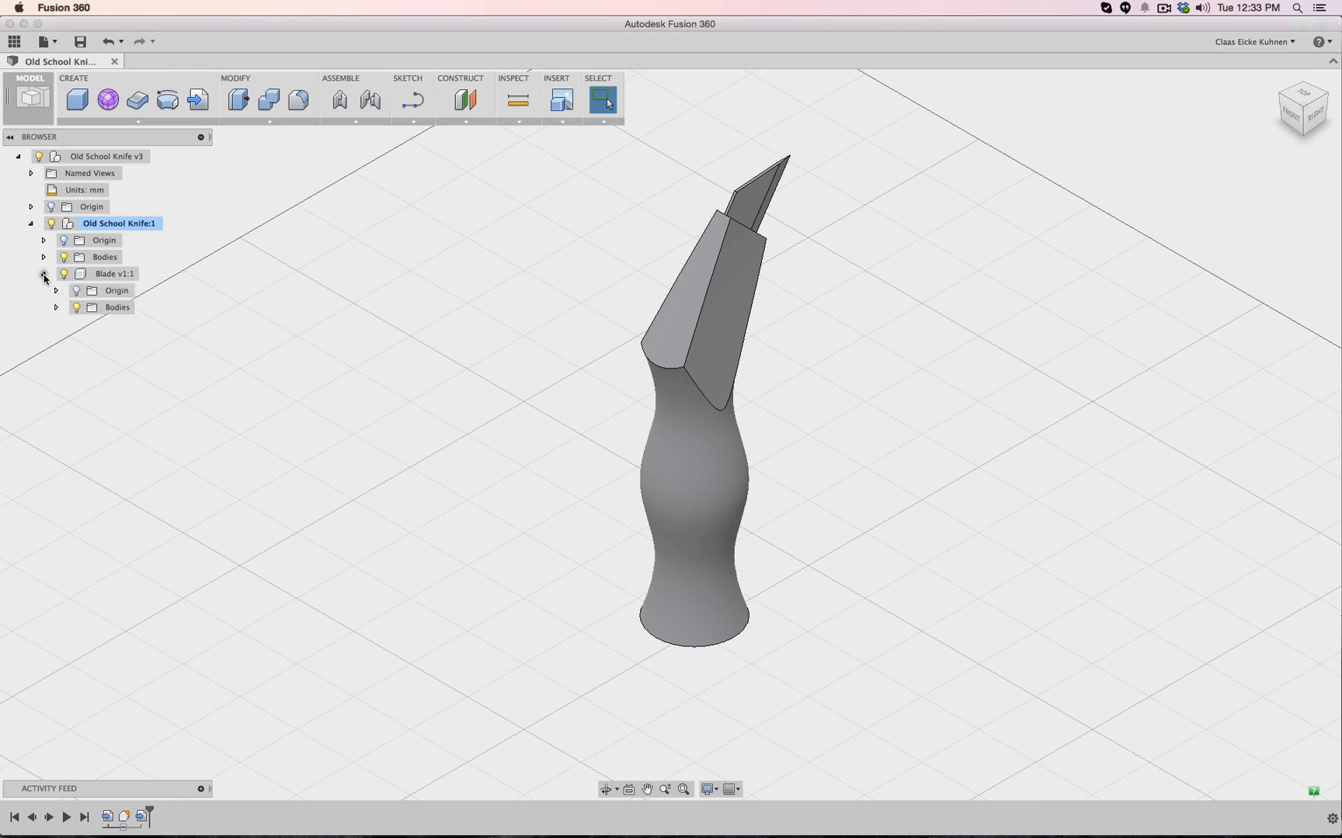
pyautogui.click(56, 308)
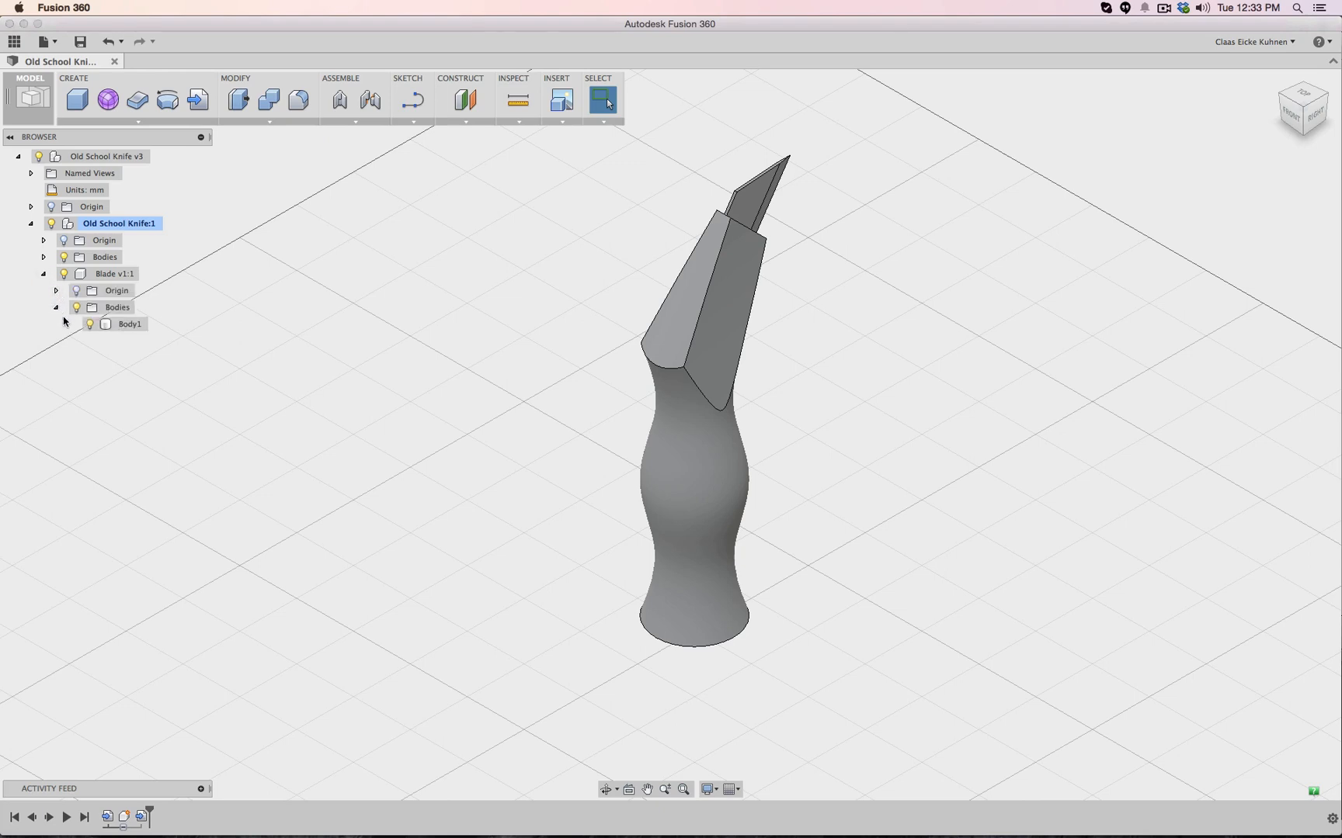
pyautogui.click(44, 257)
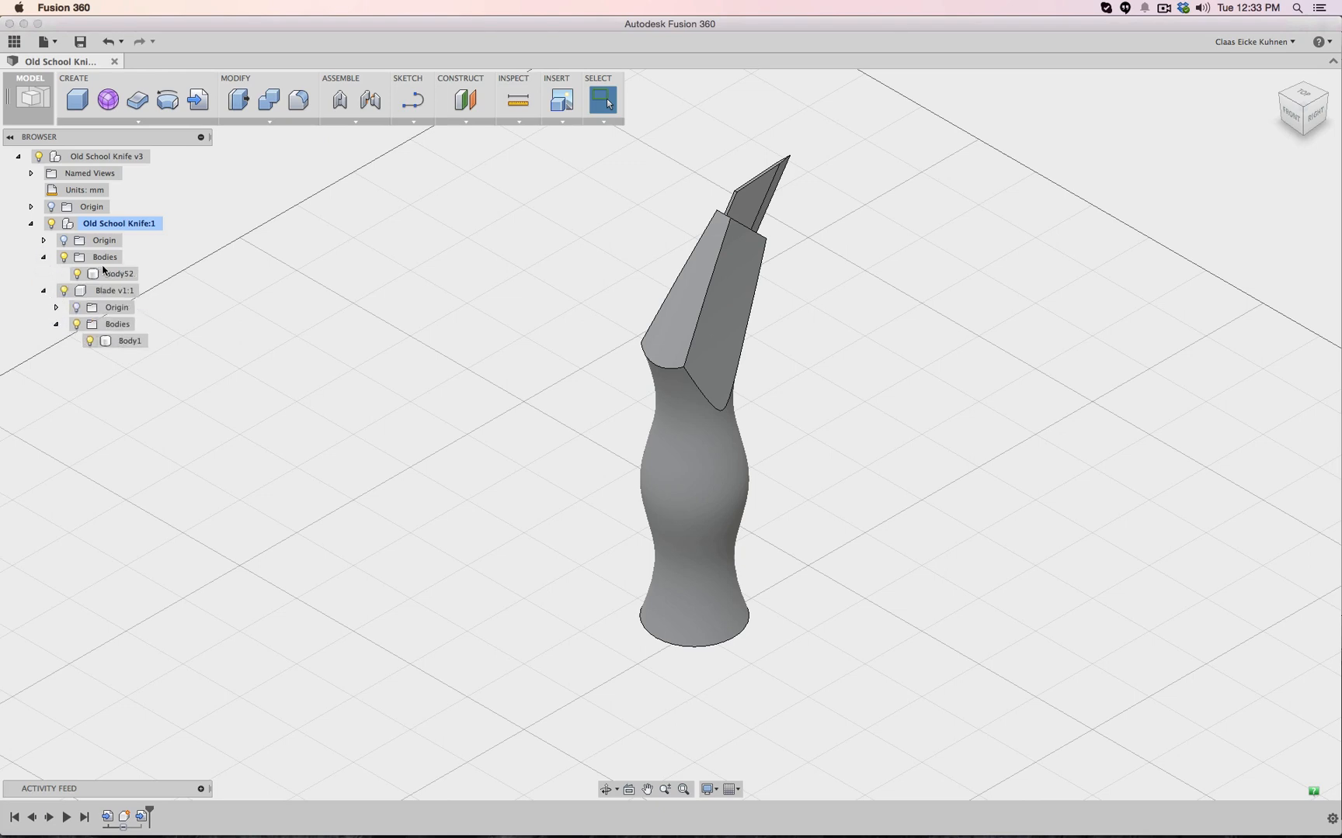
pyautogui.click(31, 225)
pyautogui.click(31, 224)
pyautogui.click(44, 257)
pyautogui.click(44, 274)
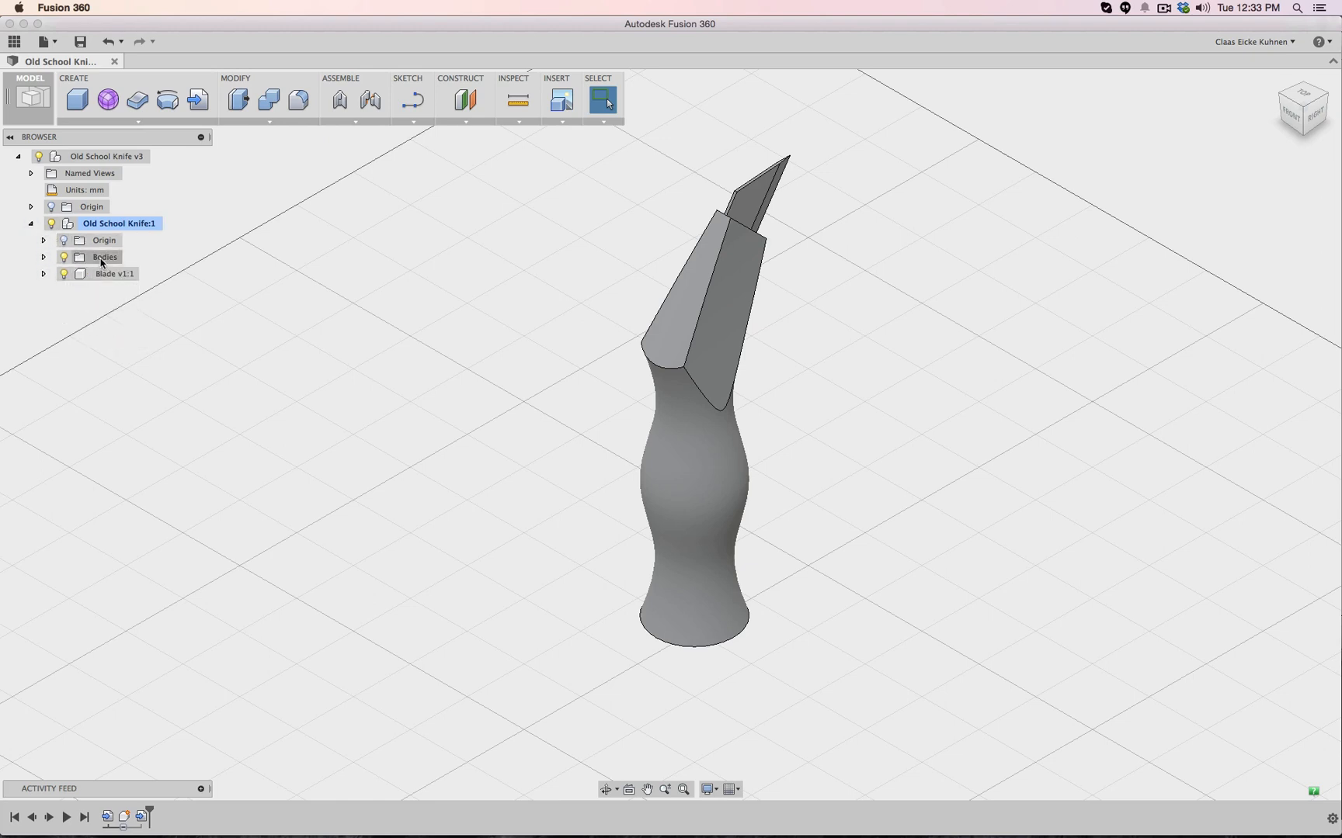
# Toggle the visibility of the knife's bodies and the blade component, leaving only the Blade hidden
pyautogui.click(103, 257)
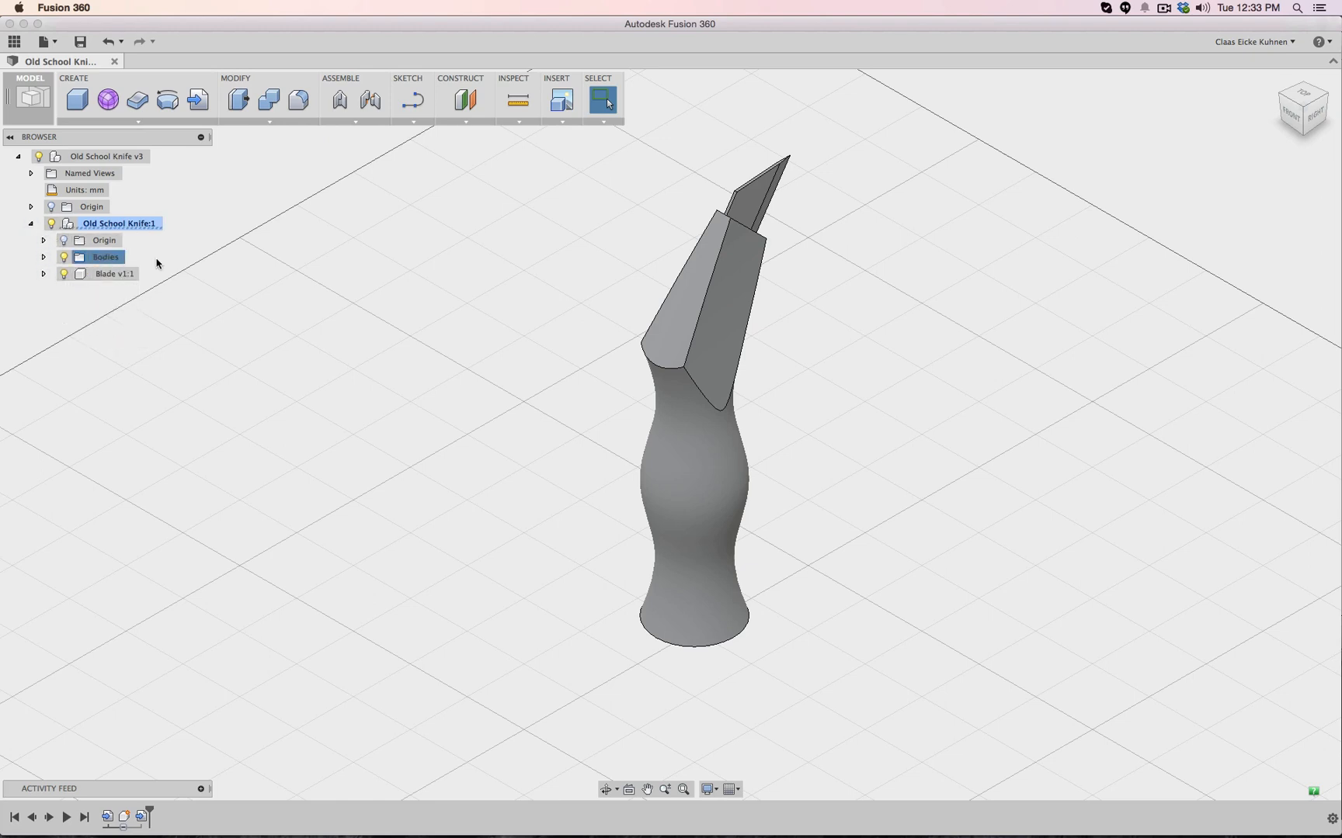
pyautogui.click(65, 274)
pyautogui.click(65, 259)
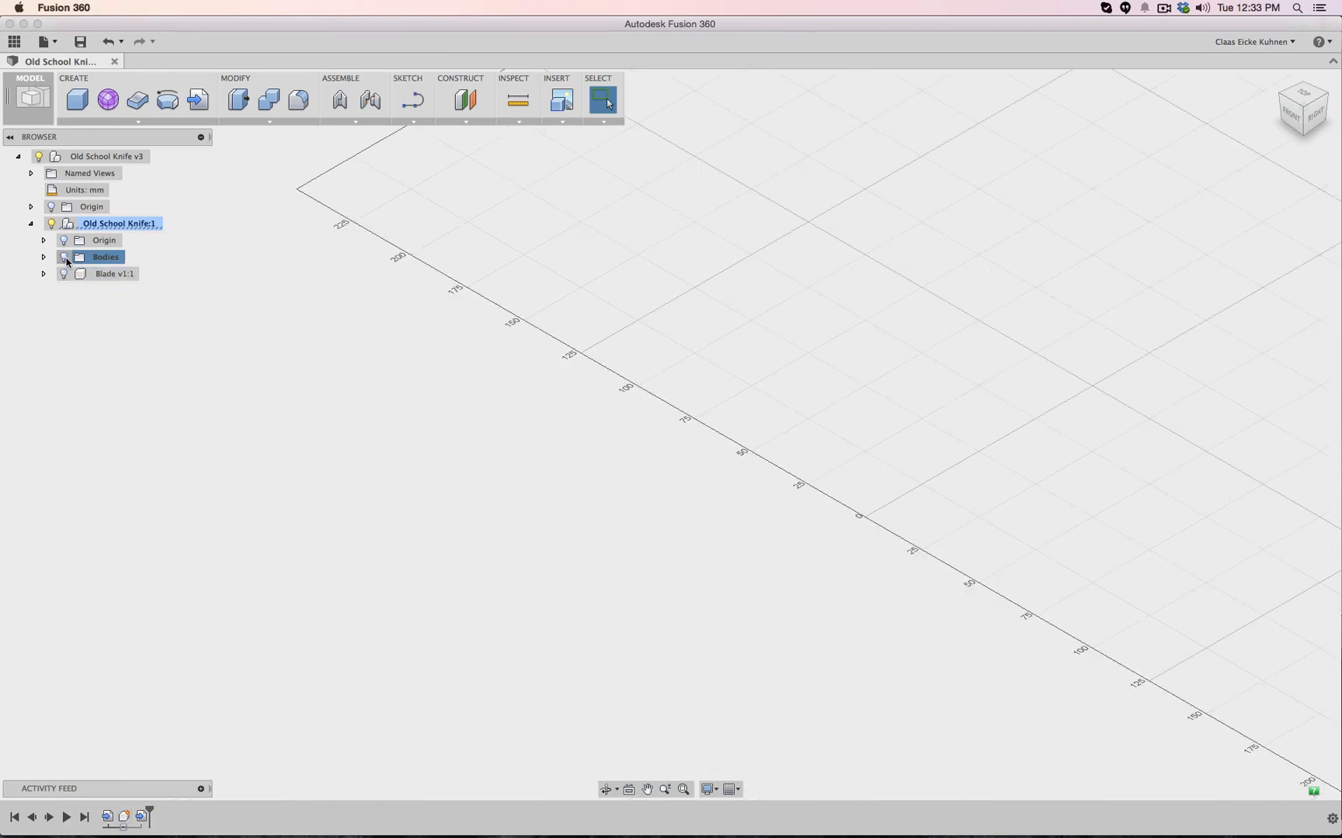
pyautogui.click(65, 258)
pyautogui.click(98, 272)
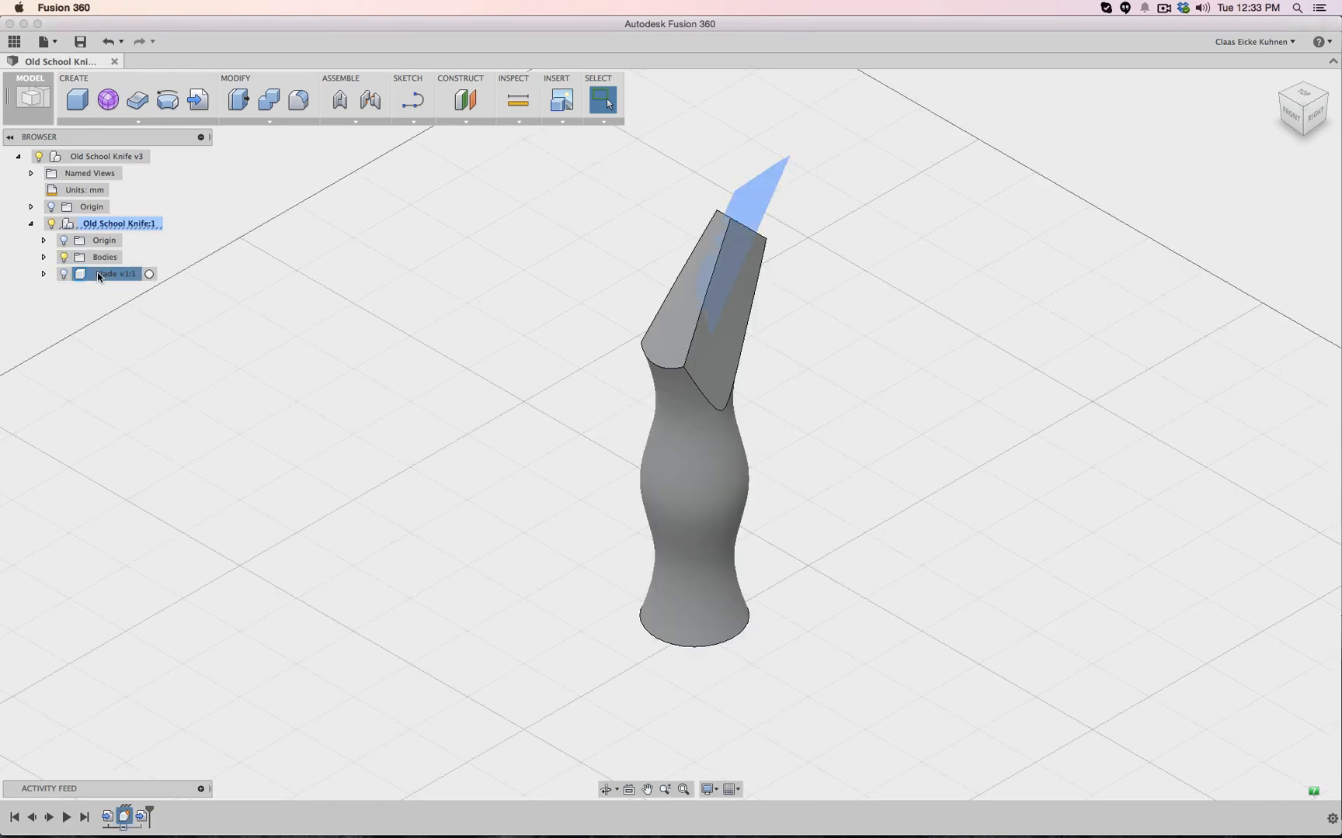
pyautogui.click(64, 274)
pyautogui.click(63, 274)
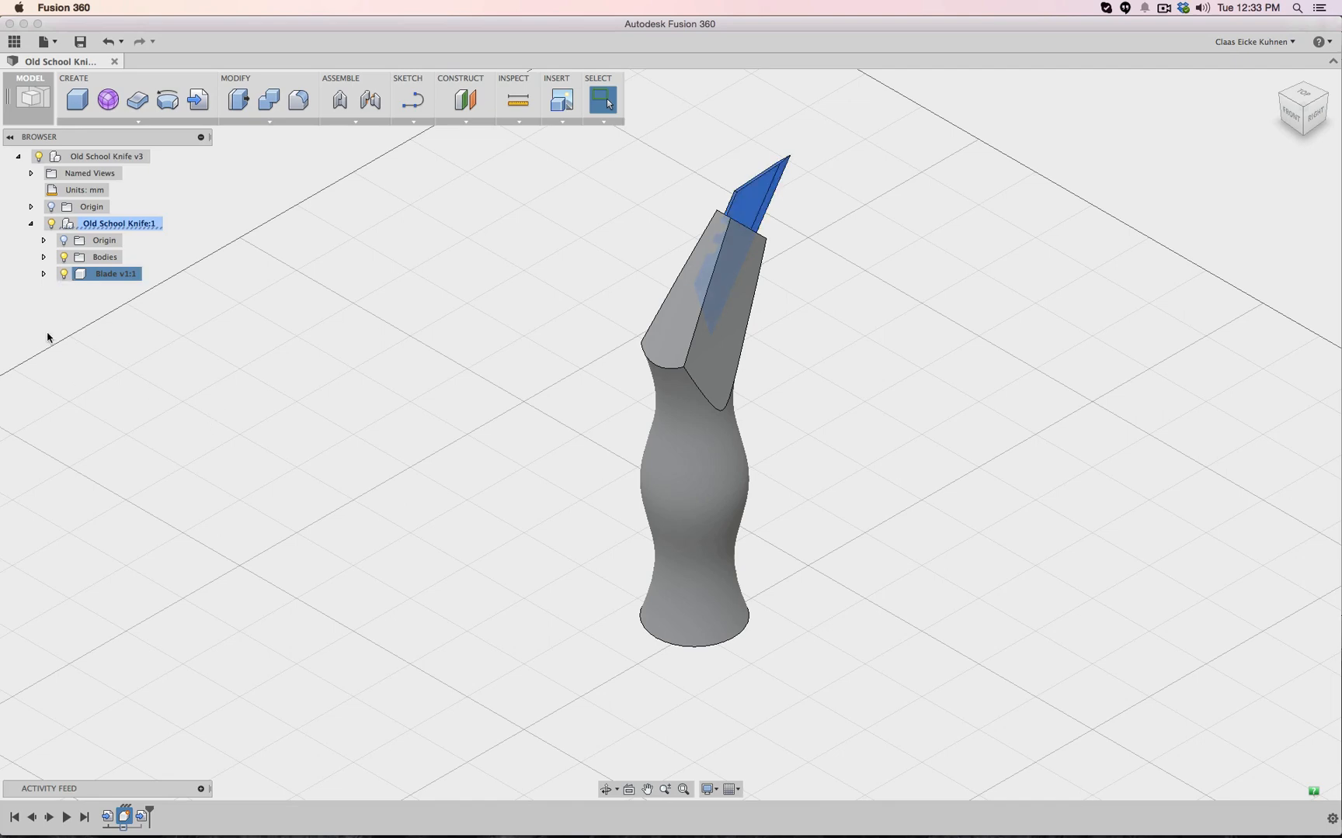
pyautogui.click(65, 274)
pyautogui.press('v')
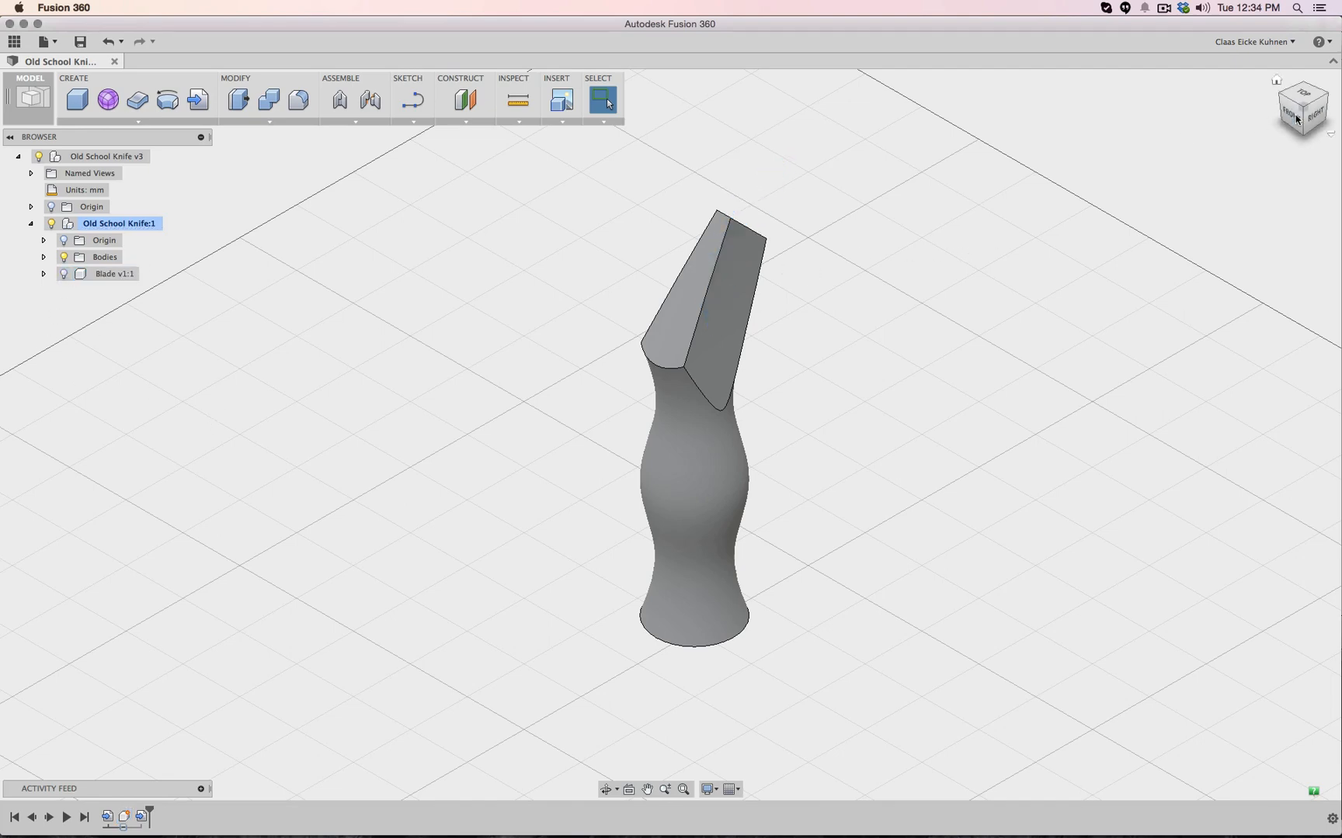
# Start a Fillet and select the edges around the knife head's flat side faces and sloped face on both sides
pyautogui.click(1310, 118)
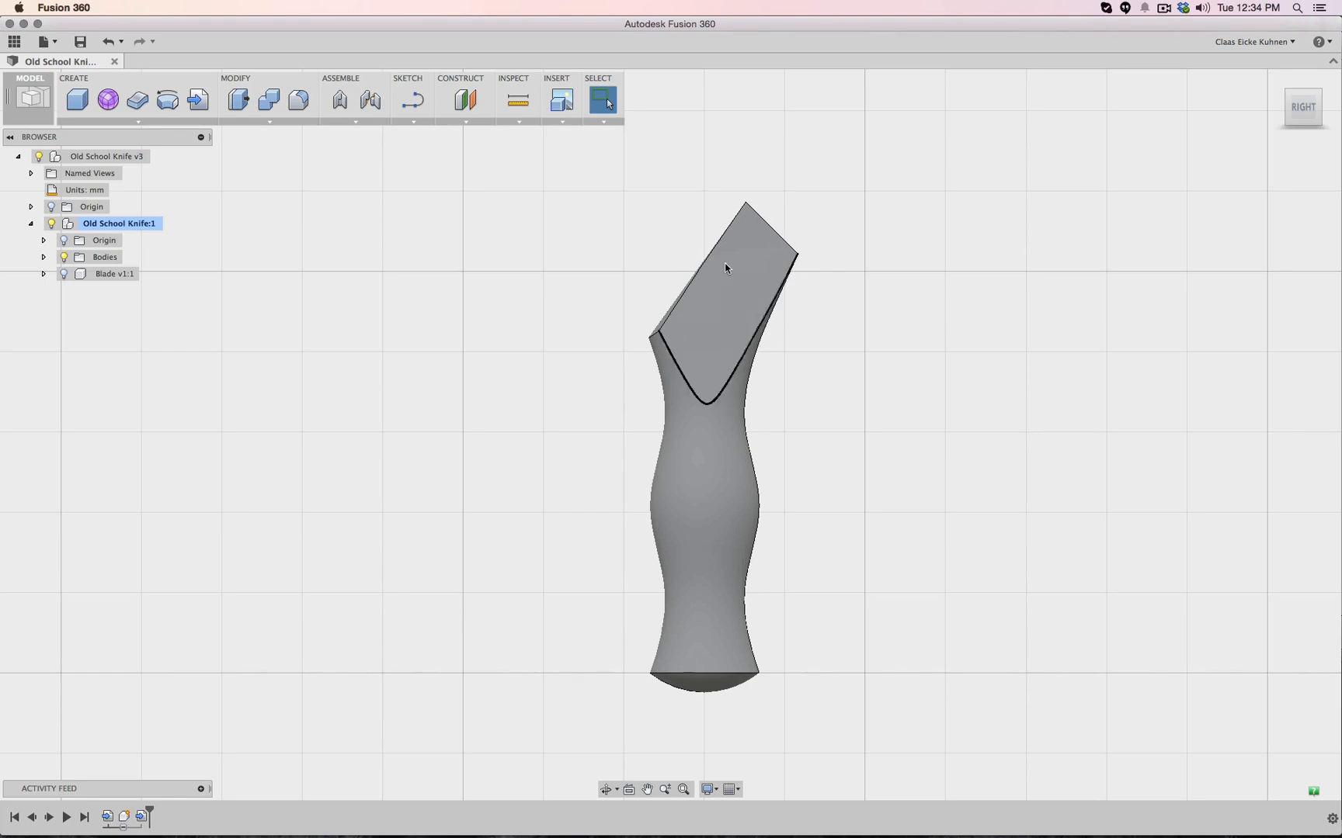
pyautogui.click(297, 101)
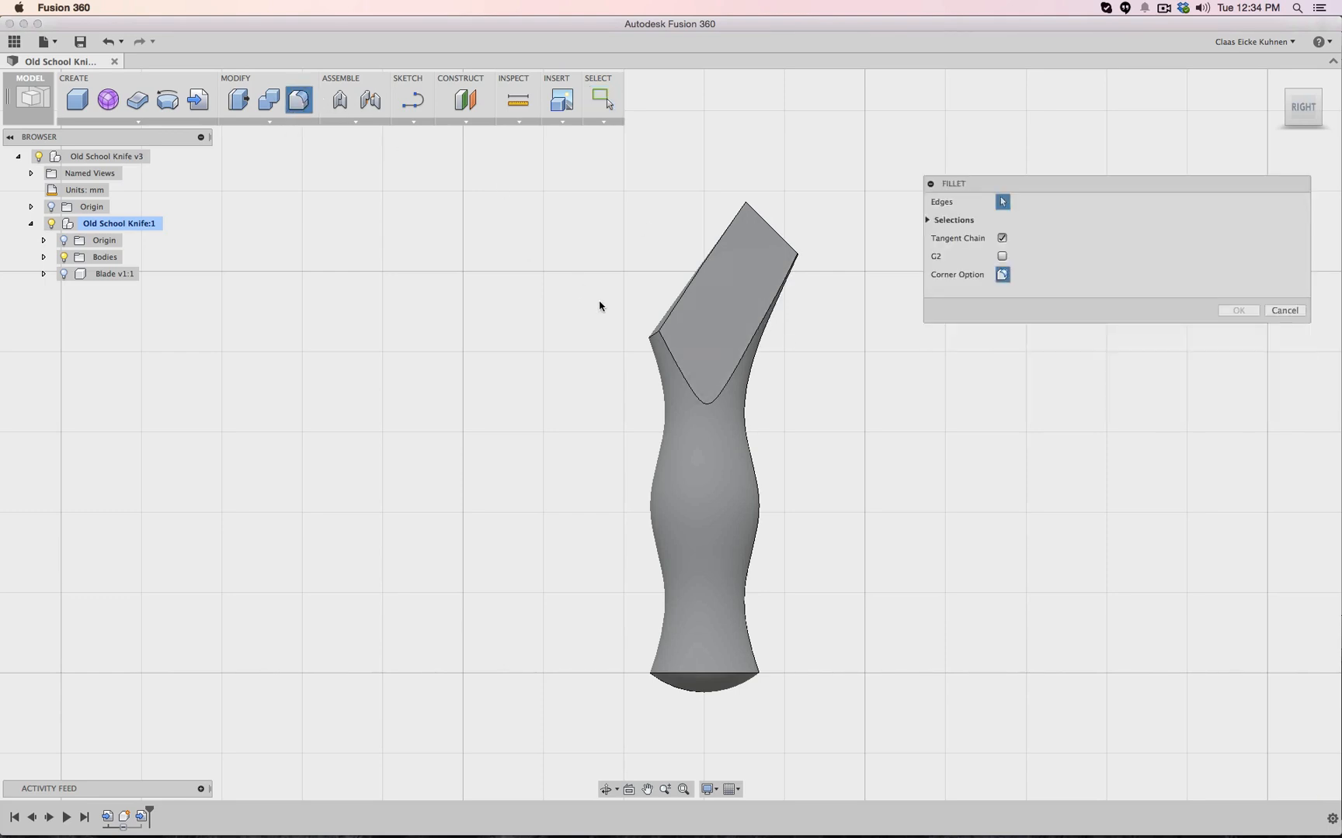
pyautogui.click(669, 356)
pyautogui.click(667, 323)
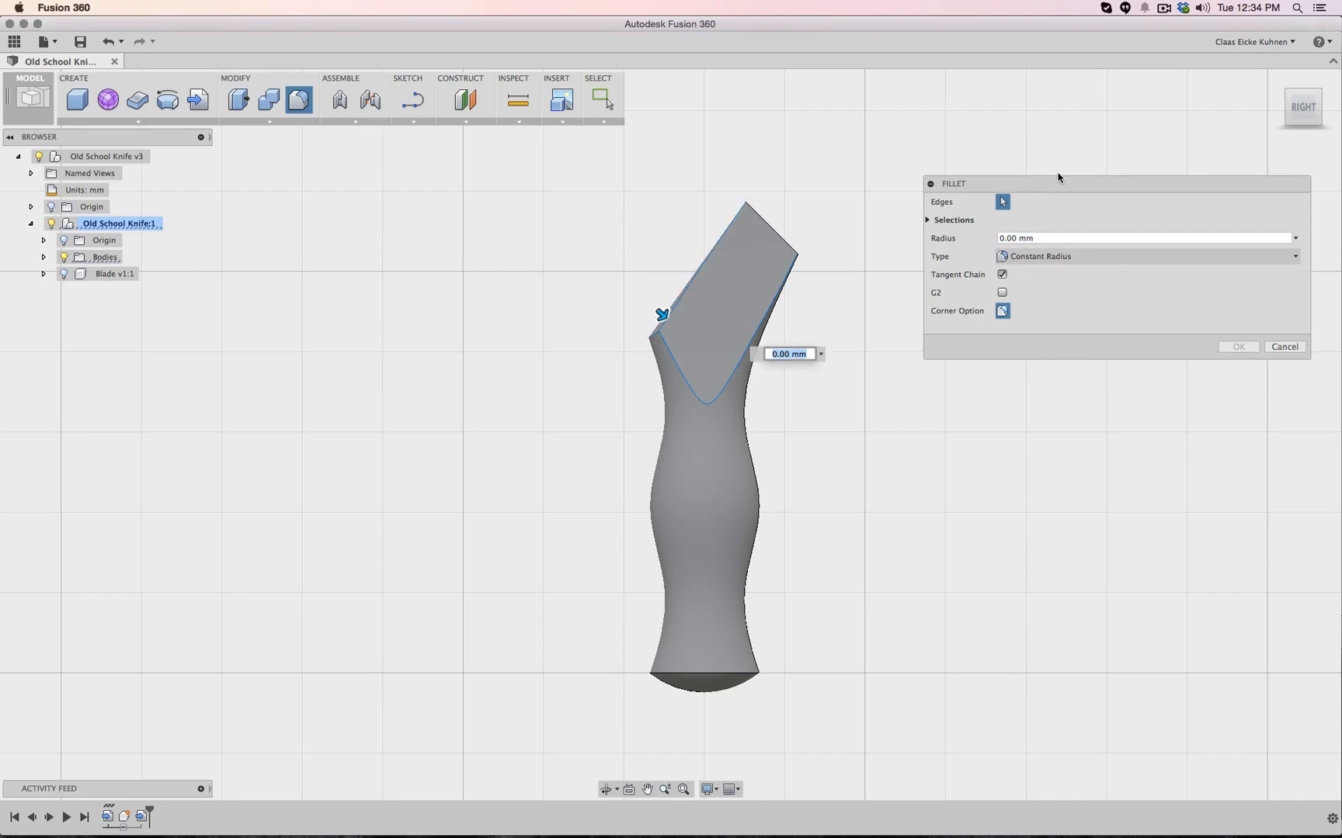
pyautogui.moveTo(1305, 117); pyautogui.dragTo(1203, 136)
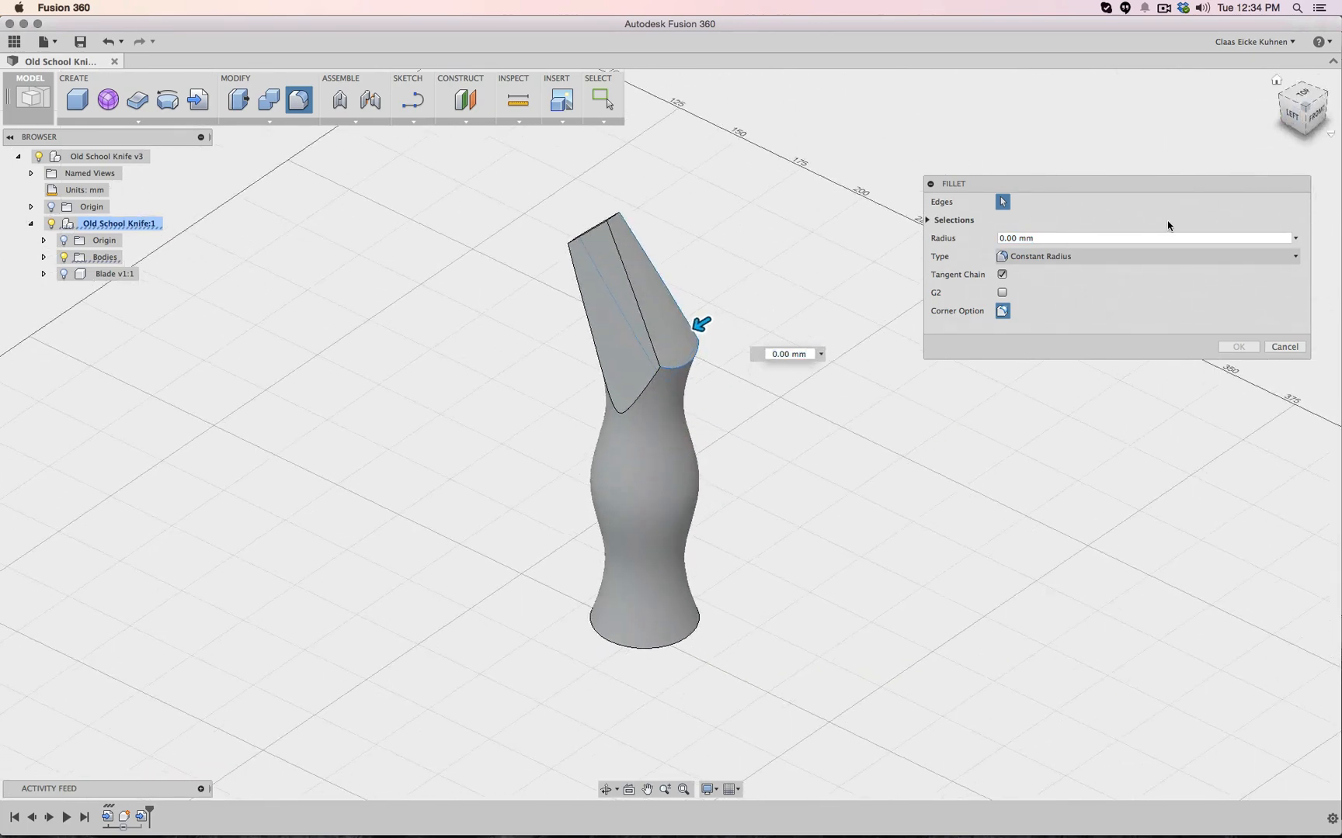
pyautogui.click(649, 381)
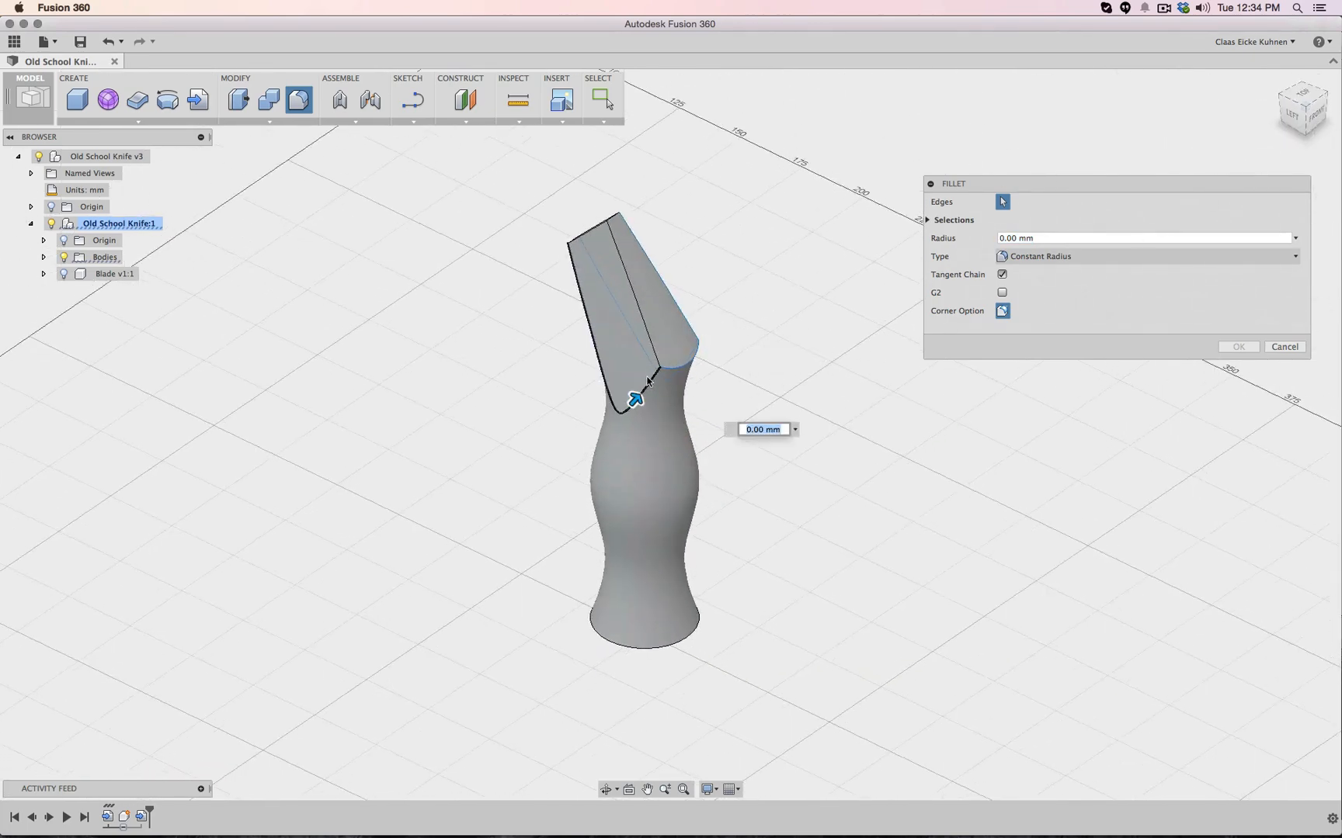
pyautogui.click(648, 332)
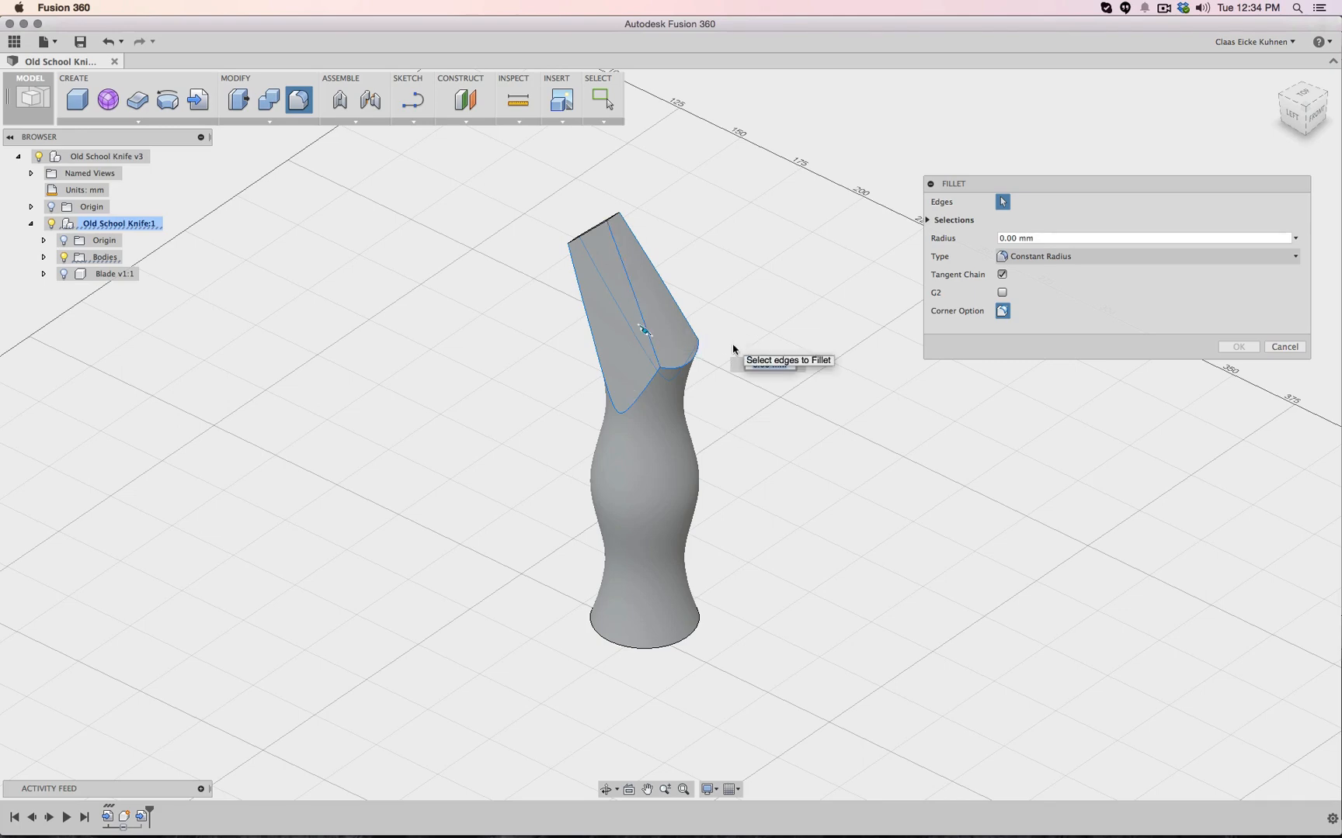
# Set the fillet radius to 2 mm, change the corner option, toggle G2 and apply the fillet
pyautogui.write('2')
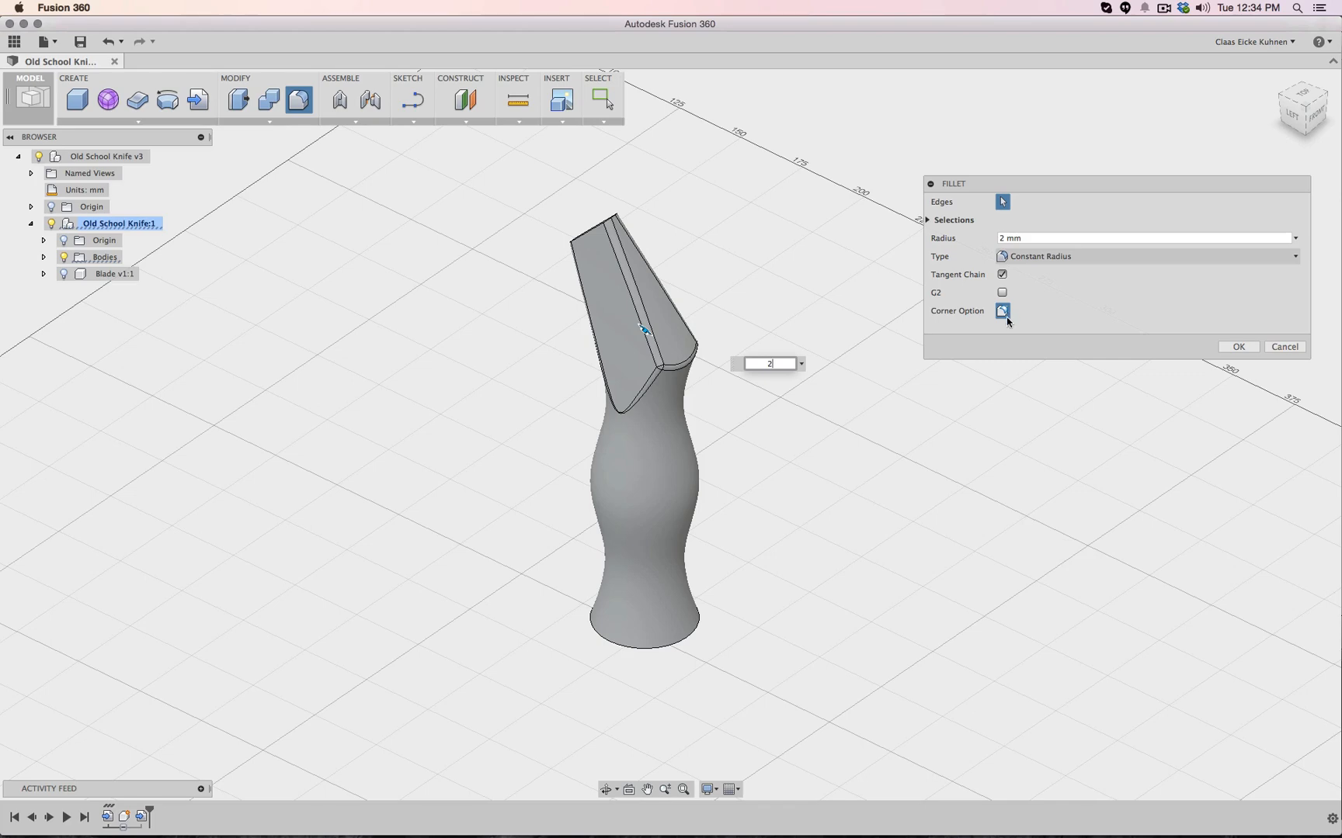
pyautogui.scroll(-3, 772, 310)
pyautogui.scroll(5, 769, 308)
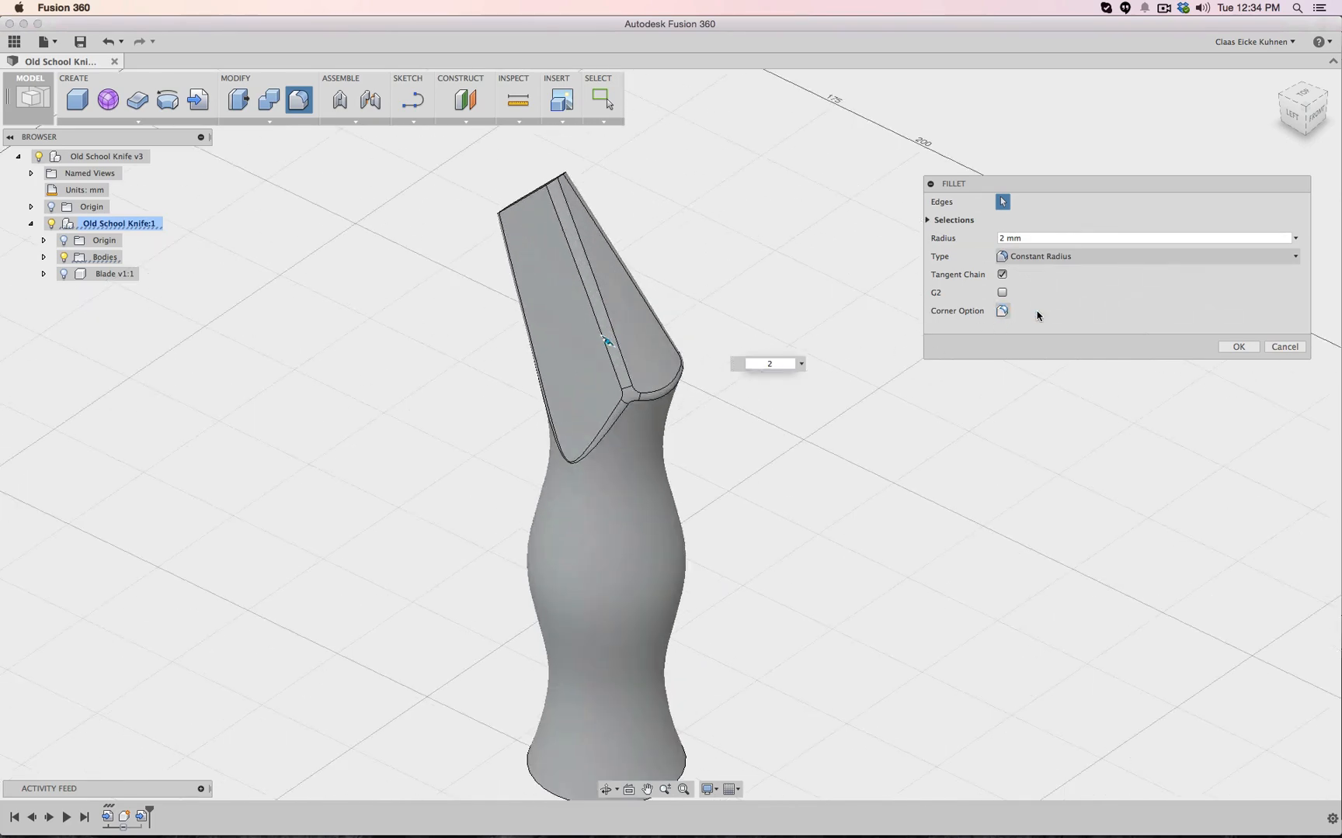
pyautogui.click(1003, 293)
pyautogui.click(1237, 350)
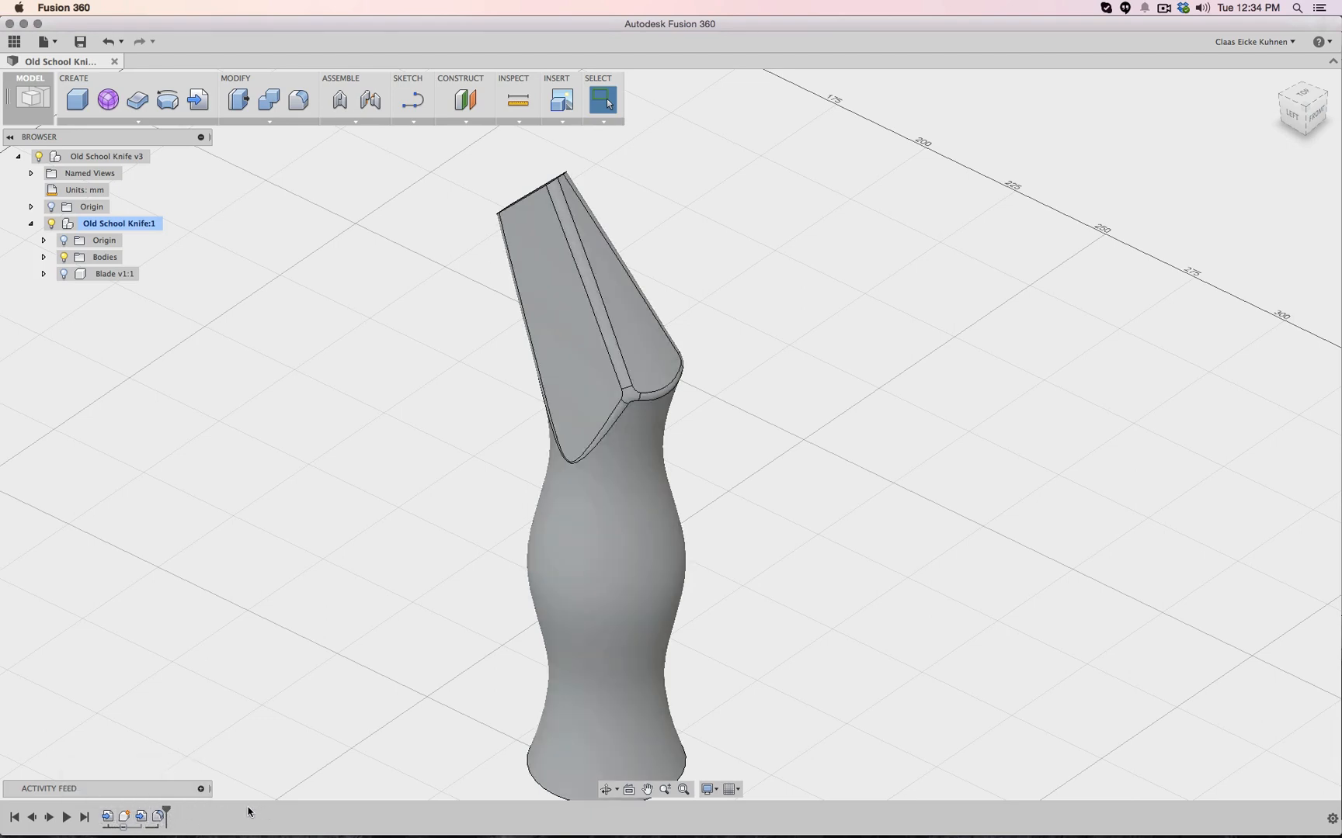
# Suppress the knife head's fillet in the design history and unsuppress it again
pyautogui.rightClick(160, 817)
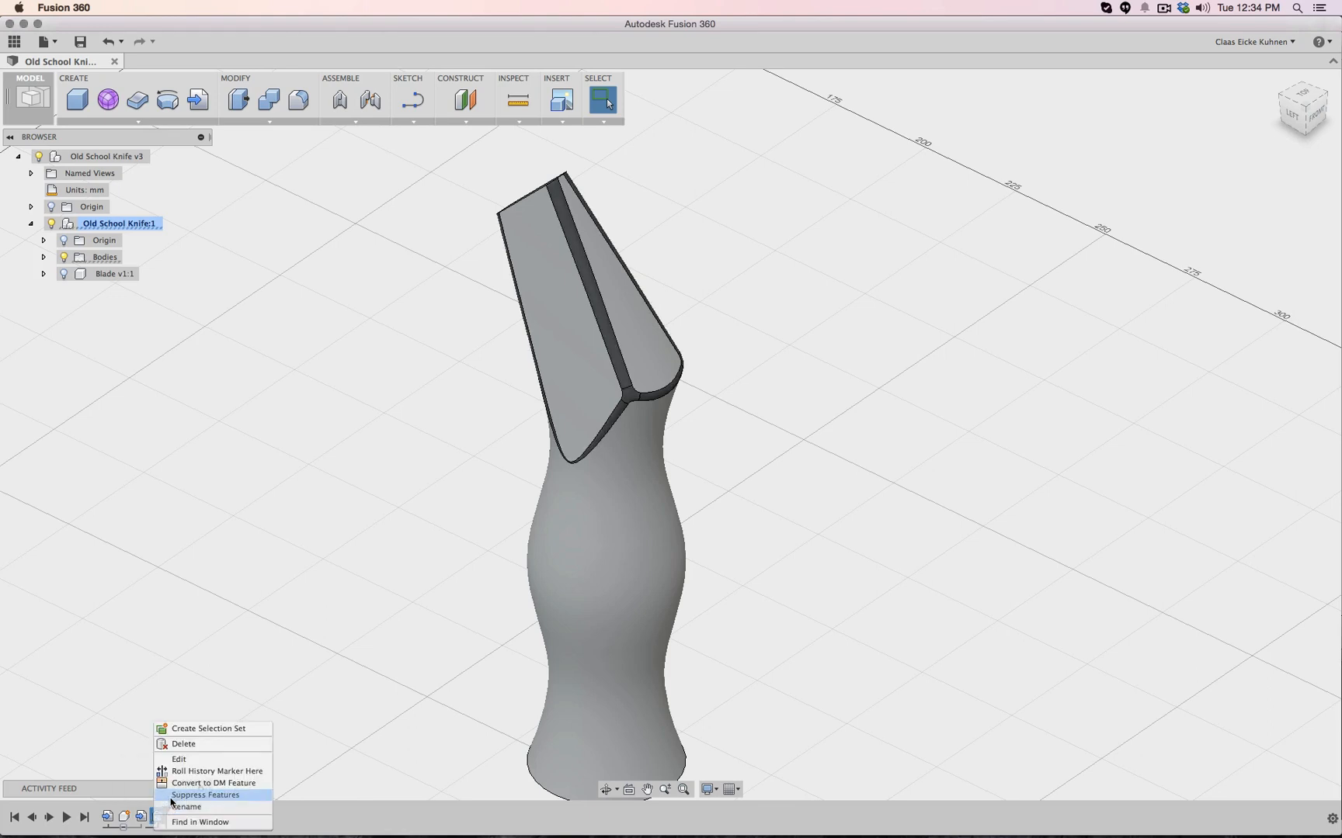
pyautogui.click(172, 796)
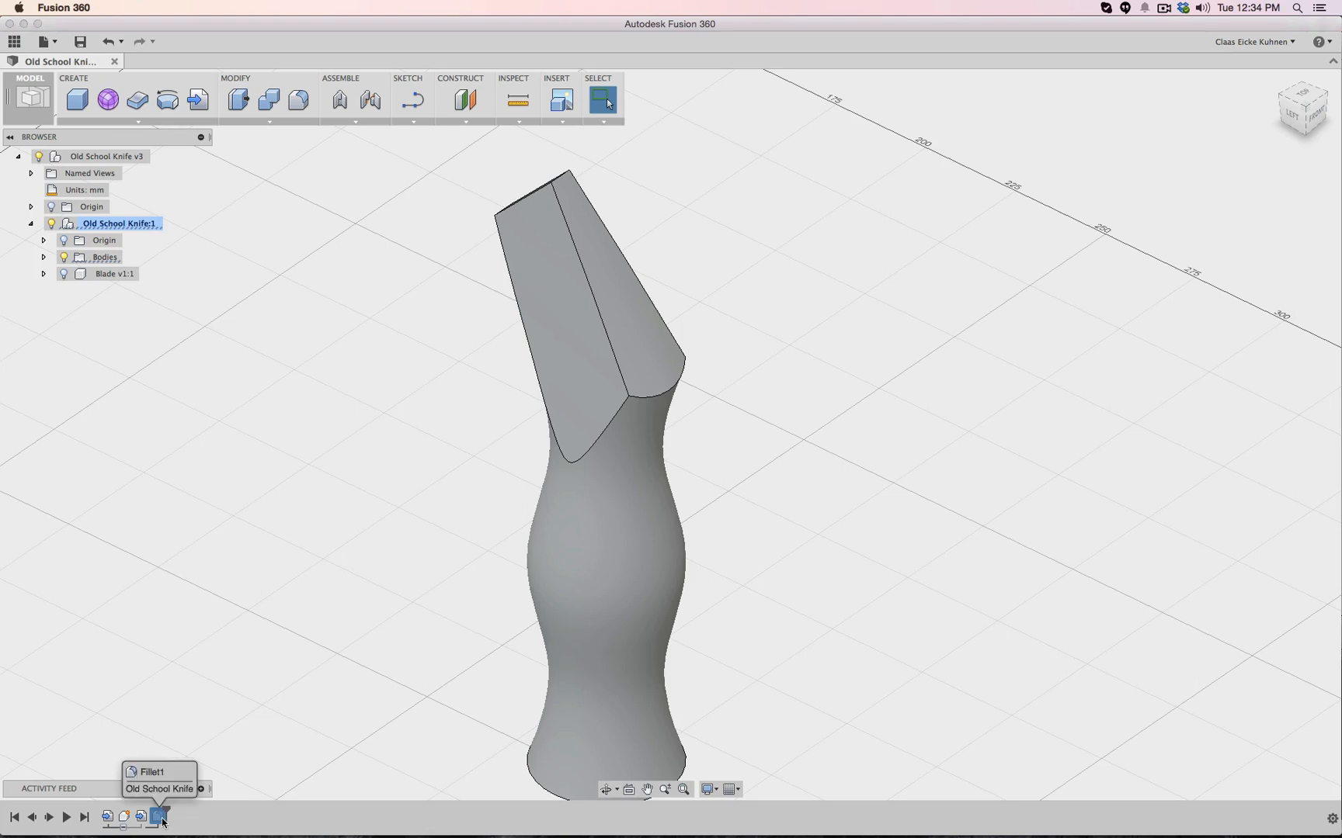
pyautogui.rightClick(161, 817)
pyautogui.click(173, 798)
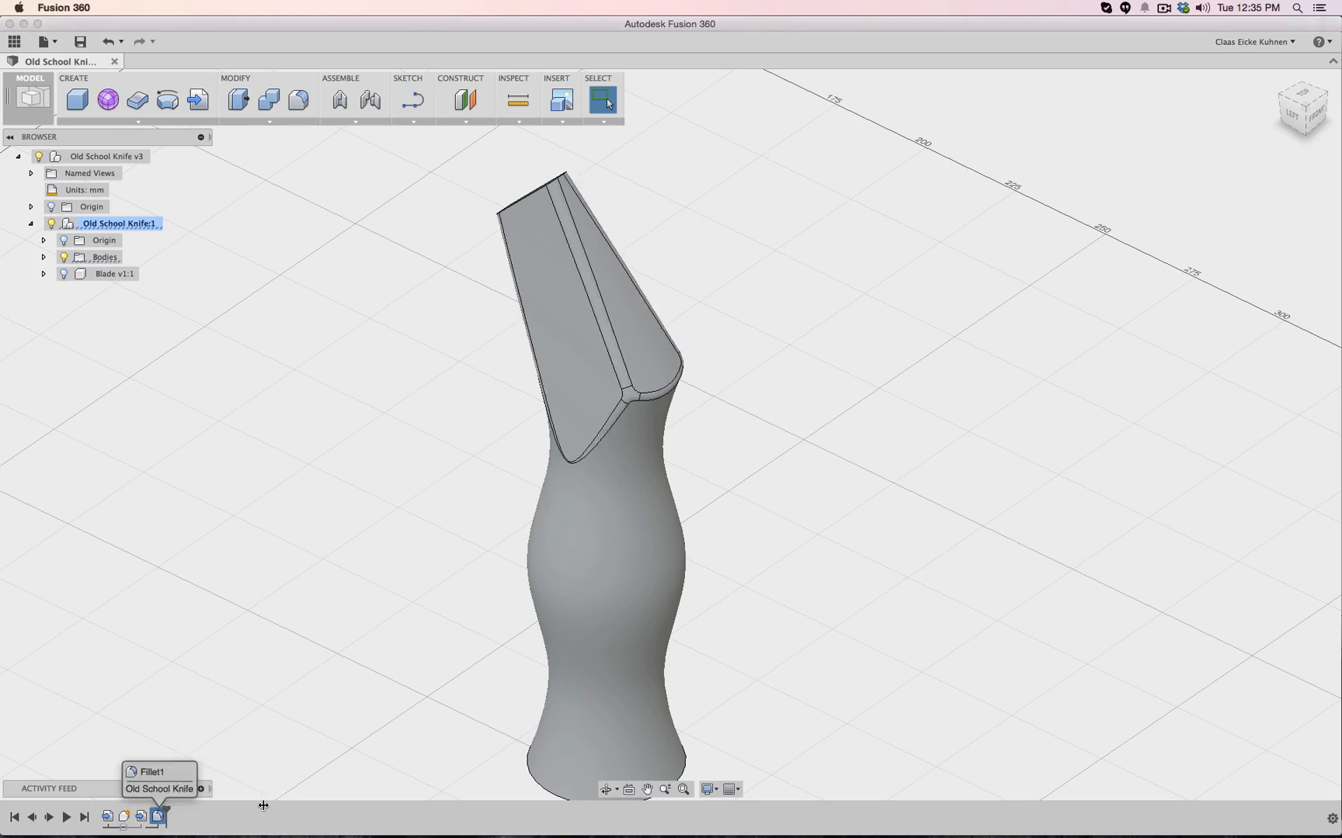
# Roll the design history back to before the head's fillet and start a Shell that opens the narrow end face of the head
pyautogui.moveTo(143, 817)
pyautogui.mouseDown()
pyautogui.moveTo(103, 817)
pyautogui.moveTo(154, 818)
pyautogui.mouseUp()
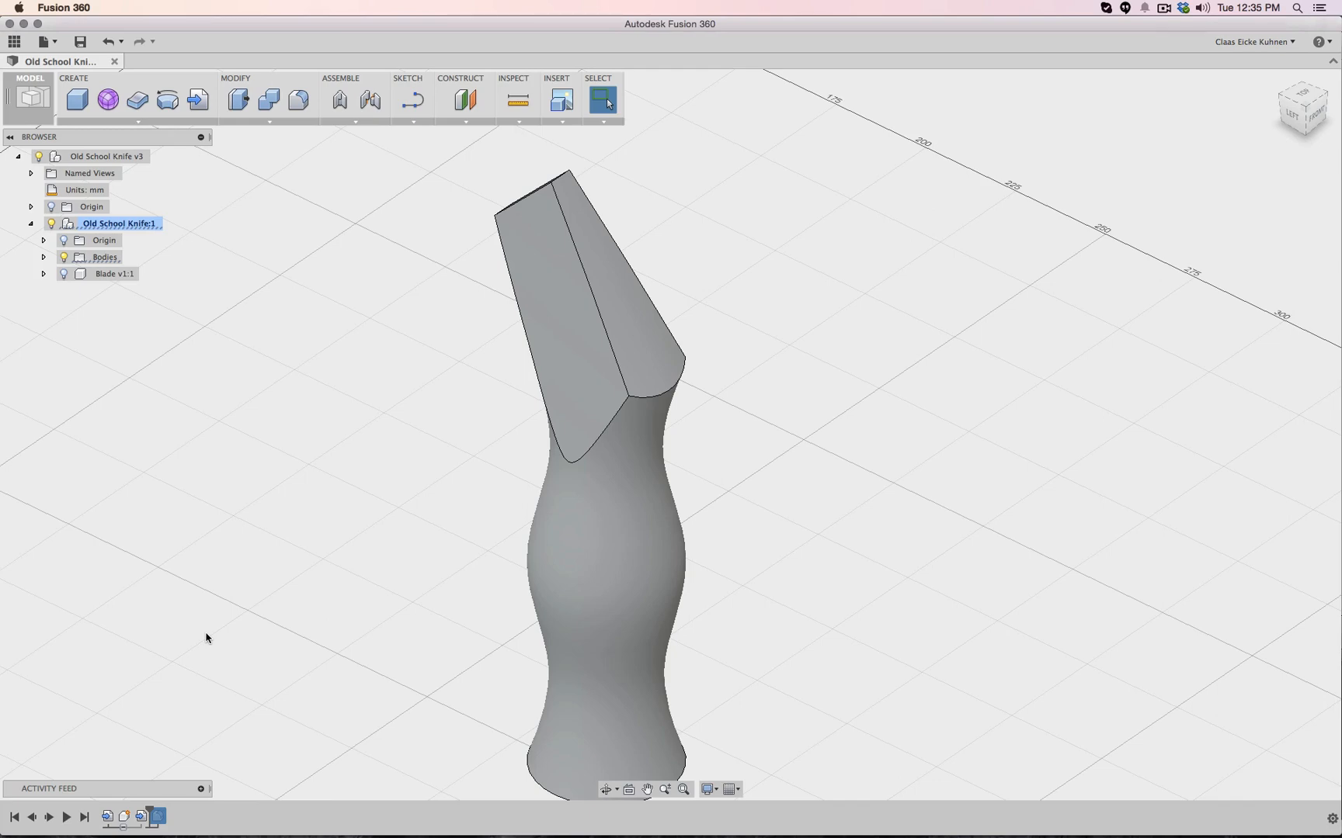
pyautogui.click(1297, 94)
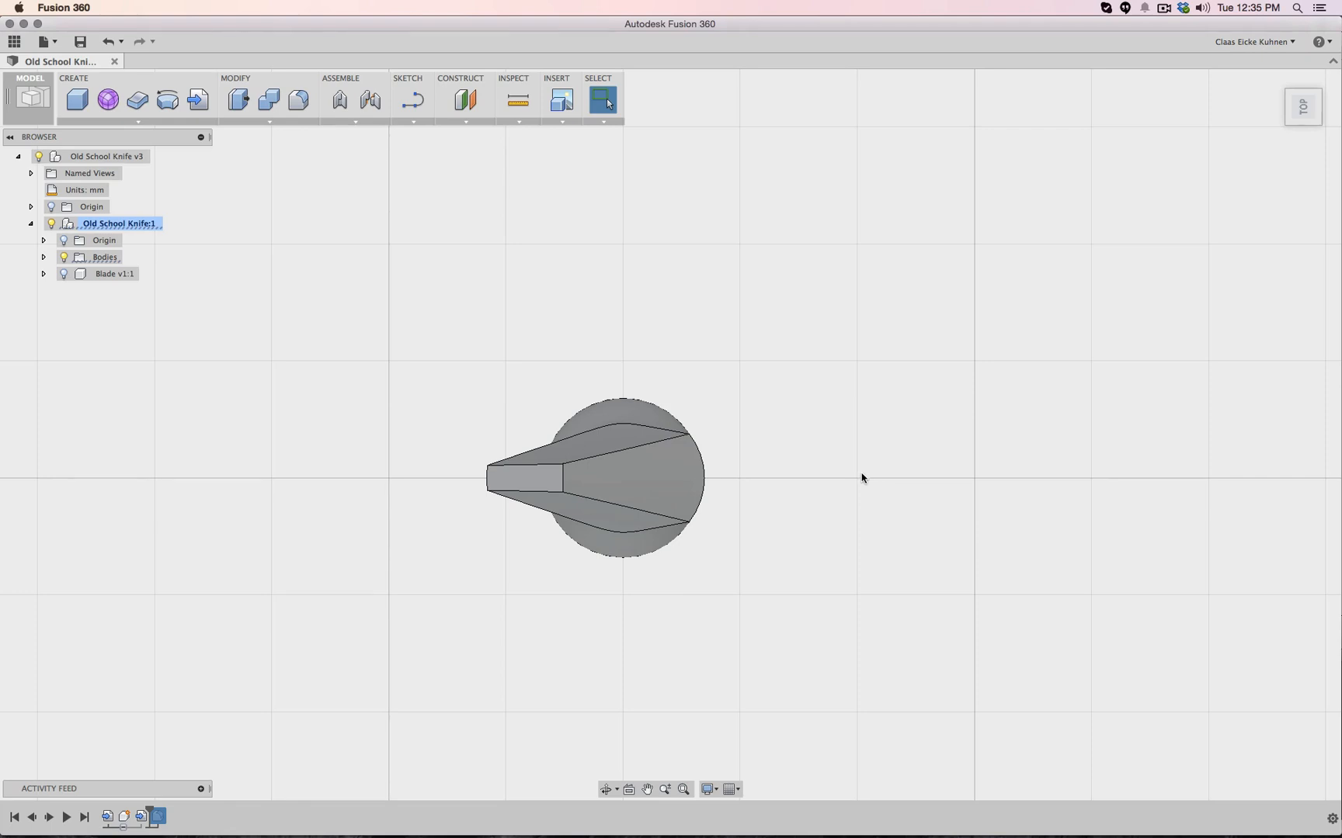
pyautogui.click(269, 122)
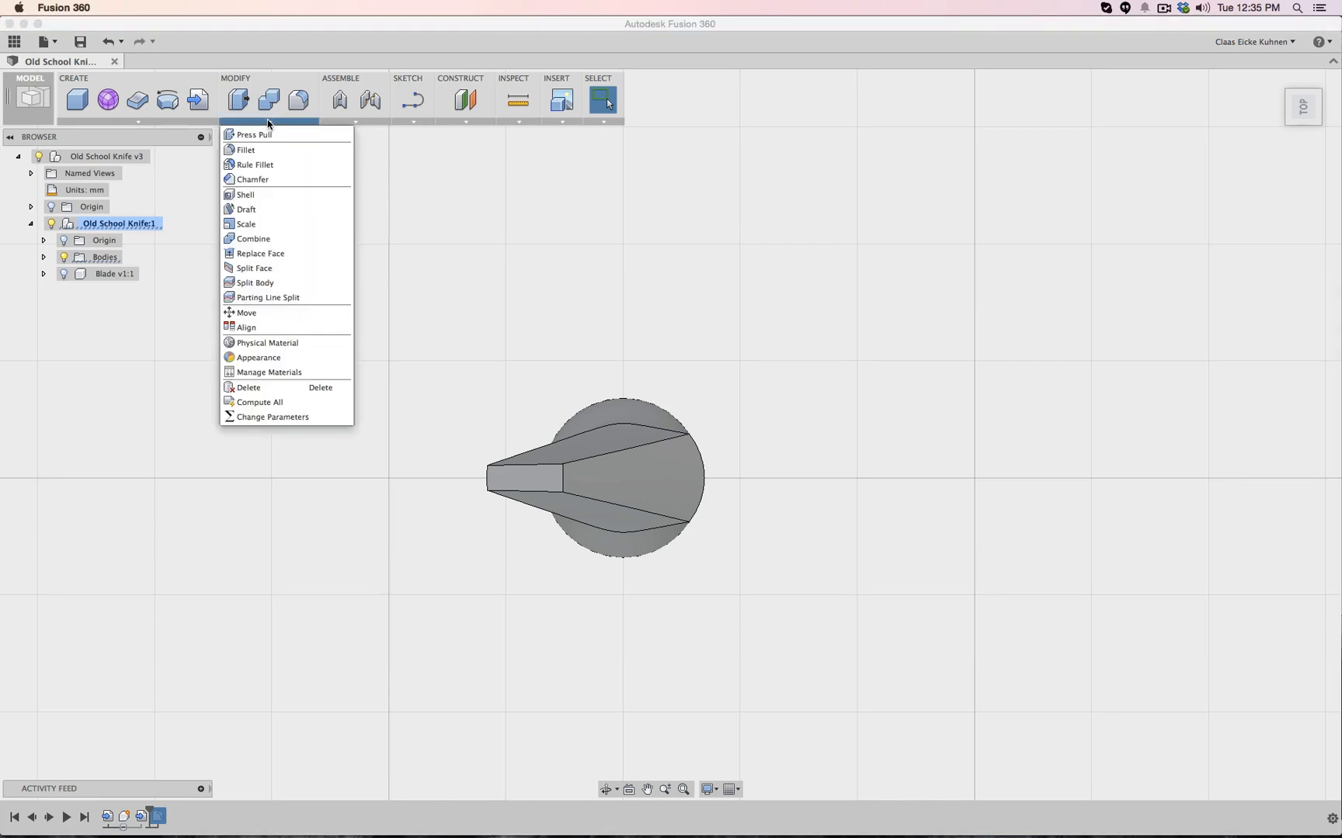
pyautogui.click(273, 192)
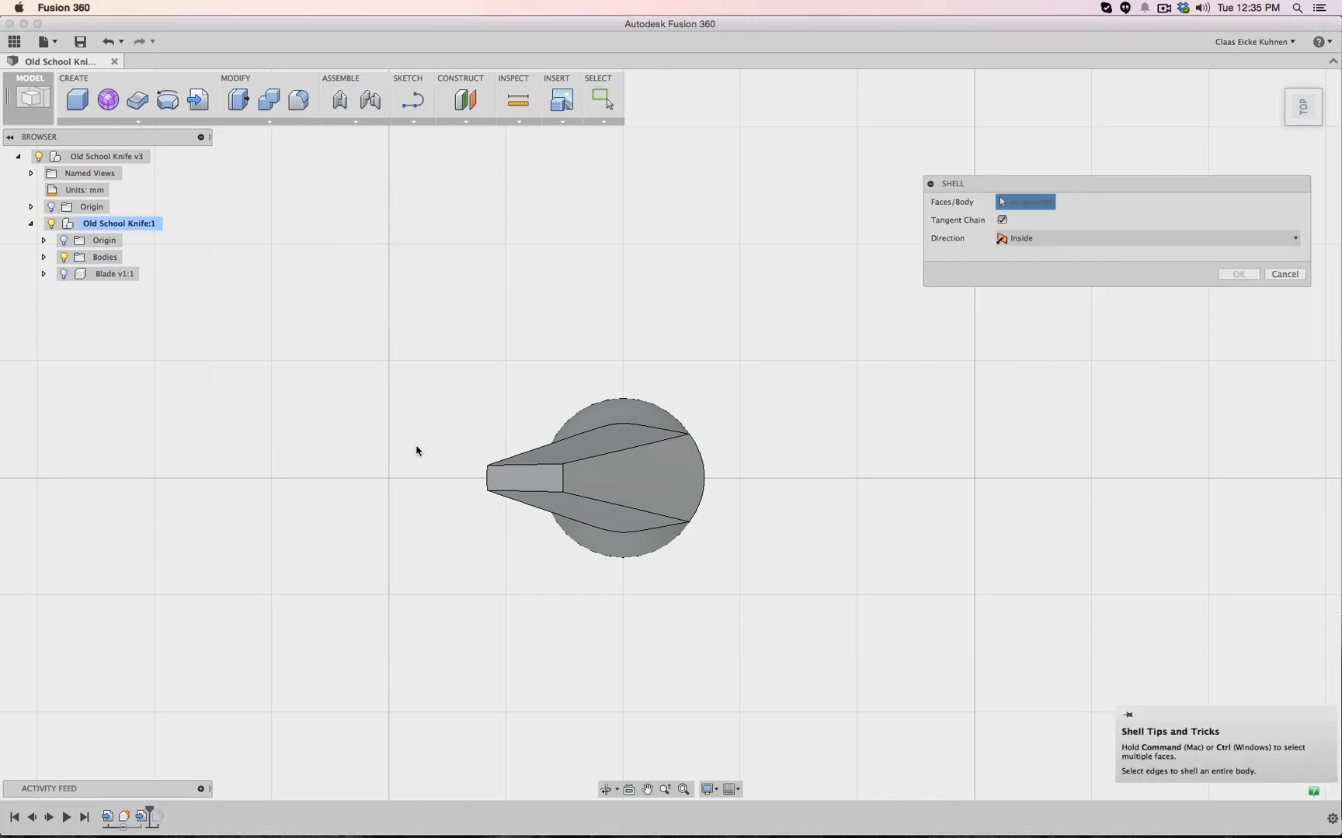
pyautogui.click(517, 479)
pyautogui.scroll(-3, 766, 501)
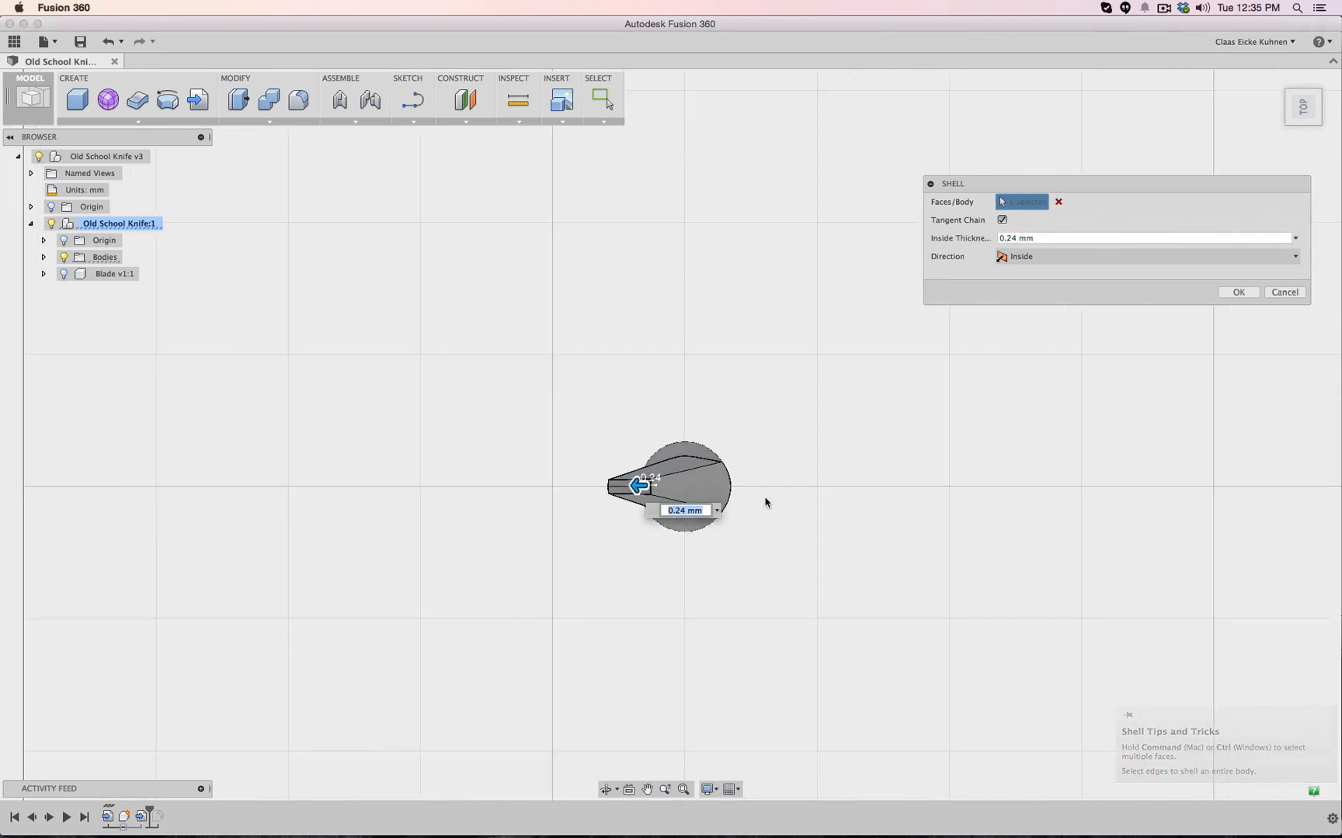
pyautogui.scroll(6, 766, 503)
pyautogui.scroll(8, 423, 481)
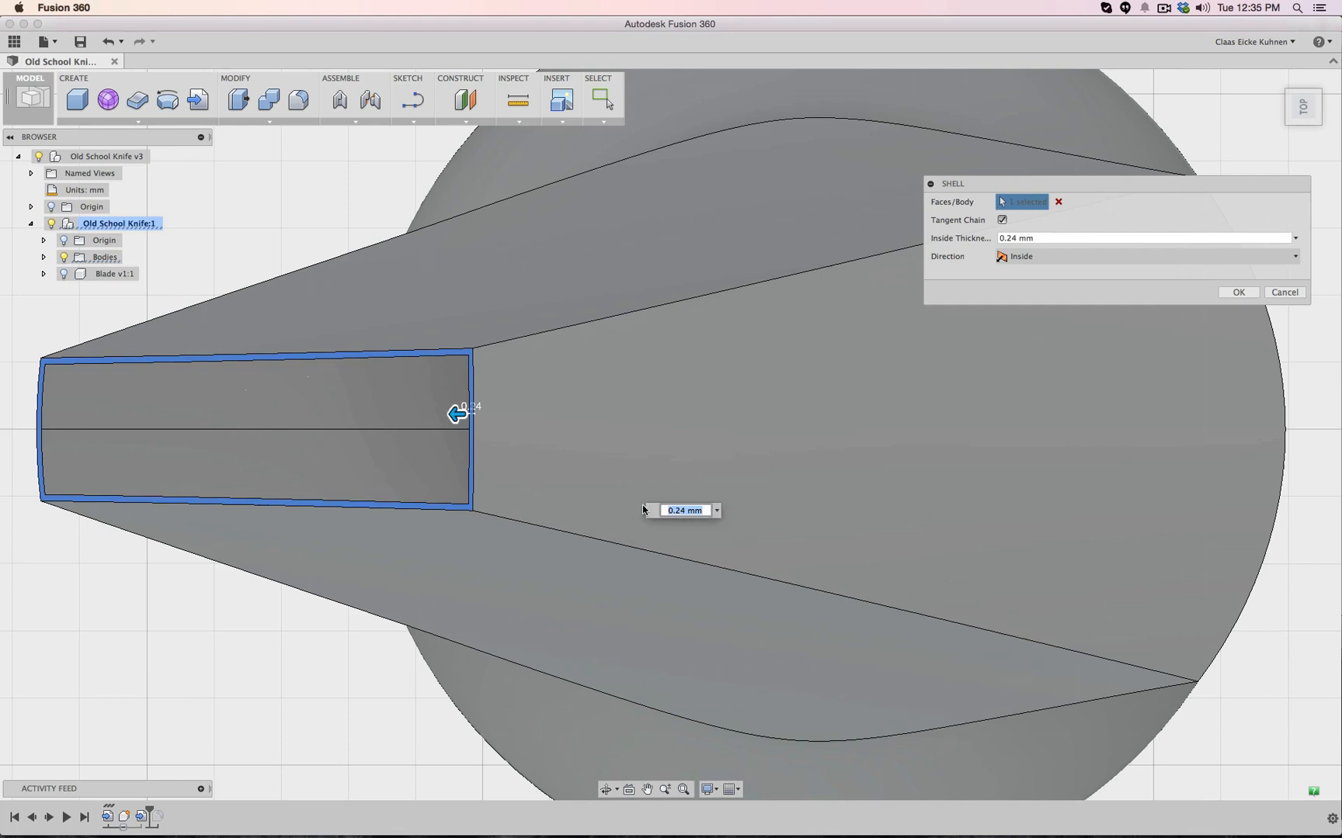
# Set the shell's inside thickness to 1.5 mm, after trying 2 mm, and apply it
pyautogui.write('2mm')
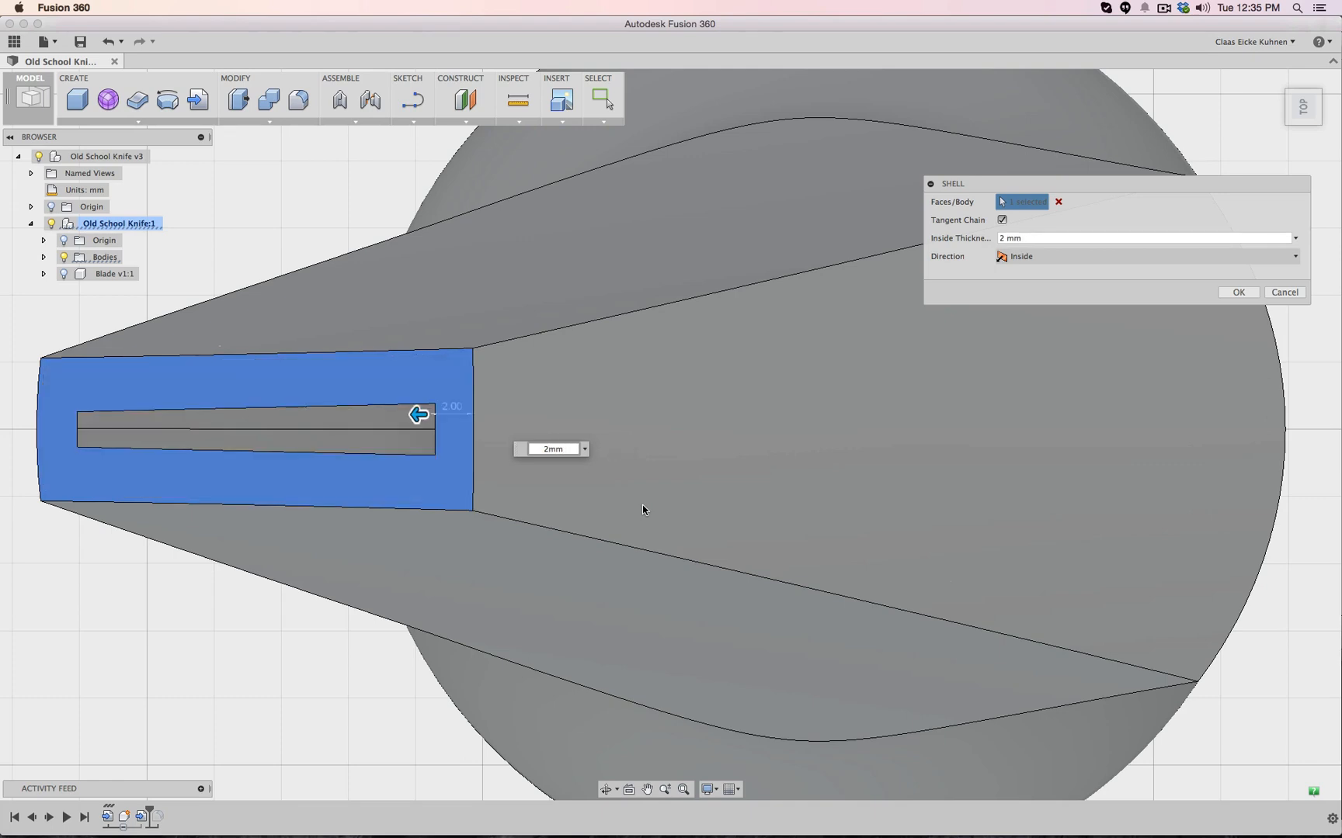
pyautogui.press('Left')
pyautogui.press('Left')
pyautogui.hotkey('shift', 'Left')
pyautogui.write('1.5')
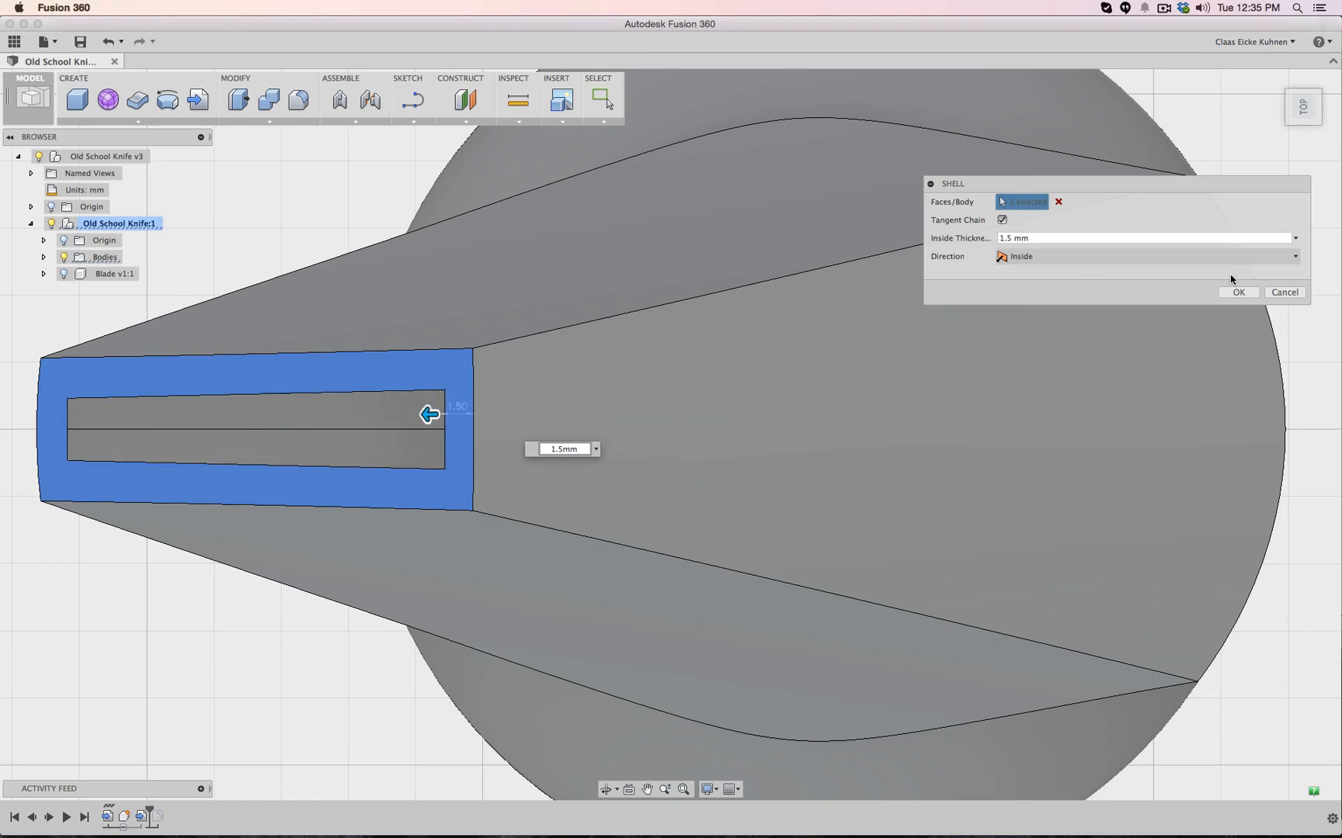
pyautogui.click(1238, 292)
pyautogui.scroll(-5, 413, 454)
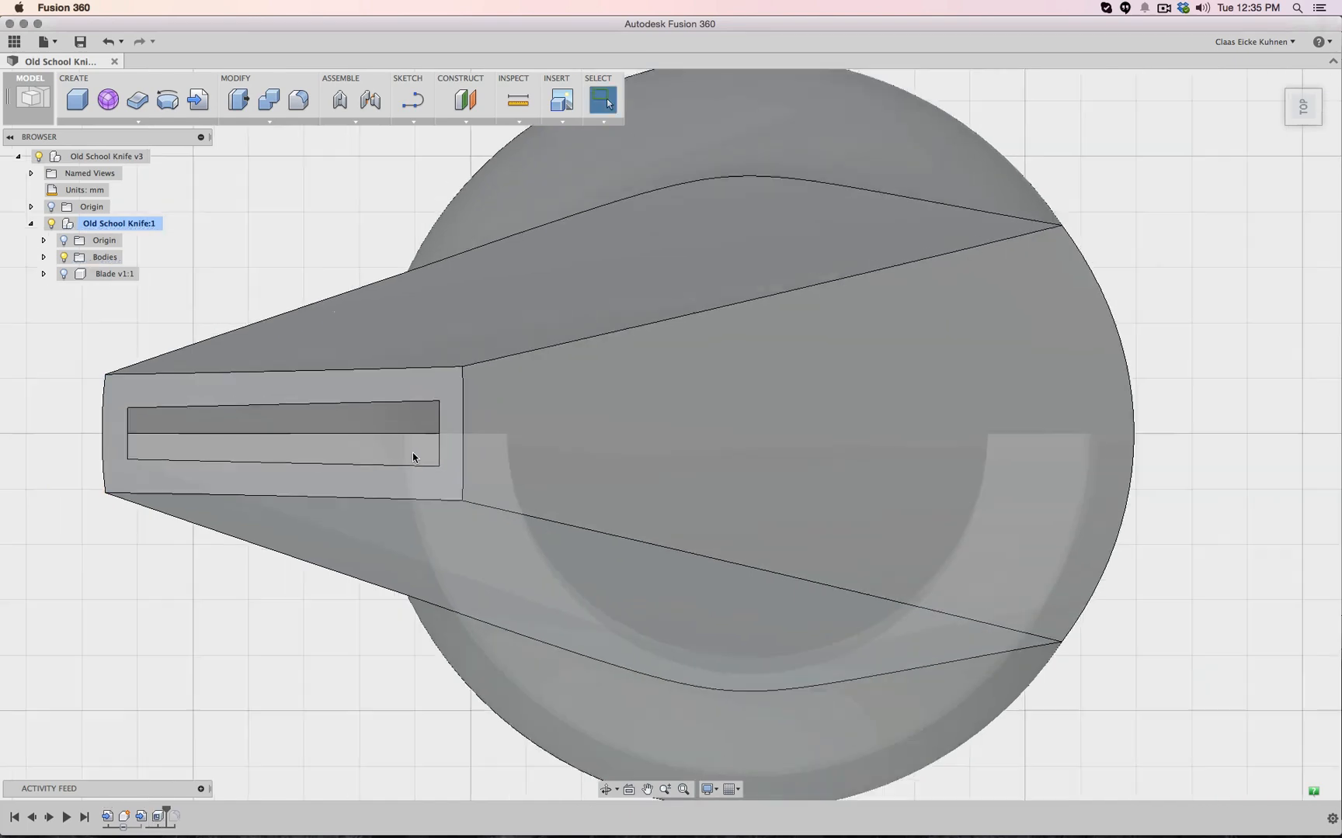
# Start a Section Analysis, show the document's origin and choose the vertical origin plane that cuts the handle lengthwise
pyautogui.moveTo(1297, 124)
pyautogui.mouseDown()
pyautogui.moveTo(1265, 74)
pyautogui.moveTo(1203, 76)
pyautogui.moveTo(1164, 132)
pyautogui.moveTo(1126, 155)
pyautogui.moveTo(1107, 140)
pyautogui.moveTo(1113, 248)
pyautogui.mouseUp()
pyautogui.scroll(-5, 1110, 247)
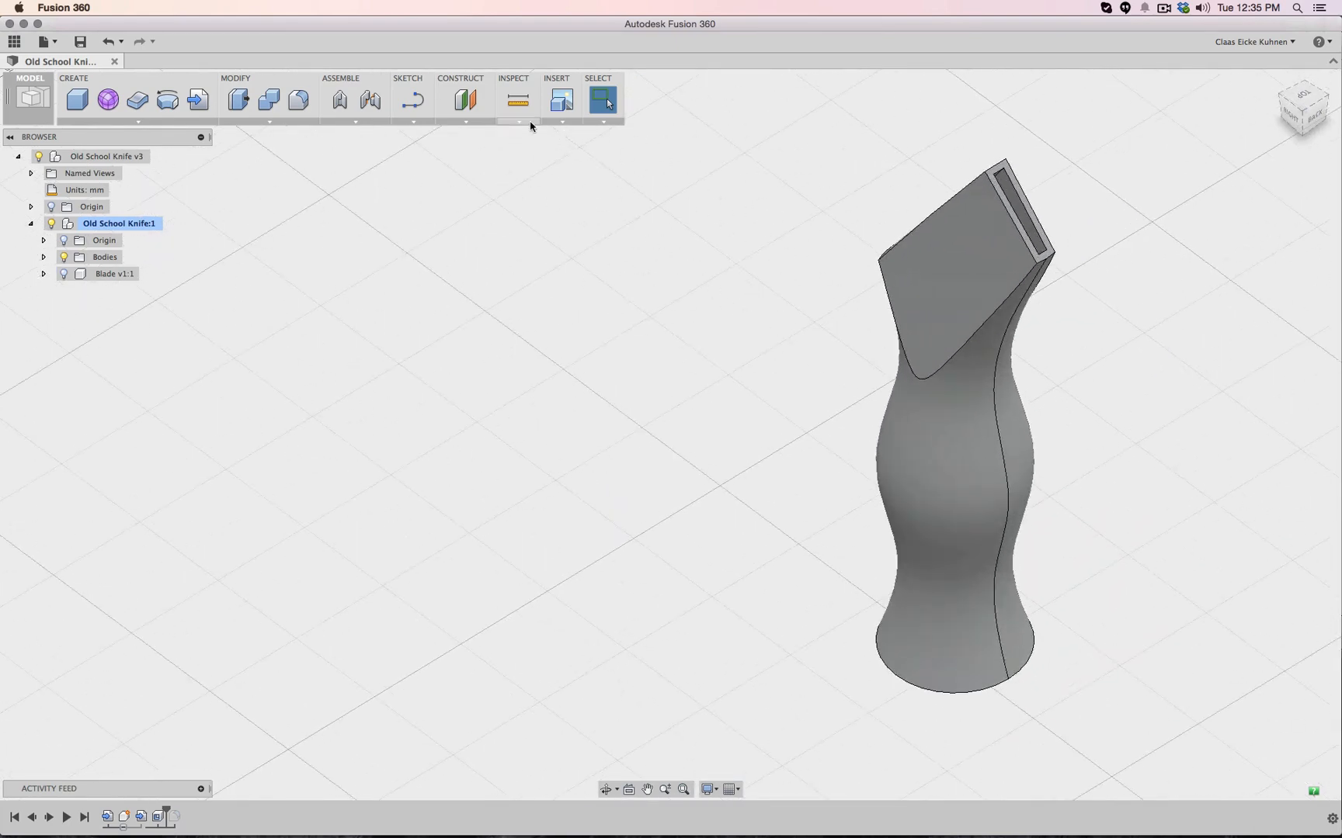
pyautogui.click(504, 122)
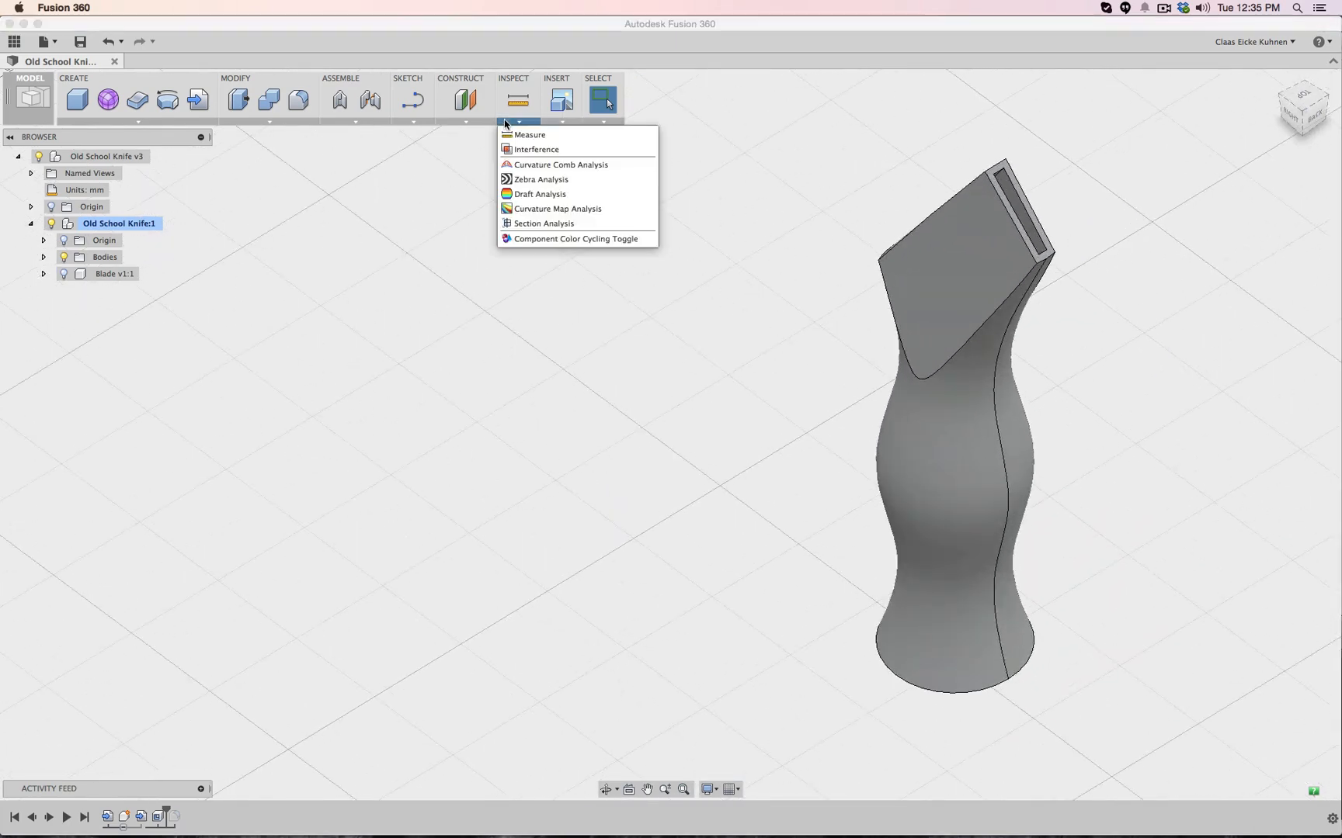
pyautogui.click(537, 223)
pyautogui.scroll(-5, 692, 477)
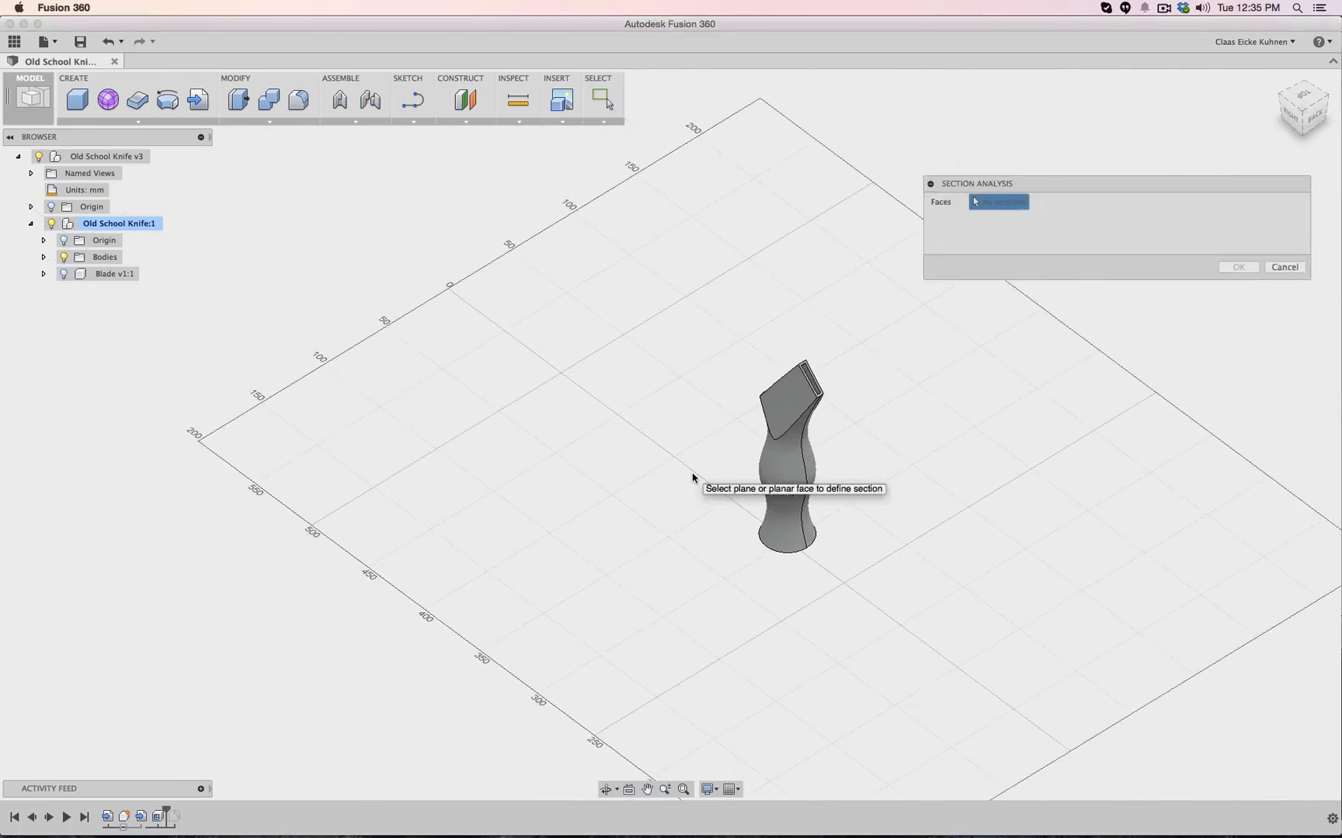
pyautogui.scroll(-3, 836, 532)
pyautogui.scroll(-2, 837, 532)
pyautogui.scroll(5, 839, 533)
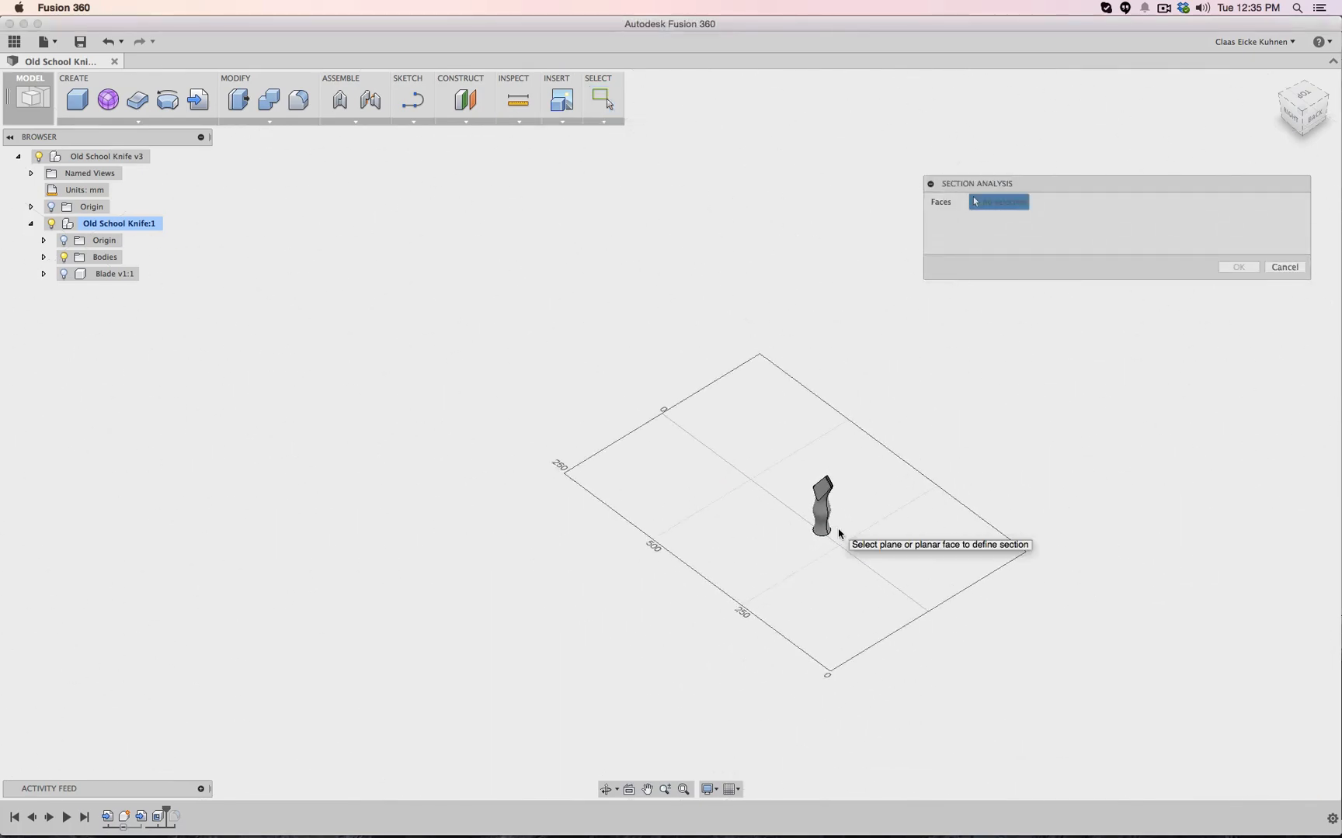
pyautogui.click(52, 208)
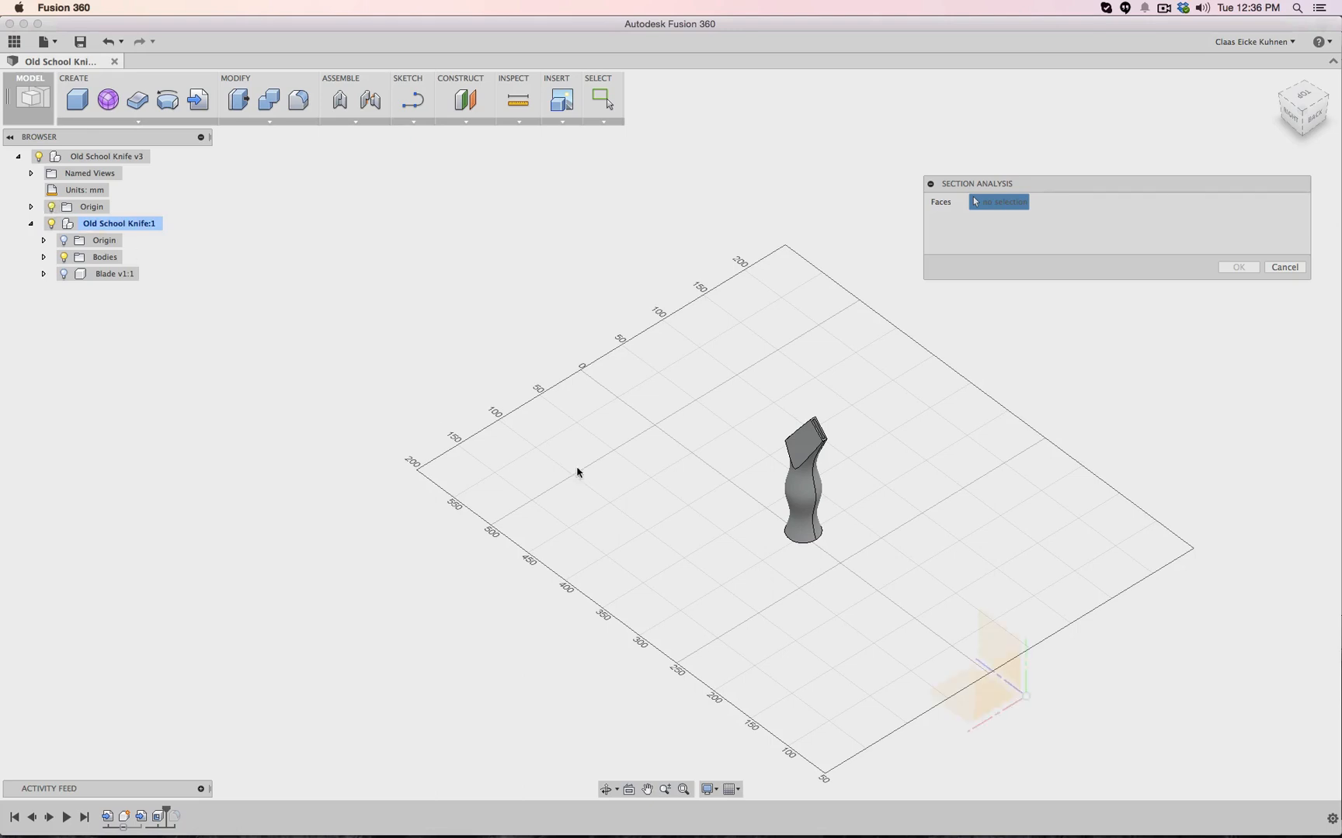
pyautogui.click(994, 641)
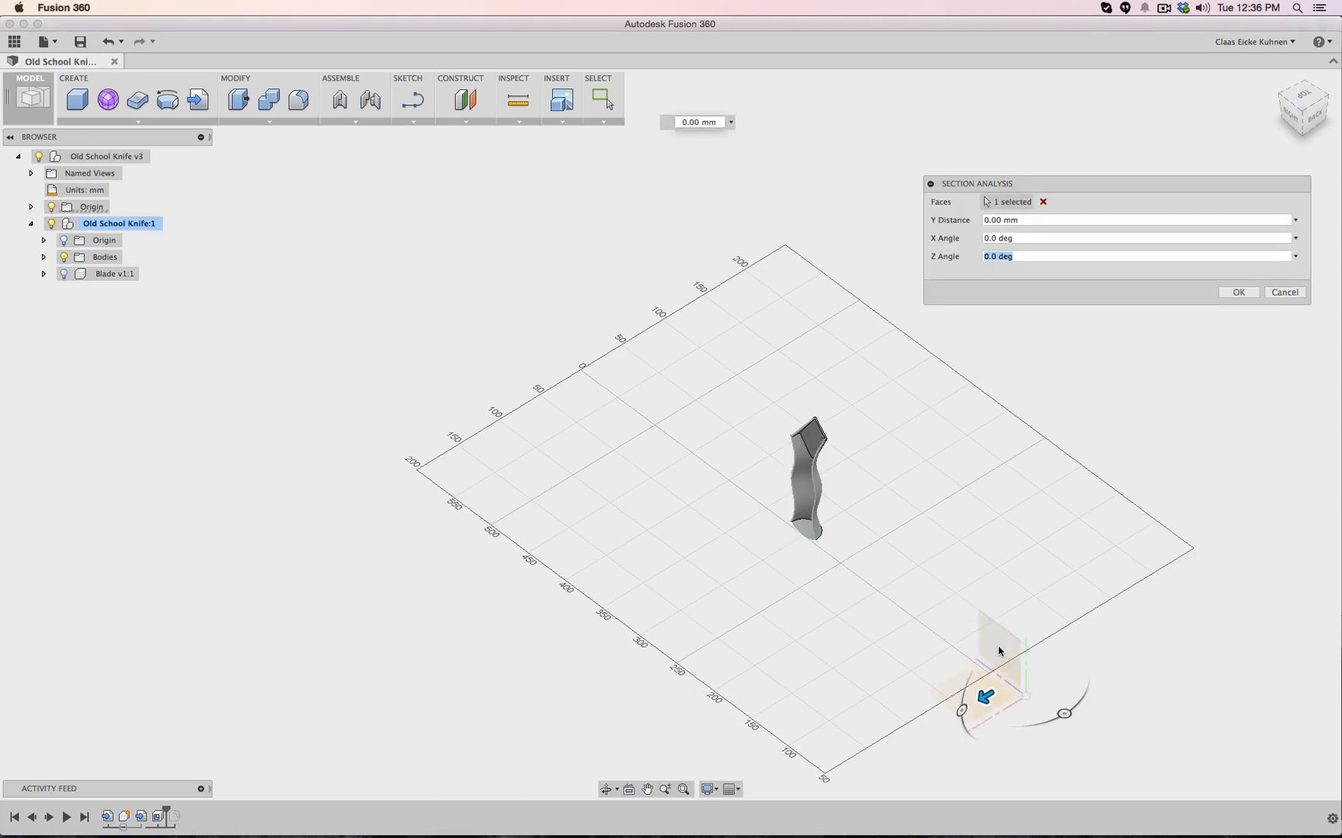
# Apply the section analysis with a Y distance of 0 mm
pyautogui.scroll(3, 999, 651)
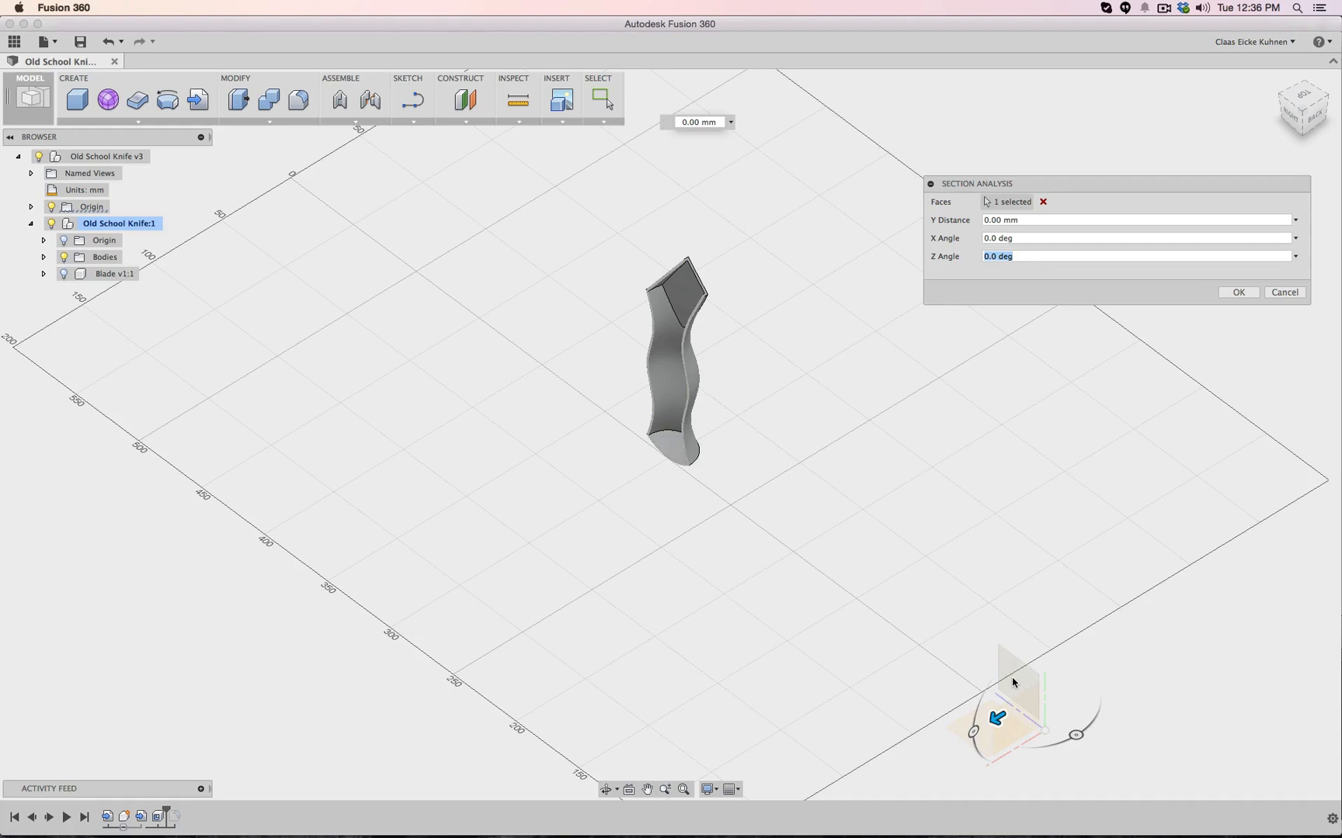
pyautogui.moveTo(1001, 720)
pyautogui.mouseDown()
pyautogui.moveTo(970, 729)
pyautogui.moveTo(1010, 687)
pyautogui.moveTo(968, 711)
pyautogui.moveTo(981, 700)
pyautogui.mouseUp()
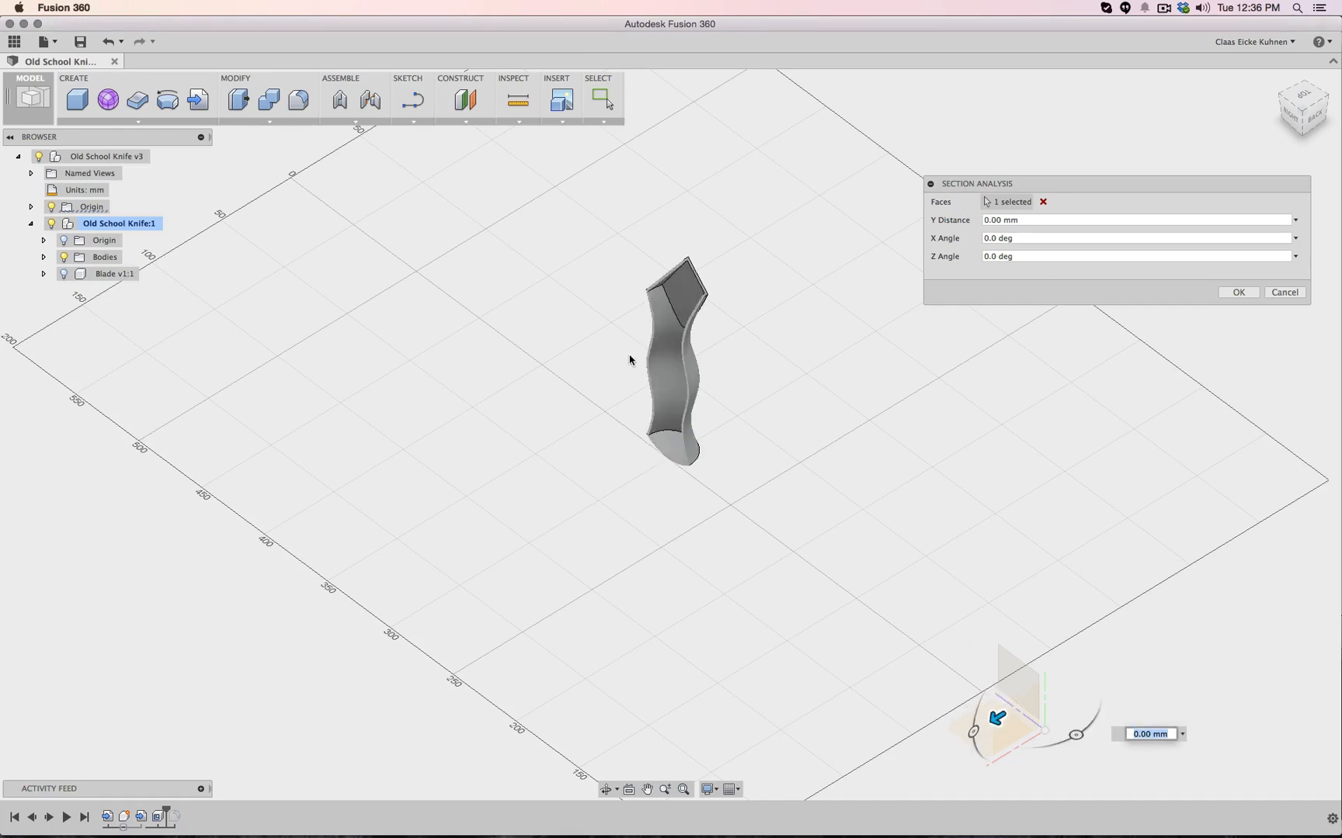
pyautogui.scroll(-3, 732, 281)
pyautogui.scroll(4, 734, 284)
pyautogui.click(1238, 292)
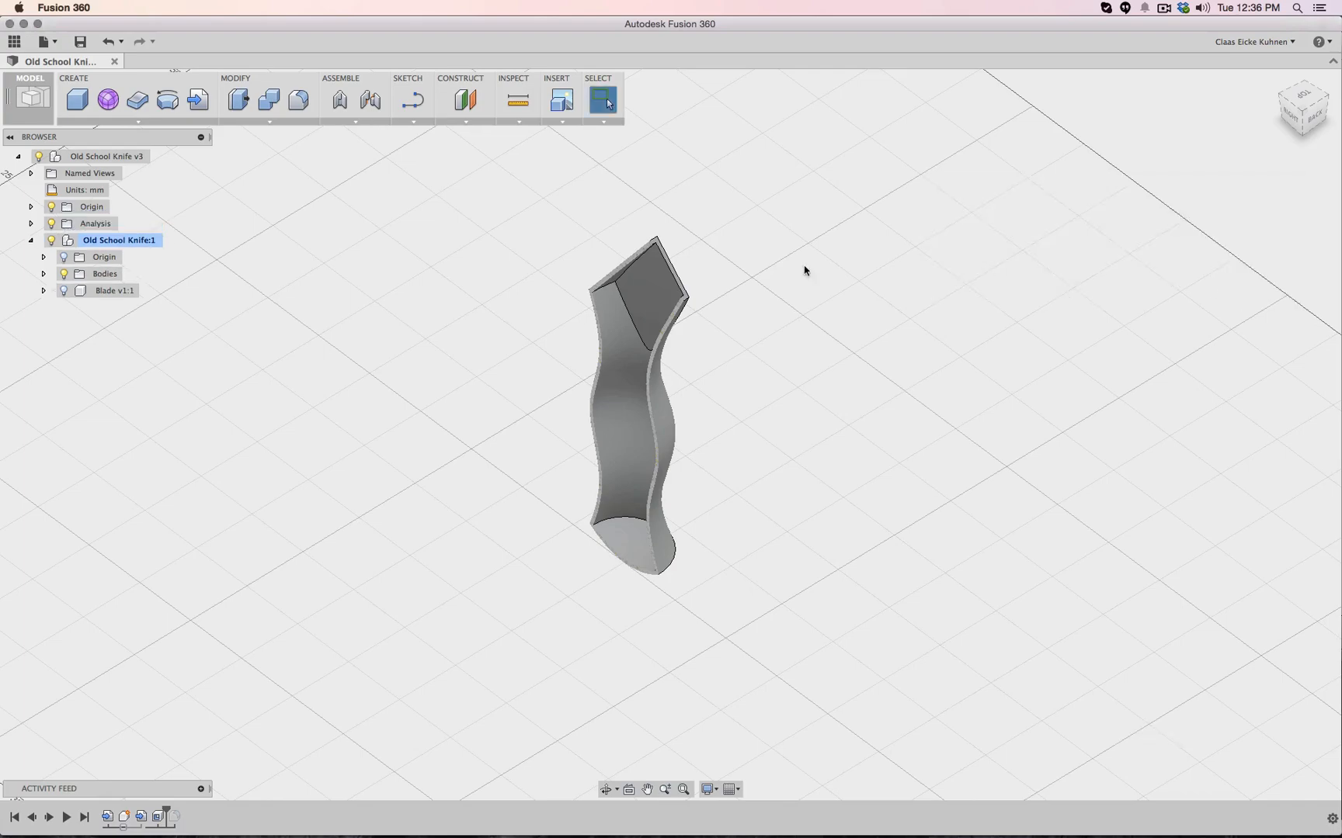
pyautogui.scroll(3, 745, 260)
pyautogui.scroll(-3, 741, 260)
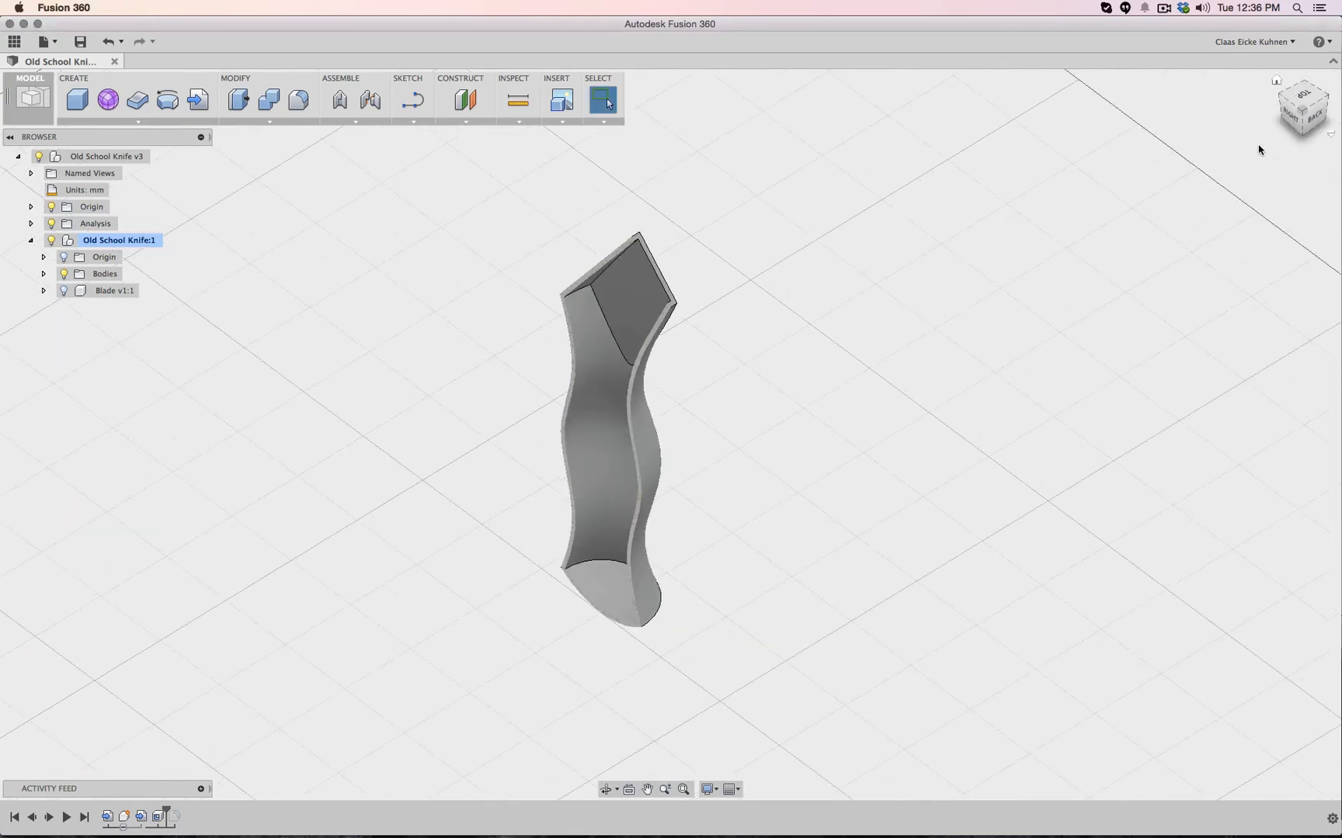
# Roll the design history forward to include the head's fillet and examine the sectioned handle's inside
pyautogui.moveTo(1293, 127)
pyautogui.mouseDown()
pyautogui.moveTo(1320, 117)
pyautogui.moveTo(1324, 93)
pyautogui.moveTo(1335, 101)
pyautogui.moveTo(1281, 105)
pyautogui.moveTo(1305, 121)
pyautogui.mouseUp()
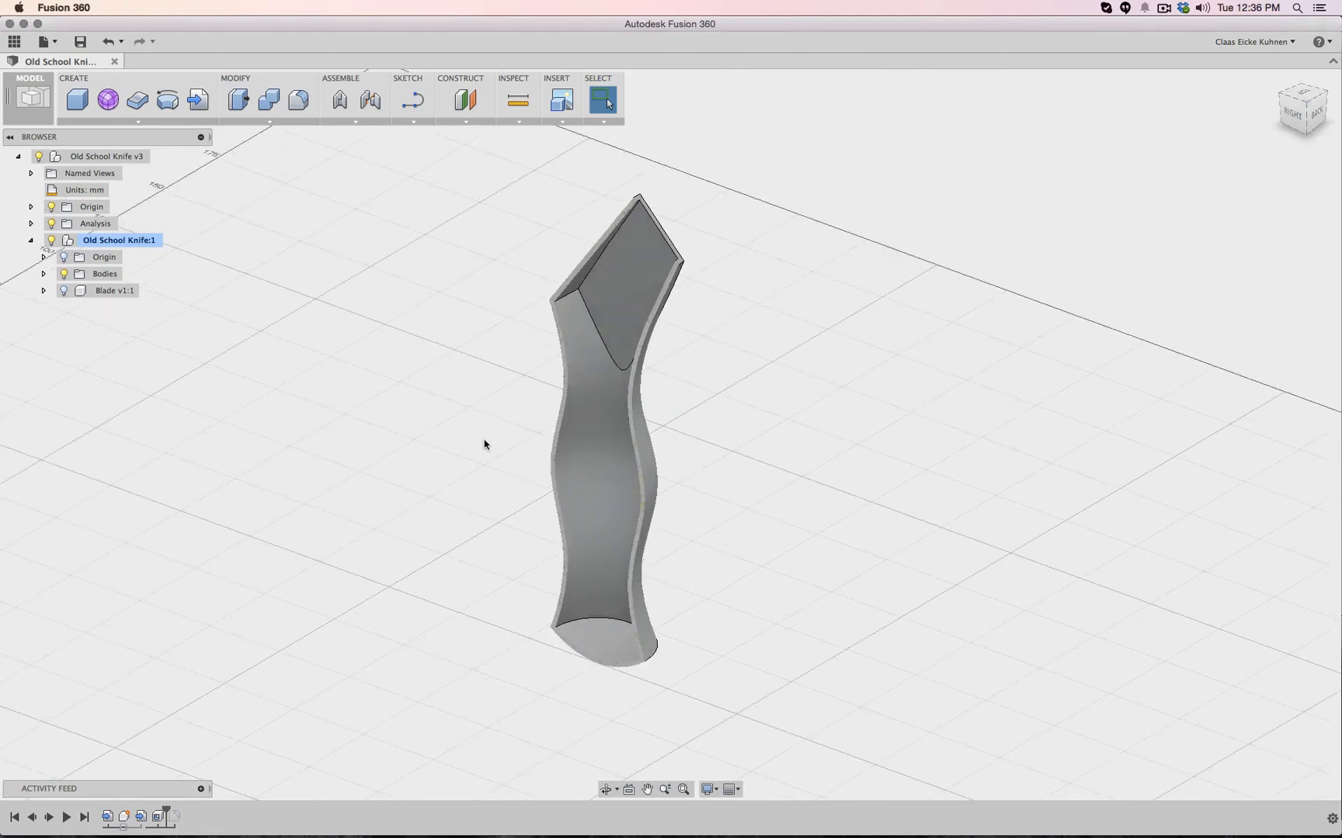
pyautogui.moveTo(164, 812)
pyautogui.mouseDown()
pyautogui.moveTo(148, 813)
pyautogui.moveTo(182, 813)
pyautogui.mouseUp()
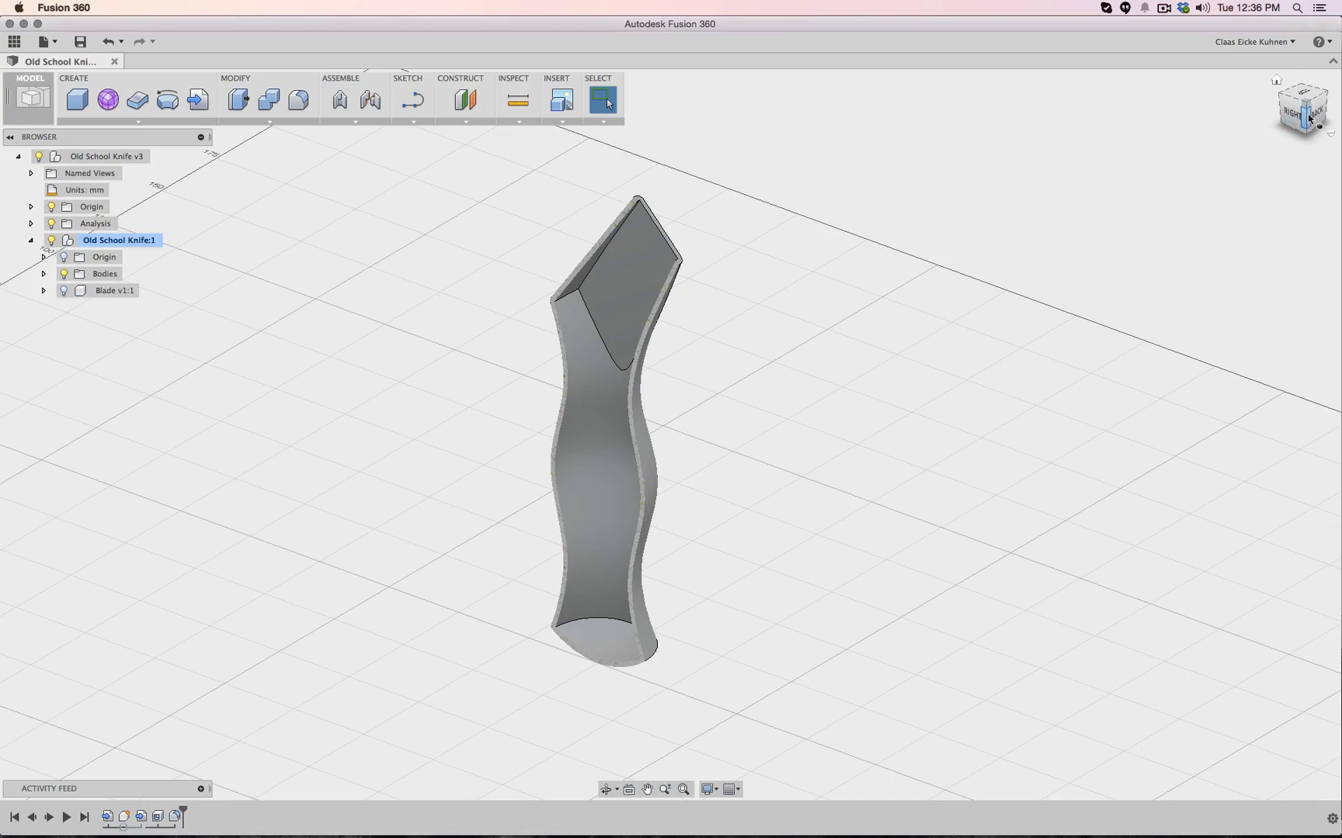
pyautogui.moveTo(1308, 118)
pyautogui.mouseDown()
pyautogui.moveTo(1192, 116)
pyautogui.moveTo(1309, 135)
pyautogui.moveTo(1188, 109)
pyautogui.moveTo(1273, 143)
pyautogui.moveTo(1304, 136)
pyautogui.moveTo(1227, 124)
pyautogui.moveTo(1204, 144)
pyautogui.moveTo(1274, 128)
pyautogui.moveTo(1297, 140)
pyautogui.mouseUp()
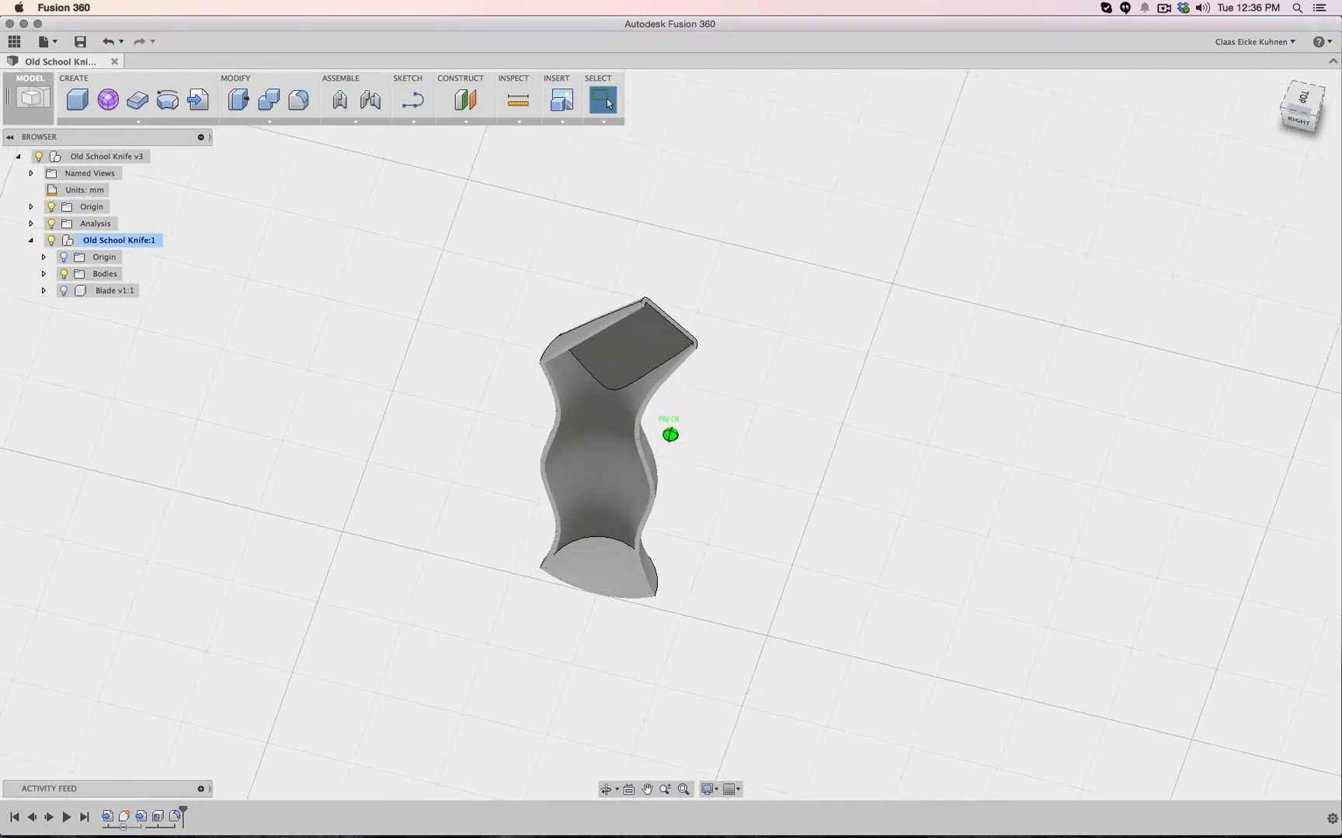
pyautogui.moveTo(670, 434)
pyautogui.keyDown('shift'); pyautogui.mouseDown(button='middle')
pyautogui.moveTo(670, 326)
pyautogui.moveTo(636, 337)
pyautogui.moveTo(601, 388)
pyautogui.moveTo(667, 350)
pyautogui.moveTo(618, 520)
pyautogui.moveTo(625, 497)
pyautogui.mouseUp(button='middle'); pyautogui.keyUp('shift')
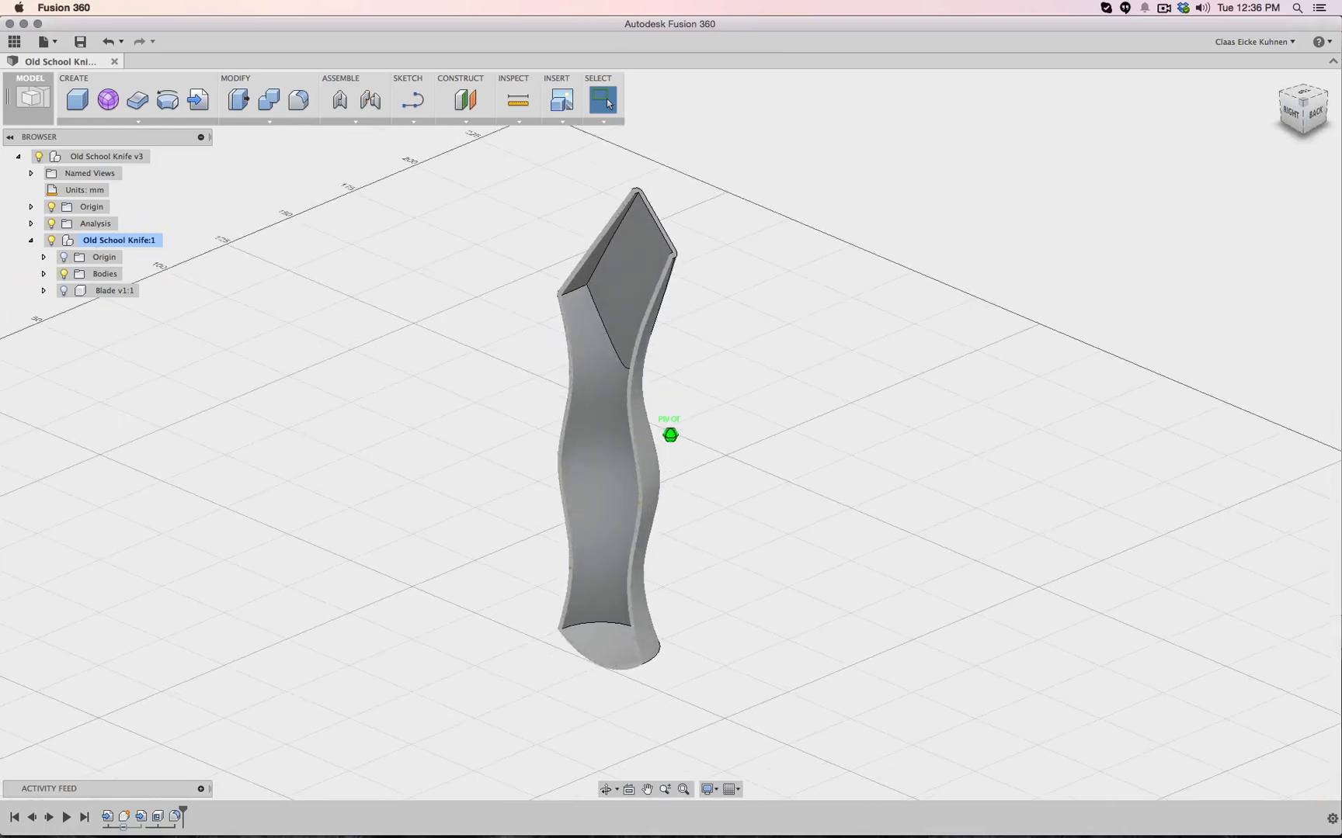
# Try to add the inner edges of the hollow head to the existing 2 mm fillet
pyautogui.rightClick(175, 817)
pyautogui.click(204, 759)
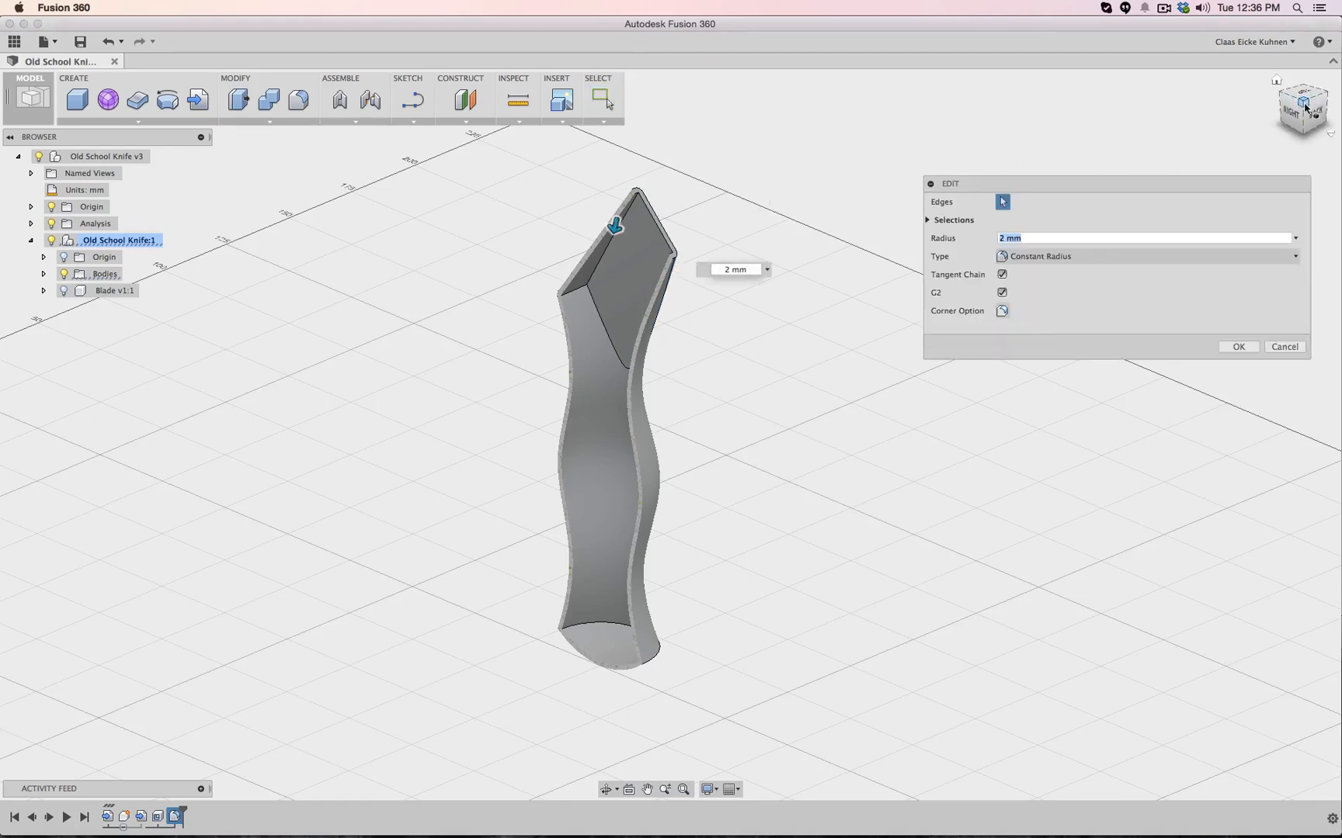
pyautogui.moveTo(1305, 105)
pyautogui.mouseDown()
pyautogui.moveTo(1252, 107)
pyautogui.moveTo(1309, 107)
pyautogui.mouseUp()
pyautogui.scroll(-3, 592, 299)
pyautogui.scroll(5, 586, 302)
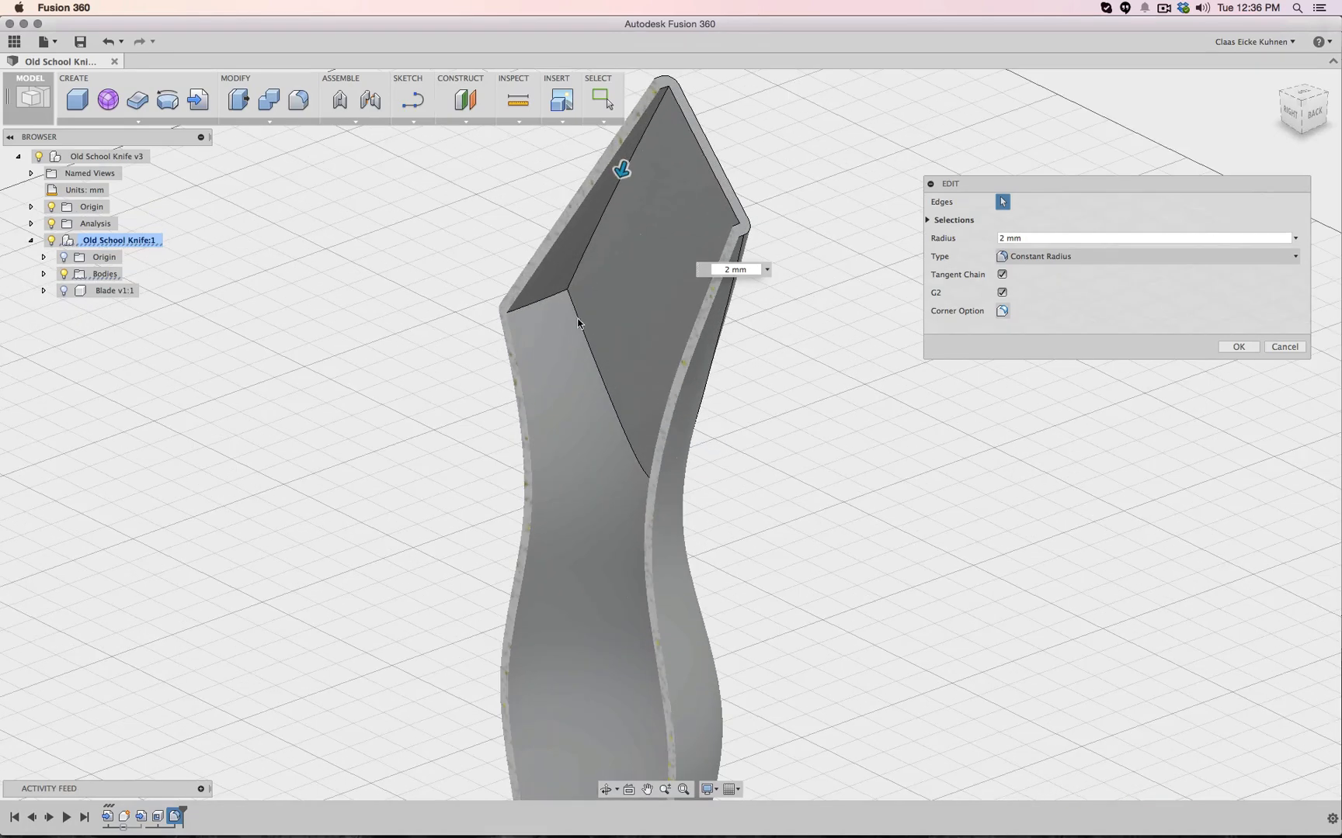
pyautogui.click(927, 224)
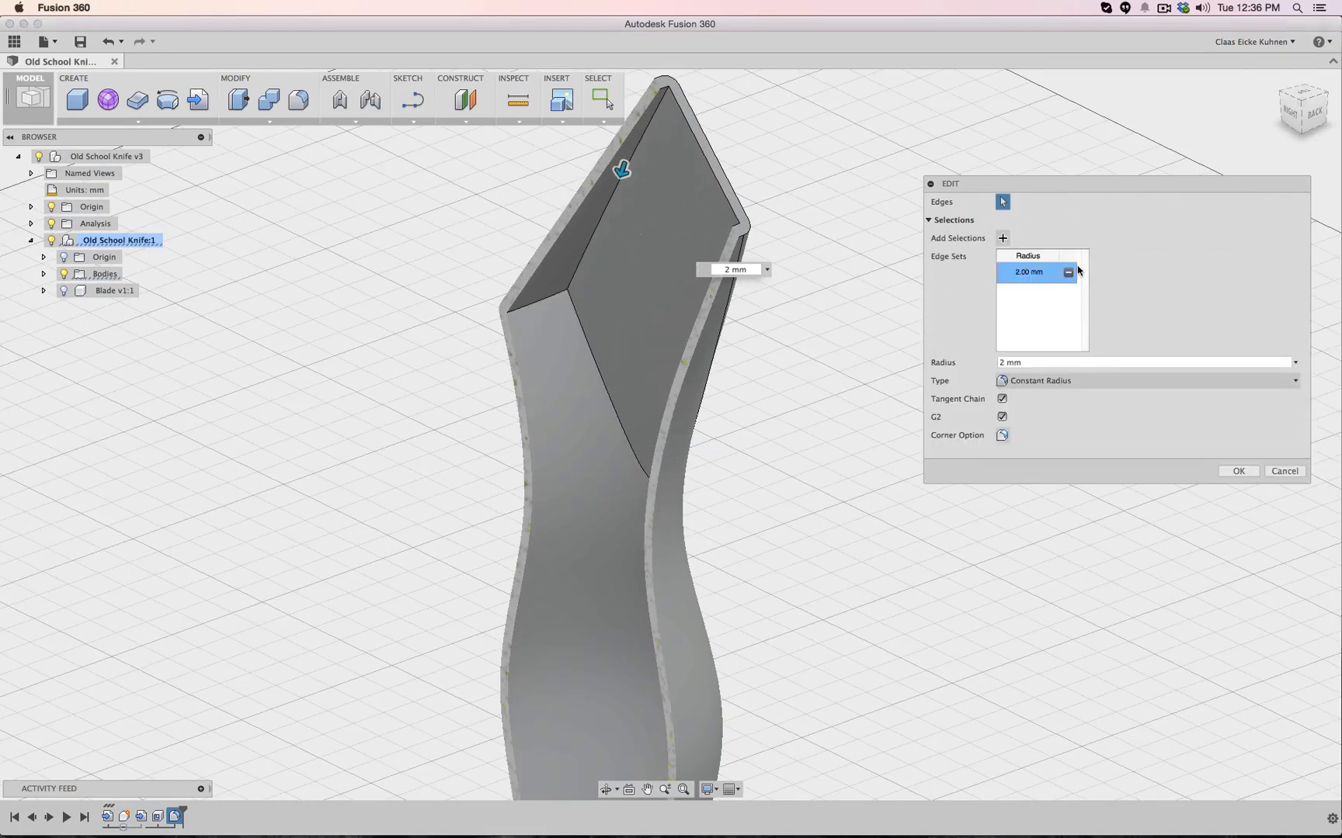
pyautogui.click(1032, 274)
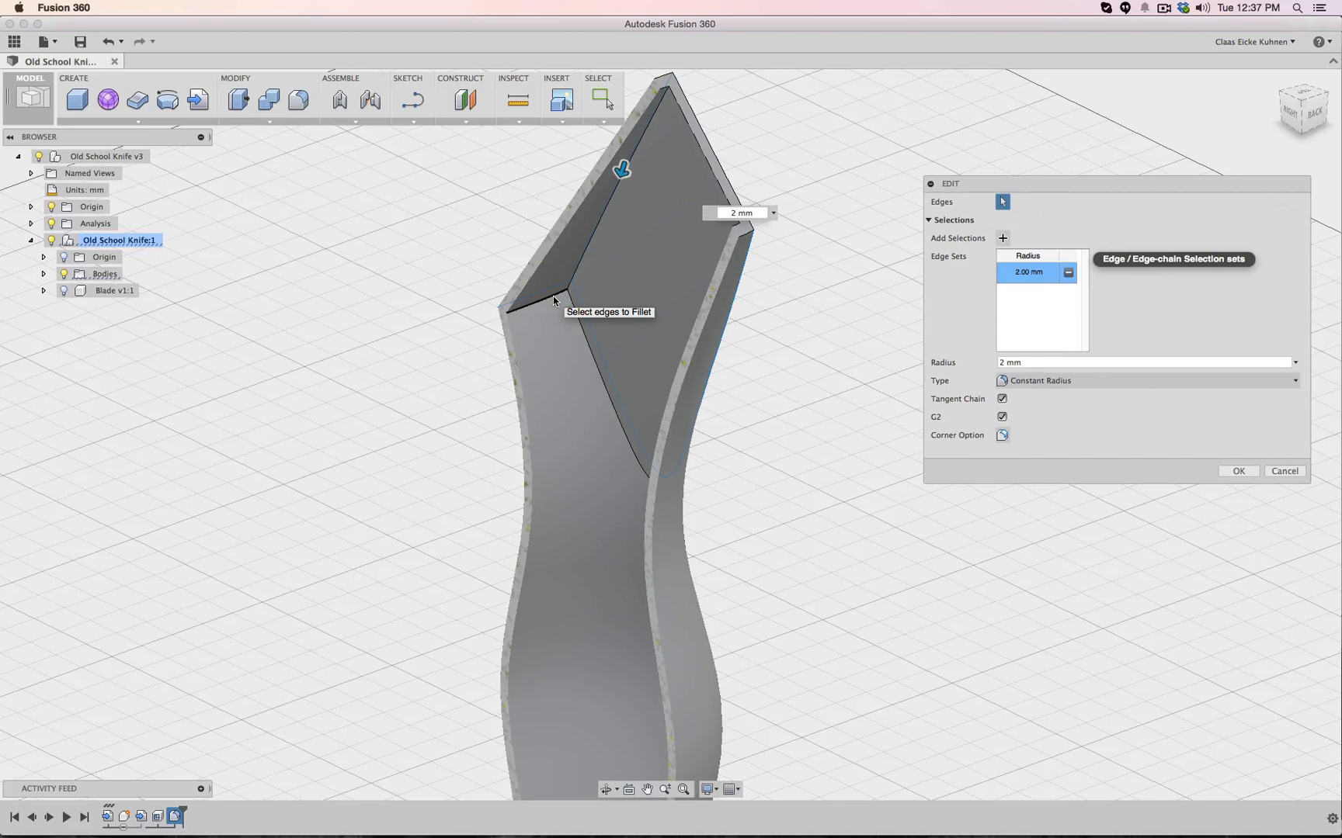
pyautogui.click(554, 301)
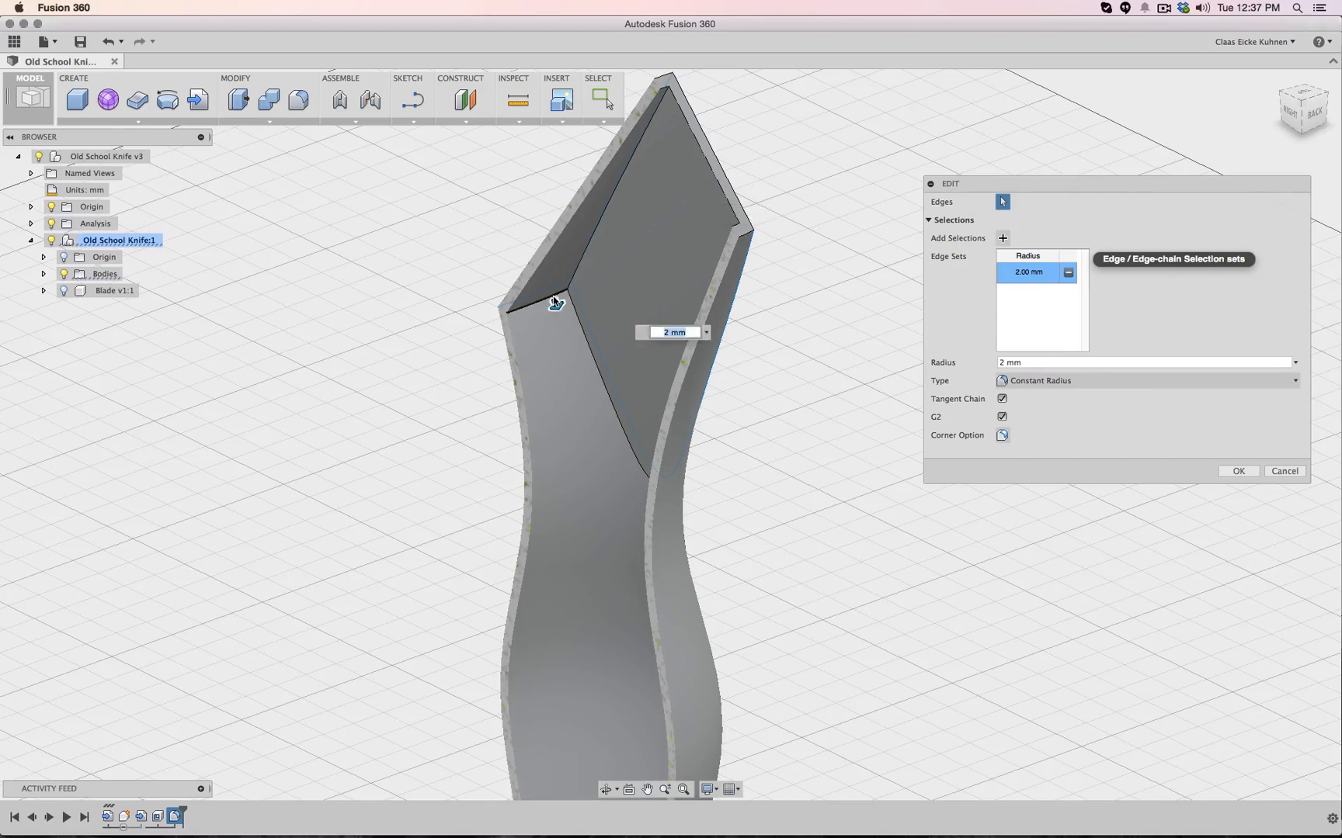
pyautogui.click(582, 261)
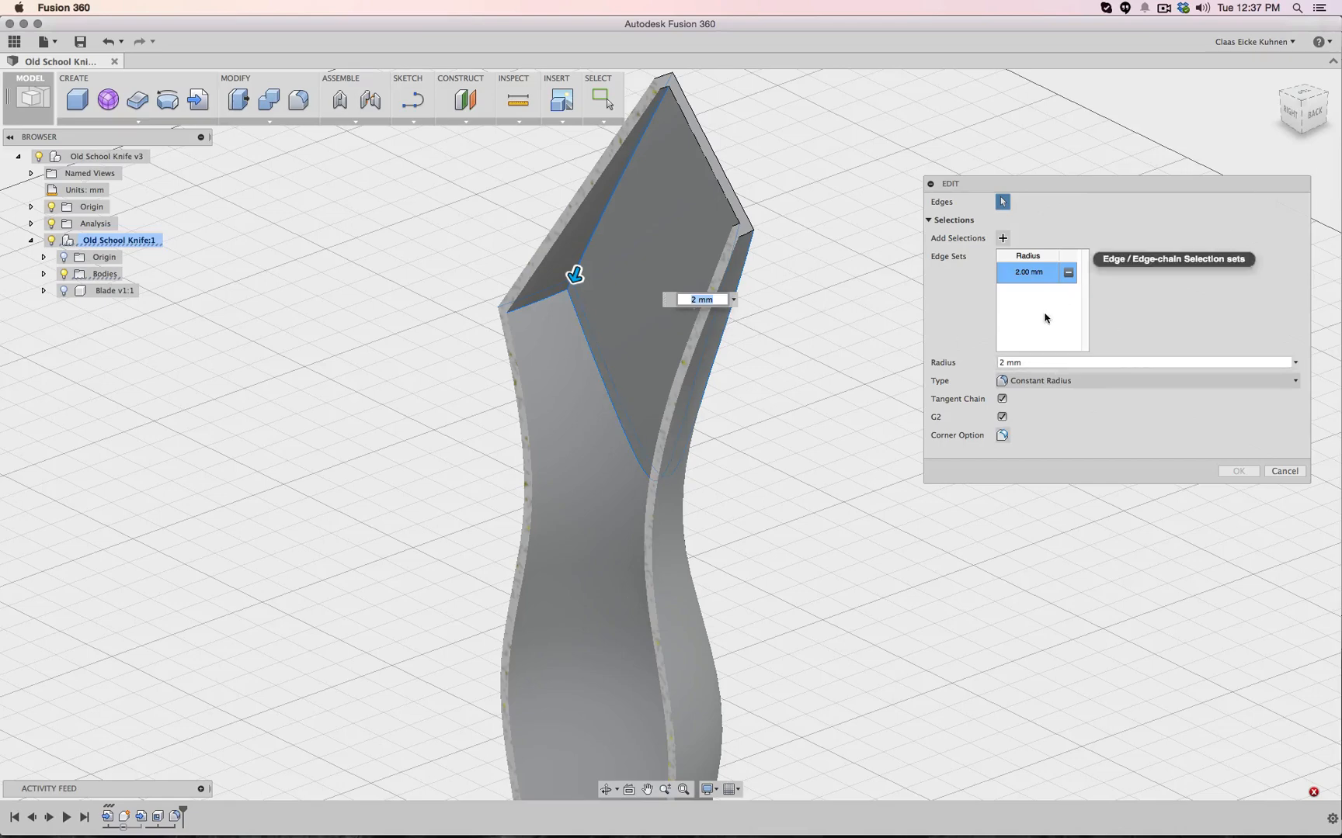
pyautogui.click(1284, 471)
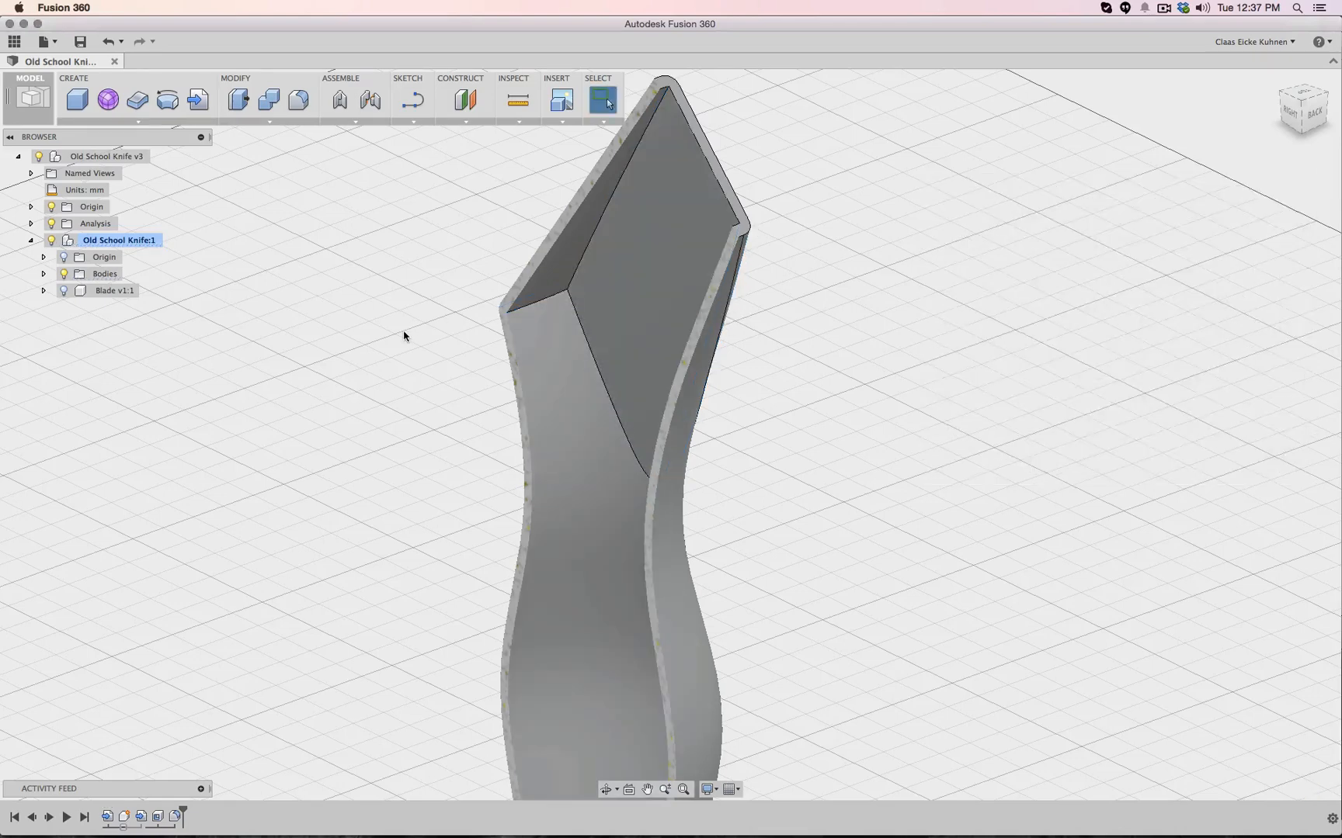
# Fillet the inner edges meeting at the hollow head's corner with a 1 mm radius and change the corner option
pyautogui.click(298, 99)
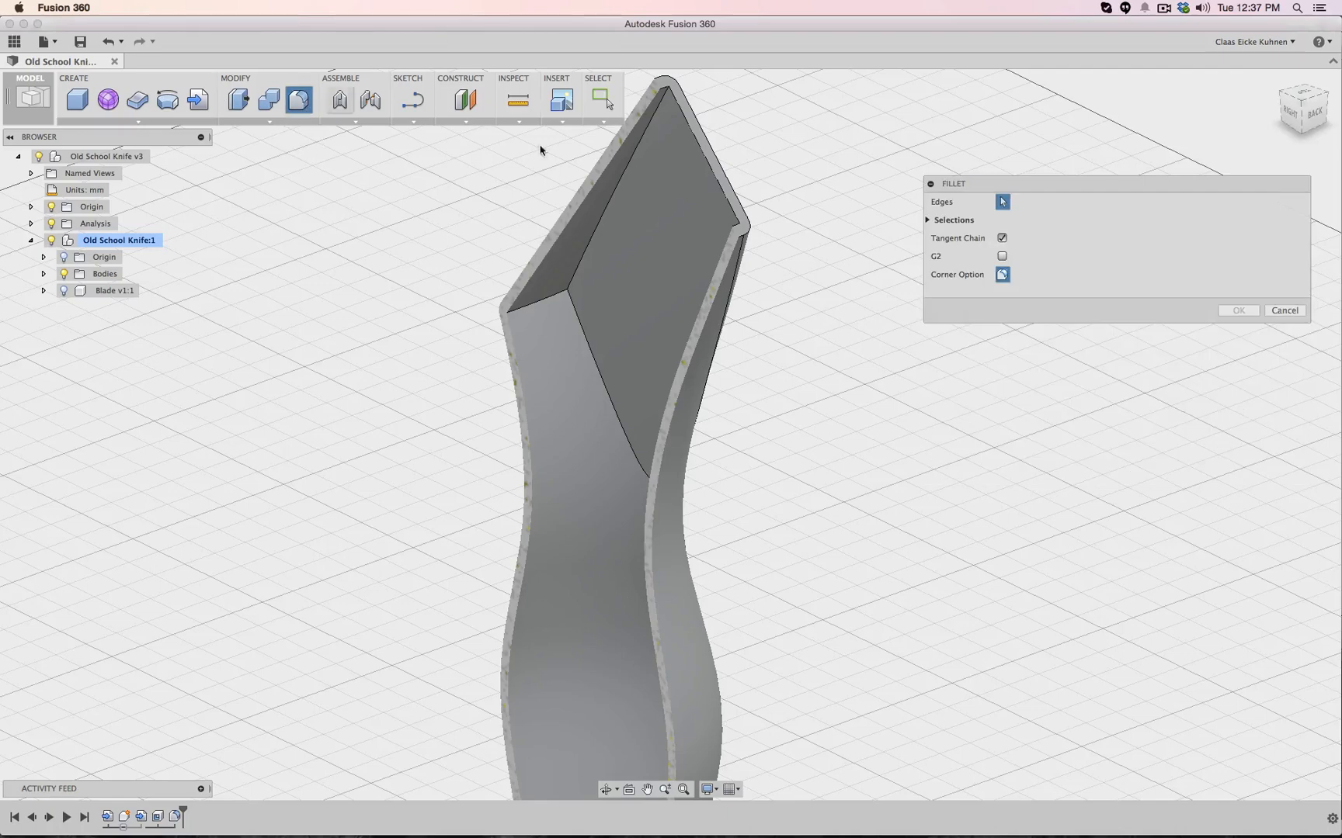
pyautogui.click(538, 300)
pyautogui.click(573, 281)
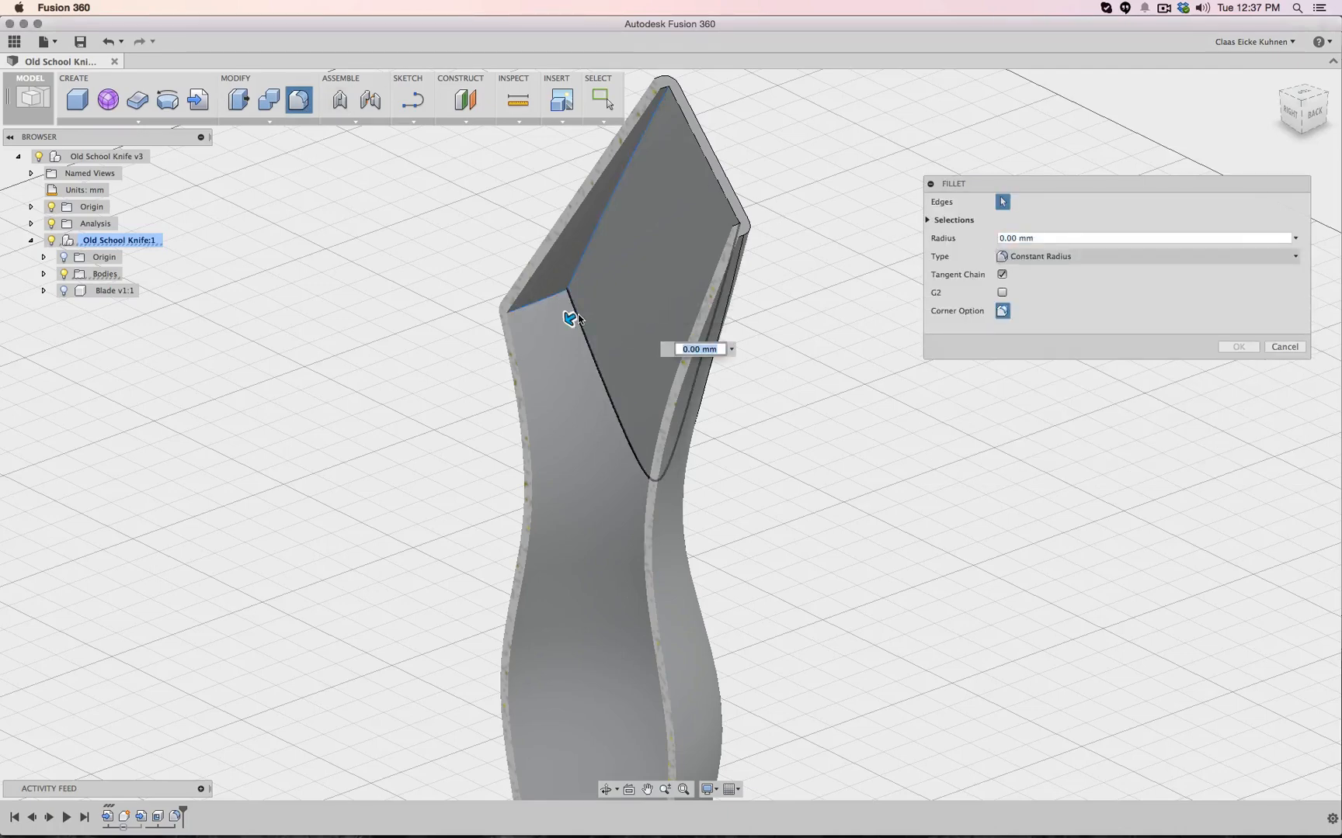
pyautogui.write('1')
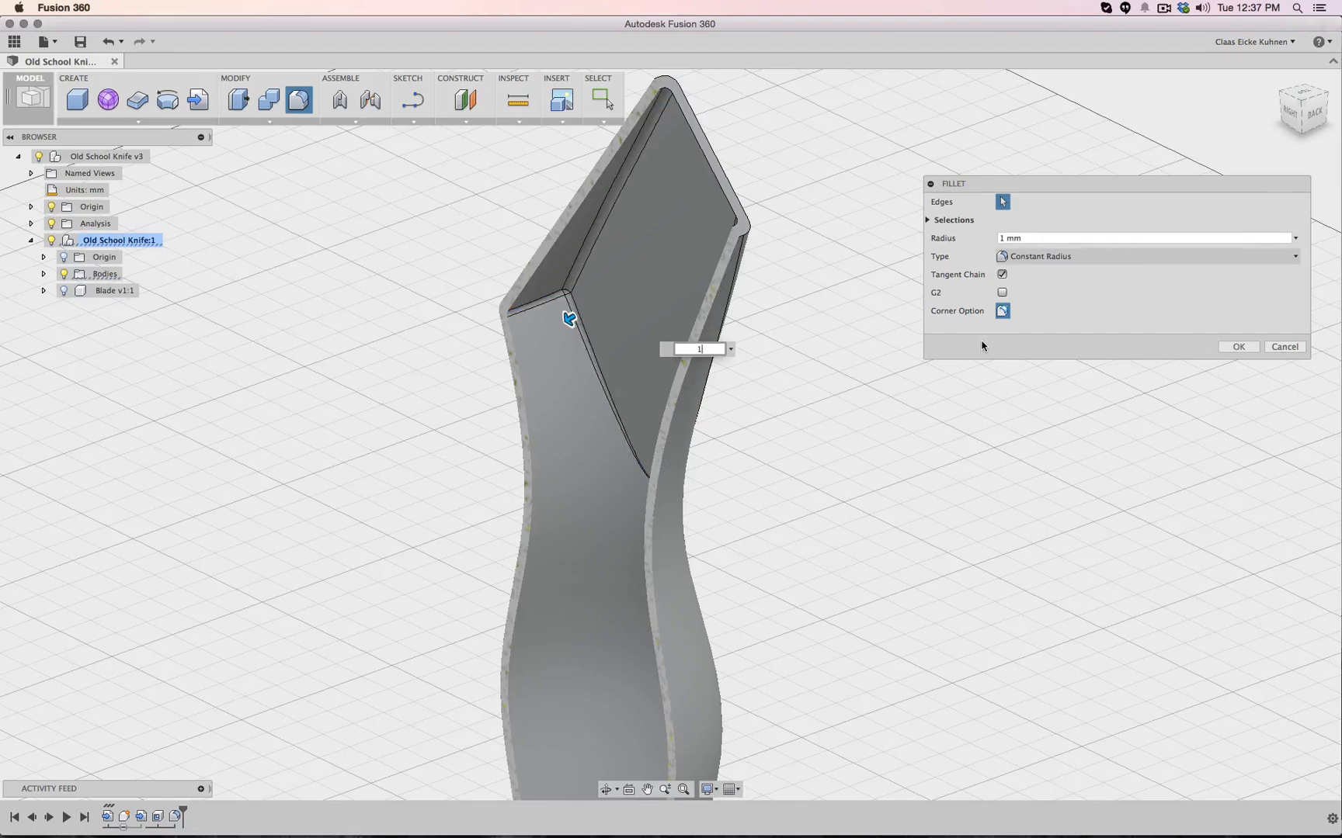
pyautogui.click(1007, 312)
pyautogui.click(1231, 349)
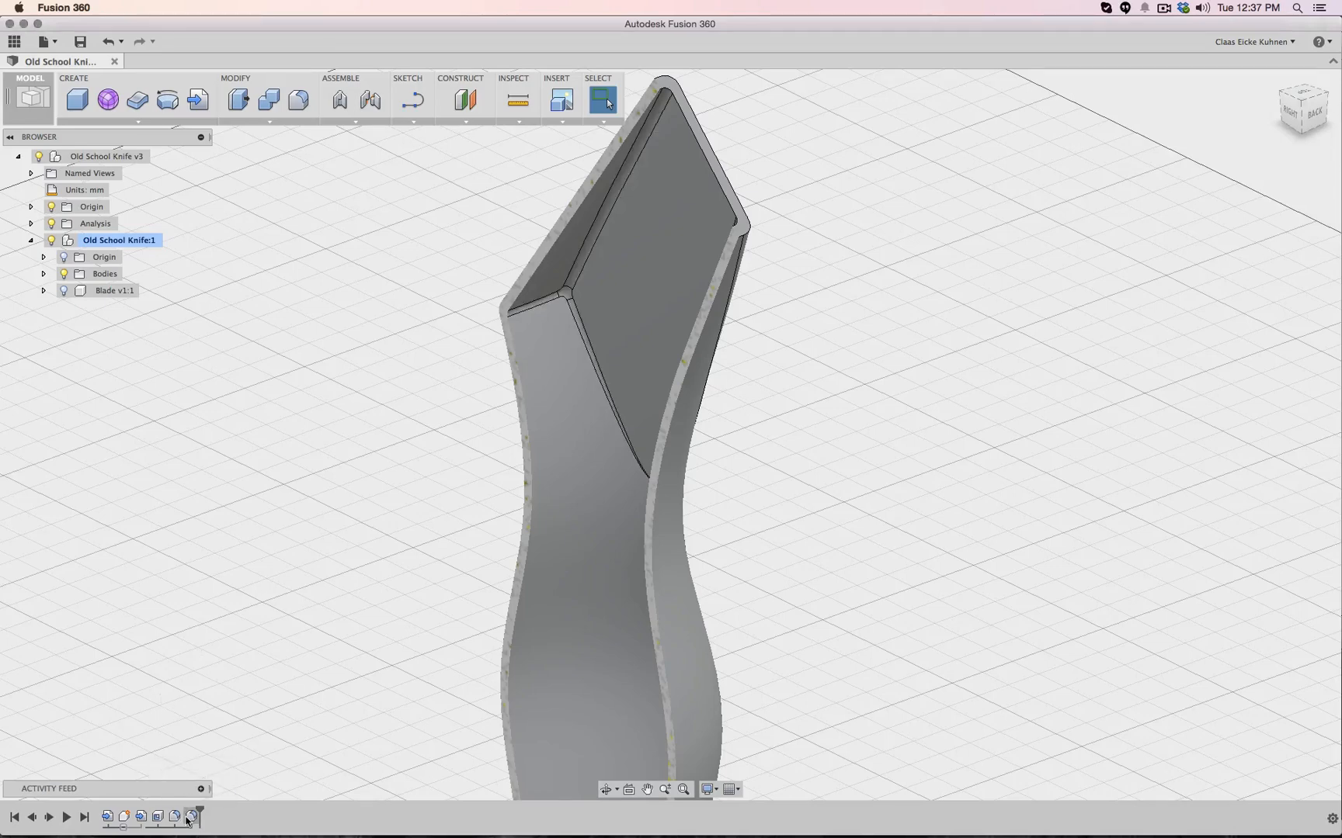
# Compare the hollow head with and without the 1 mm inner-edge fillet and delete that fillet from the design history
pyautogui.moveTo(199, 810); pyautogui.dragTo(180, 809)
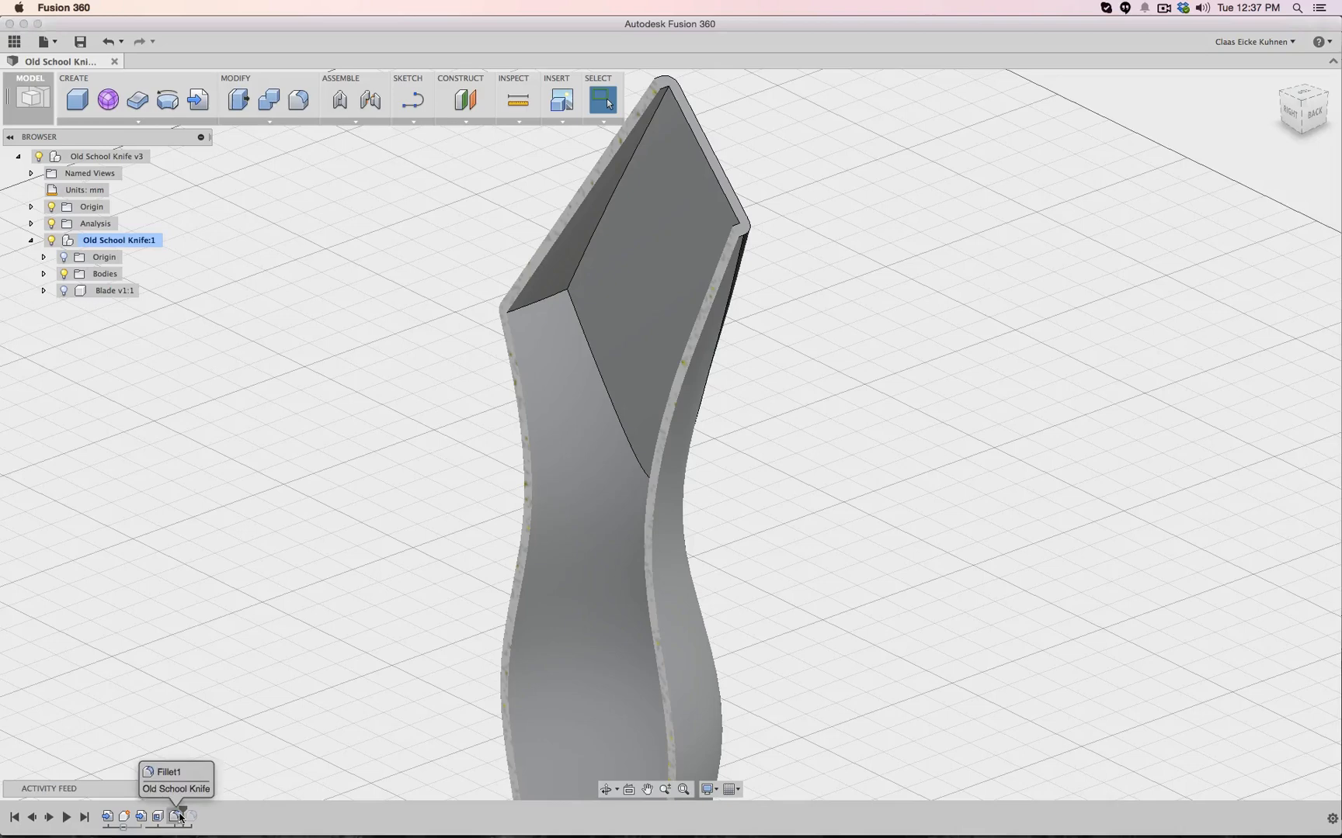
pyautogui.moveTo(179, 810)
pyautogui.mouseDown()
pyautogui.moveTo(168, 810)
pyautogui.moveTo(219, 814)
pyautogui.mouseUp()
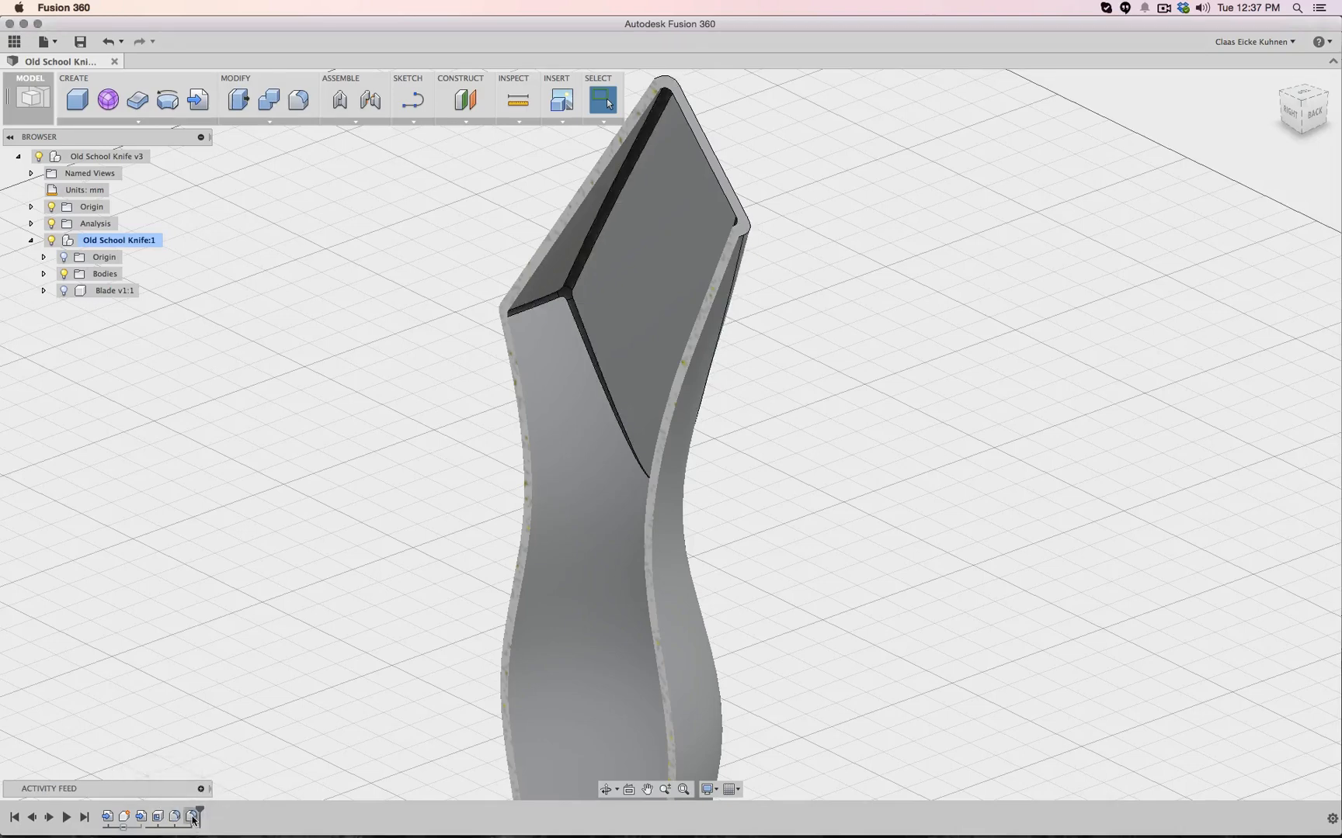
pyautogui.rightClick(191, 818)
pyautogui.click(223, 744)
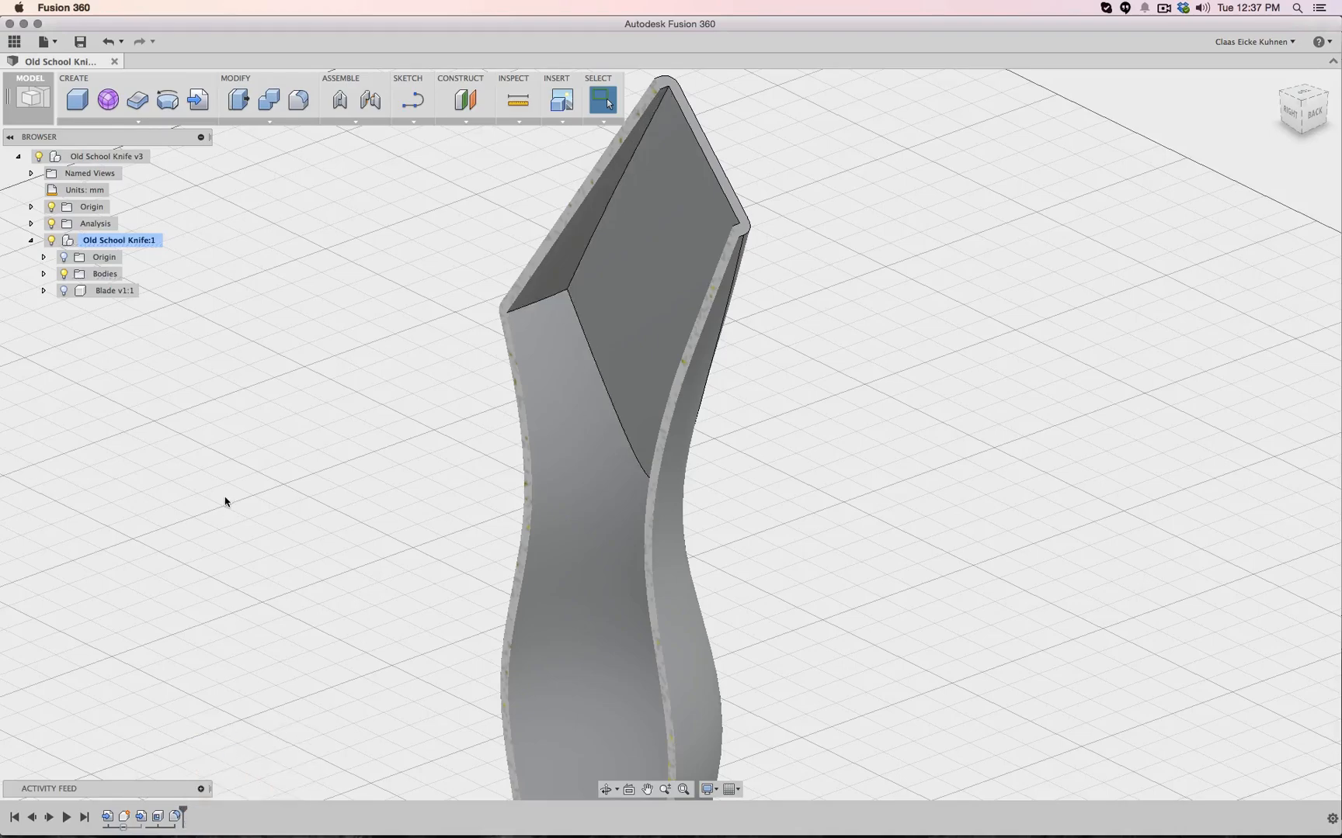
pyautogui.scroll(-5, 689, 260)
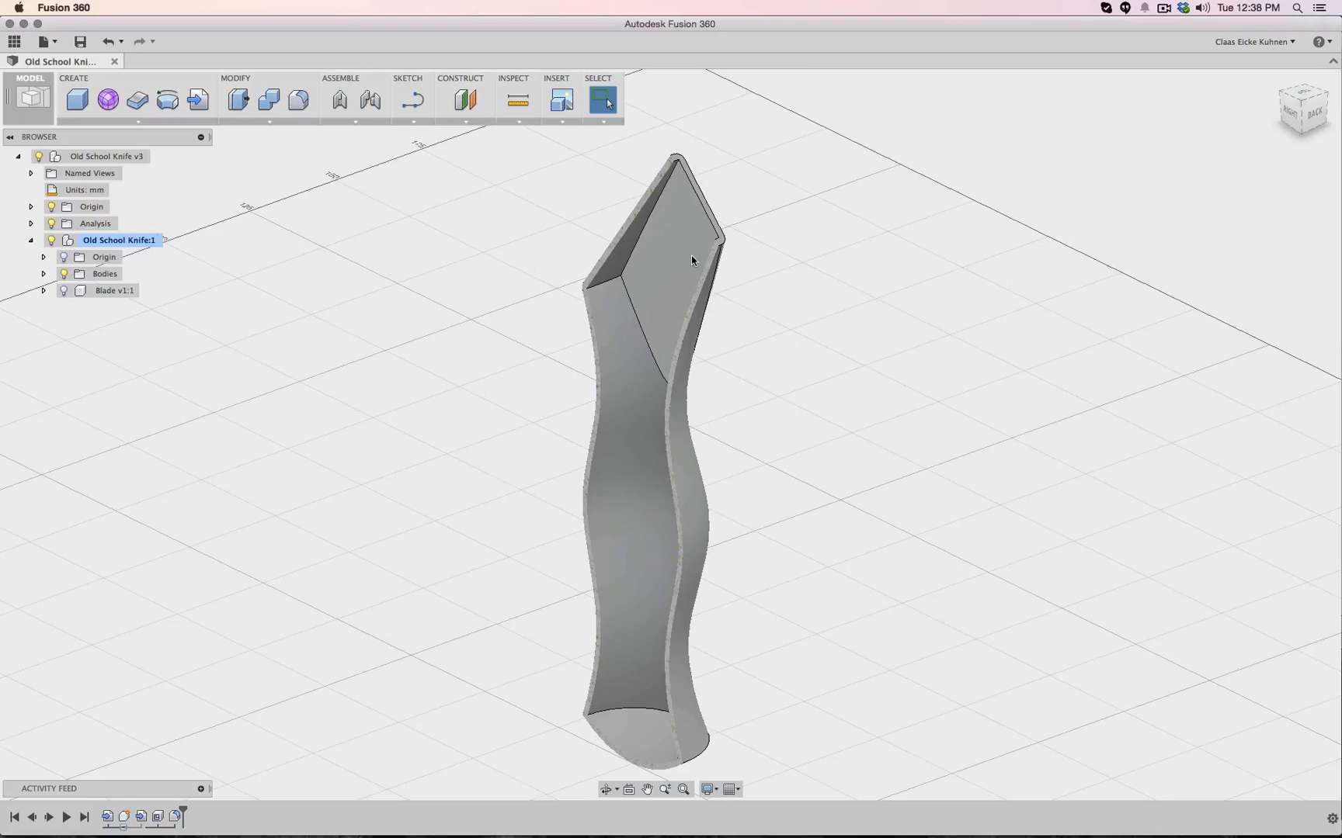
# Hide the Section1 analysis to display the whole handle
pyautogui.click(31, 241)
pyautogui.click(31, 223)
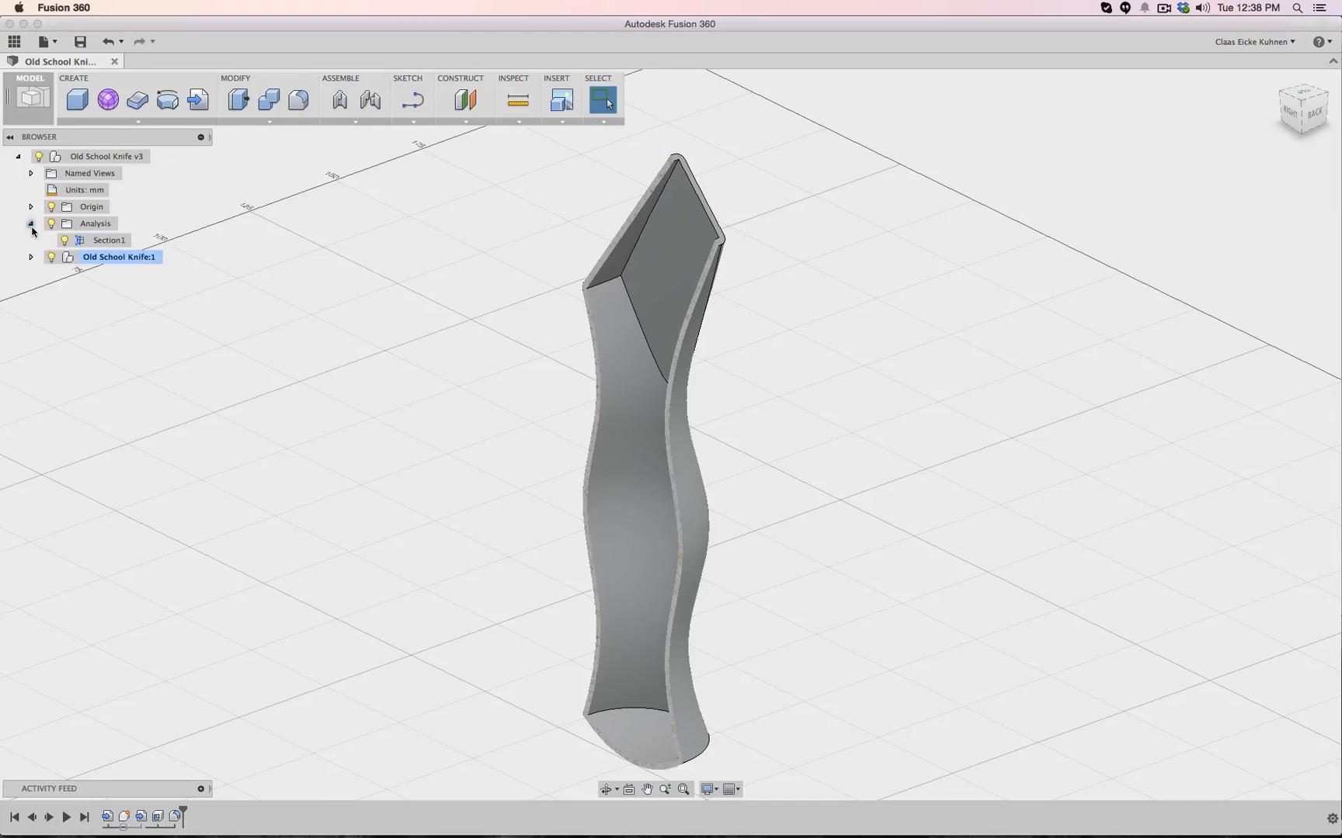
pyautogui.click(63, 241)
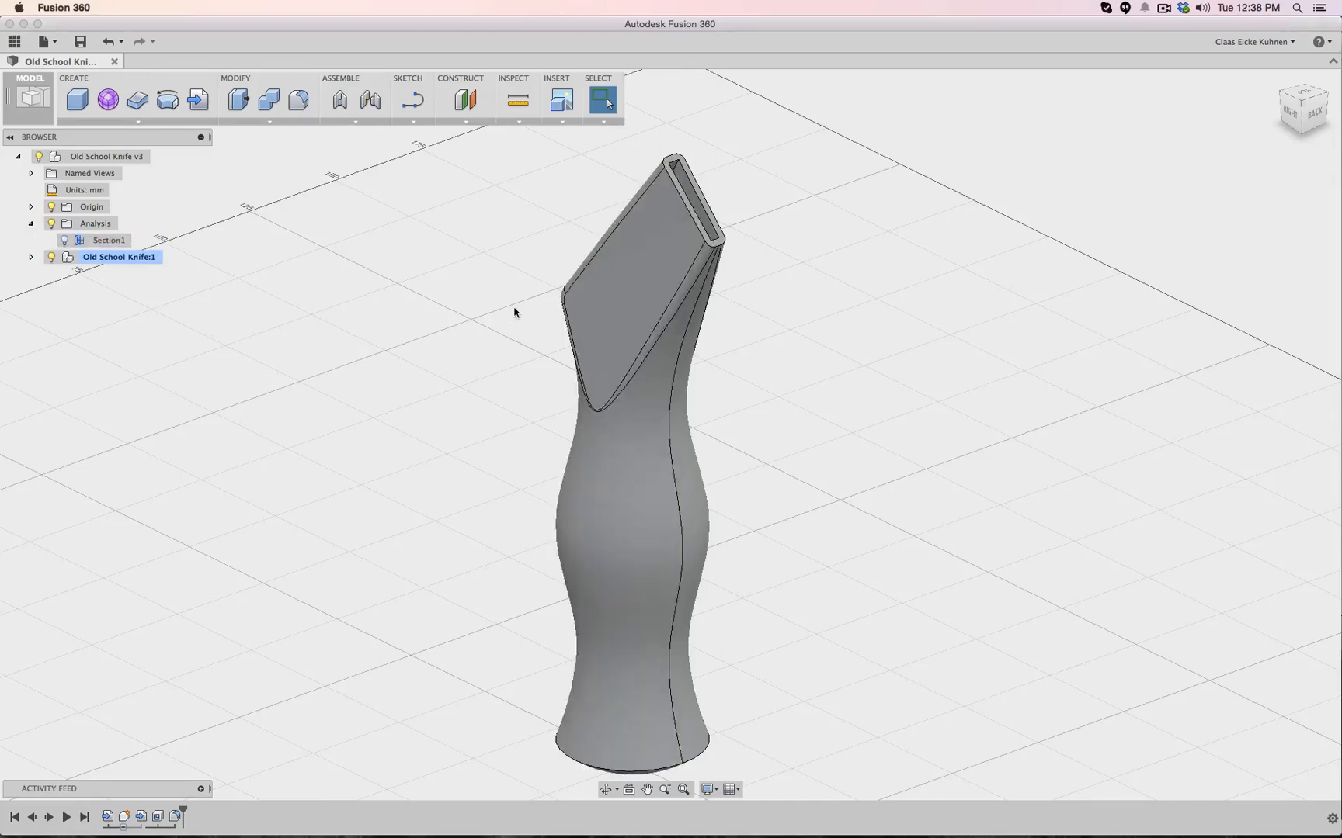
pyautogui.scroll(-3, 513, 312)
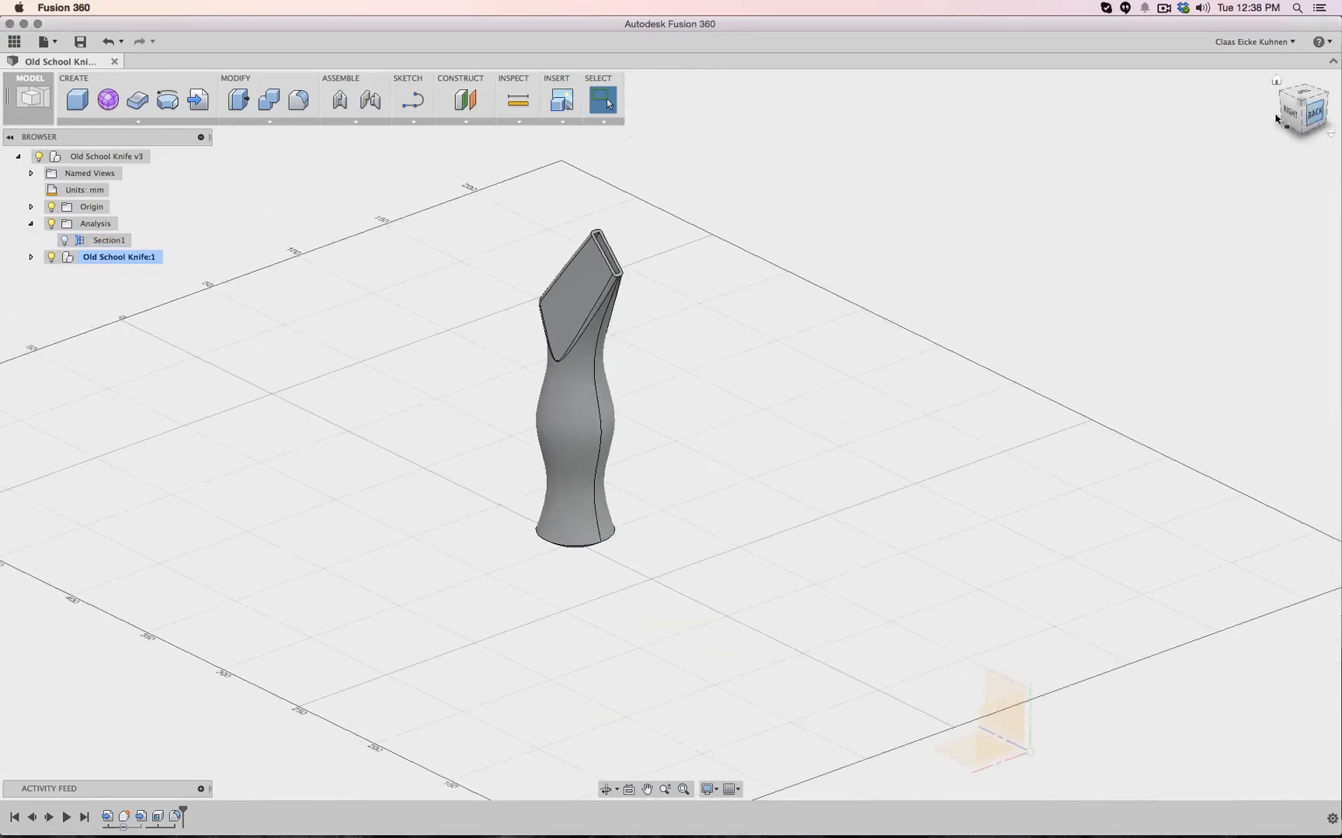
# Try to fillet the rim edge around the handle's domed base with a 2 mm constant radius
pyautogui.moveTo(1309, 115); pyautogui.dragTo(1211, 54)
pyautogui.keyDown('shift'); pyautogui.moveTo(670, 435); pyautogui.dragTo(901, 435, button='middle'); pyautogui.keyUp('shift')
pyautogui.moveTo(1302, 104); pyautogui.dragTo(1280, 138)
pyautogui.scroll(-2, 1024, 332)
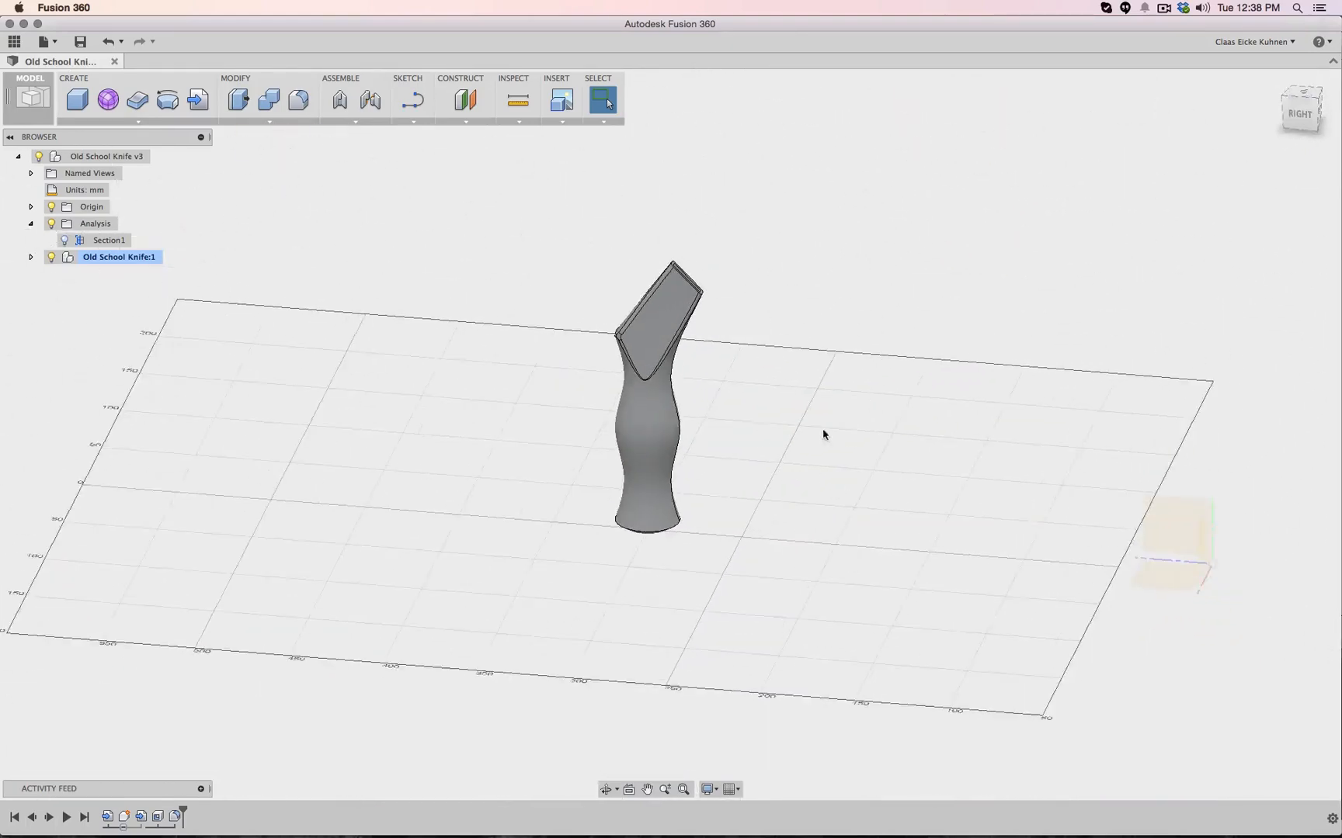
pyautogui.scroll(4, 757, 480)
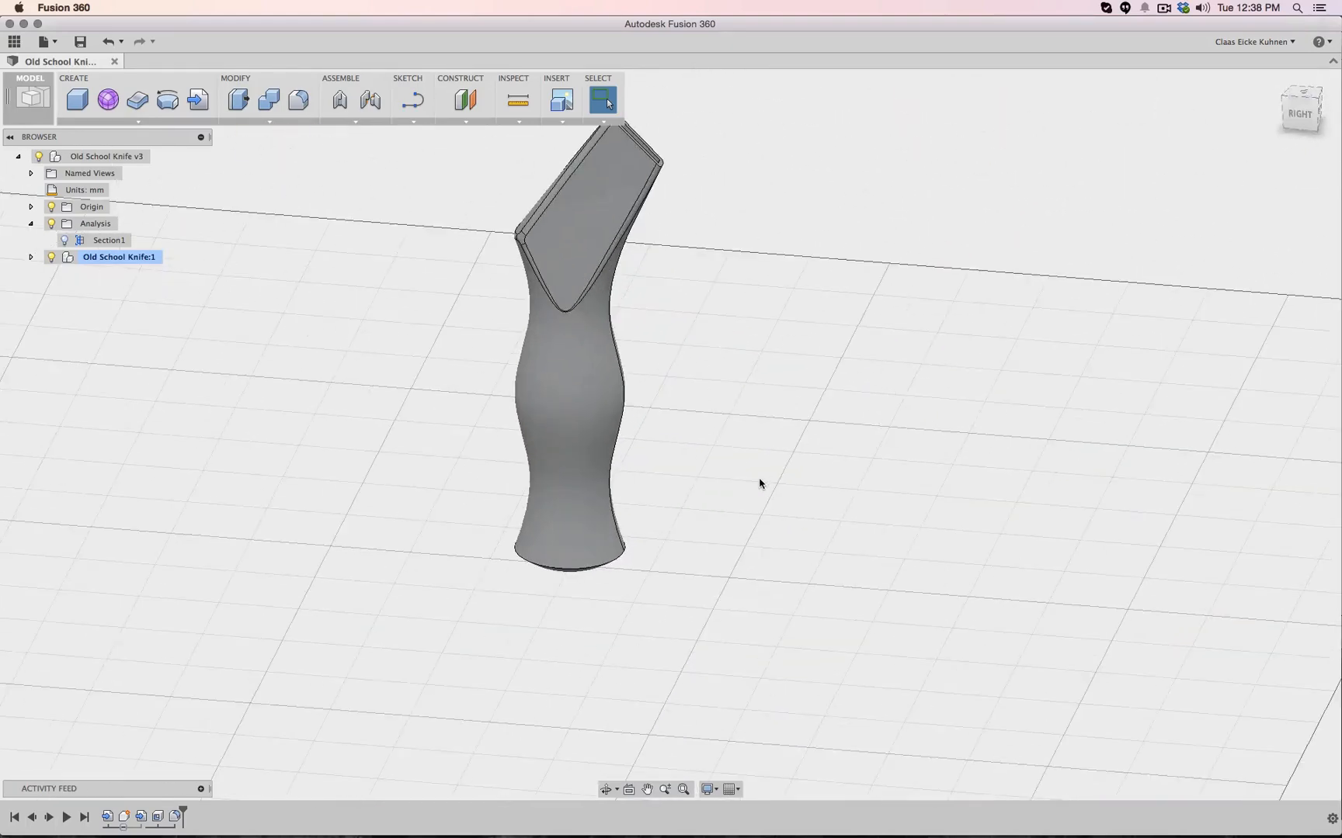
pyautogui.click(1298, 110)
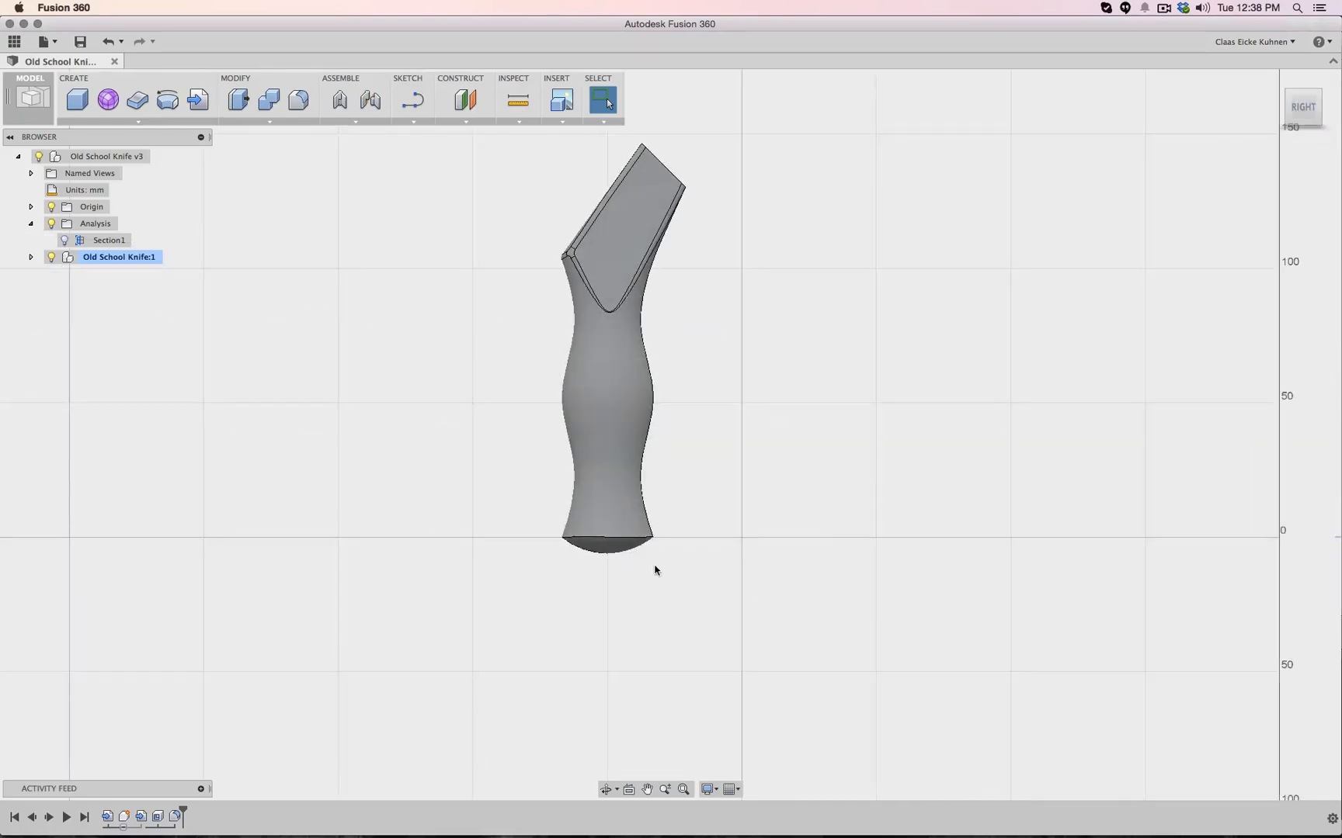
pyautogui.scroll(5, 653, 569)
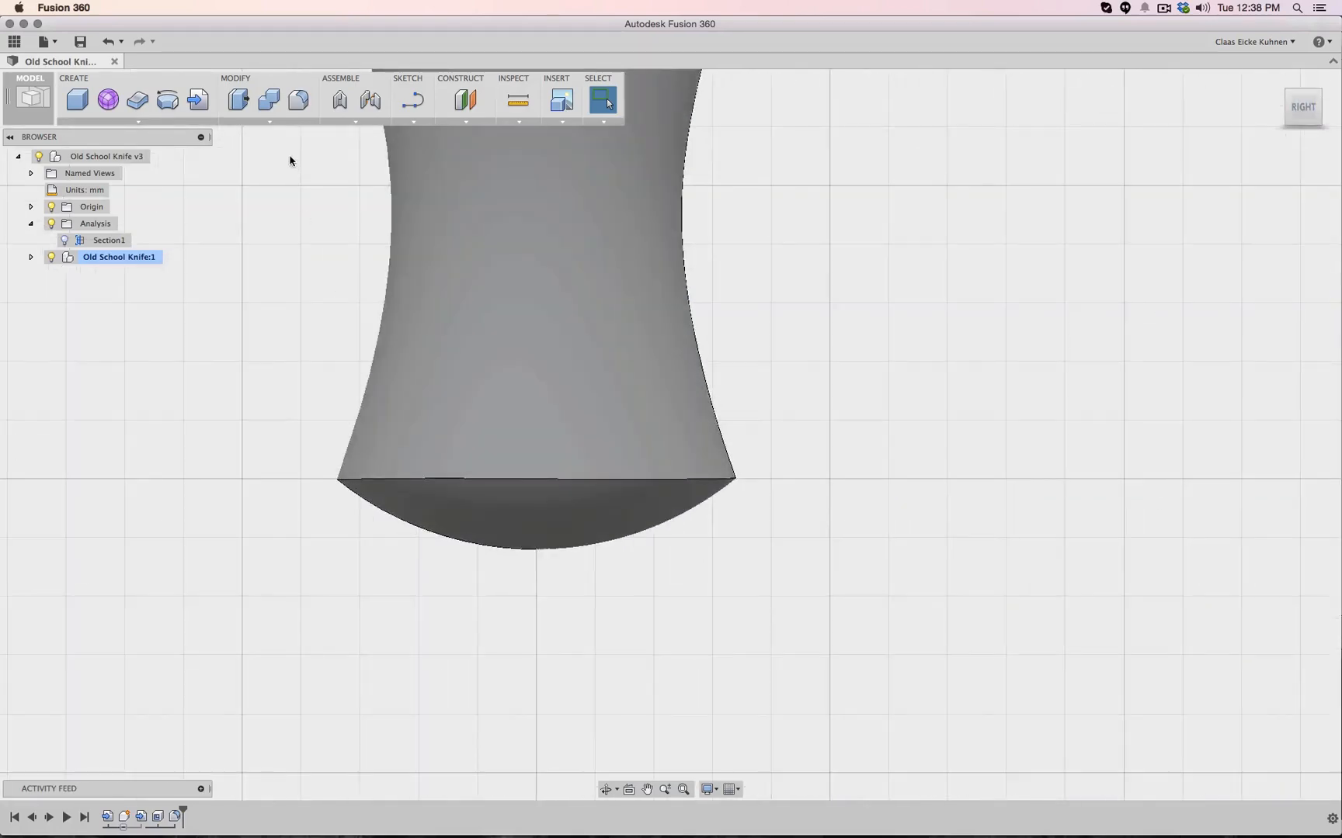
pyautogui.click(298, 99)
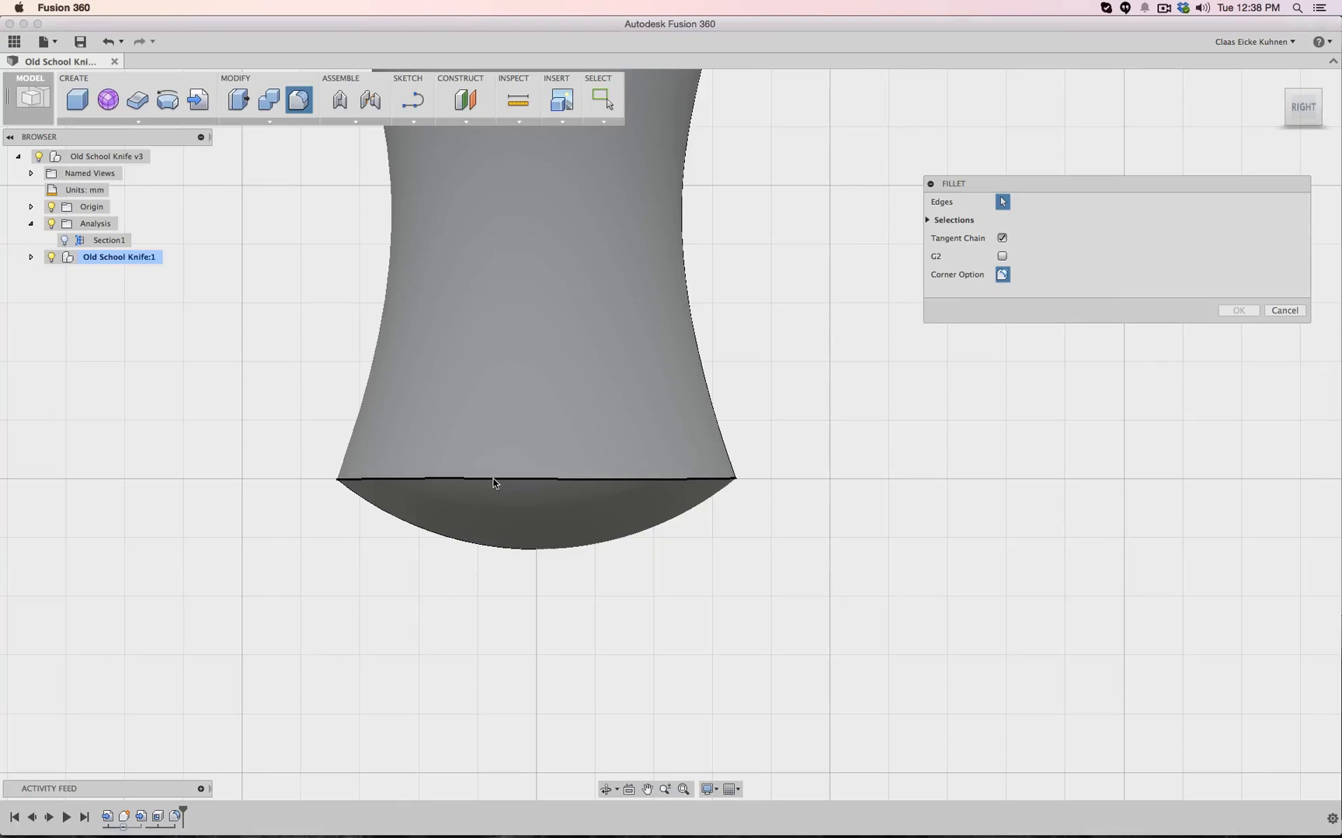
pyautogui.scroll(4, 492, 483)
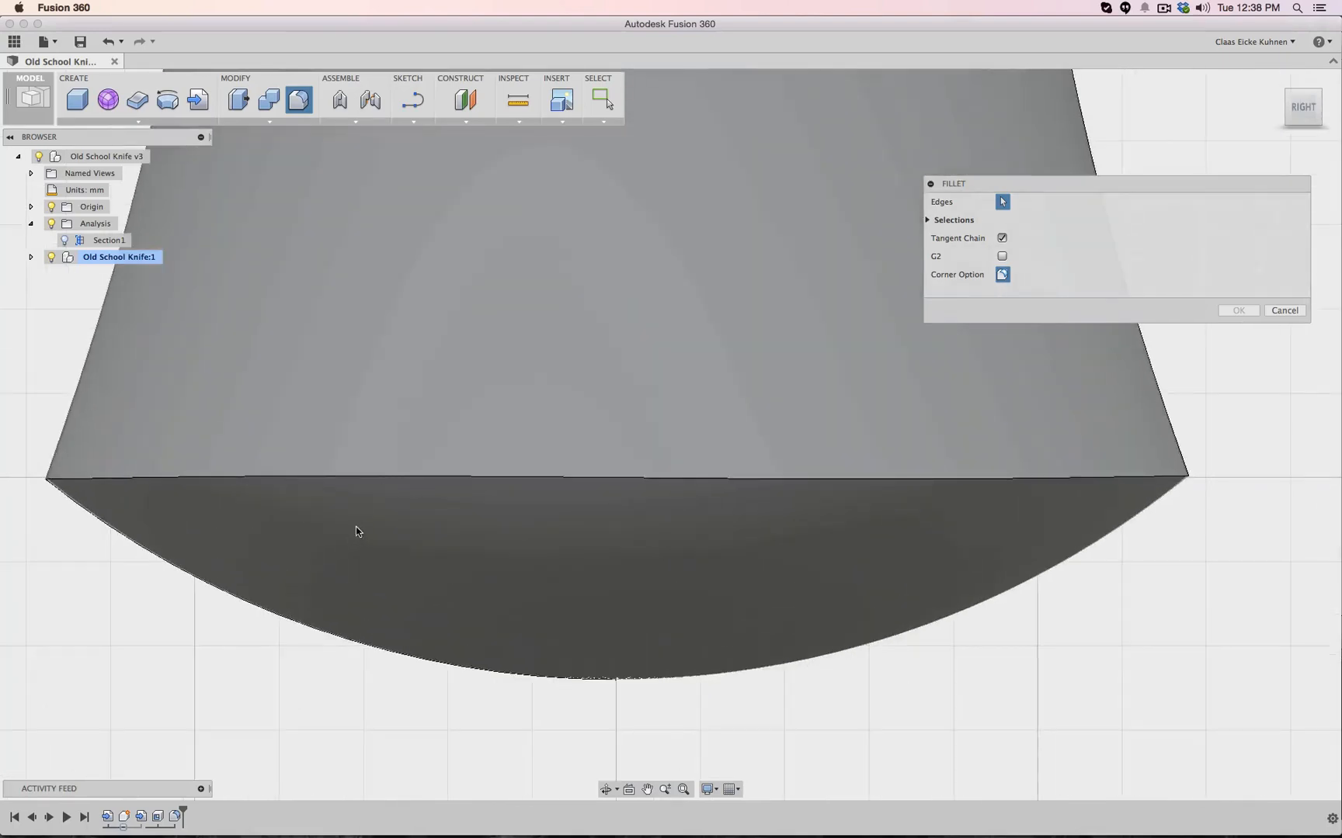
pyautogui.click(359, 475)
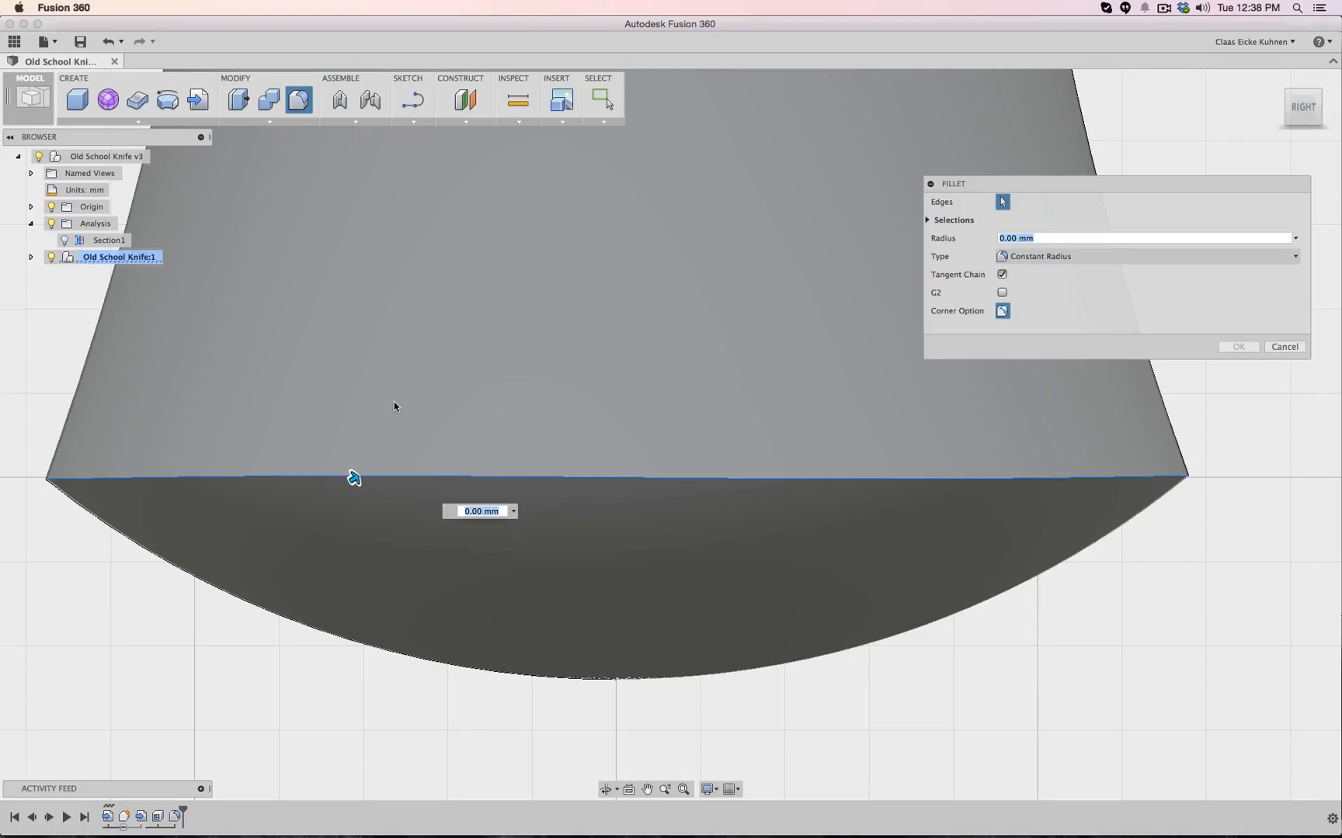
pyautogui.write('2')
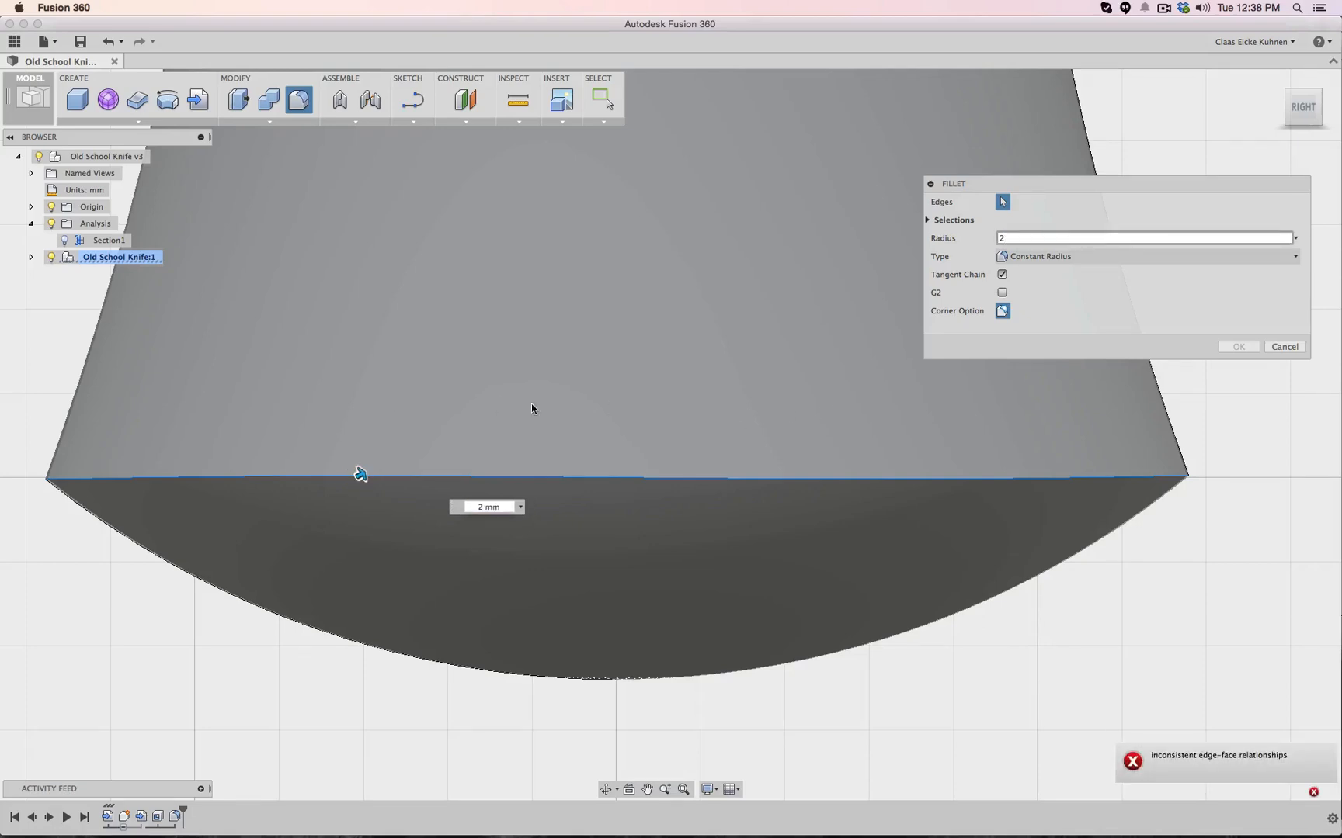
pyautogui.scroll(-5, 1174, 629)
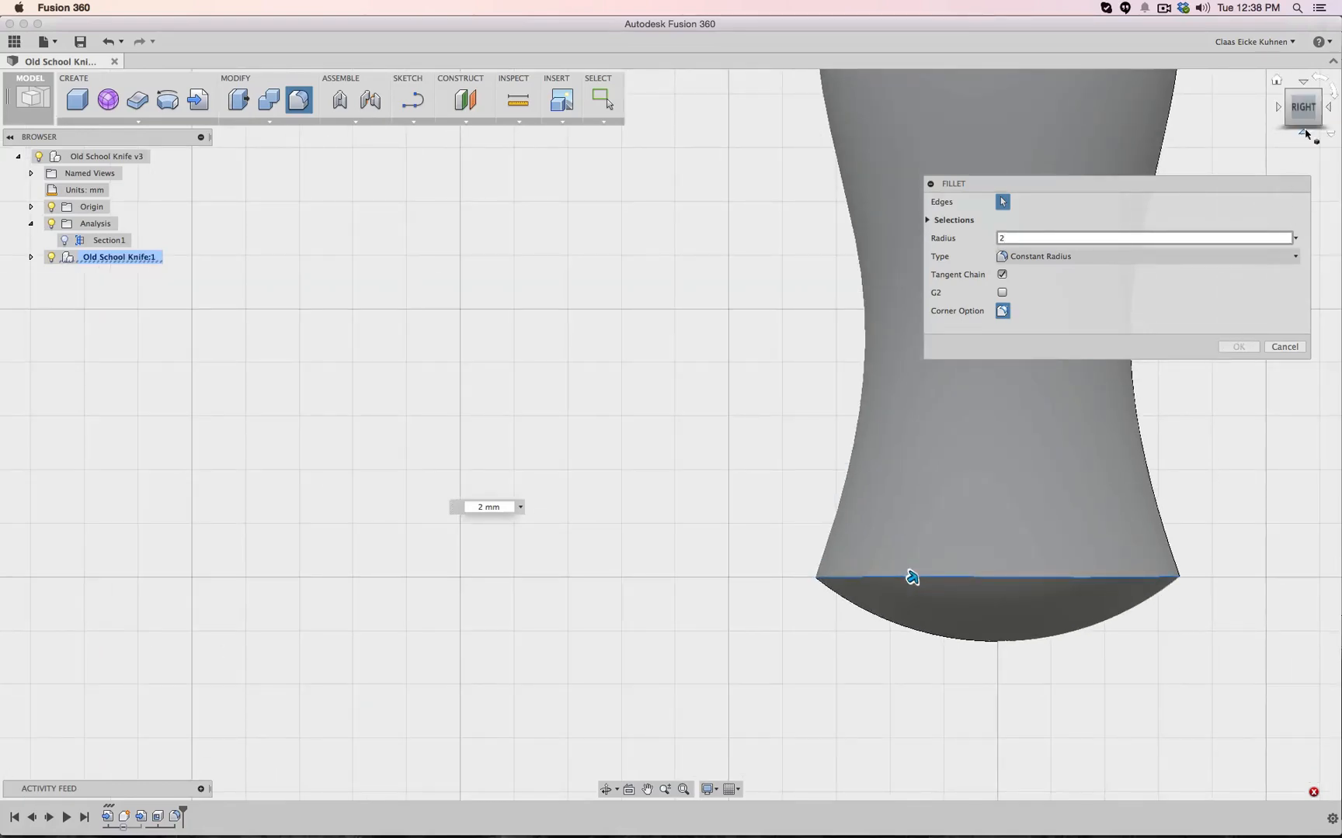
pyautogui.moveTo(1304, 110)
pyautogui.mouseDown()
pyautogui.moveTo(1180, 110)
pyautogui.moveTo(1168, 155)
pyautogui.moveTo(1149, 108)
pyautogui.moveTo(1270, 122)
pyautogui.mouseUp()
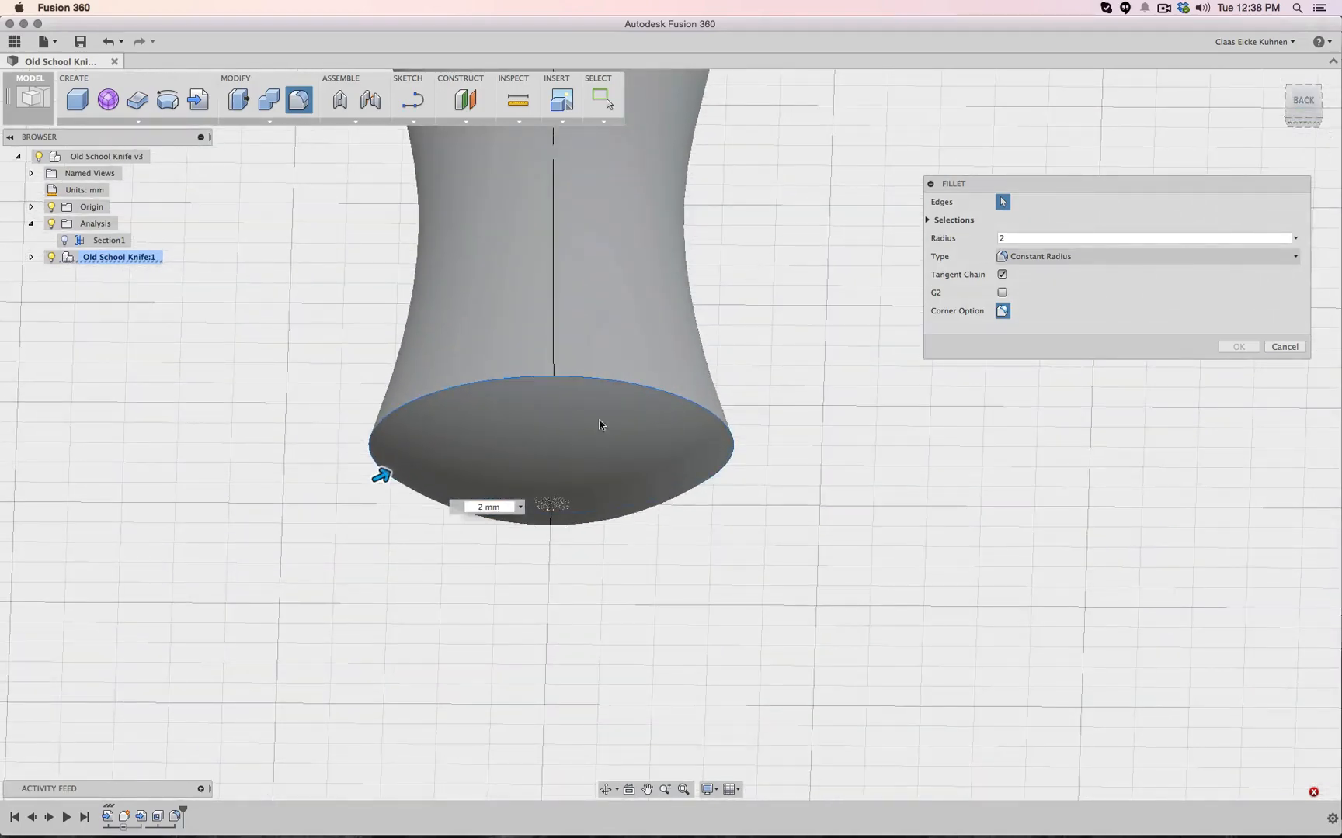
pyautogui.click(552, 499)
pyautogui.click(1041, 258)
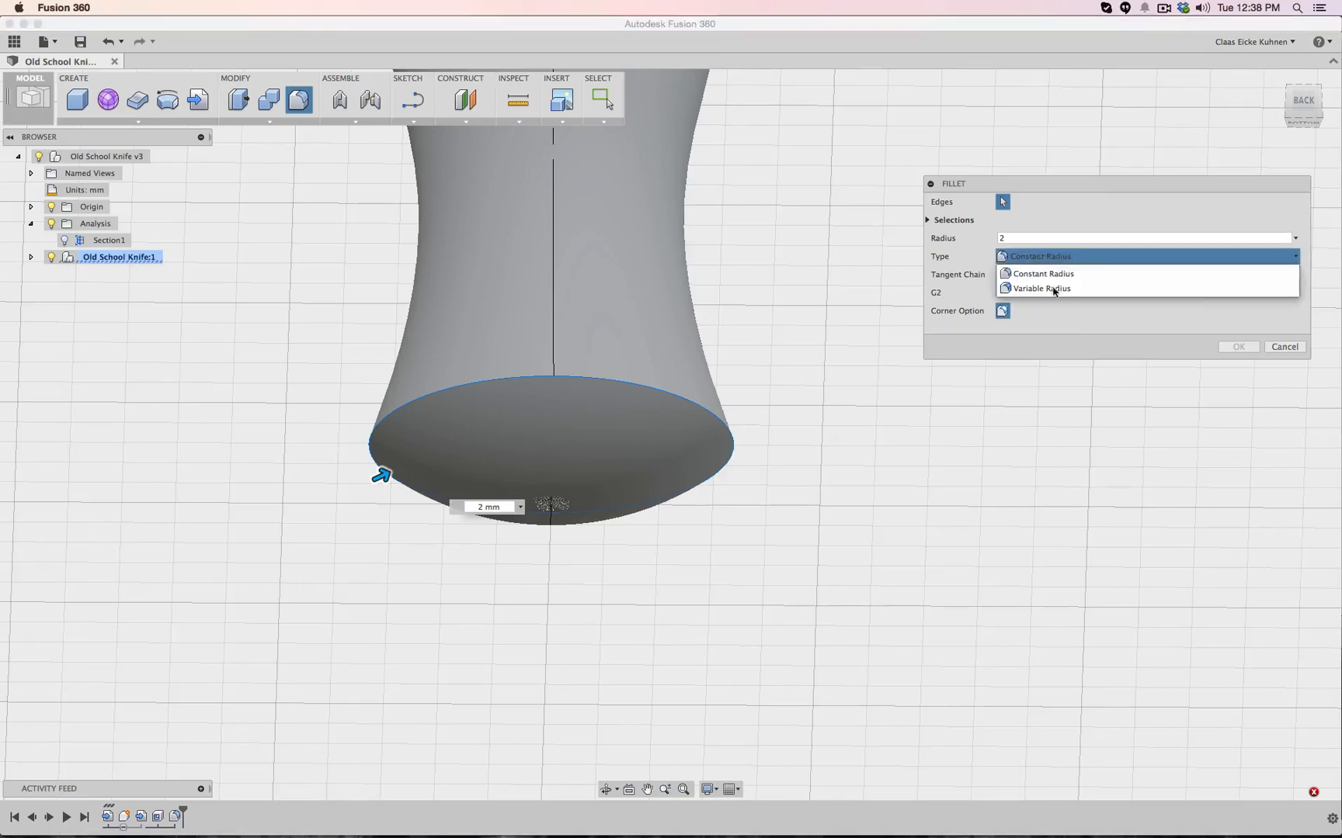
pyautogui.click(1087, 330)
pyautogui.click(1284, 347)
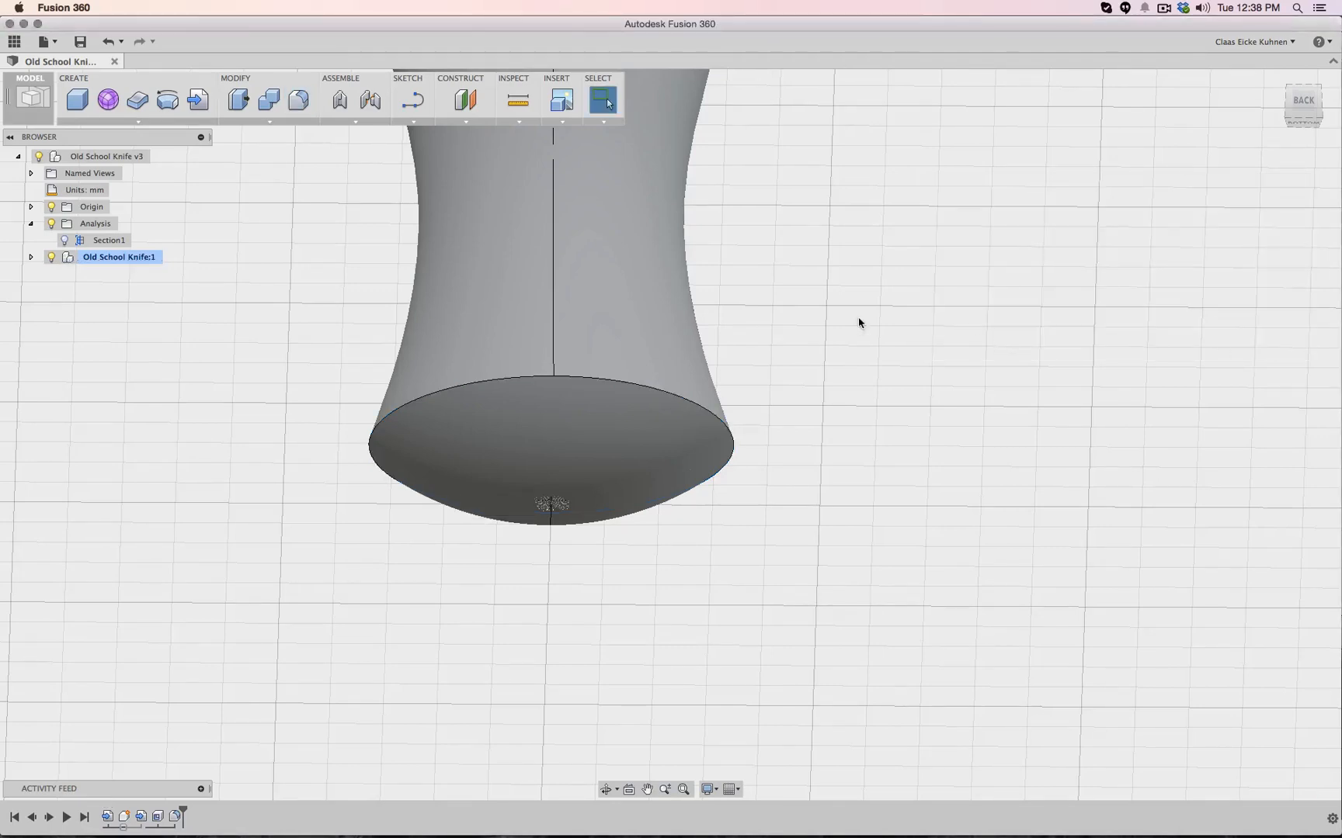
# Examine the handle's domed base and the seam edges running across it and along the handle's side
pyautogui.moveTo(649, 427)
pyautogui.keyDown('shift'); pyautogui.mouseDown(button='middle')
pyautogui.moveTo(670, 435)
pyautogui.moveTo(844, 223)
pyautogui.mouseUp(button='middle'); pyautogui.keyUp('shift')
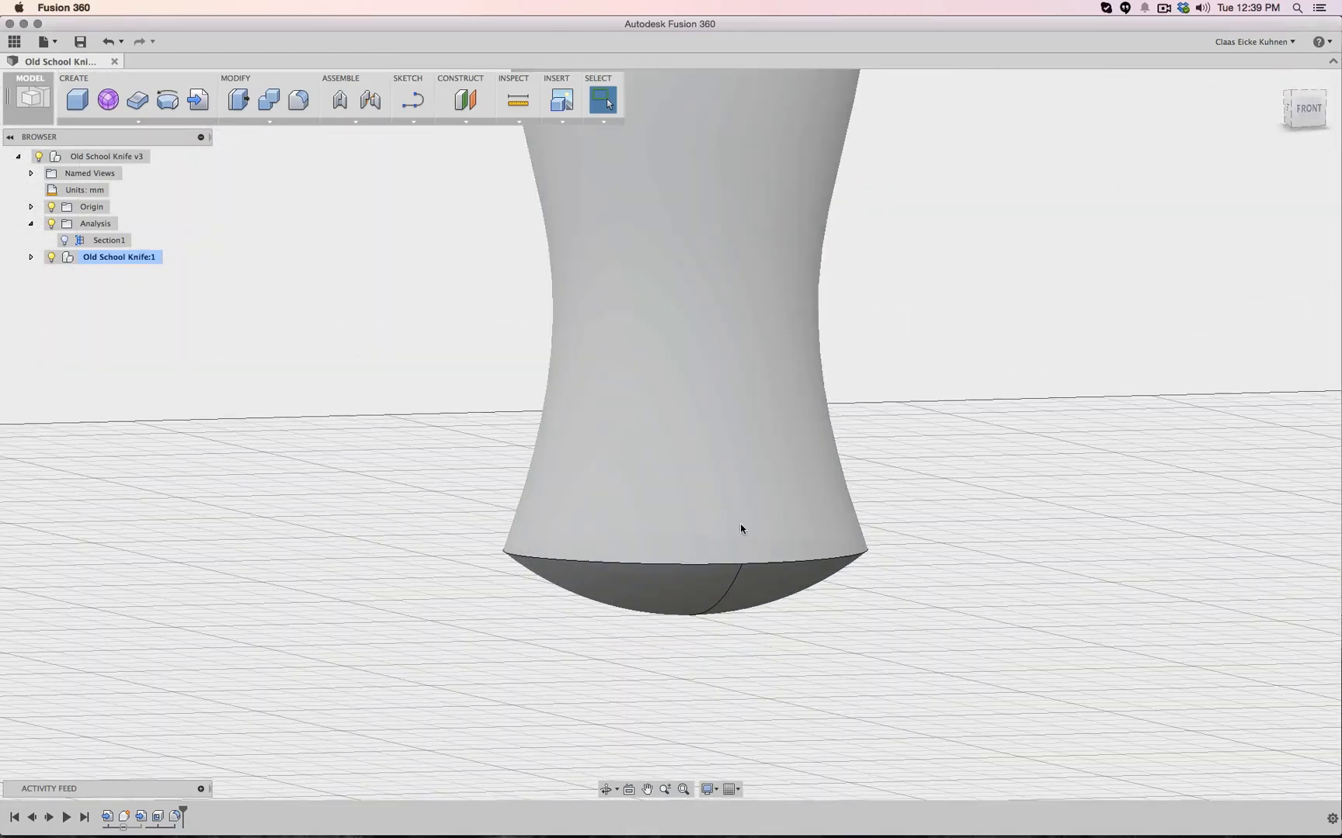
pyautogui.moveTo(1309, 110); pyautogui.dragTo(1300, 46)
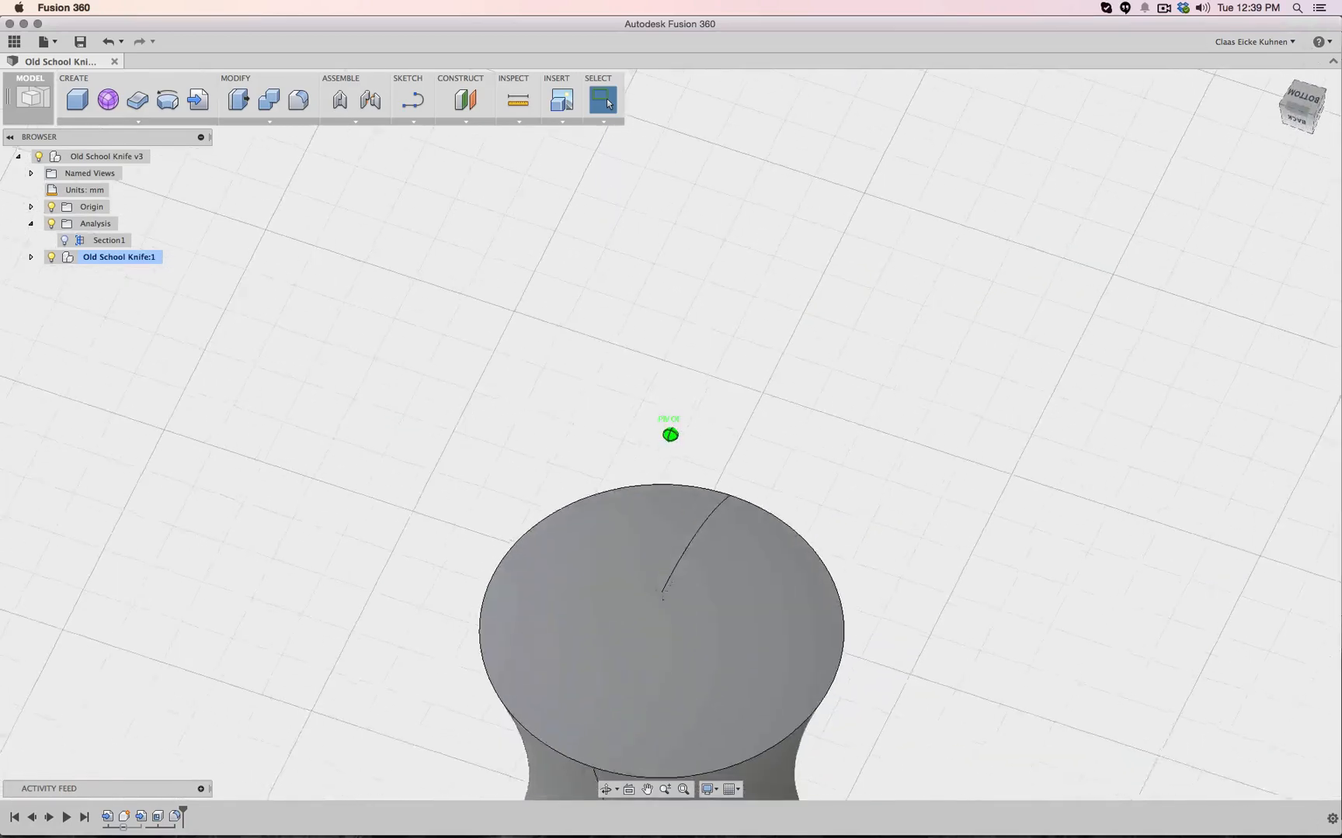
pyautogui.keyDown('shift'); pyautogui.moveTo(775, 733); pyautogui.dragTo(775, 717, button='middle'); pyautogui.keyUp('shift')
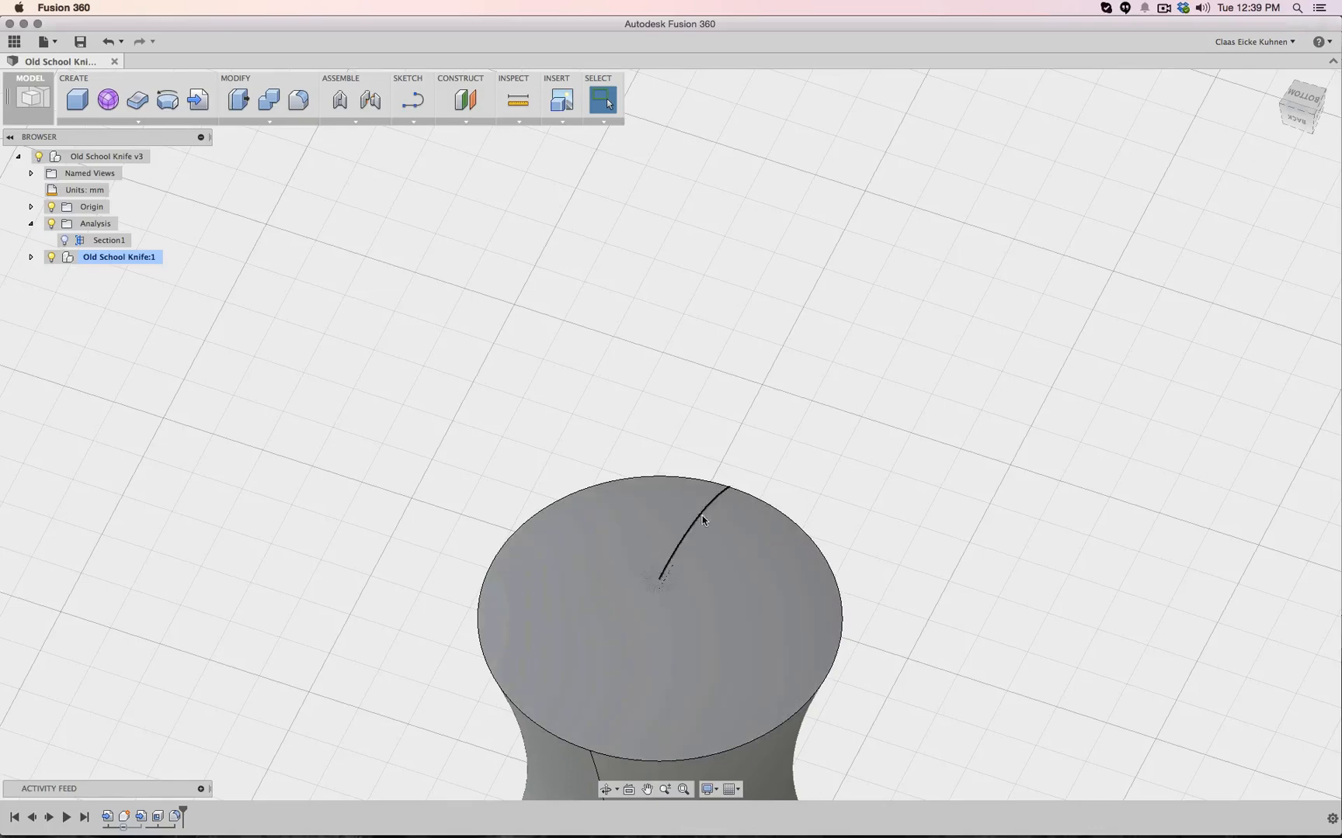
pyautogui.scroll(-5, 739, 591)
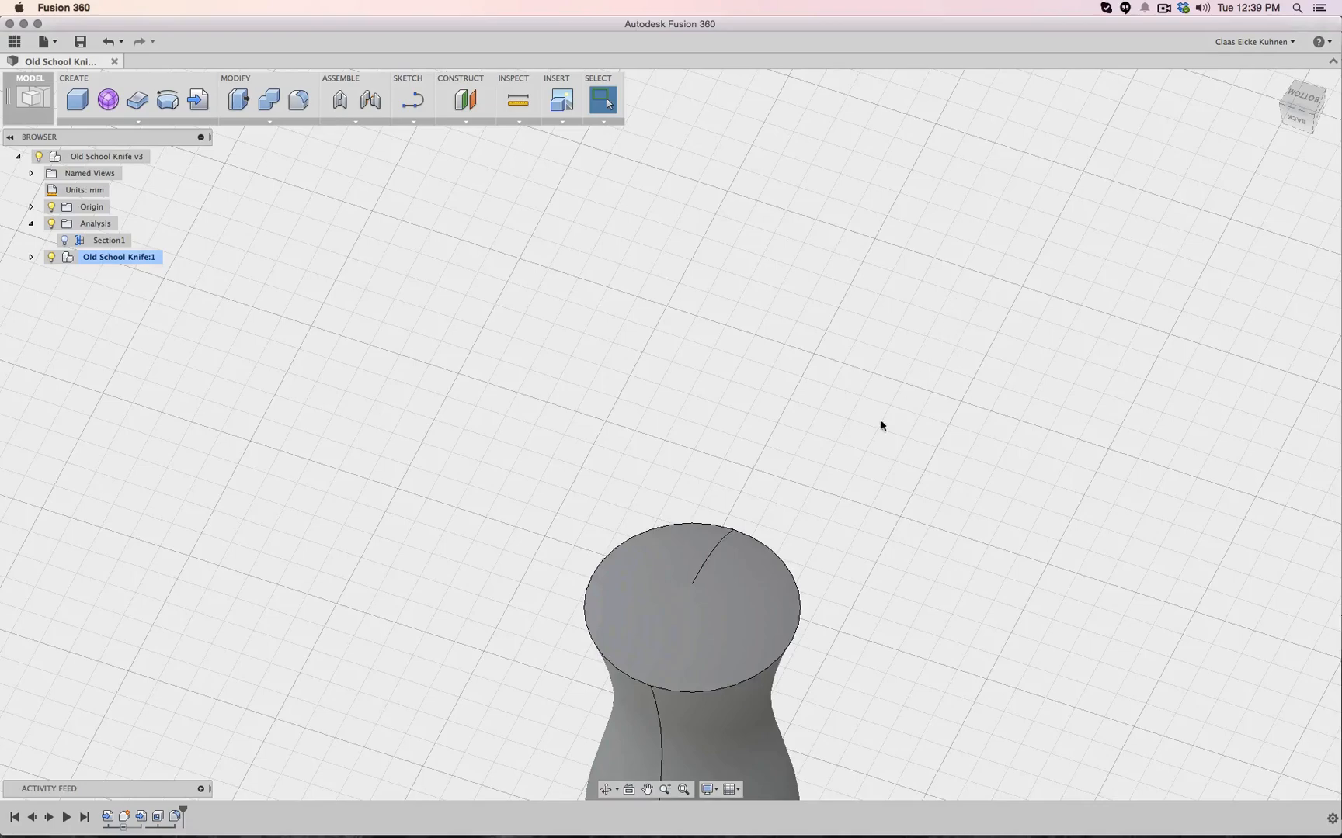
pyautogui.moveTo(869, 554); pyautogui.dragTo(895, 206, button='middle')
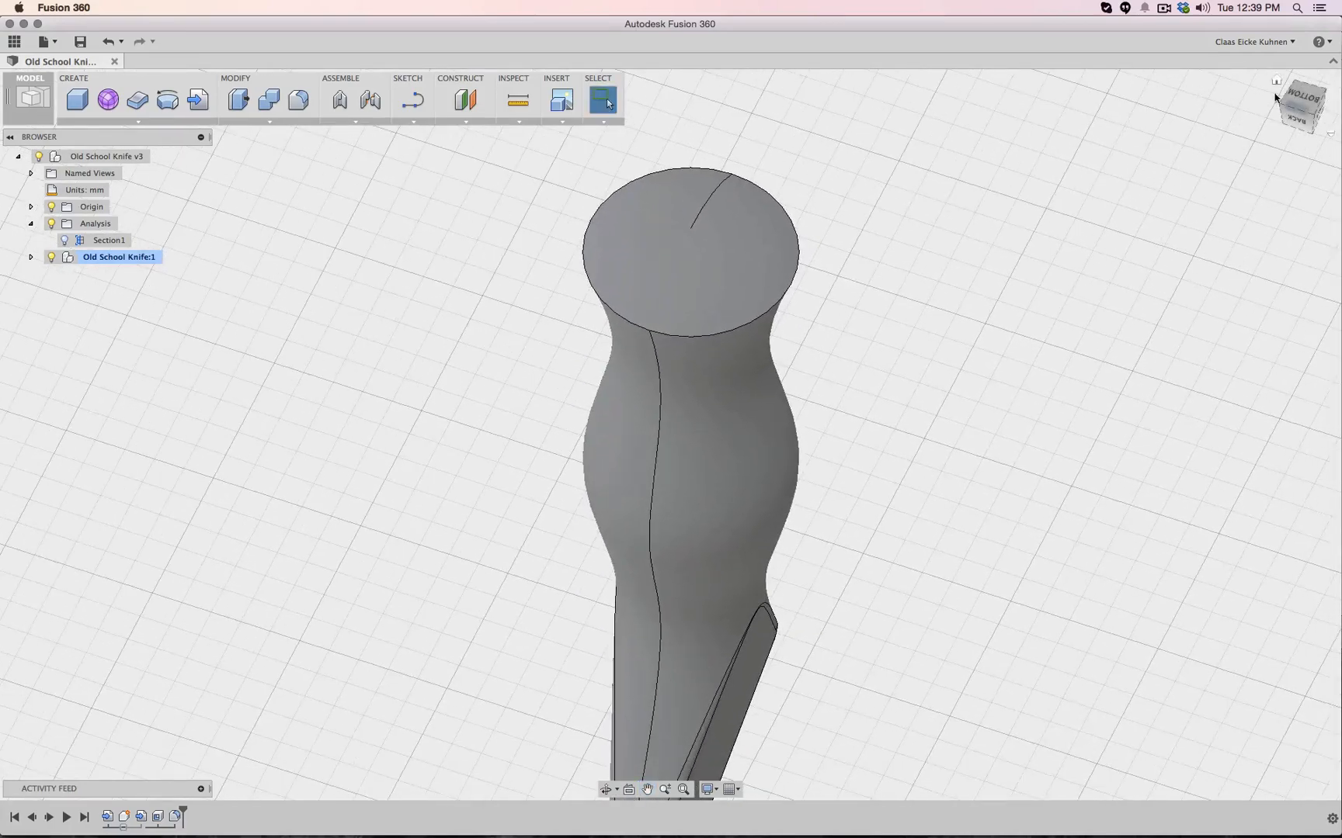
pyautogui.click(1298, 97)
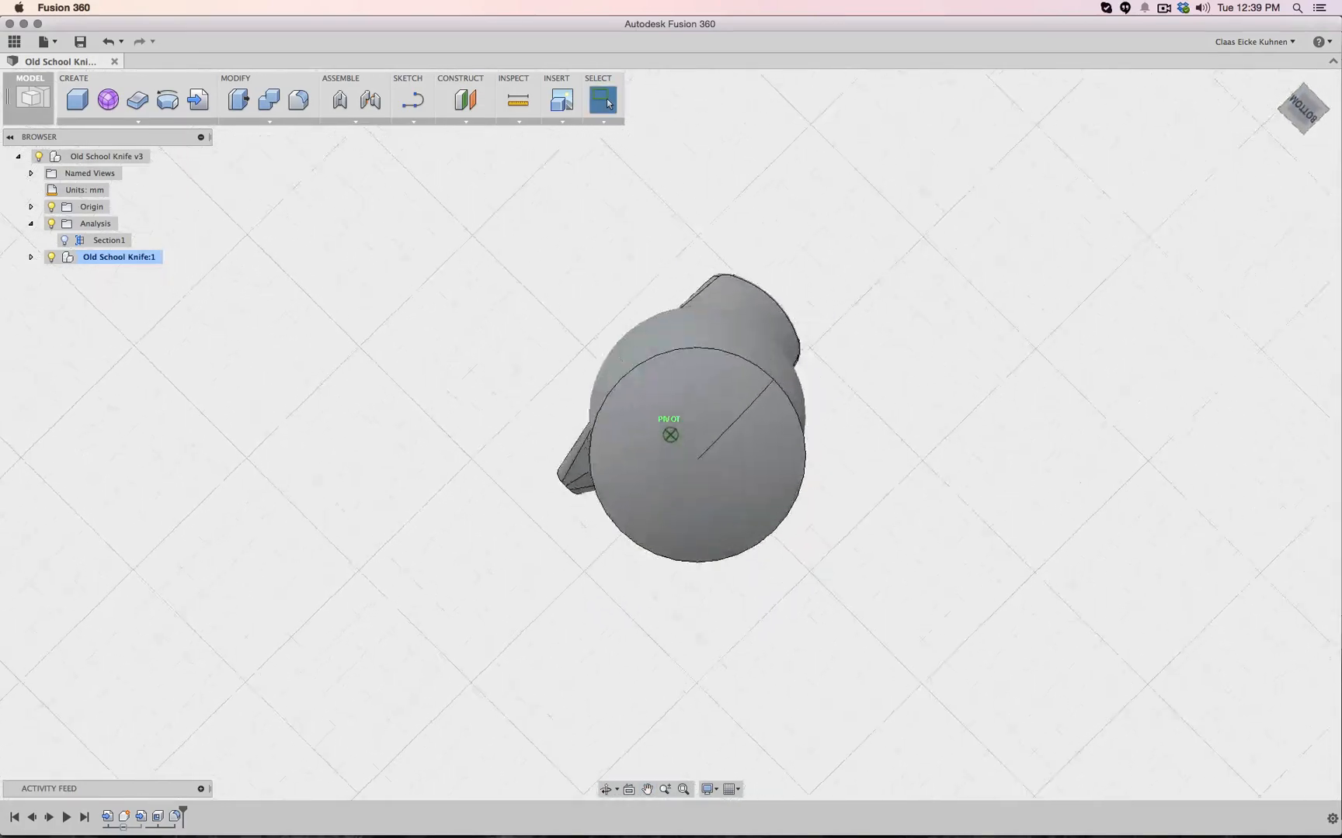
pyautogui.moveTo(1250, 62)
pyautogui.mouseDown()
pyautogui.moveTo(1249, 123)
pyautogui.moveTo(1301, 112)
pyautogui.moveTo(1203, 161)
pyautogui.mouseUp()
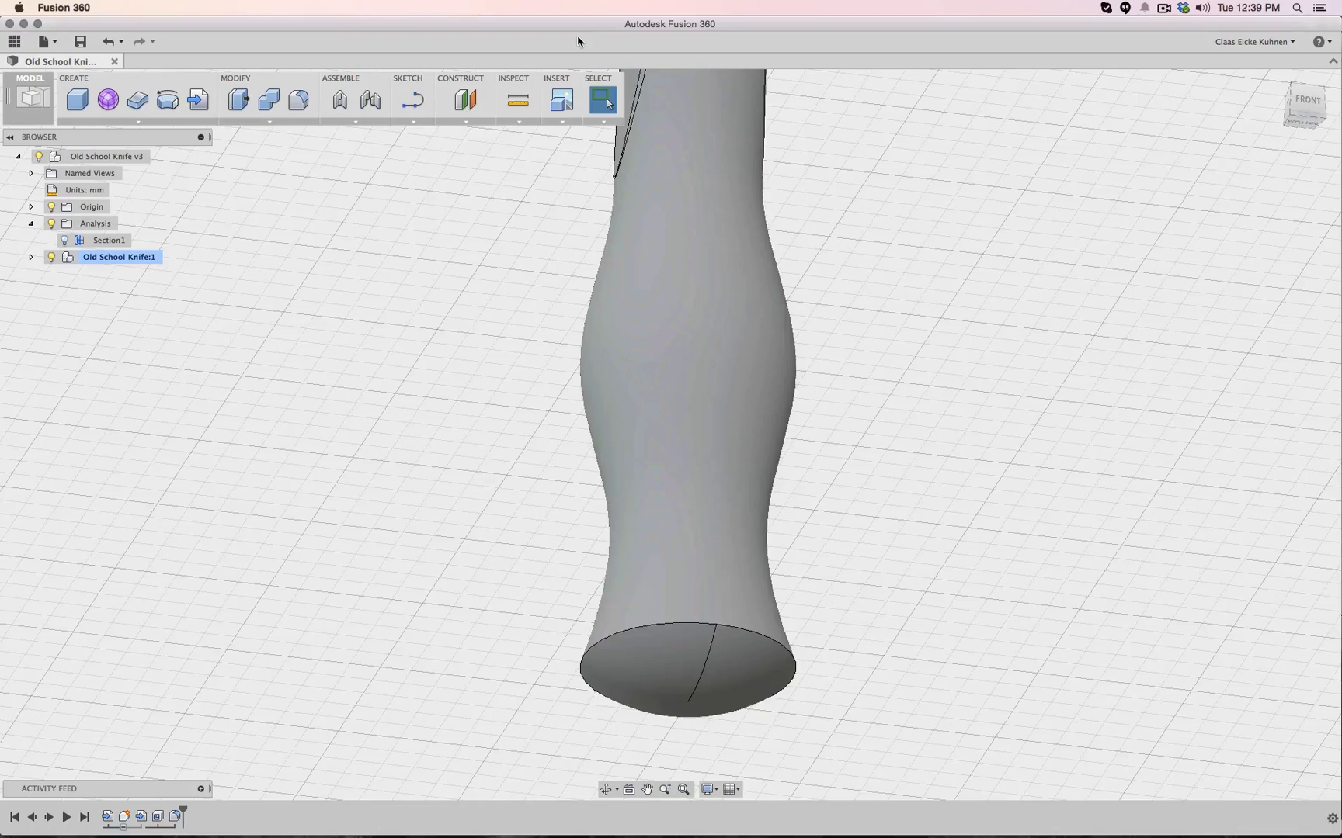
pyautogui.scroll(-3, 921, 227)
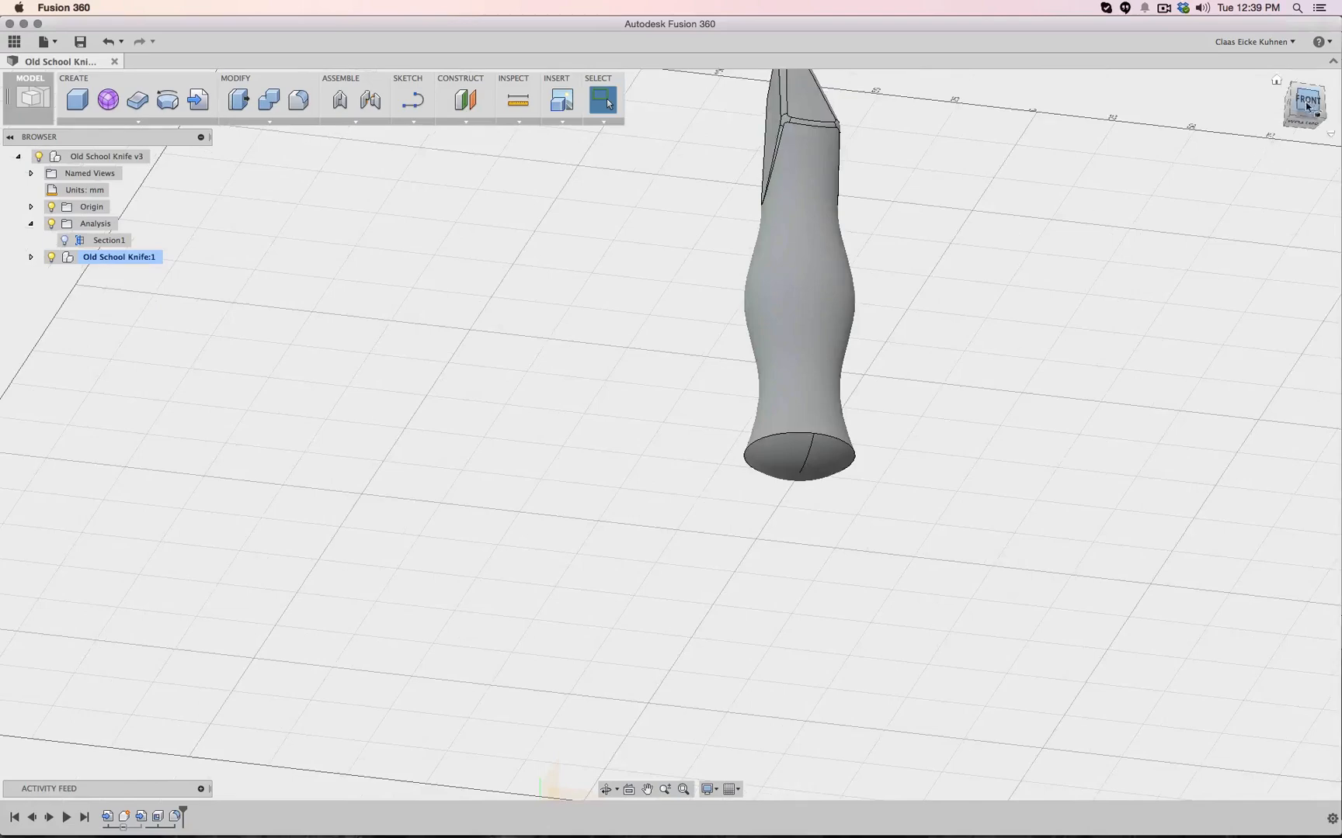
pyautogui.moveTo(1306, 103)
pyautogui.mouseDown()
pyautogui.moveTo(1275, 167)
pyautogui.moveTo(1334, 86)
pyautogui.mouseUp()
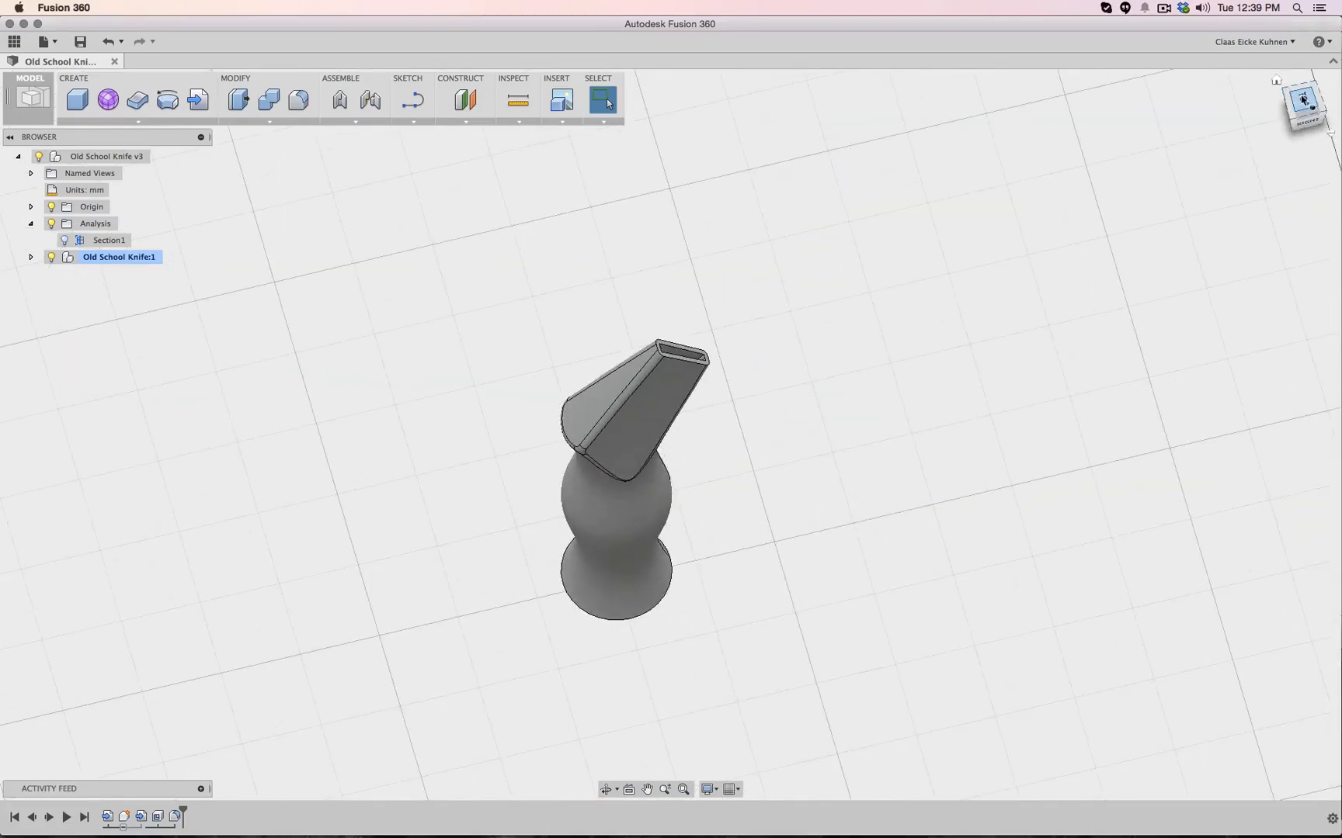
# Split the handle body lengthwise into two halves with Split Body, using the vertical origin plane through its middle as the splitting tool
pyautogui.click(1303, 100)
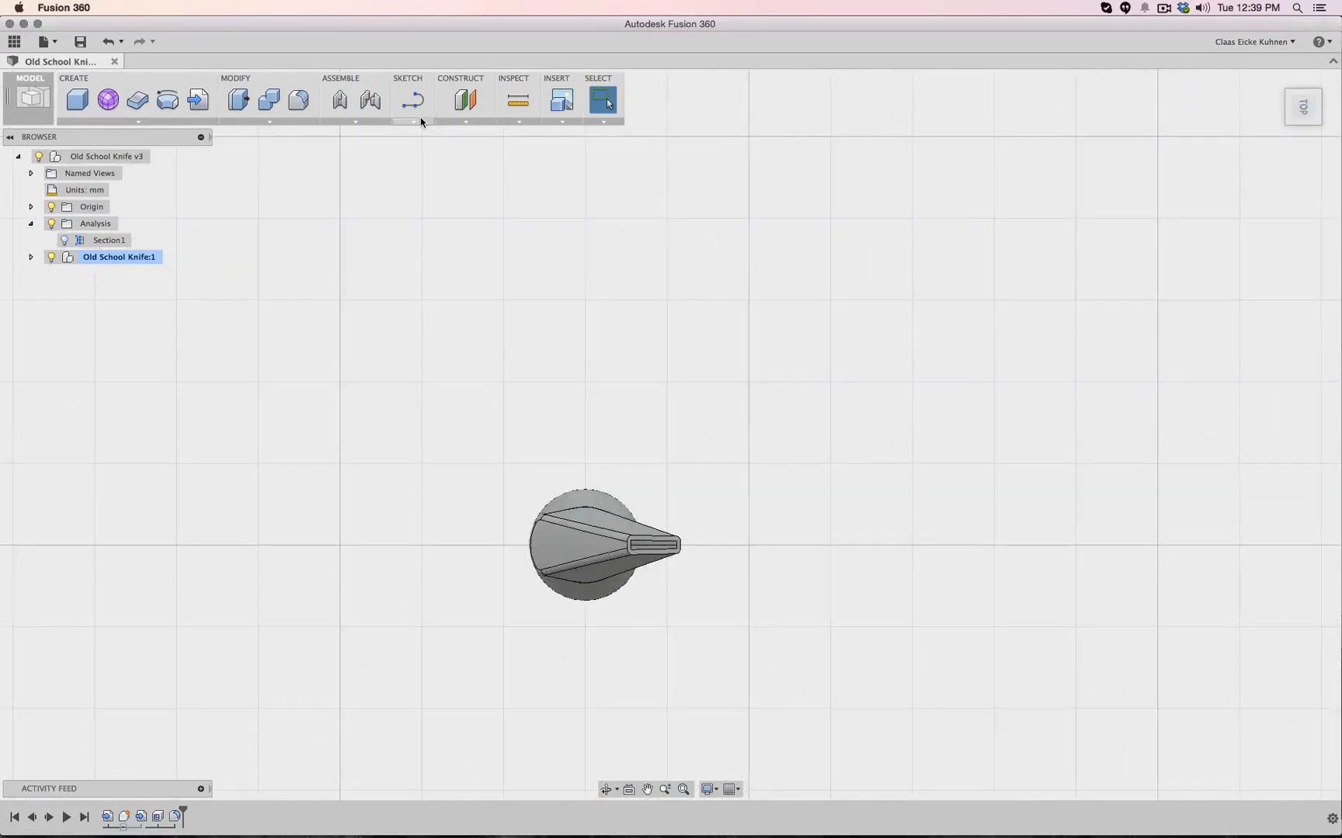
pyautogui.click(272, 122)
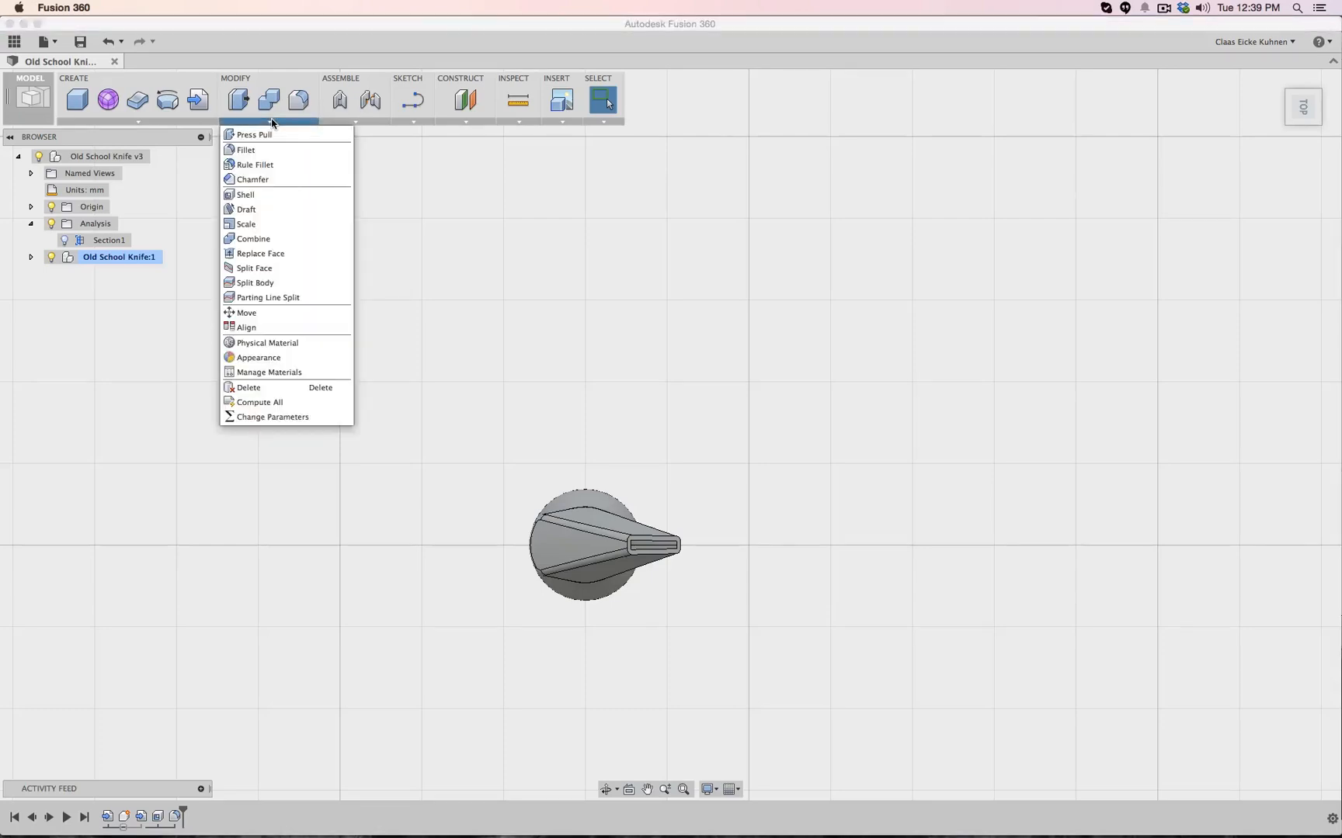
pyautogui.click(281, 284)
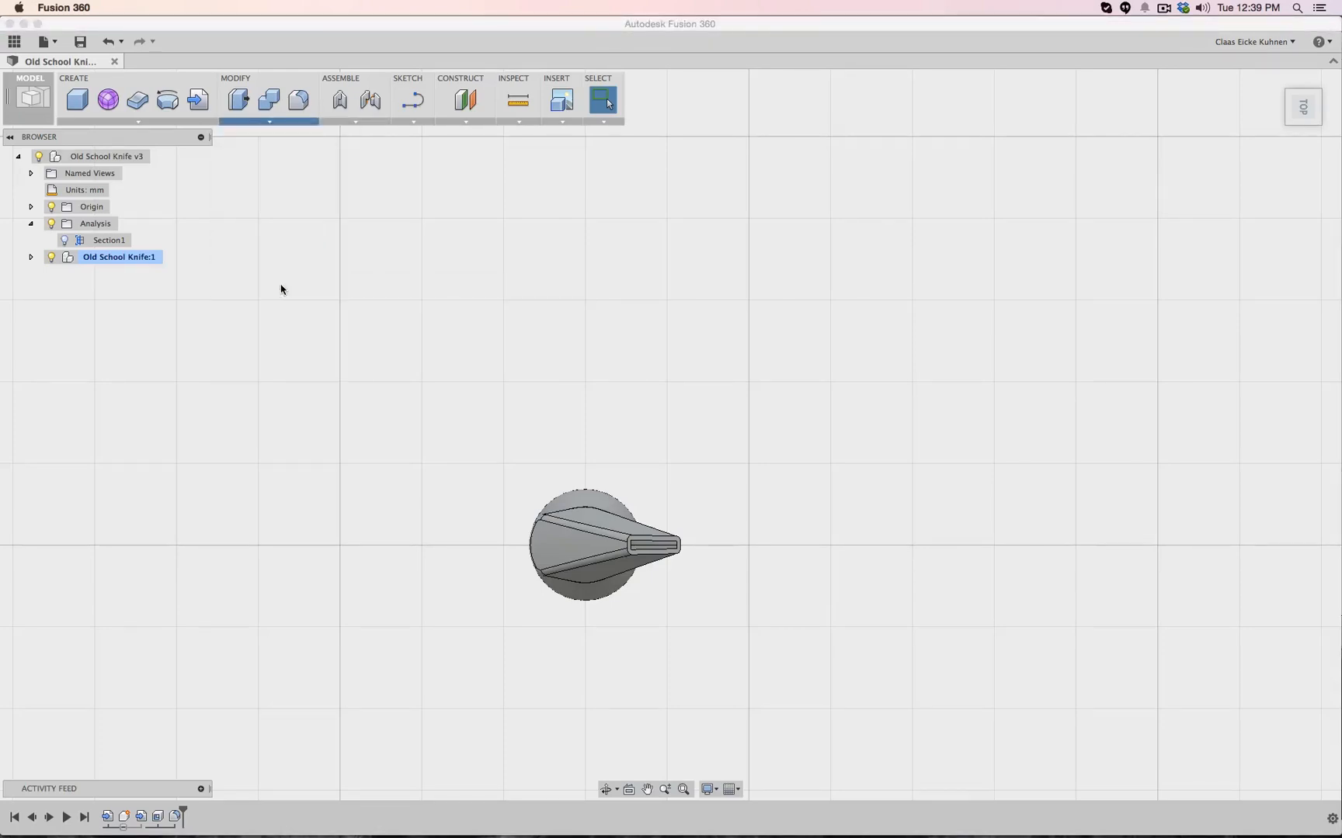
pyautogui.click(571, 551)
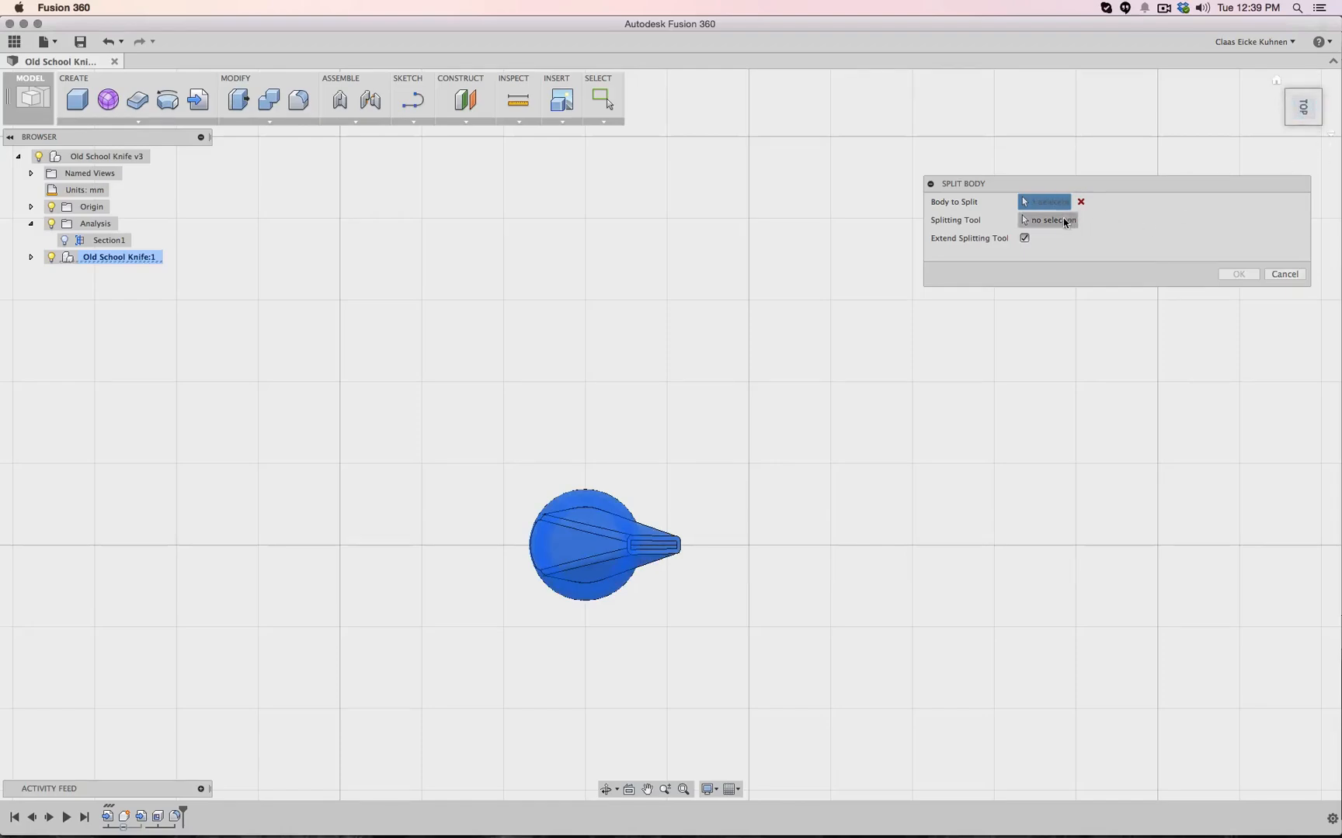
pyautogui.click(1065, 223)
pyautogui.click(1302, 117)
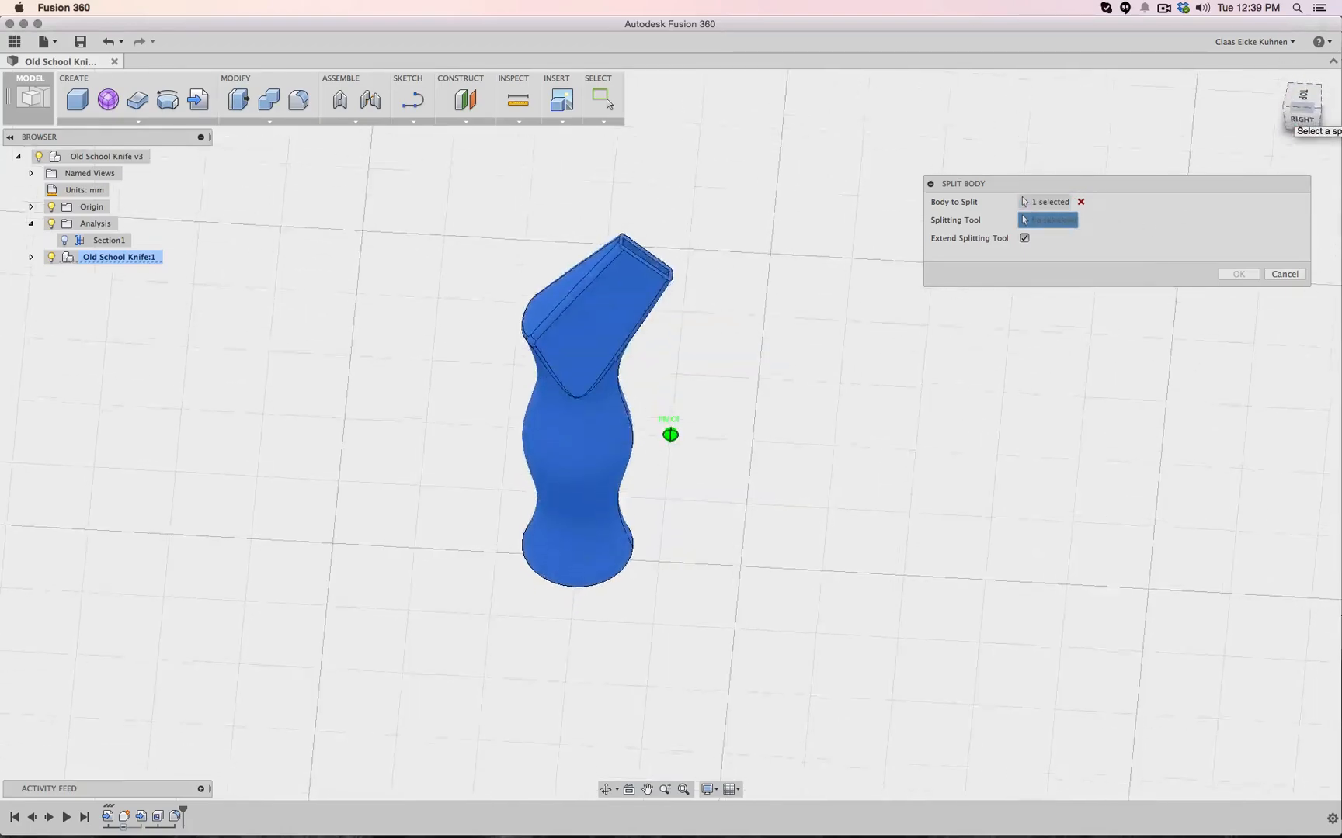
pyautogui.moveTo(1288, 117); pyautogui.dragTo(1270, 113)
pyautogui.scroll(-5, 766, 432)
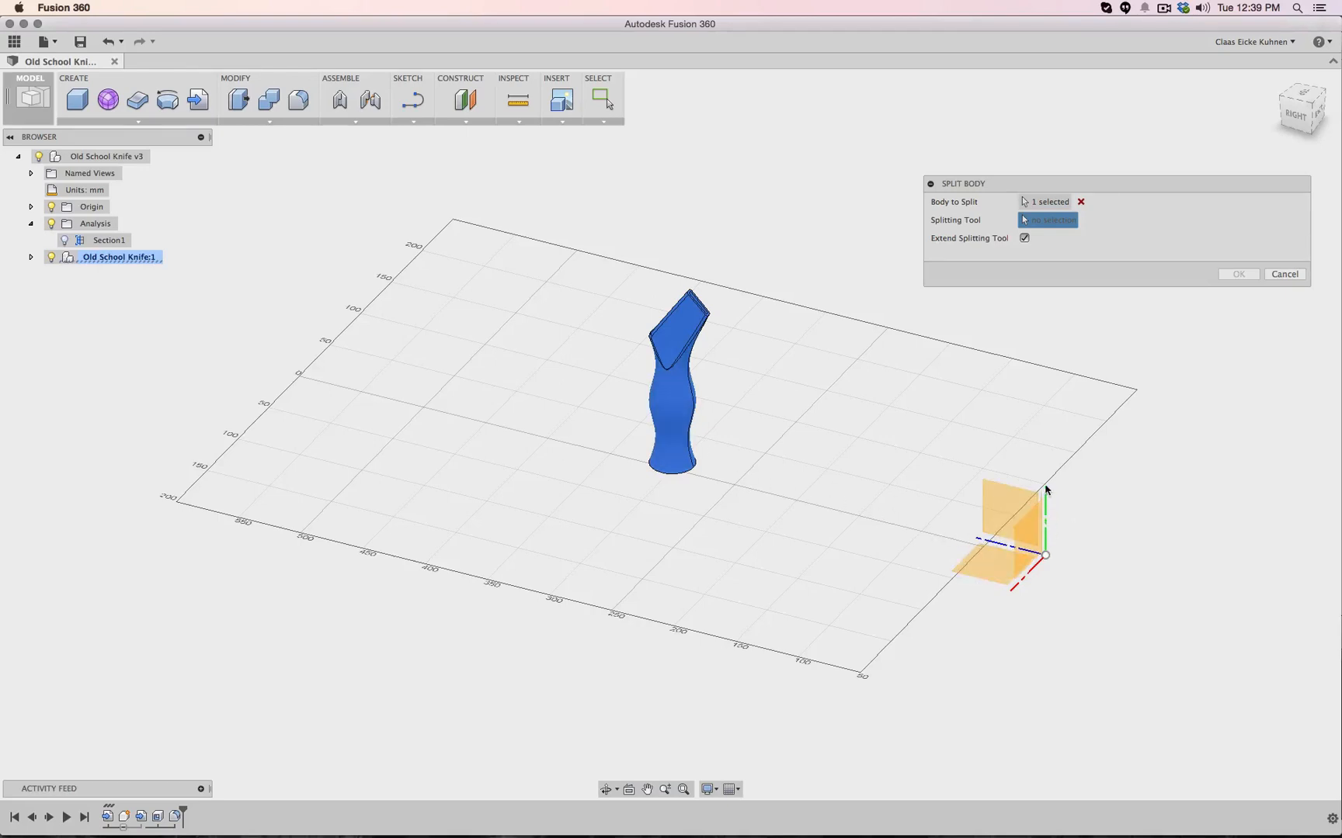
pyautogui.click(988, 499)
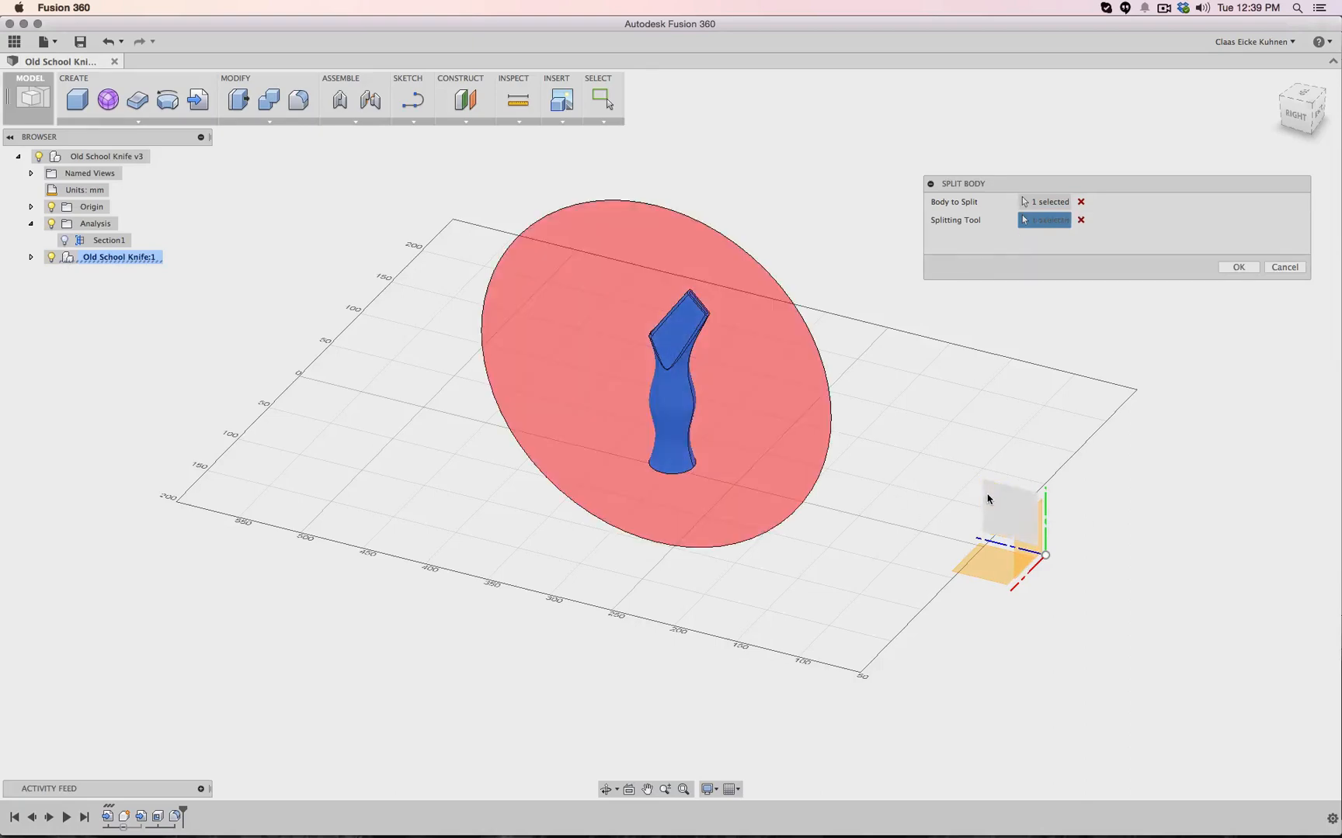
pyautogui.click(1238, 267)
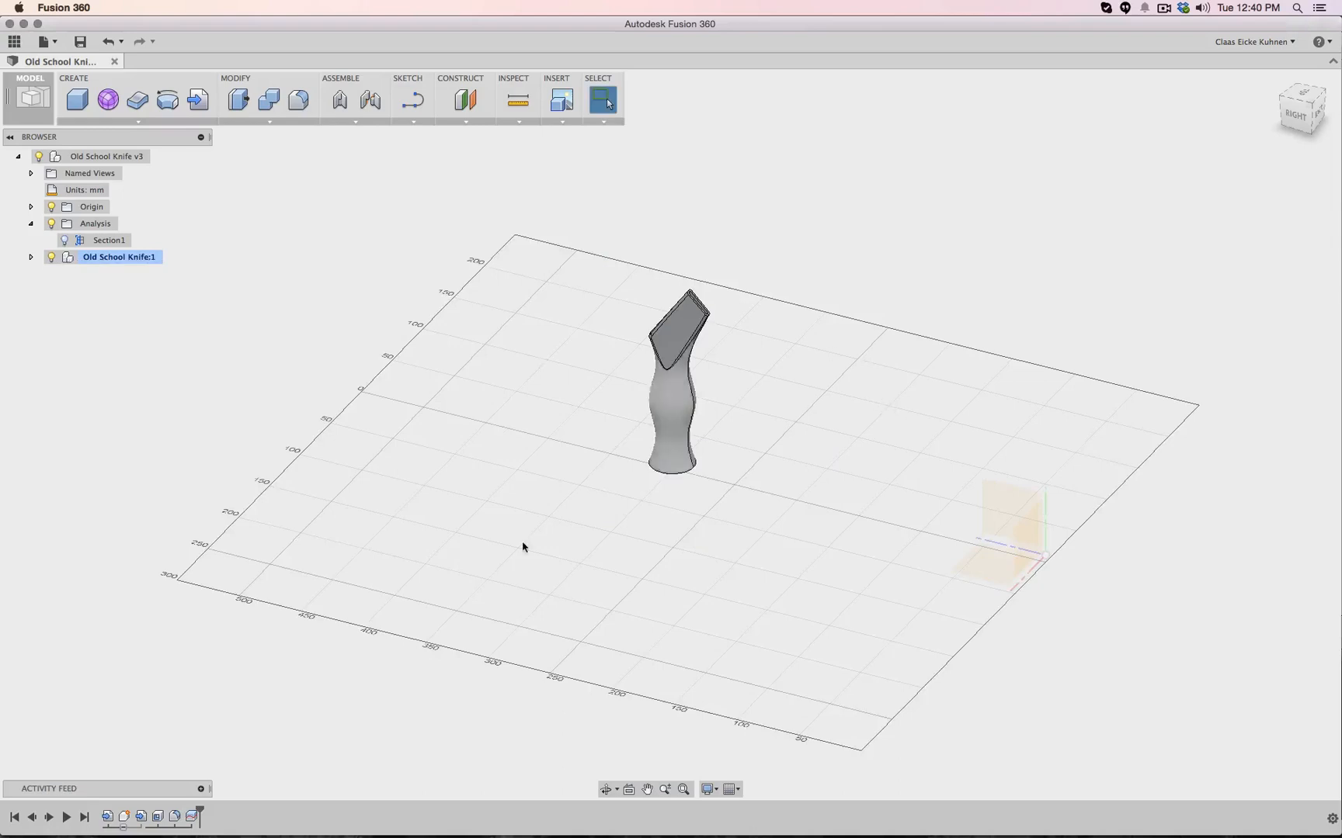
# Examine the two split handle halves one at a time by toggling their visibility, leaving only Body52 displayed
pyautogui.click(31, 257)
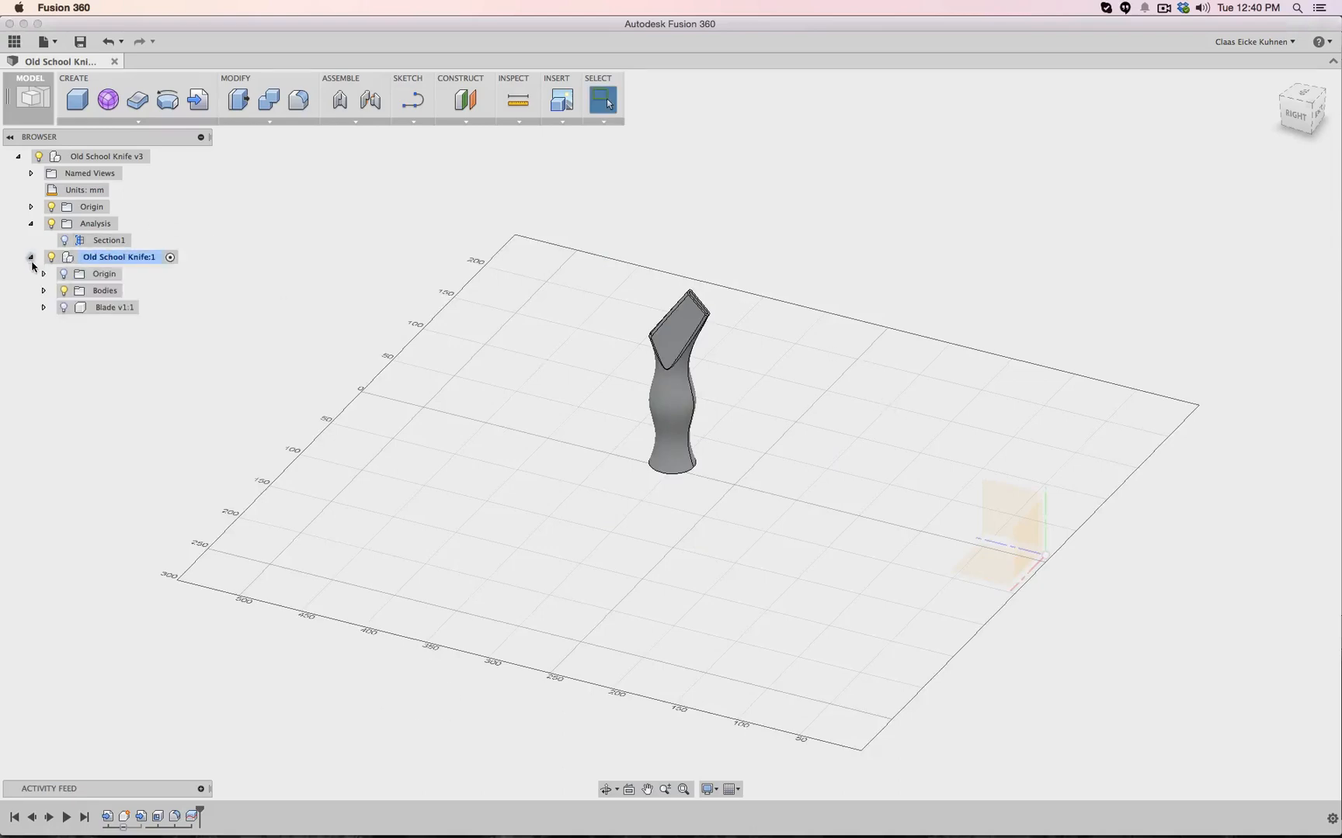
pyautogui.click(44, 290)
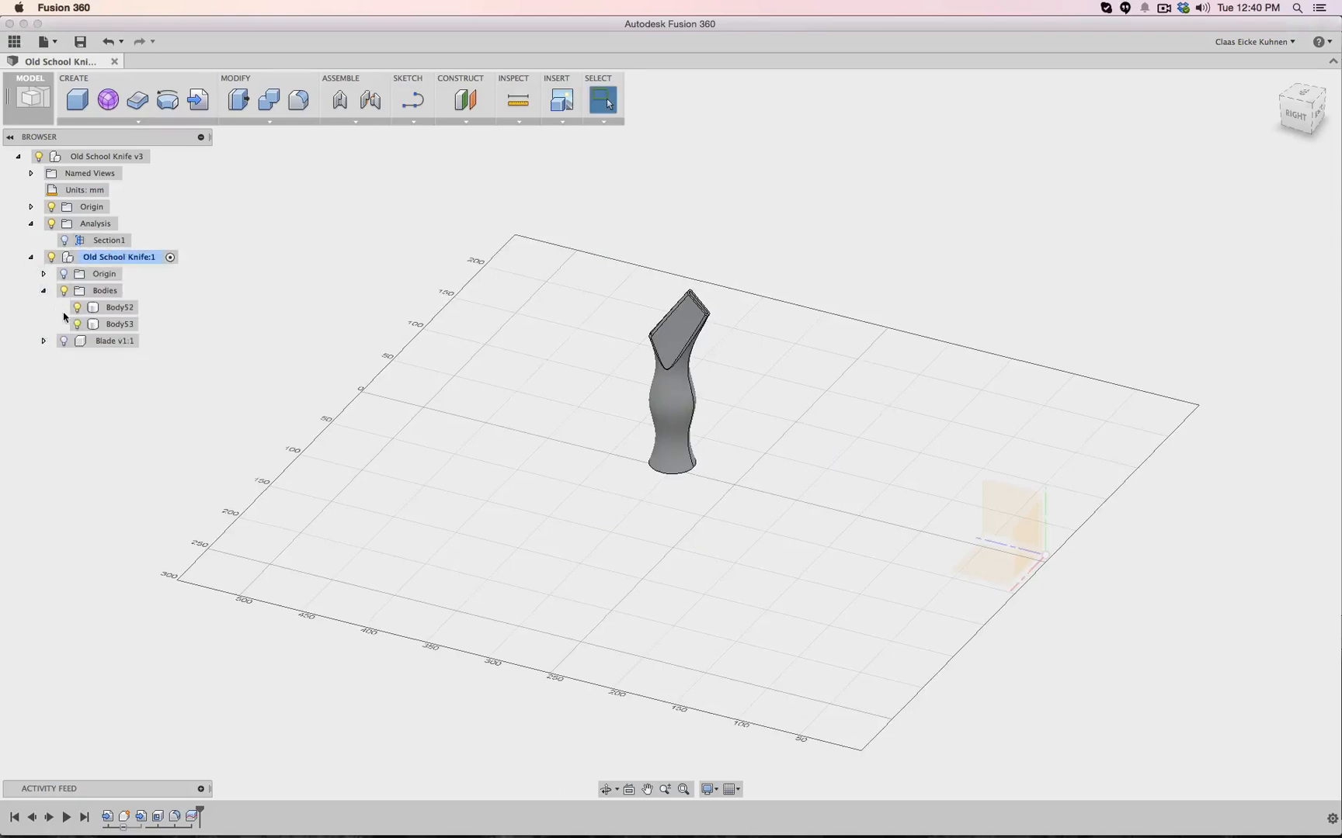
pyautogui.scroll(5, 535, 410)
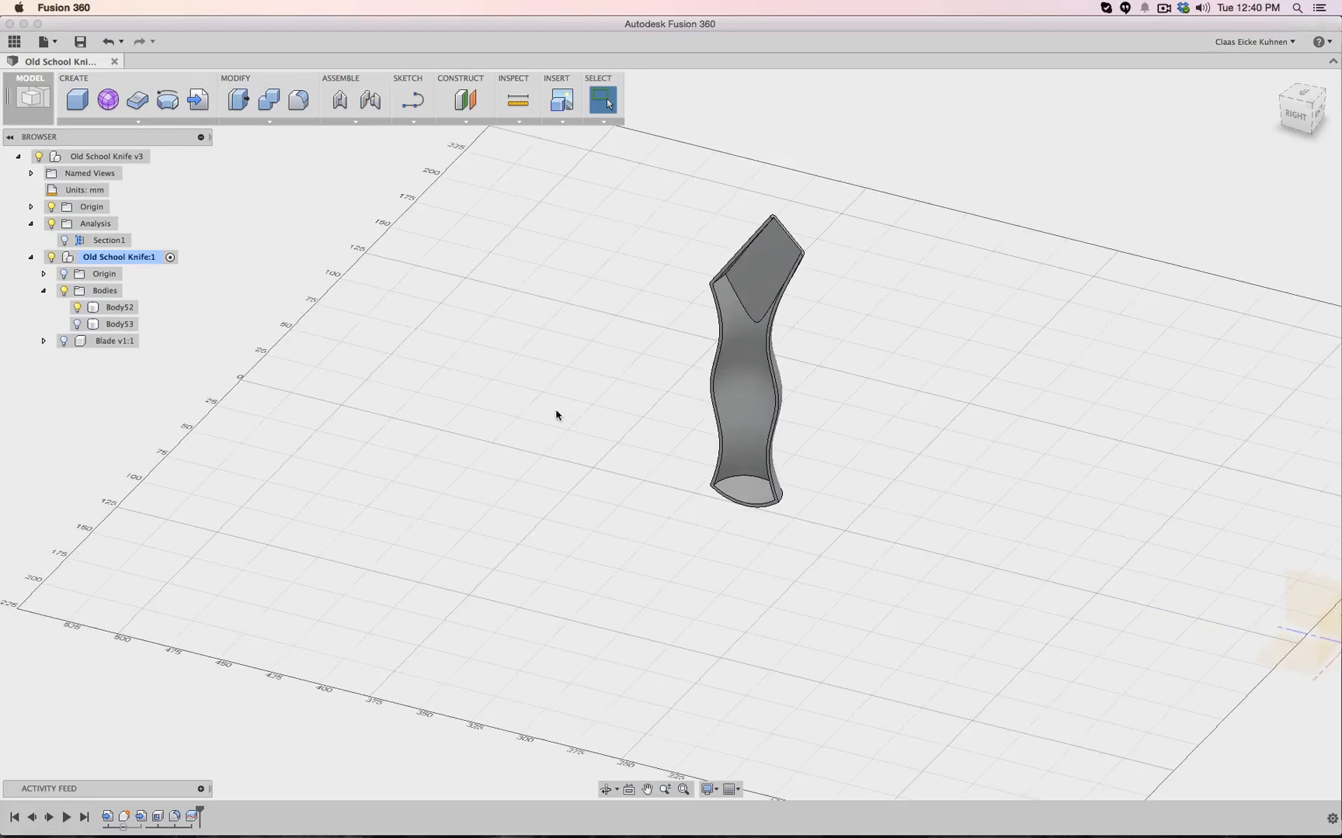
pyautogui.scroll(3, 556, 415)
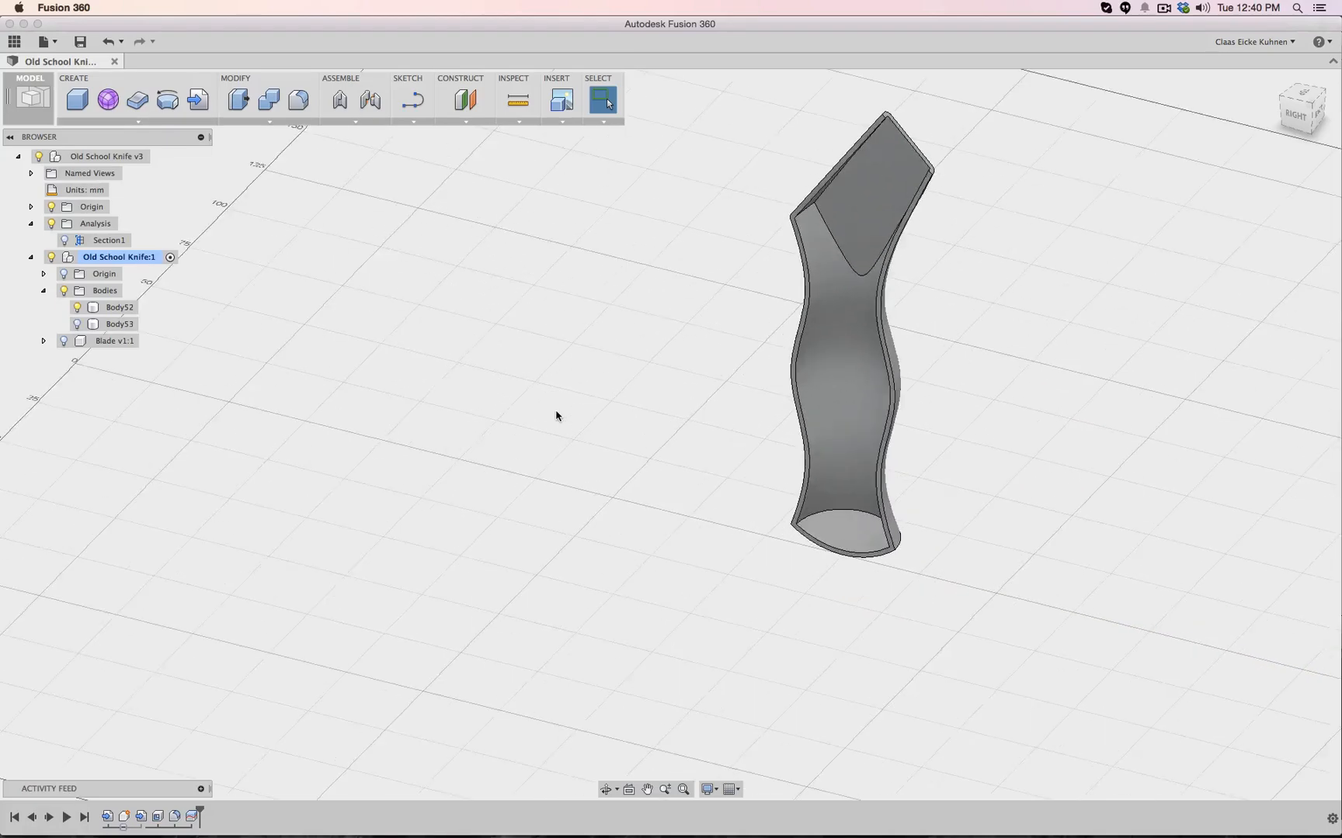
pyautogui.click(77, 323)
pyautogui.click(77, 307)
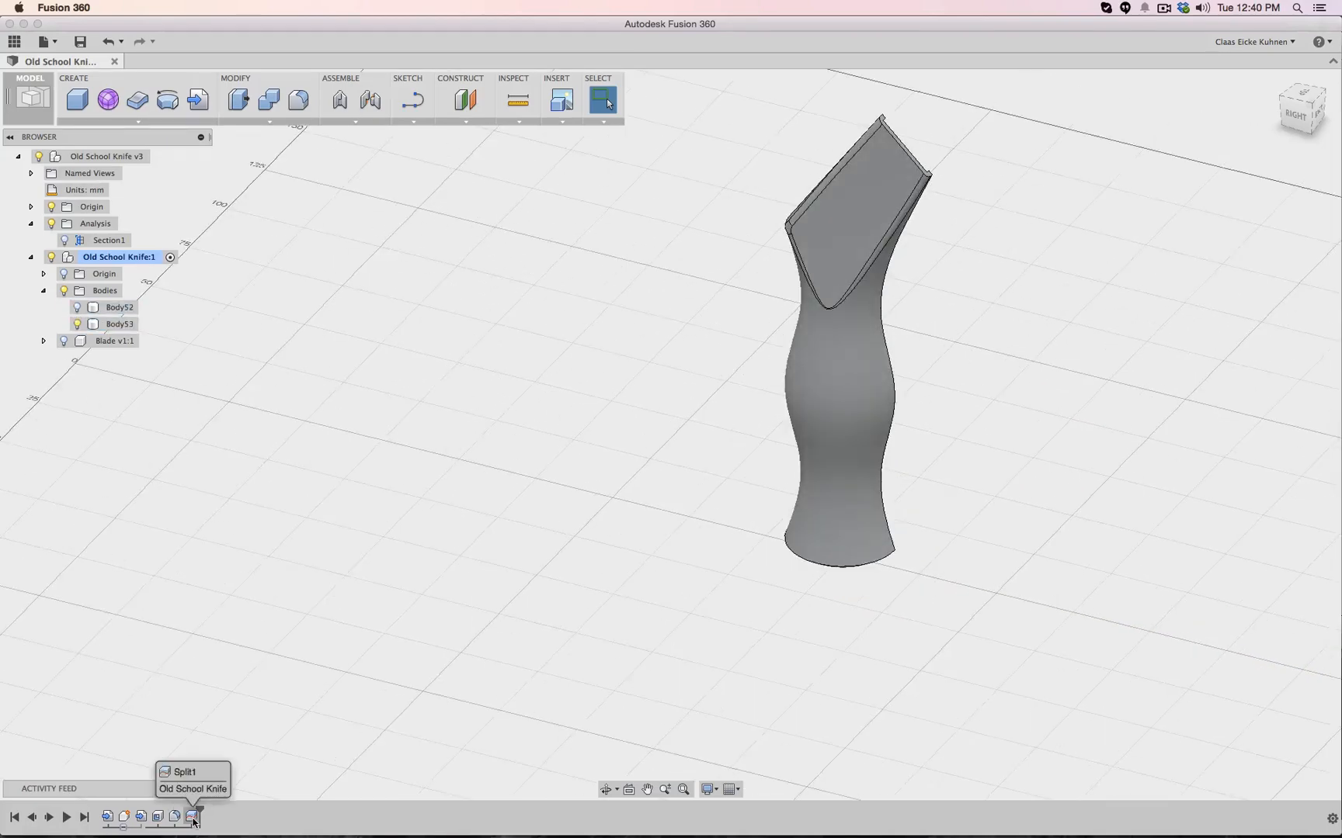
pyautogui.click(76, 323)
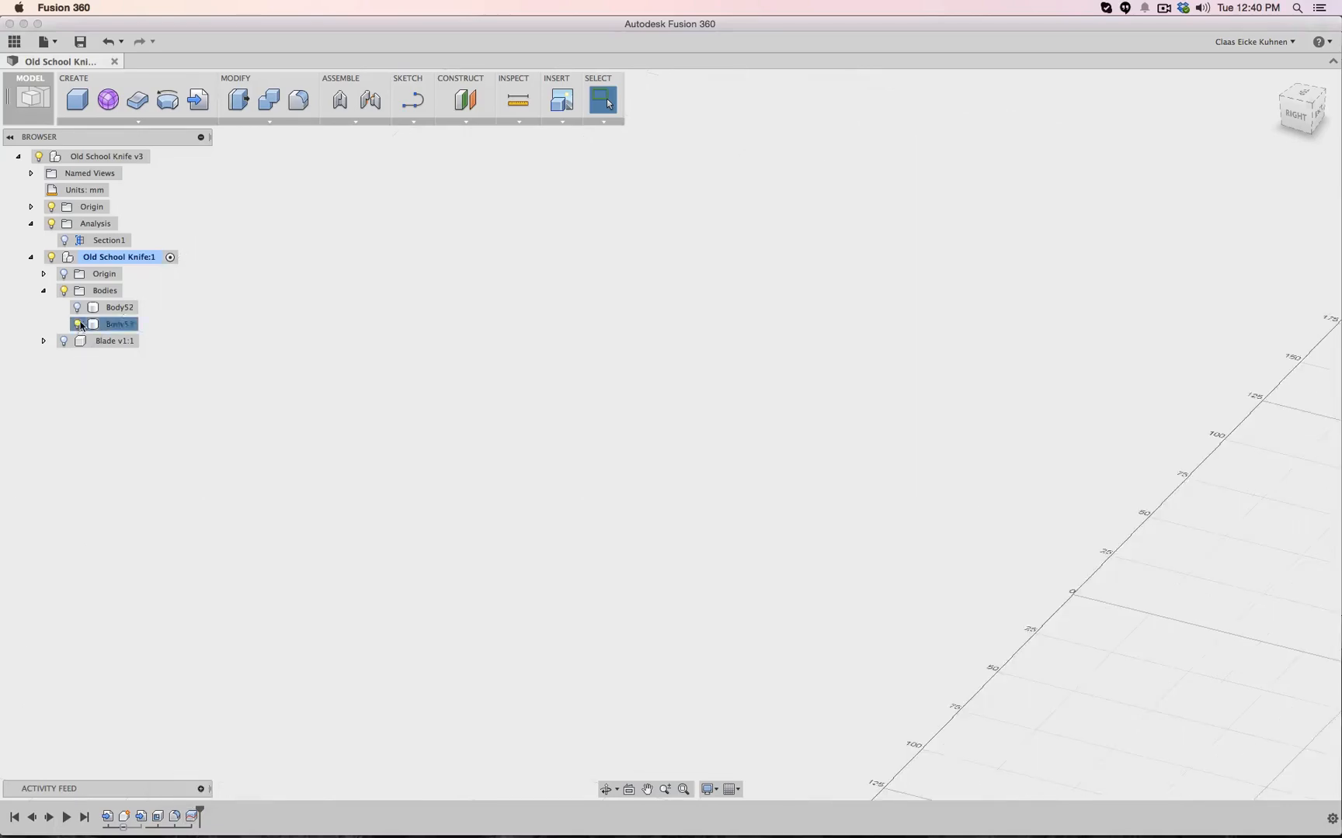
pyautogui.click(77, 307)
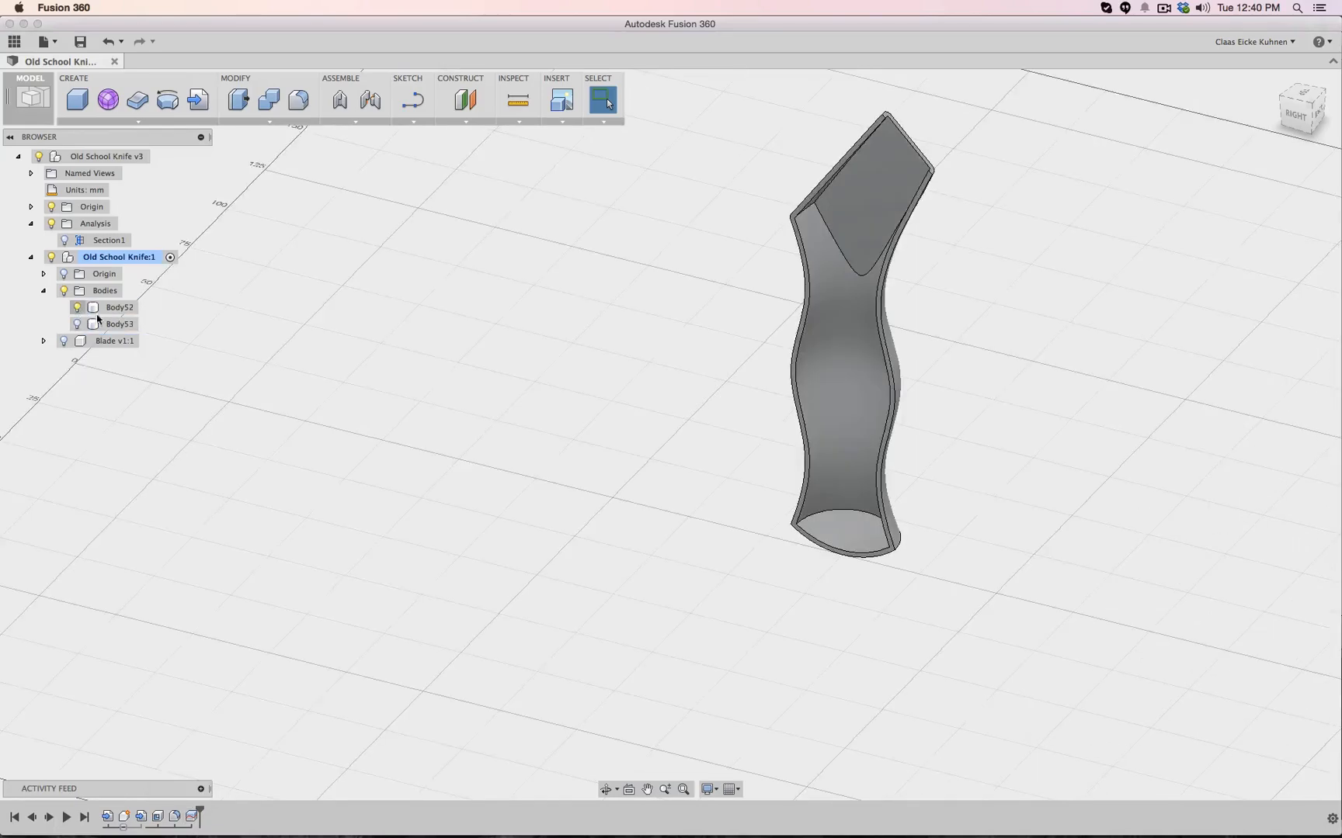
# Fillet the outer rim edge at the base of the displayed handle half with a 2 mm constant radius
pyautogui.click(298, 101)
pyautogui.scroll(-3, 973, 590)
pyautogui.scroll(5, 969, 593)
pyautogui.scroll(2, 969, 594)
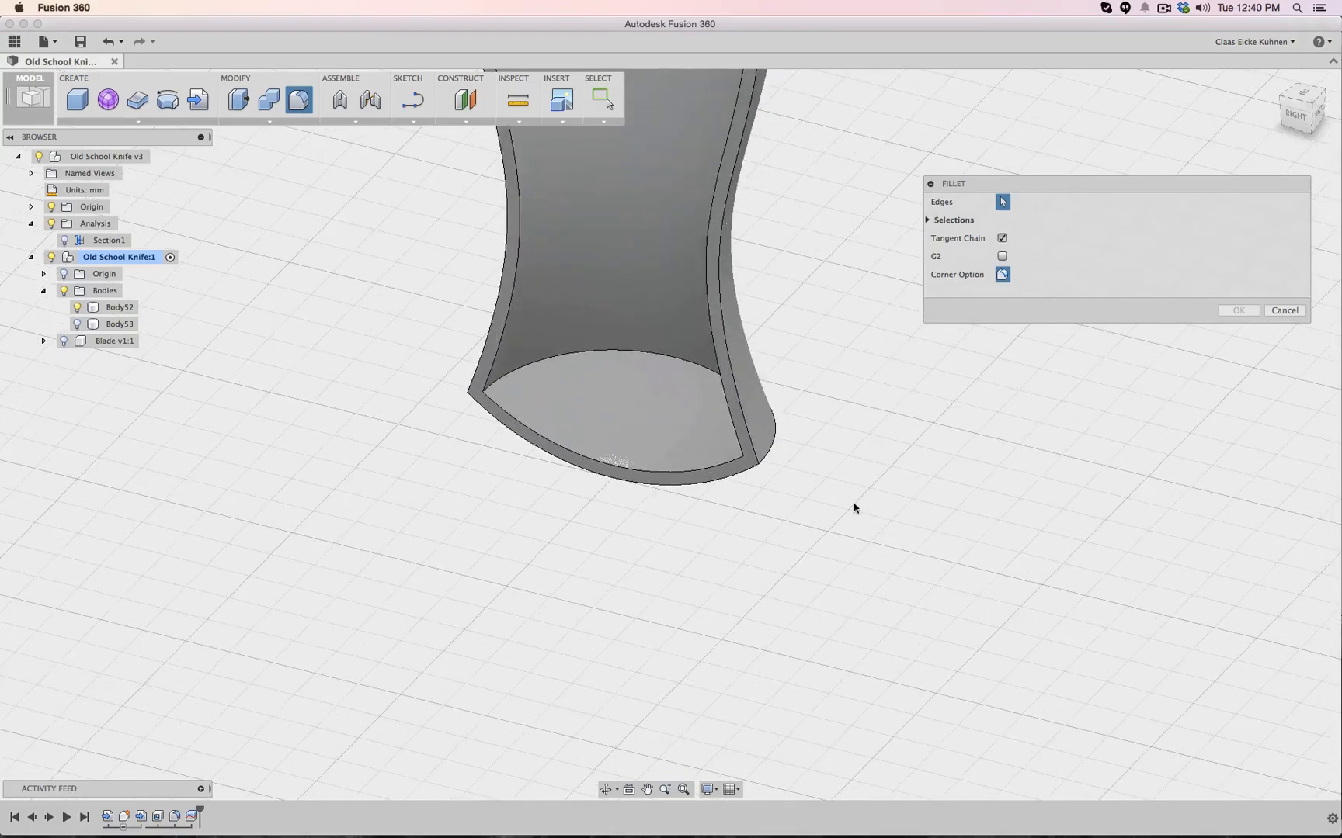
pyautogui.click(766, 447)
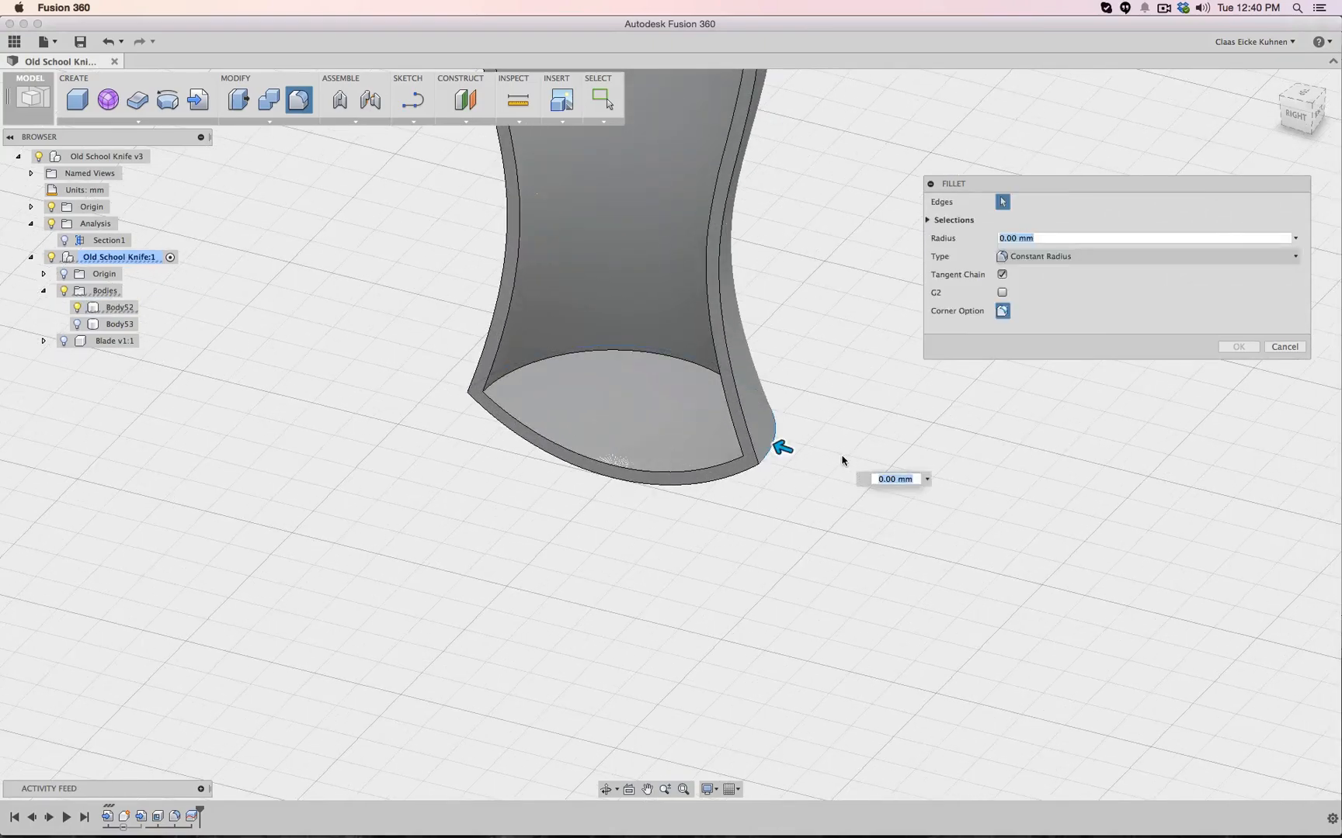
pyautogui.write('1')
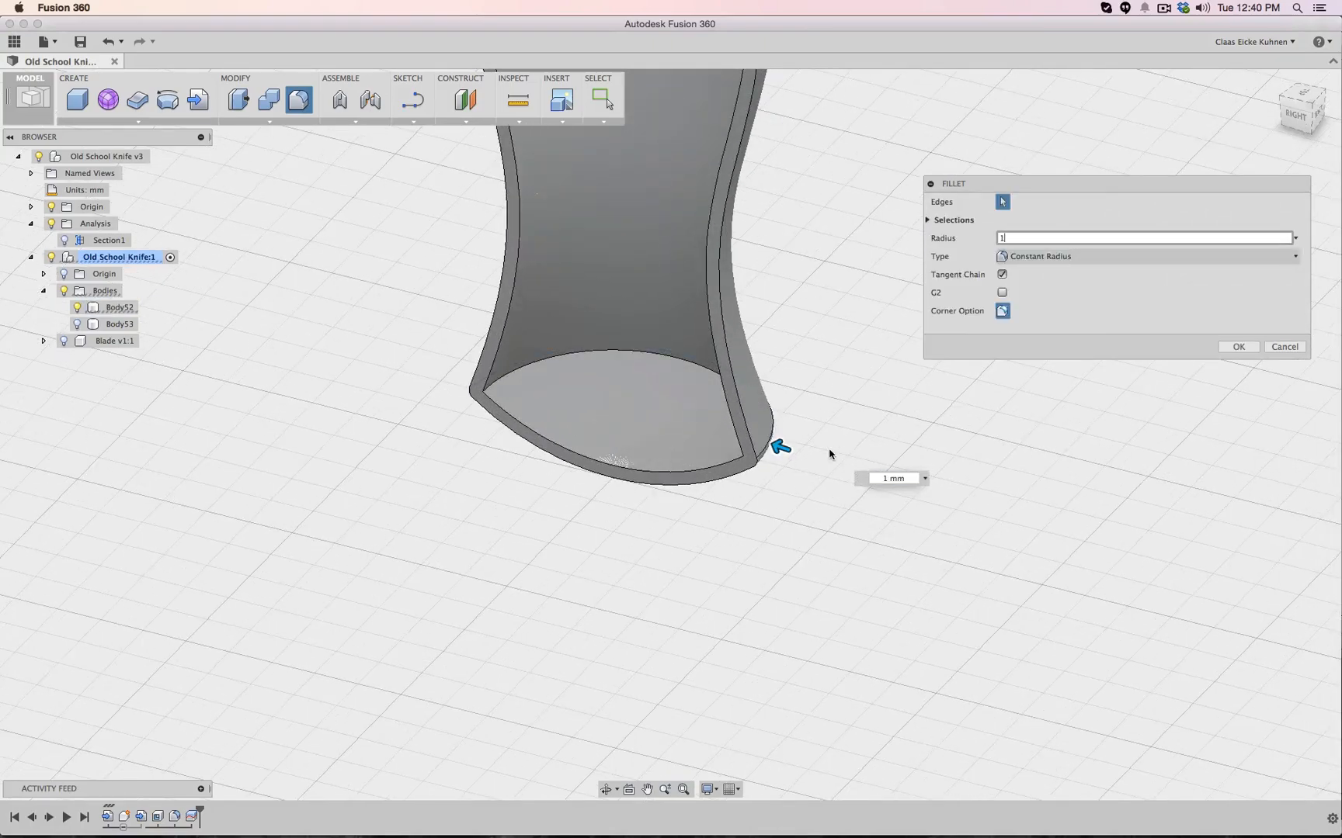
pyautogui.click(883, 478)
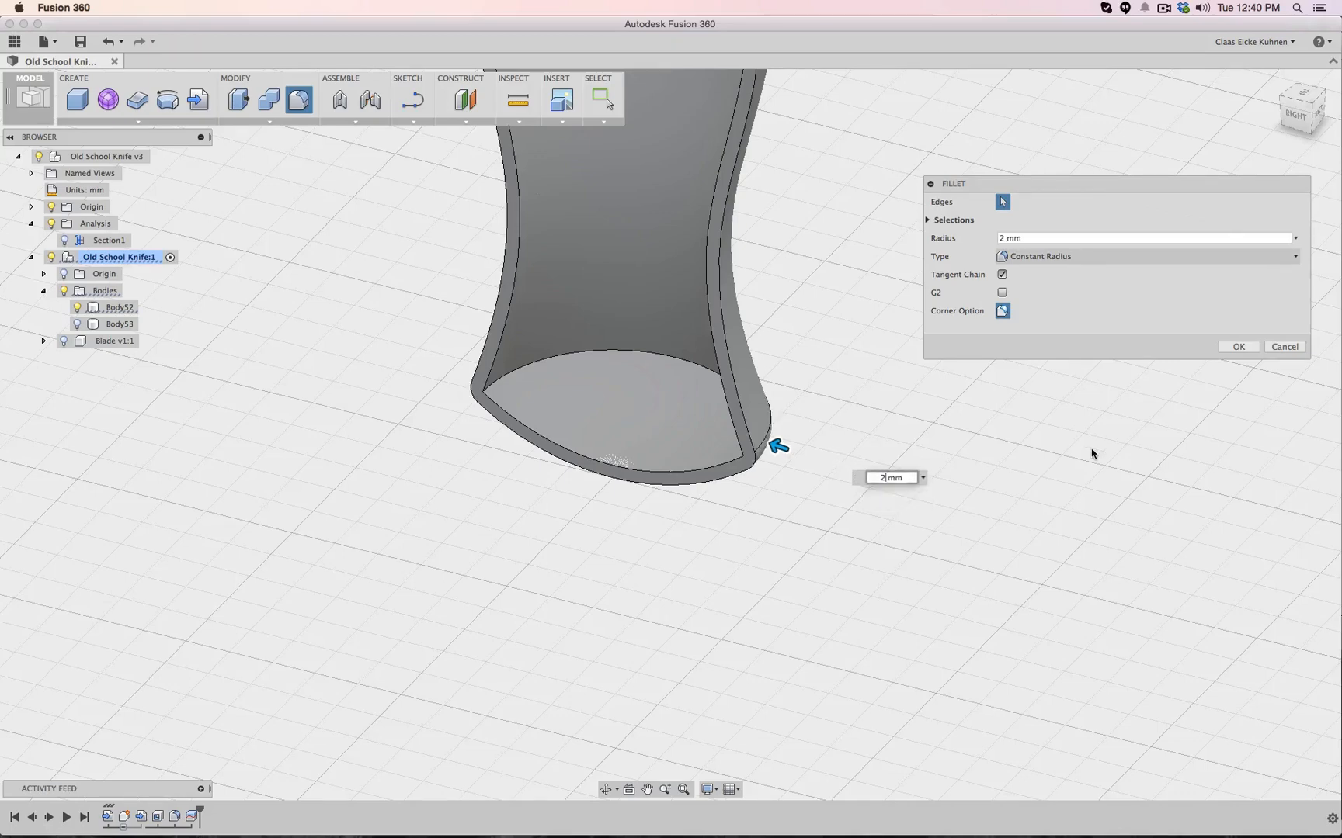
pyautogui.click(1242, 350)
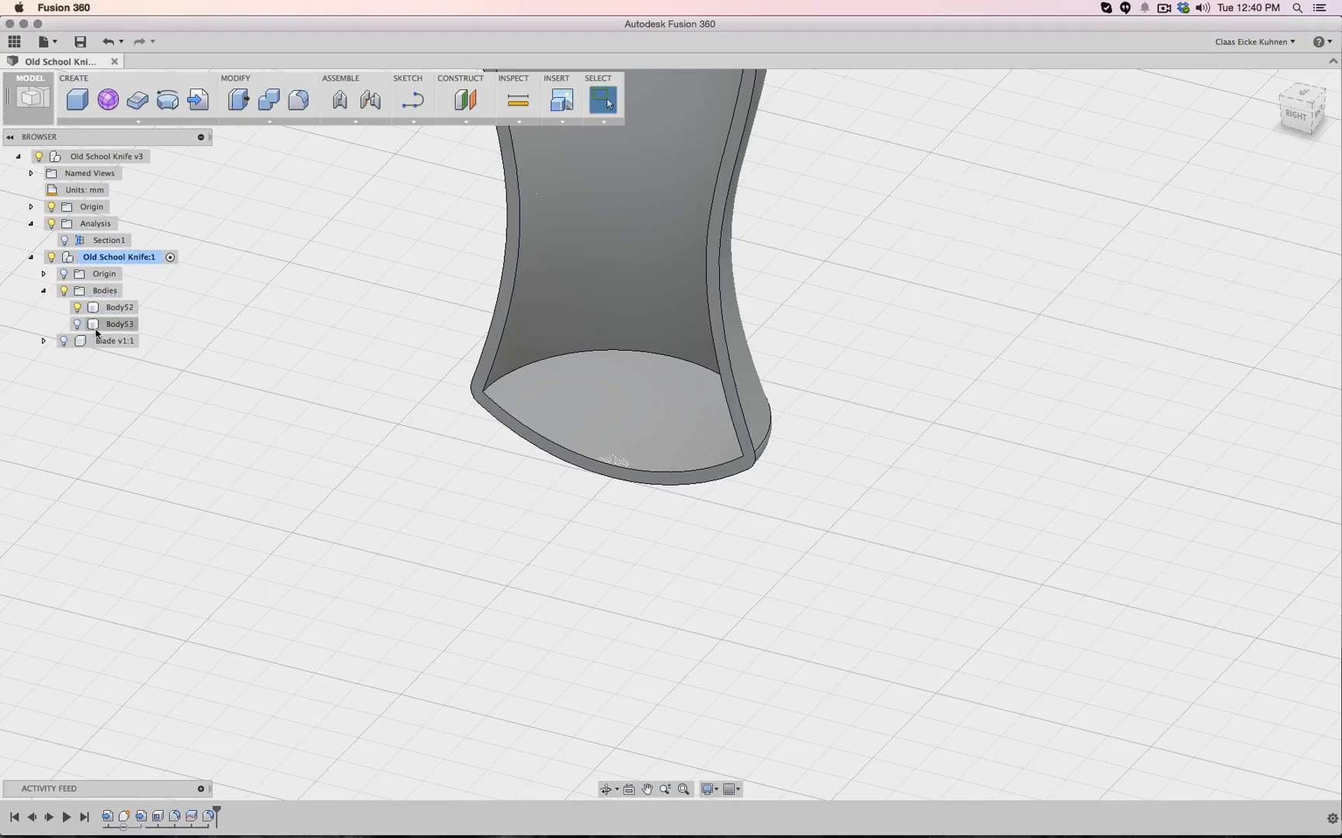
# Show the other handle half, Body53, and fillet its base rim edge with a 2 mm constant radius
pyautogui.click(78, 325)
pyautogui.click(1277, 111)
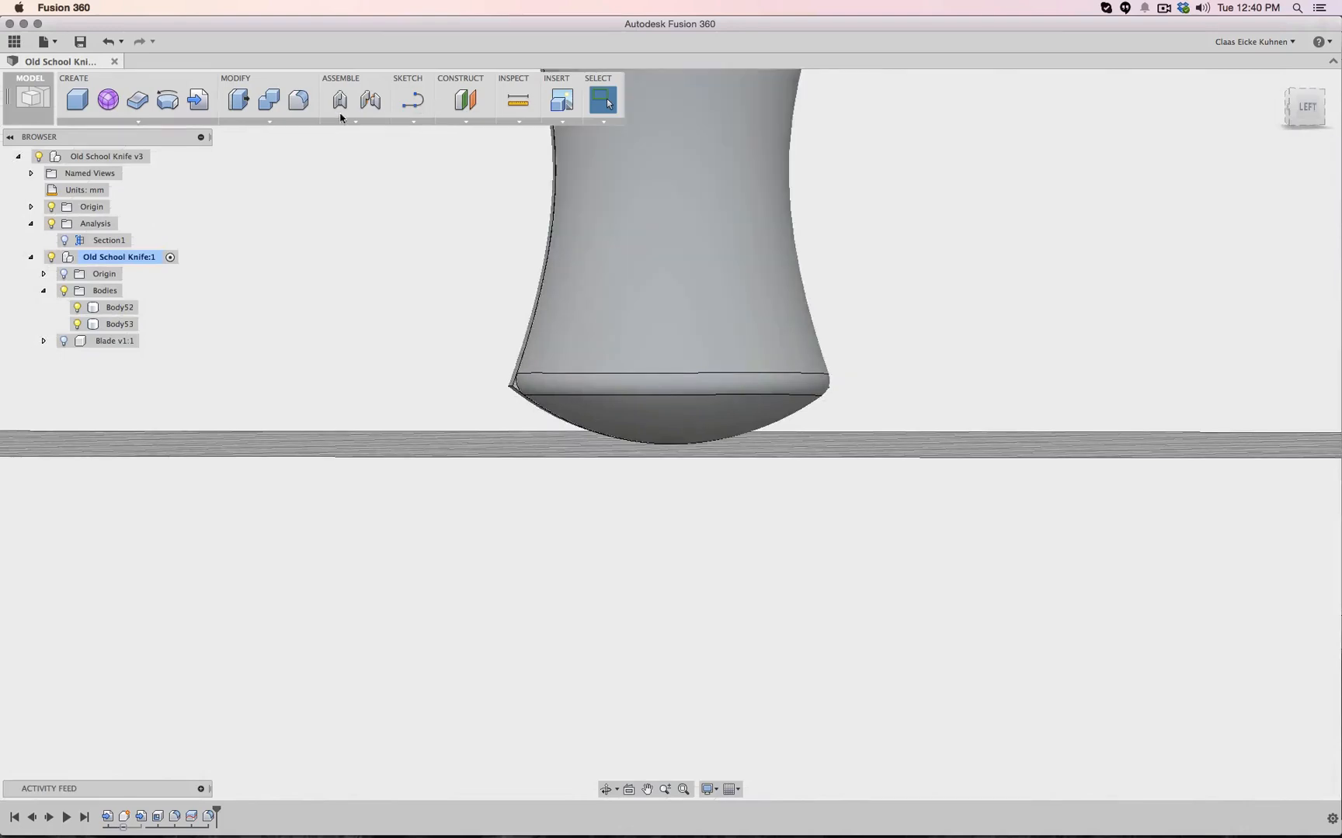
pyautogui.click(299, 103)
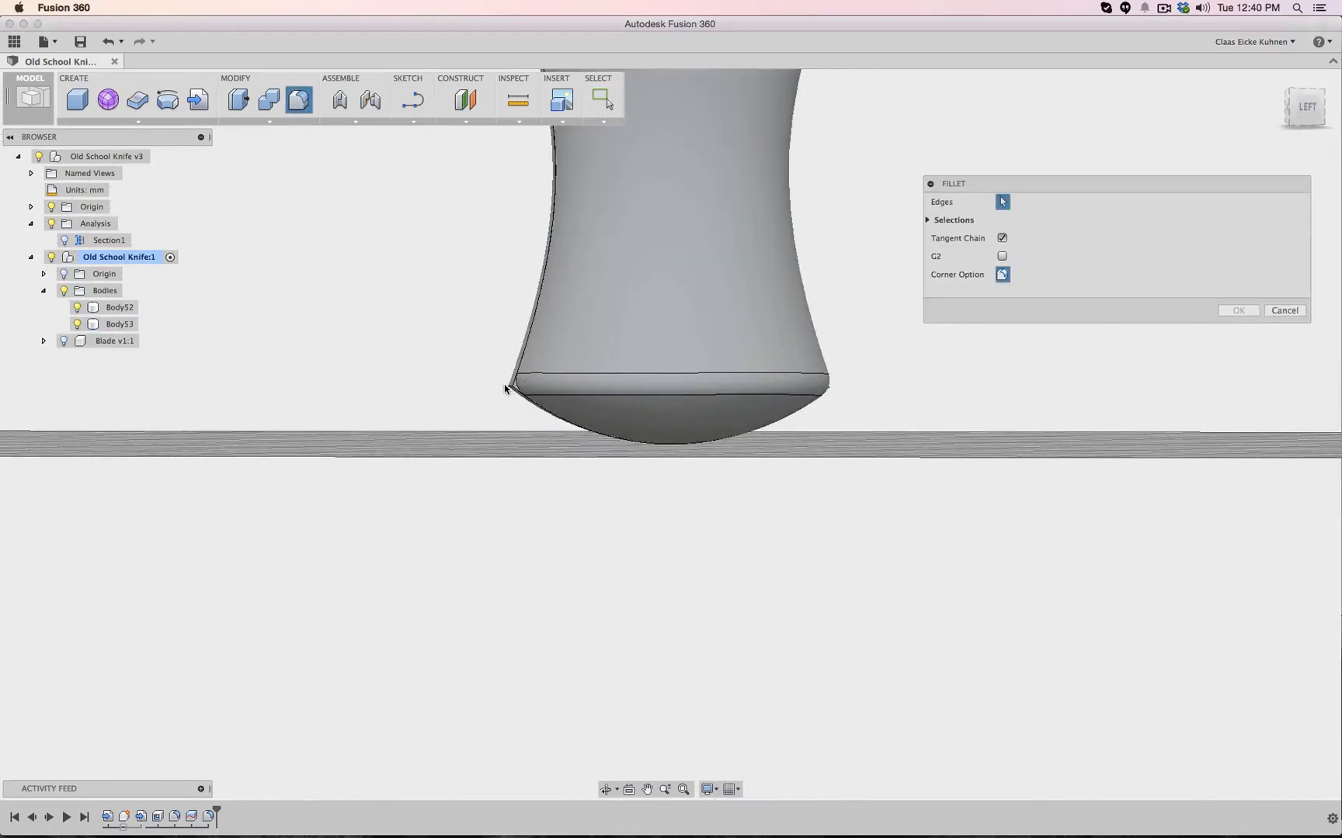
pyautogui.click(506, 389)
pyautogui.write('2')
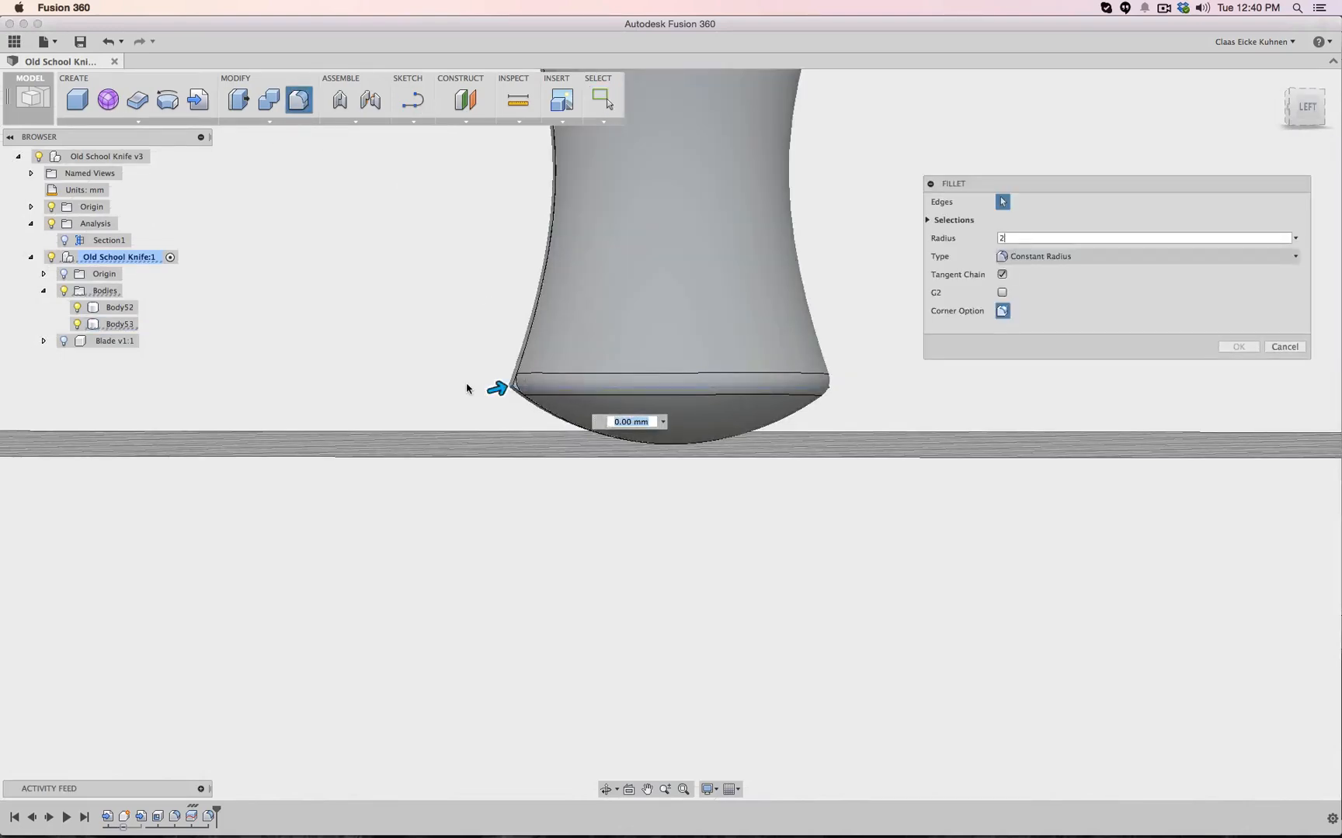
pyautogui.click(1236, 347)
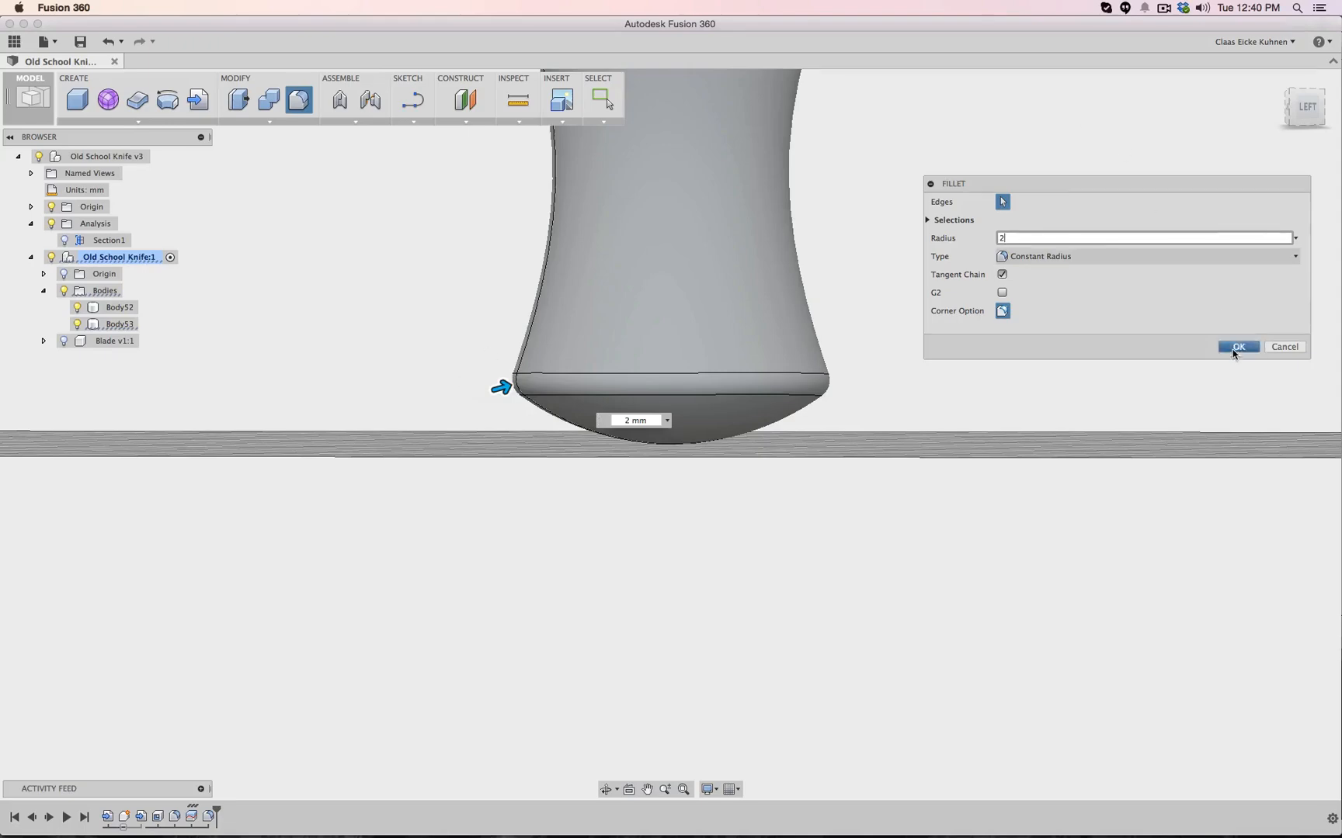
# Open the first base feature in the design history for editing and switch to the Patch workspace
pyautogui.scroll(-5, 832, 392)
pyautogui.moveTo(1020, 255); pyautogui.dragTo(892, 593, button='middle')
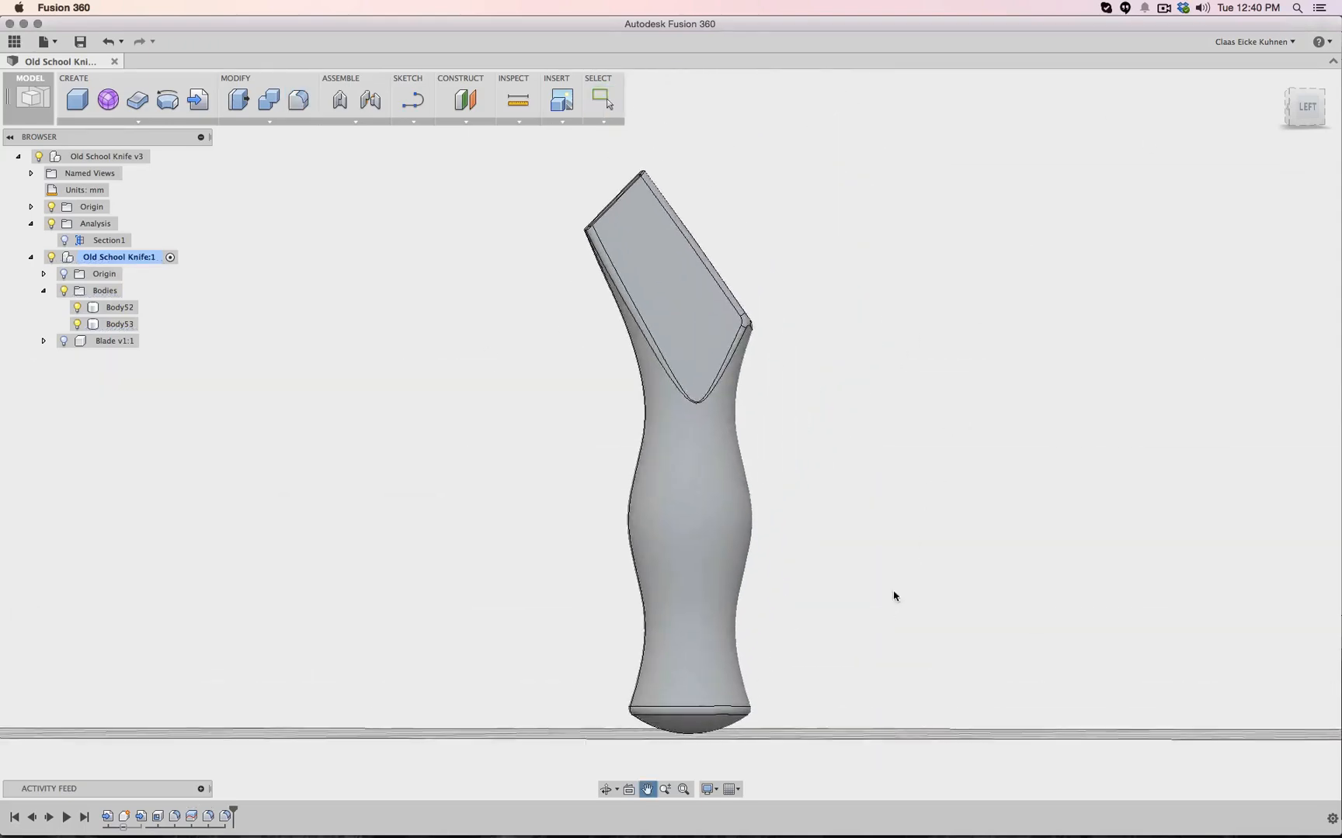
pyautogui.moveTo(1295, 117)
pyautogui.mouseDown()
pyautogui.moveTo(1303, 126)
pyautogui.moveTo(1273, 179)
pyautogui.mouseUp()
pyautogui.keyDown('shift'); pyautogui.moveTo(670, 435); pyautogui.dragTo(600, 471, button='middle'); pyautogui.keyUp('shift')
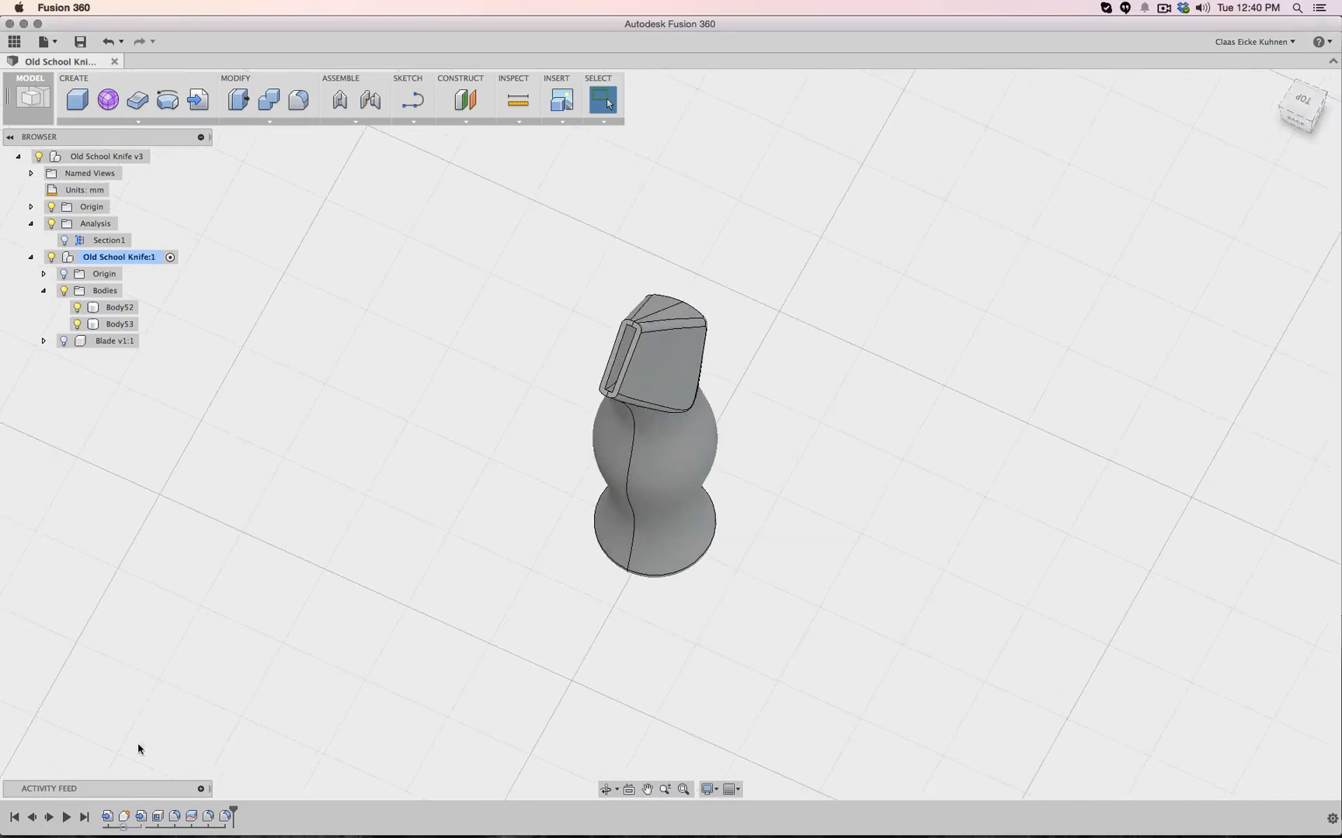
pyautogui.click(111, 817)
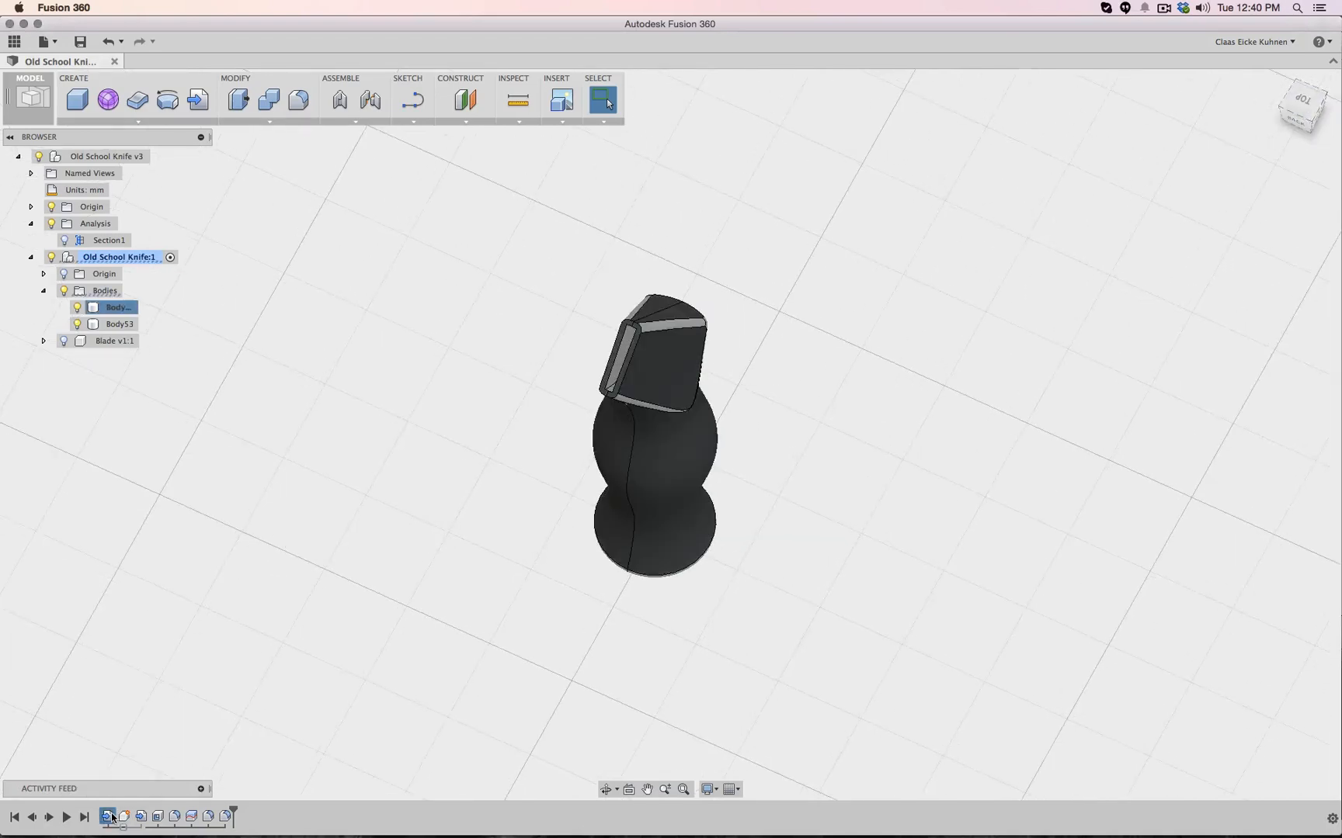
pyautogui.rightClick(111, 817)
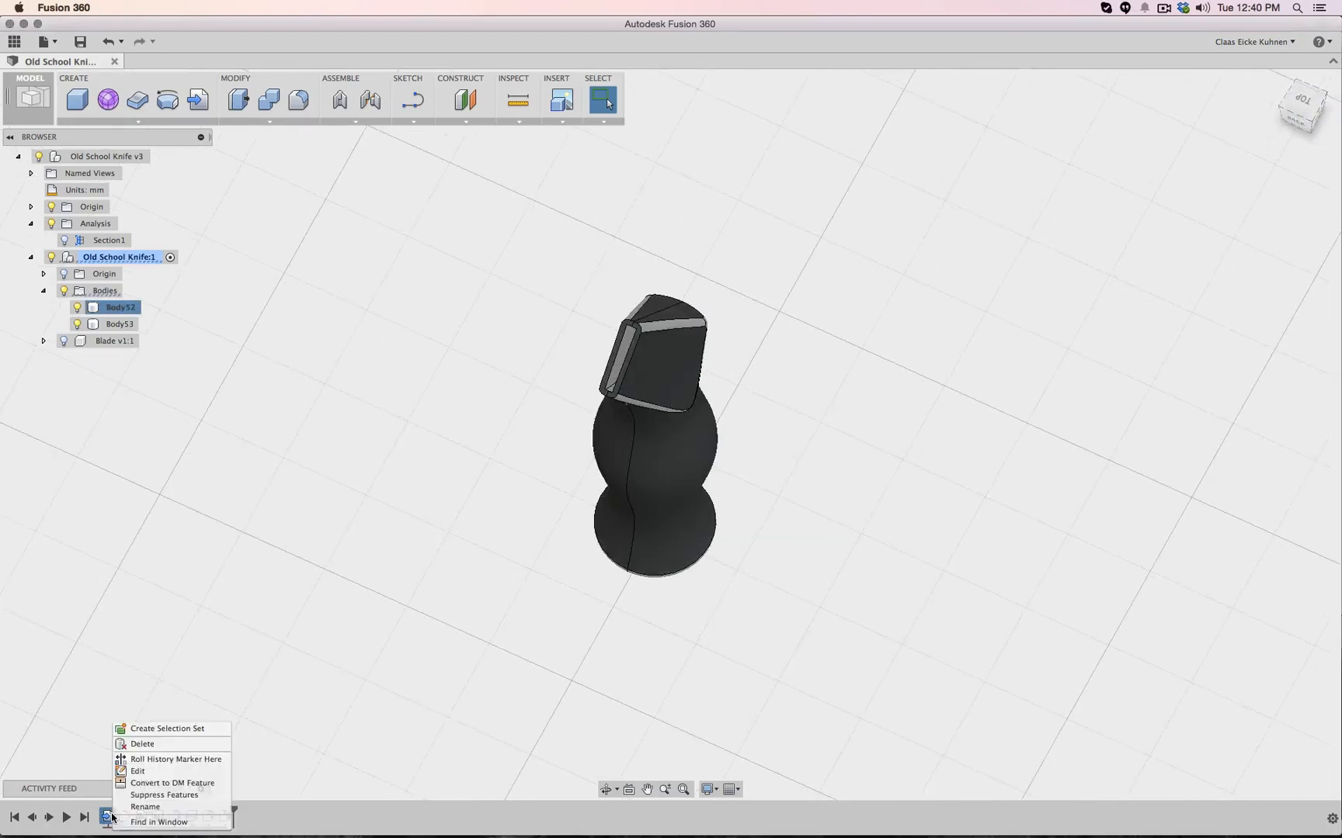
pyautogui.click(146, 771)
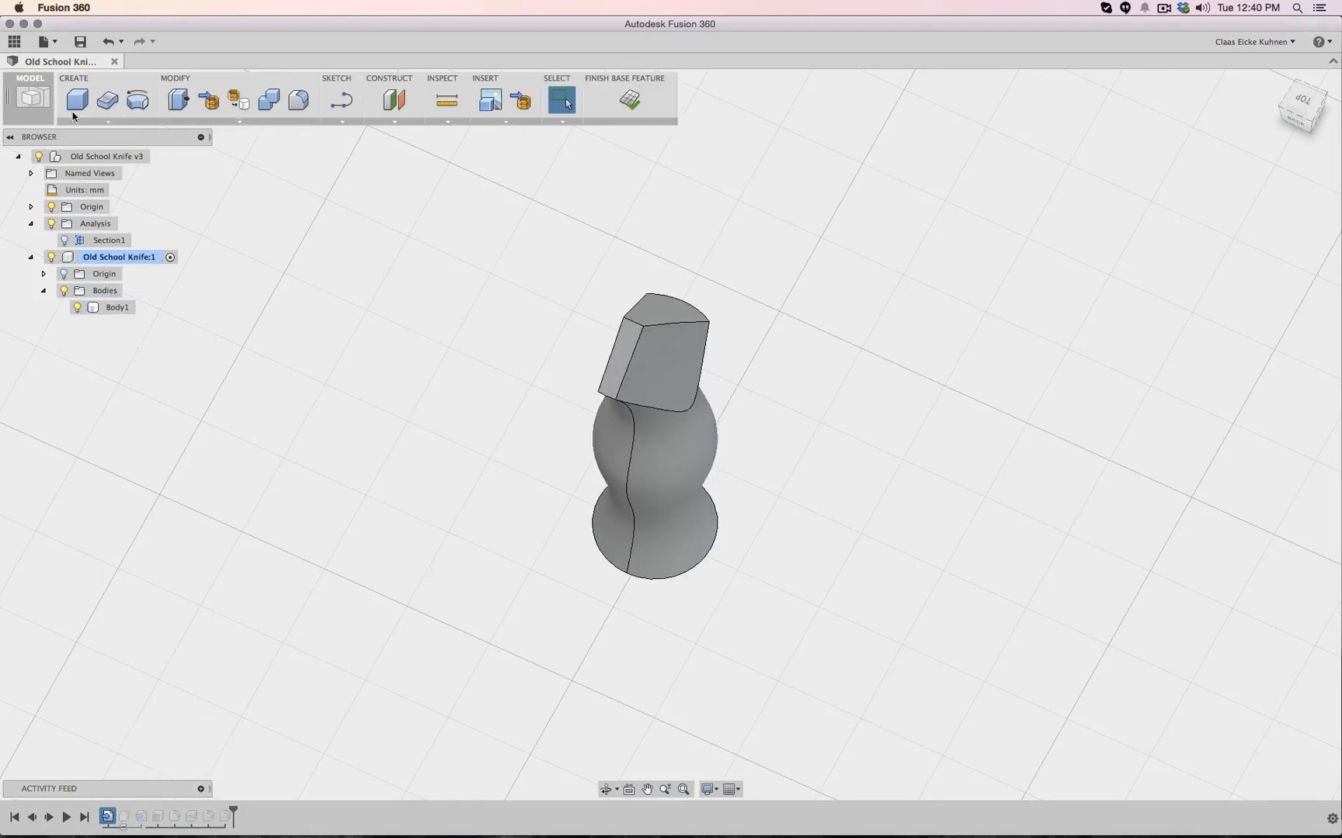
pyautogui.click(31, 96)
pyautogui.click(41, 185)
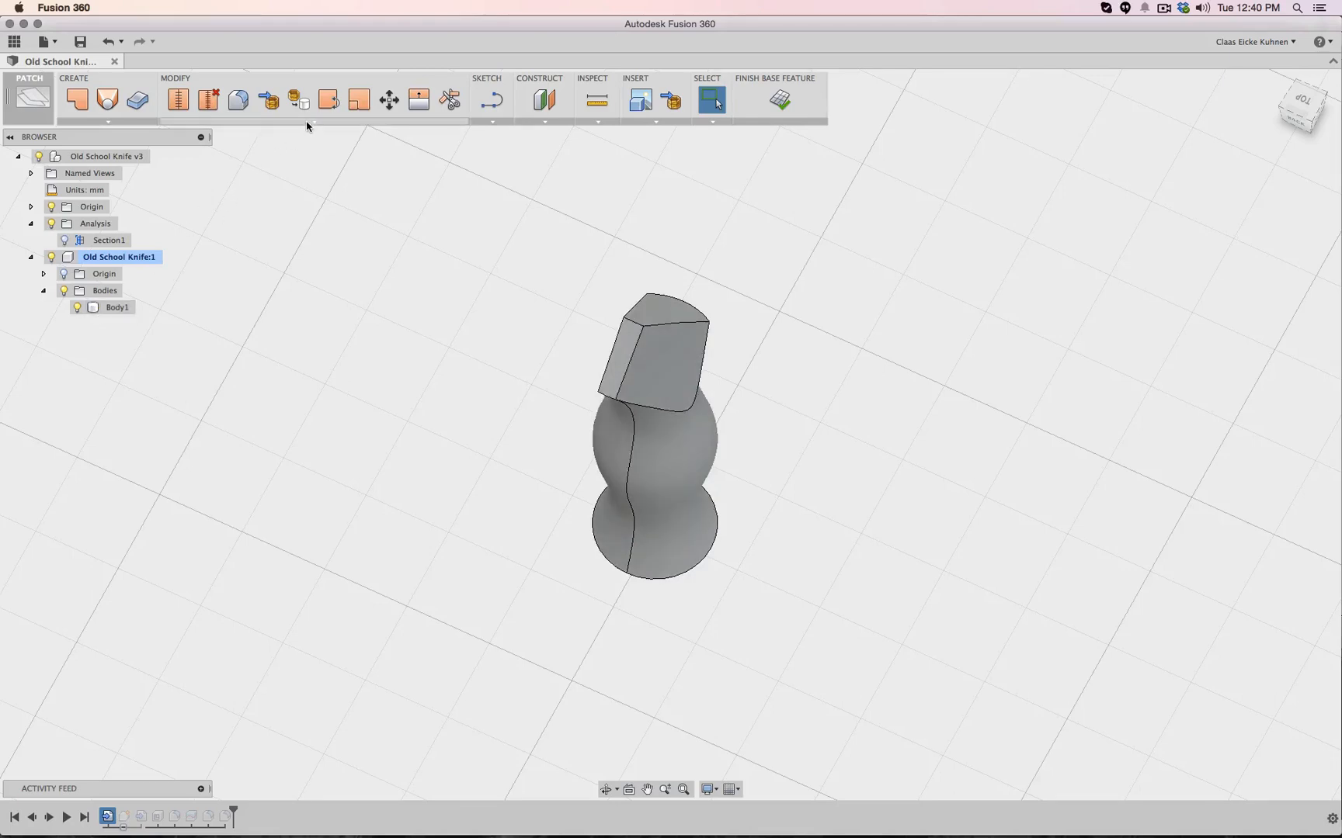
# Review the Patch modification commands and the original solid handle from the front, and finish the base feature without editing it
pyautogui.click(309, 122)
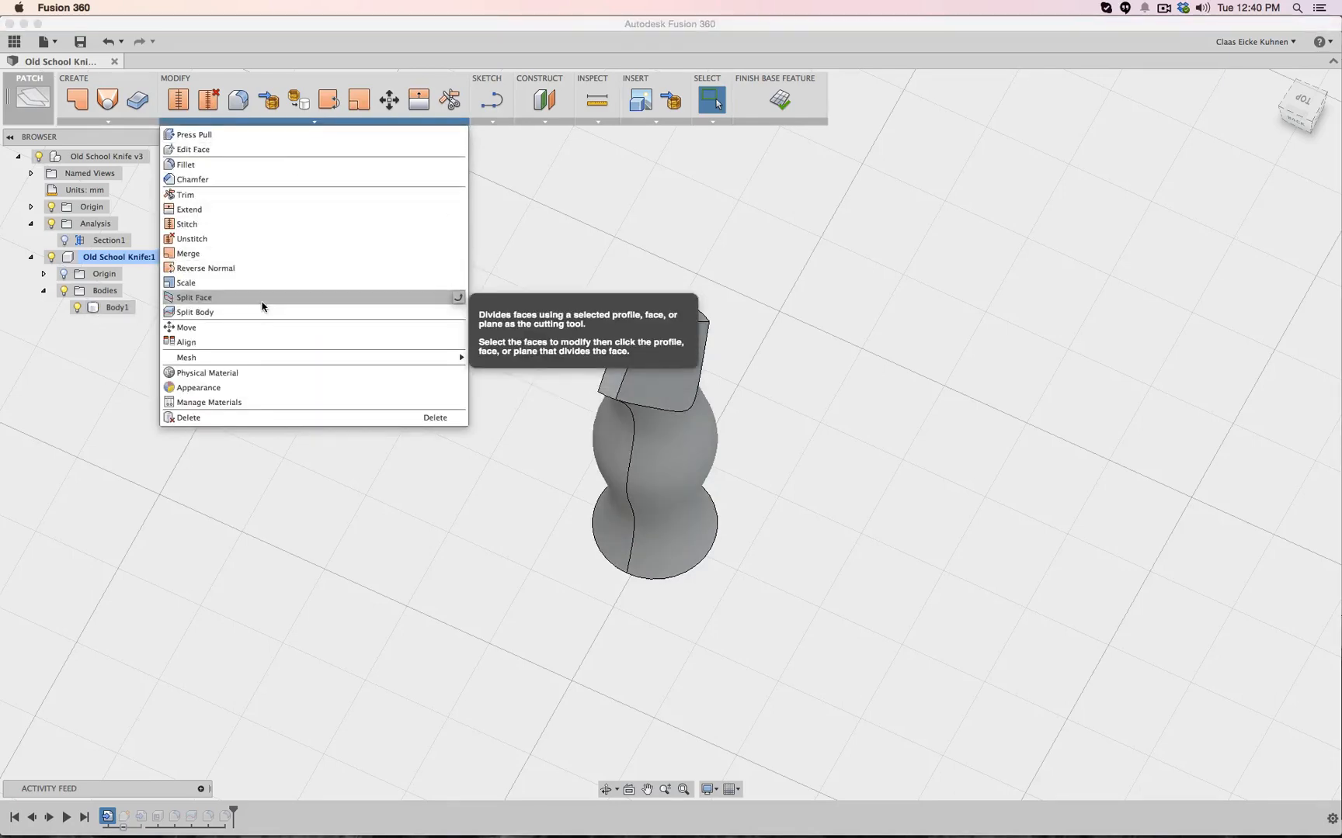
pyautogui.click(821, 290)
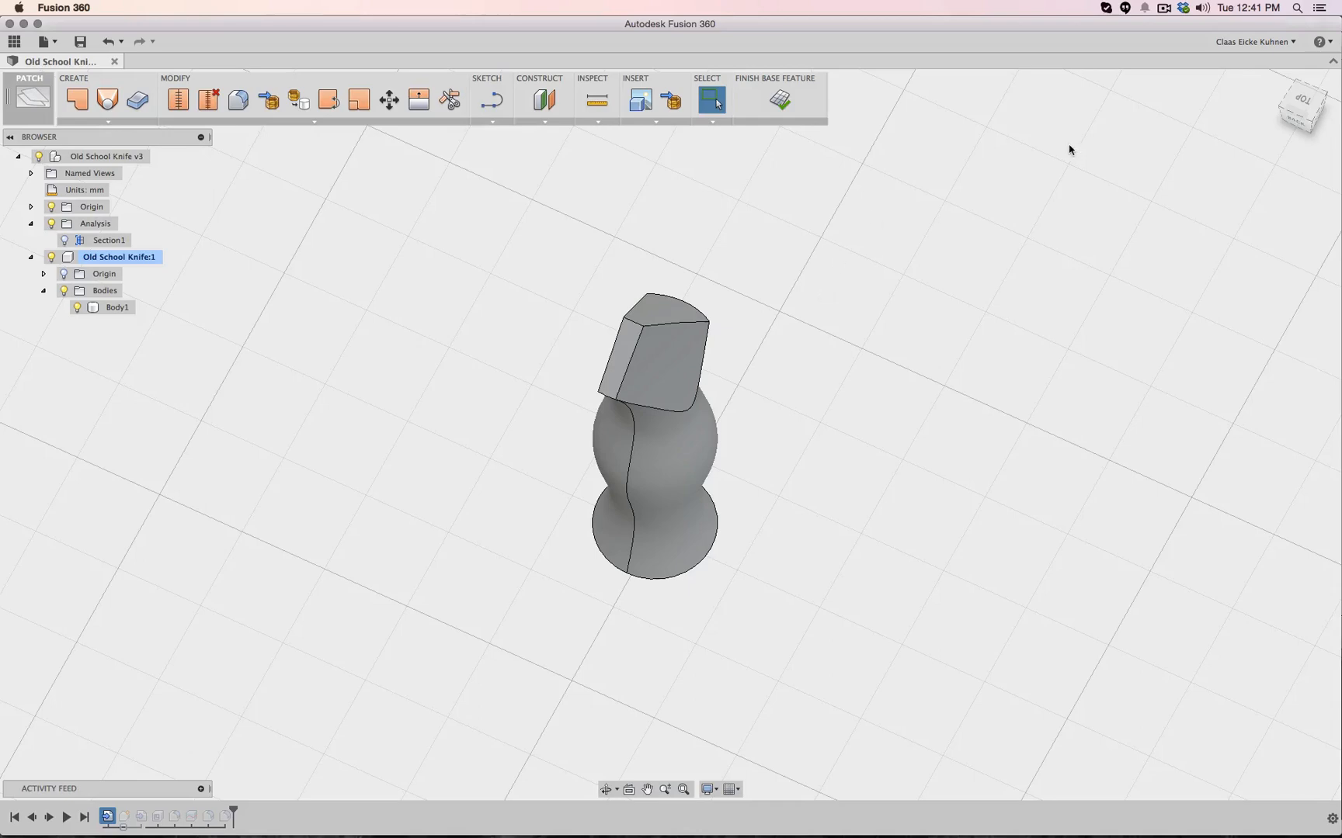
pyautogui.click(1310, 123)
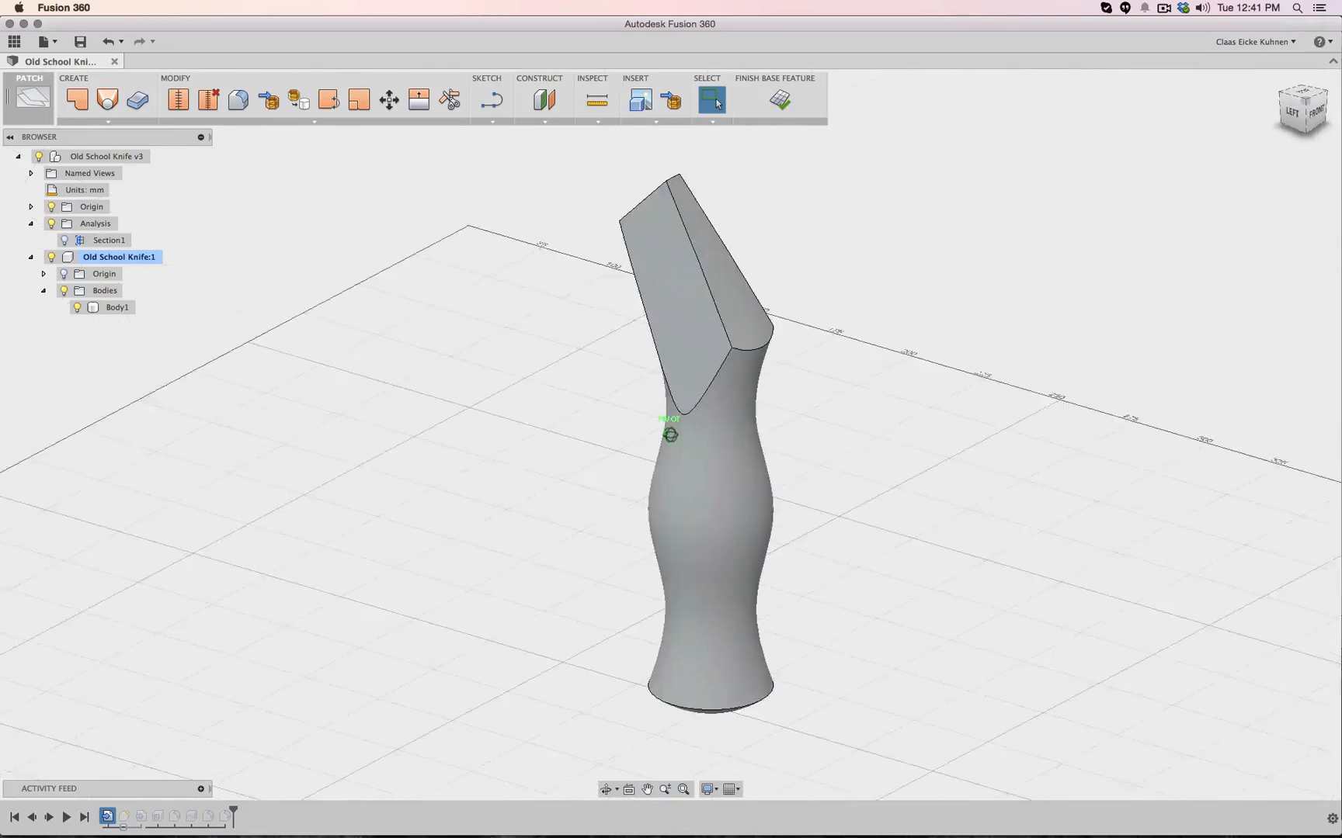
pyautogui.keyDown('shift'); pyautogui.moveTo(878, 318); pyautogui.dragTo(905, 293, button='middle'); pyautogui.keyUp('shift')
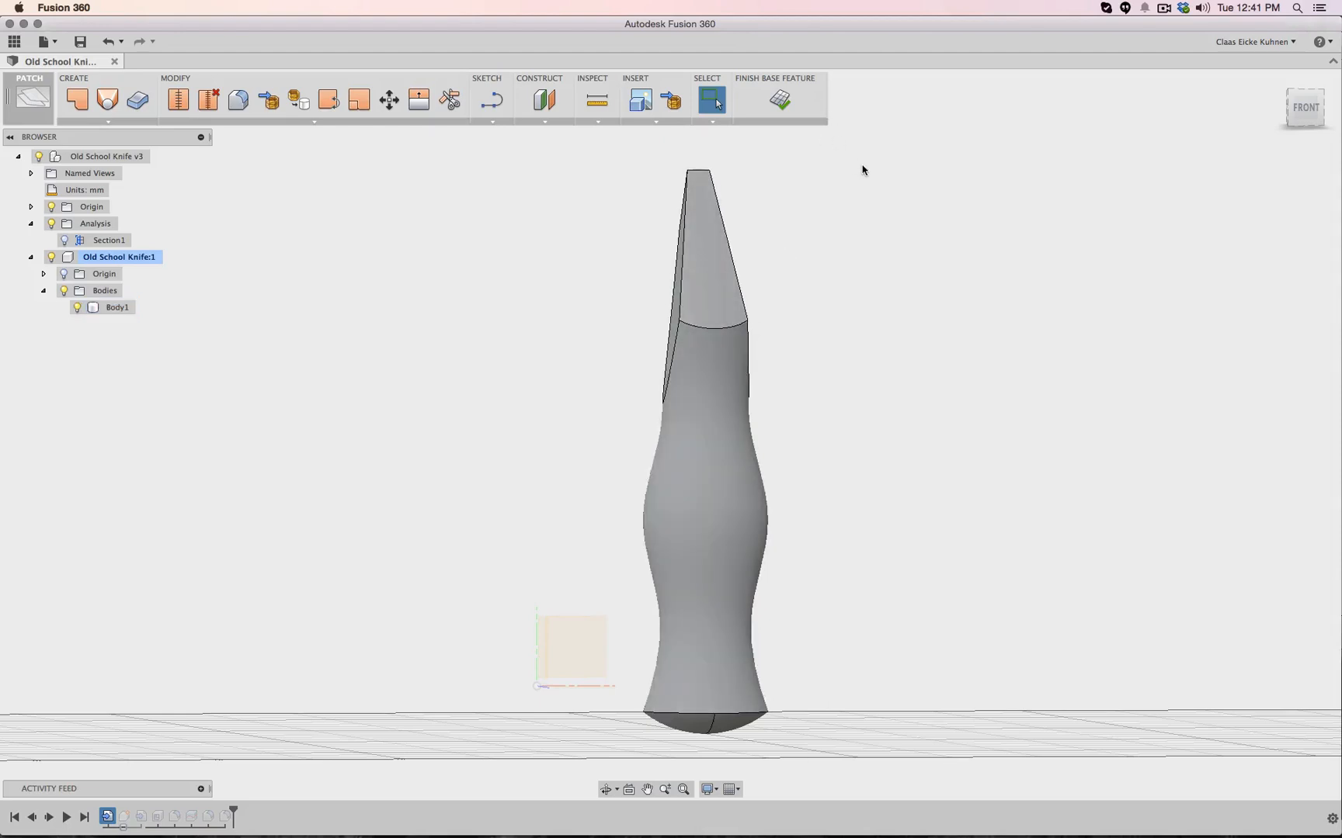
pyautogui.click(780, 99)
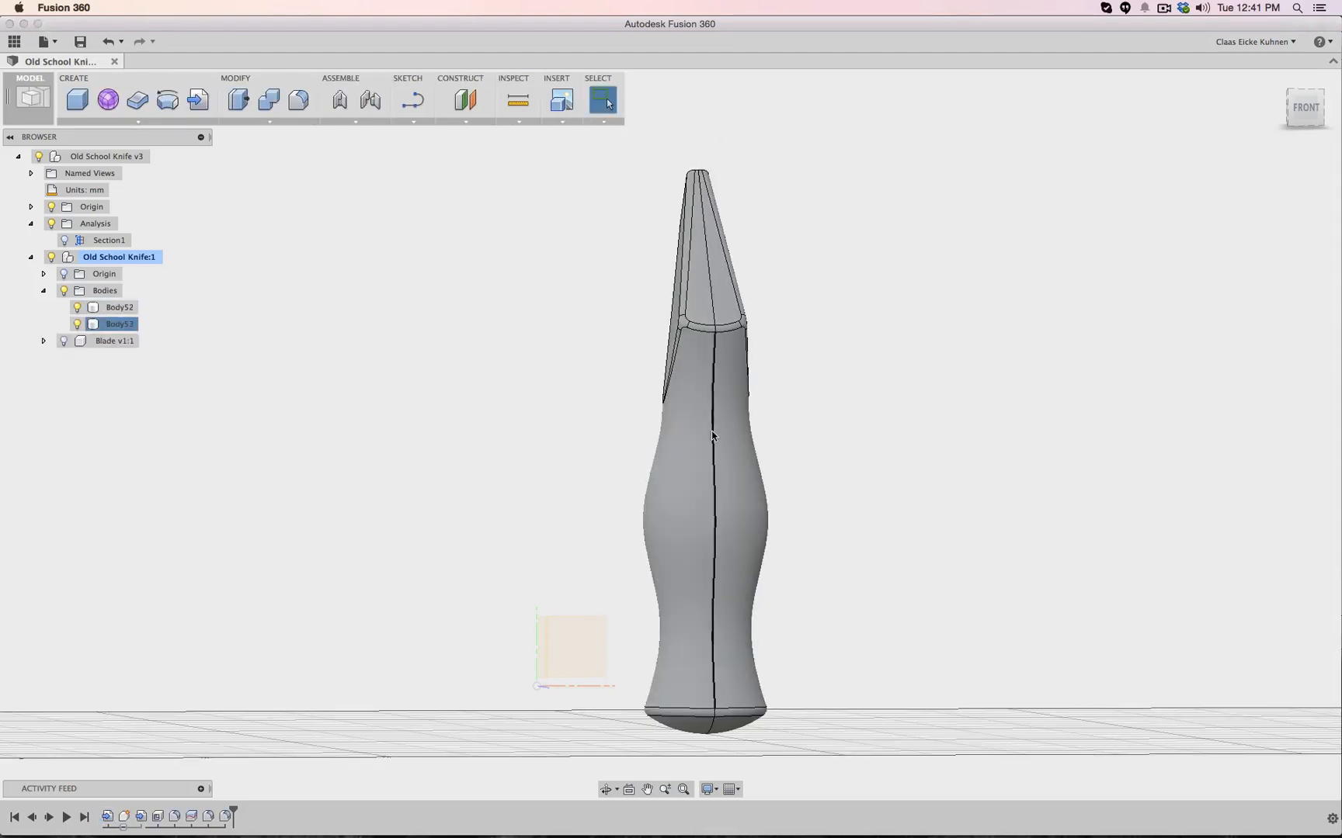
# Show the Blade component and hide handle half Body53 to expose the blade inside the handle
pyautogui.moveTo(1298, 116)
pyautogui.mouseDown()
pyautogui.moveTo(1211, 116)
pyautogui.moveTo(1242, 128)
pyautogui.moveTo(1288, 82)
pyautogui.moveTo(1242, 105)
pyautogui.moveTo(1273, 156)
pyautogui.moveTo(1305, 109)
pyautogui.moveTo(1051, 135)
pyautogui.mouseUp()
pyautogui.scroll(-3, 755, 180)
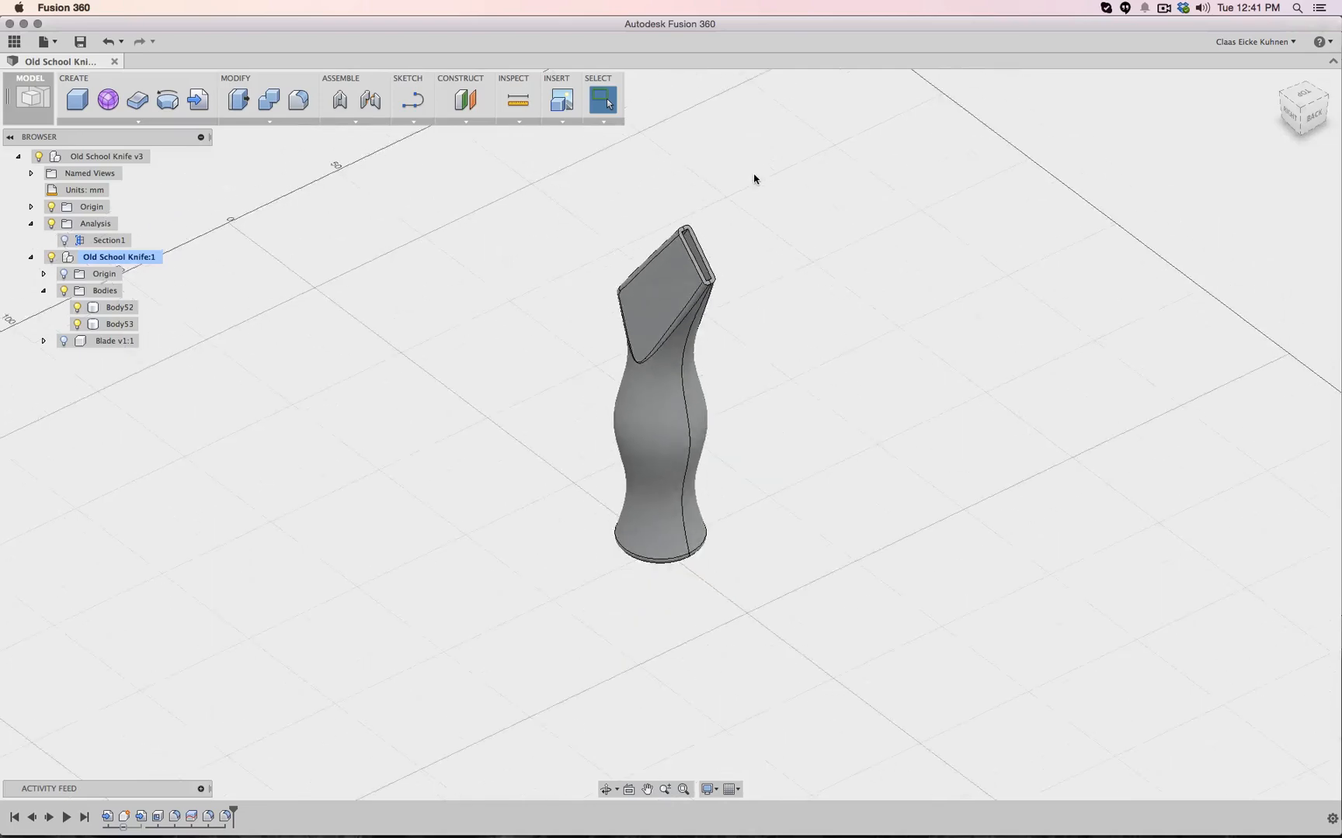
pyautogui.scroll(5, 757, 180)
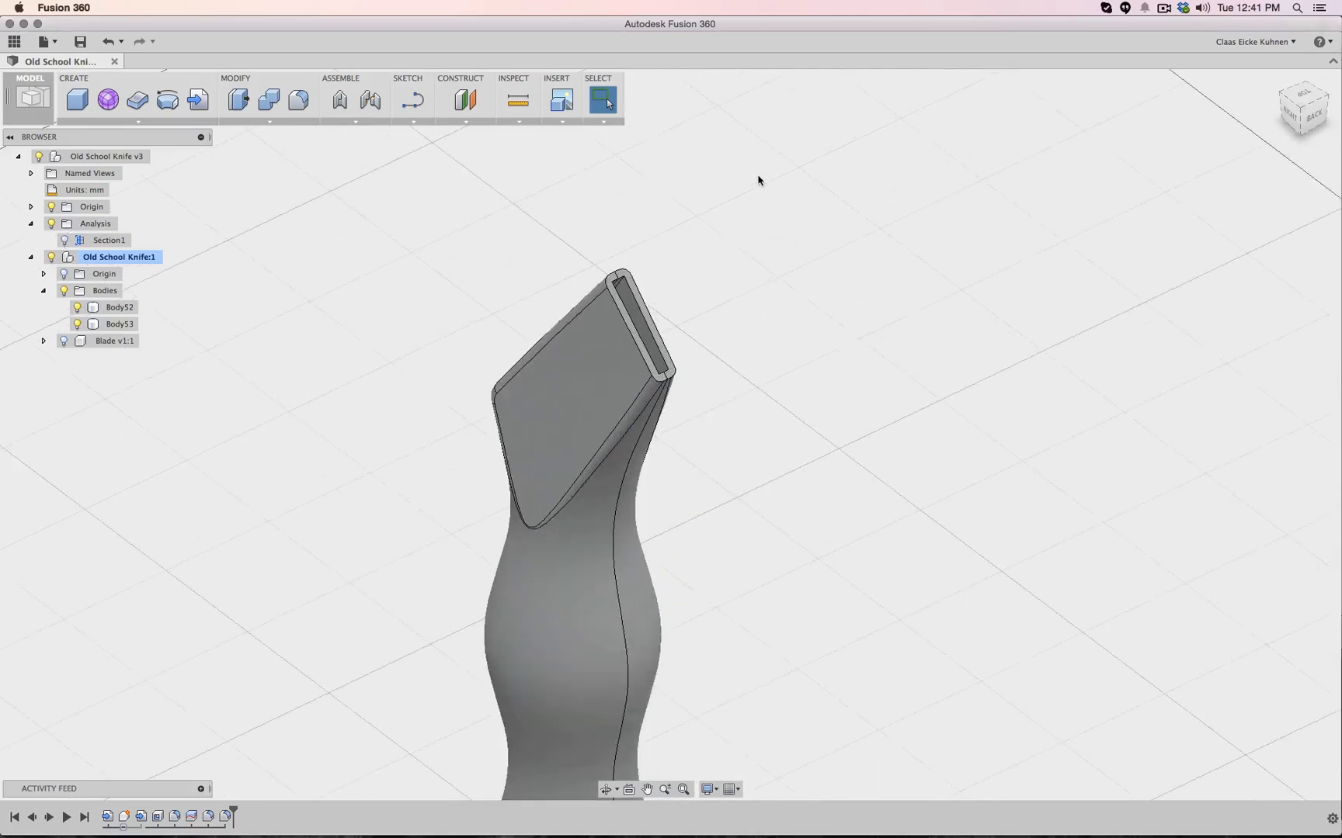
pyautogui.click(64, 341)
pyautogui.scroll(-2, 742, 281)
pyautogui.scroll(5, 741, 281)
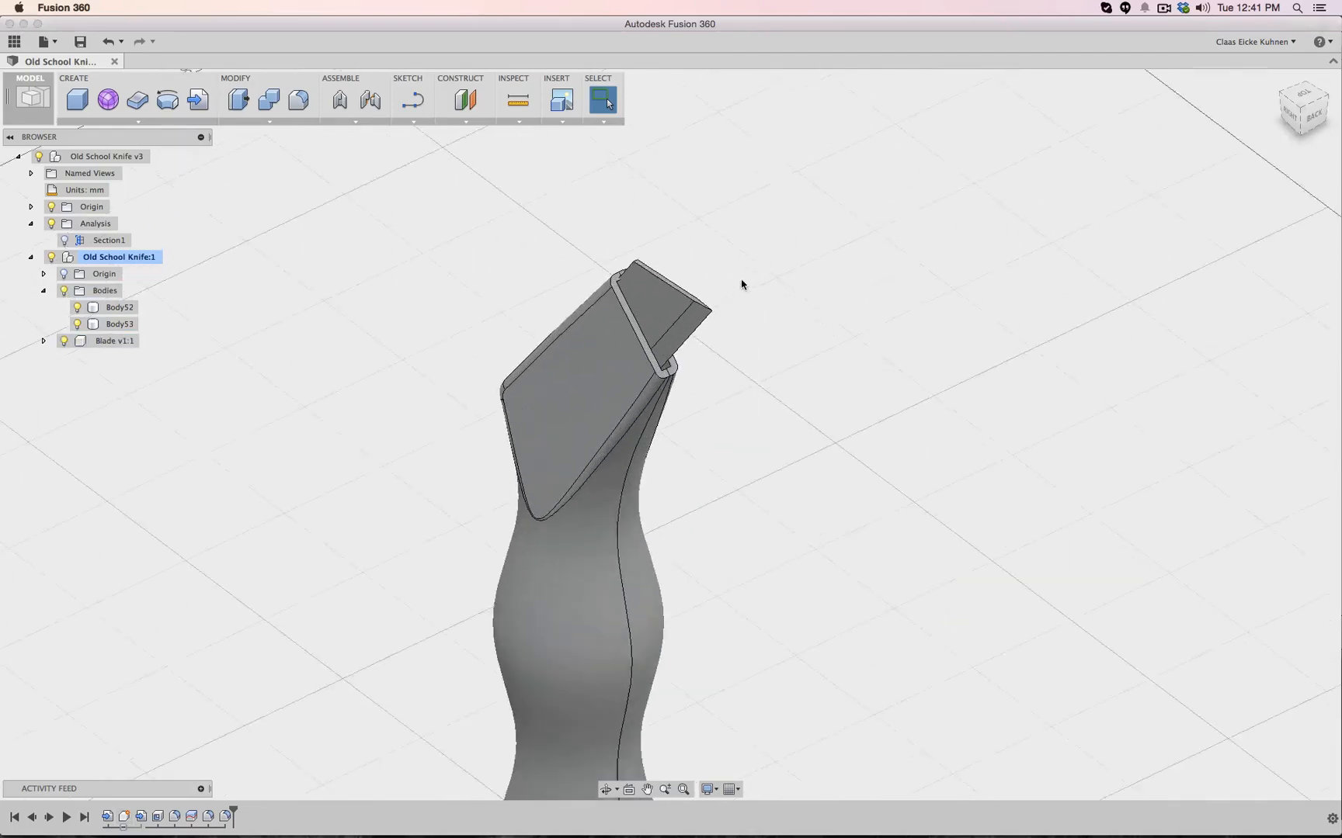
pyautogui.scroll(-1, 522, 263)
pyautogui.click(77, 324)
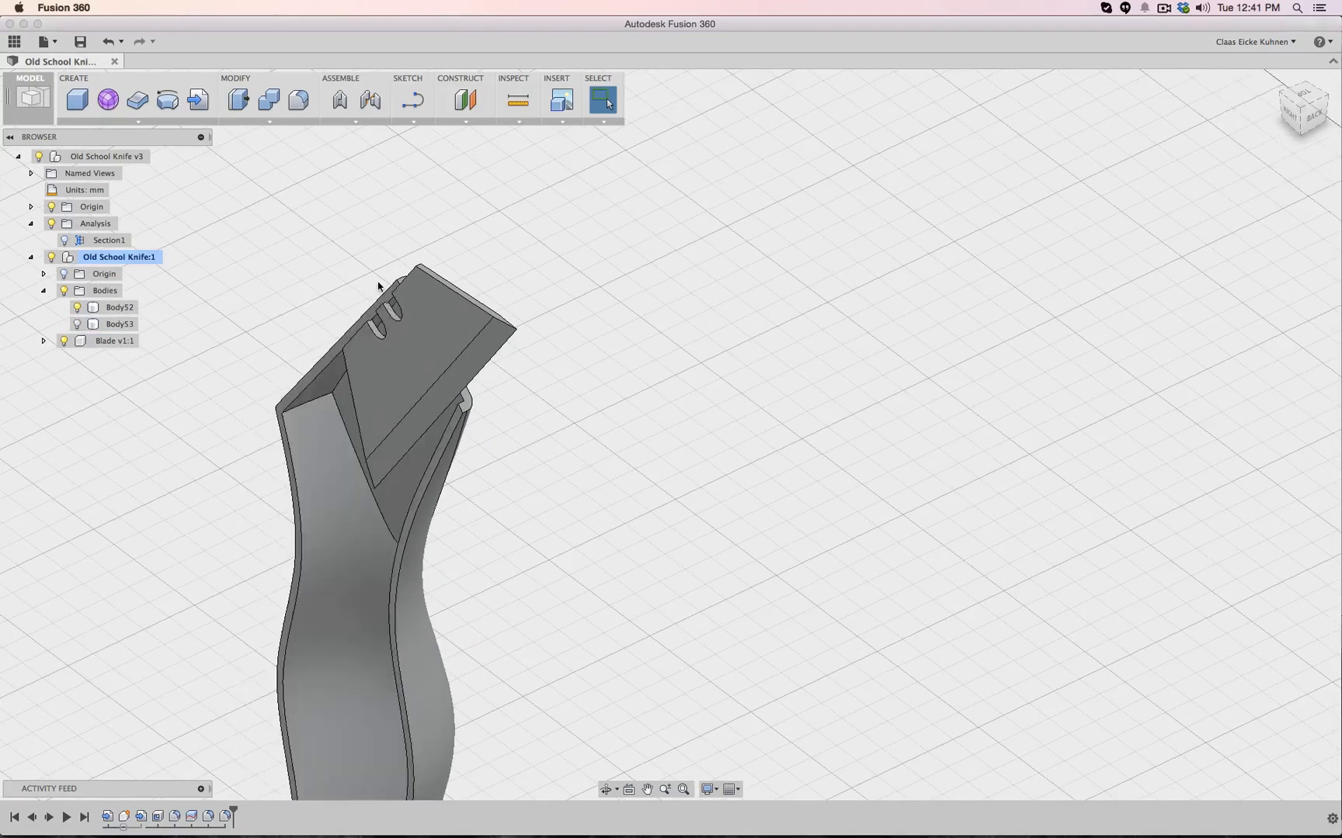
# Expand the Blade component's bodies and select the blade body, Body1
pyautogui.click(1281, 125)
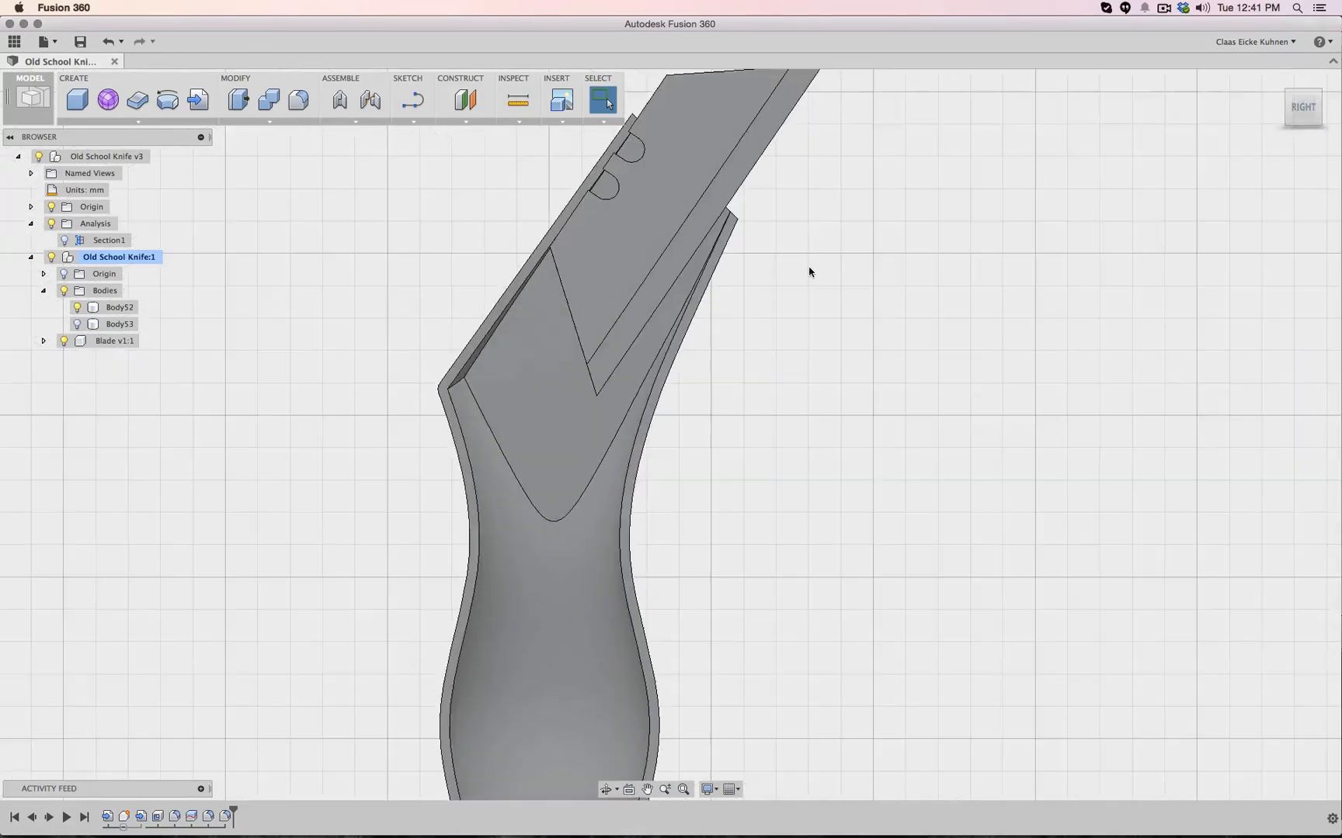
pyautogui.scroll(-3, 899, 264)
pyautogui.scroll(5, 885, 233)
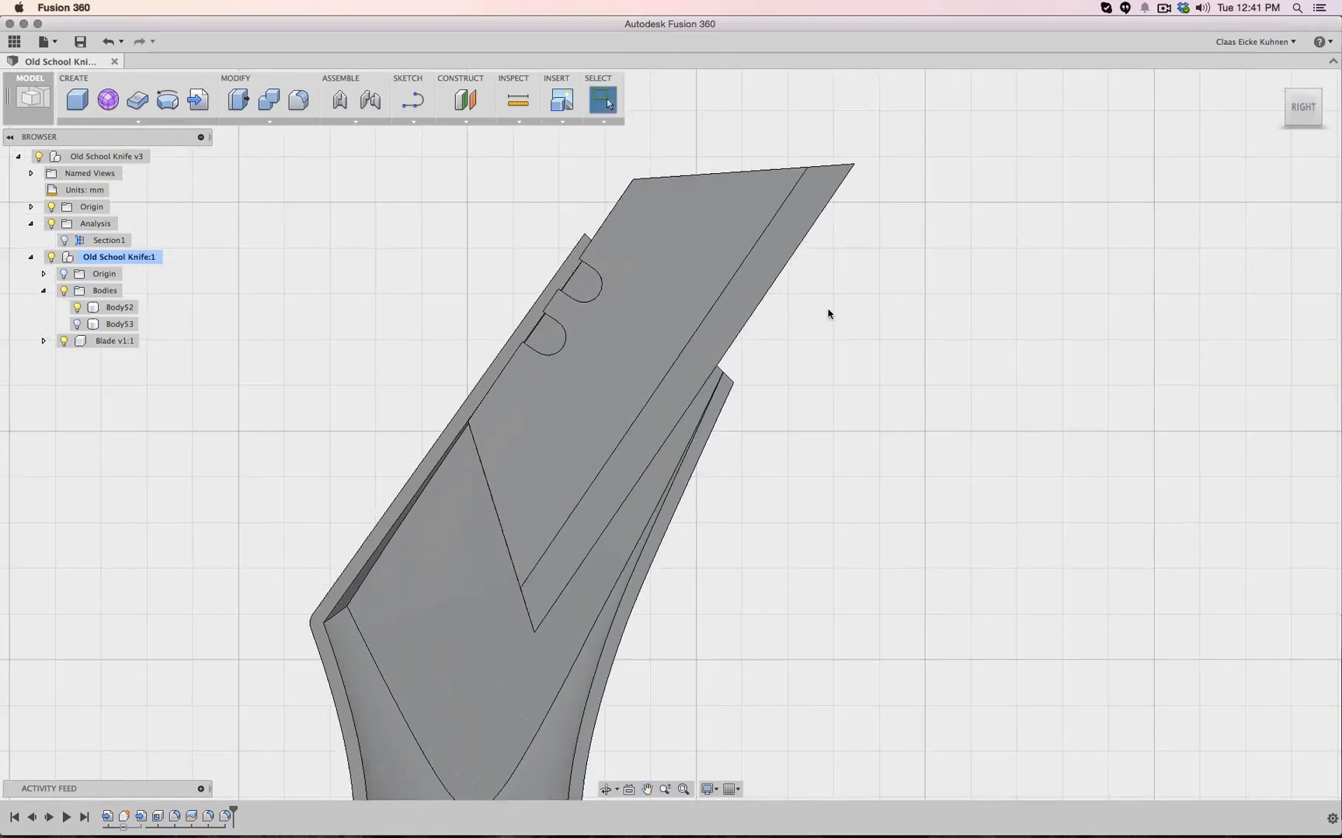
pyautogui.scroll(3, 829, 312)
pyautogui.scroll(-1, 818, 285)
pyautogui.moveTo(818, 285); pyautogui.dragTo(965, 307, button='middle')
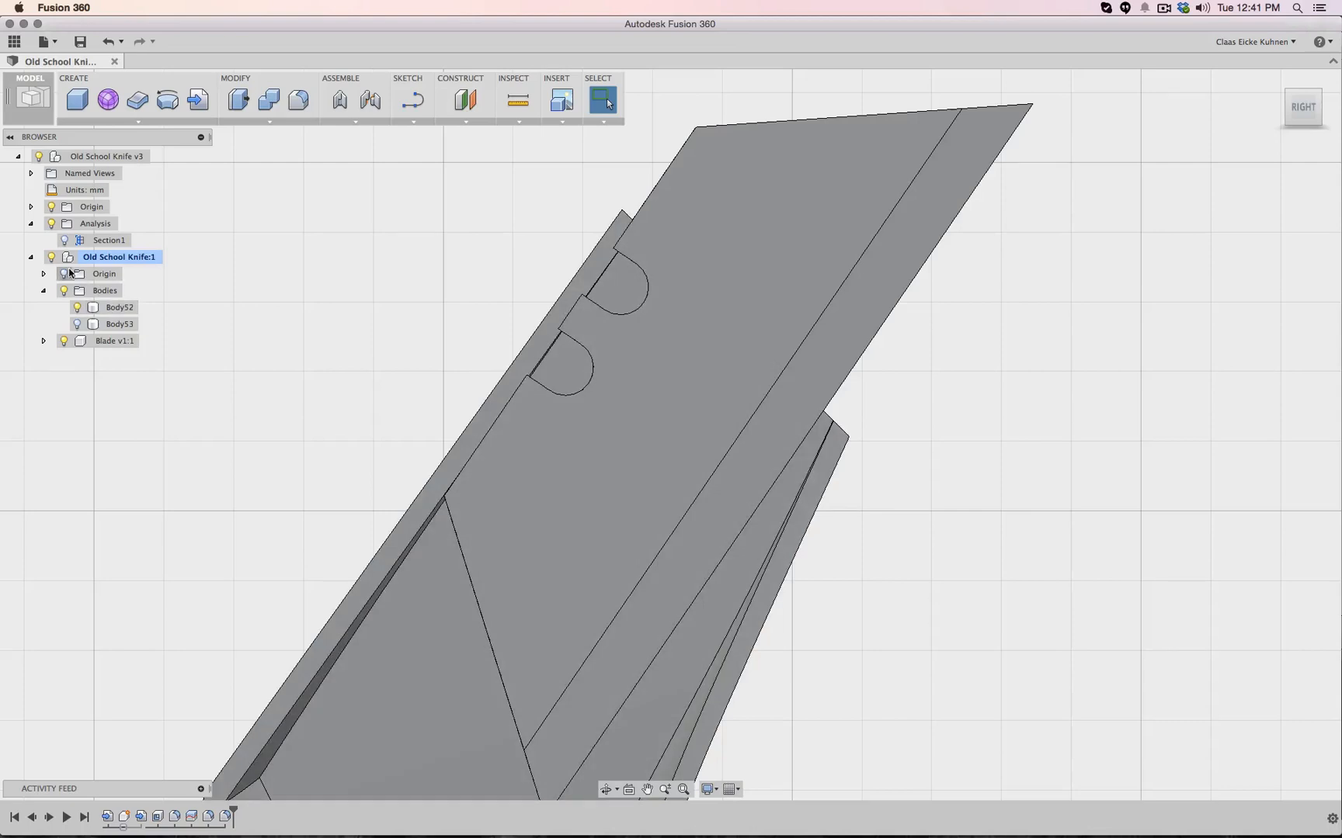
pyautogui.click(102, 263)
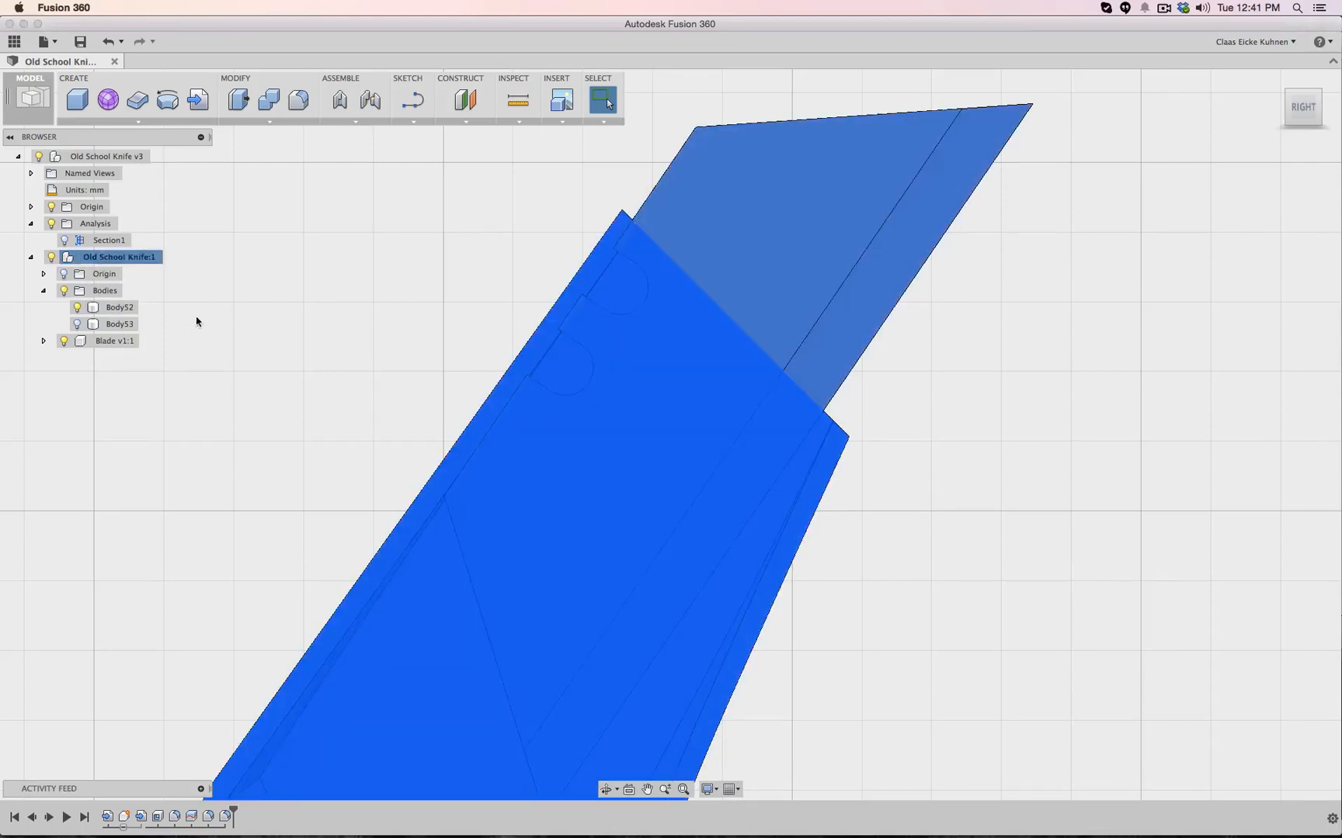
pyautogui.click(45, 341)
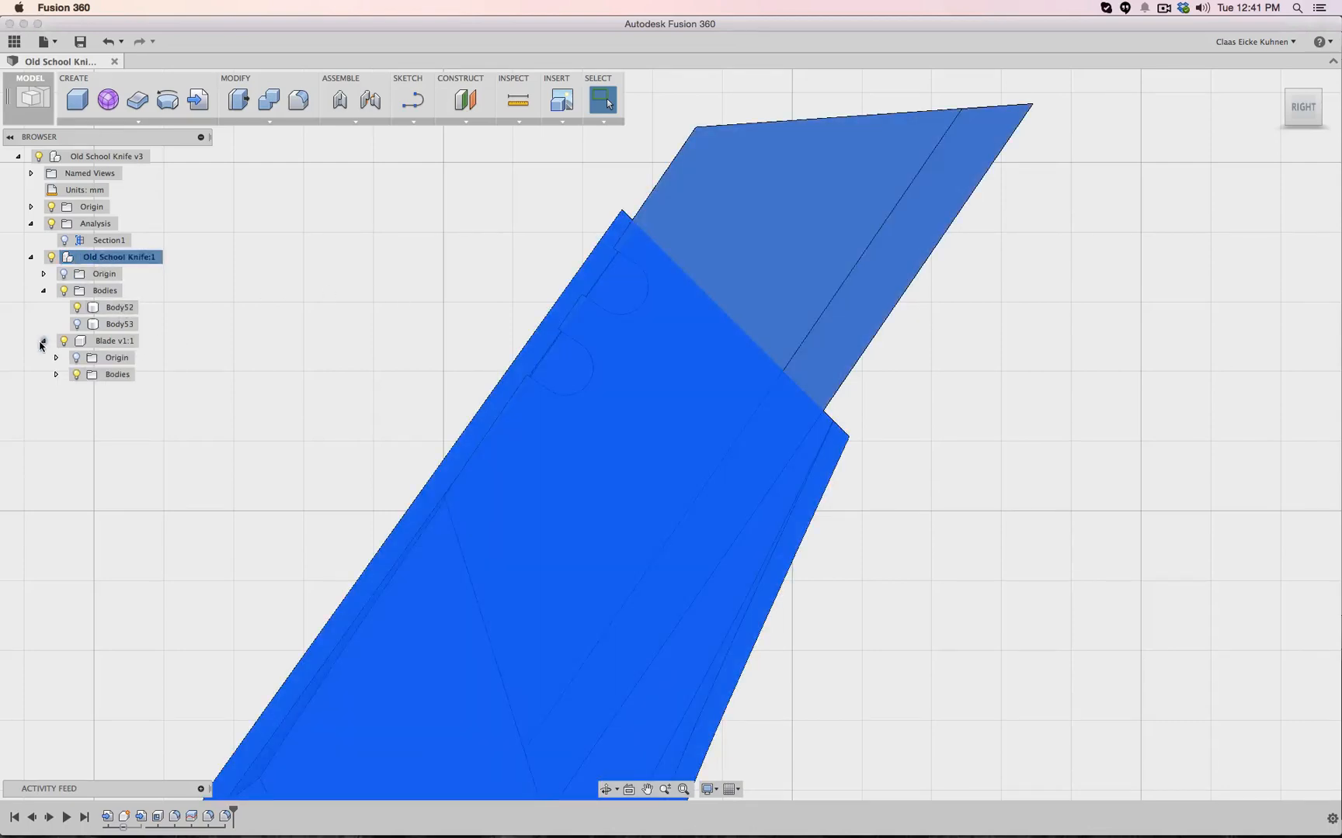
pyautogui.click(56, 376)
pyautogui.click(129, 392)
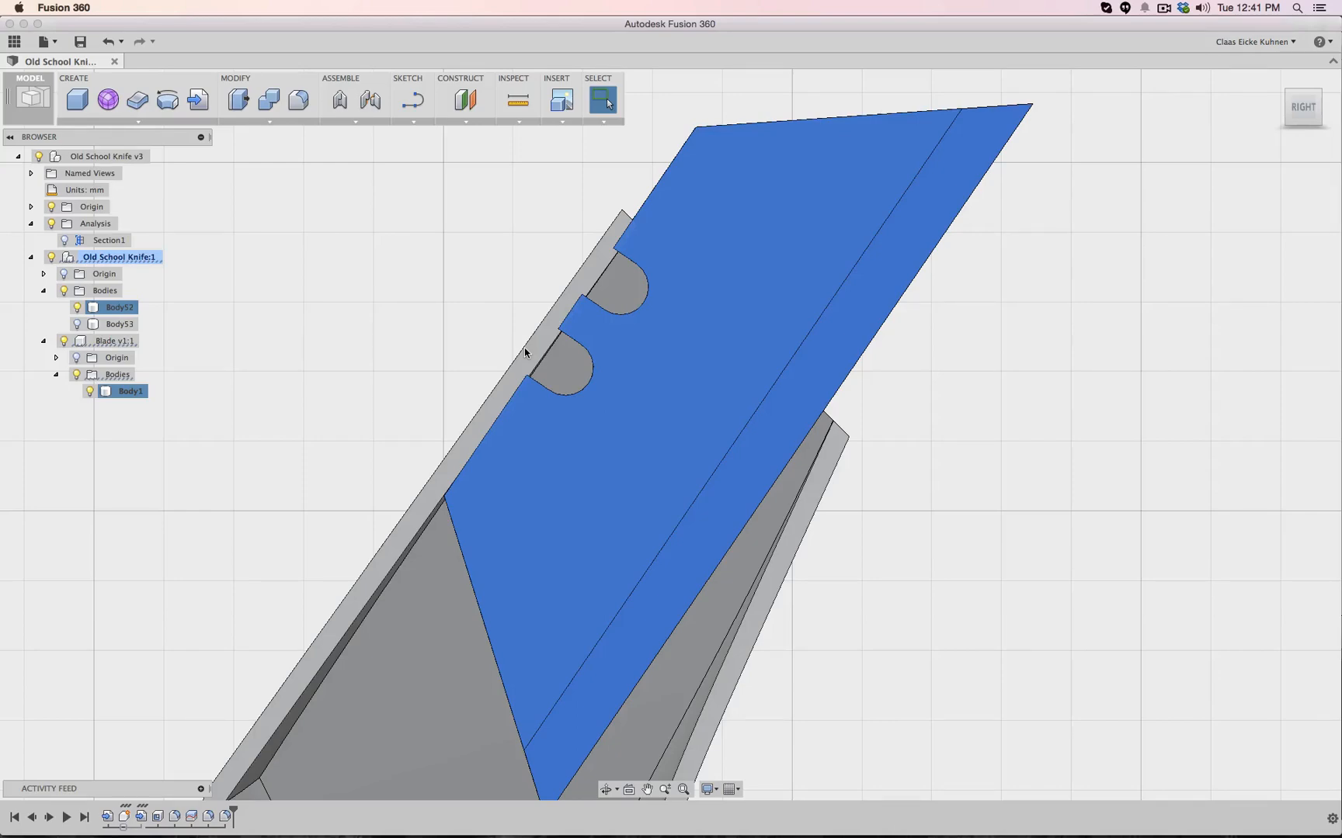
# Save the design as a new version with the description User Saved
pyautogui.scroll(3, 524, 348)
pyautogui.scroll(-6, 524, 348)
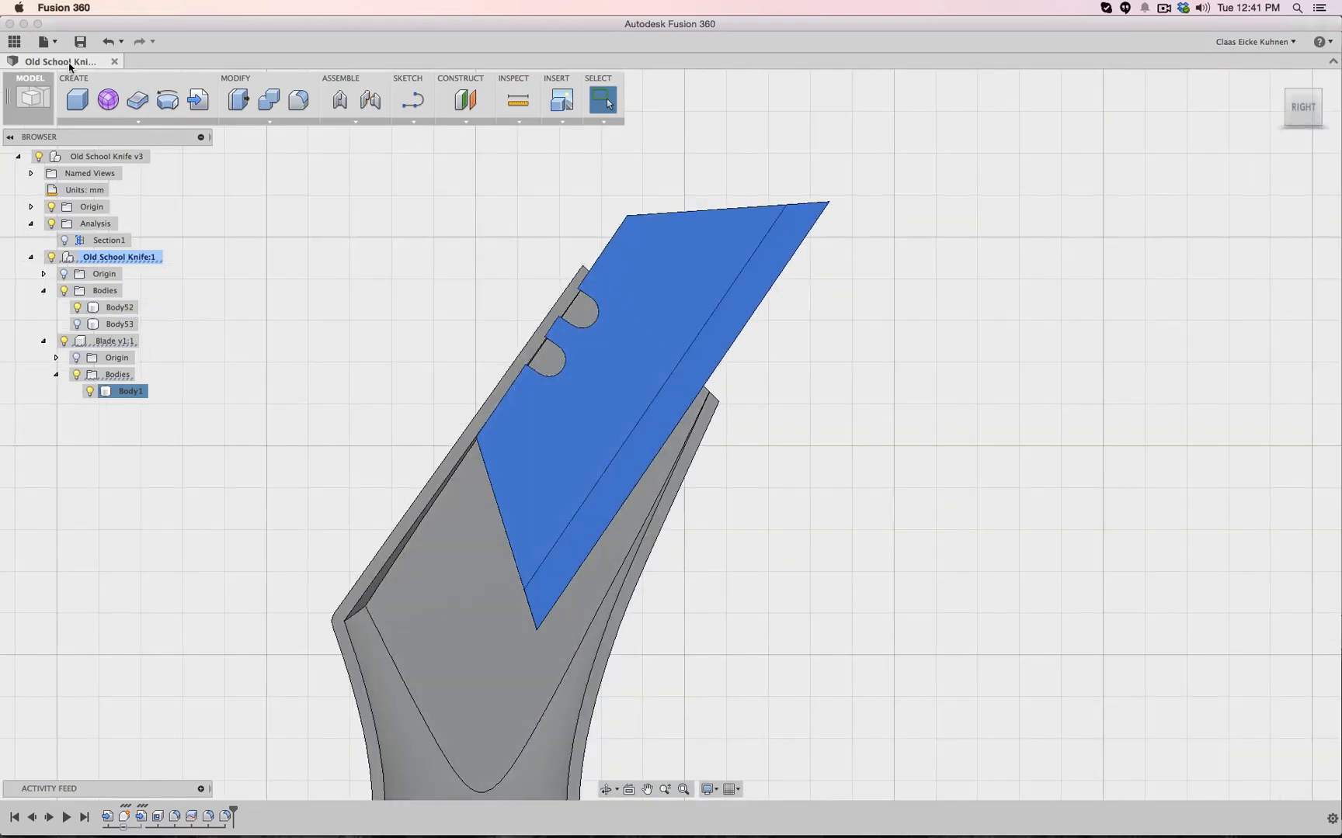
pyautogui.click(80, 43)
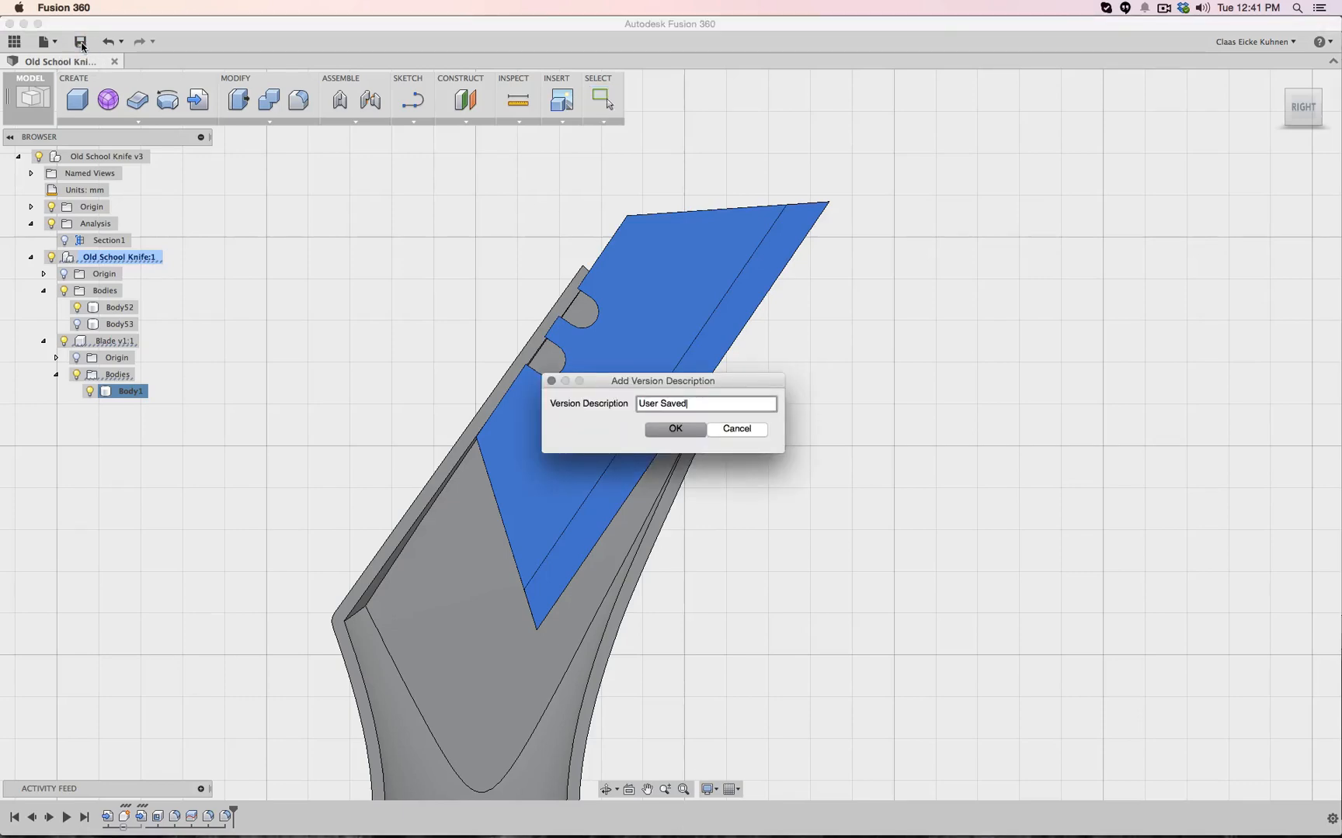
pyautogui.click(677, 431)
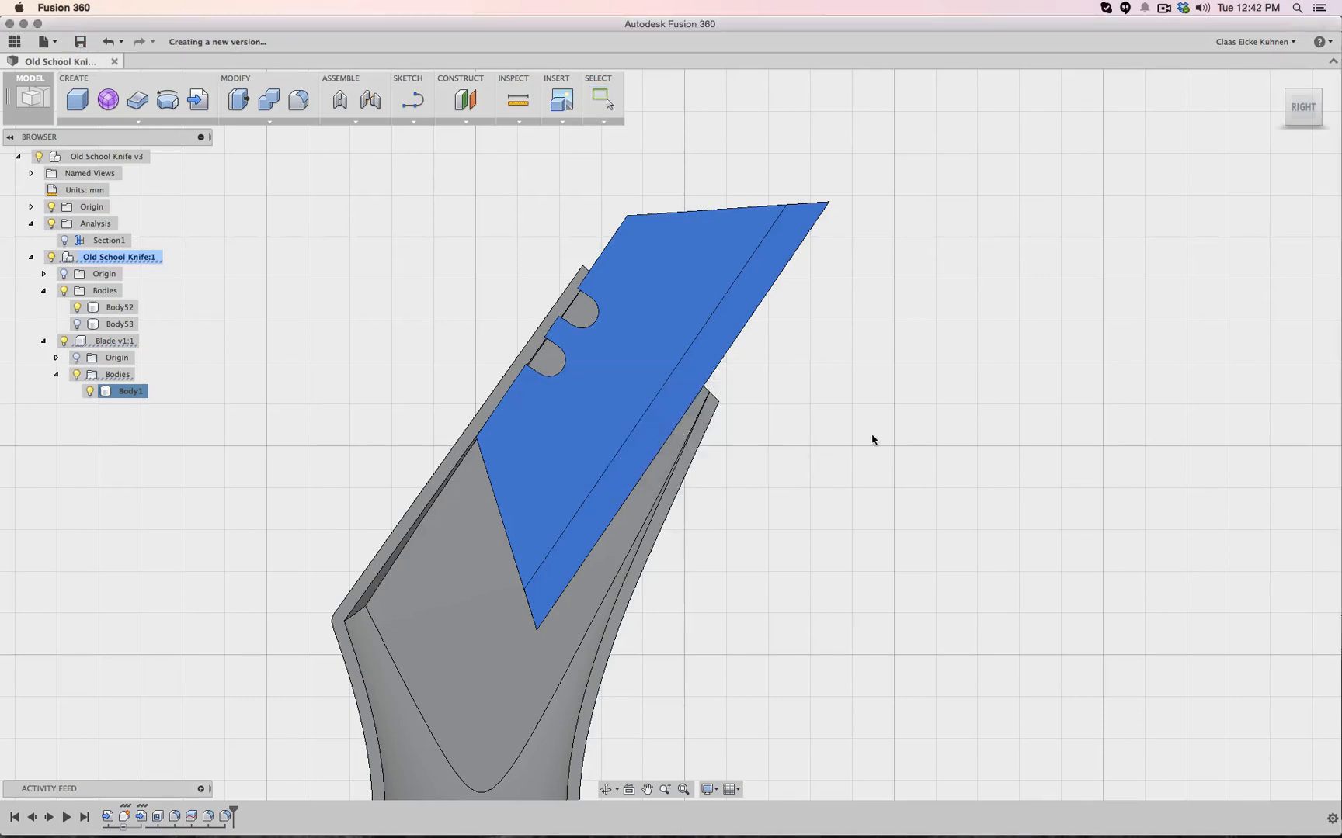
# Start a Move of the blade body and reorient the manipulator to the blade's straight back edge
pyautogui.click(269, 122)
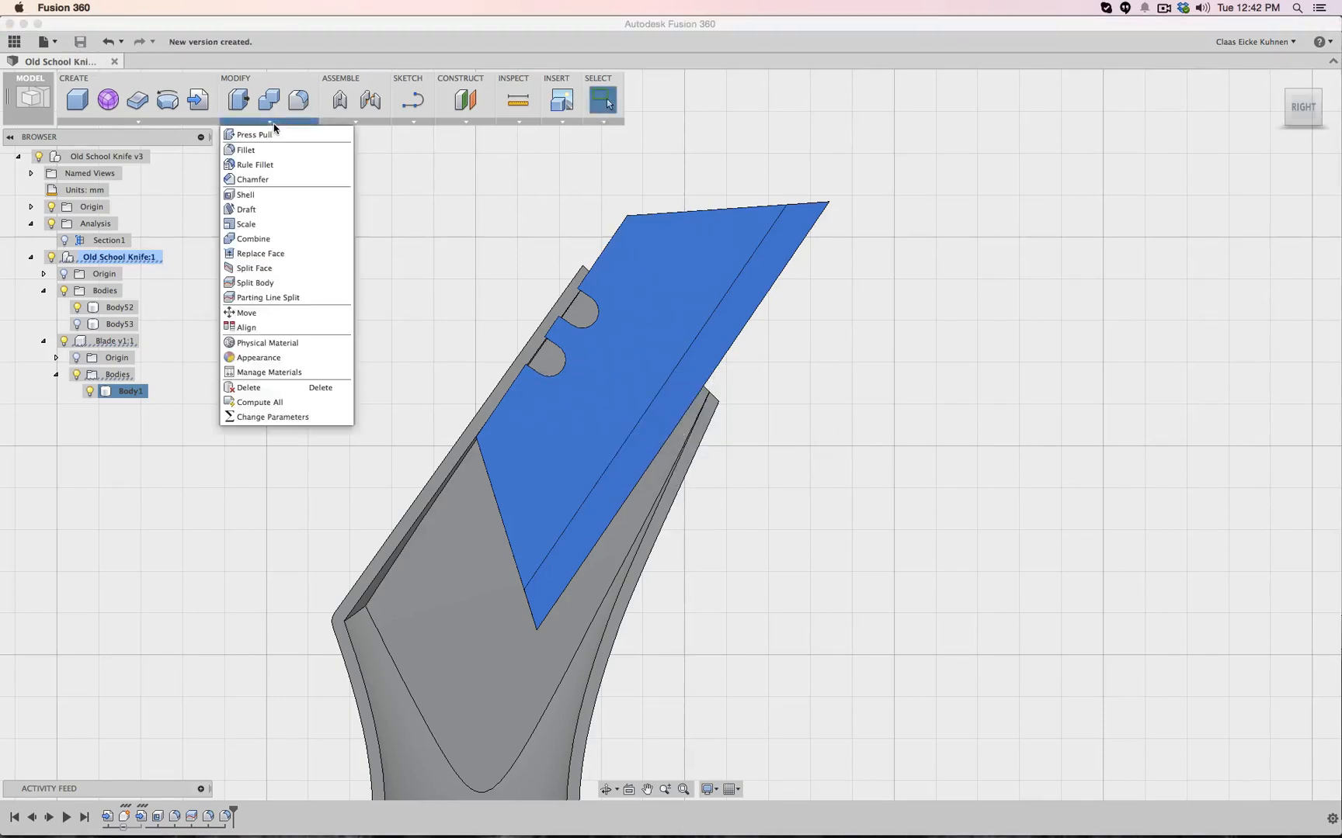
pyautogui.click(280, 314)
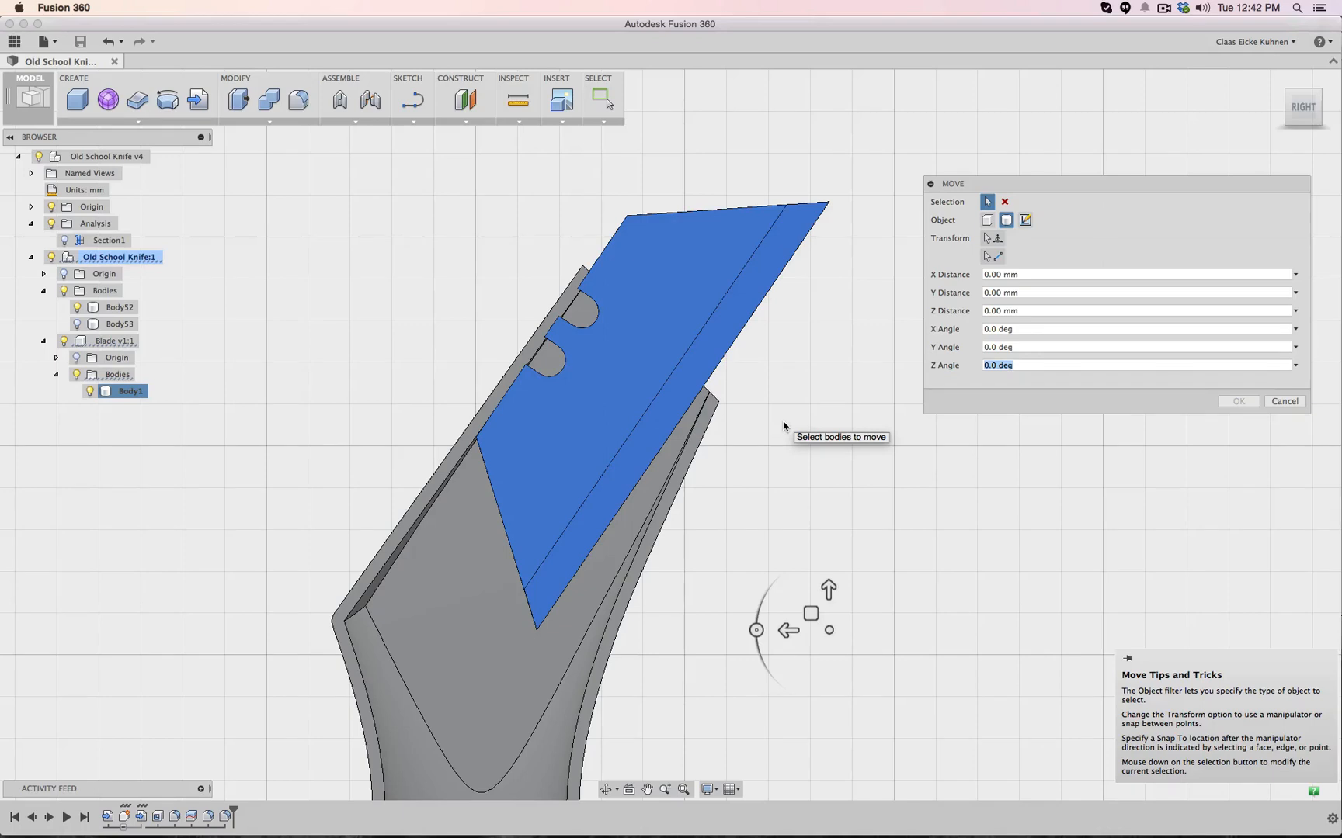
pyautogui.click(994, 238)
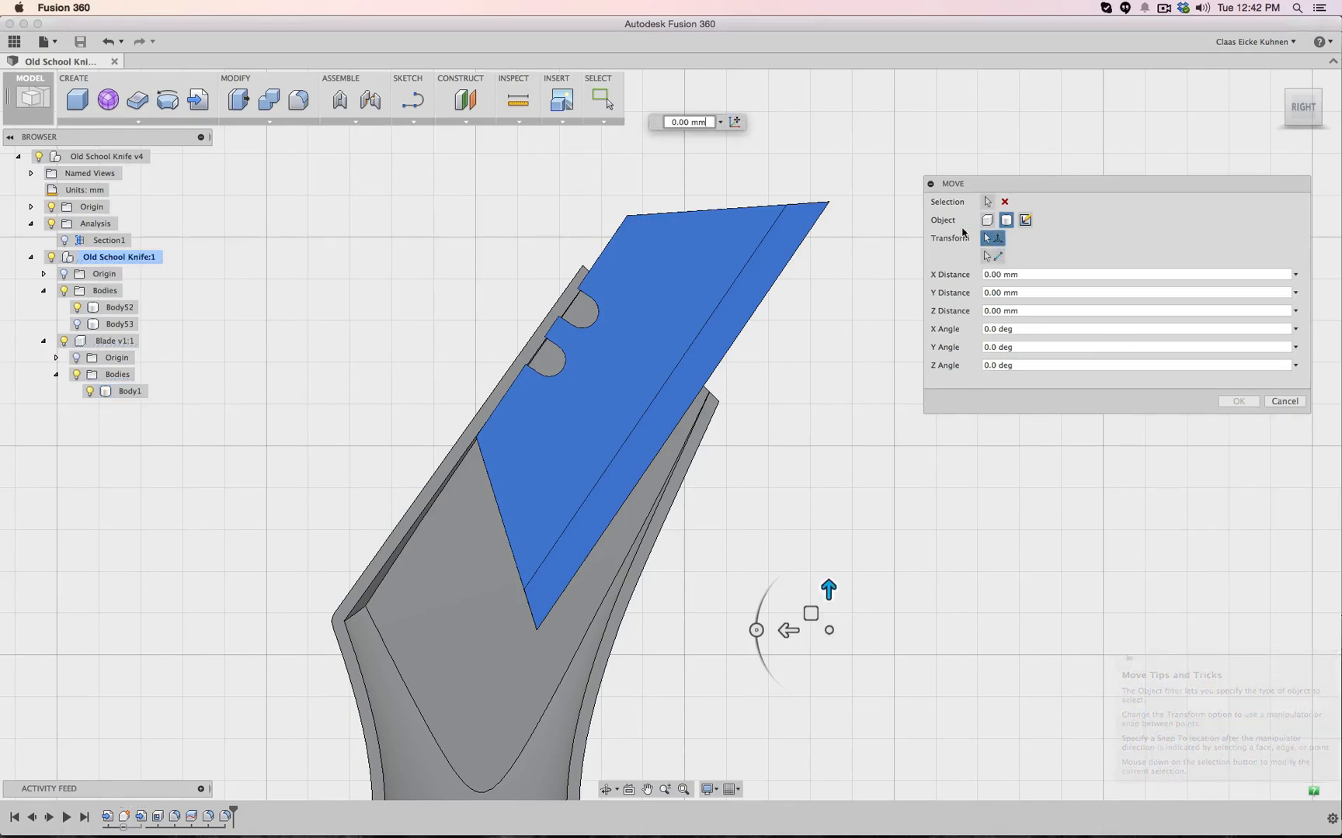
pyautogui.click(736, 123)
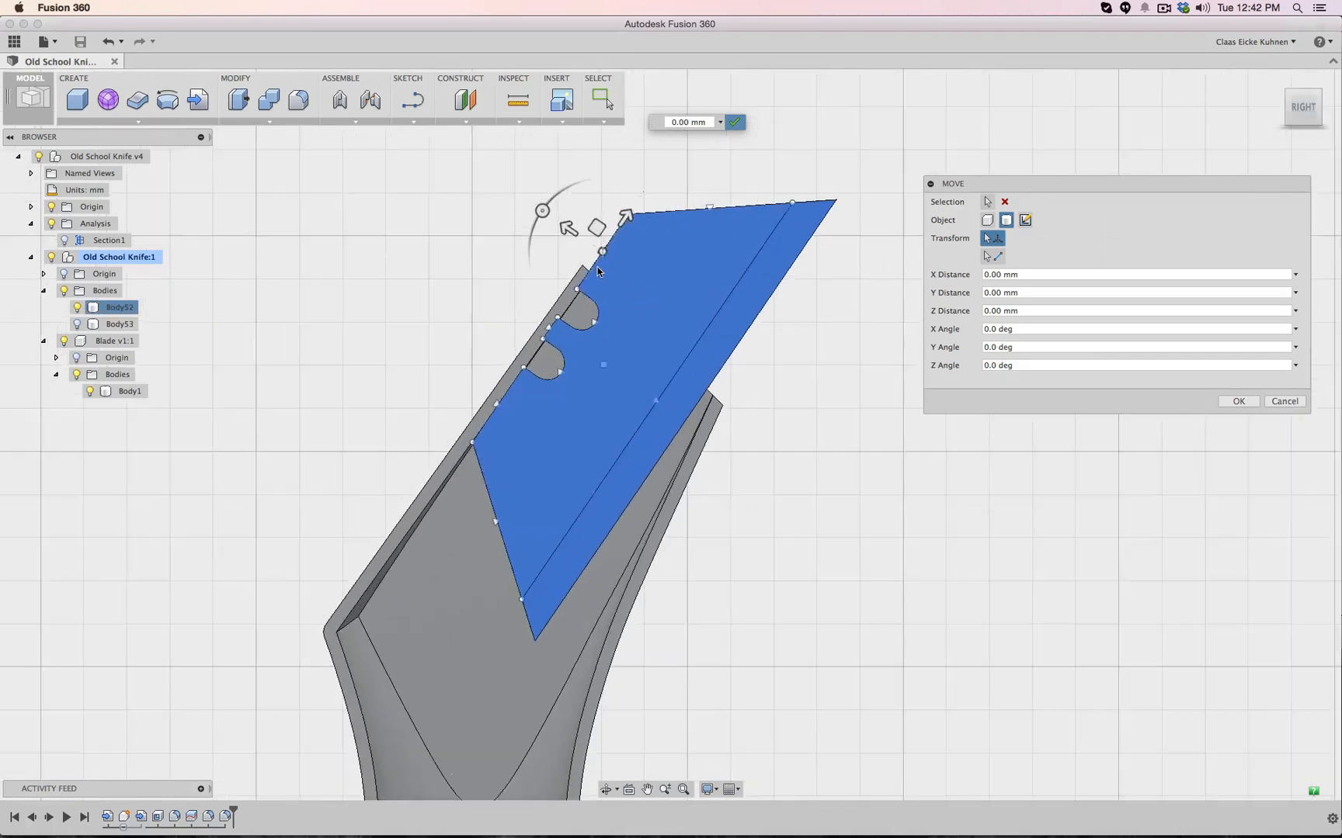
pyautogui.scroll(3, 598, 271)
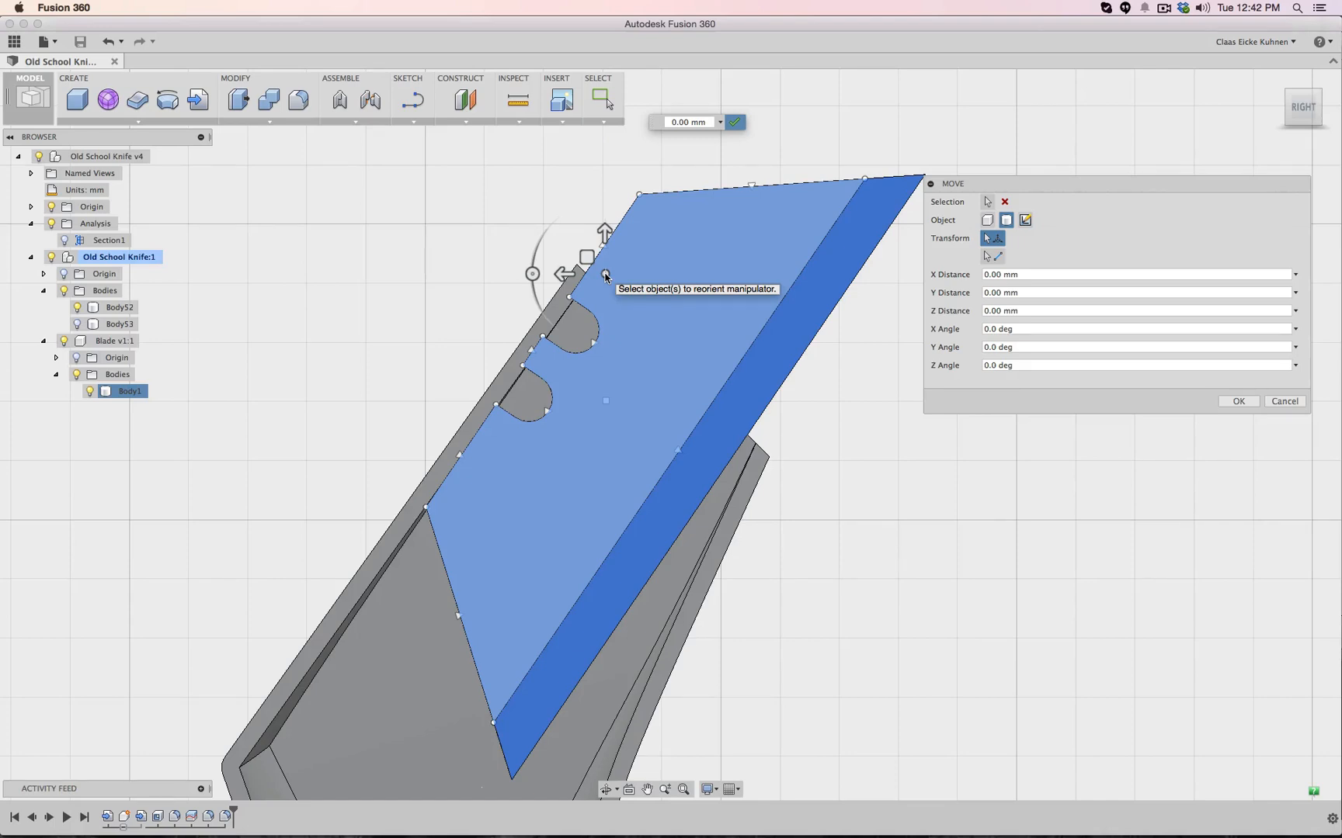
pyautogui.click(606, 277)
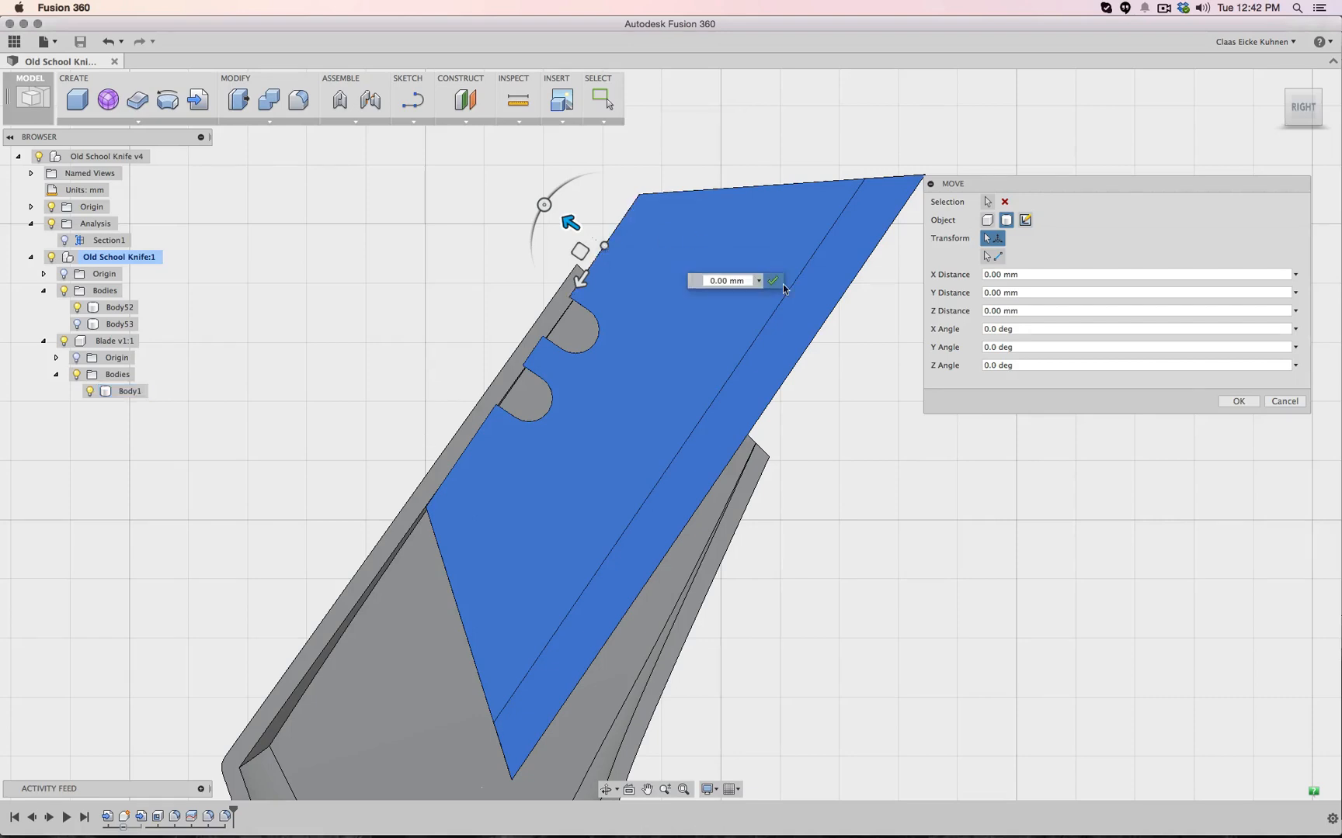
pyautogui.click(774, 281)
# Disable adaptive snap and shift the blade about 0.62 mm away from the handle's back wall
pyautogui.moveTo(567, 222)
pyautogui.mouseDown()
pyautogui.moveTo(578, 228)
pyautogui.moveTo(568, 218)
pyautogui.mouseUp()
pyautogui.click(733, 789)
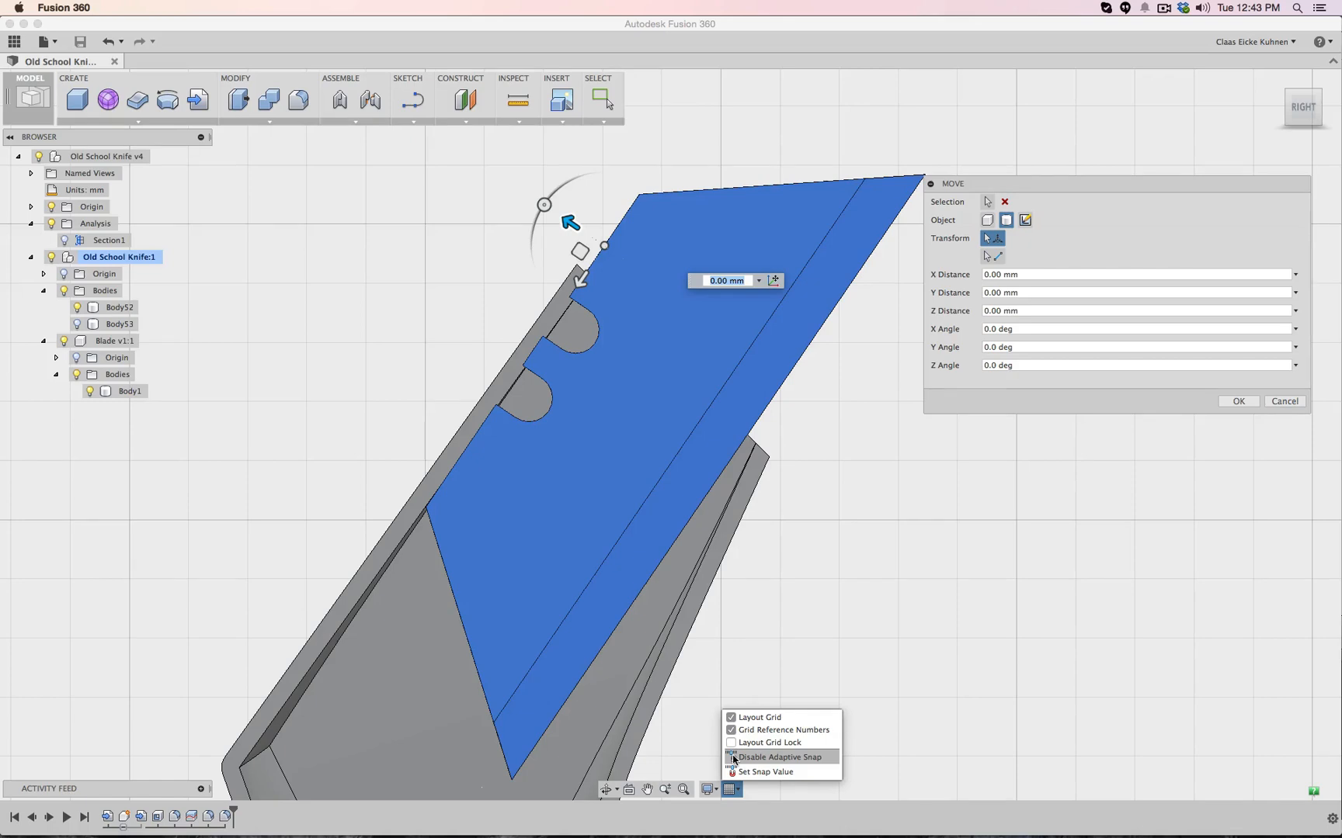
pyautogui.click(733, 757)
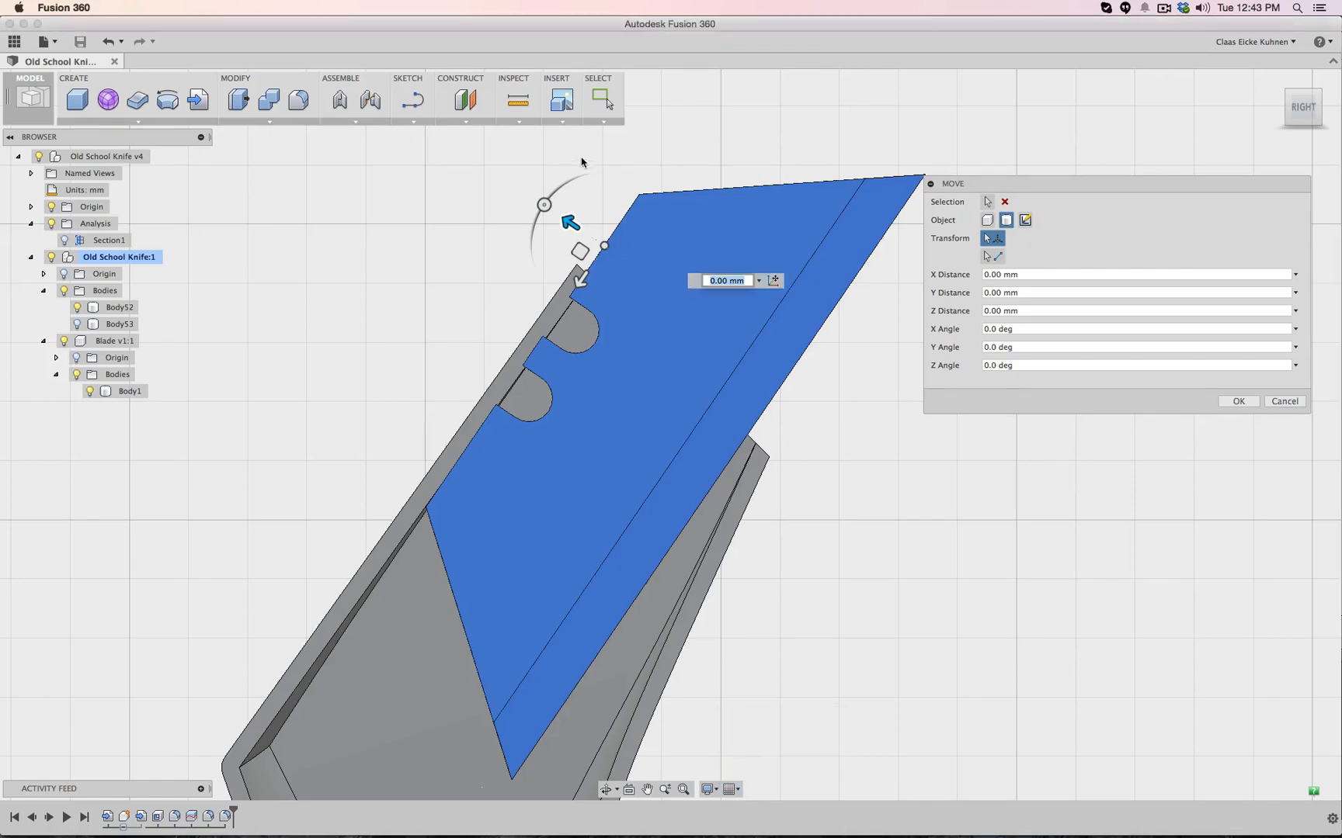
pyautogui.moveTo(571, 223); pyautogui.dragTo(578, 226)
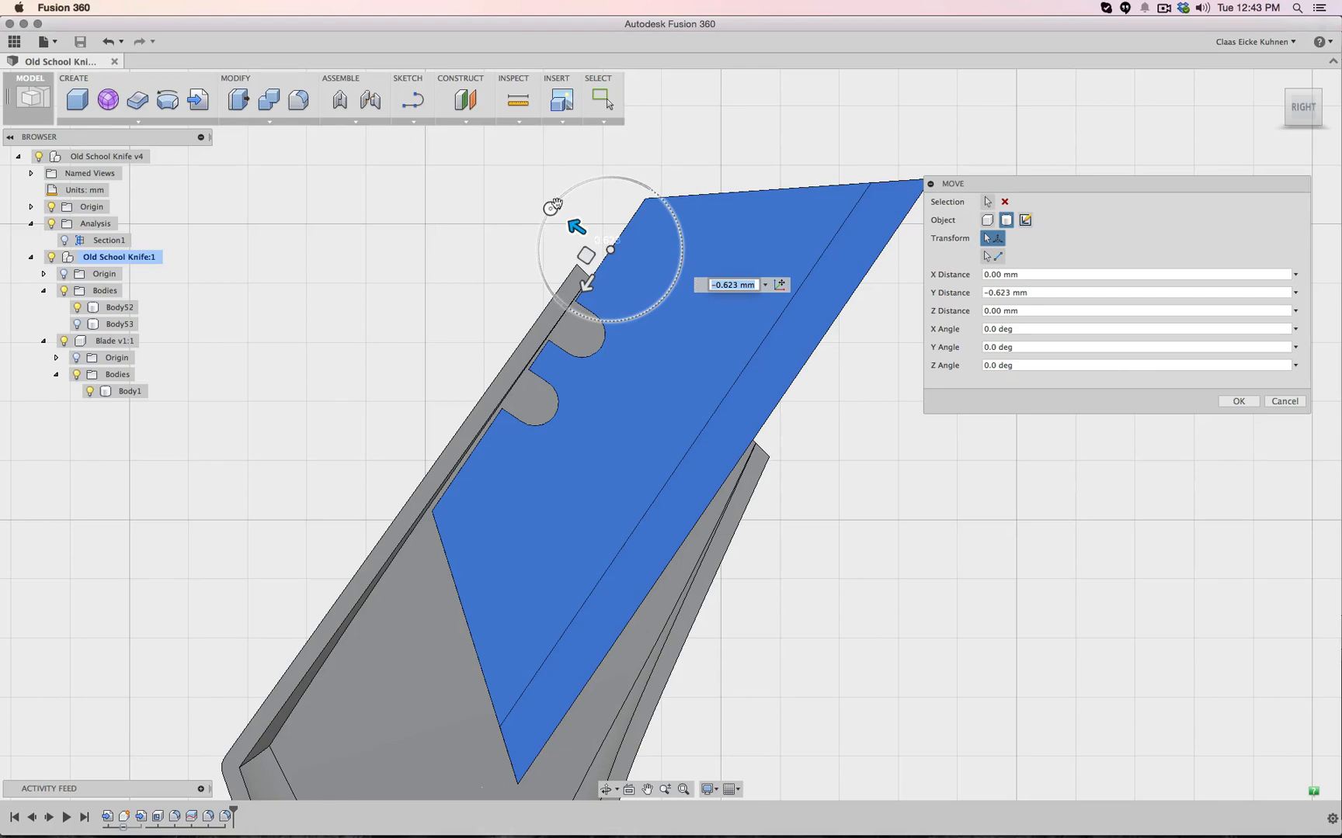
# Rotate the blade 0.6 degrees about Z, slide it along its back edge deeper into the handle, and finish the move
pyautogui.moveTo(550, 207); pyautogui.dragTo(423, 111)
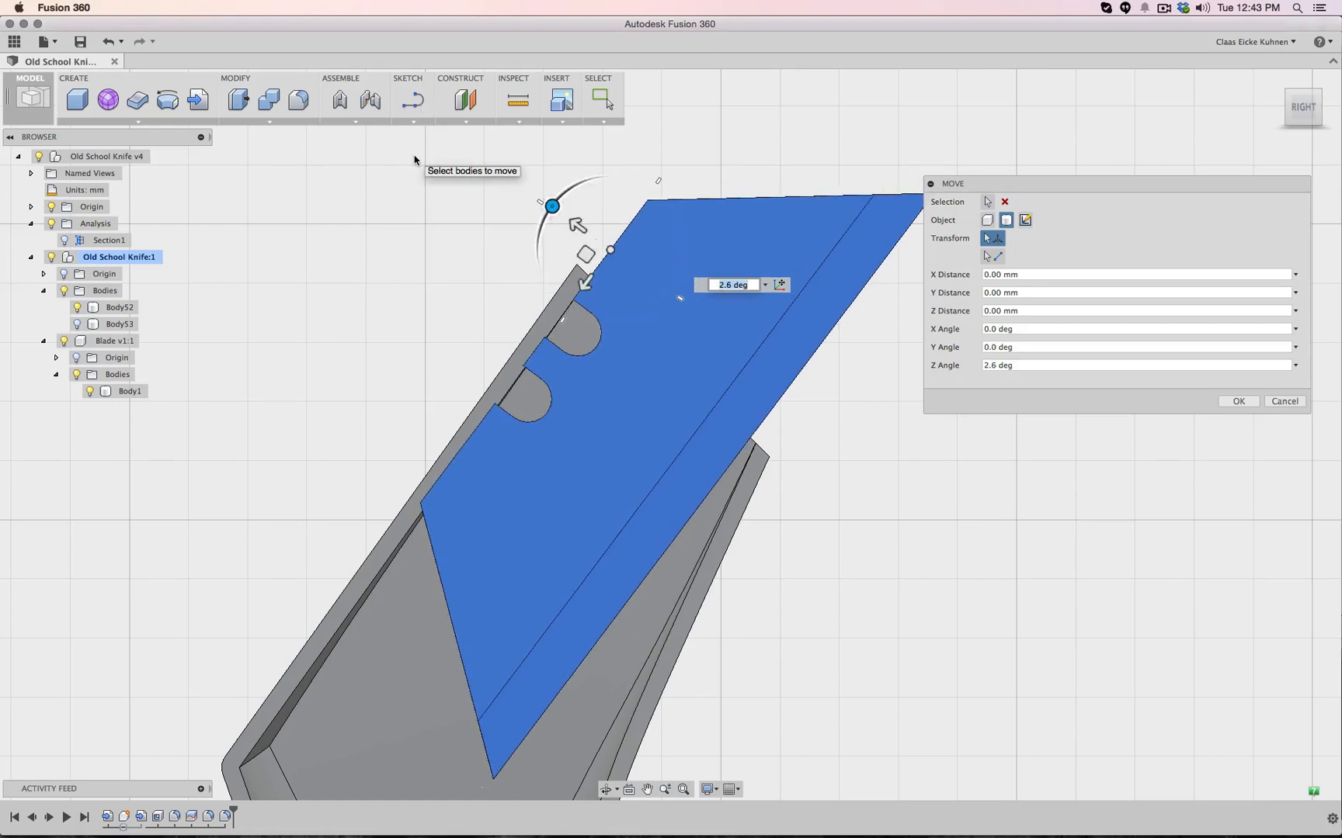
pyautogui.write('1')
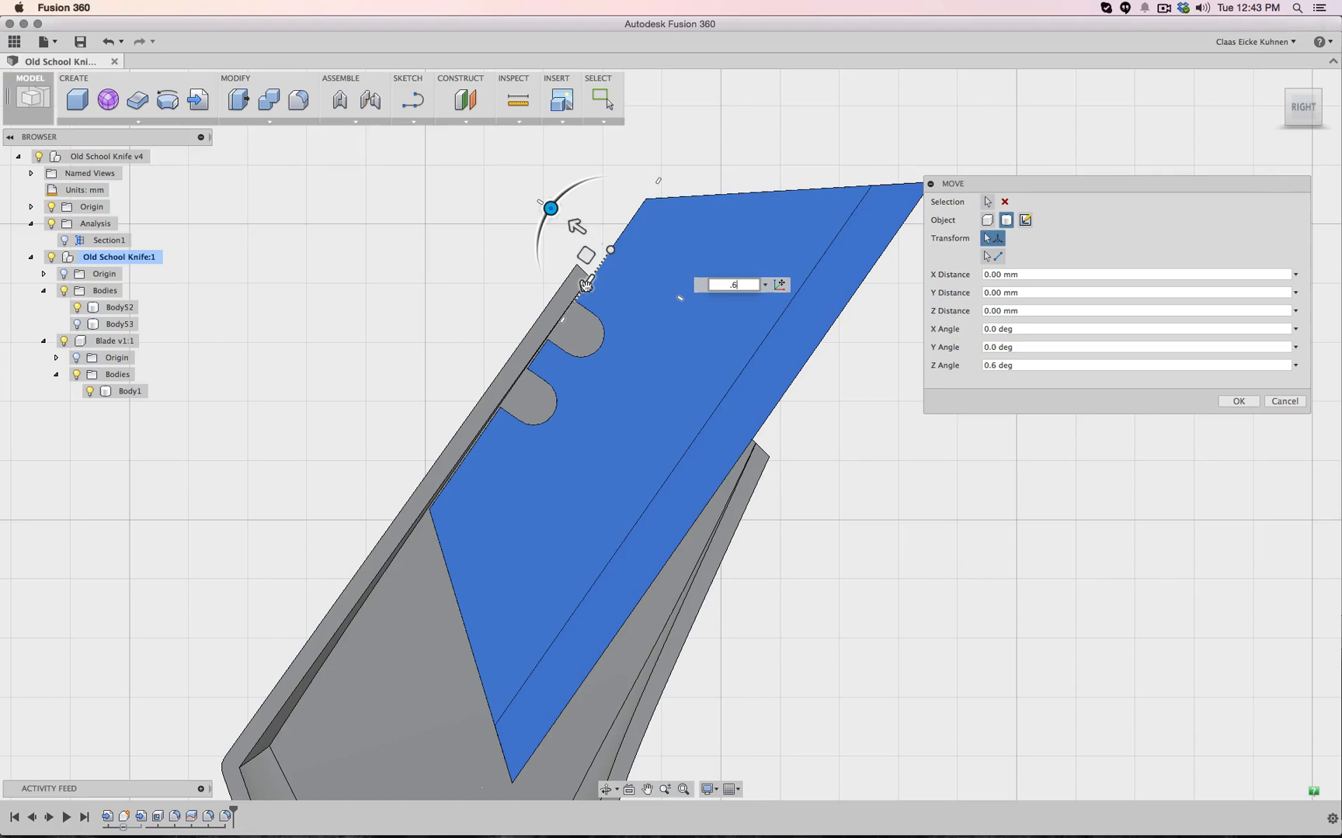
pyautogui.moveTo(586, 287); pyautogui.dragTo(553, 381)
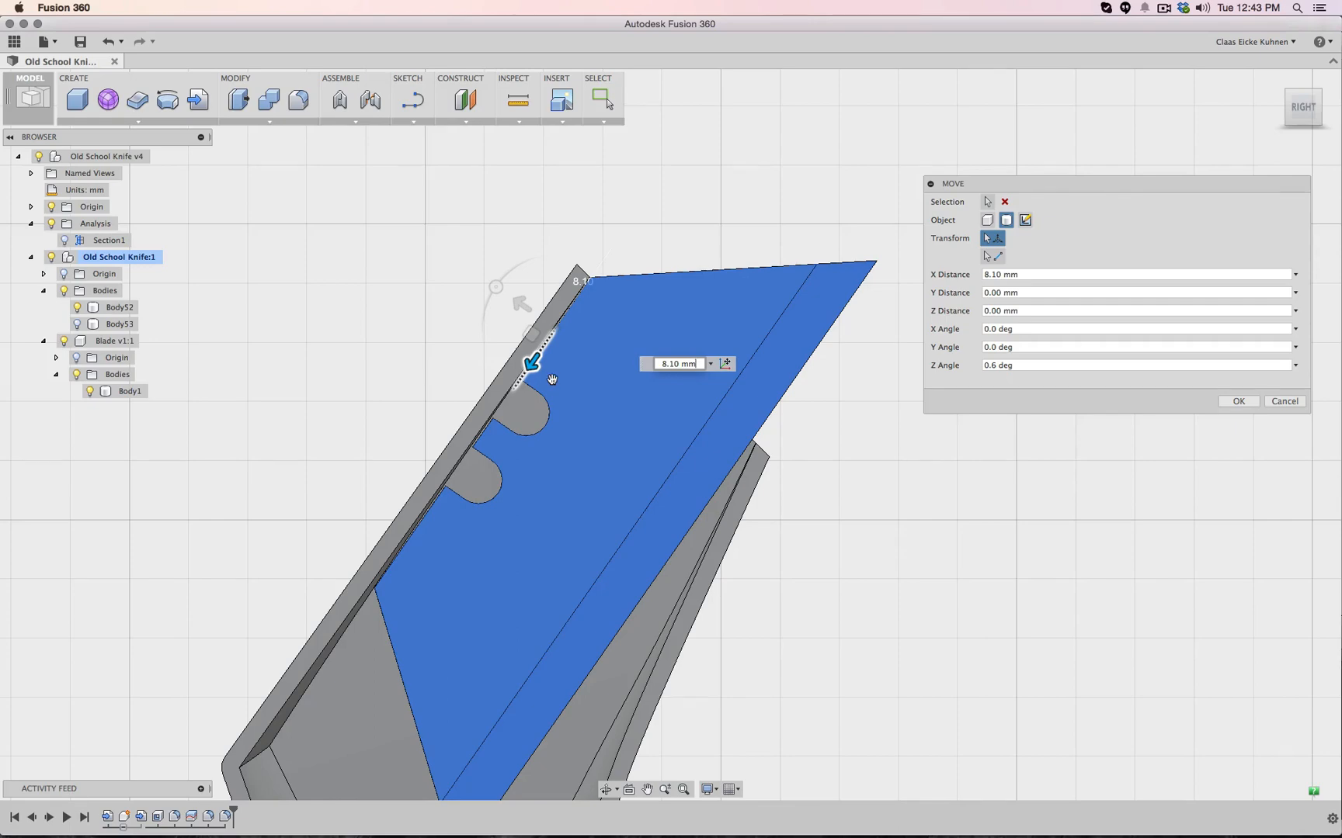
pyautogui.scroll(-5, 552, 379)
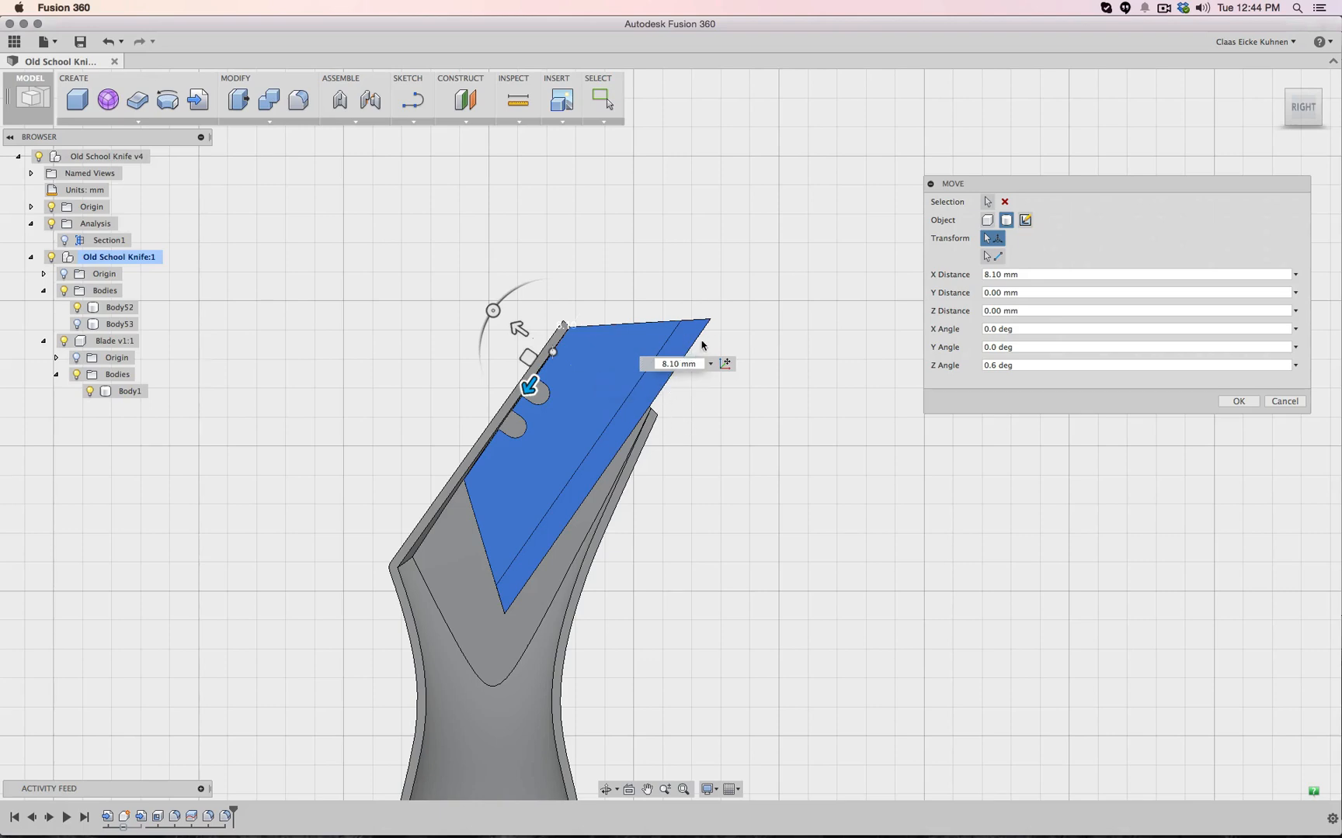
pyautogui.moveTo(528, 384); pyautogui.dragTo(532, 381)
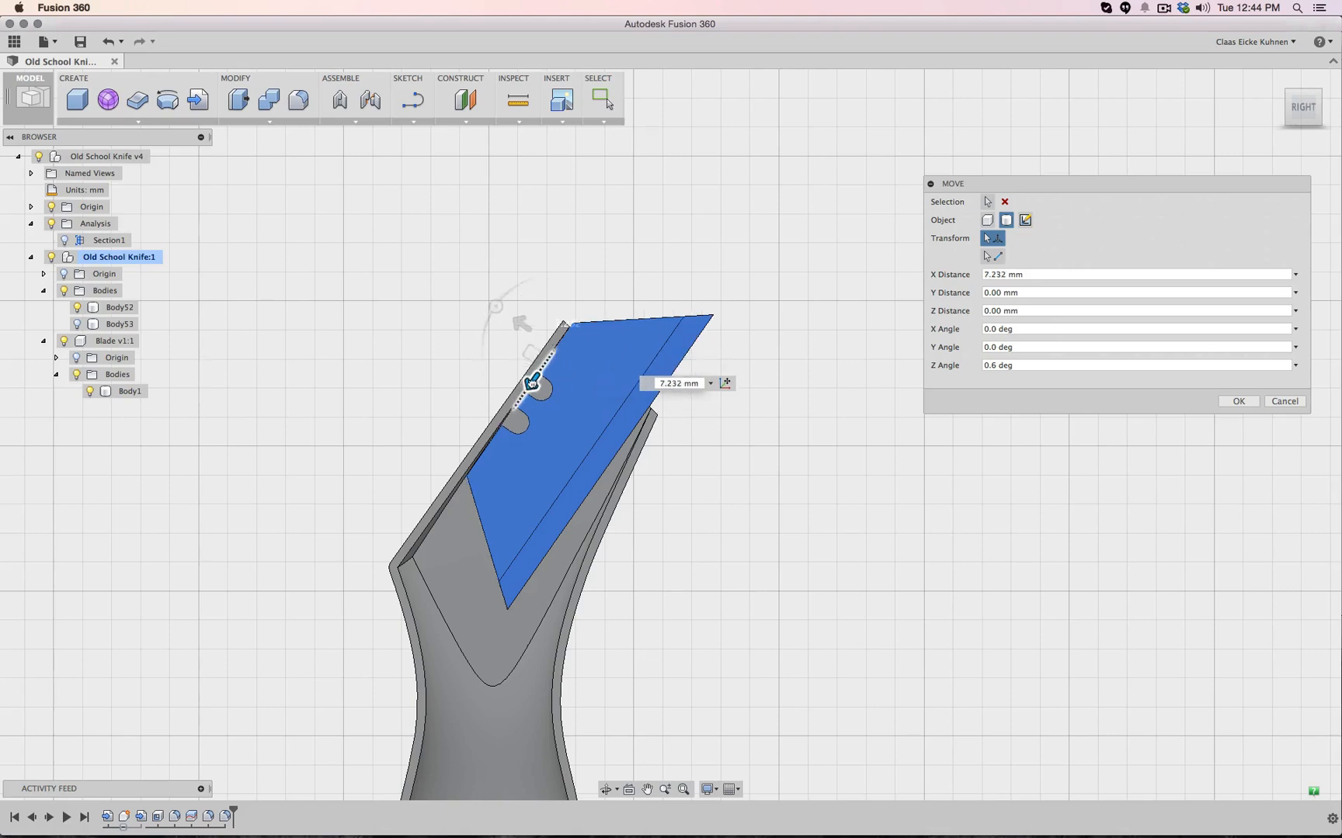
pyautogui.click(1239, 401)
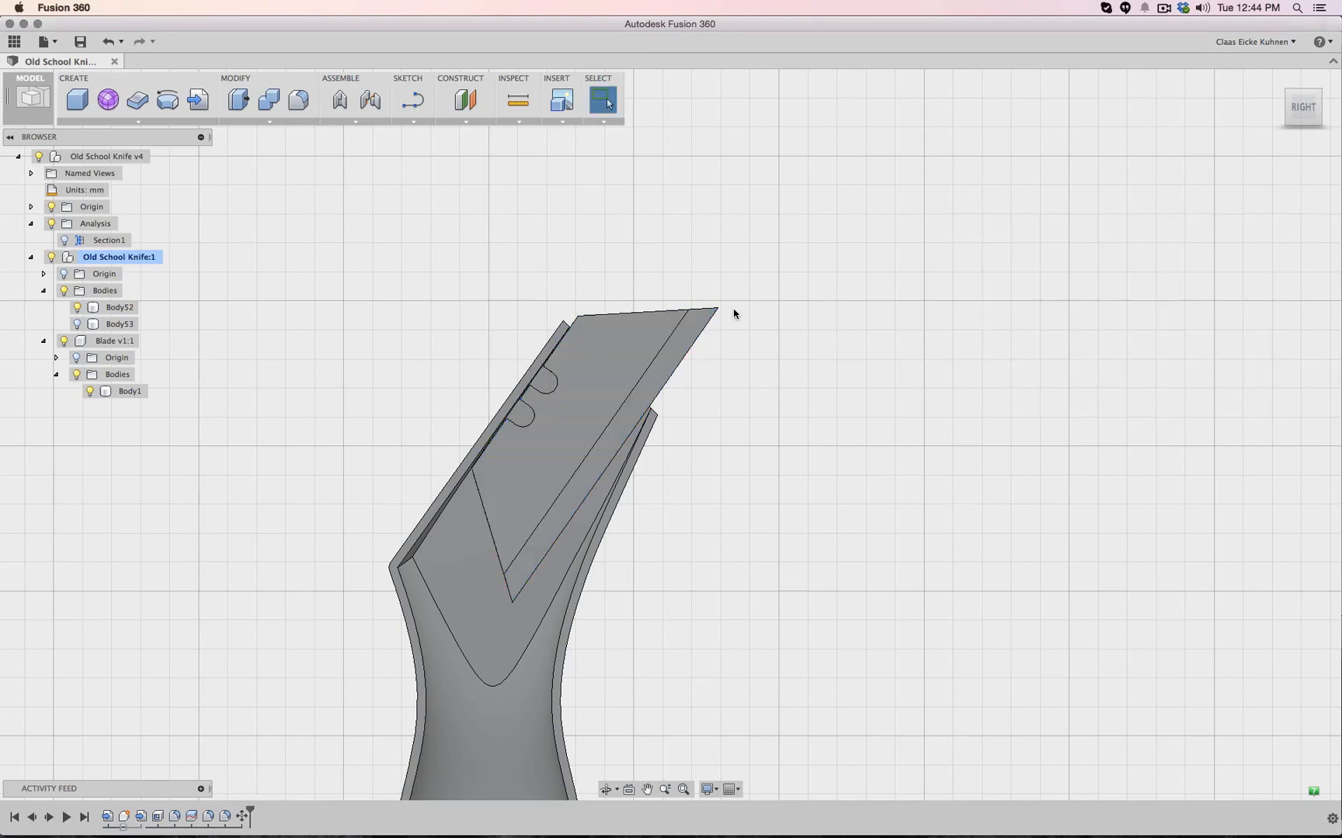
# Inspect the blade's fit at the handle's open end and open the shell feature in the design history for editing
pyautogui.scroll(3, 734, 313)
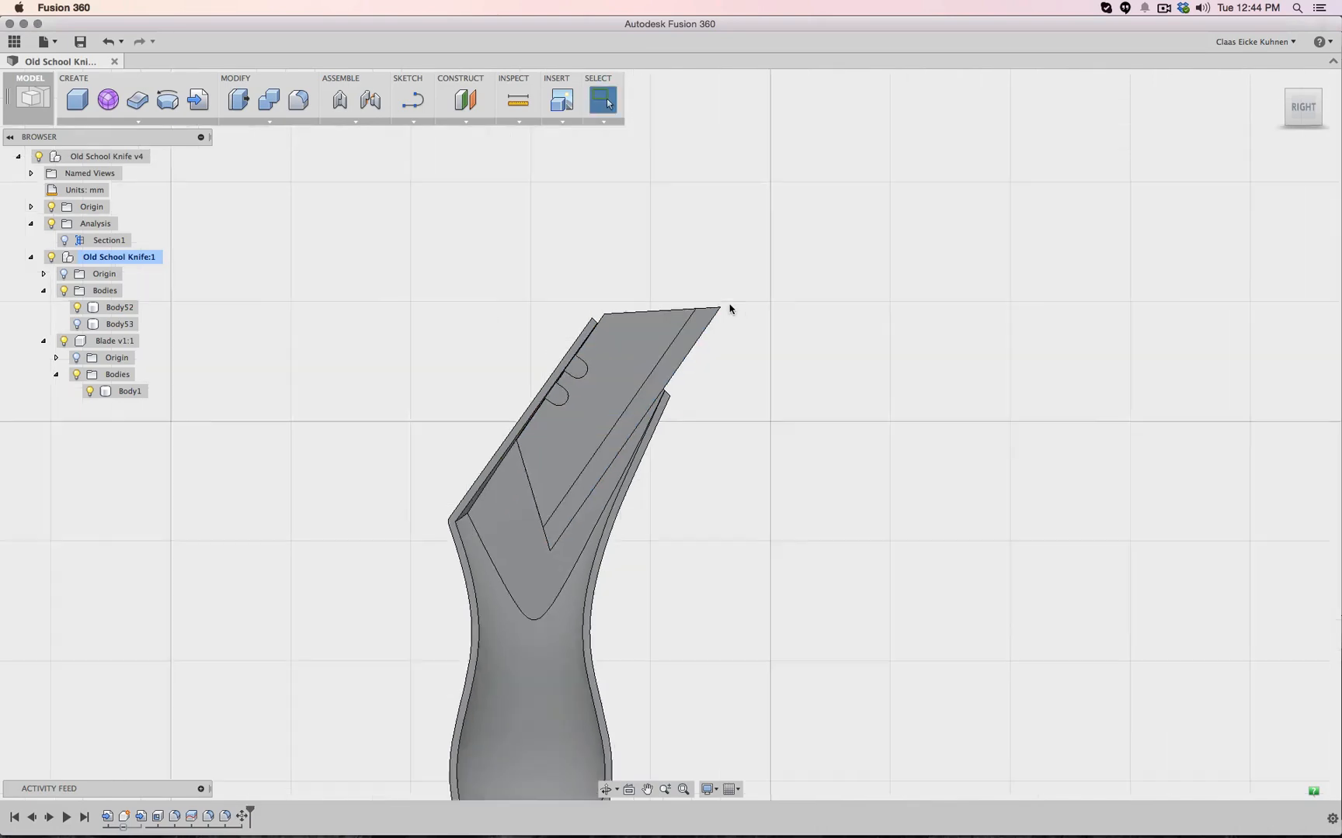
pyautogui.moveTo(1301, 115)
pyautogui.mouseDown()
pyautogui.moveTo(1211, 144)
pyautogui.moveTo(1215, 101)
pyautogui.moveTo(1168, 190)
pyautogui.moveTo(1242, 117)
pyautogui.moveTo(1200, 151)
pyautogui.moveTo(1200, 124)
pyautogui.moveTo(1172, 109)
pyautogui.moveTo(1066, 180)
pyautogui.mouseUp()
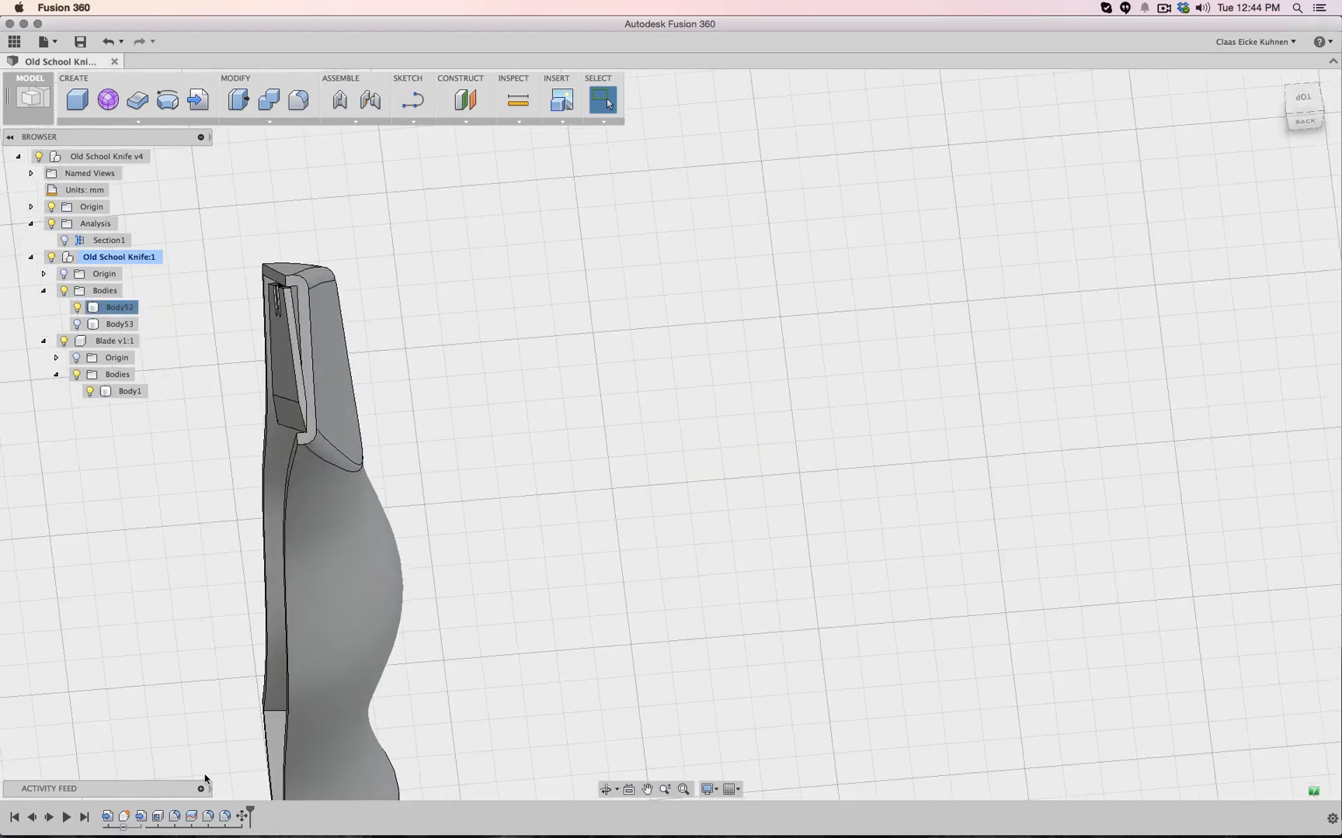
pyautogui.rightClick(157, 816)
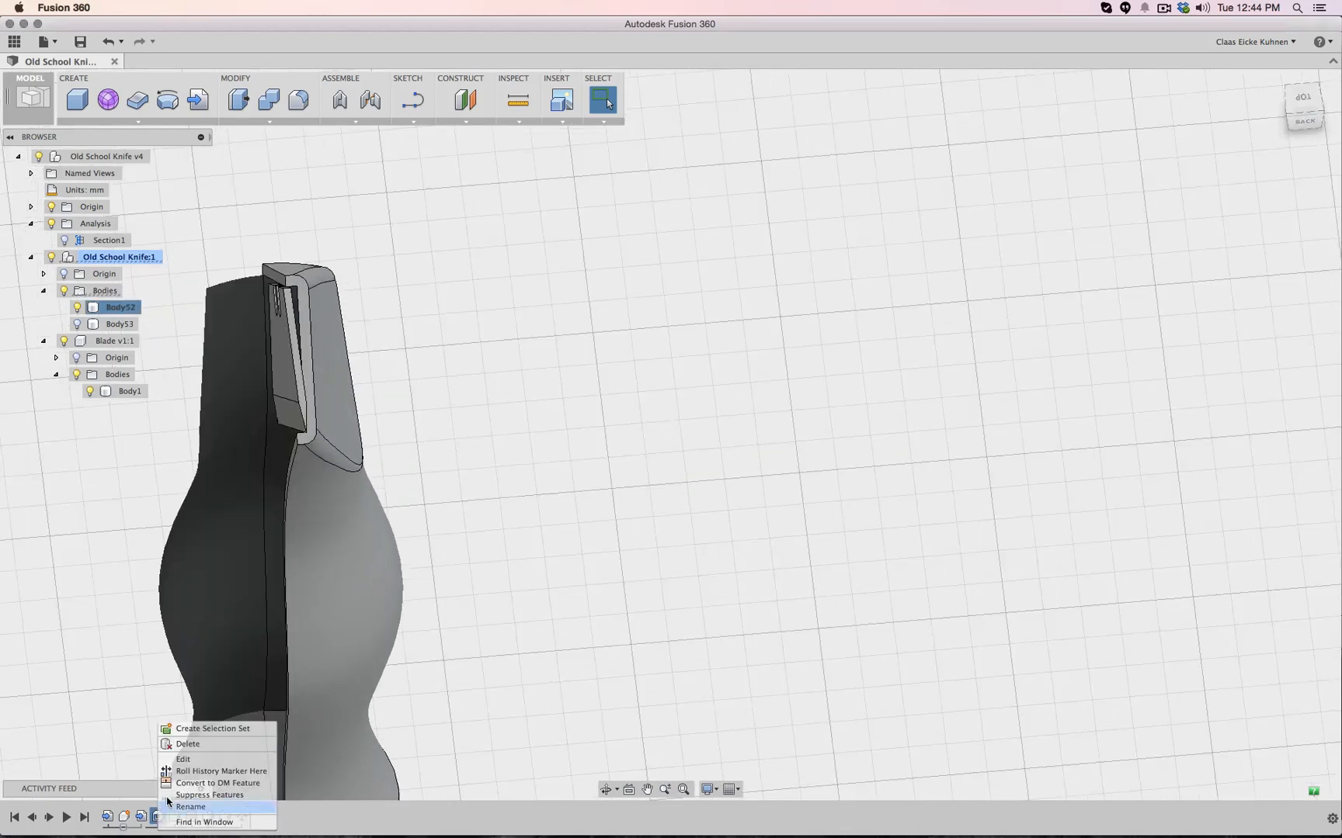
pyautogui.click(183, 759)
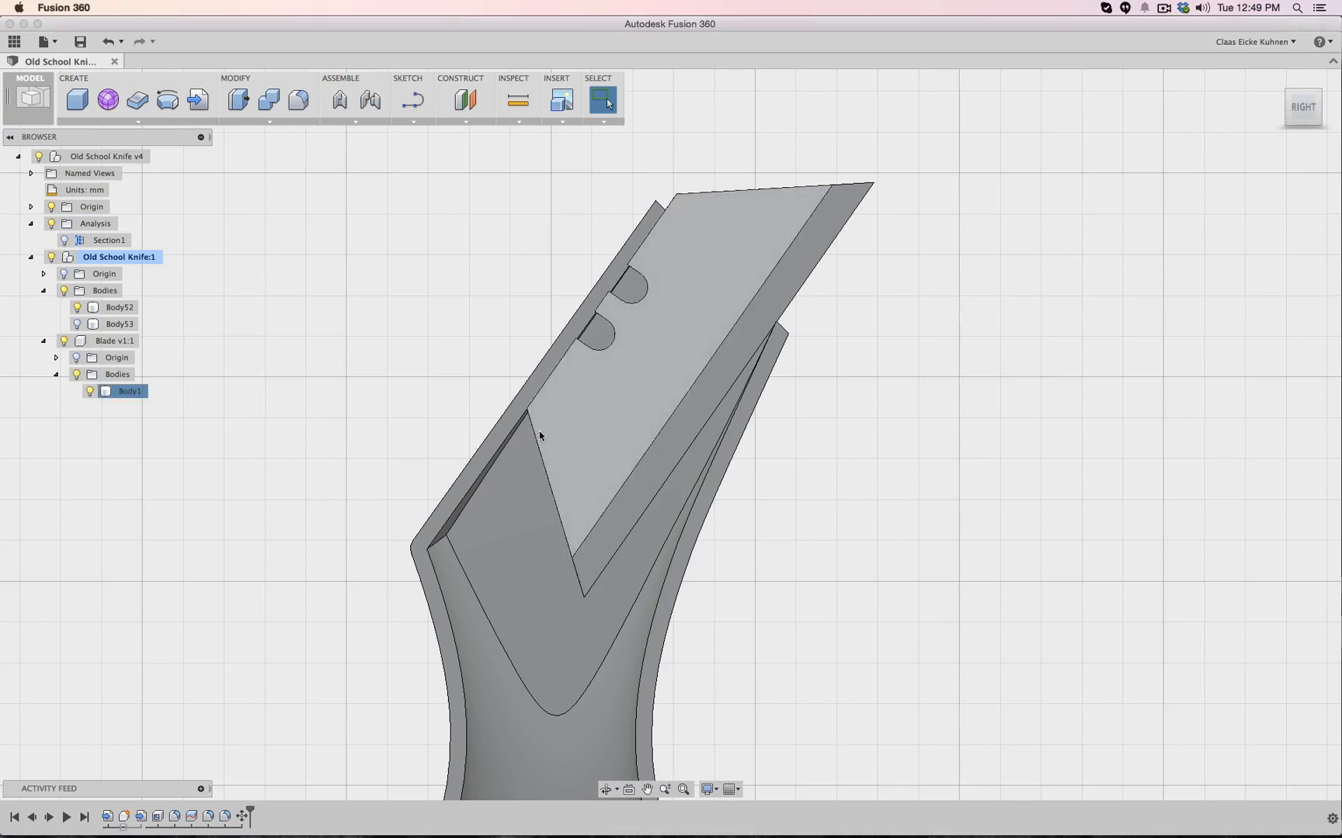
# Highlight the handle half's cut face and examine how the blade's back edge and two notches sit against the handle's back wall
pyautogui.click(503, 429)
pyautogui.scroll(-3, 835, 264)
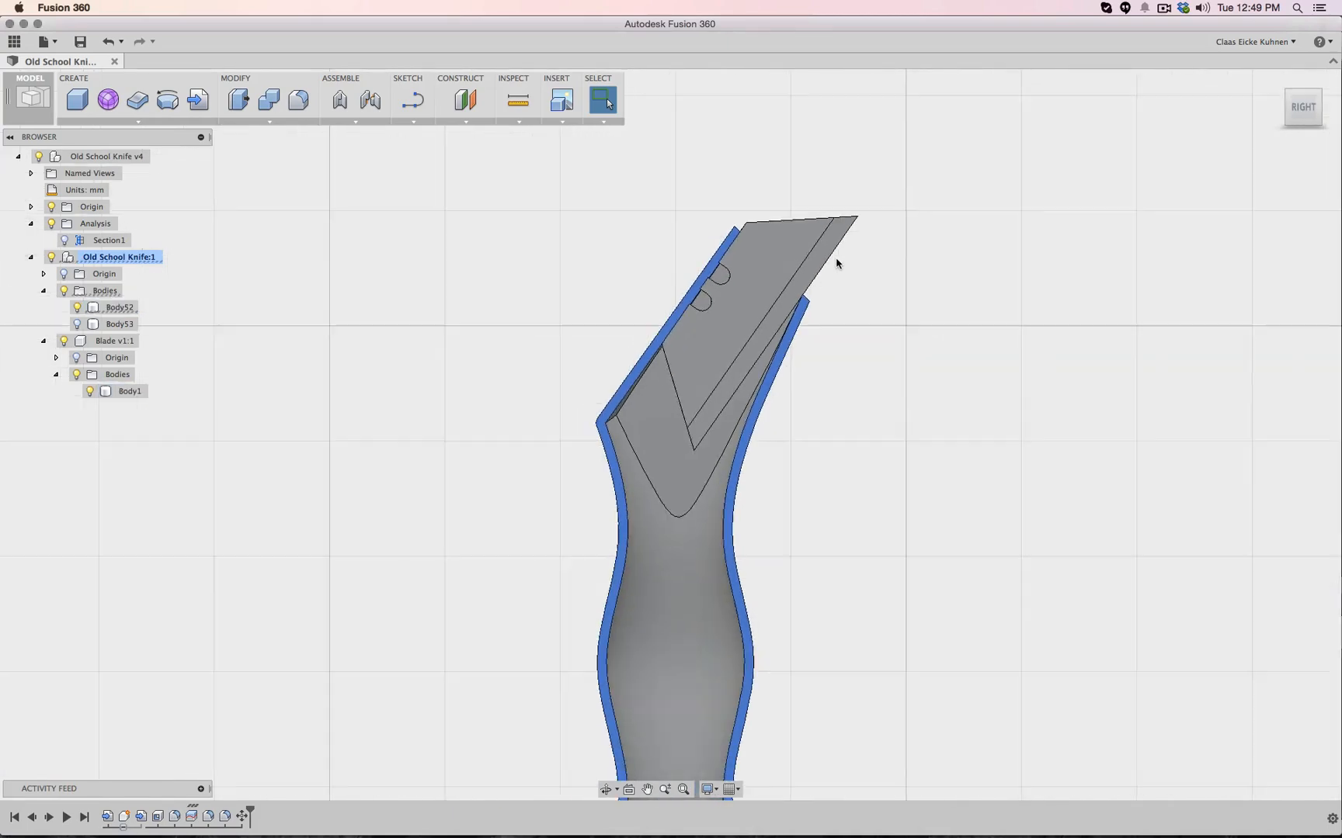
pyautogui.scroll(8, 830, 264)
pyautogui.moveTo(851, 271); pyautogui.dragTo(1076, 373, button='middle')
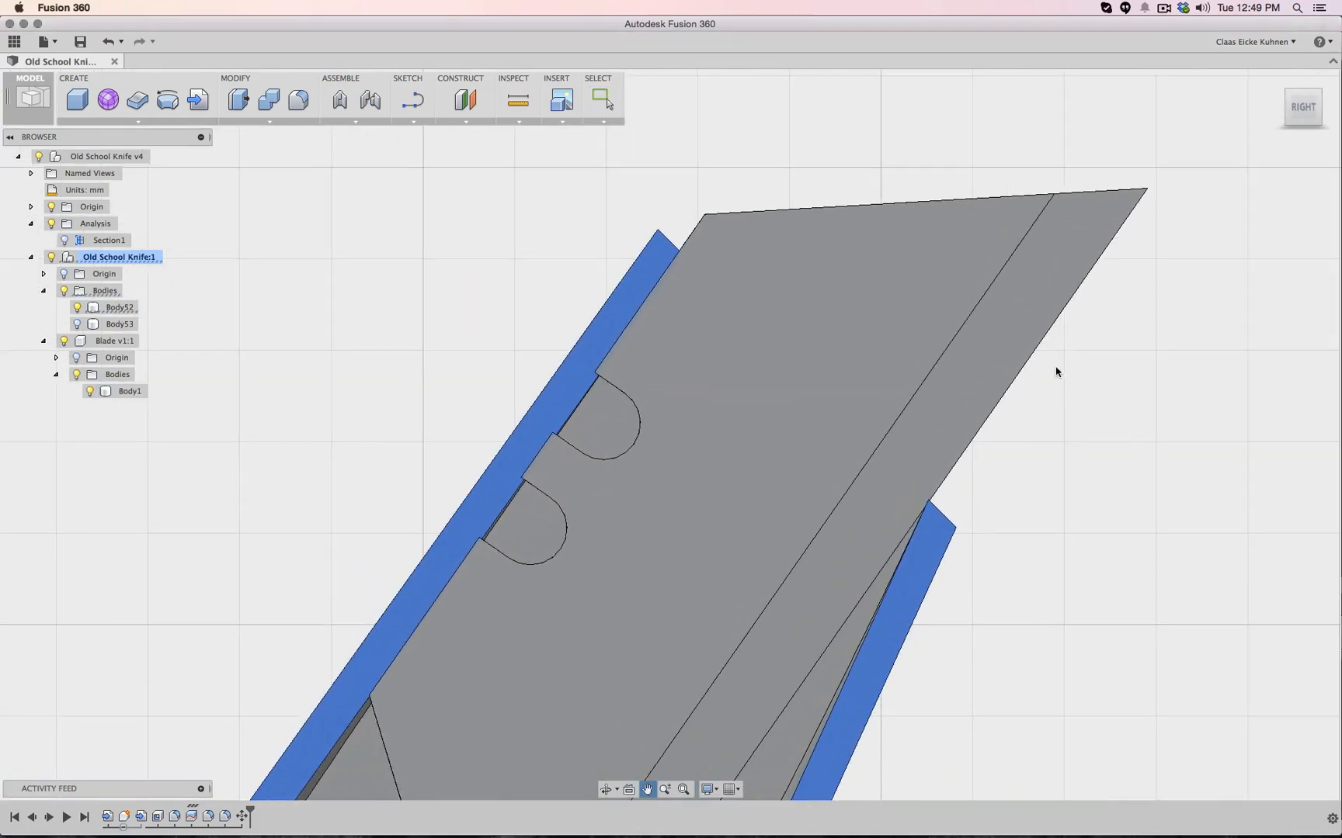
pyautogui.scroll(3, 801, 314)
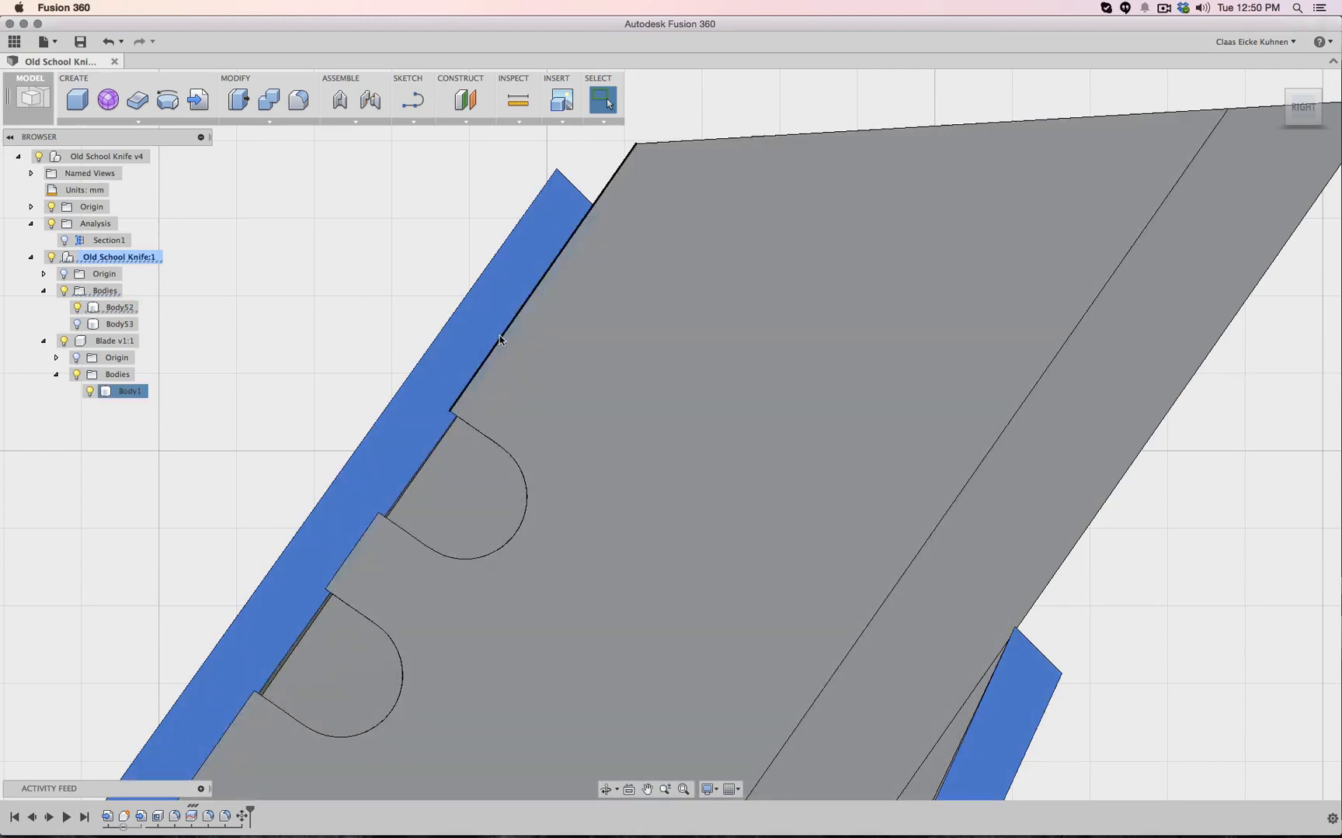
pyautogui.click(581, 215)
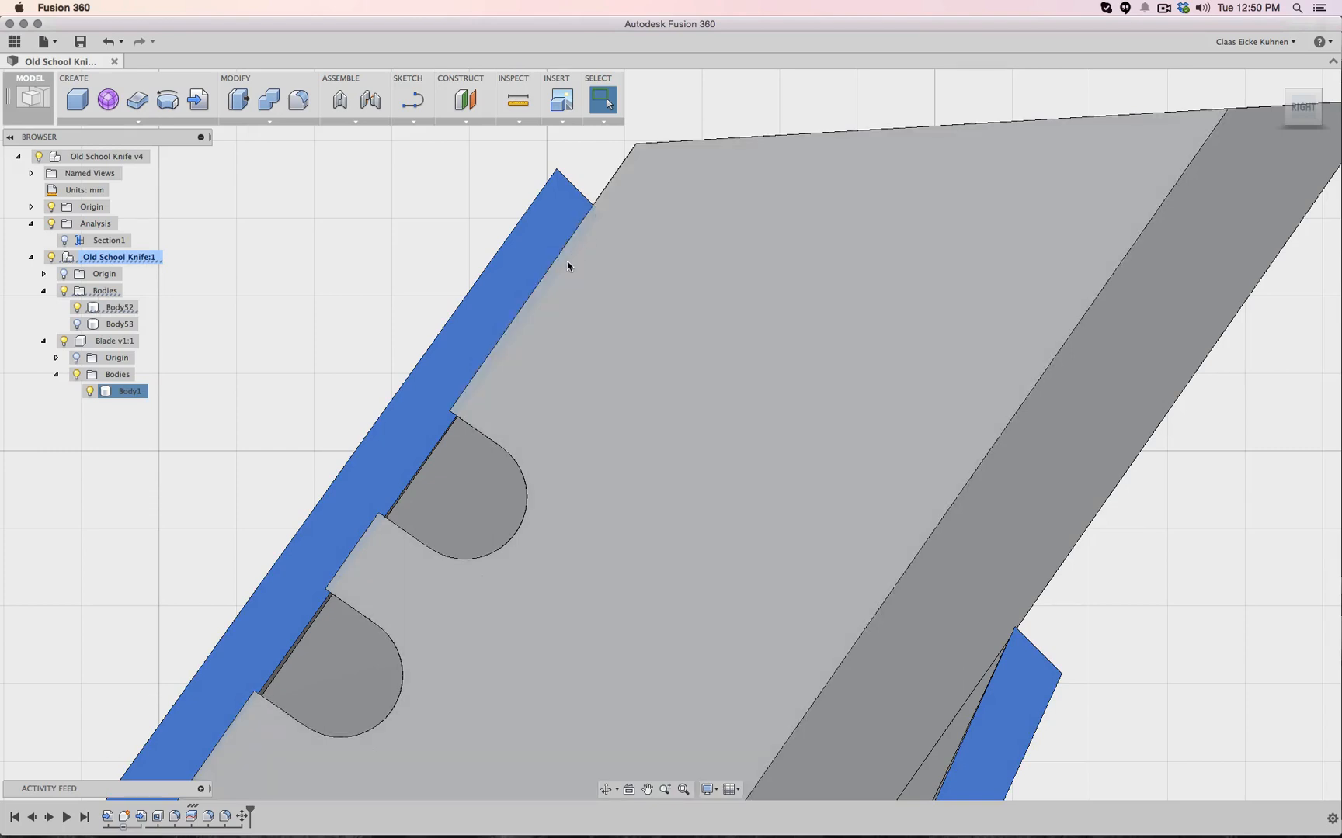
pyautogui.scroll(3, 538, 386)
pyautogui.scroll(-4, 538, 386)
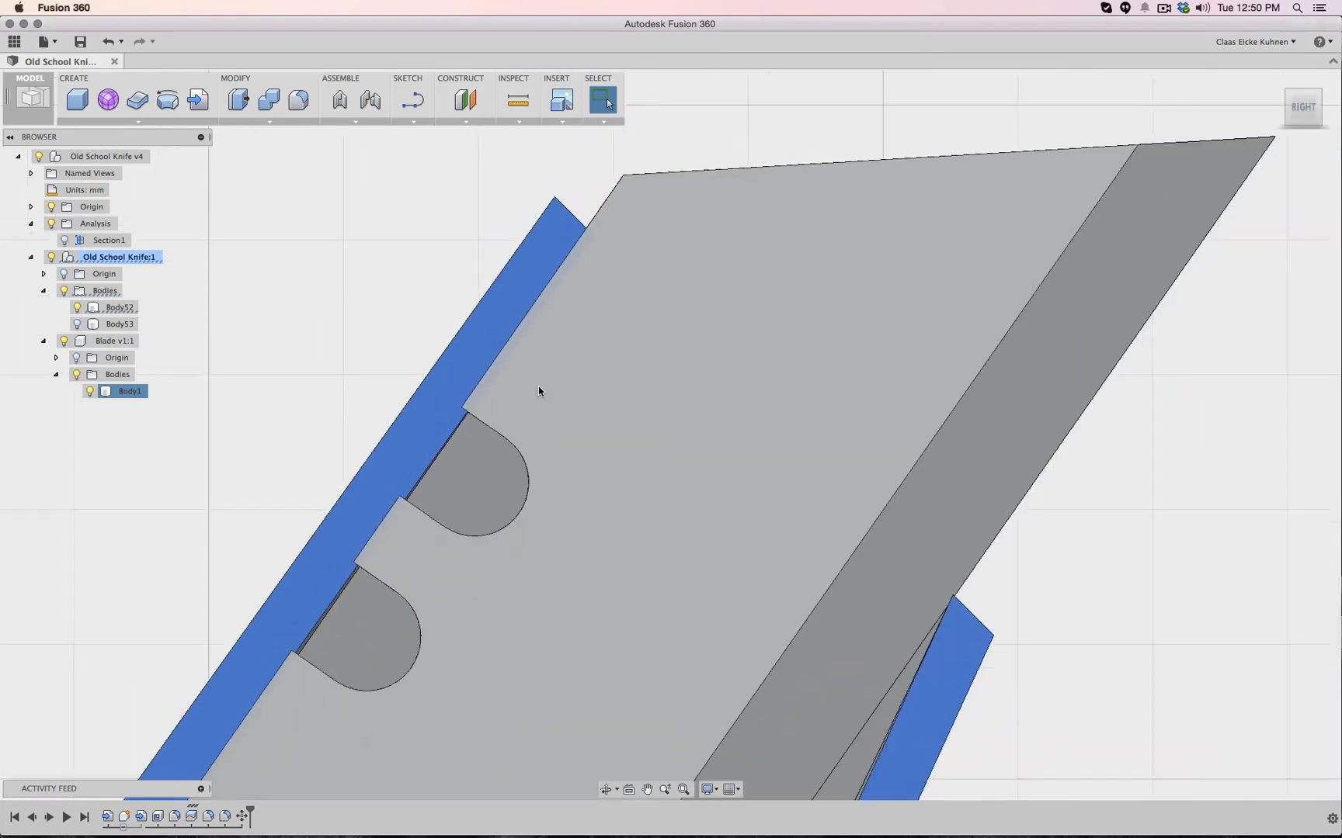
pyautogui.scroll(-5, 538, 385)
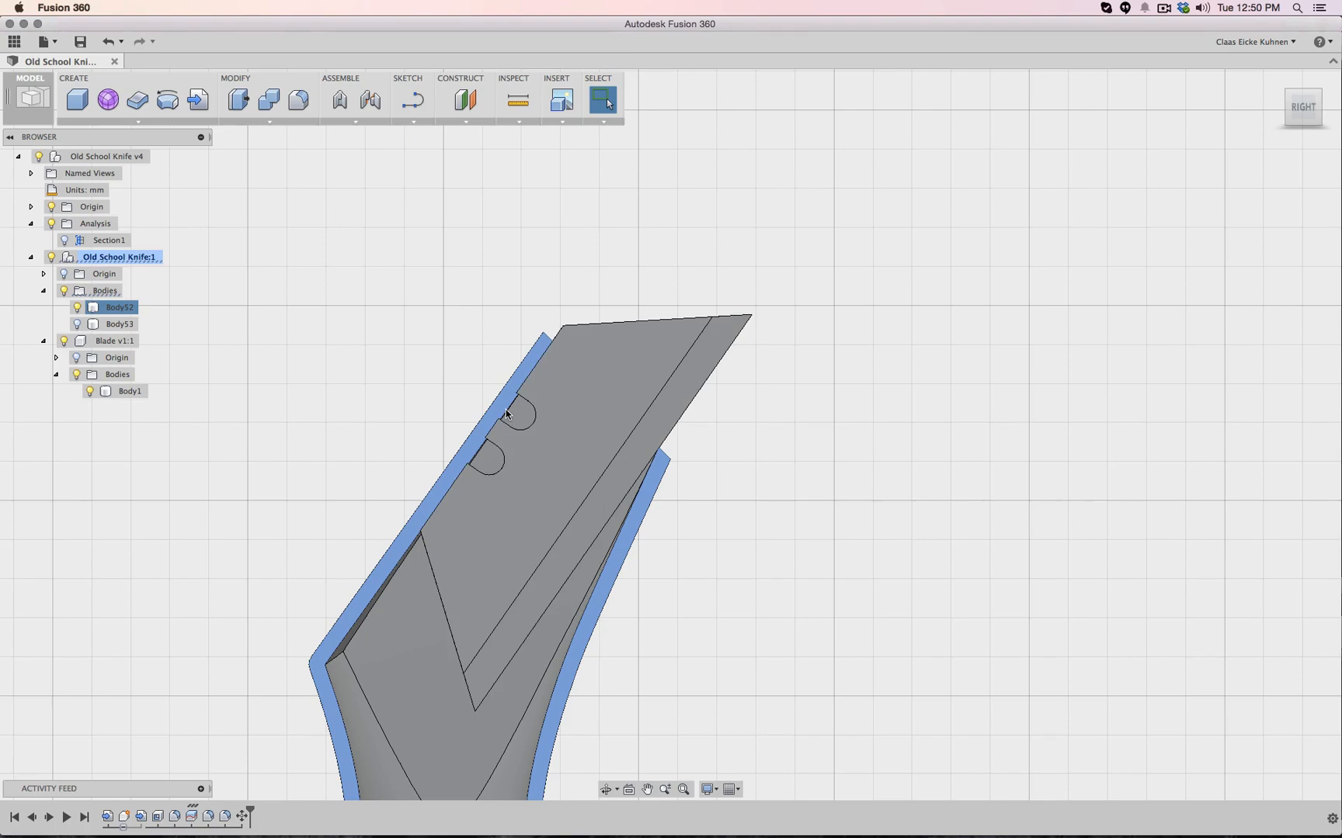
# Examine the blade's seating in the handle from tilted and sideways angles, and return to an upright right view of the whole knife
pyautogui.moveTo(1305, 111)
pyautogui.mouseDown()
pyautogui.moveTo(1242, 124)
pyautogui.moveTo(1230, 141)
pyautogui.moveTo(1289, 128)
pyautogui.moveTo(1273, 134)
pyautogui.mouseUp()
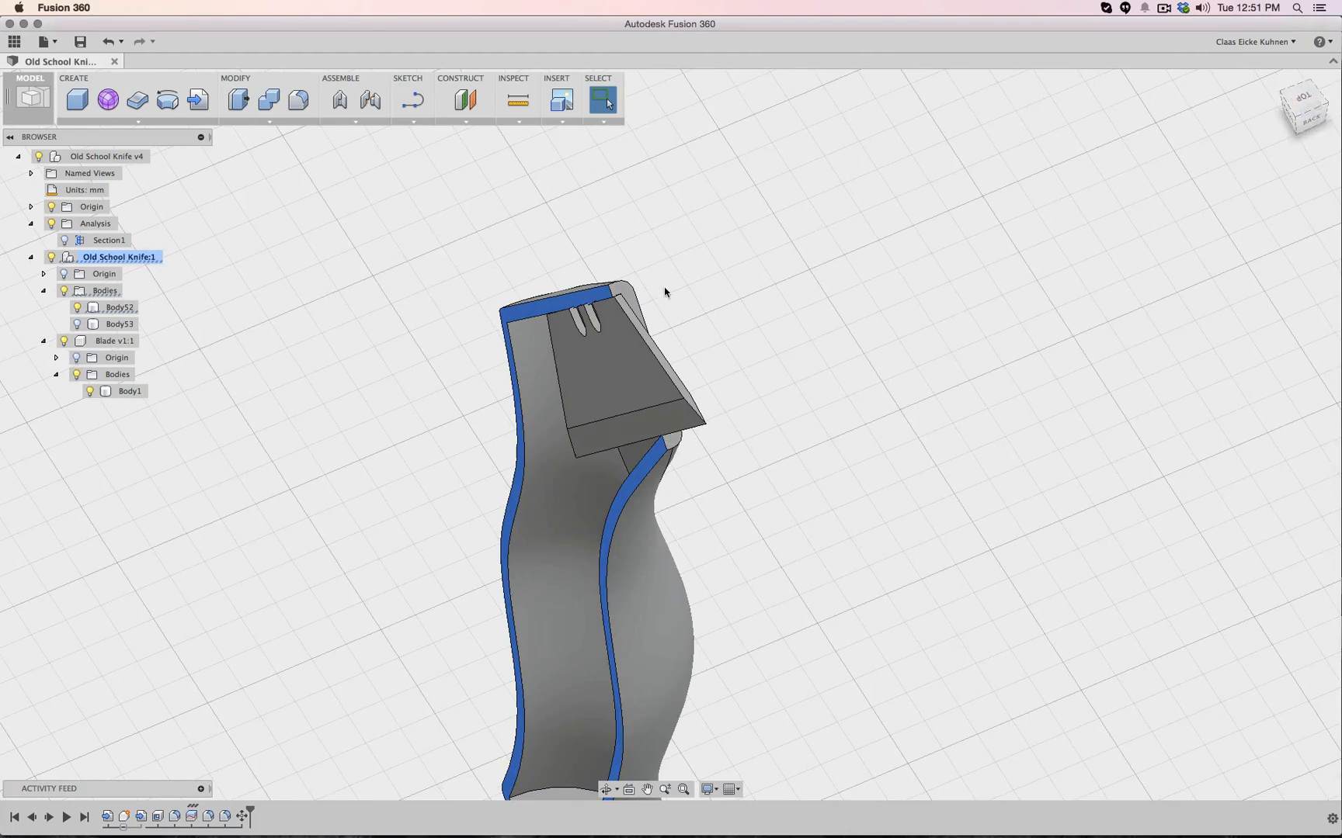
pyautogui.scroll(5, 640, 290)
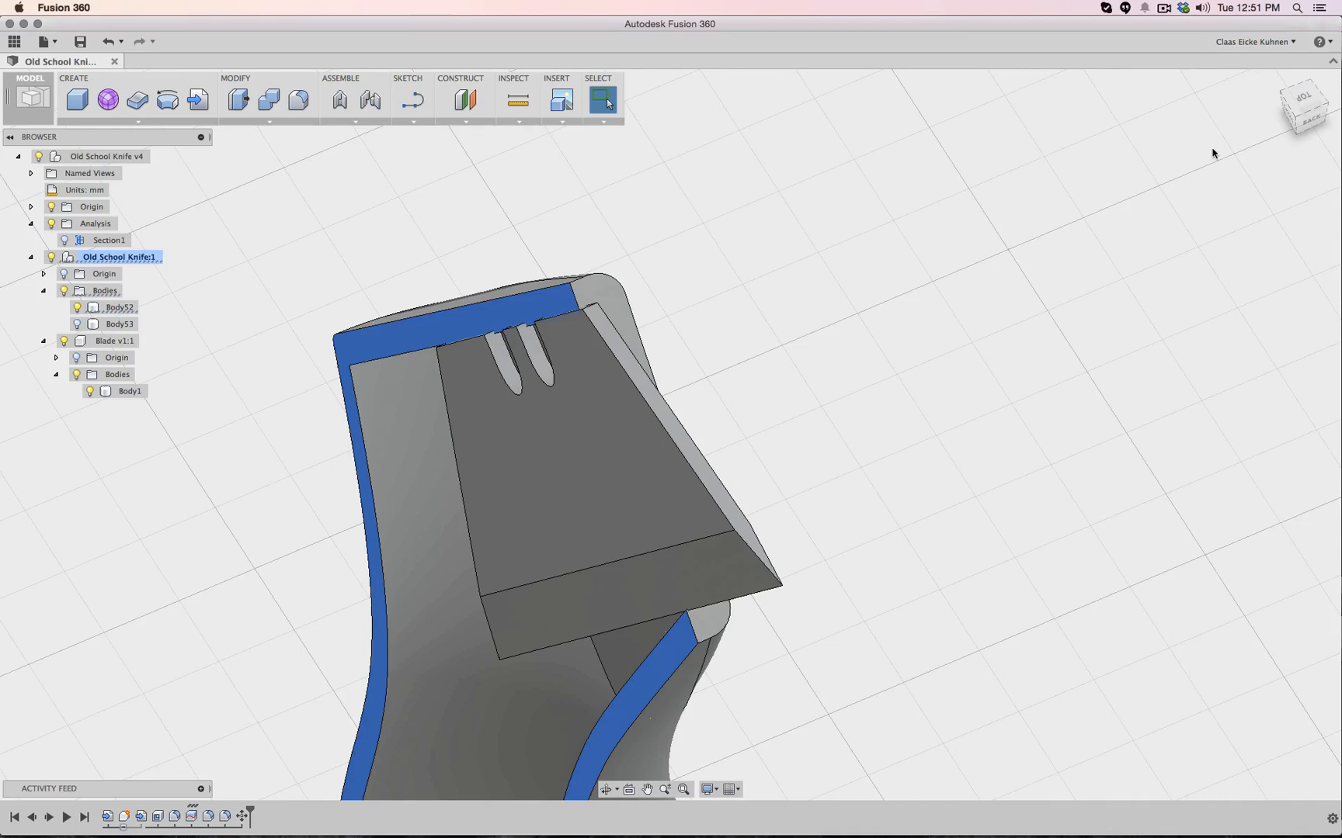
pyautogui.click(1286, 112)
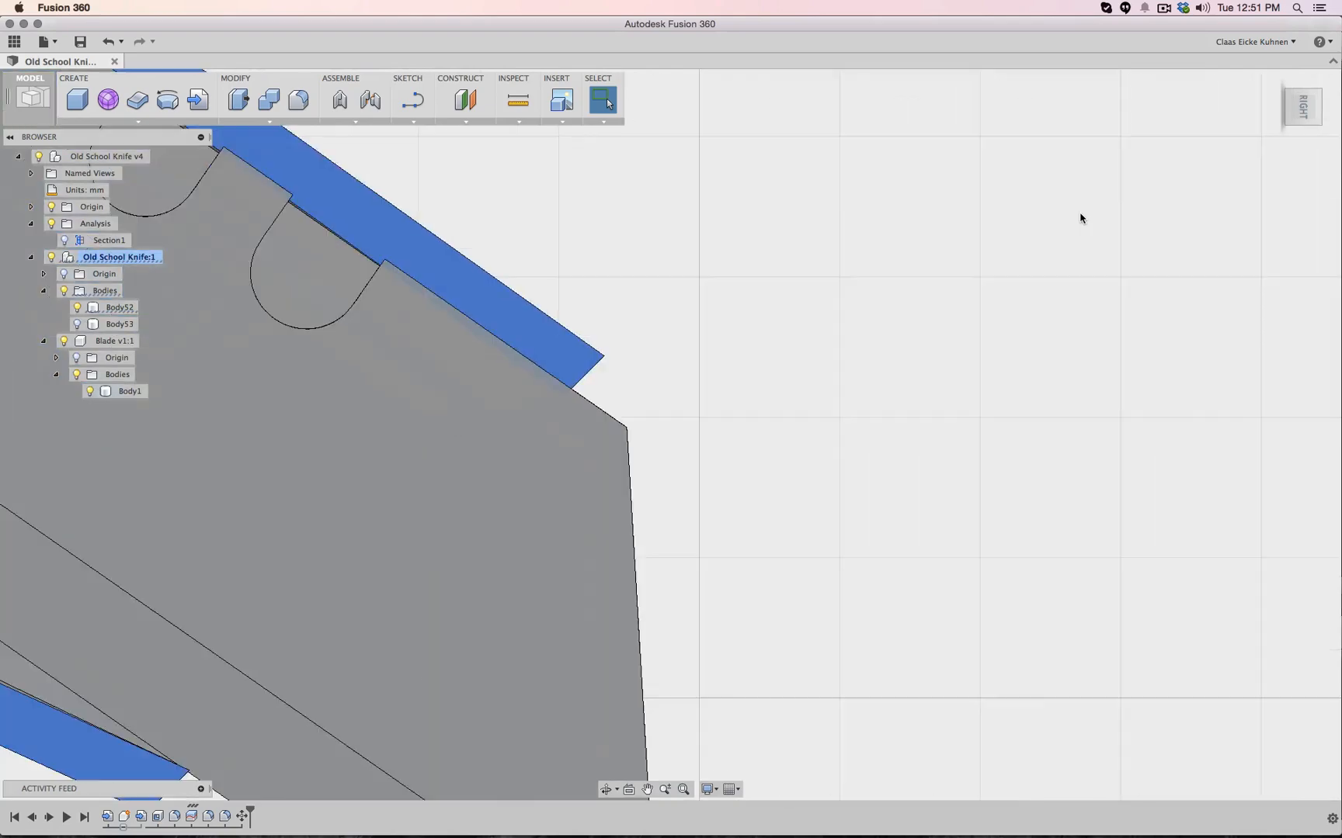
pyautogui.scroll(-5, 1080, 217)
pyautogui.moveTo(1080, 216); pyautogui.dragTo(1046, 429, button='middle')
pyautogui.click(767, 426)
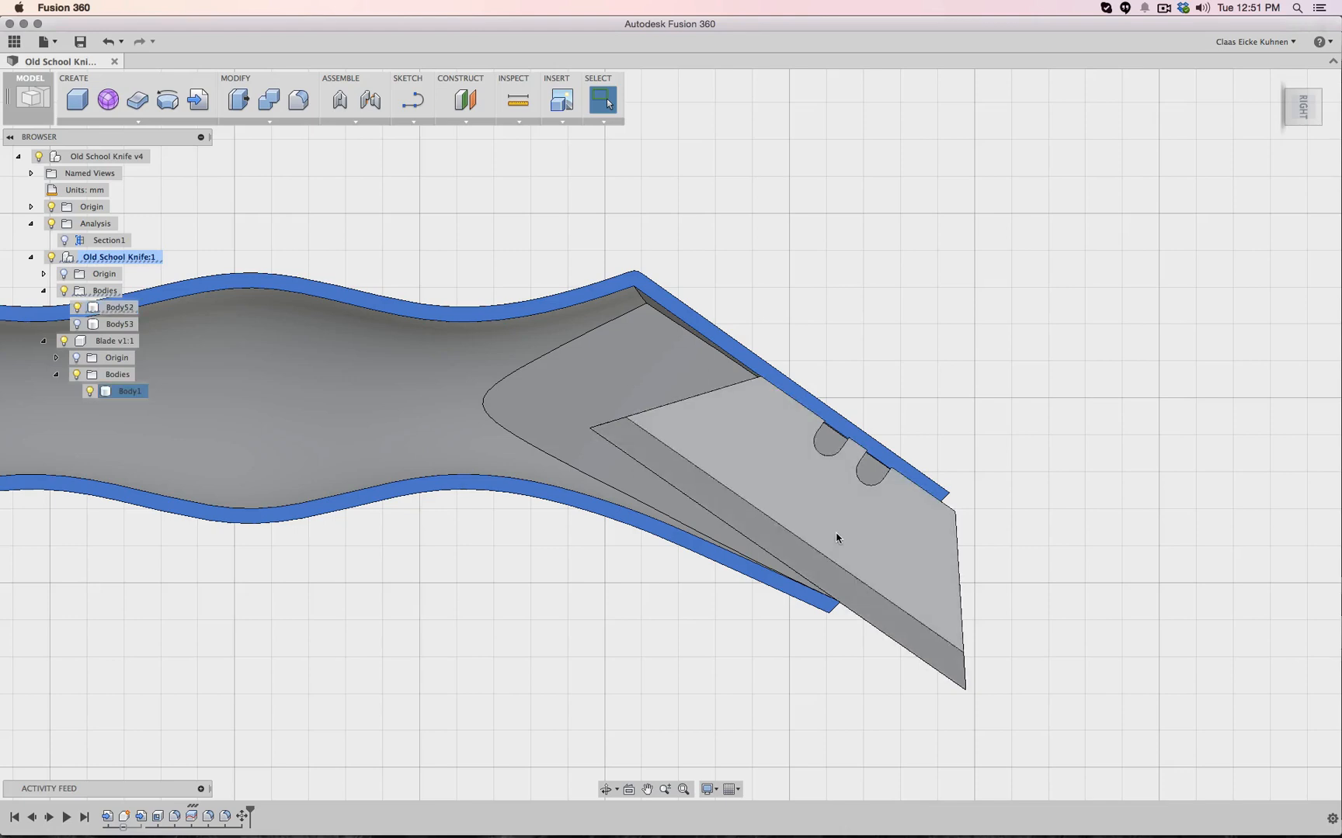
pyautogui.moveTo(1300, 113)
pyautogui.mouseDown()
pyautogui.moveTo(1301, 98)
pyautogui.moveTo(1301, 124)
pyautogui.mouseUp()
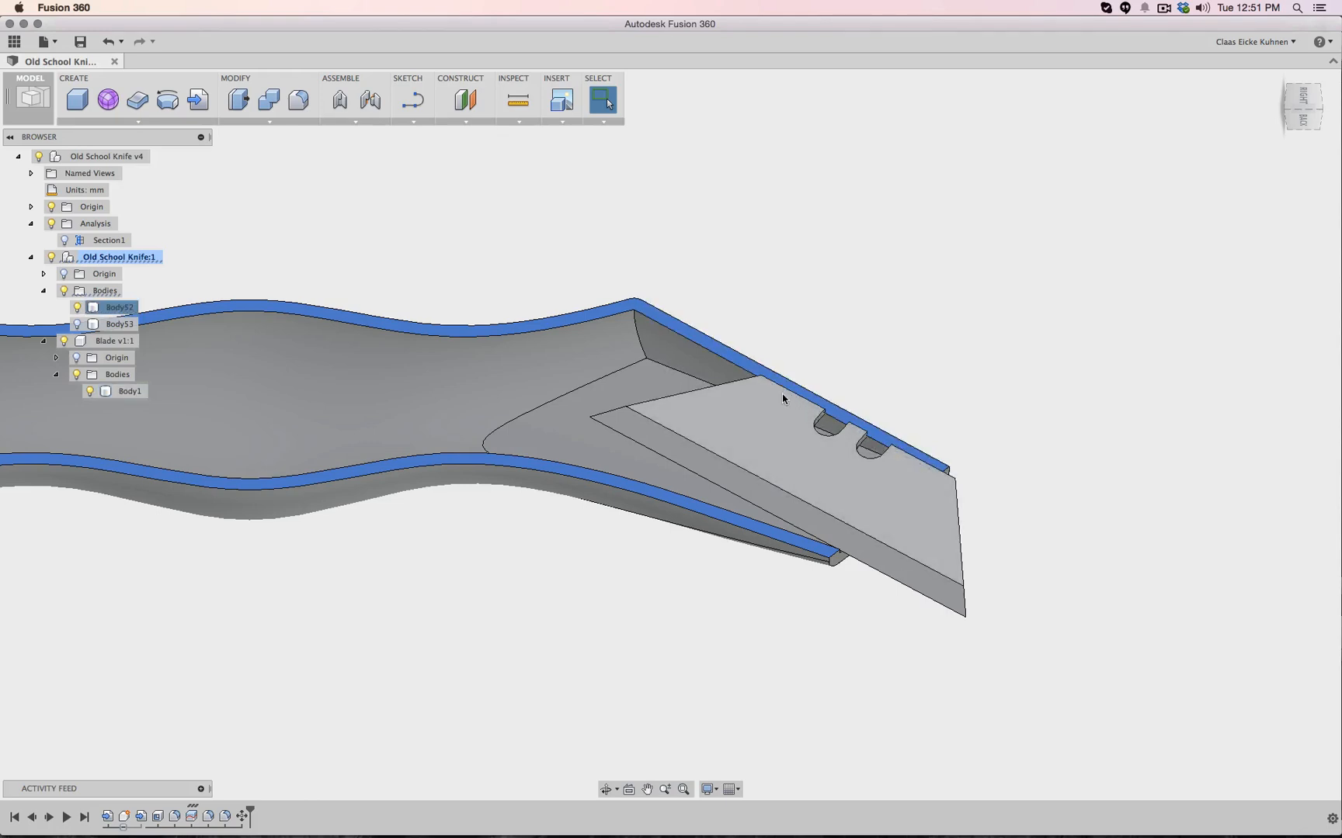
pyautogui.click(1302, 97)
pyautogui.click(1300, 102)
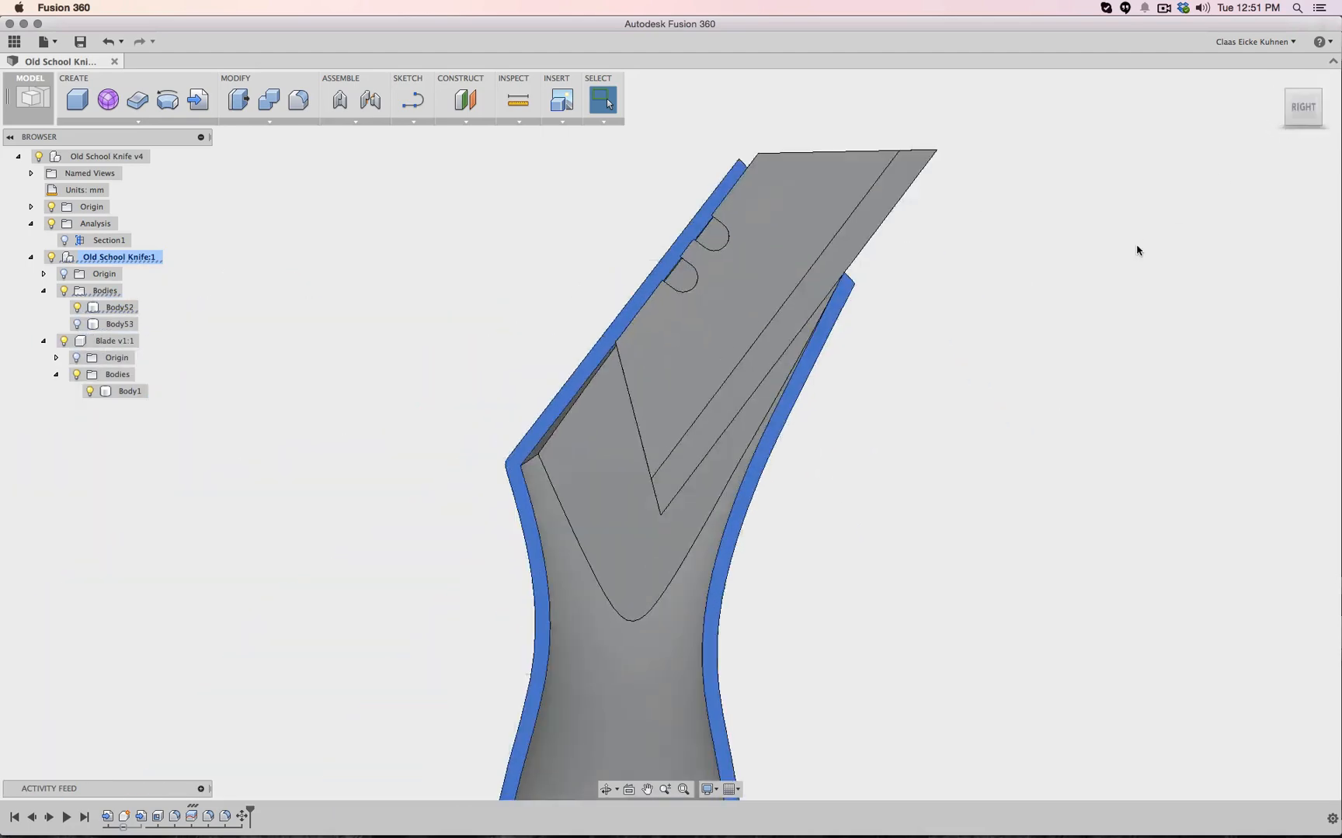
pyautogui.scroll(2, 1133, 250)
pyautogui.scroll(-5, 1132, 252)
pyautogui.moveTo(1128, 317); pyautogui.dragTo(903, 273, button='middle')
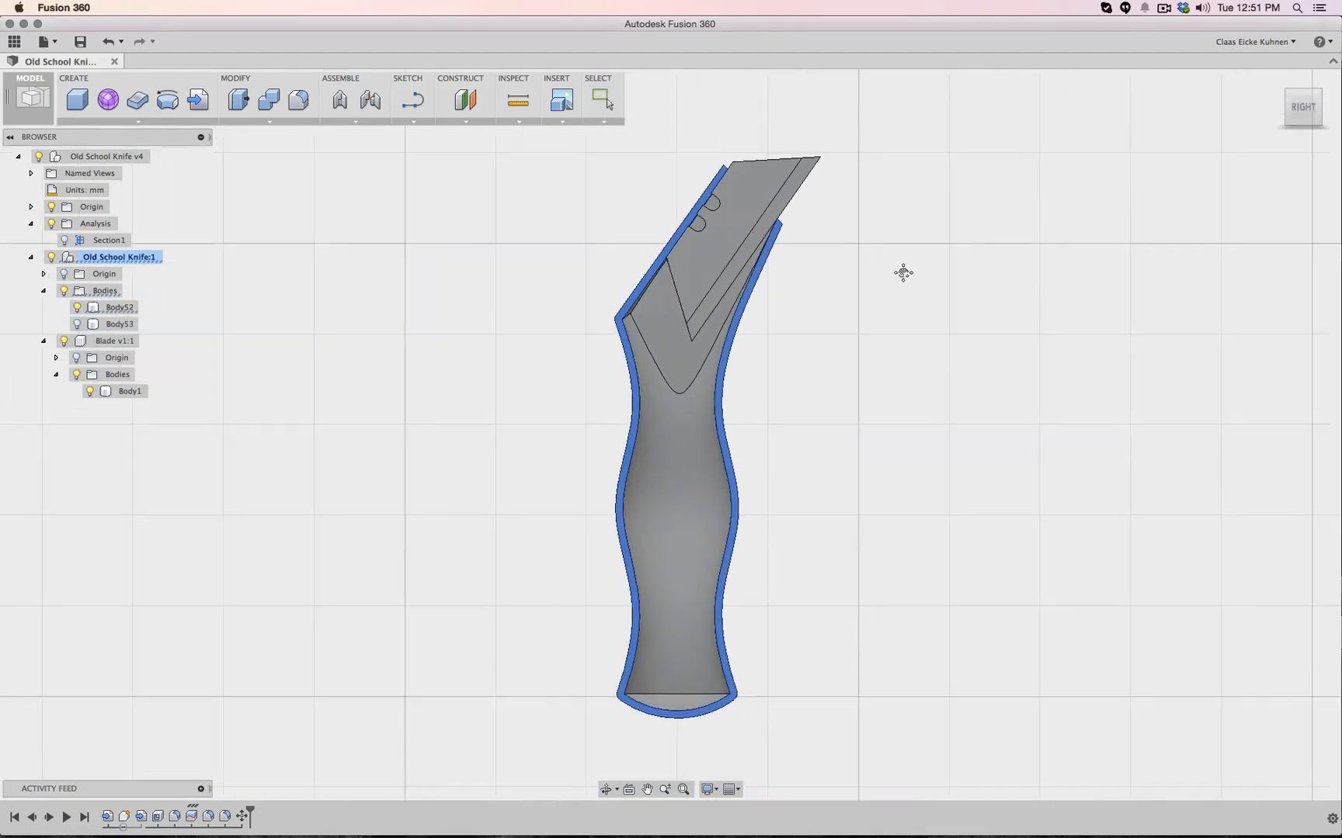
pyautogui.scroll(2, 893, 275)
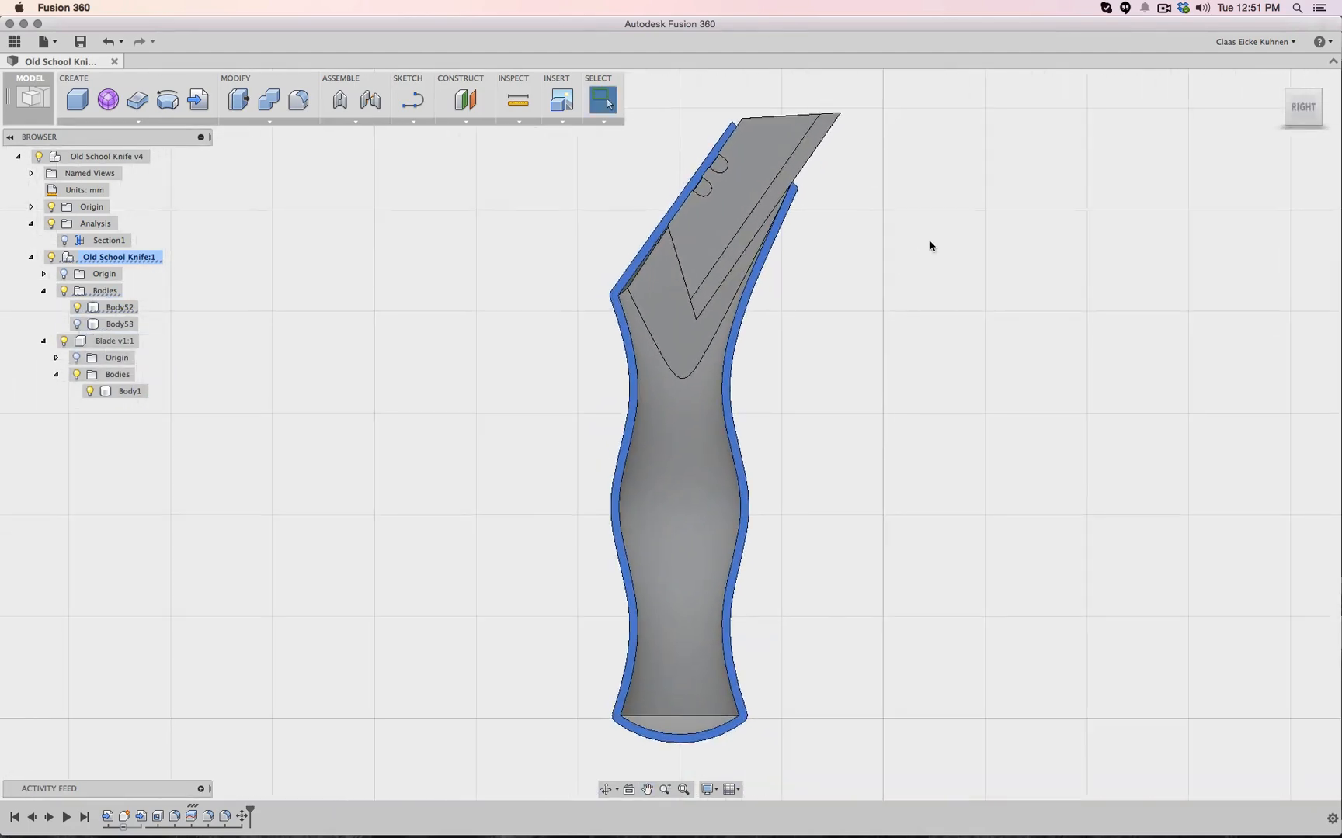